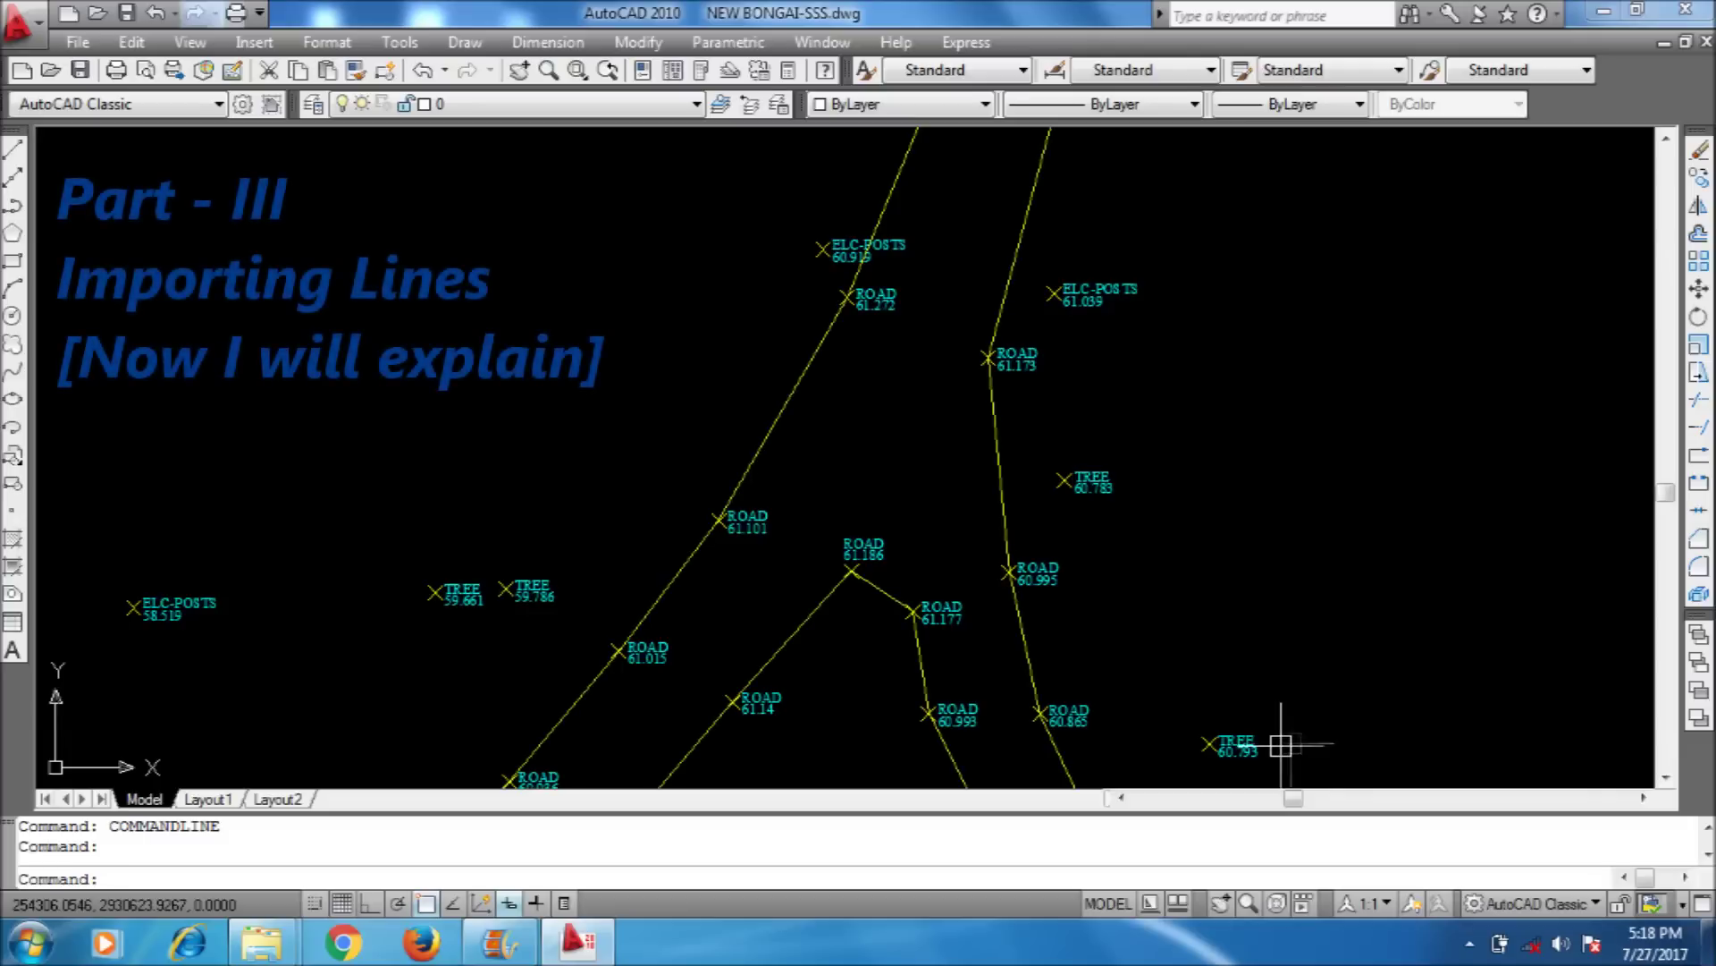
drag(1291, 742, 1281, 745)
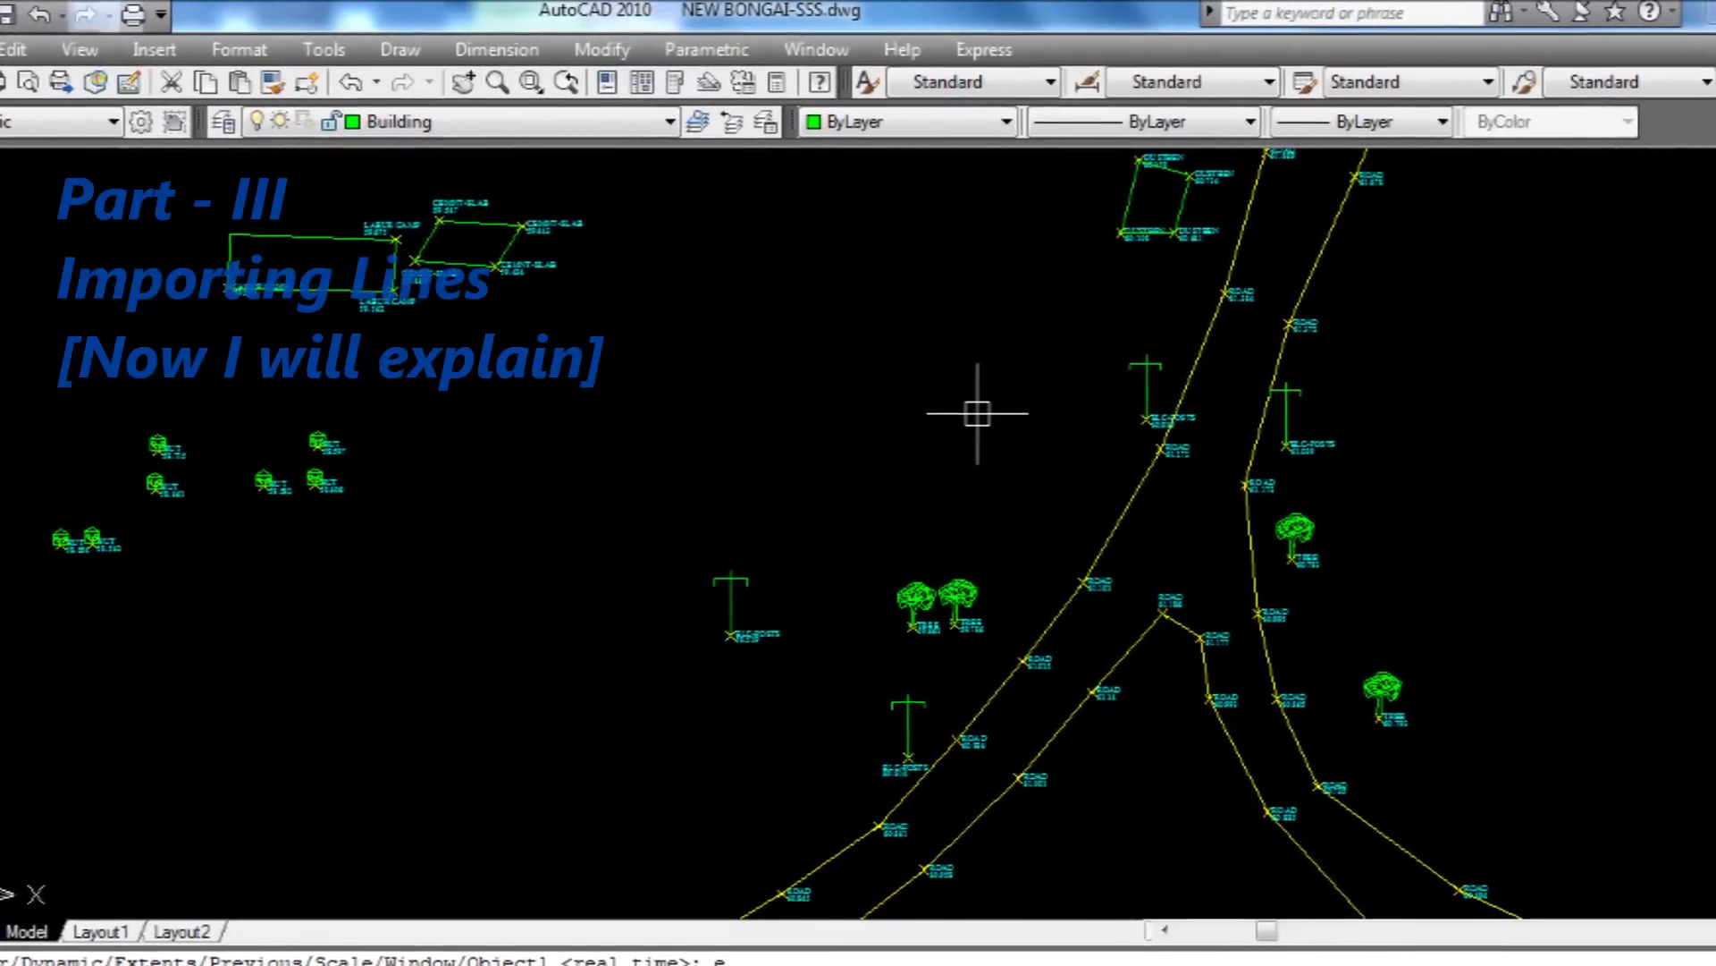
scroll(975, 398, up, 5)
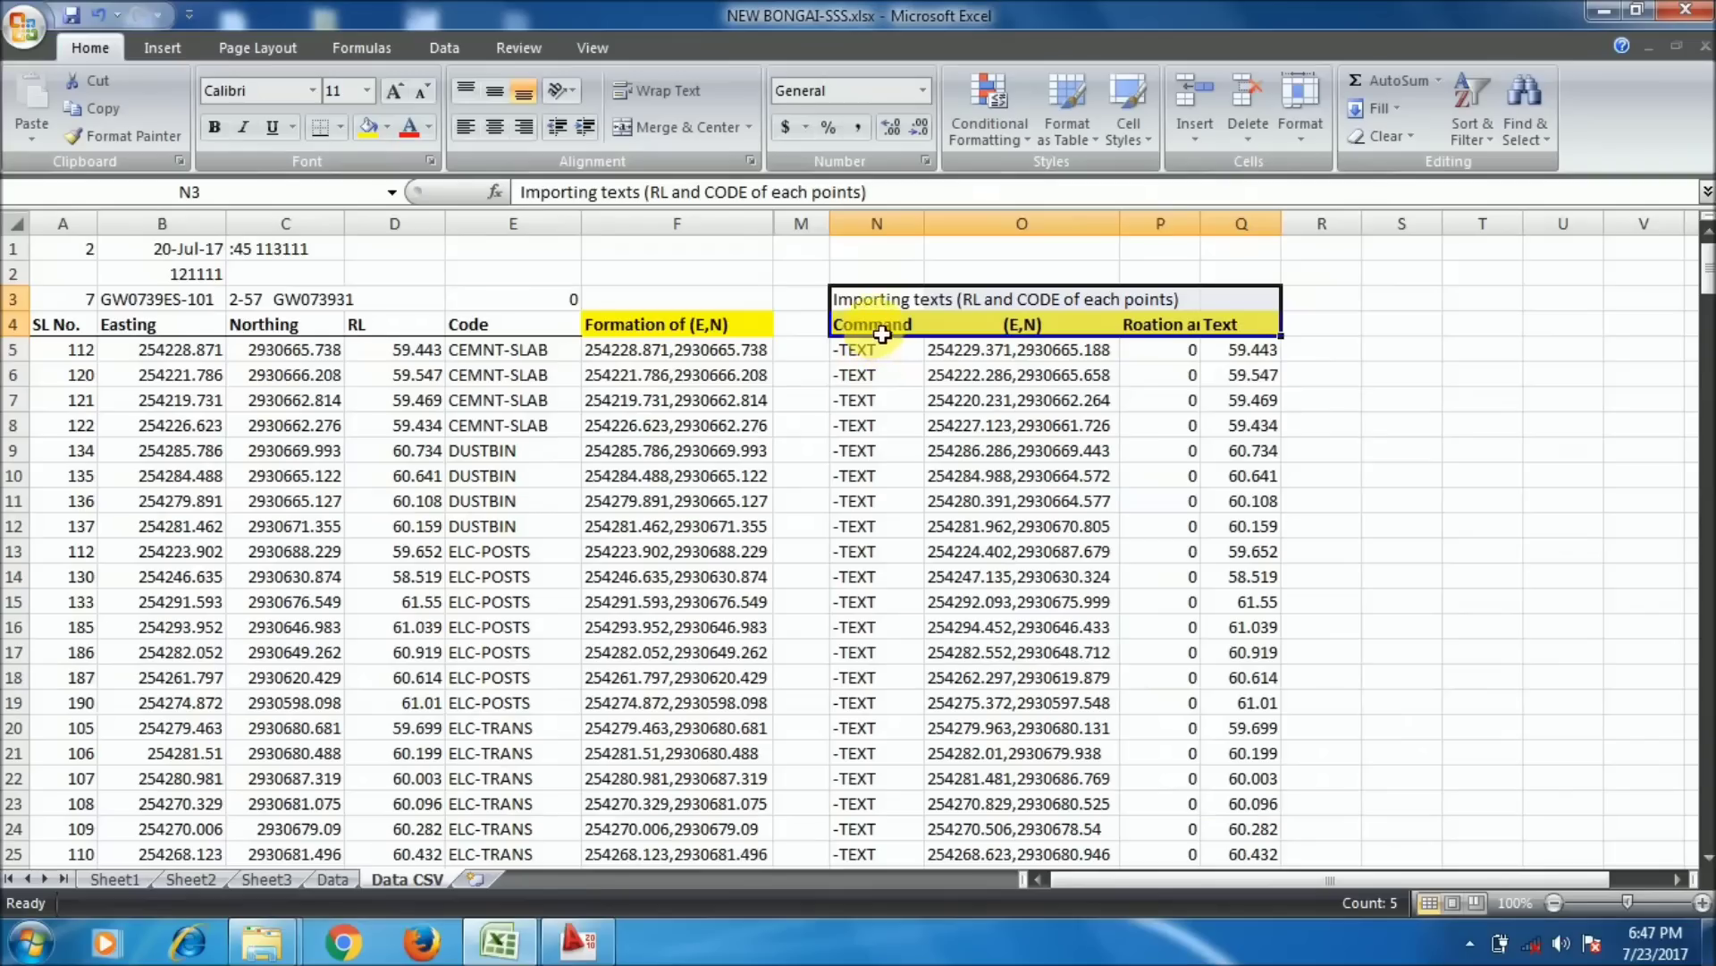
- Review the Command, (E,N), rotation angle and Text columns of the text import table on the Data CSV sheet
click(883, 334)
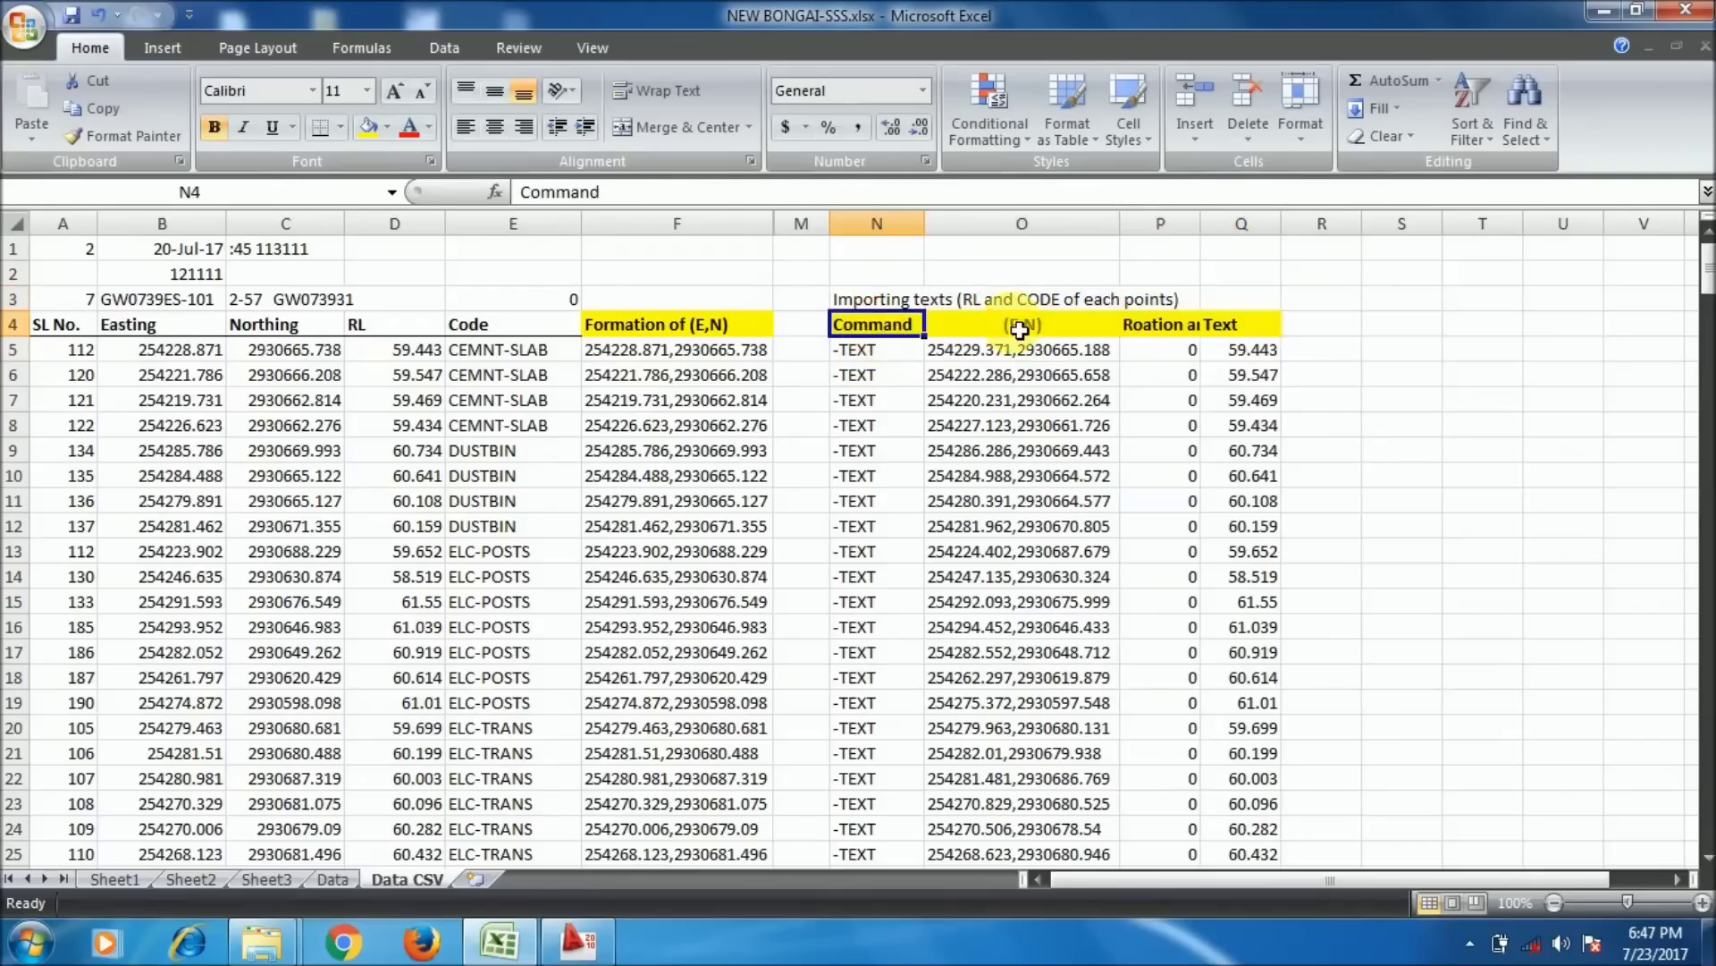
click(1022, 331)
click(1162, 336)
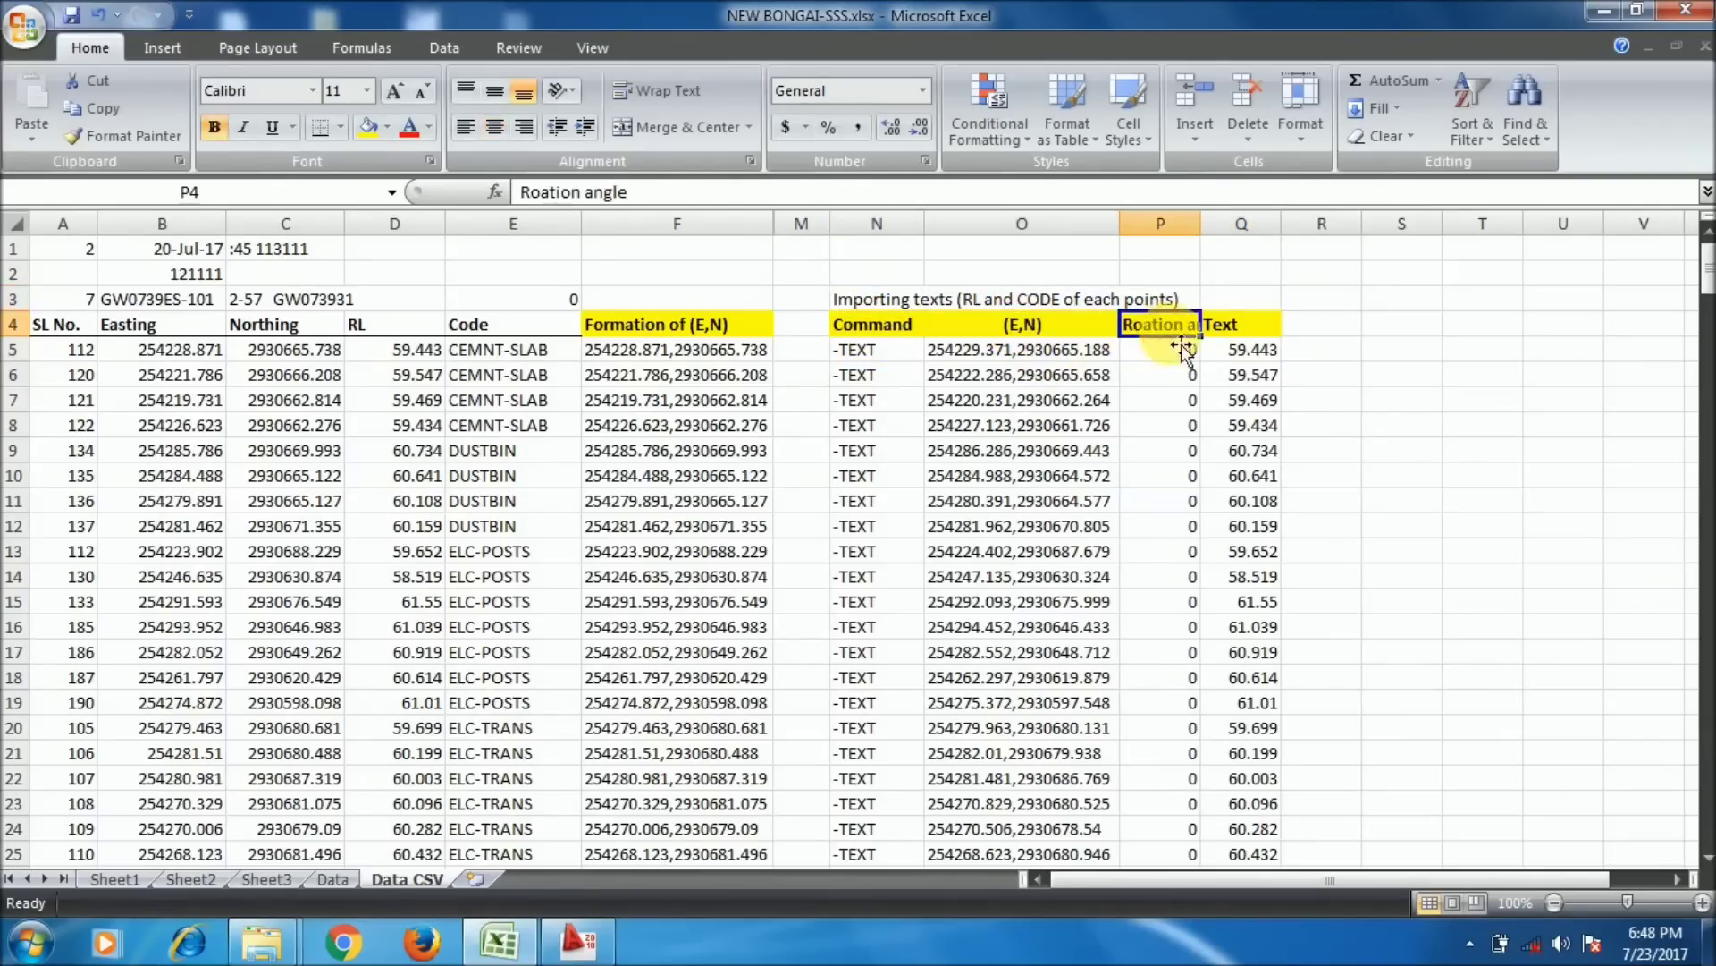
click(1227, 332)
drag(867, 356, 1218, 679)
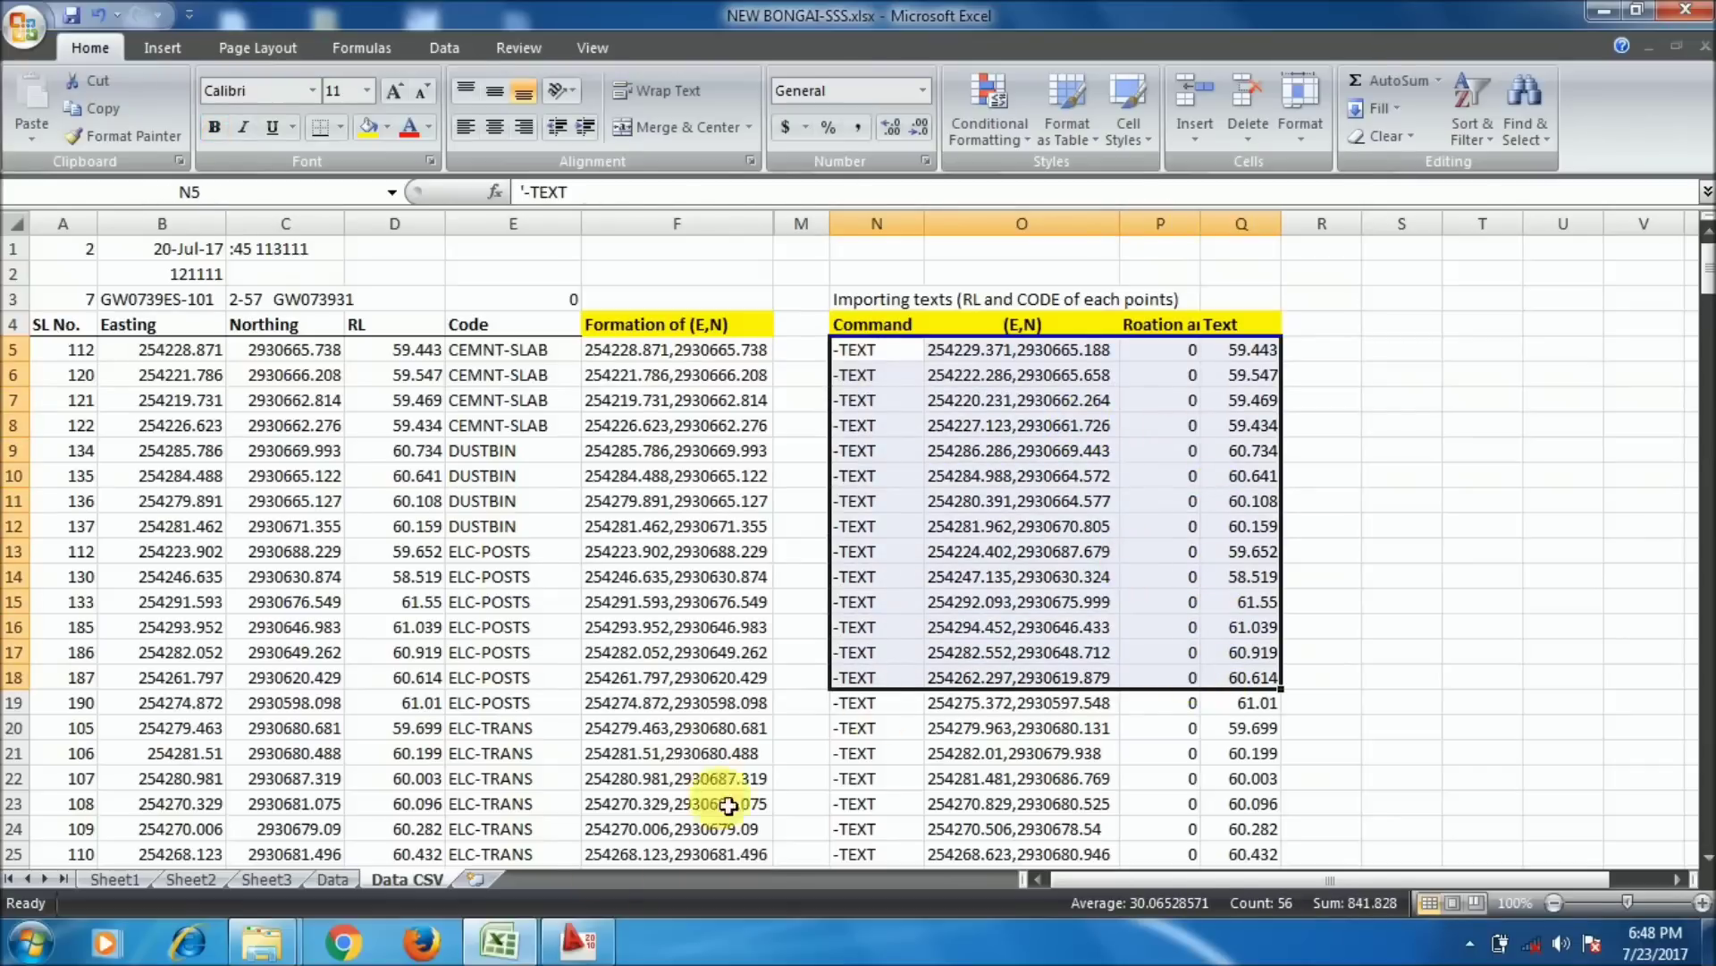
- Switch to the AutoCAD drawing and examine the imported survey points with their code and RL texts along the road
click(577, 937)
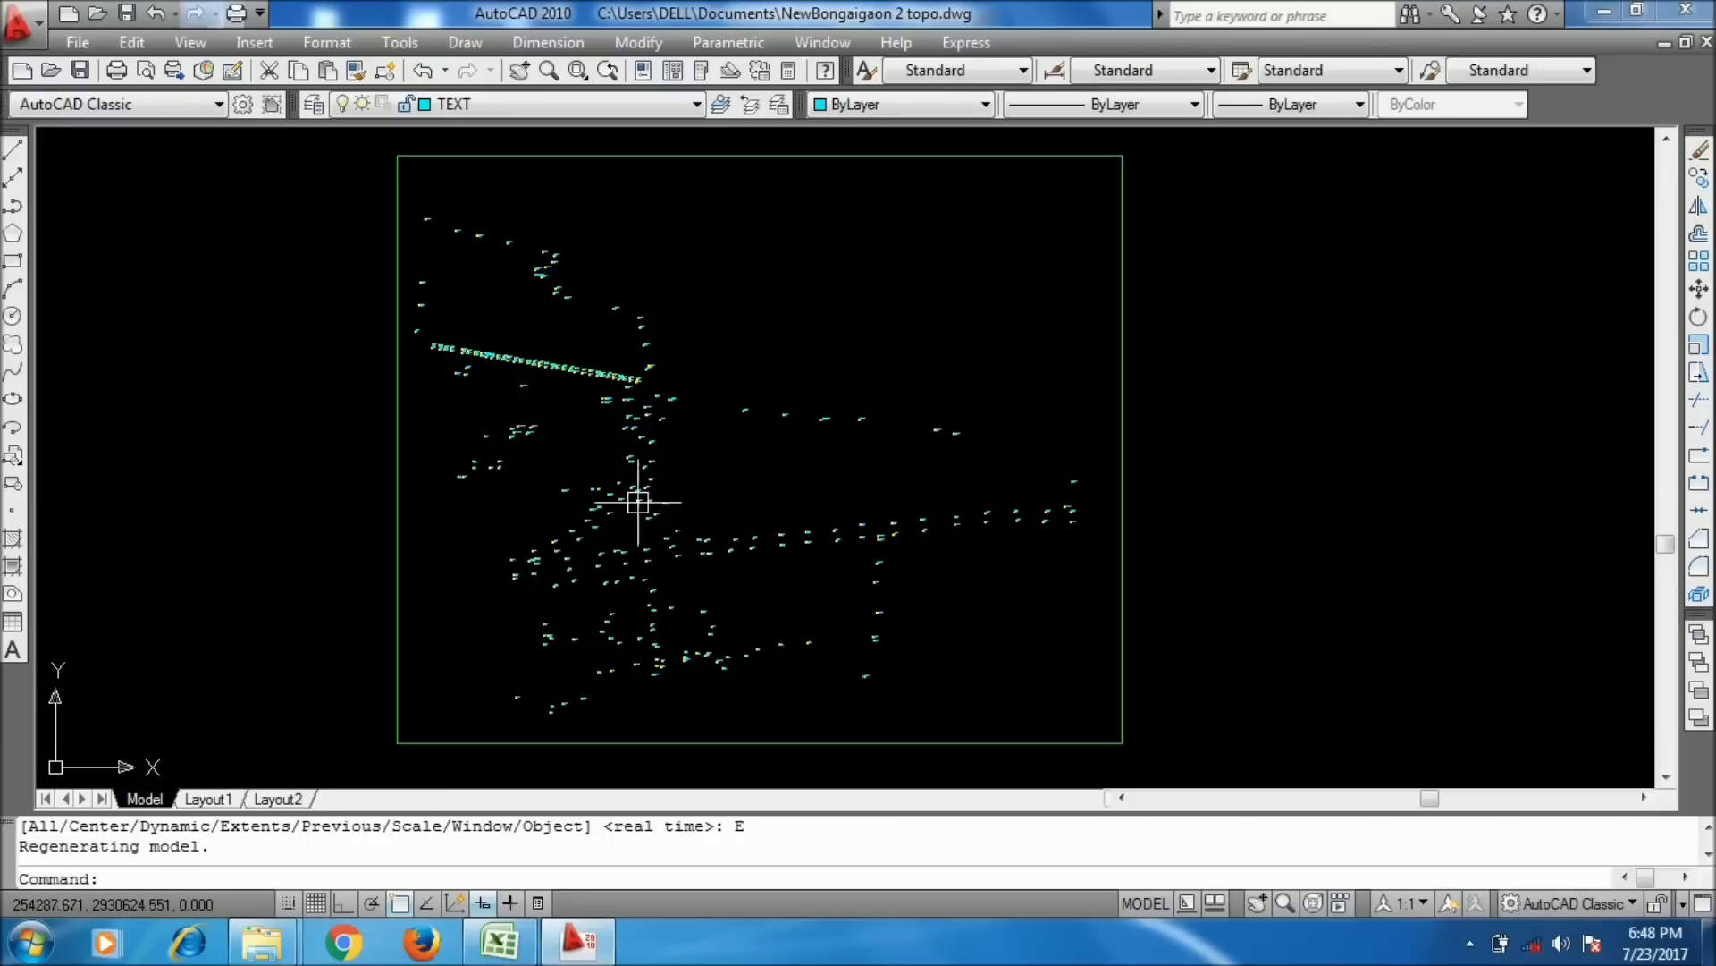
scroll(638, 503, up, 6)
scroll(617, 488, down, 8)
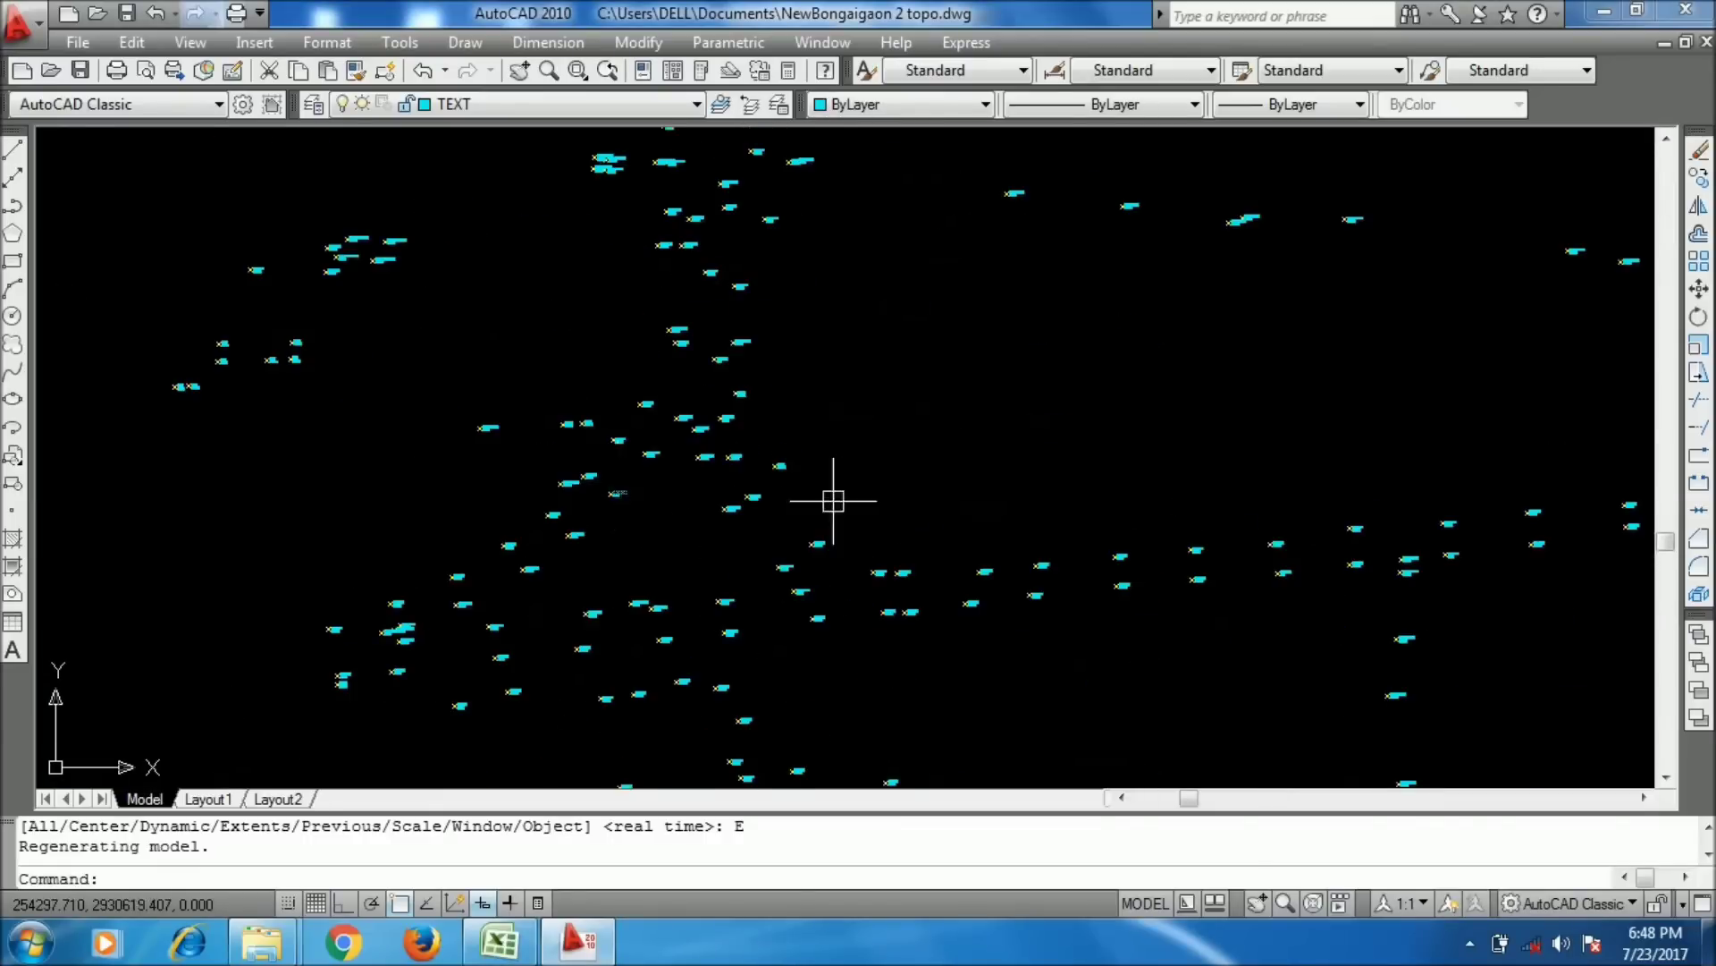
scroll(1229, 464, up, 5)
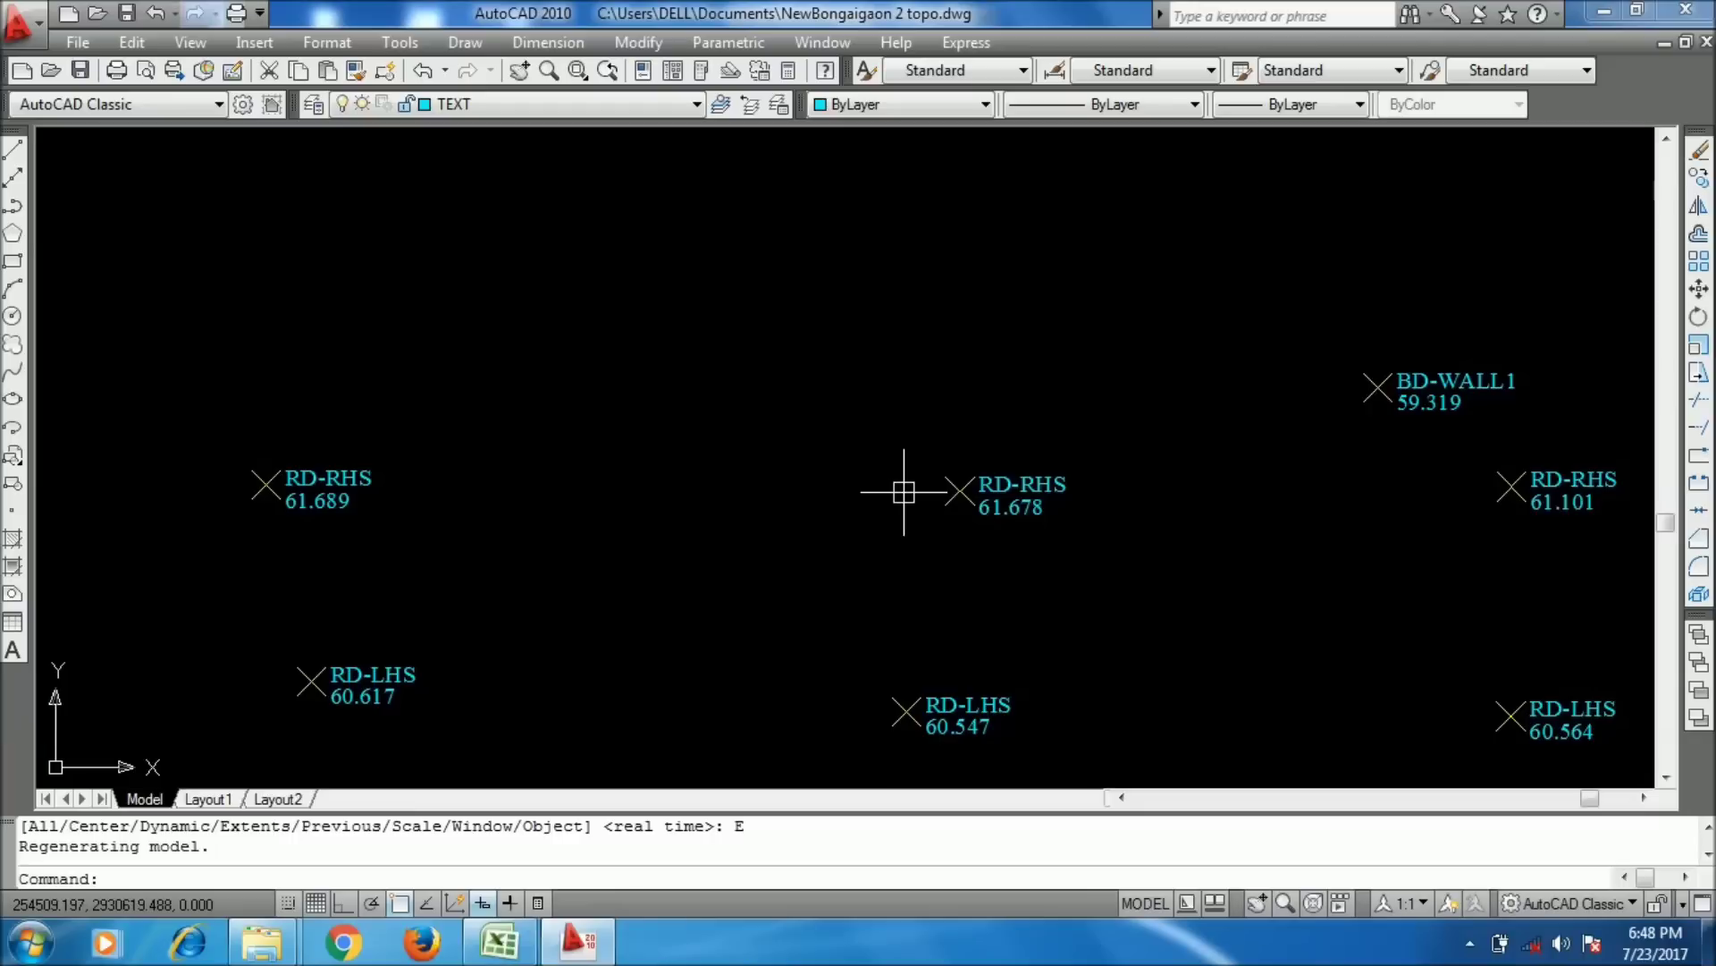
middle_drag(856, 470, 939, 352)
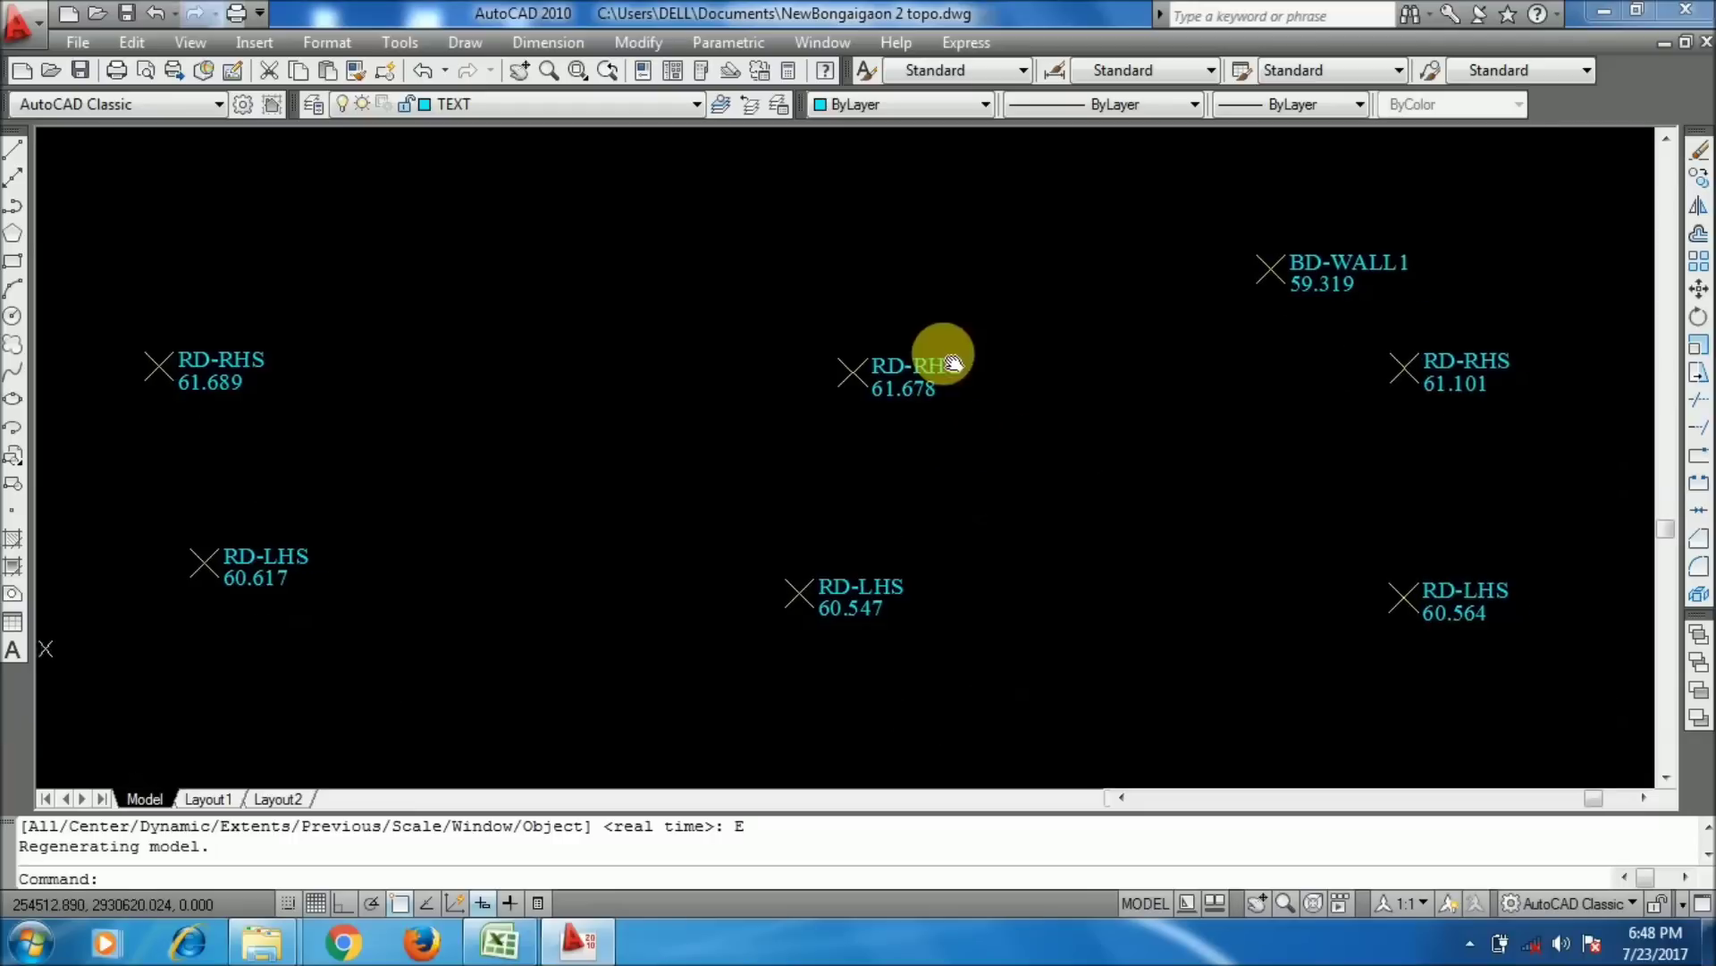
scroll(1015, 422, down, 3)
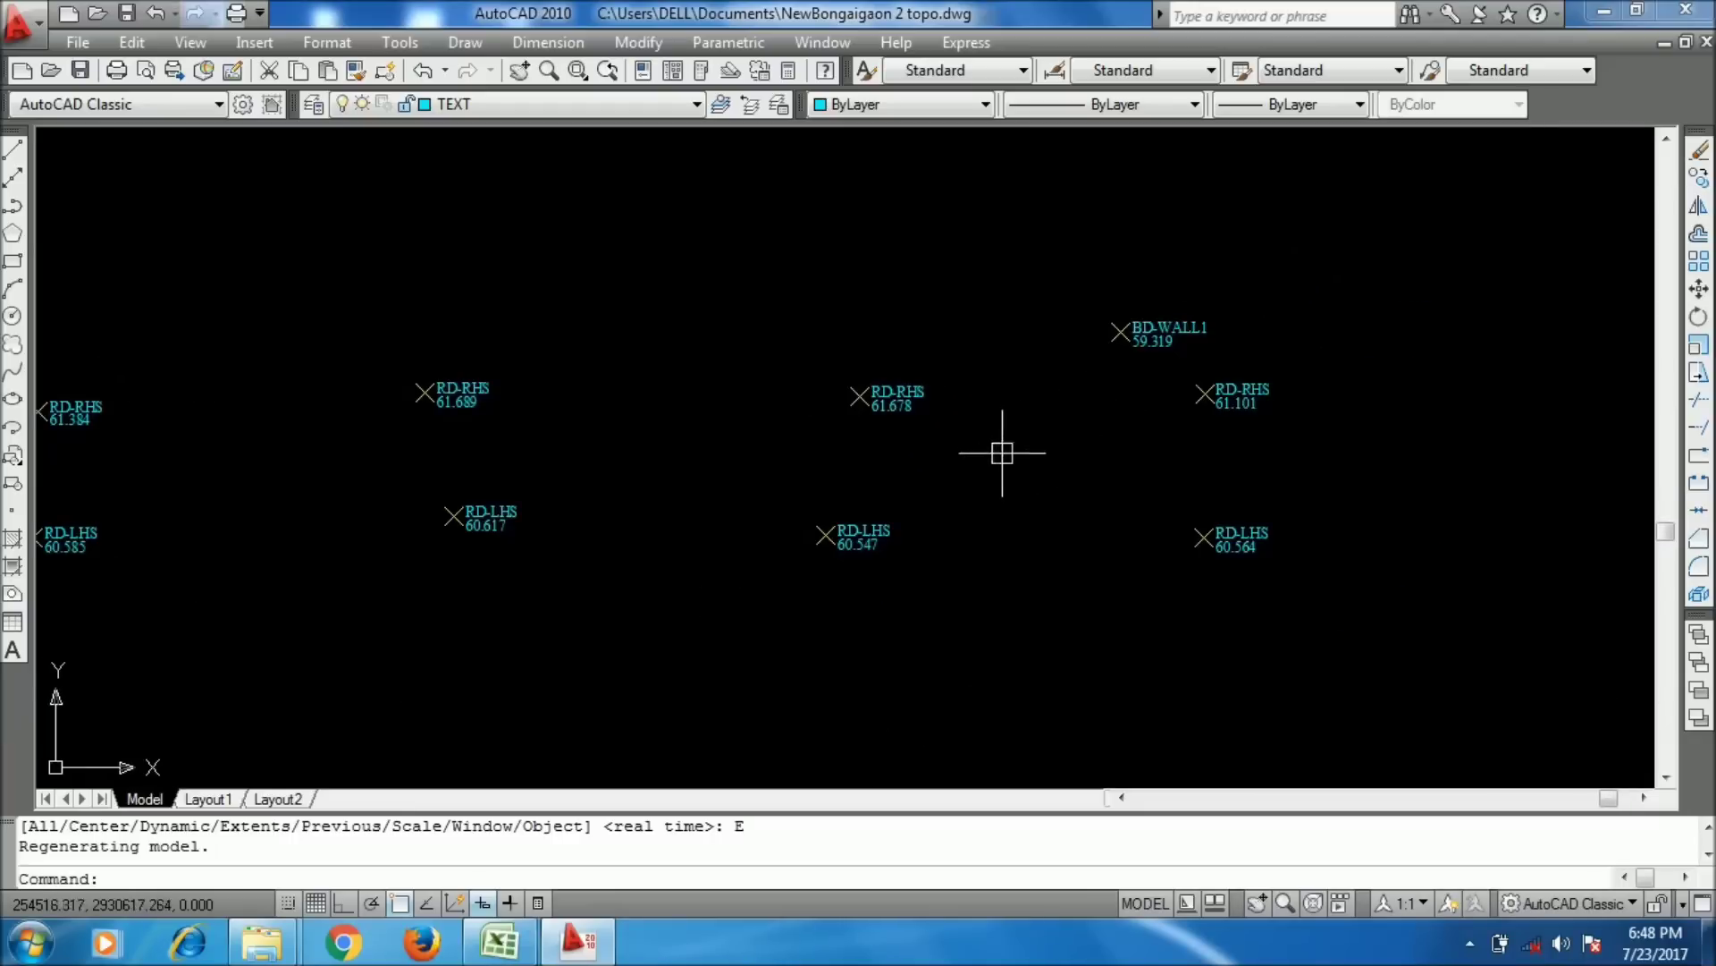
scroll(920, 465, up, 2)
- Create a new layer named ROAD and set its color to yellow
text(LAYER)
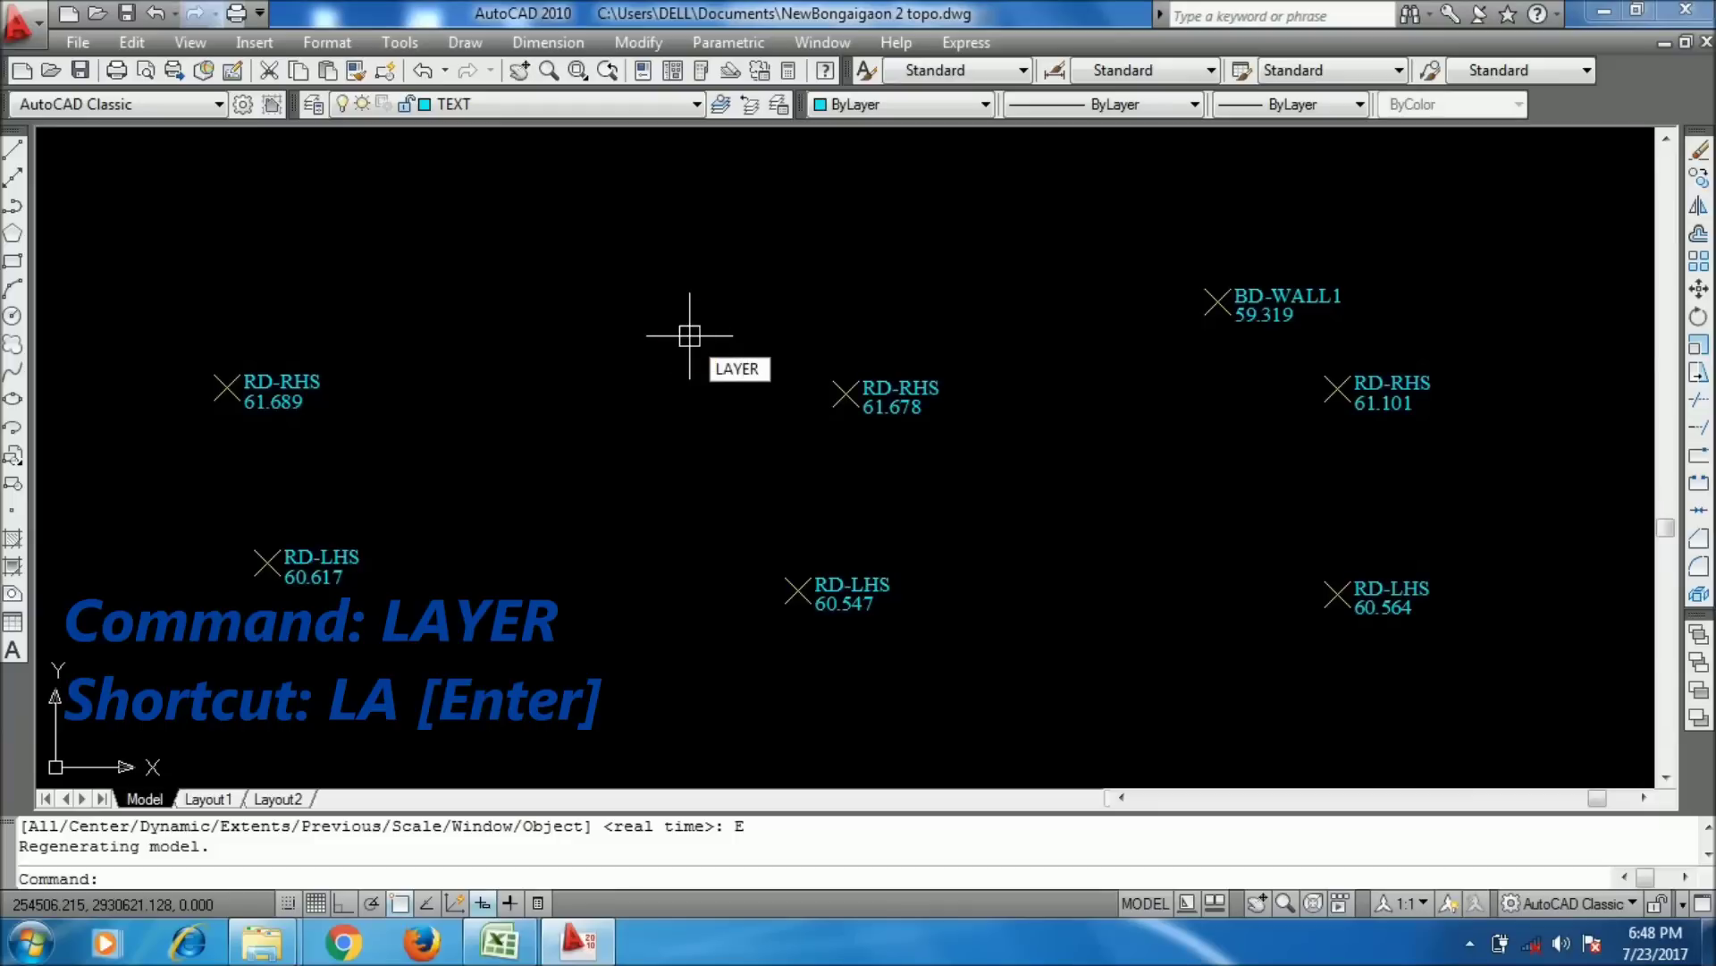
key(Return)
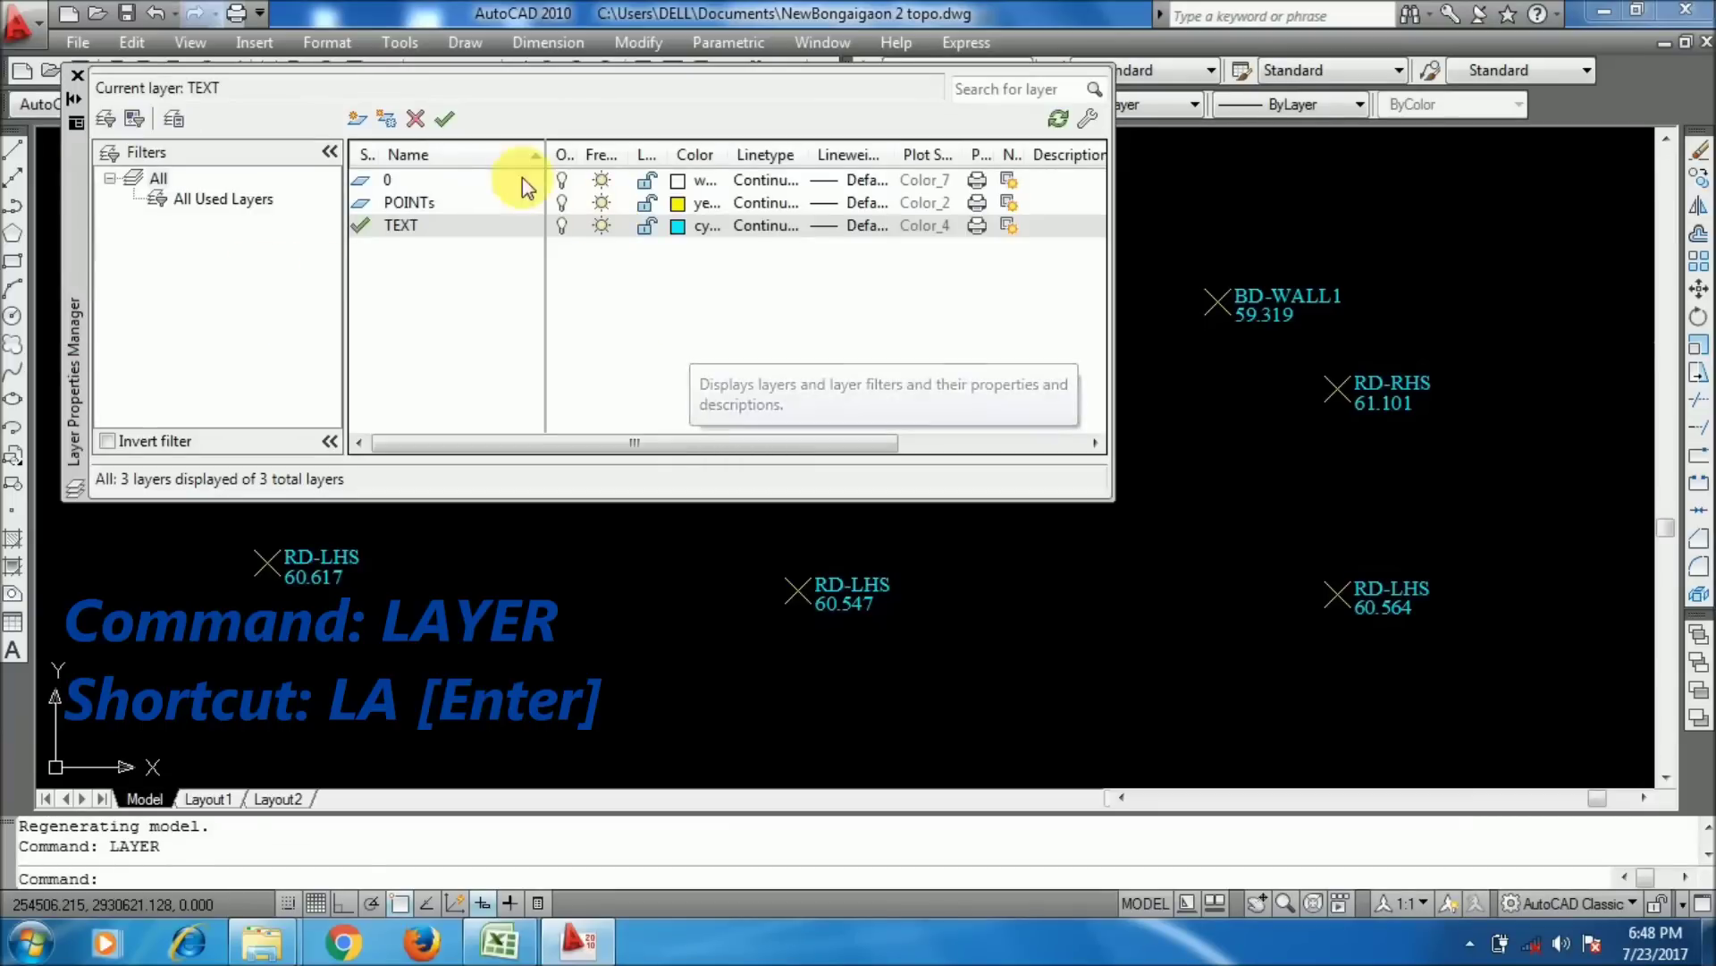
click(359, 123)
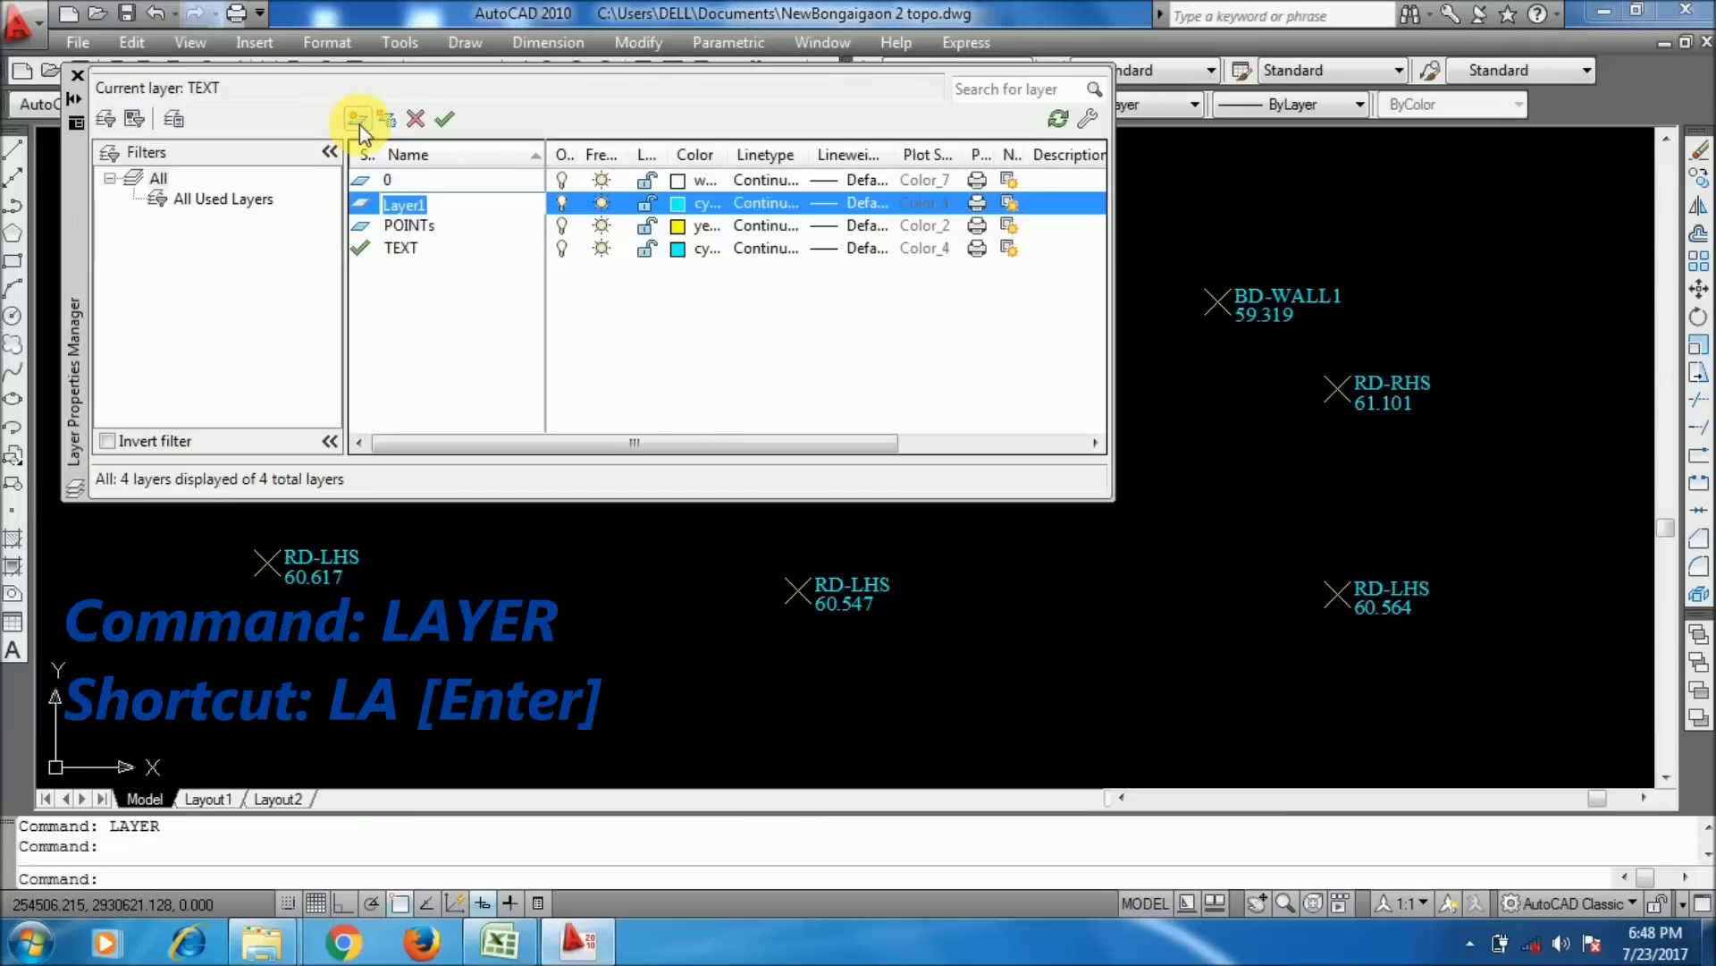
text(T)
text(OAD)
click(680, 204)
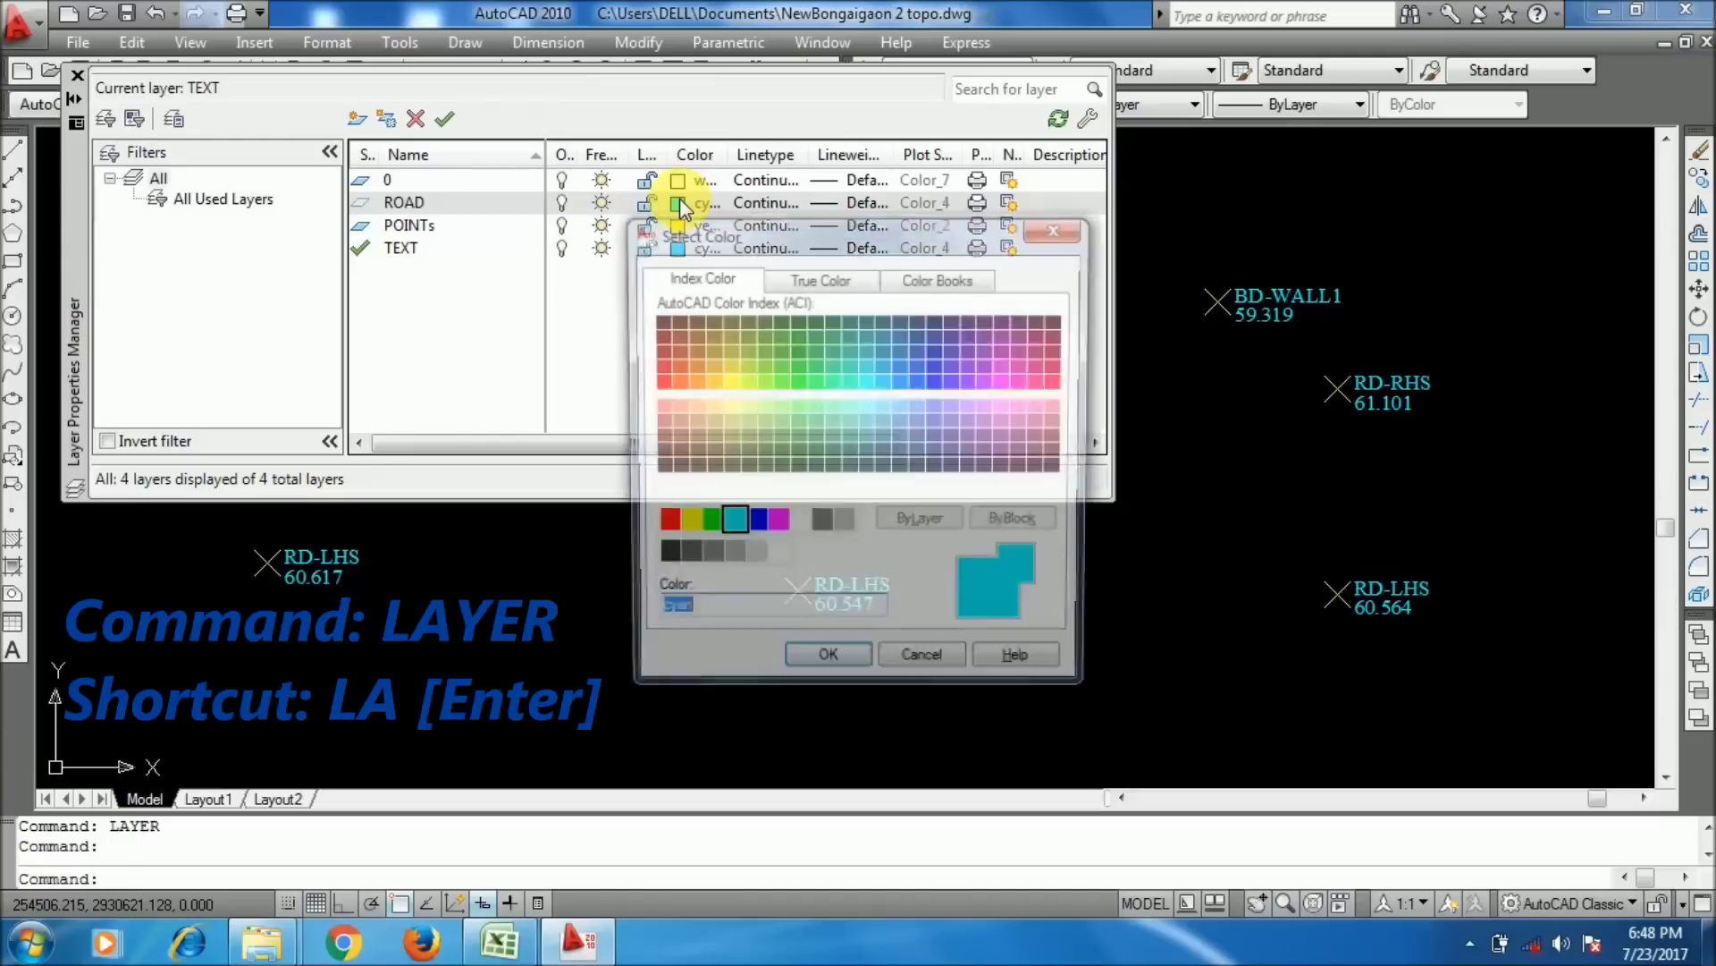
click(685, 525)
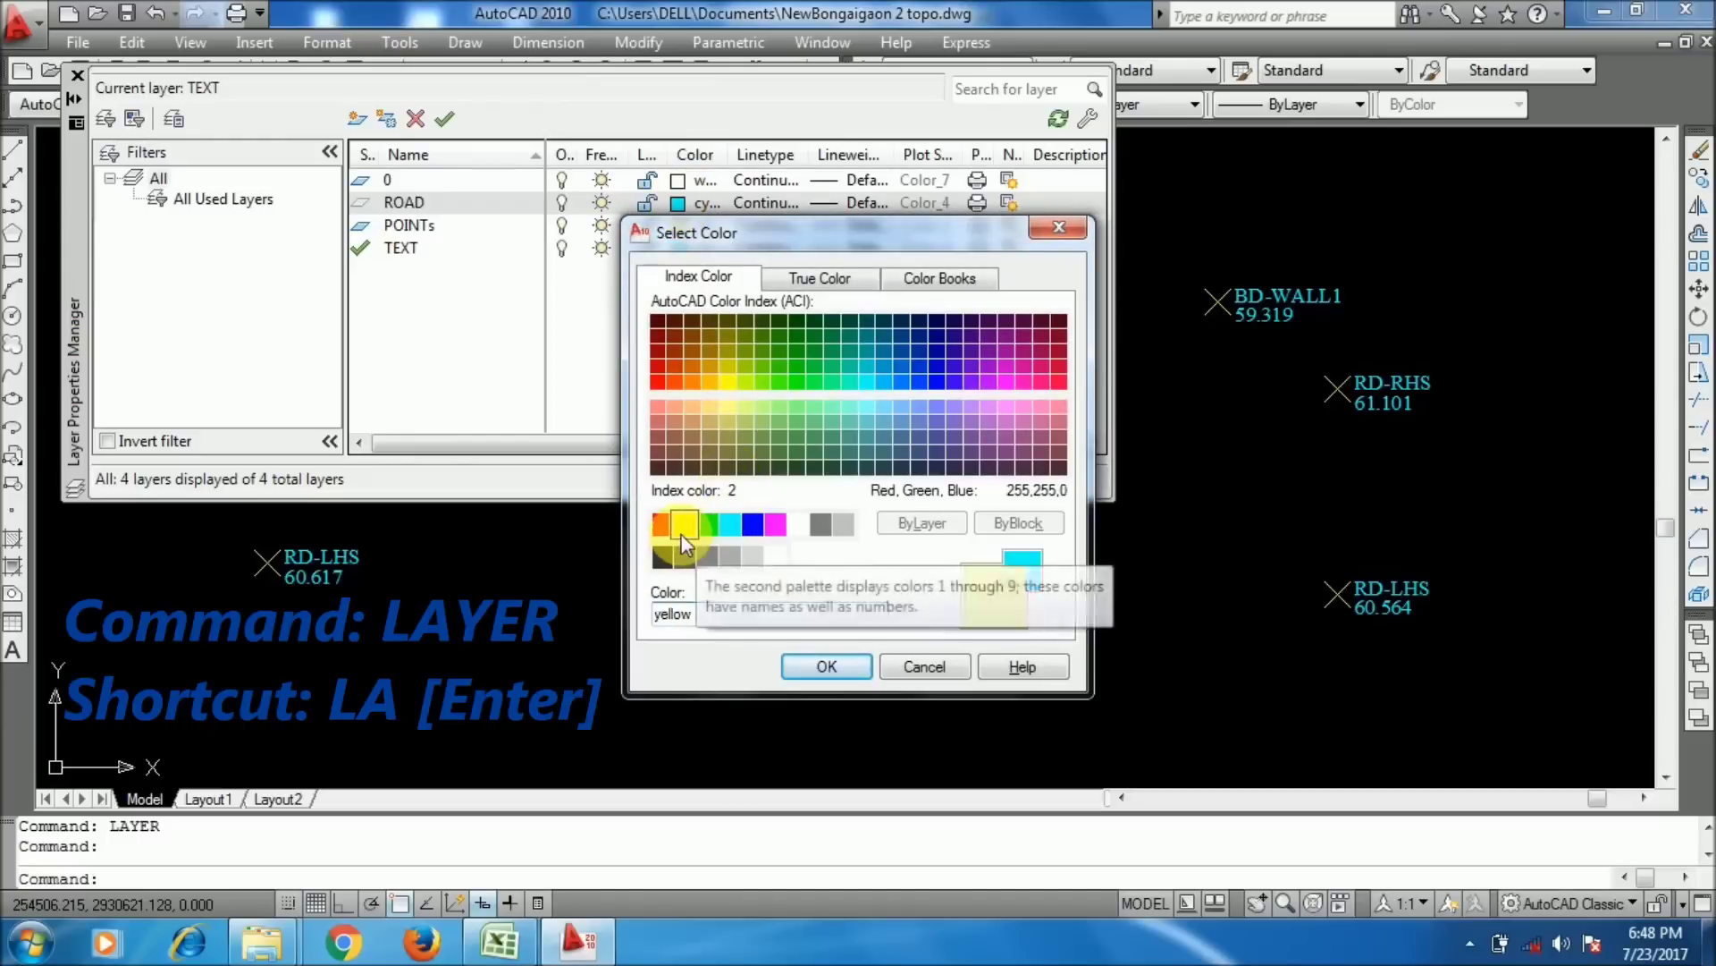
click(835, 668)
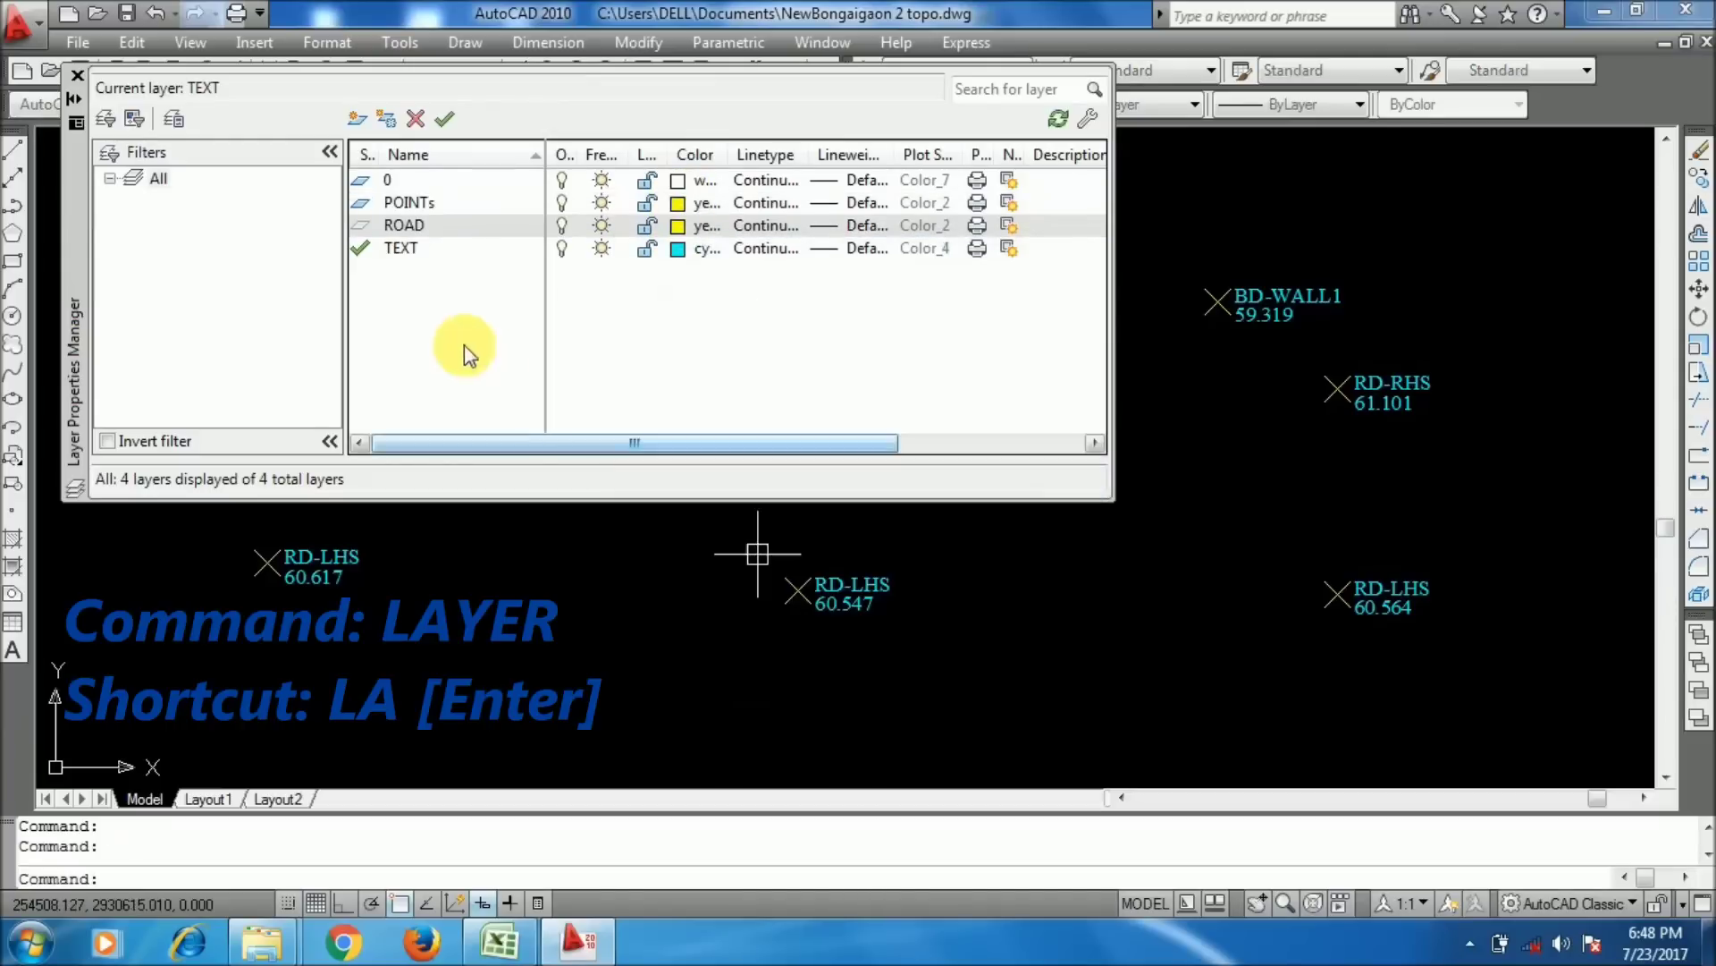
- Make the ROAD layer current and close the layer manager
click(459, 225)
click(444, 125)
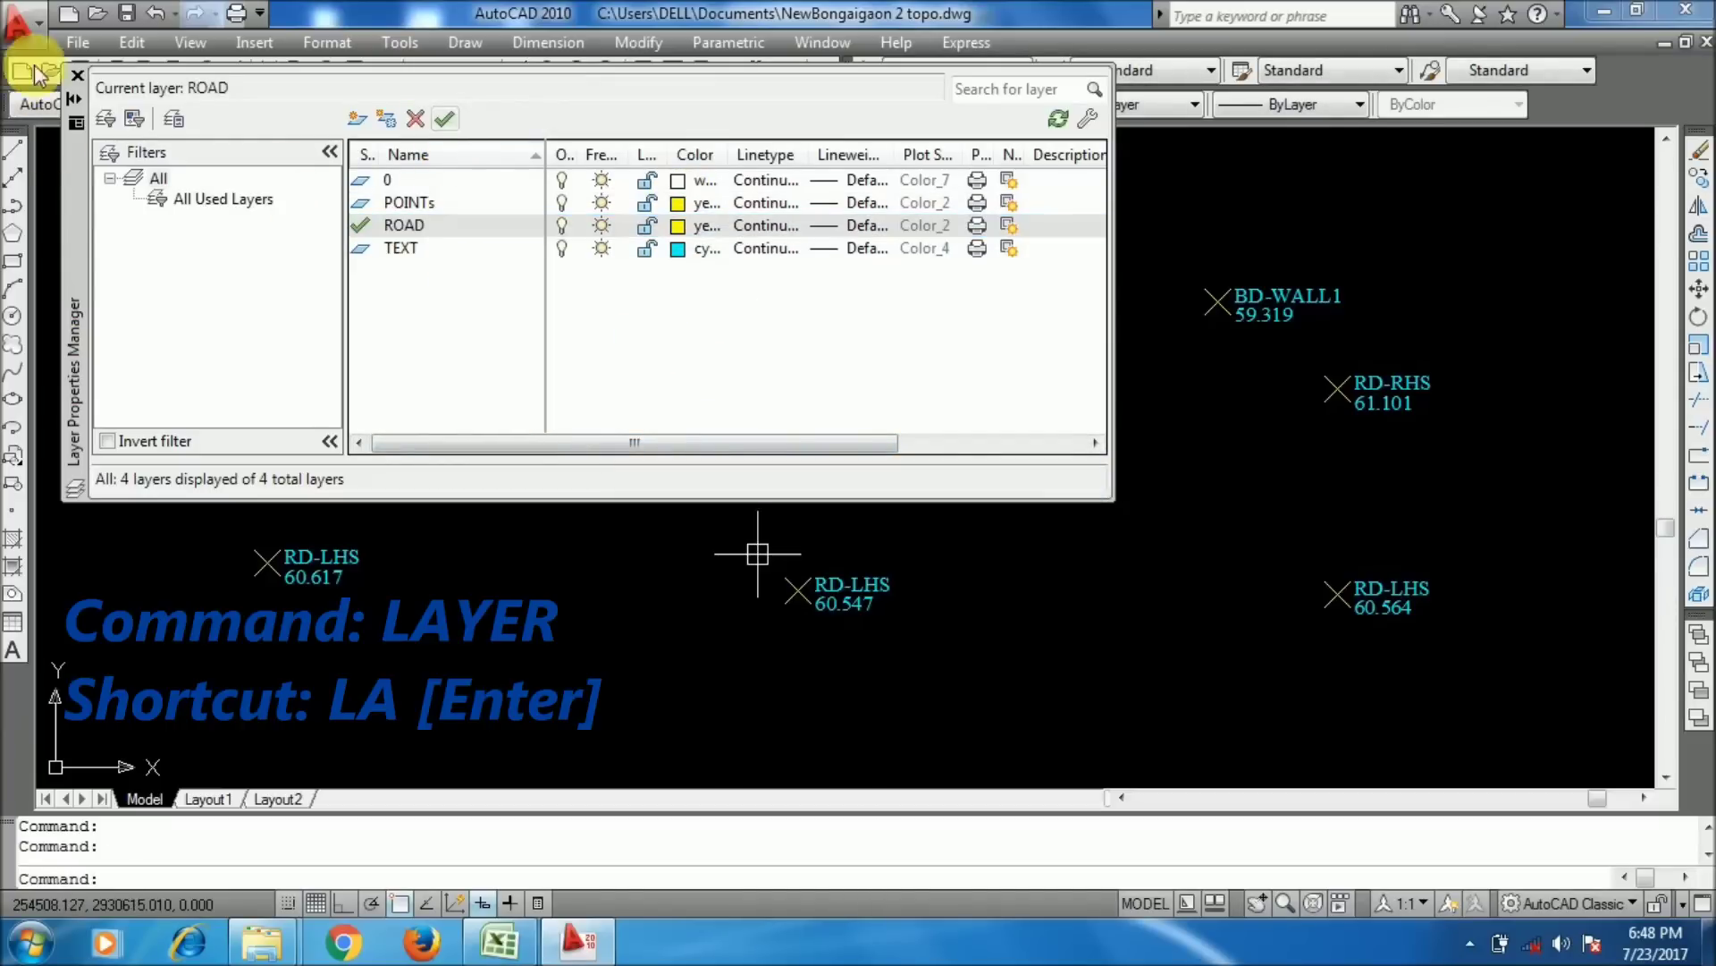
click(78, 74)
- Start a polyline at the easternmost RD-RHS point (61.101) and connect it to the RD-RHS points 61.678 and 61.689
middle_drag(977, 493, 906, 536)
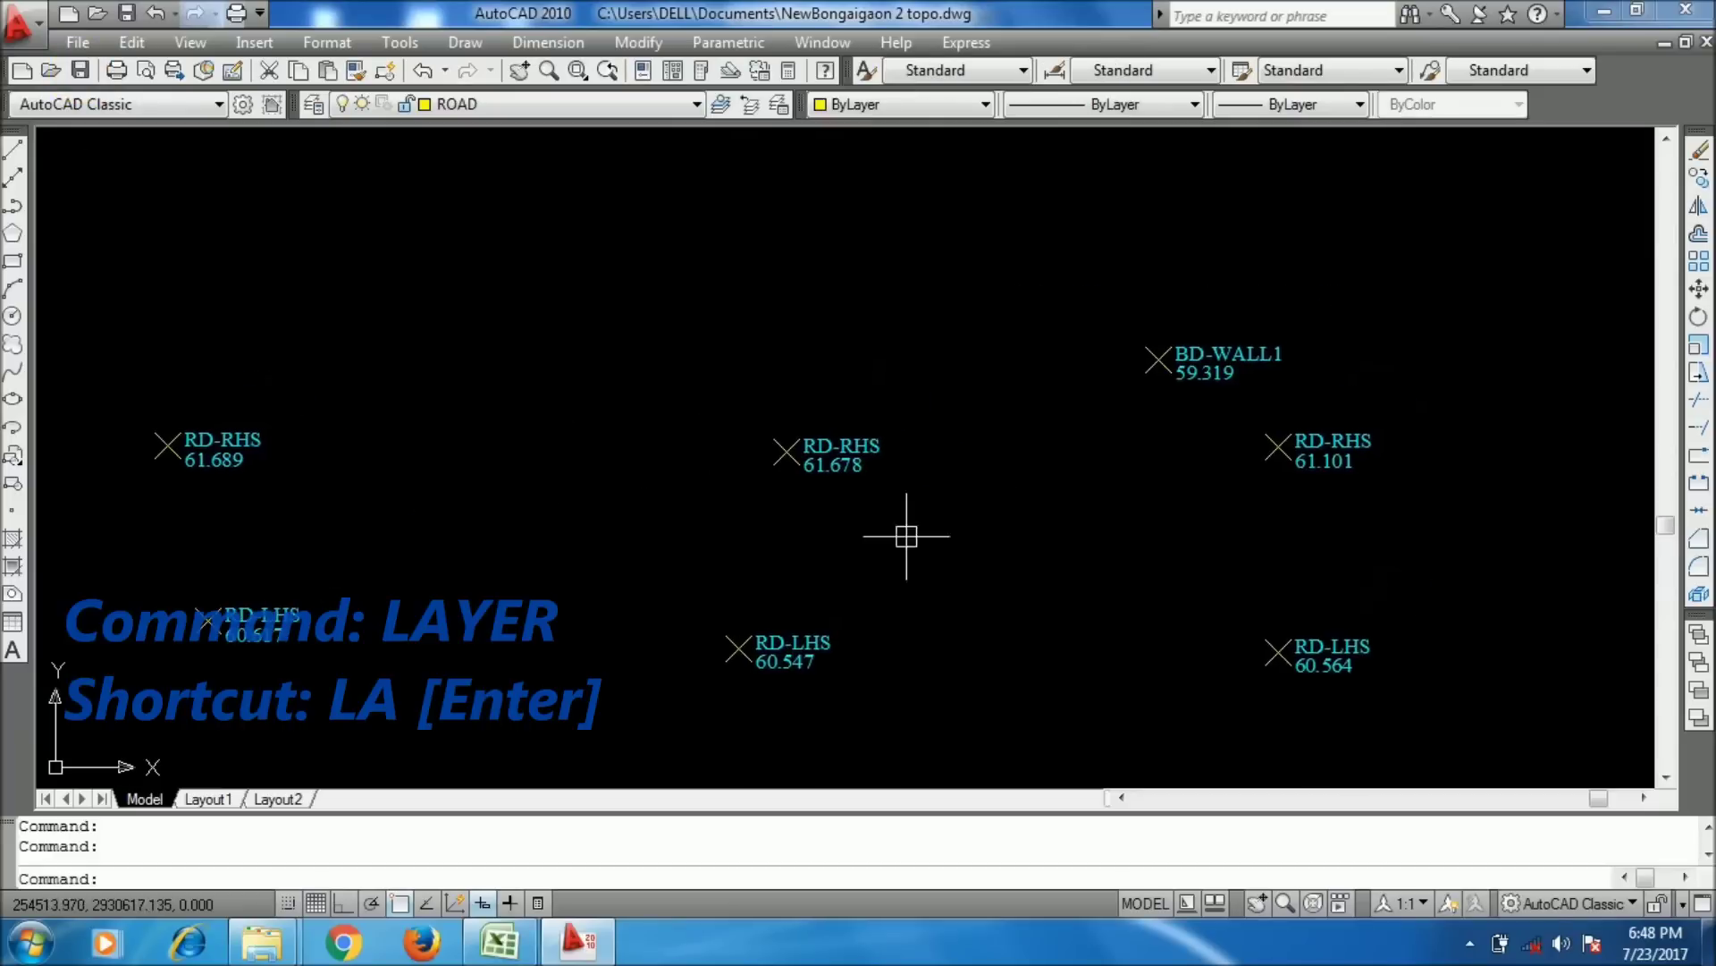
scroll(1110, 508, down, 4)
scroll(606, 483, up, 3)
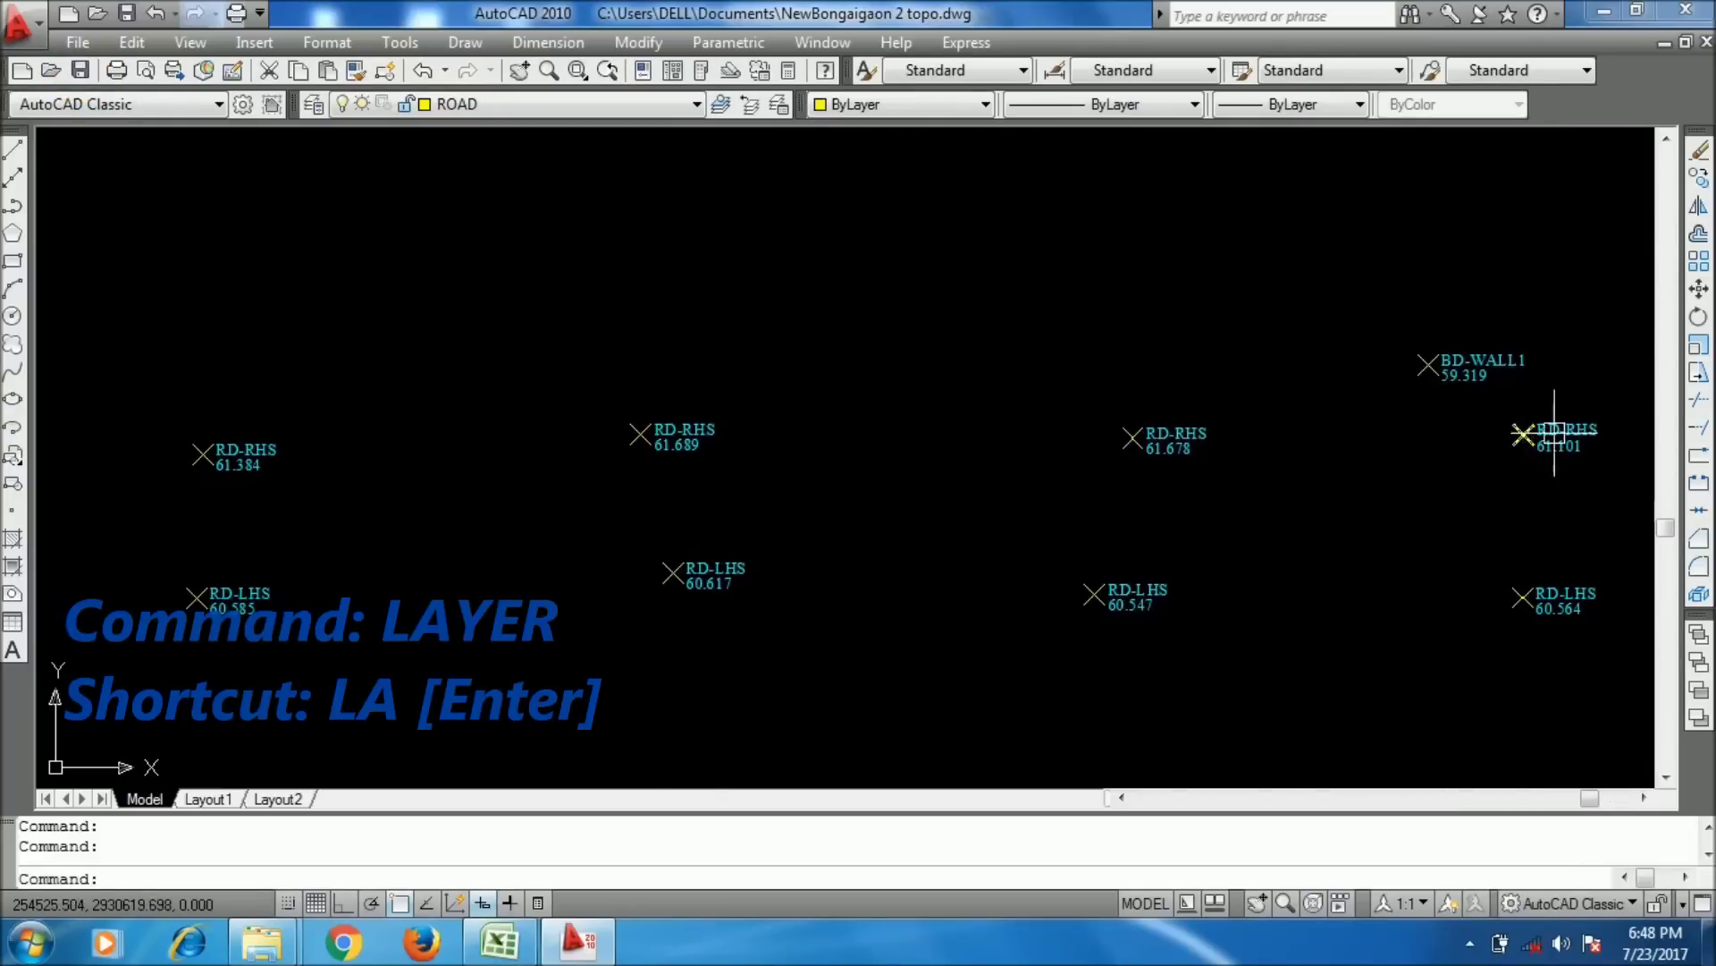
scroll(1555, 436, up, 3)
middle_drag(902, 421, 831, 292)
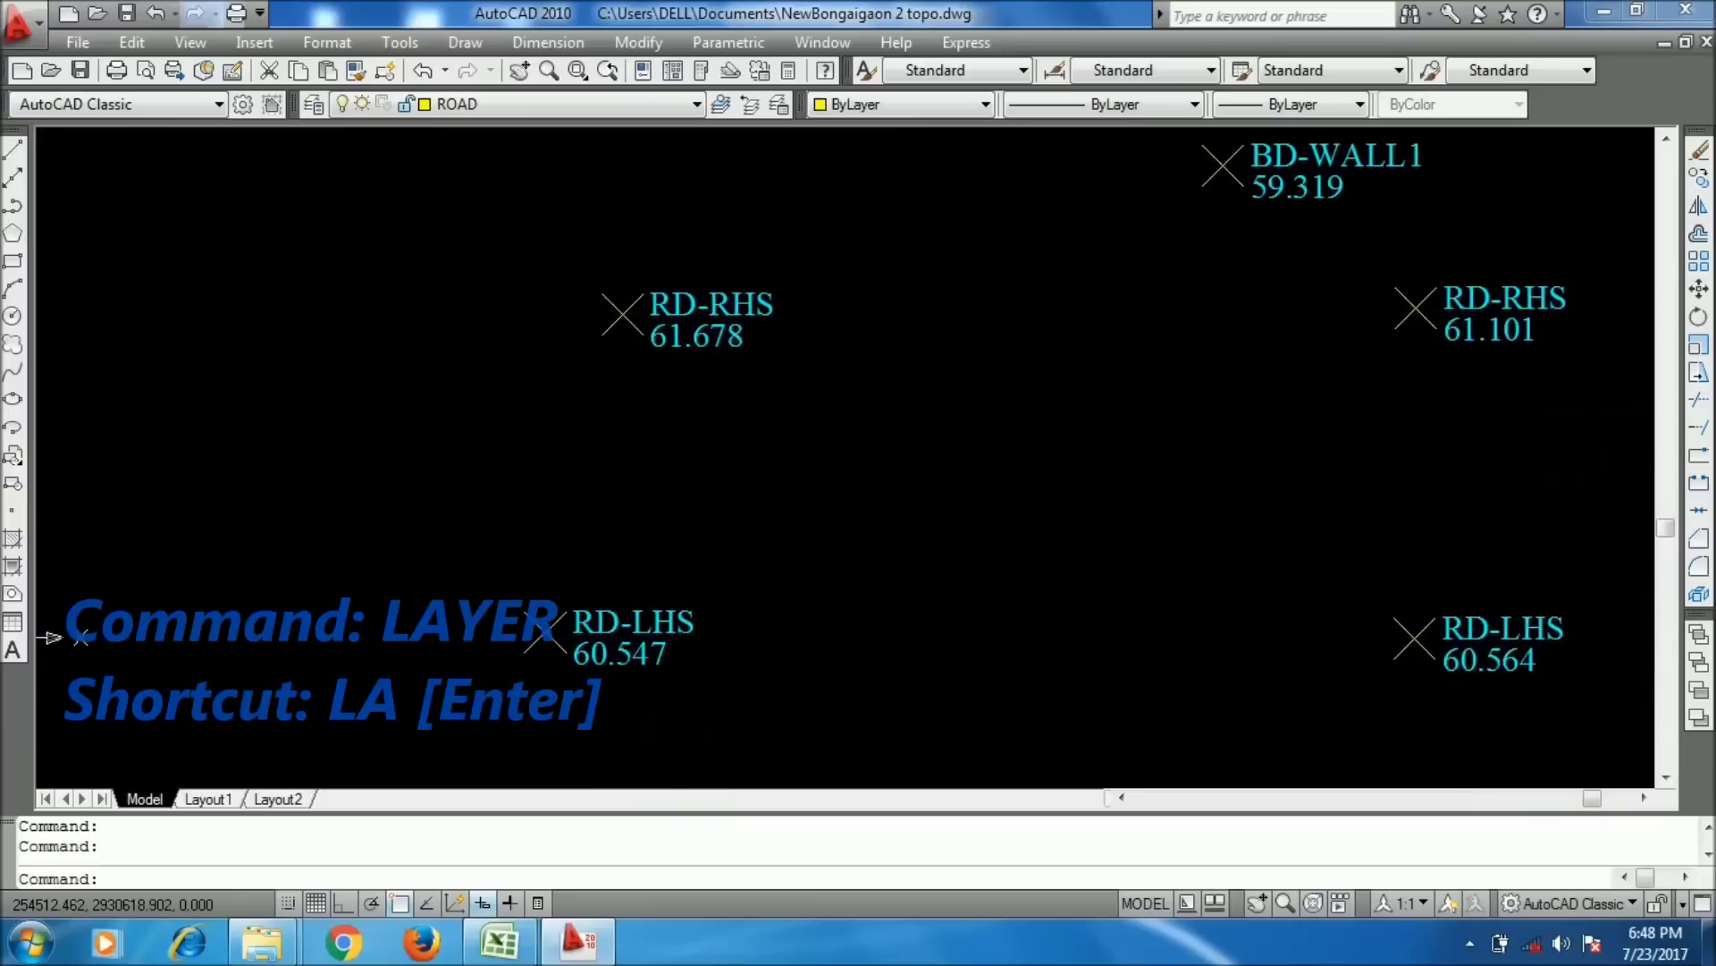
scroll(1391, 567, down, 2)
middle_drag(1391, 567, 1366, 602)
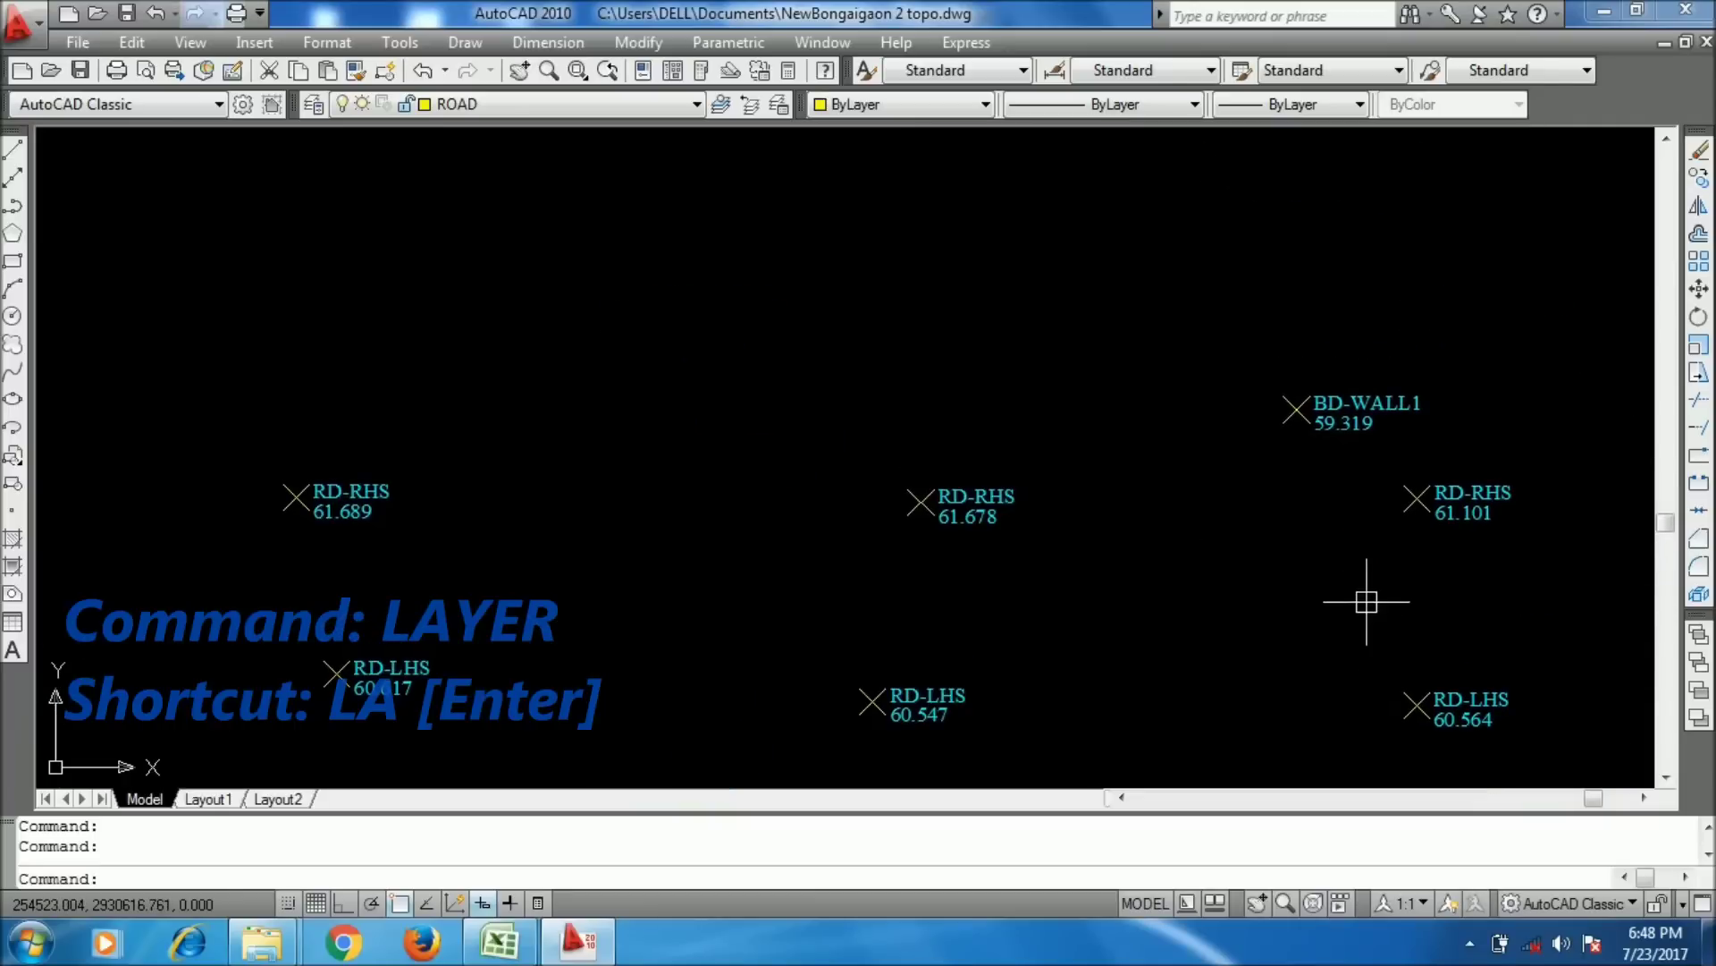
text(p)
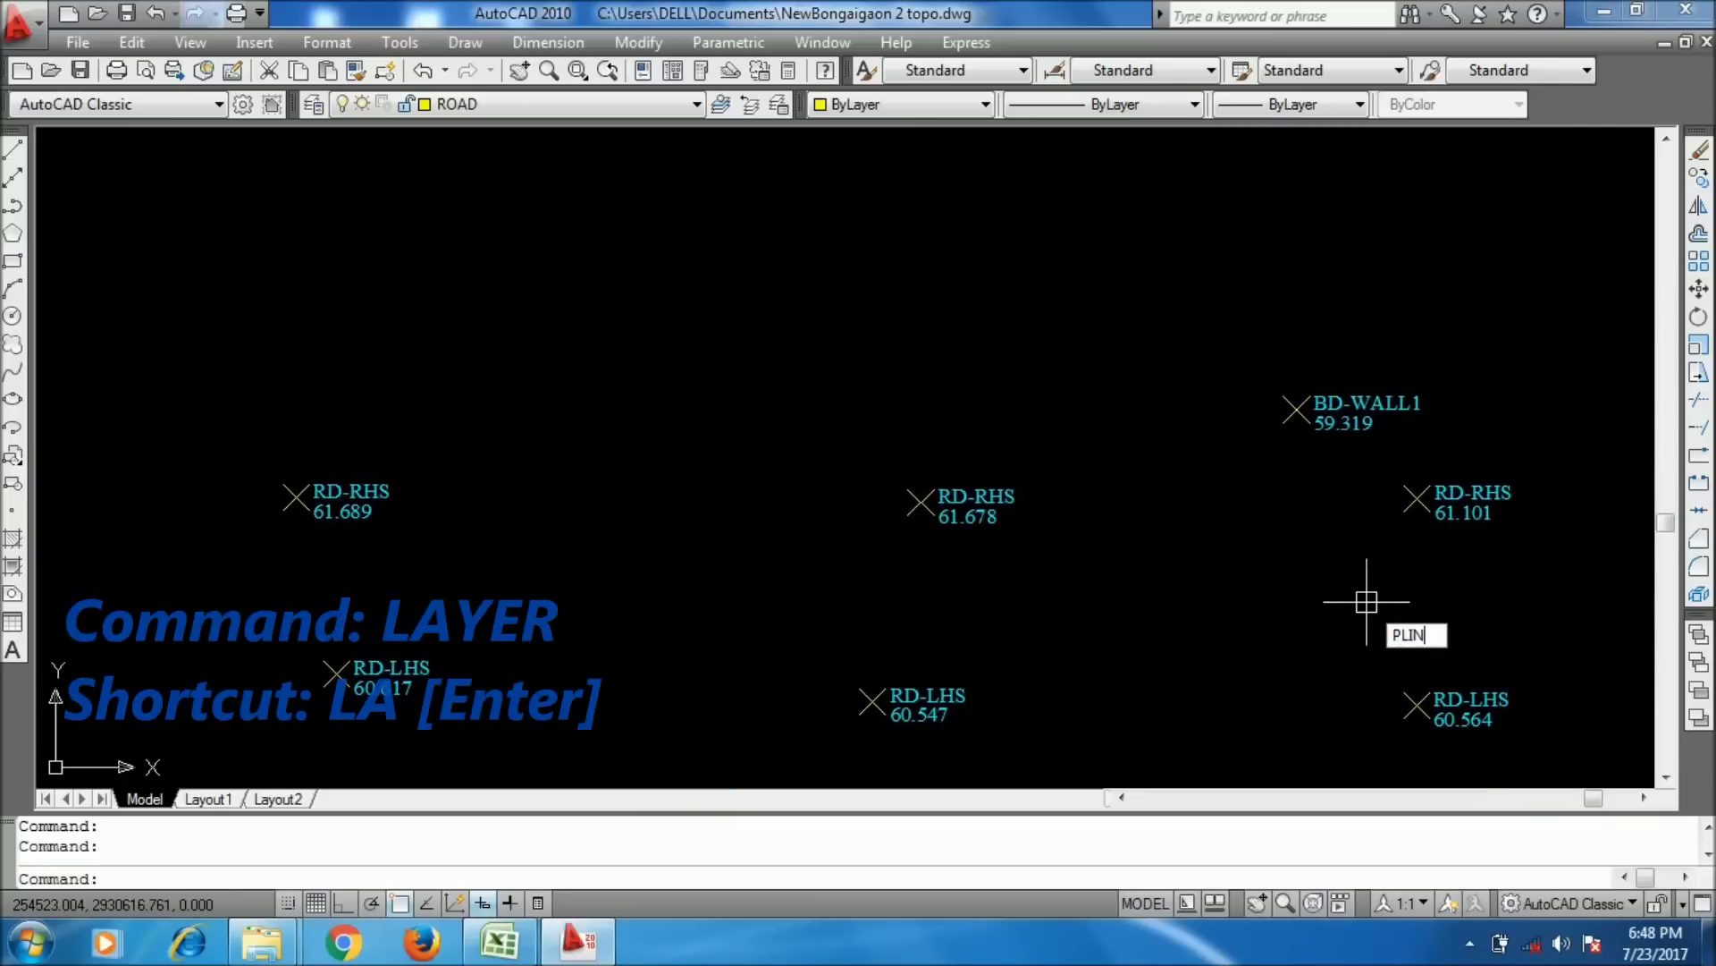
text(line)
key(Return)
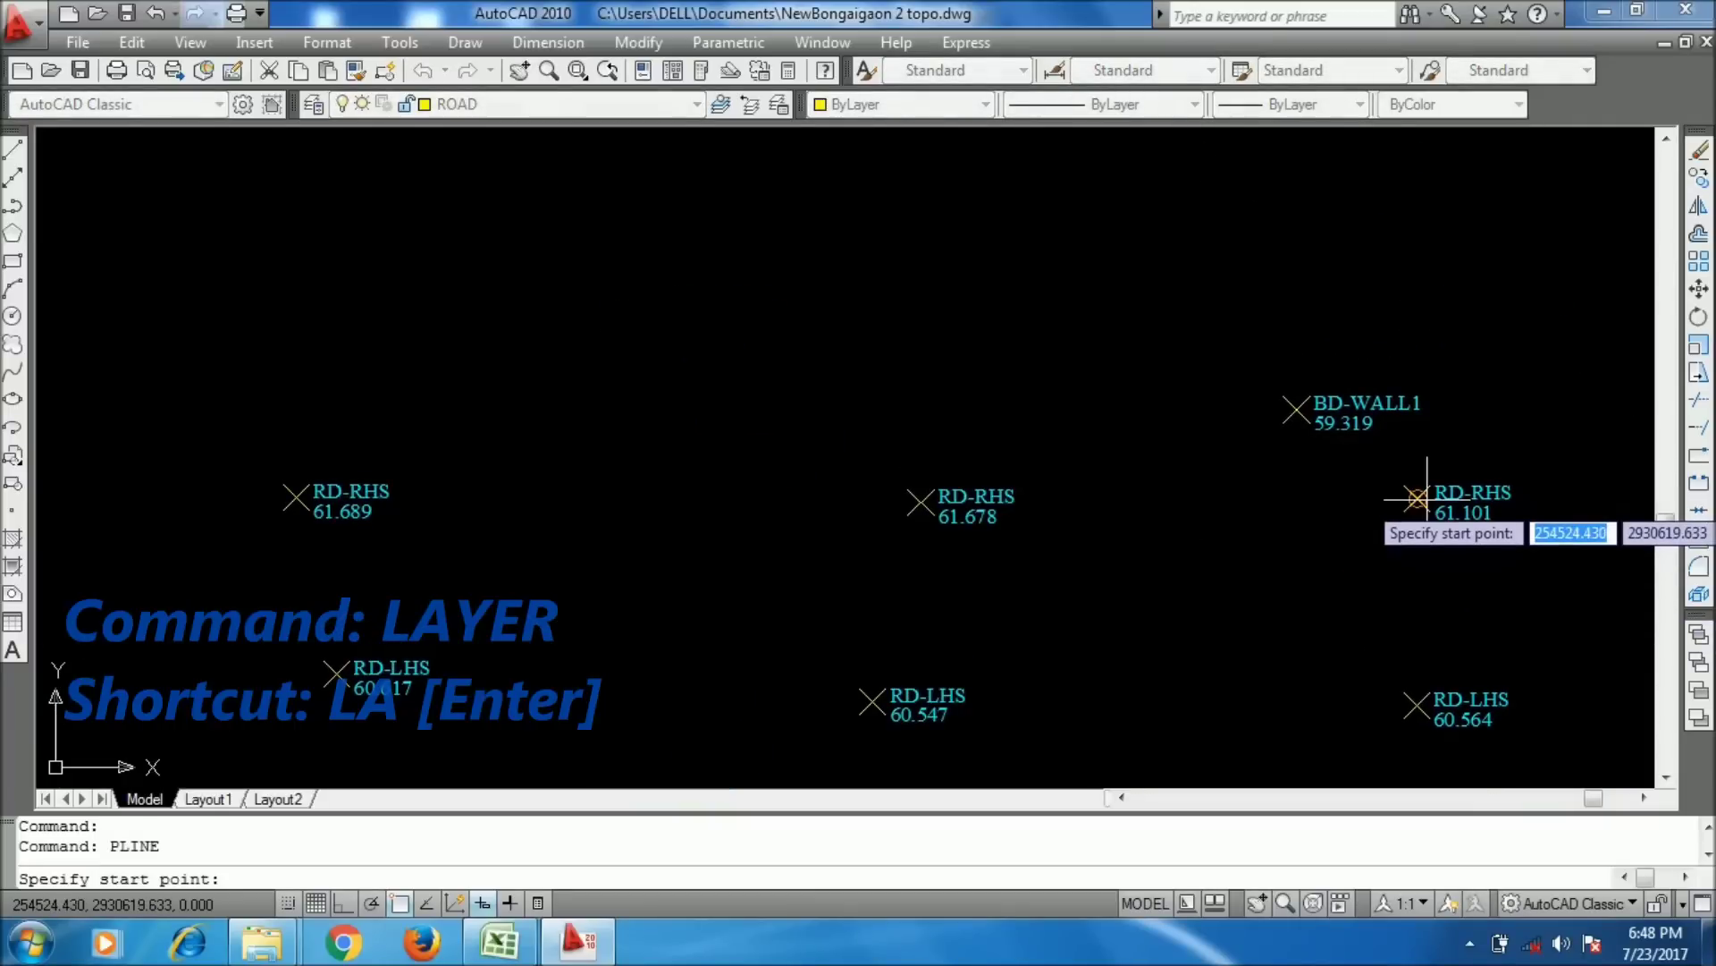
click(1416, 498)
click(921, 502)
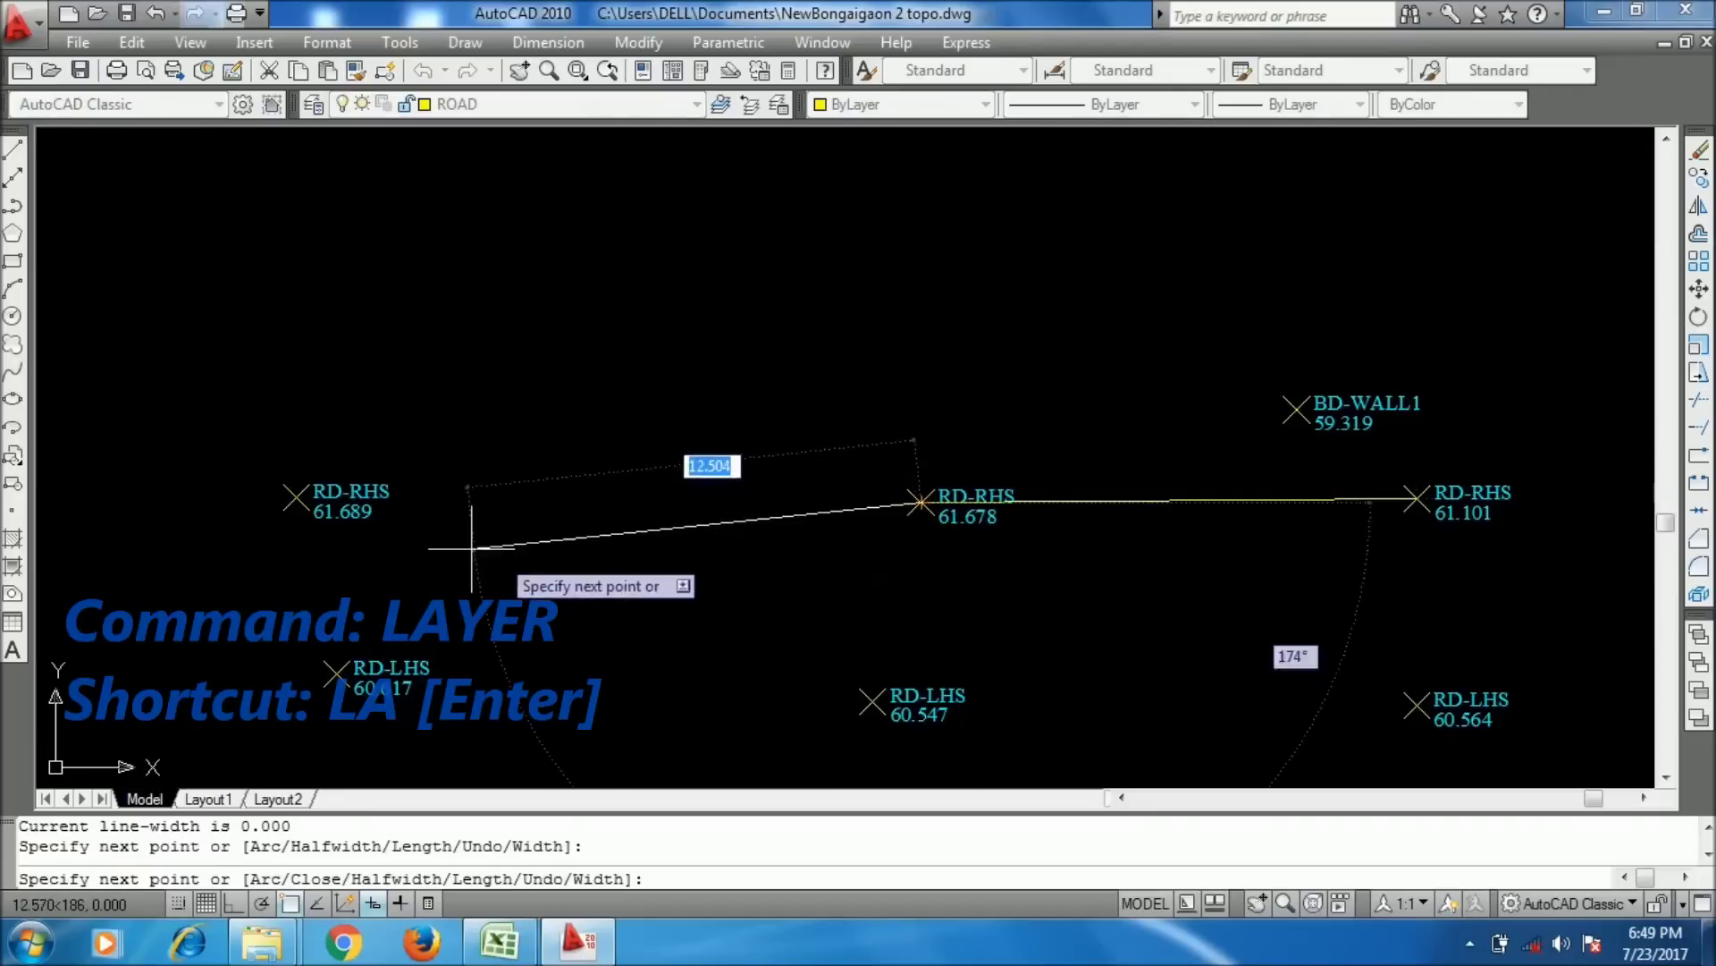
click(297, 507)
- Continue the polyline westward through the next five RD-RHS points, starting with 61.384, and end it
scroll(874, 453, down, 5)
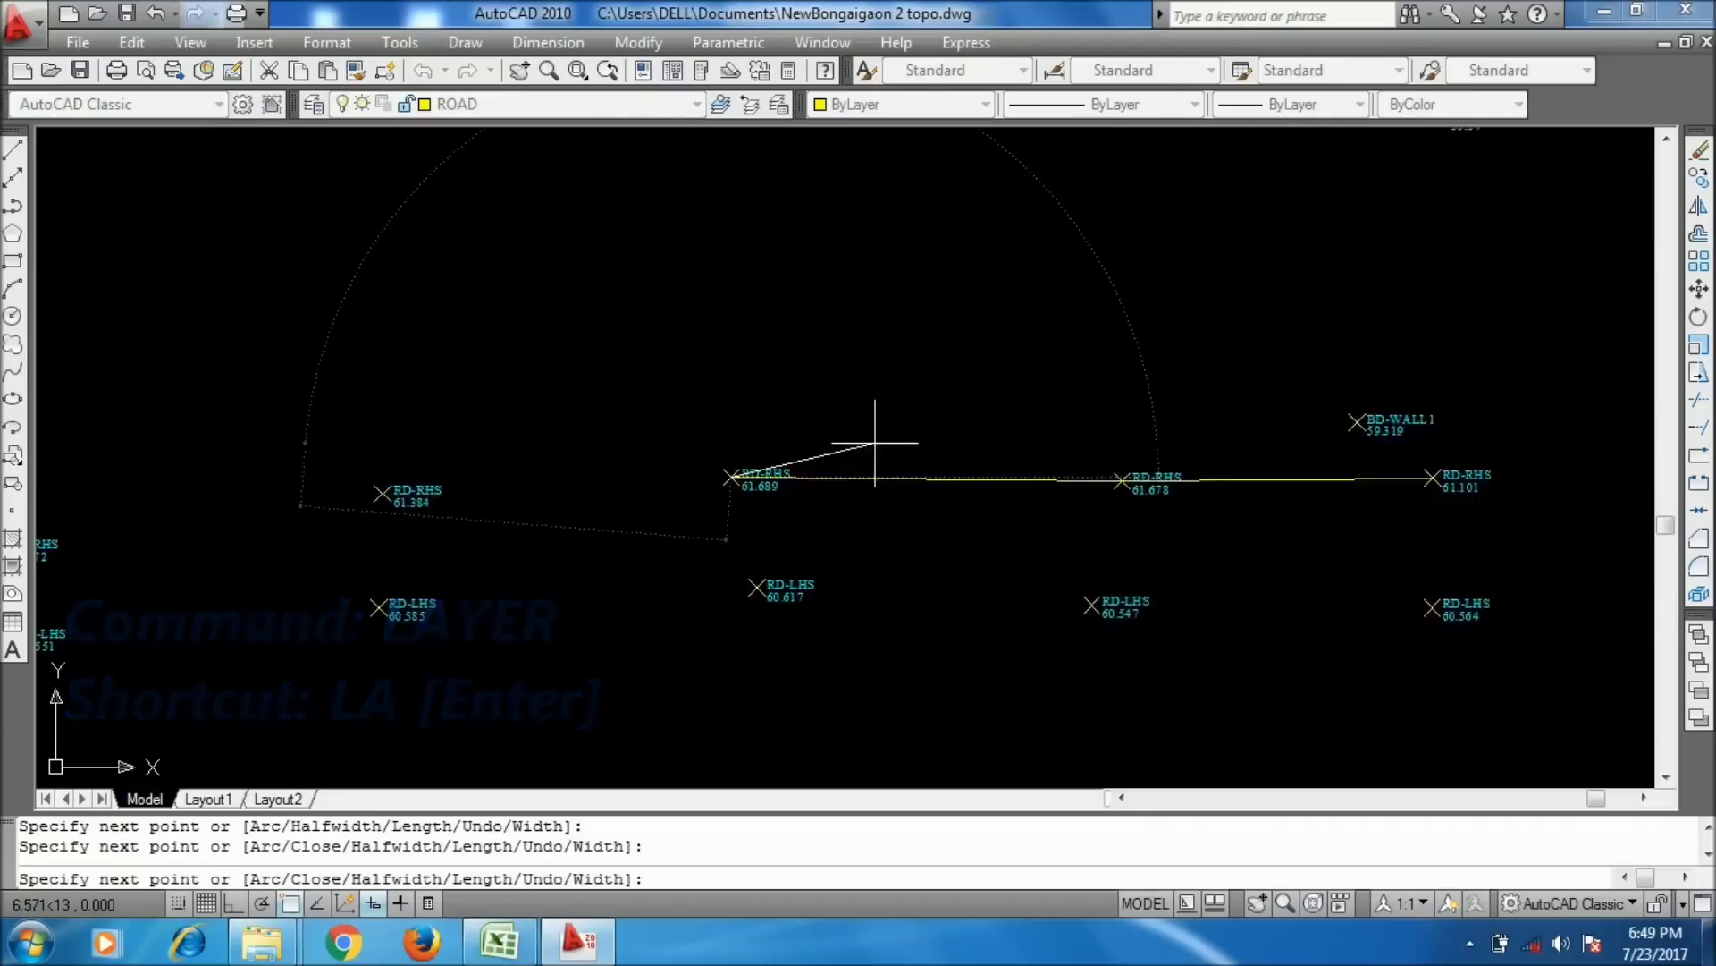
click(568, 473)
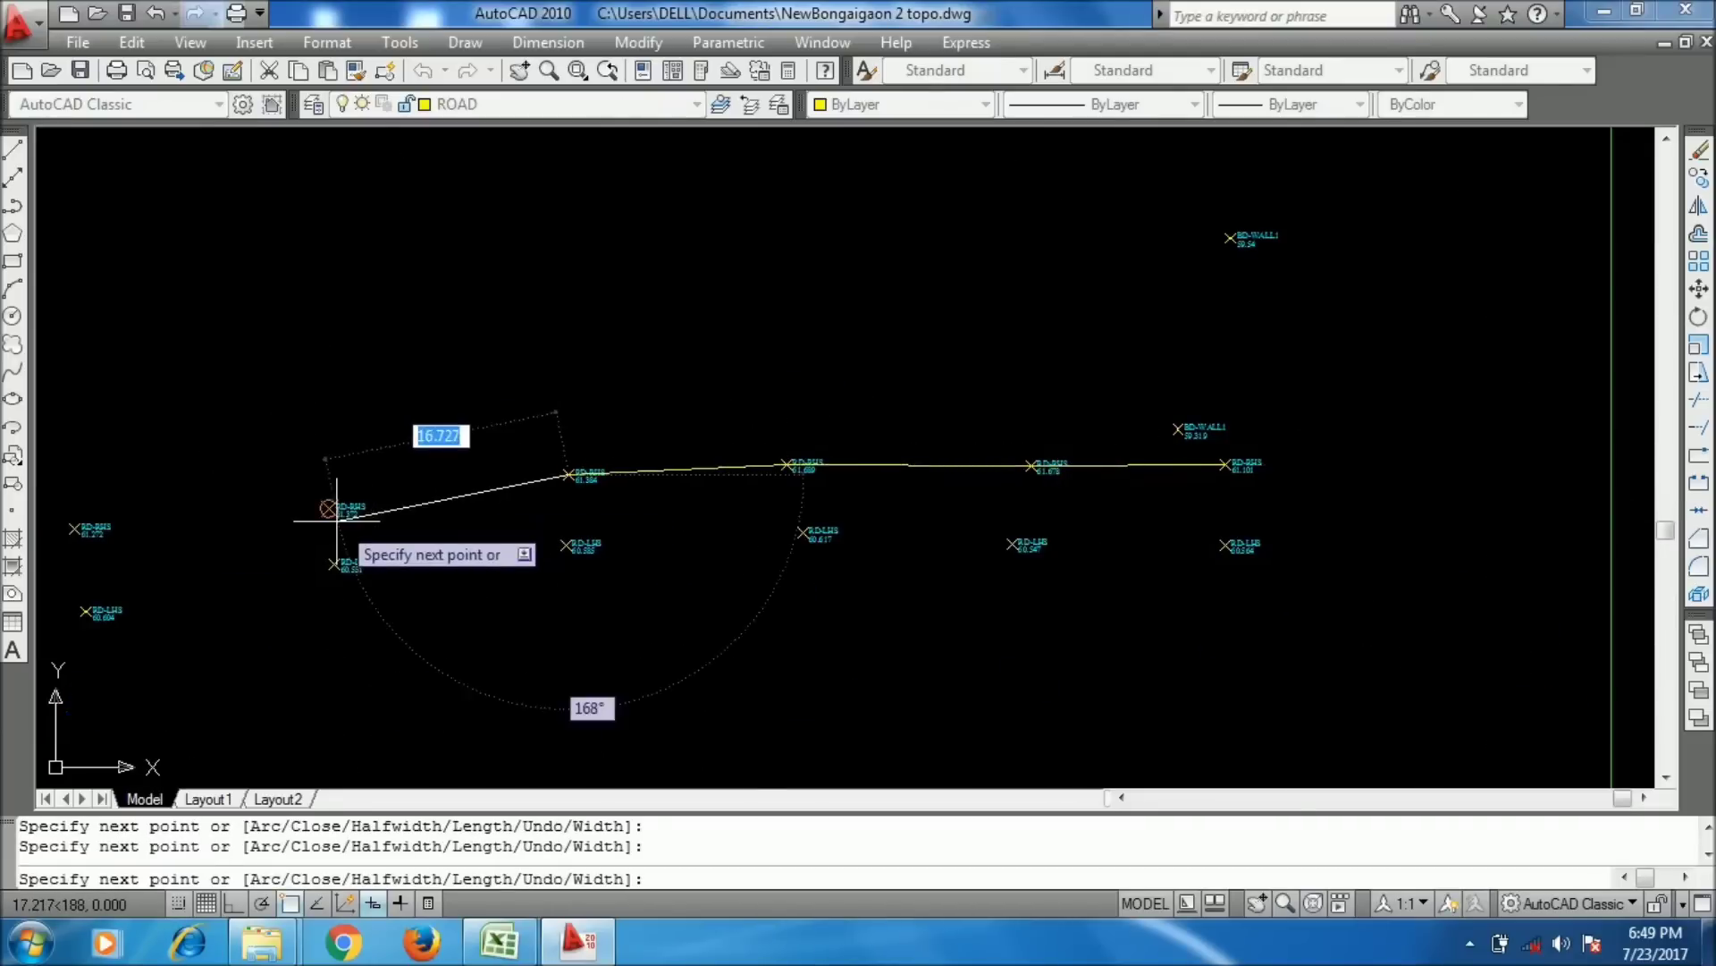
click(328, 508)
scroll(447, 456, down, 2)
scroll(364, 479, up, 4)
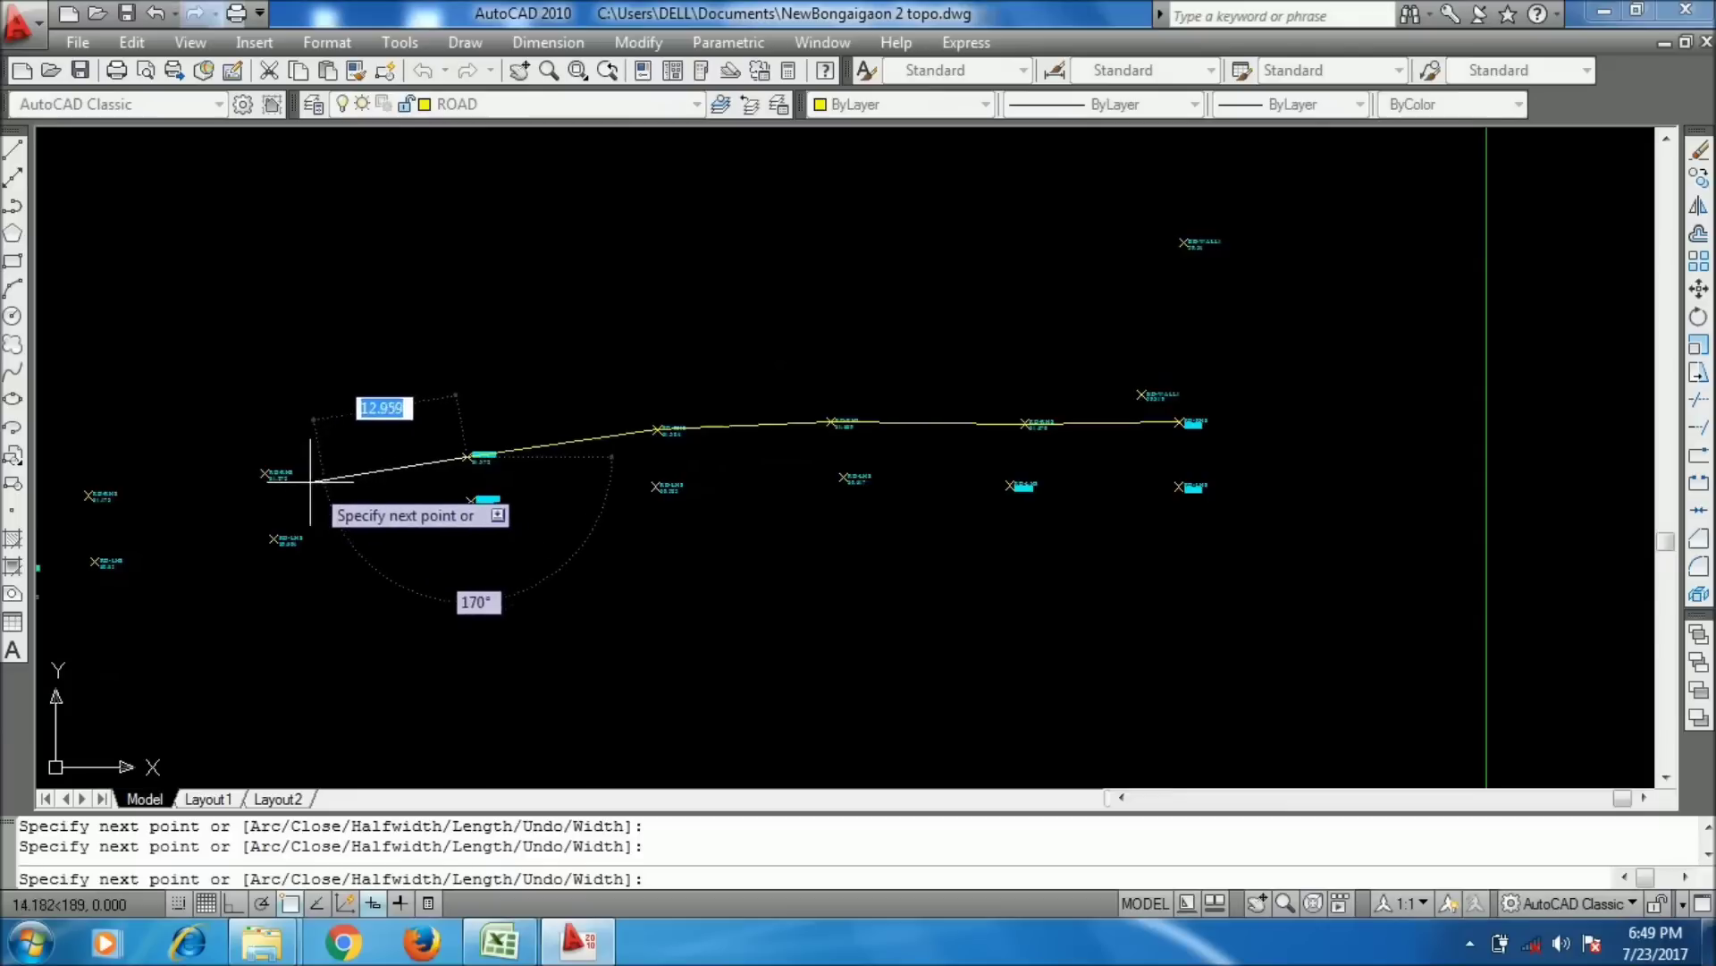
scroll(228, 474, up, 2)
click(218, 452)
middle_drag(218, 420, 728, 370)
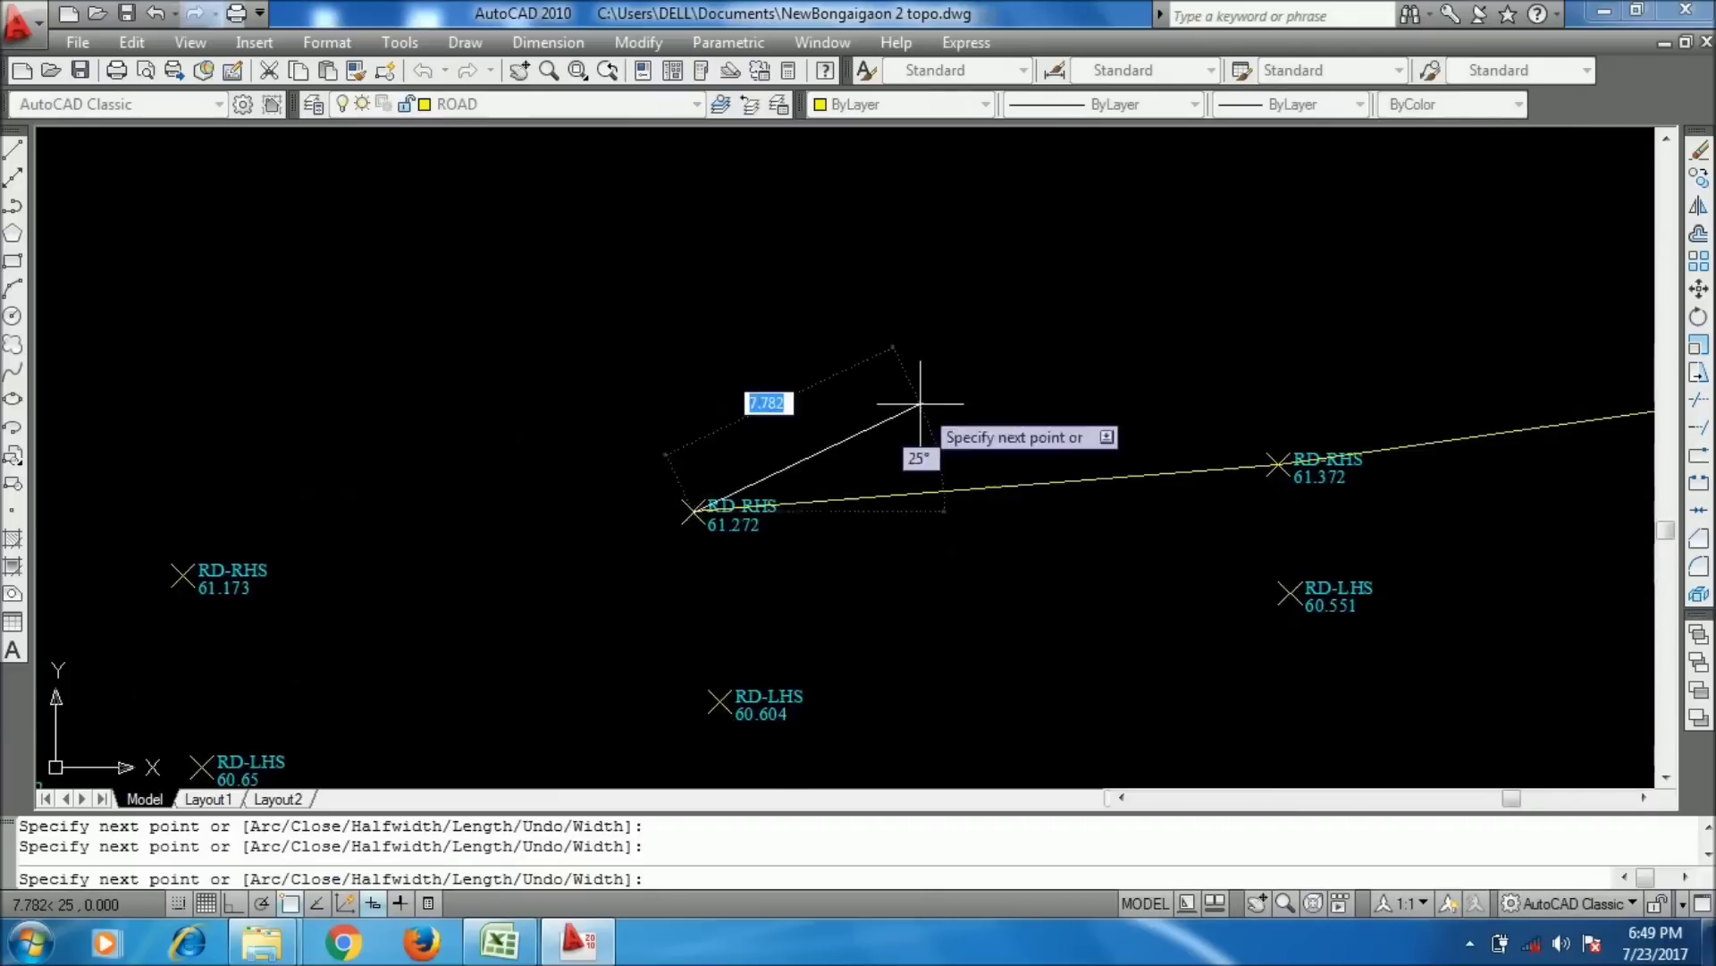
scroll(894, 407, down, 2)
click(458, 511)
click(107, 529)
scroll(709, 472, down, 4)
scroll(536, 548, up, 2)
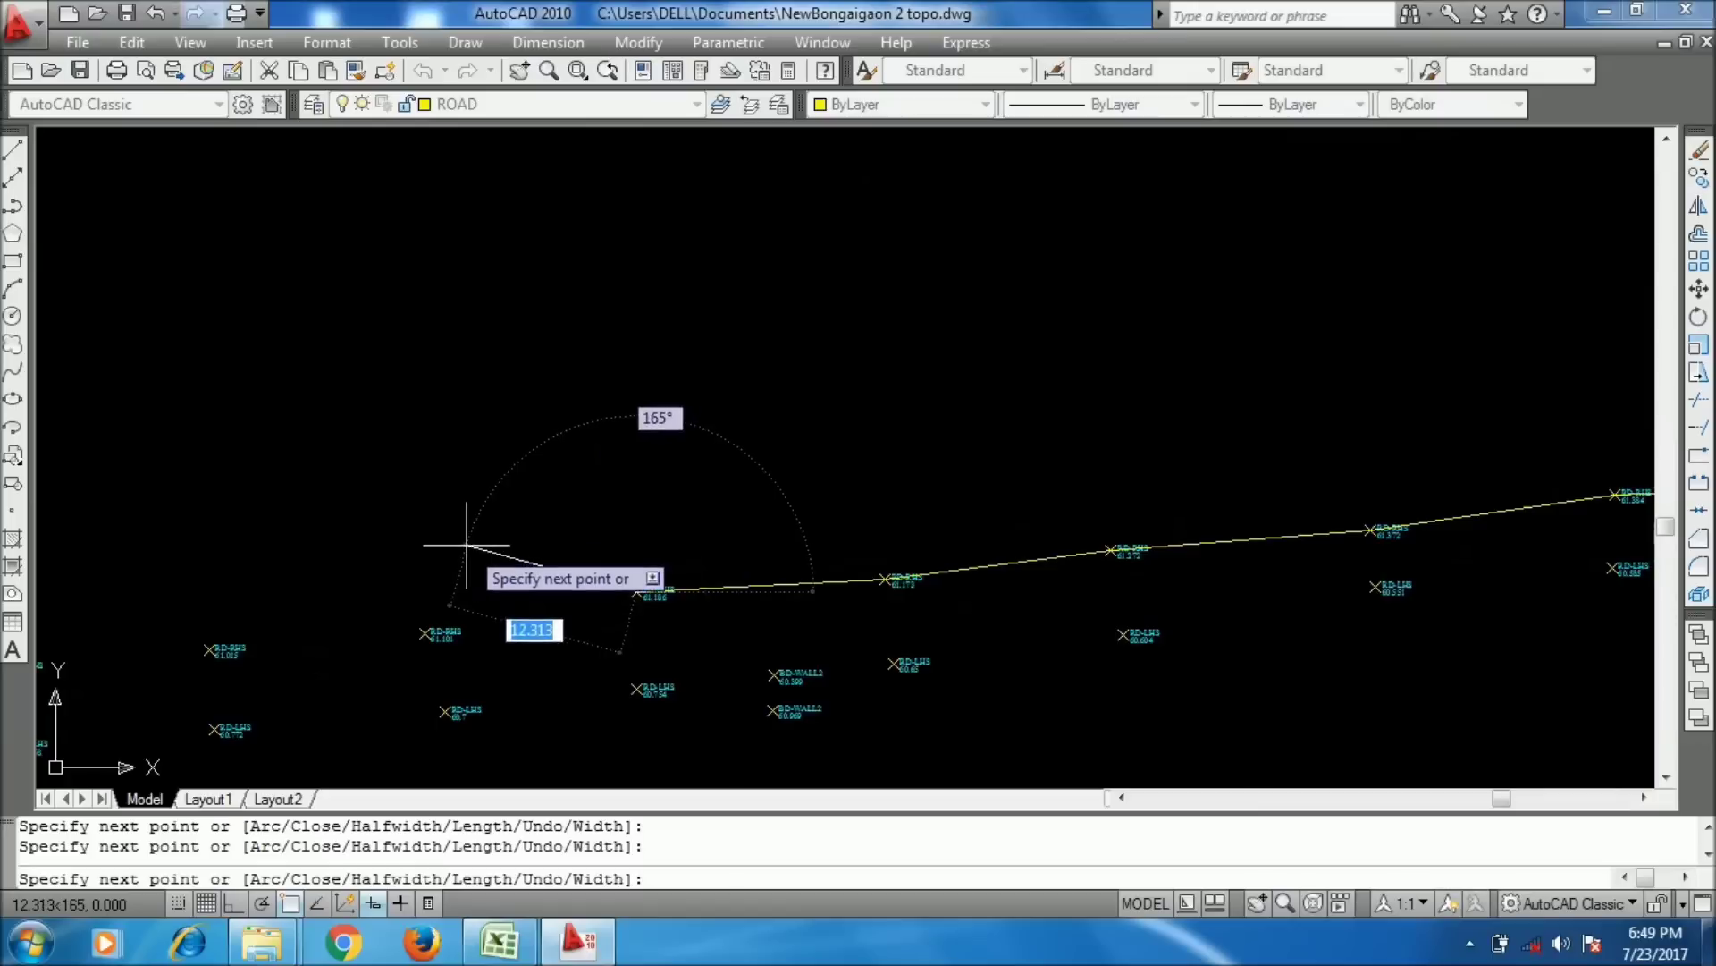
key(Return)
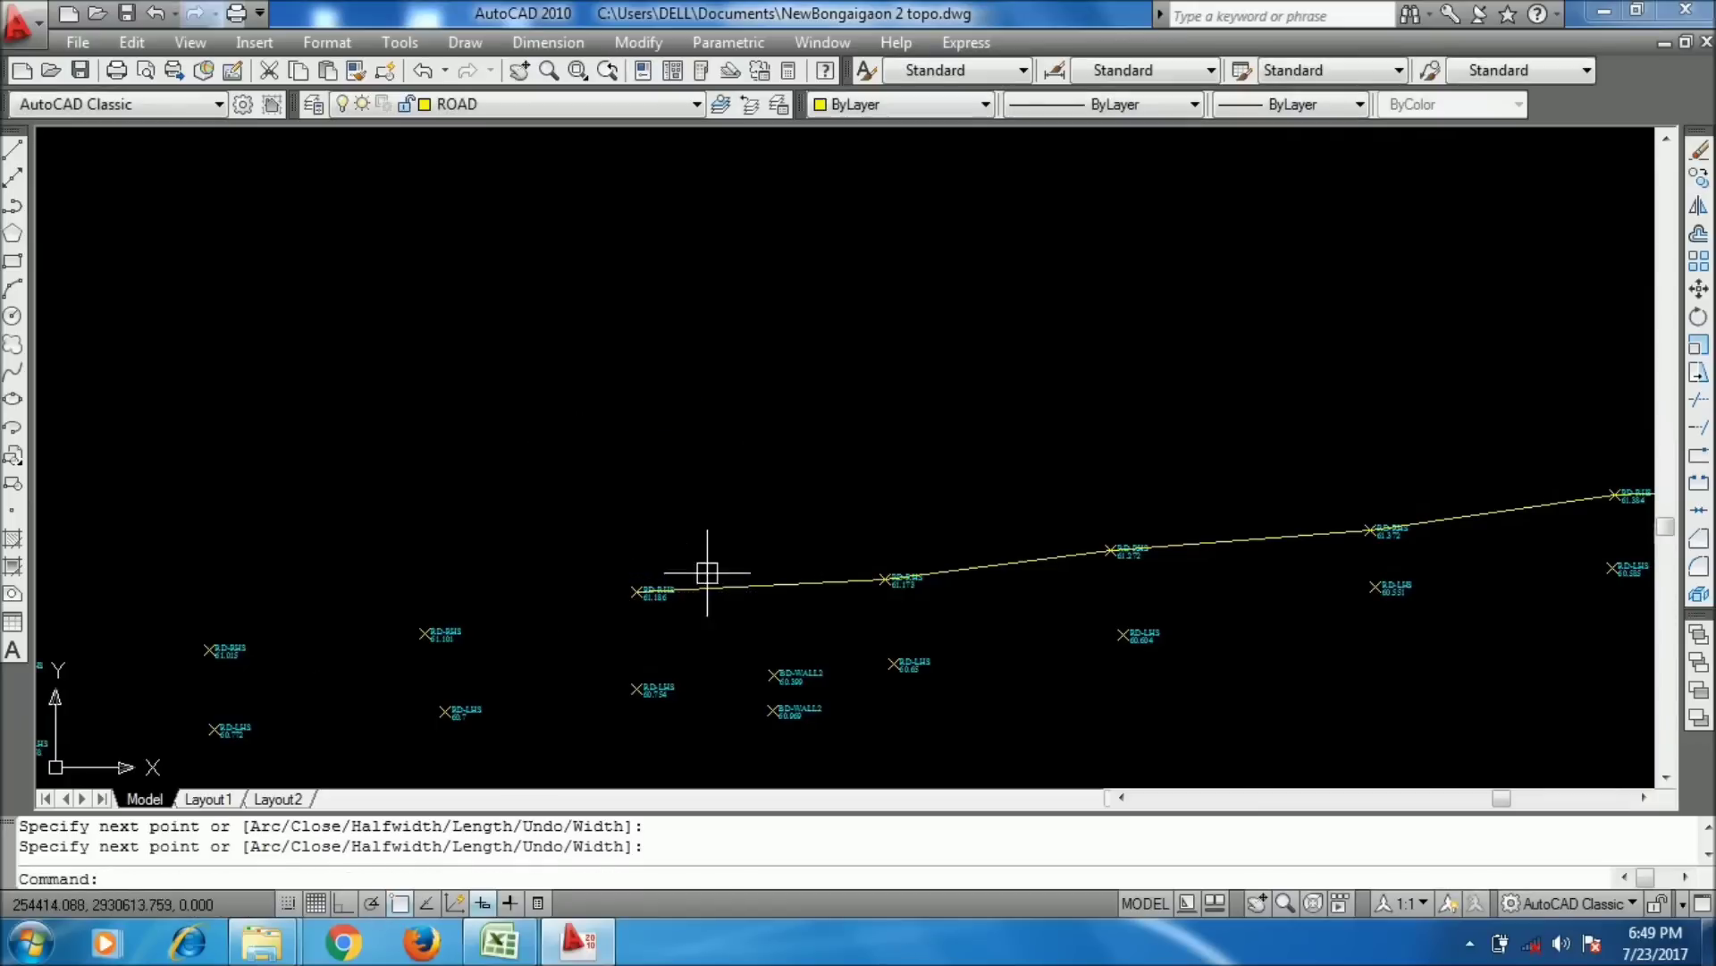
- Erase the polyline drawn through the RD-RHS points
click(728, 589)
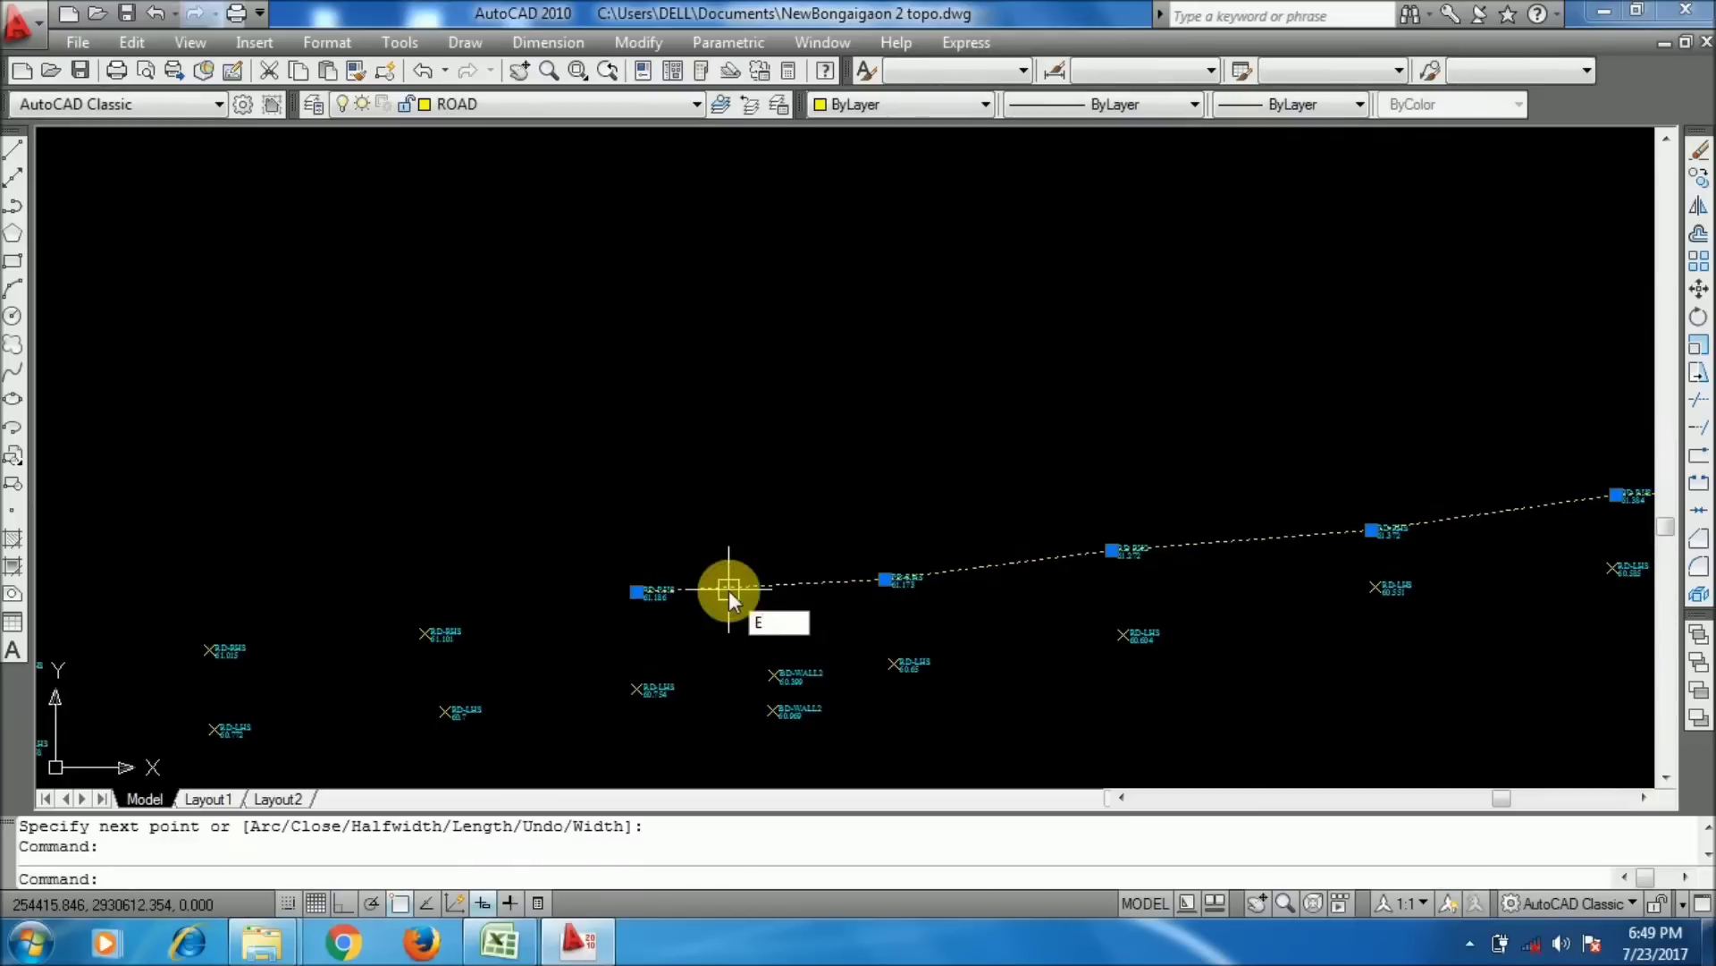
key(Return)
scroll(839, 546, down, 4)
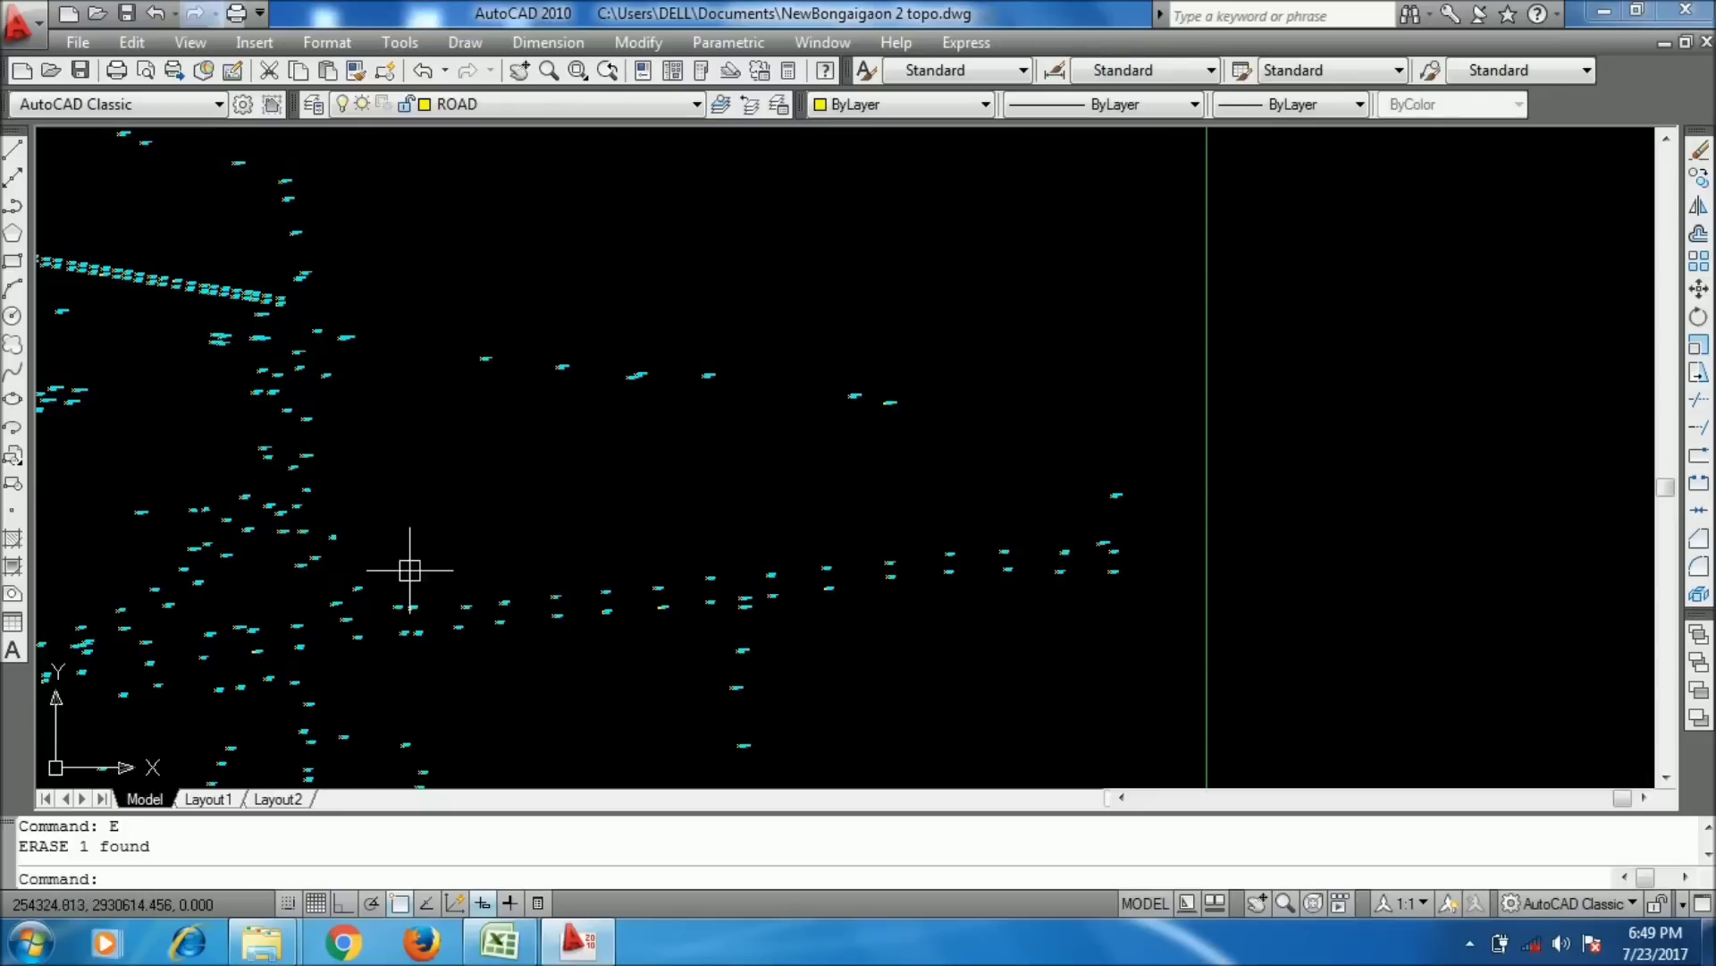
scroll(1032, 531, up, 5)
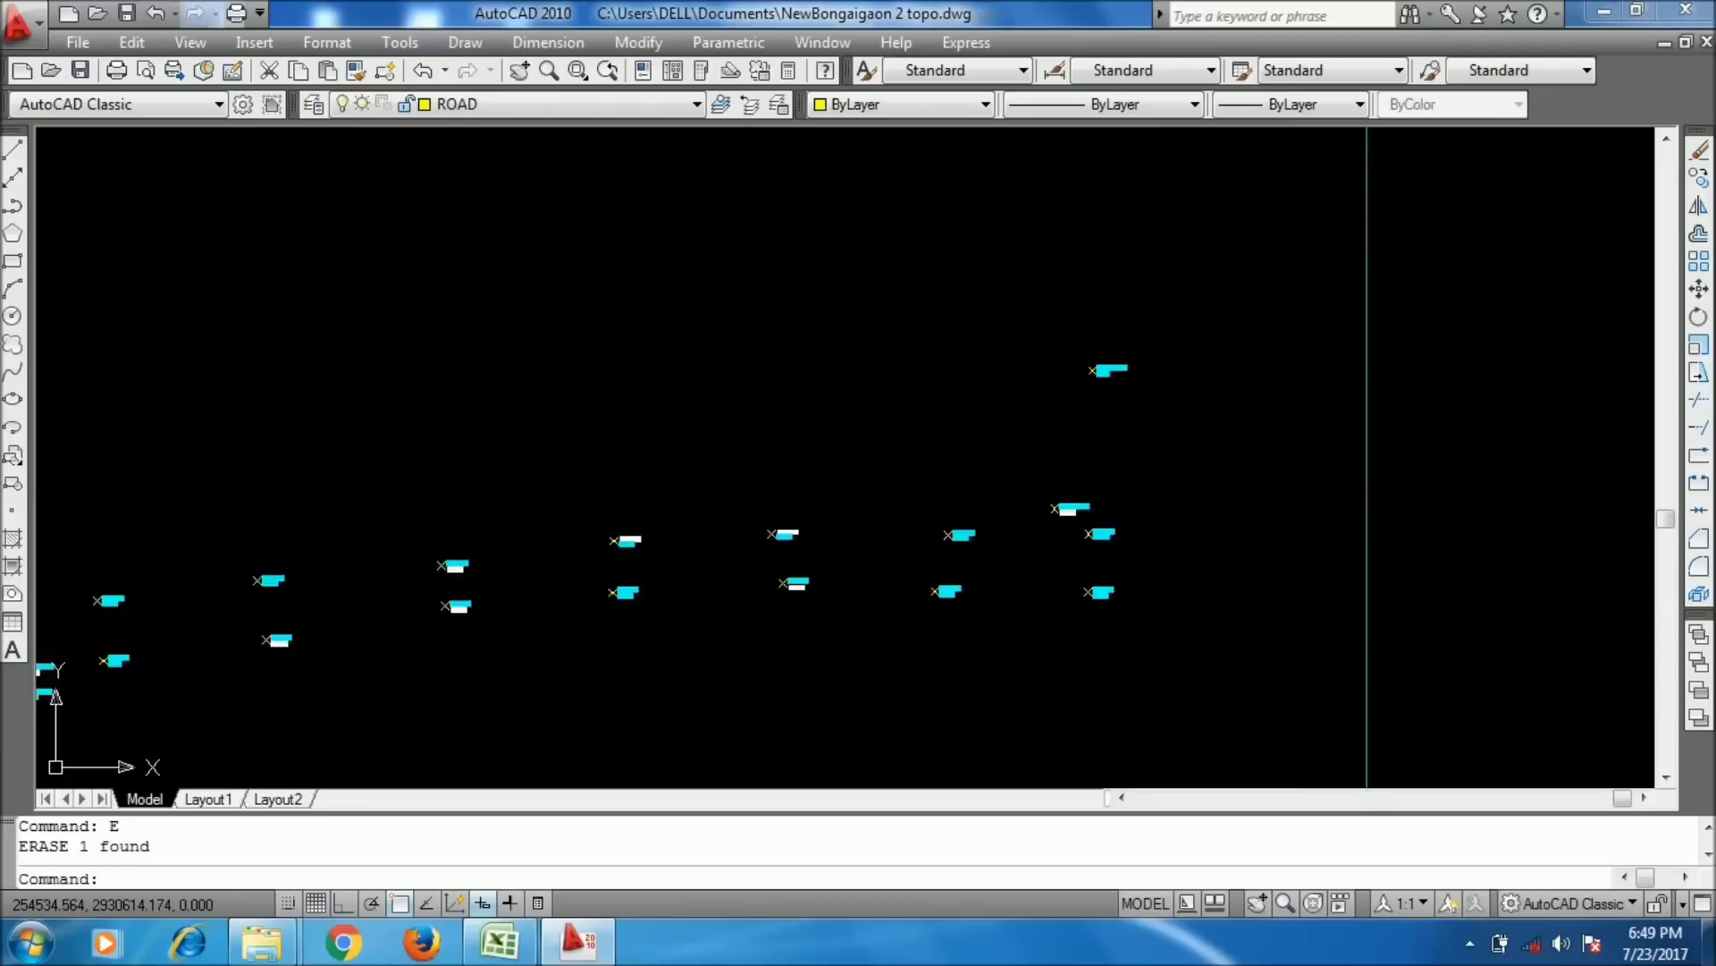
scroll(1093, 539, down, 5)
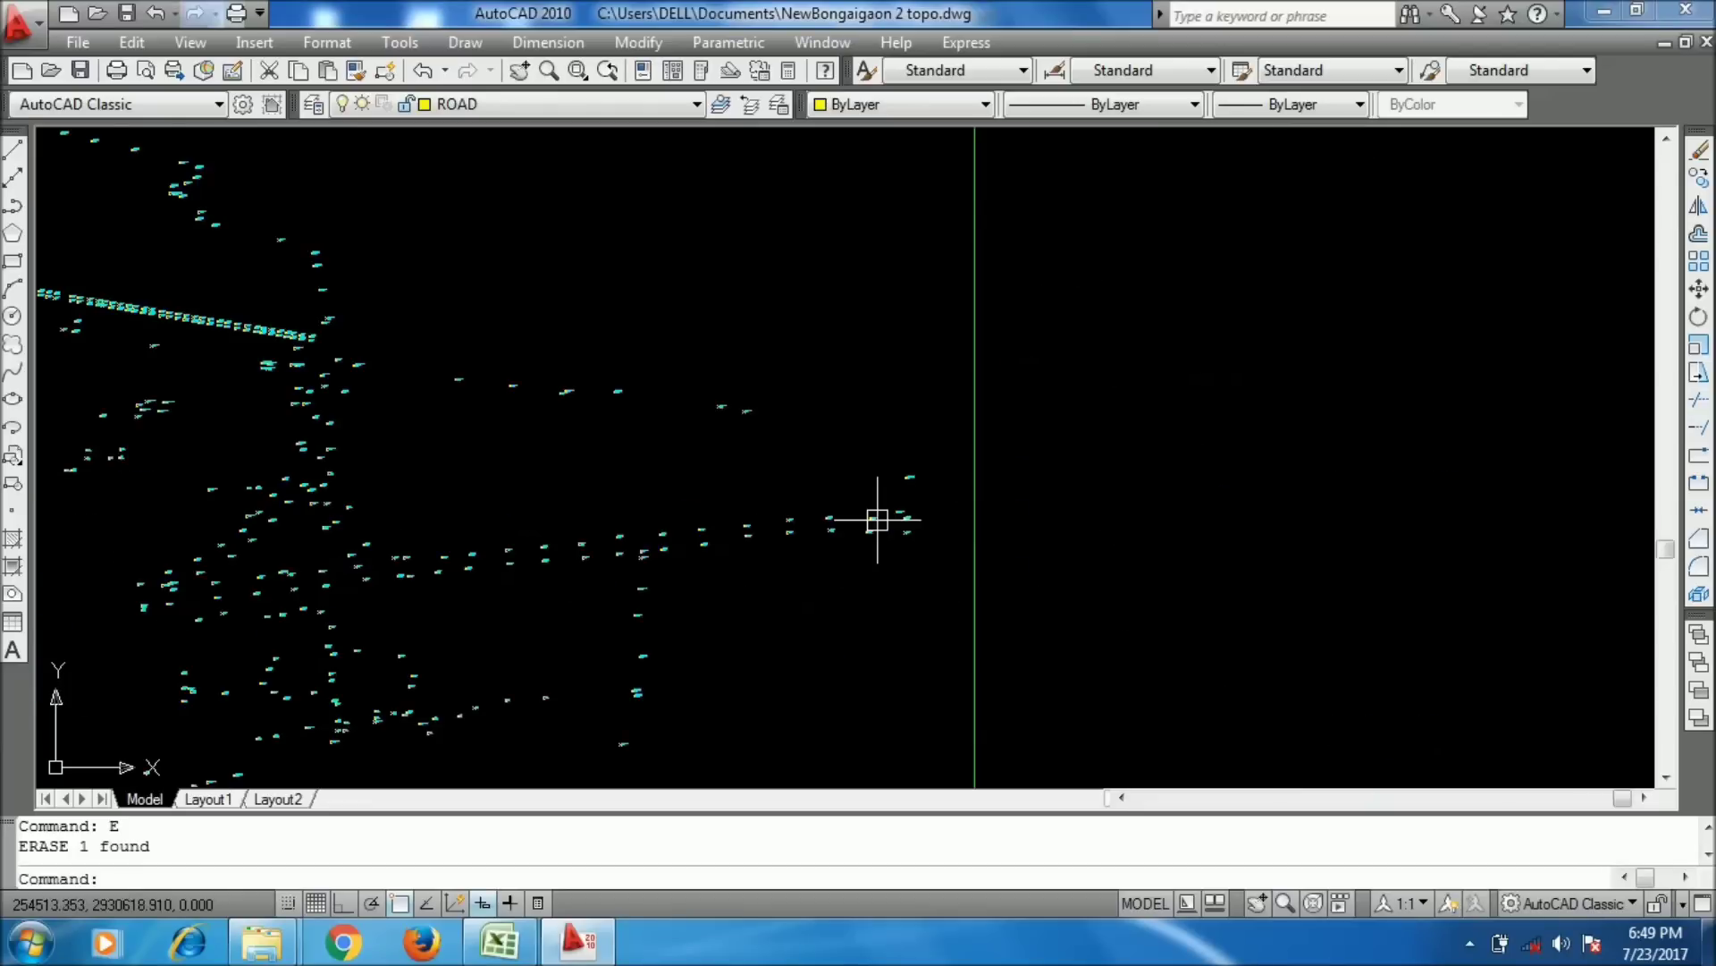
- Switch to the Excel workbook and inspect the Easting,Northing CONCATENATE formula in F5 and its source value in B5
click(498, 942)
click(898, 451)
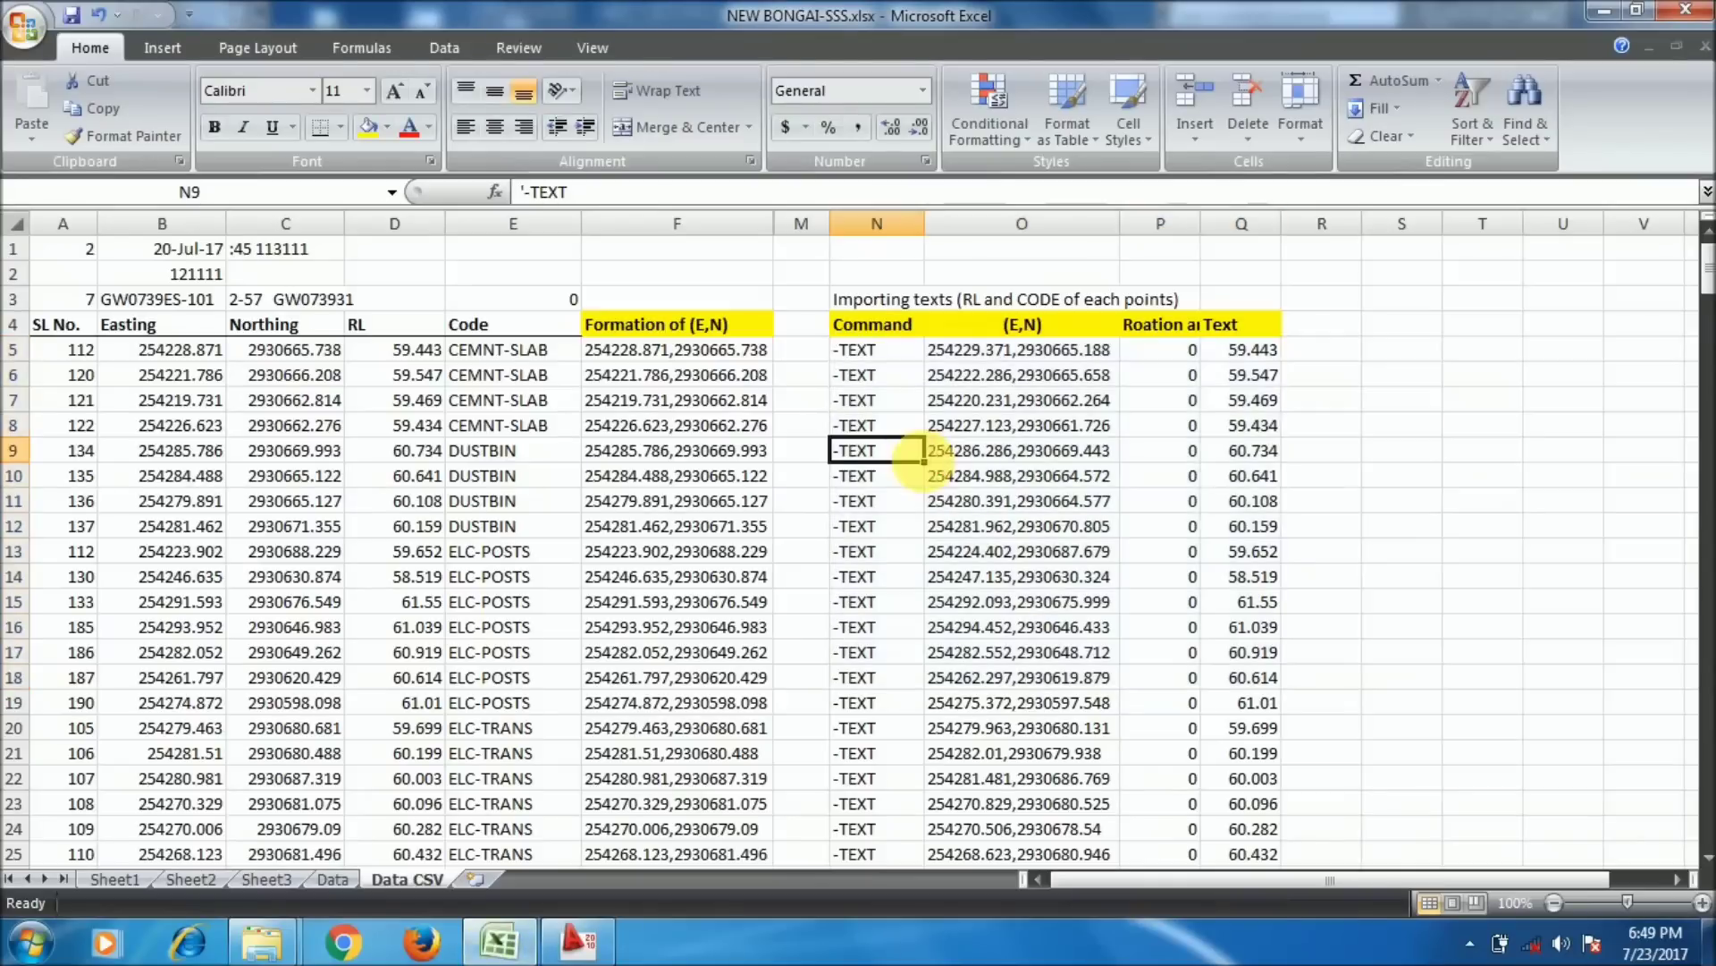
click(869, 351)
click(699, 360)
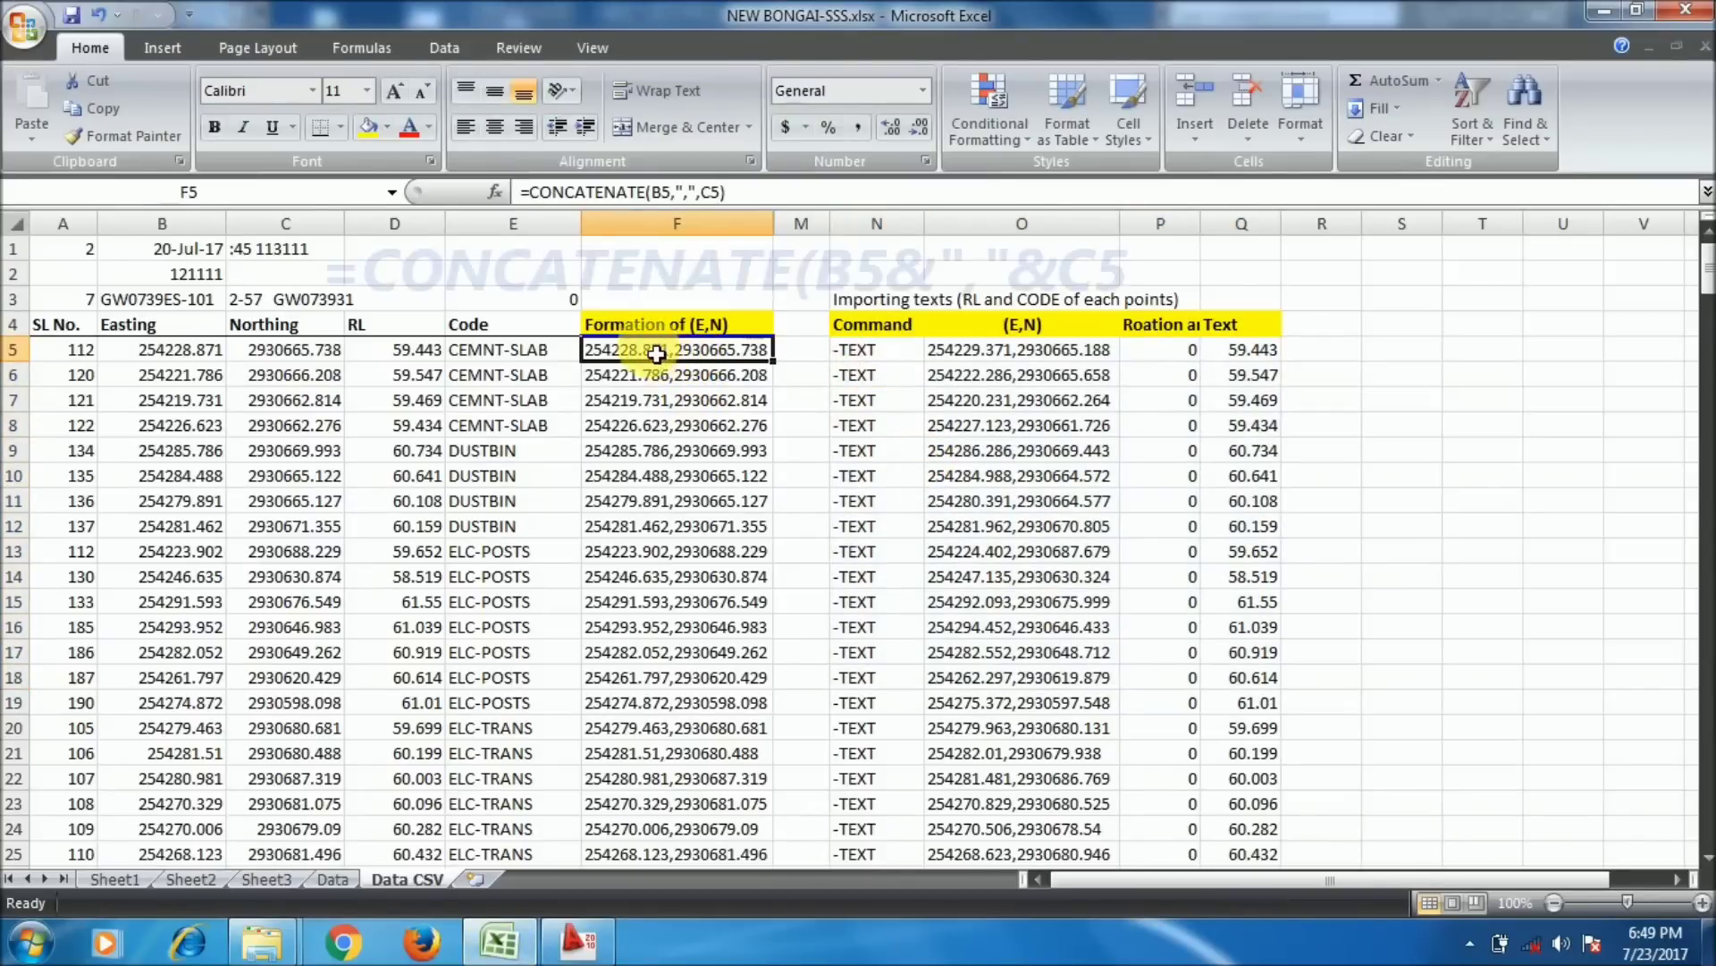
click(201, 352)
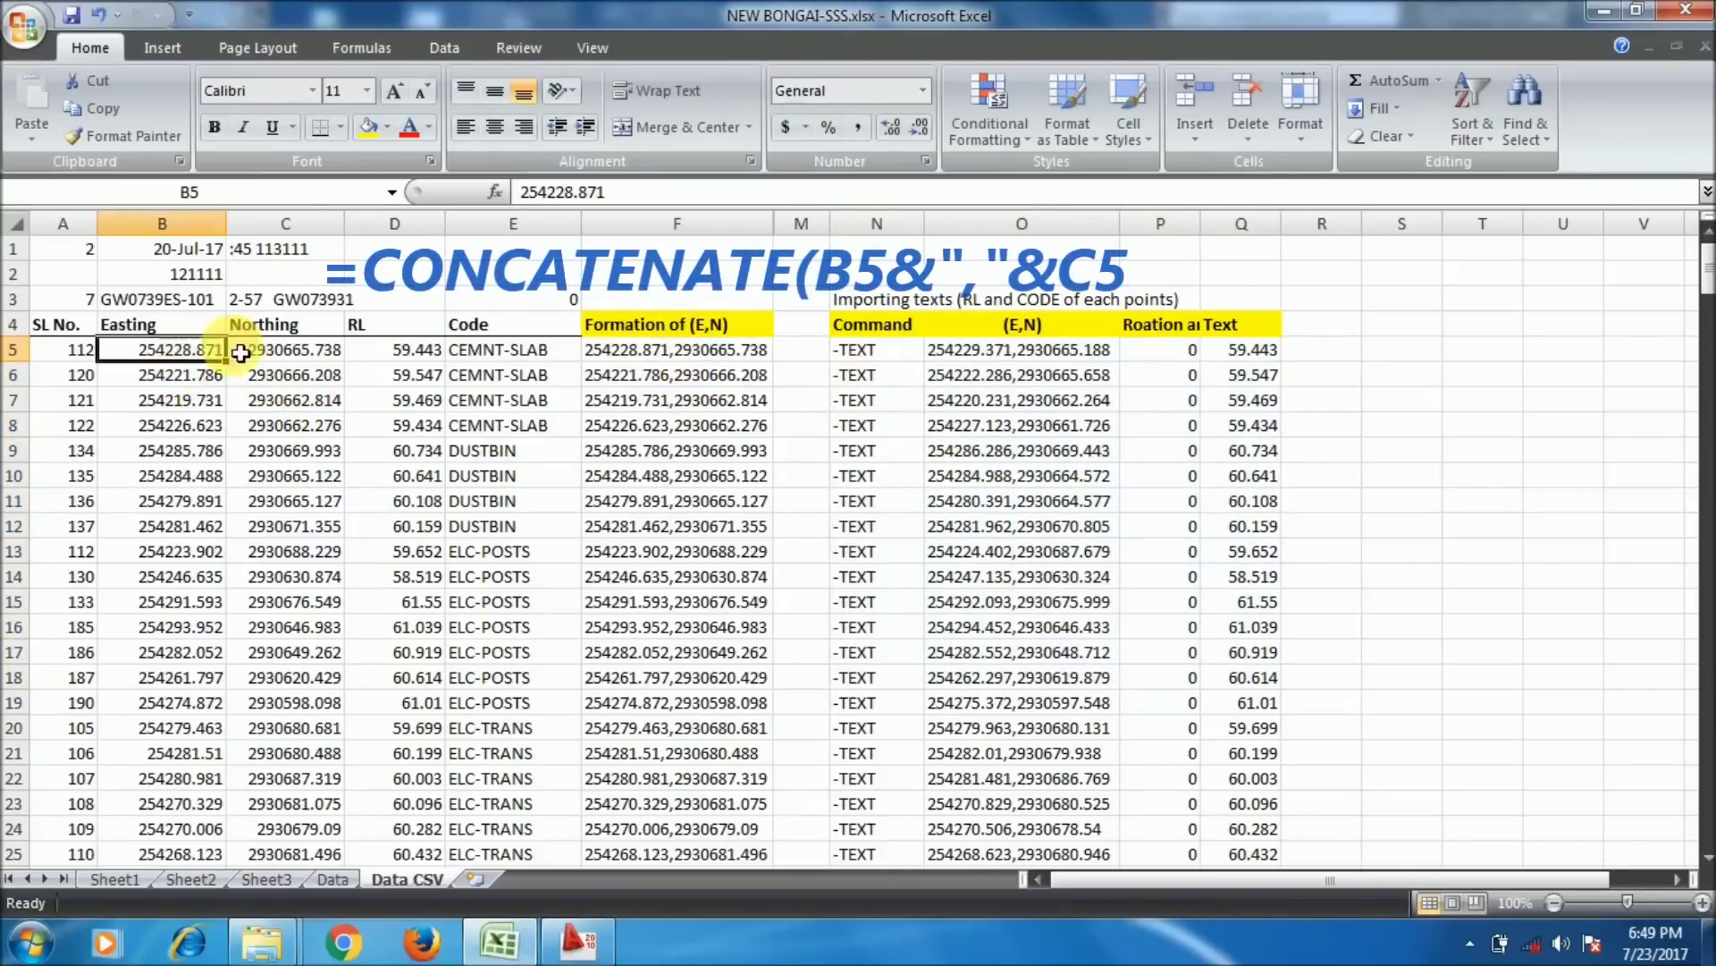
click(767, 347)
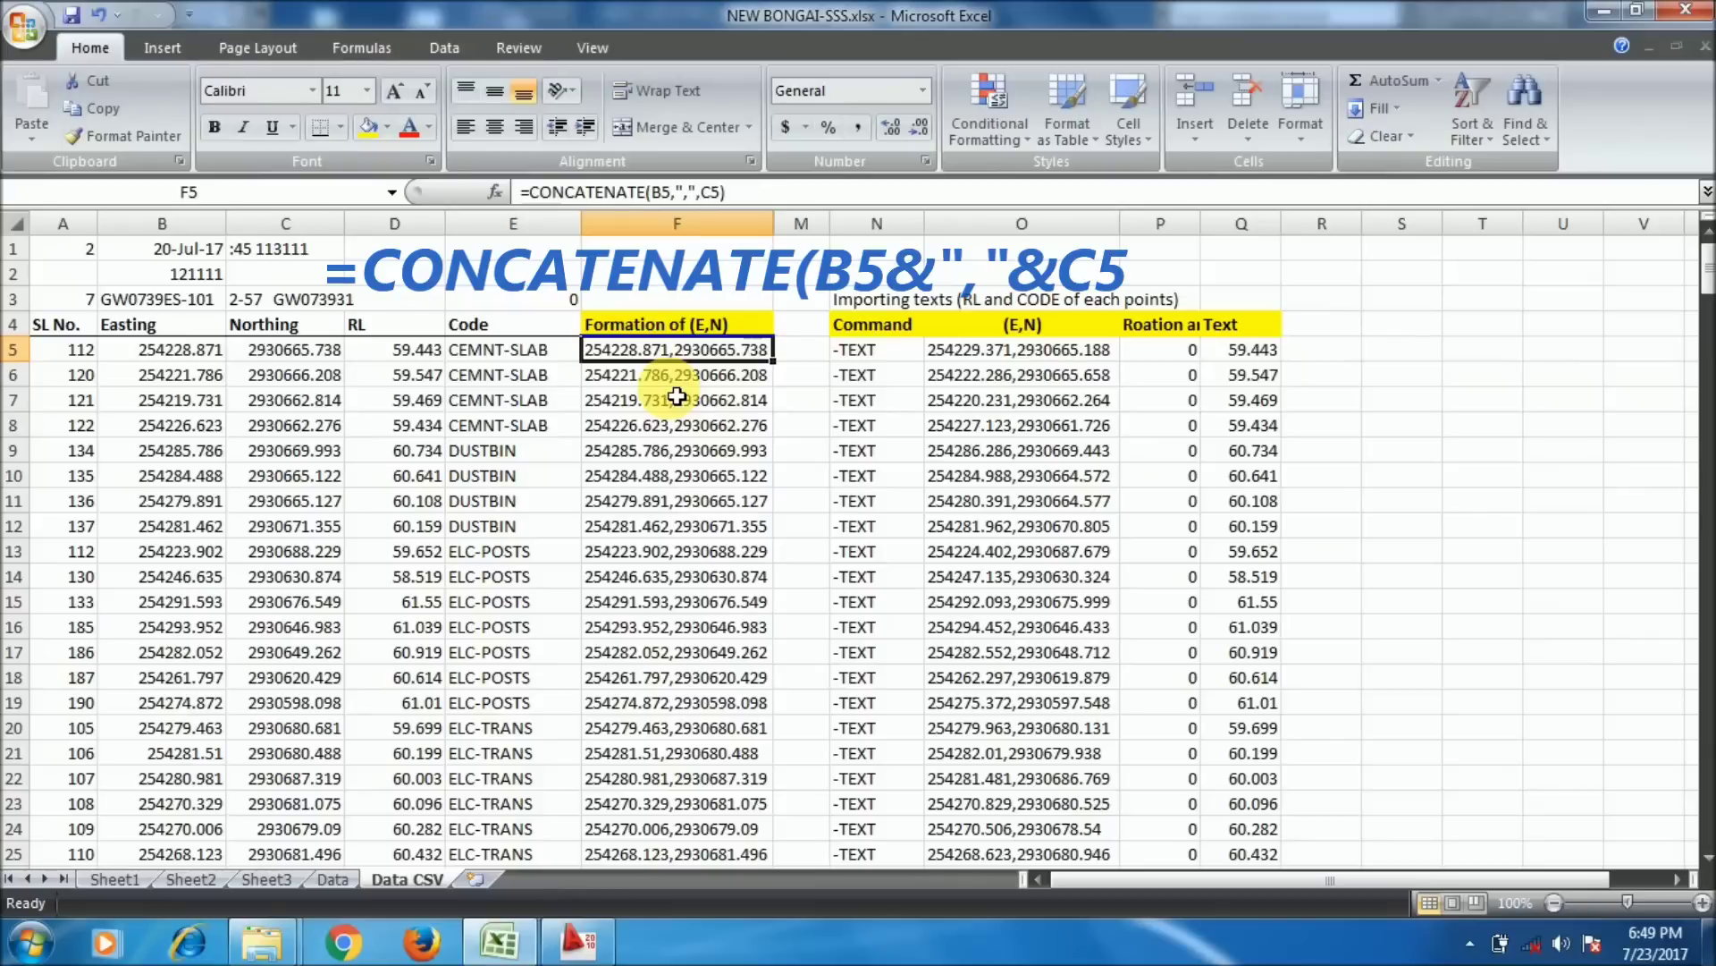
- Locate the first RD-RHS record in the Code column of the Data CSV sheet
scroll(554, 500, down, 2)
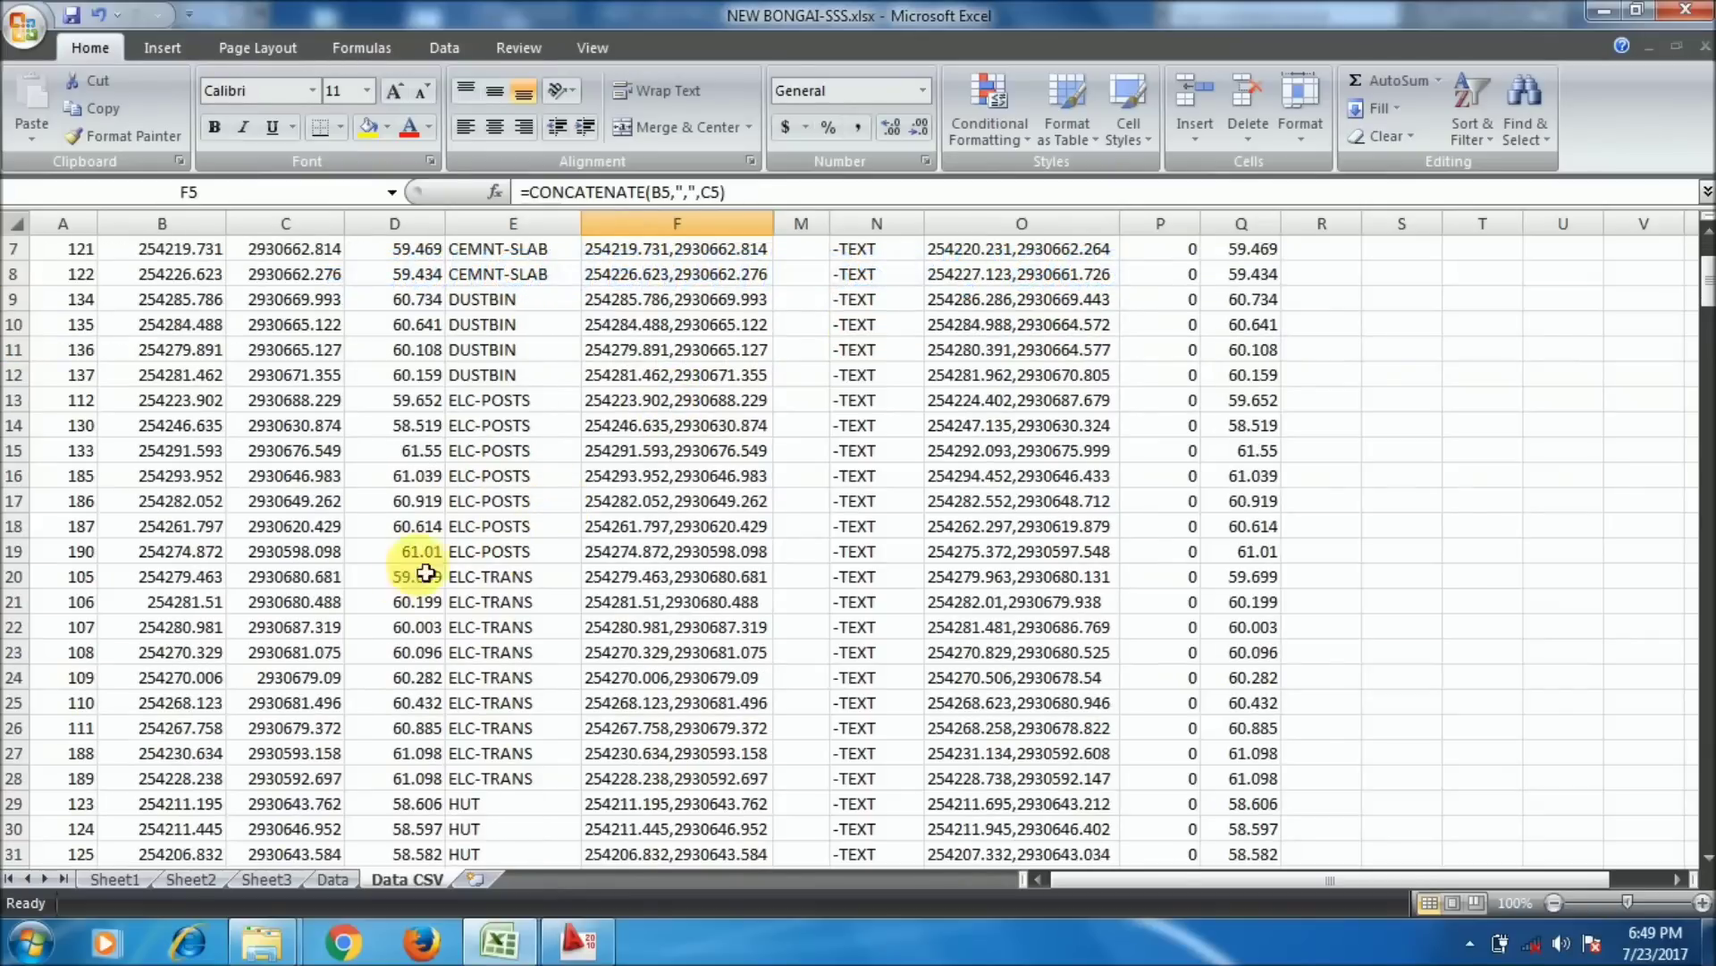
click(414, 551)
scroll(488, 599, down, 17)
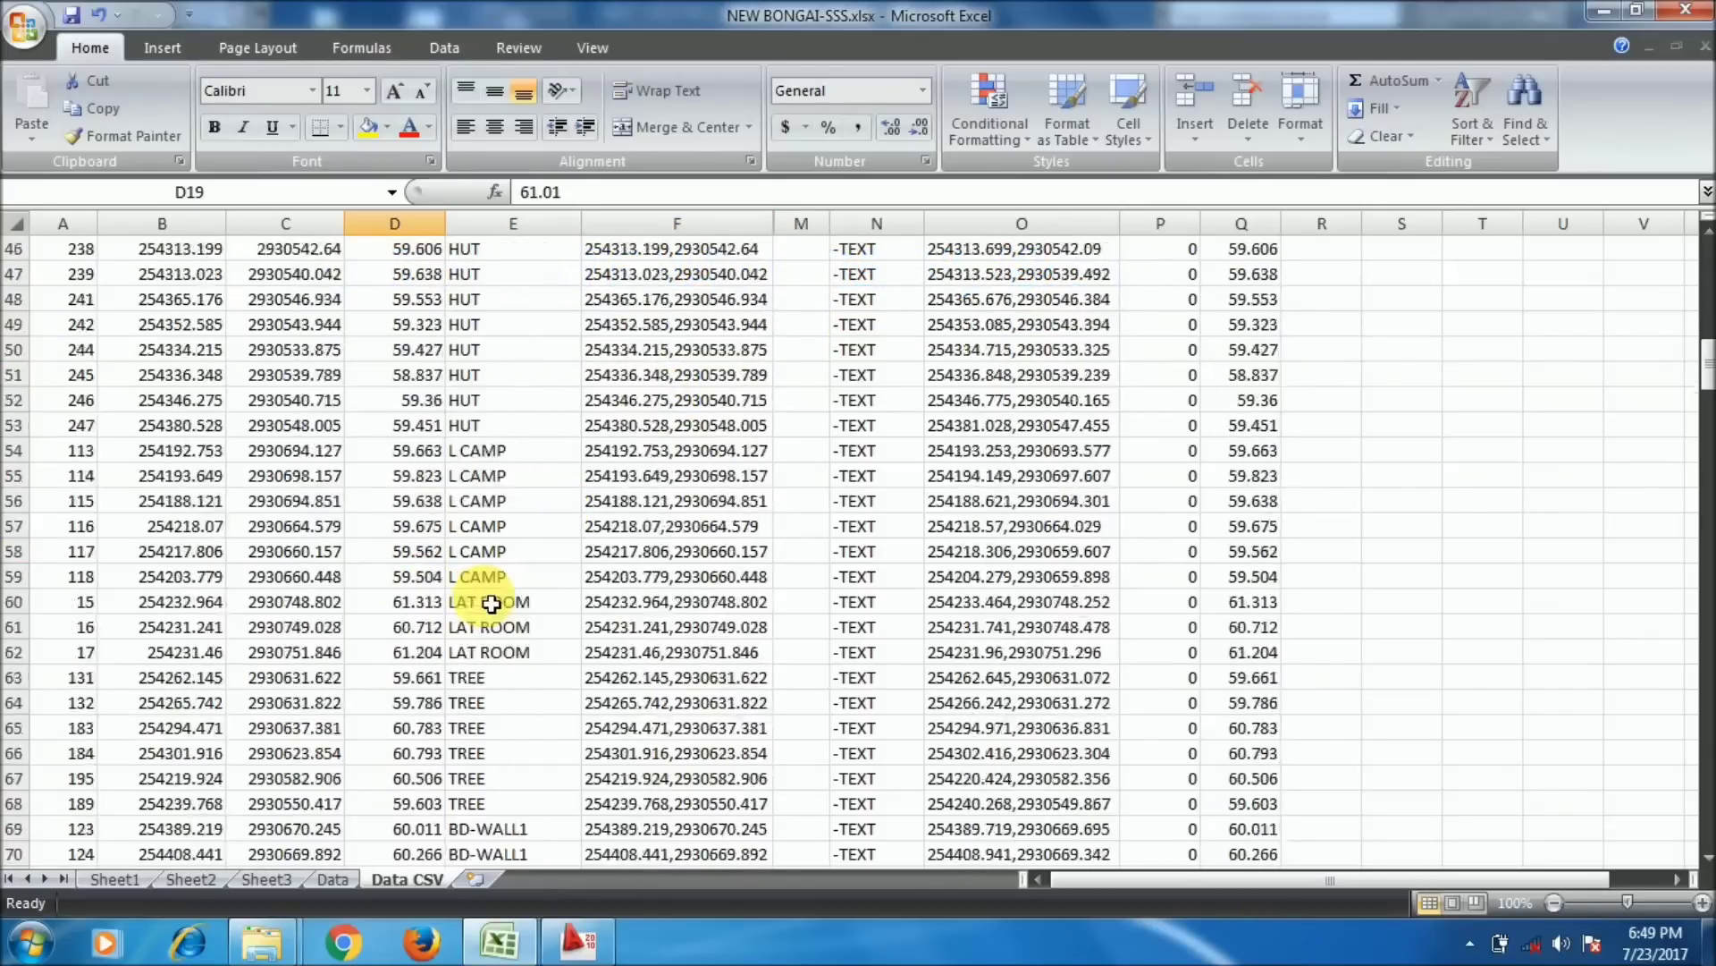
scroll(491, 604, down, 20)
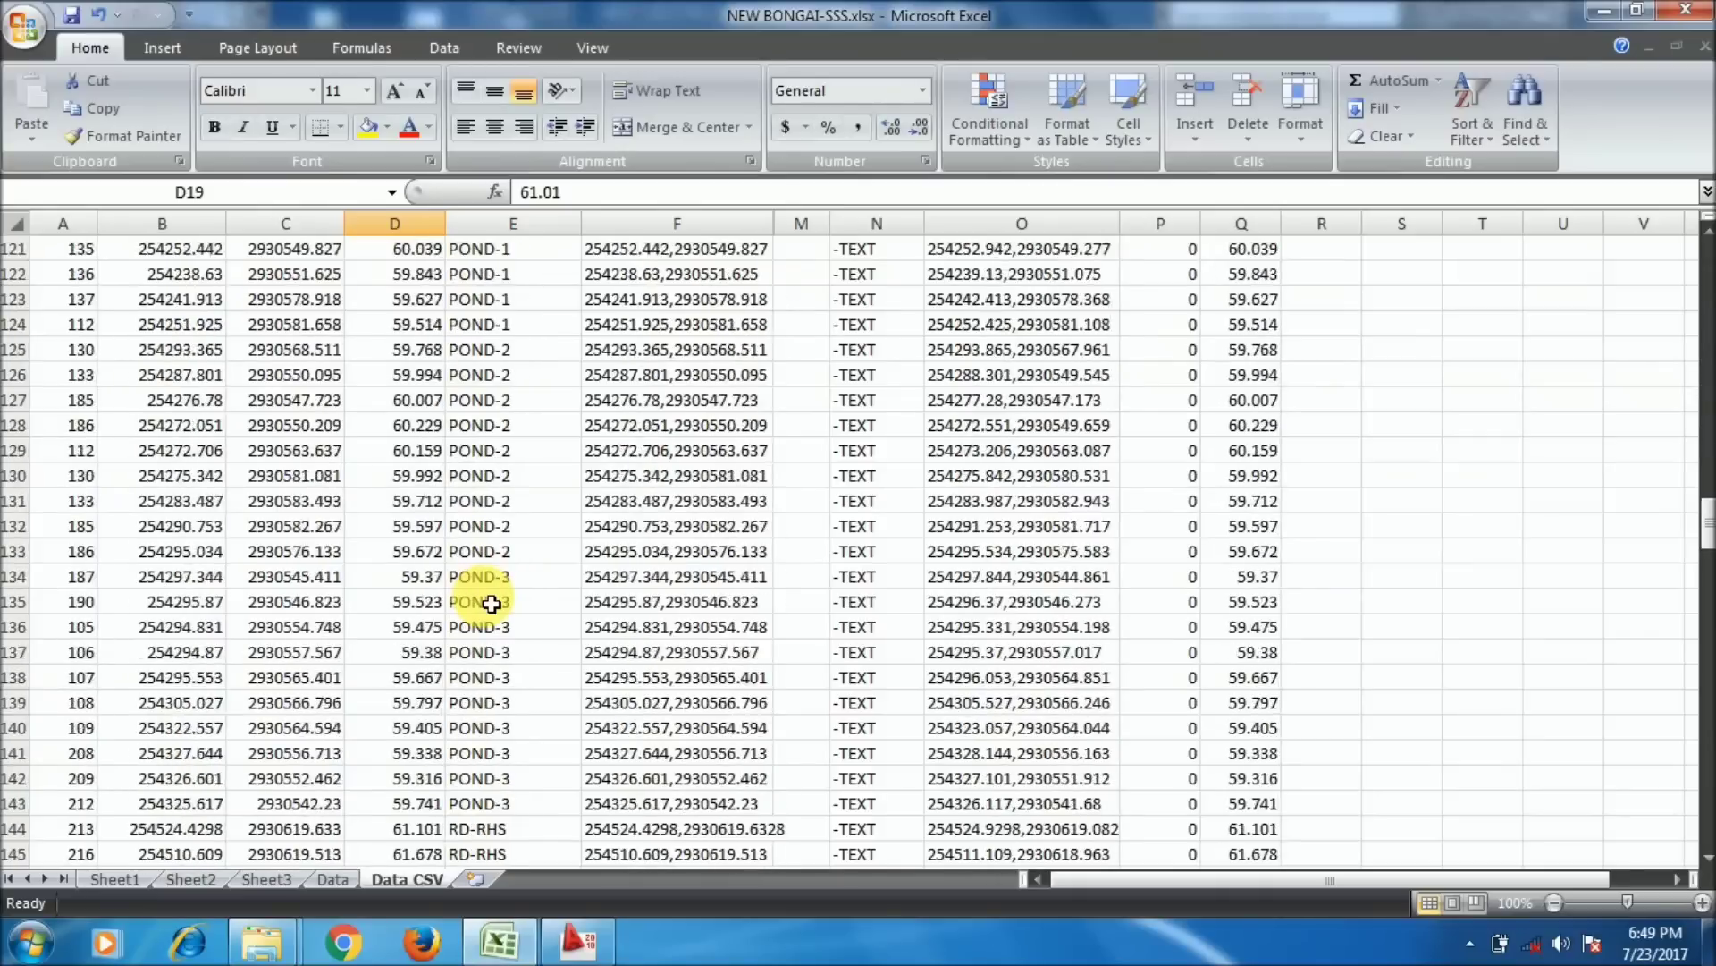
scroll(491, 604, down, 5)
click(503, 386)
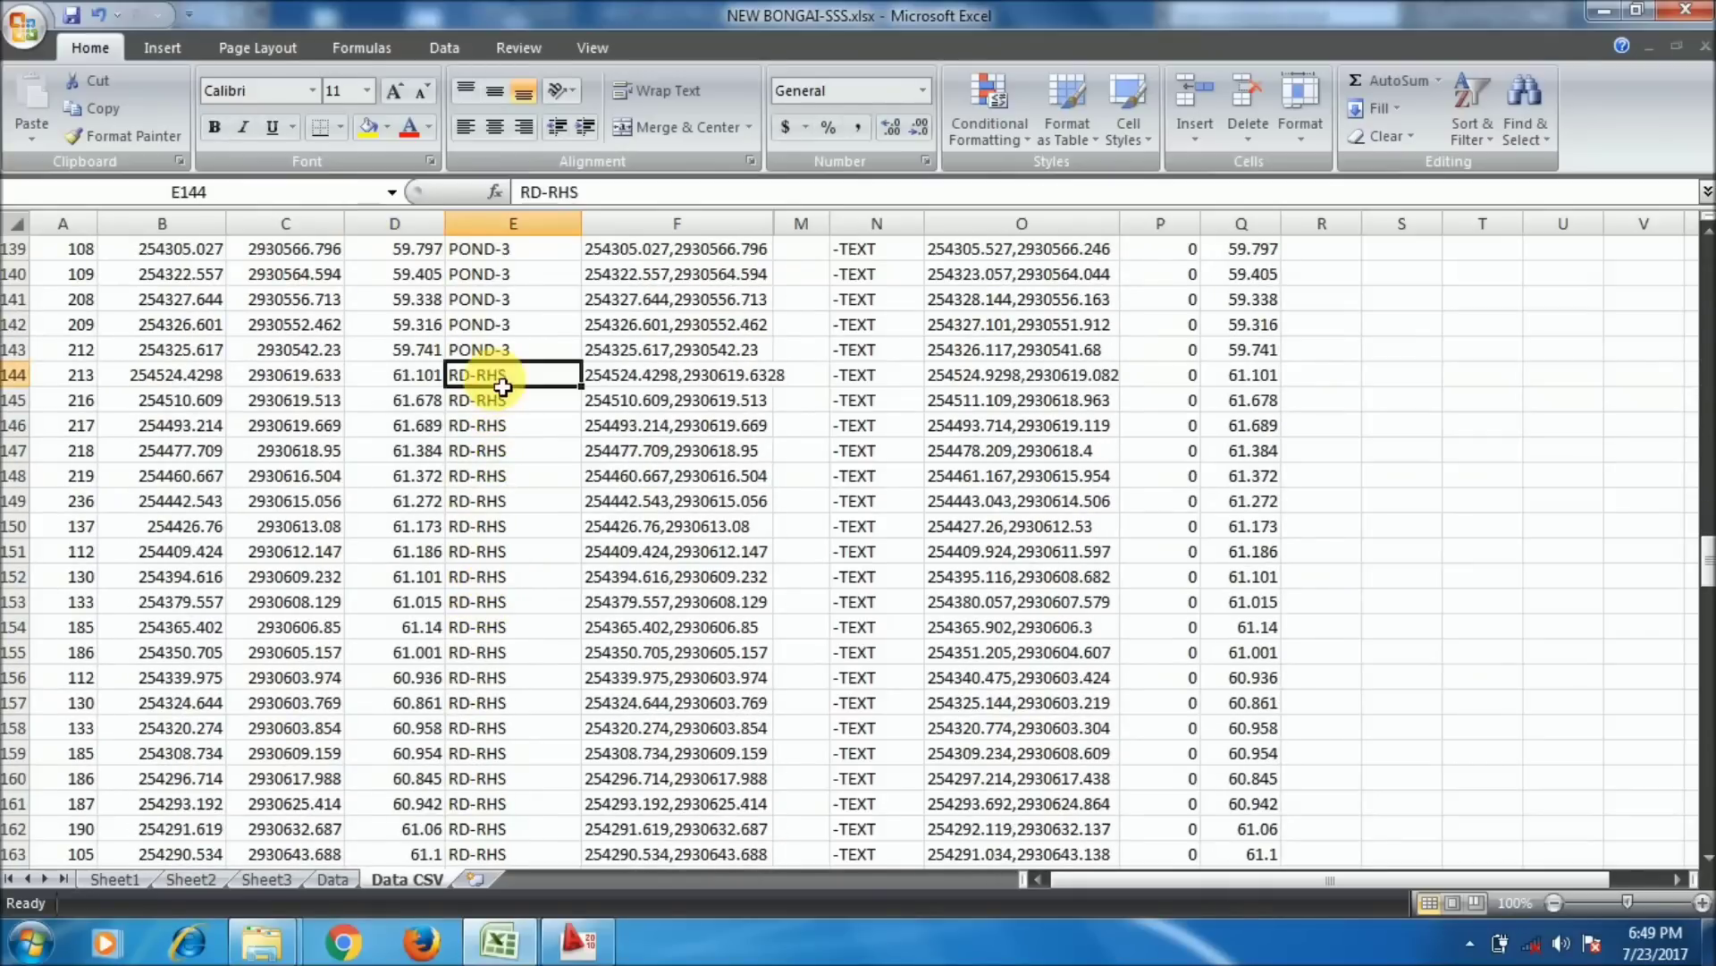
- Copy the combined Easting,Northing values of all RD-RHS points, cells F144 to F166
click(608, 376)
drag(623, 411, 614, 452)
click(479, 380)
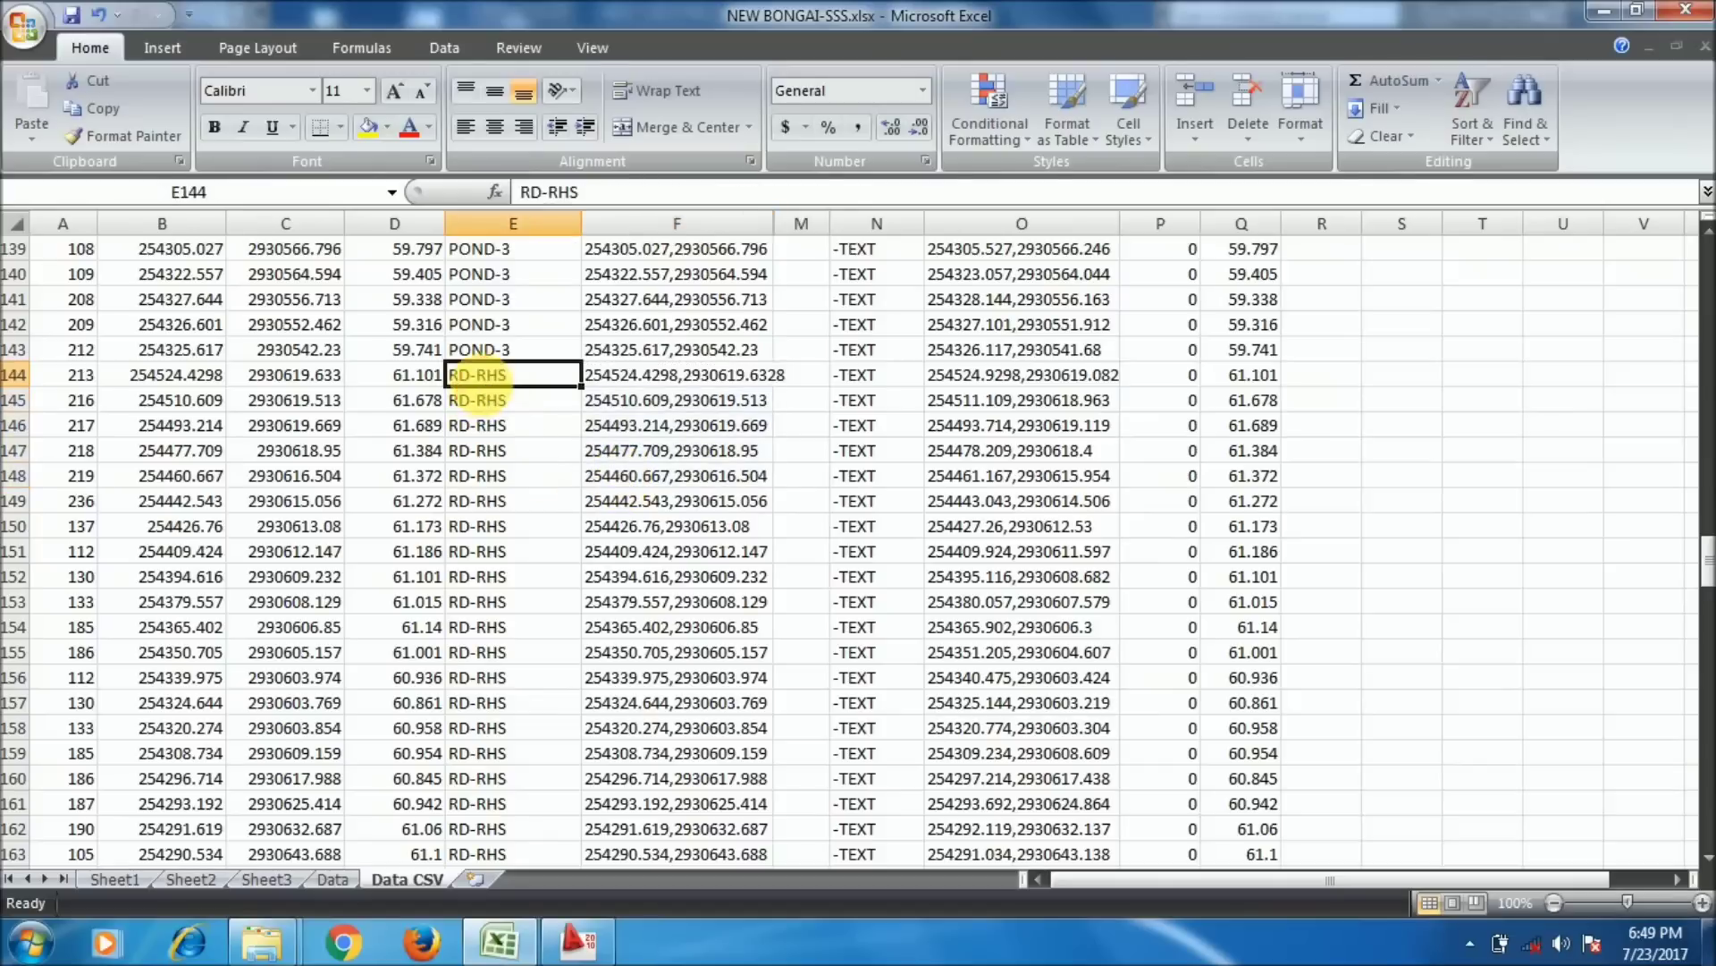
drag(605, 379, 615, 650)
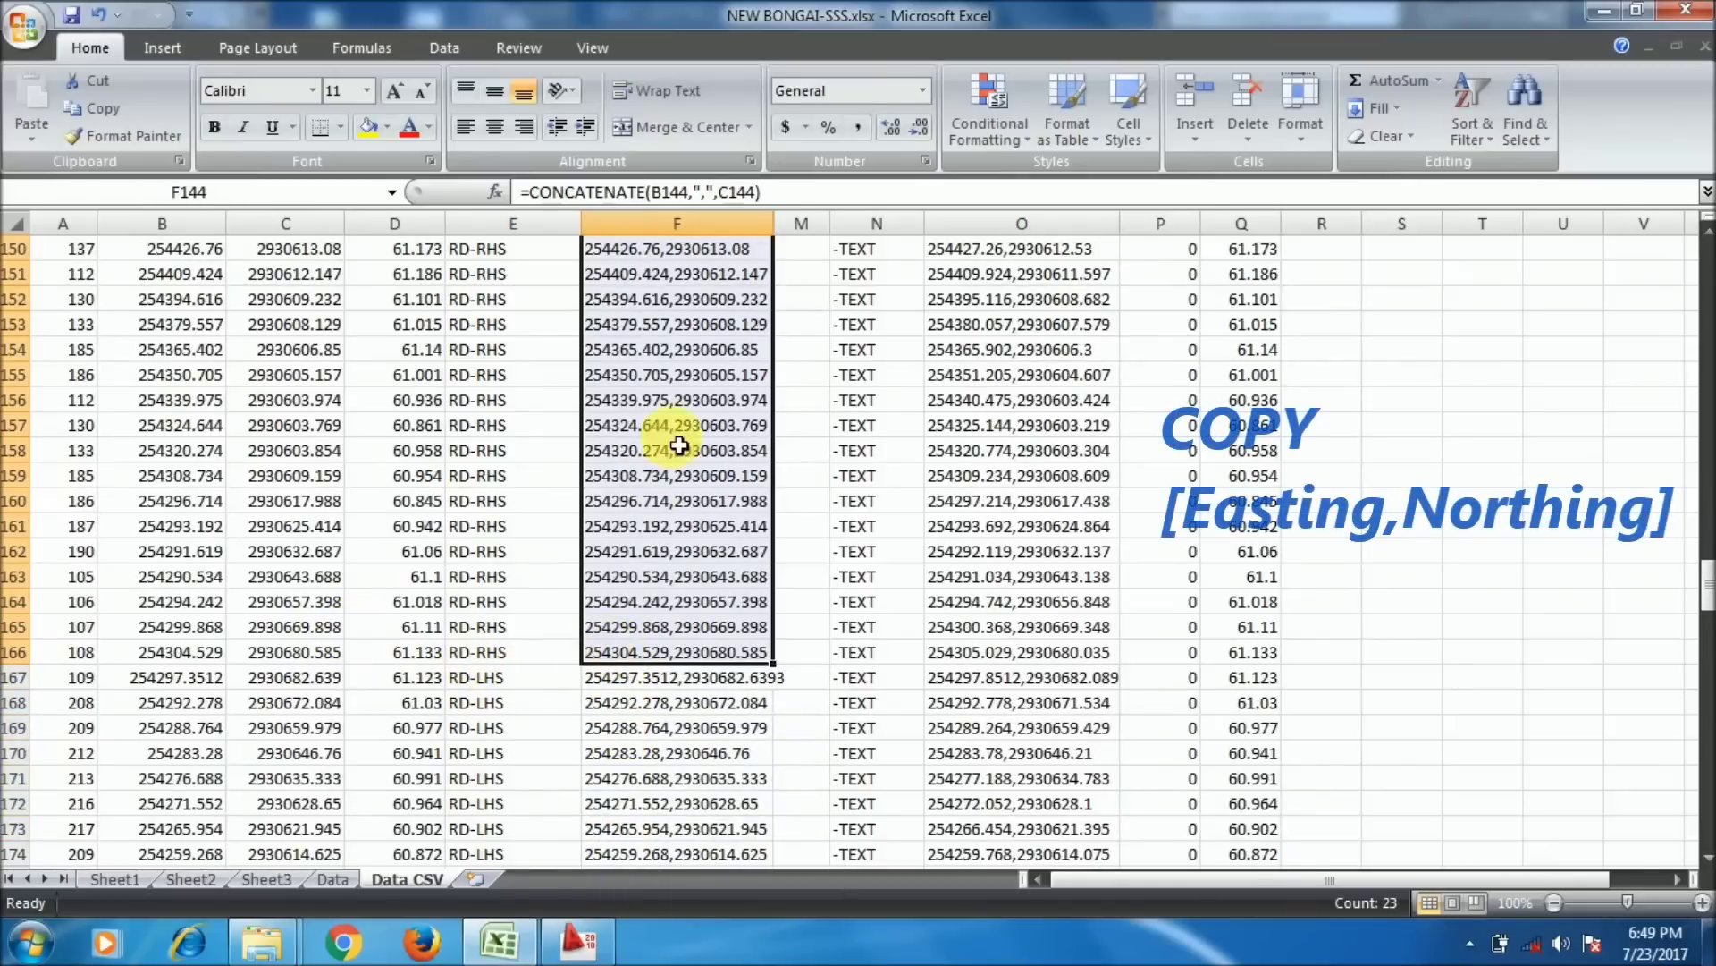
right_click(724, 368)
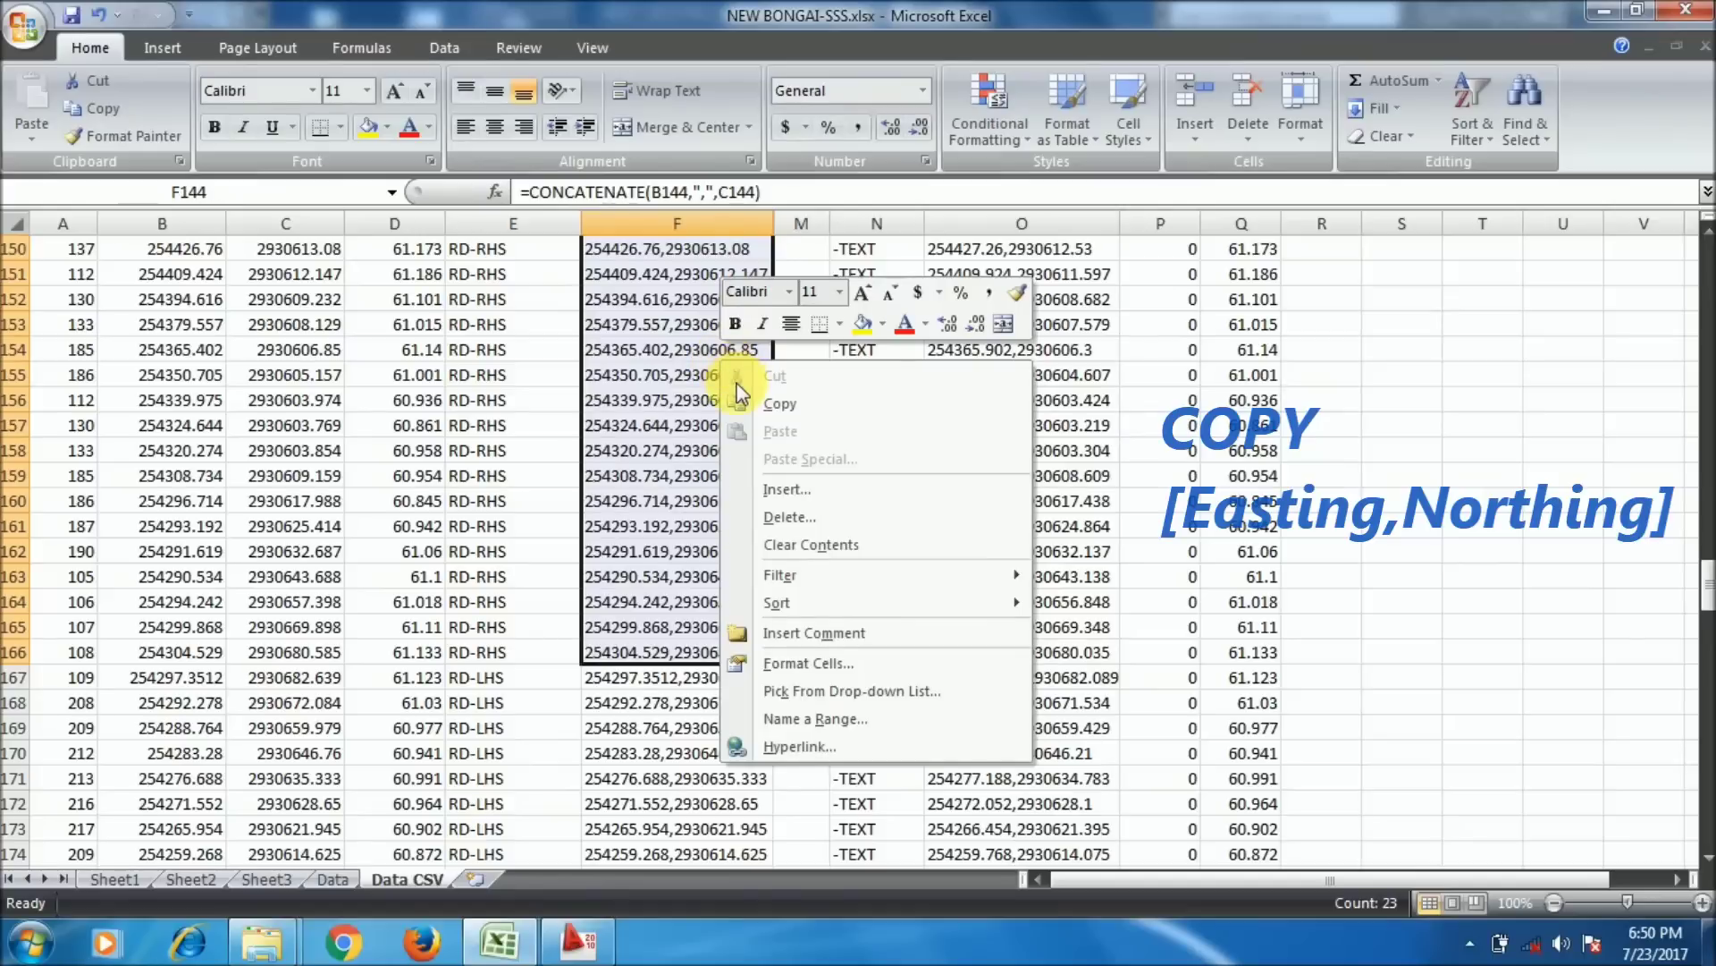
click(835, 409)
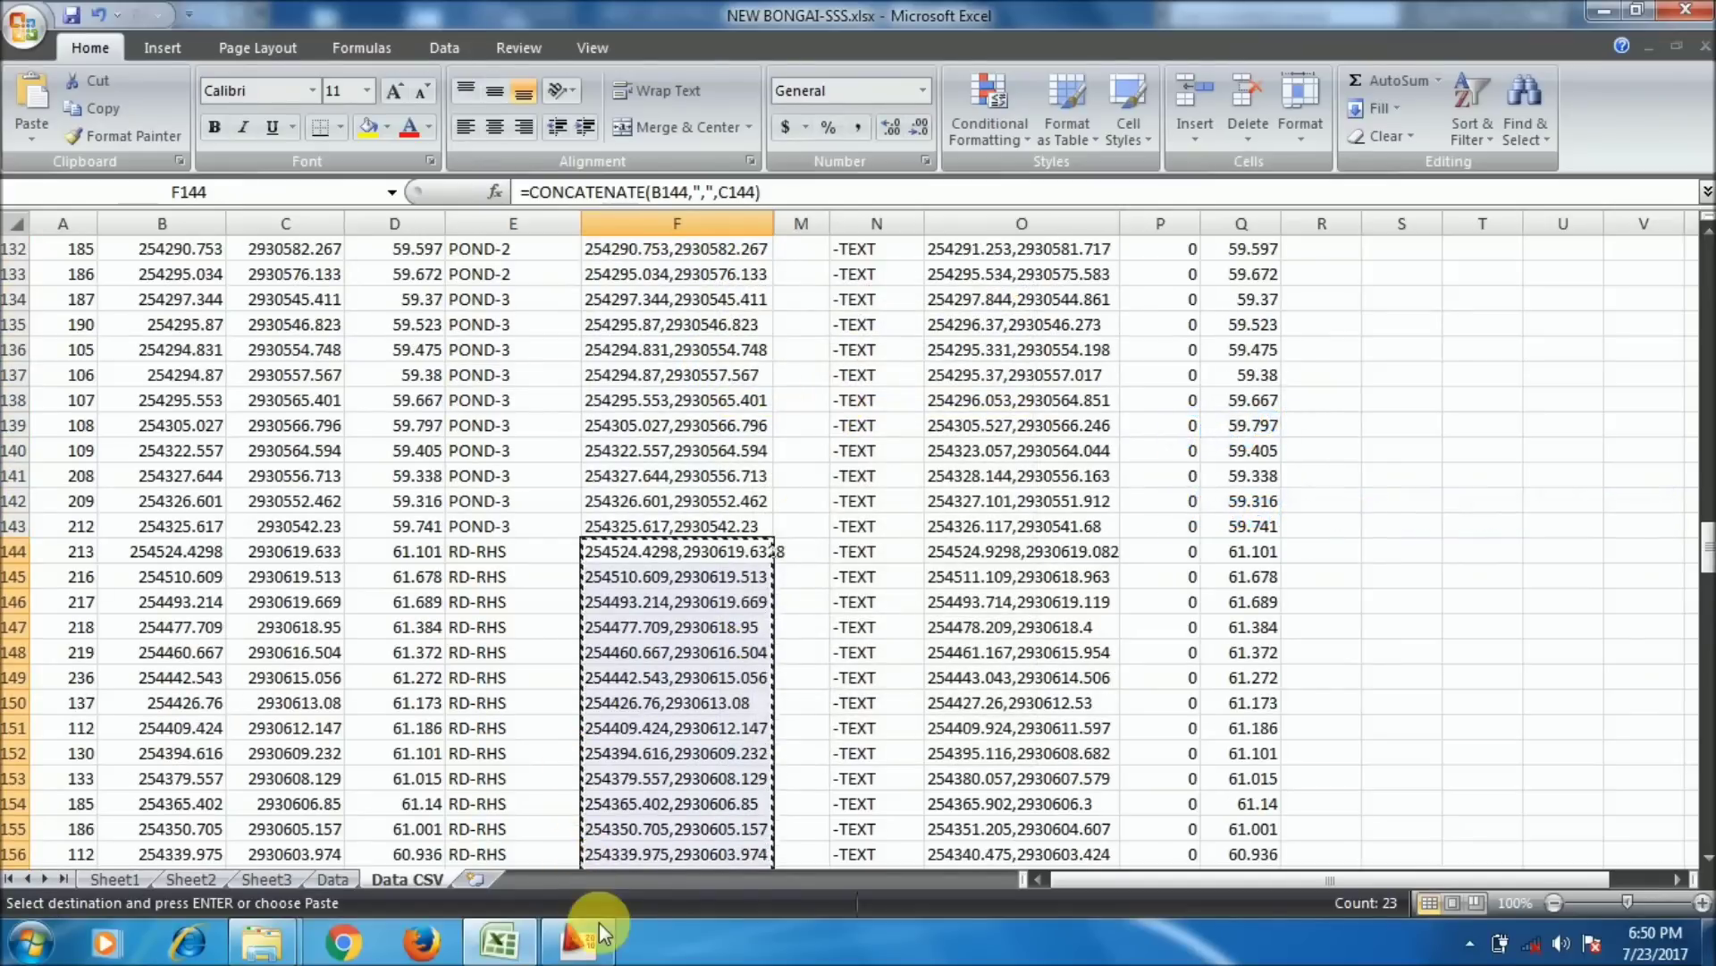
- Switch to AutoCAD and draw the right road edge with PLINE, pasting the copied RD-RHS coordinates as its points, and end the polyline
click(602, 933)
scroll(665, 450, up, 5)
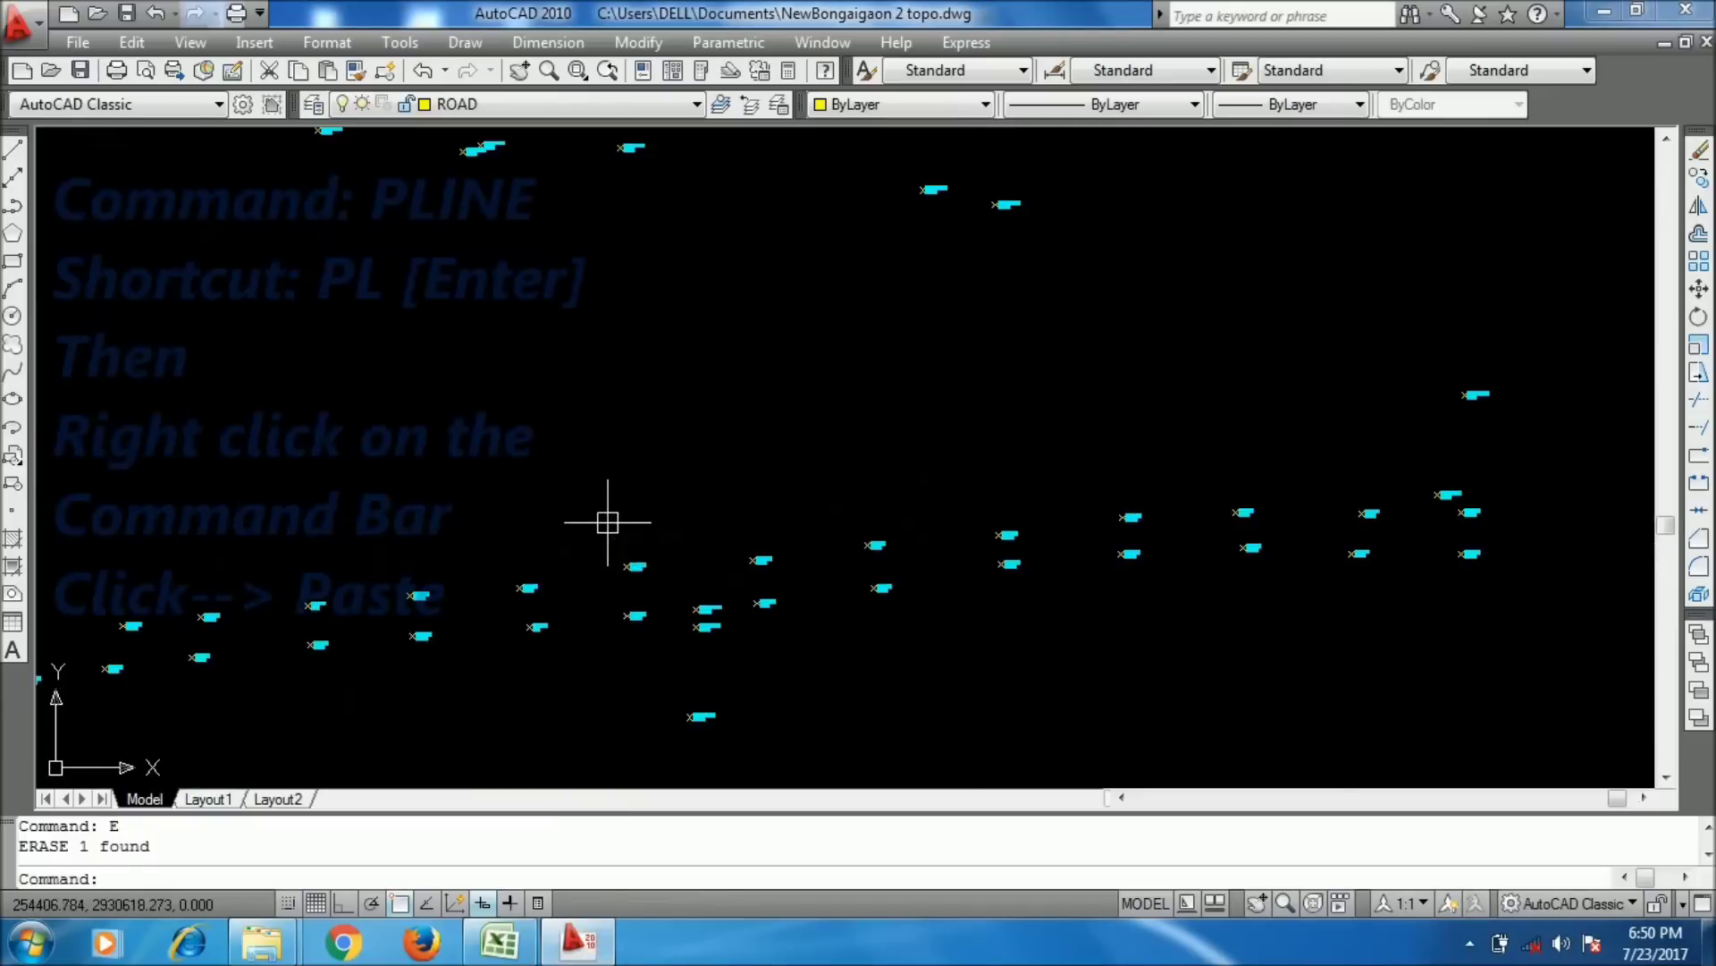
middle_drag(1378, 531, 958, 479)
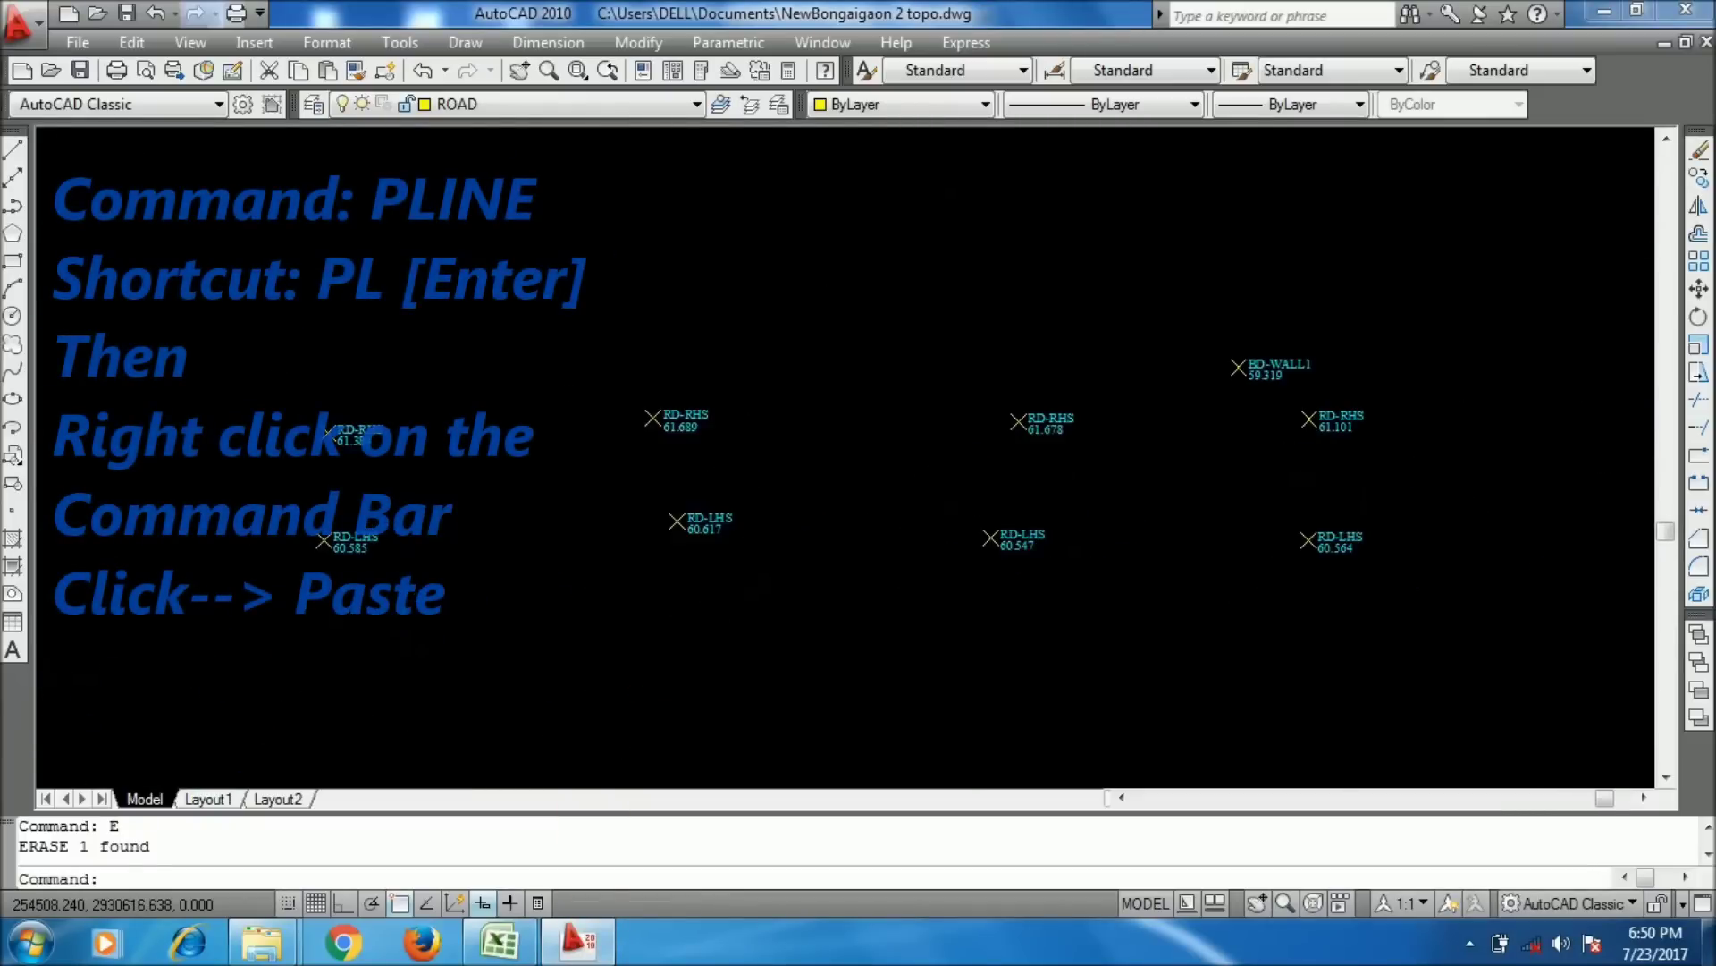
scroll(1357, 417, down, 6)
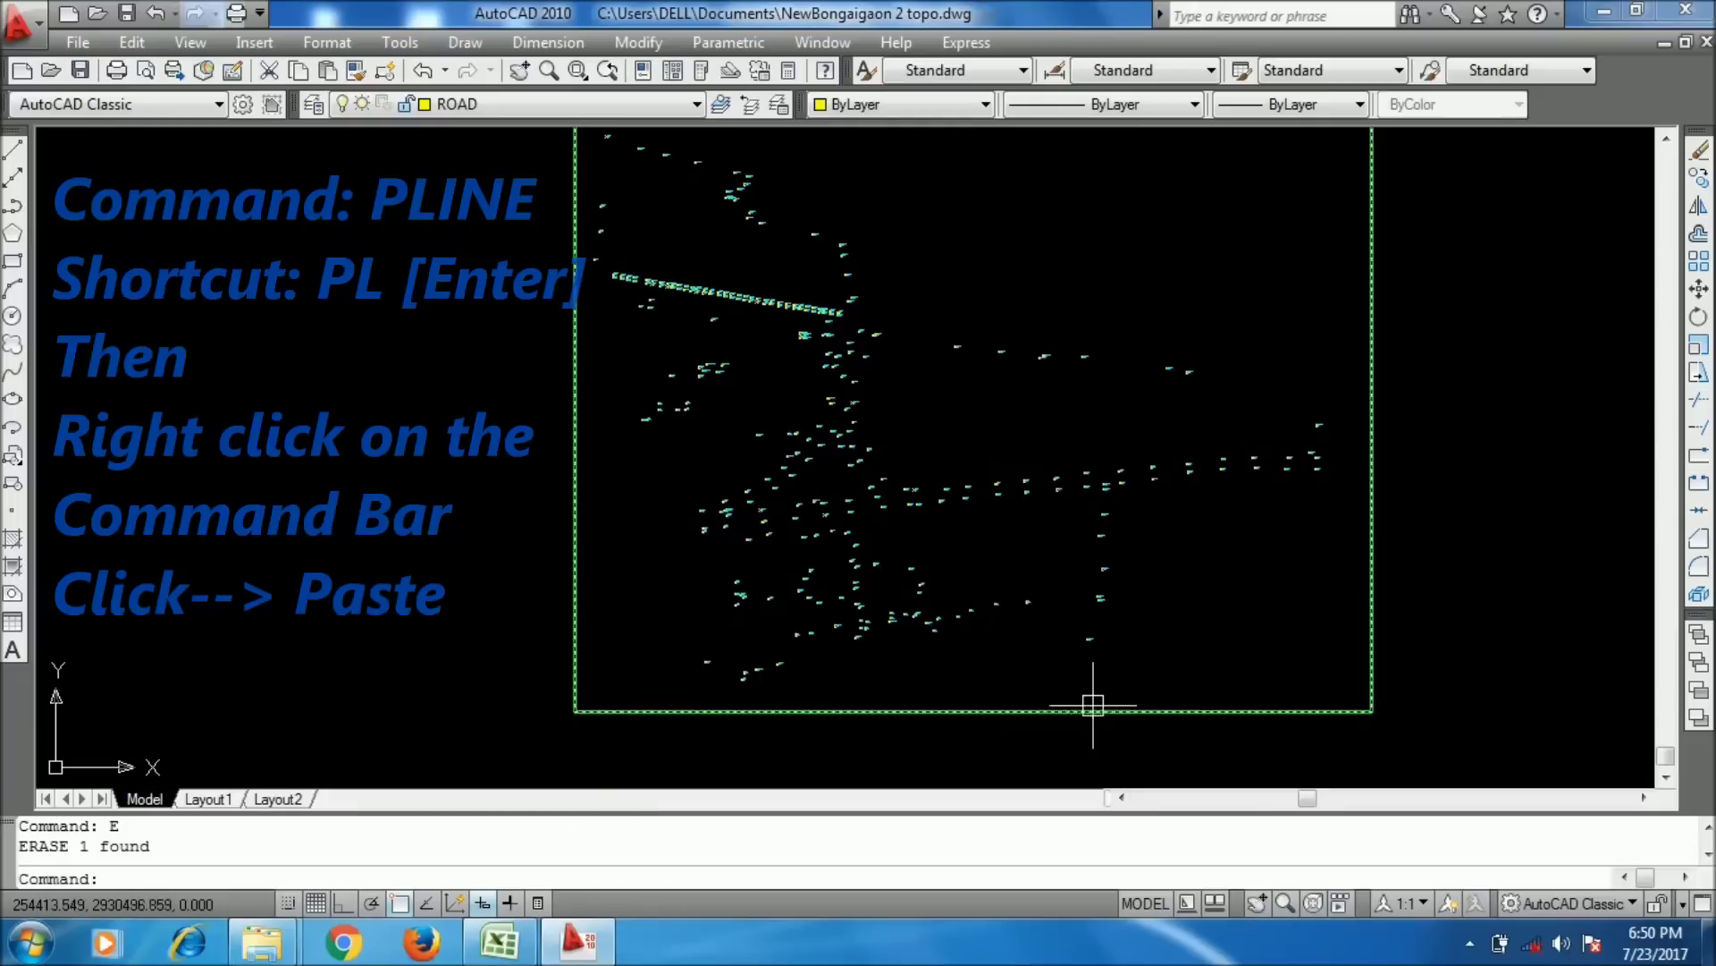
text(PLINE)
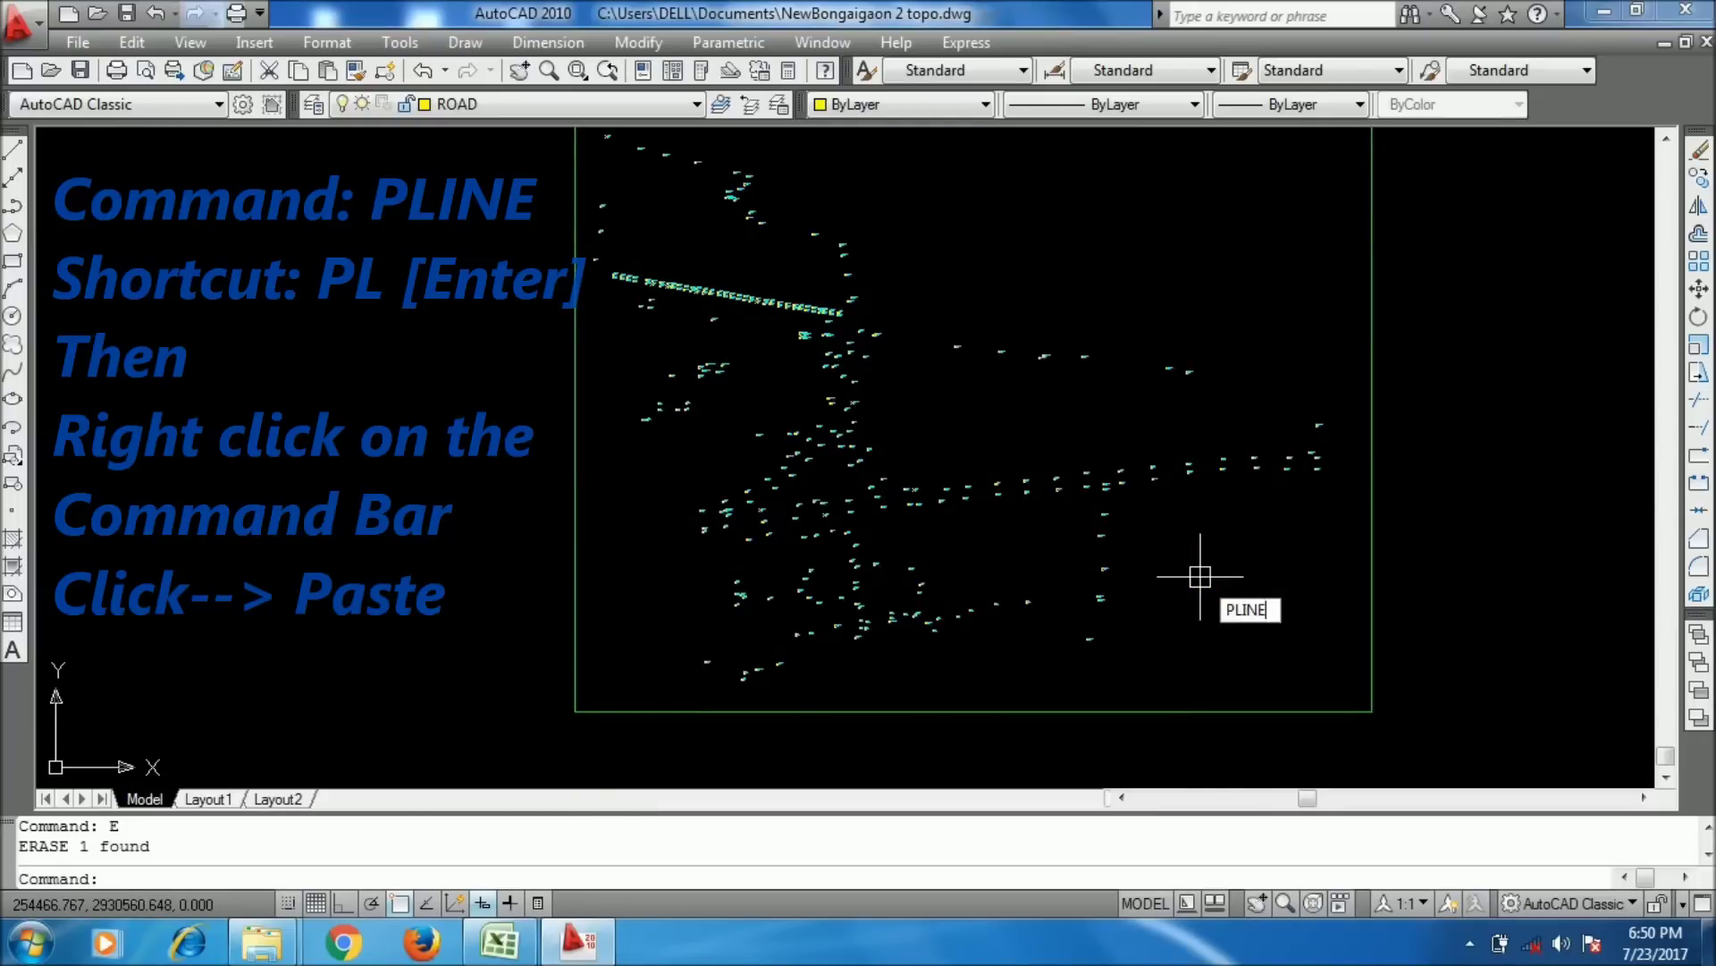
key(Return)
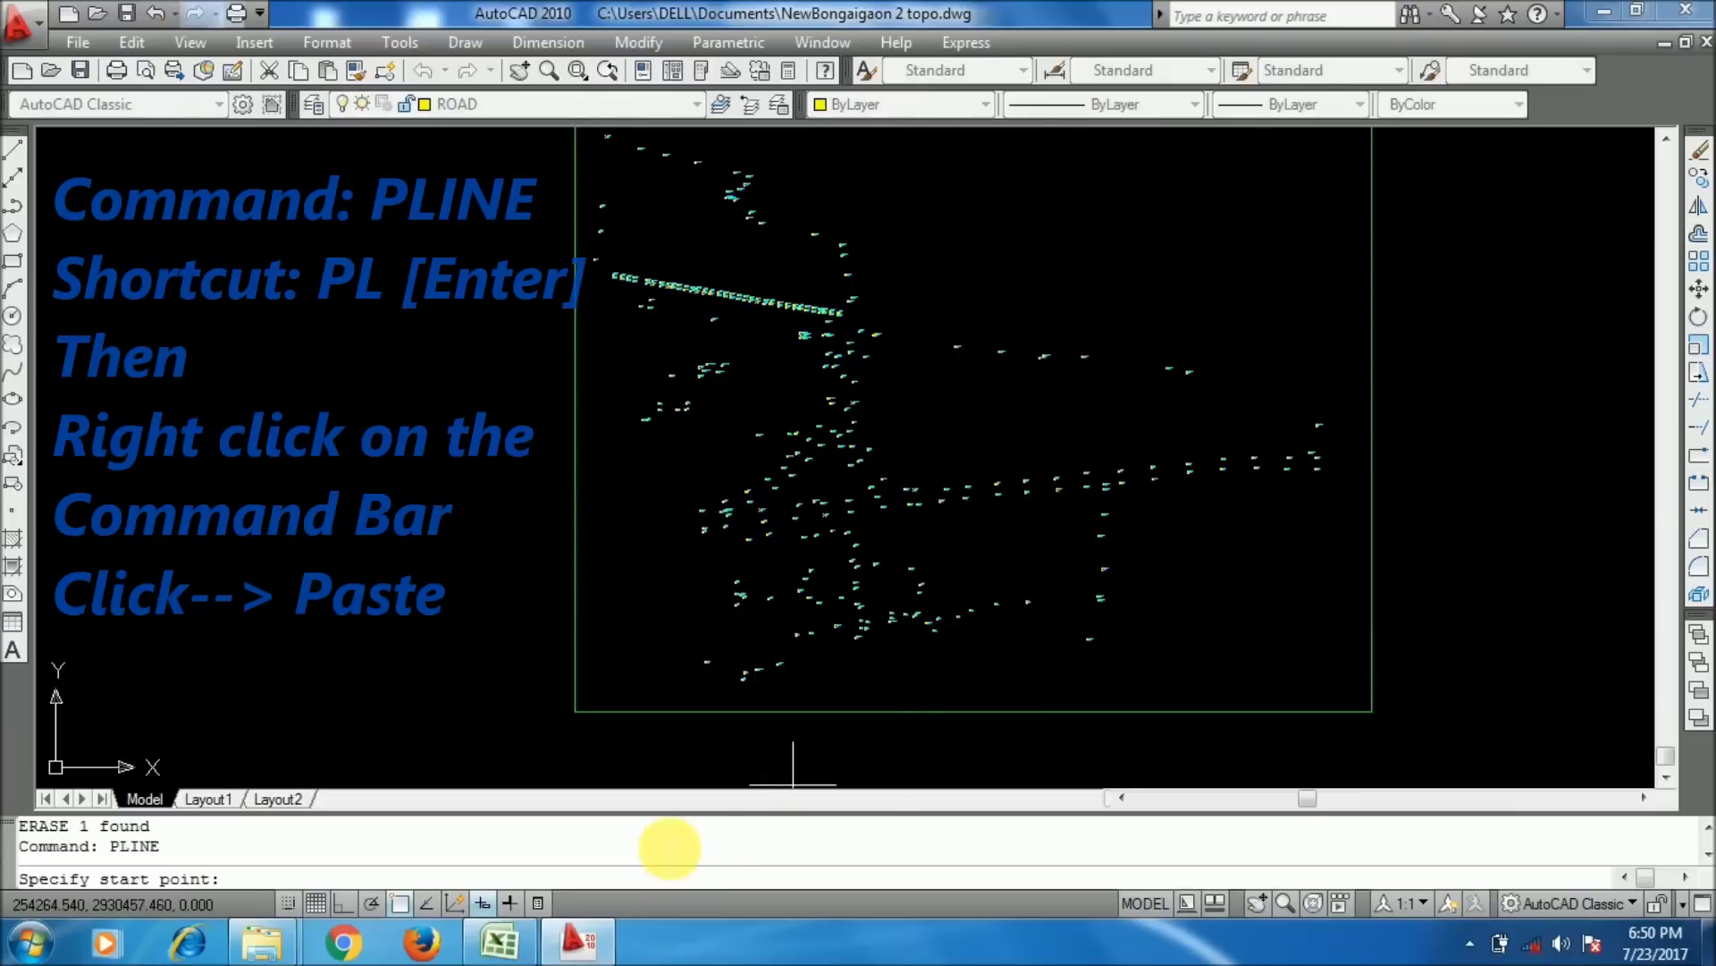
right_click(666, 848)
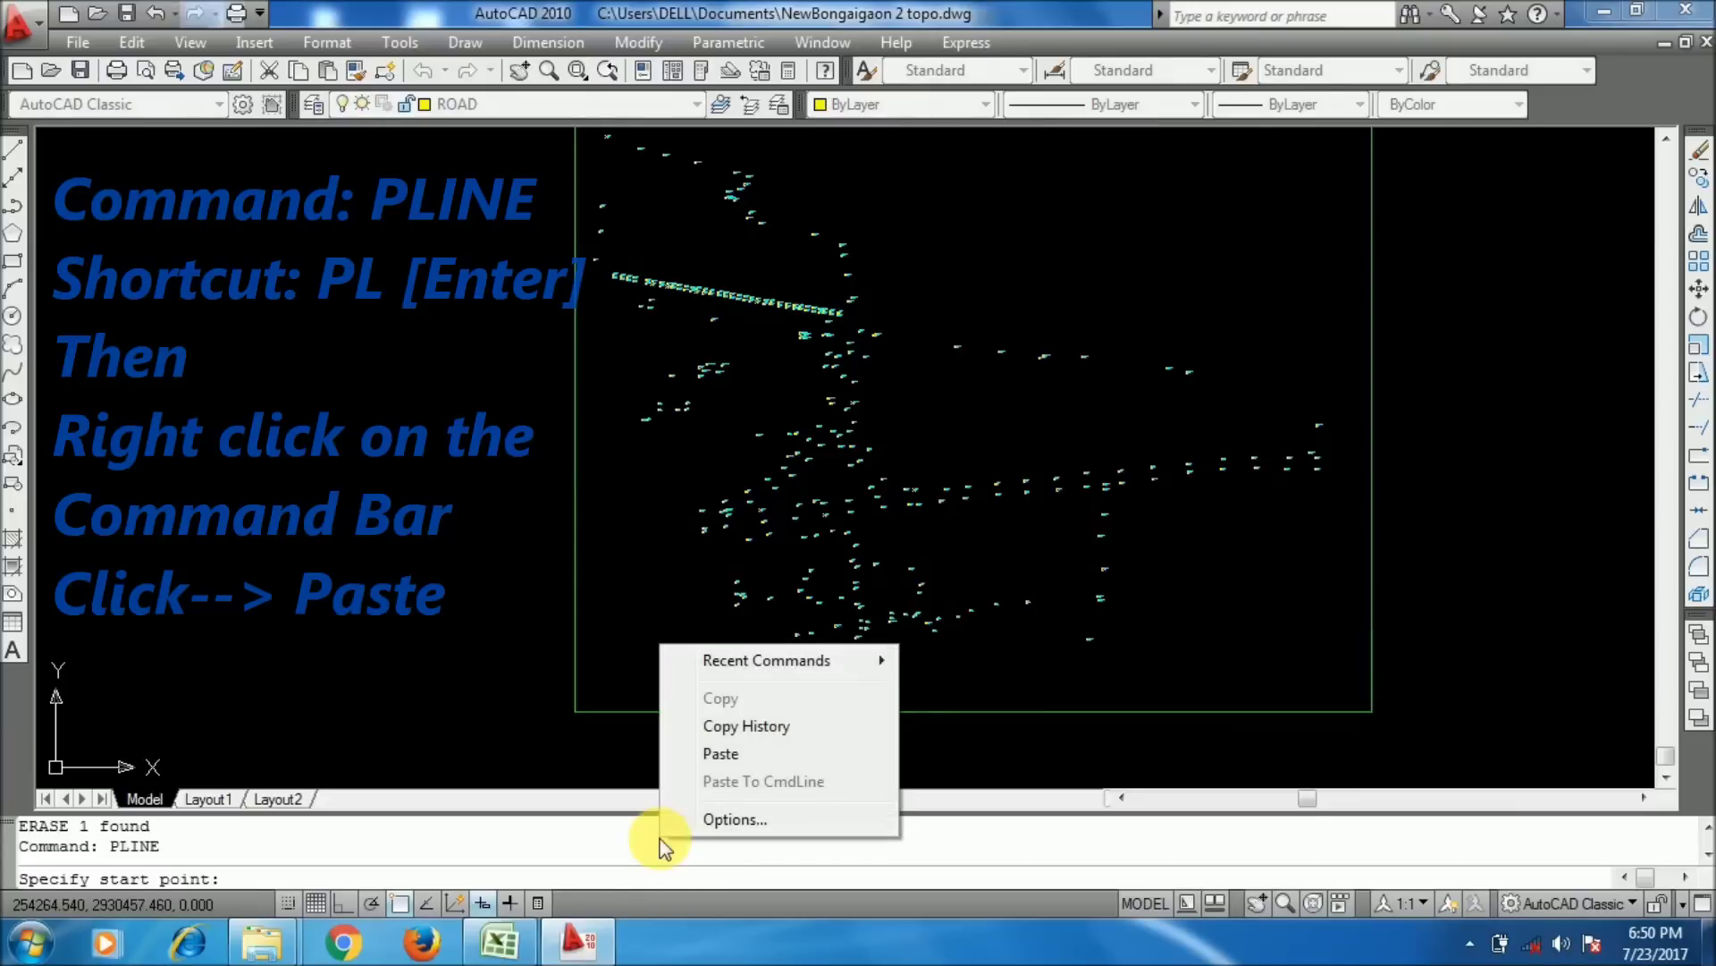
click(790, 759)
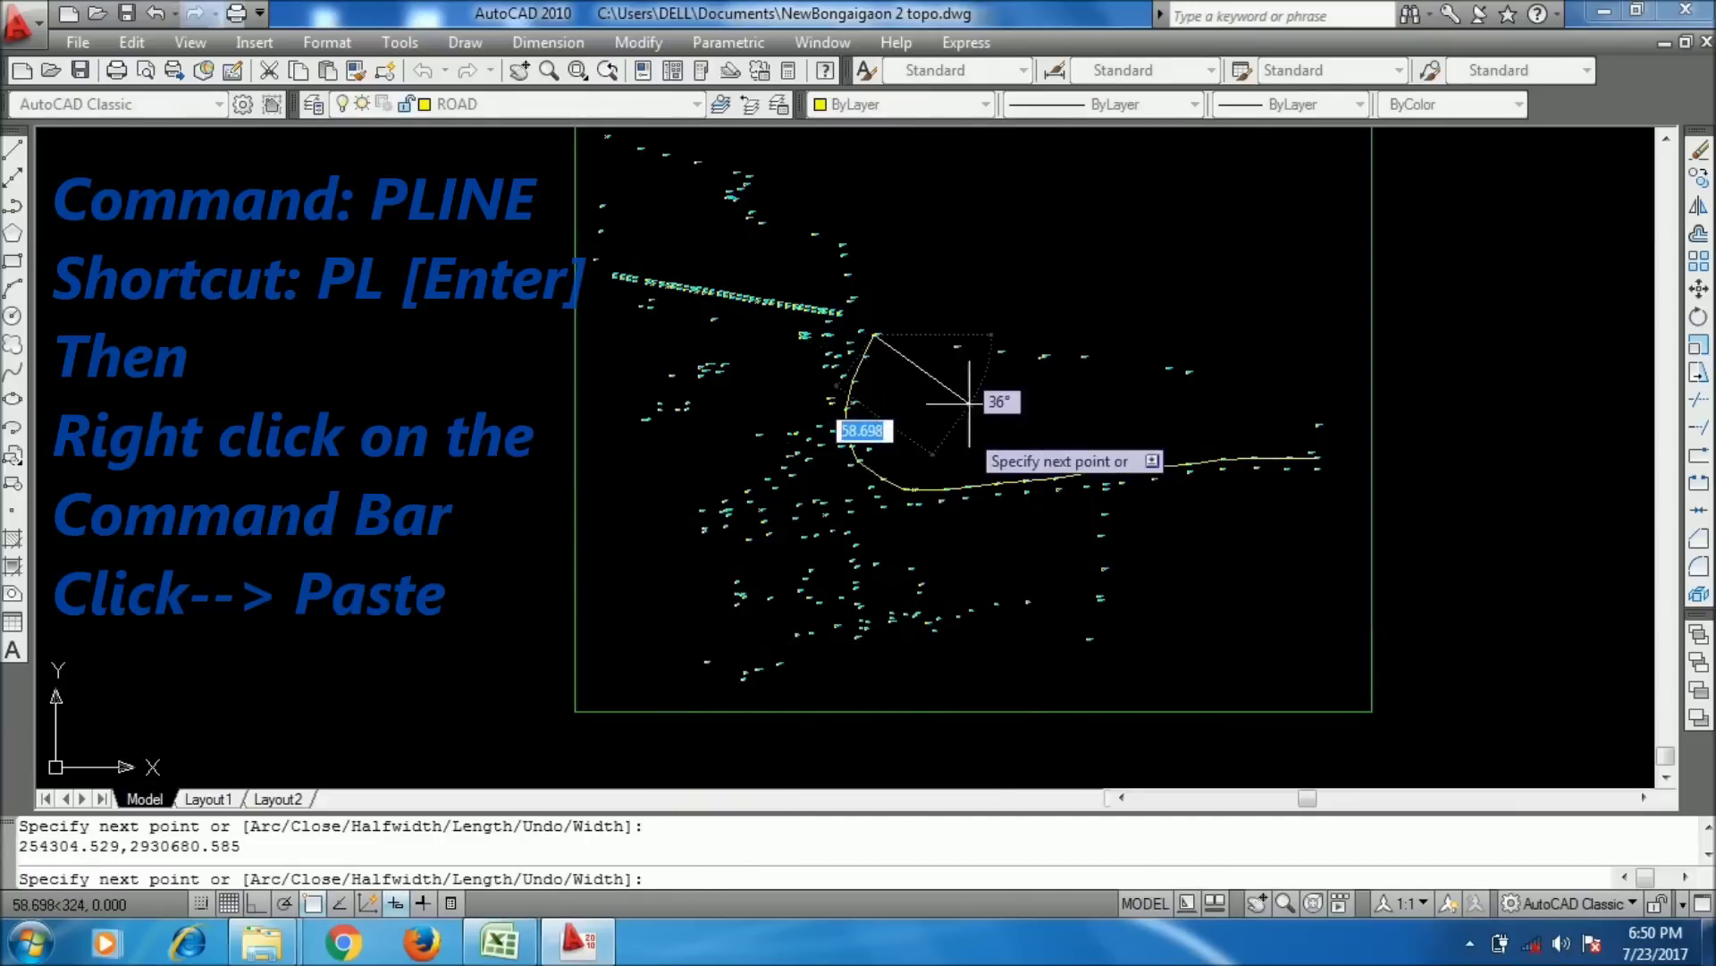
key(Return)
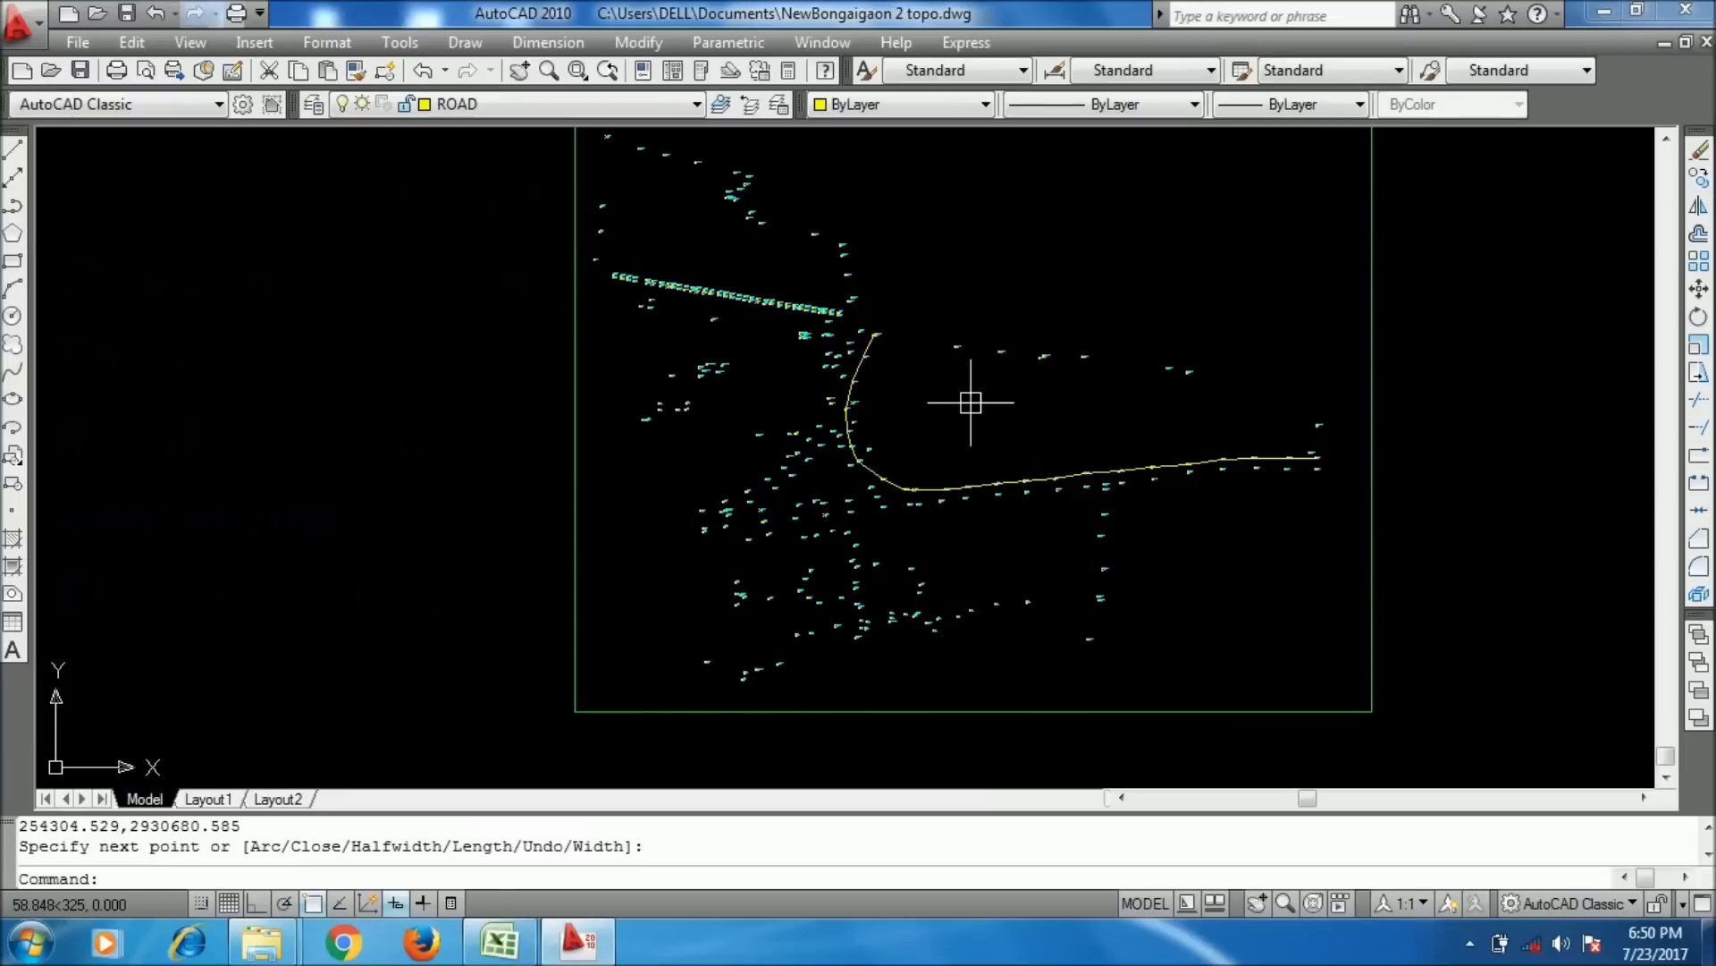
- Check the RD-RHS polyline against its survey points from the eastern end around to the northern end
scroll(1301, 454, up, 6)
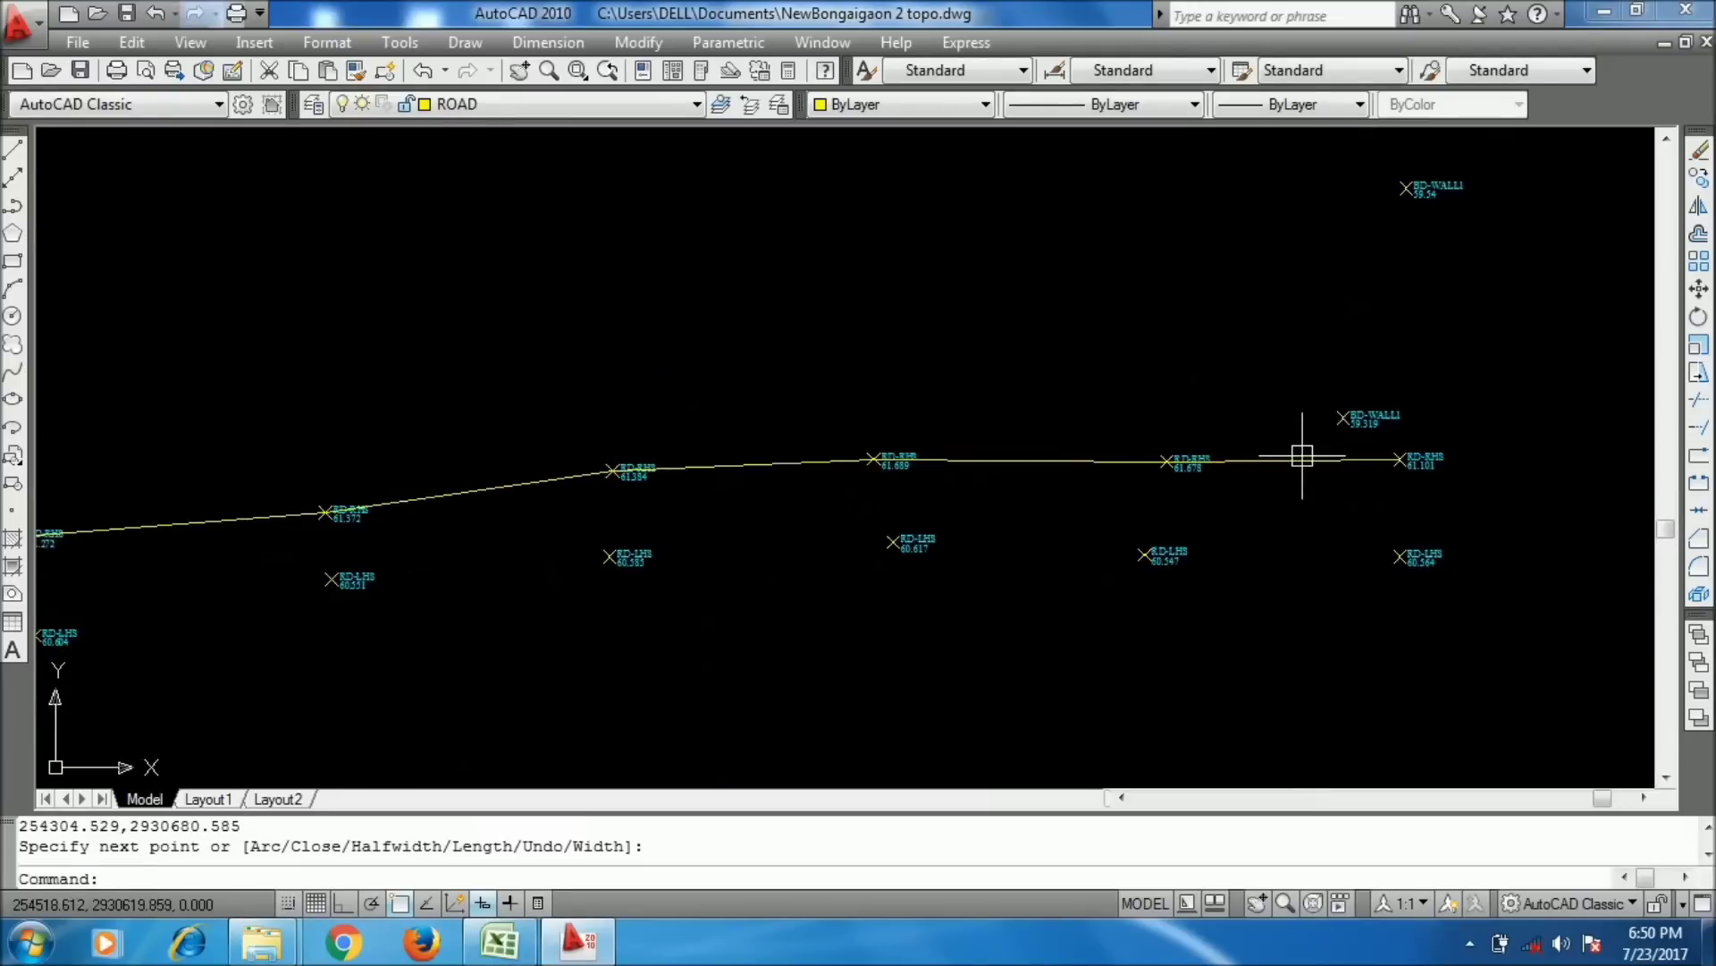
click(1492, 463)
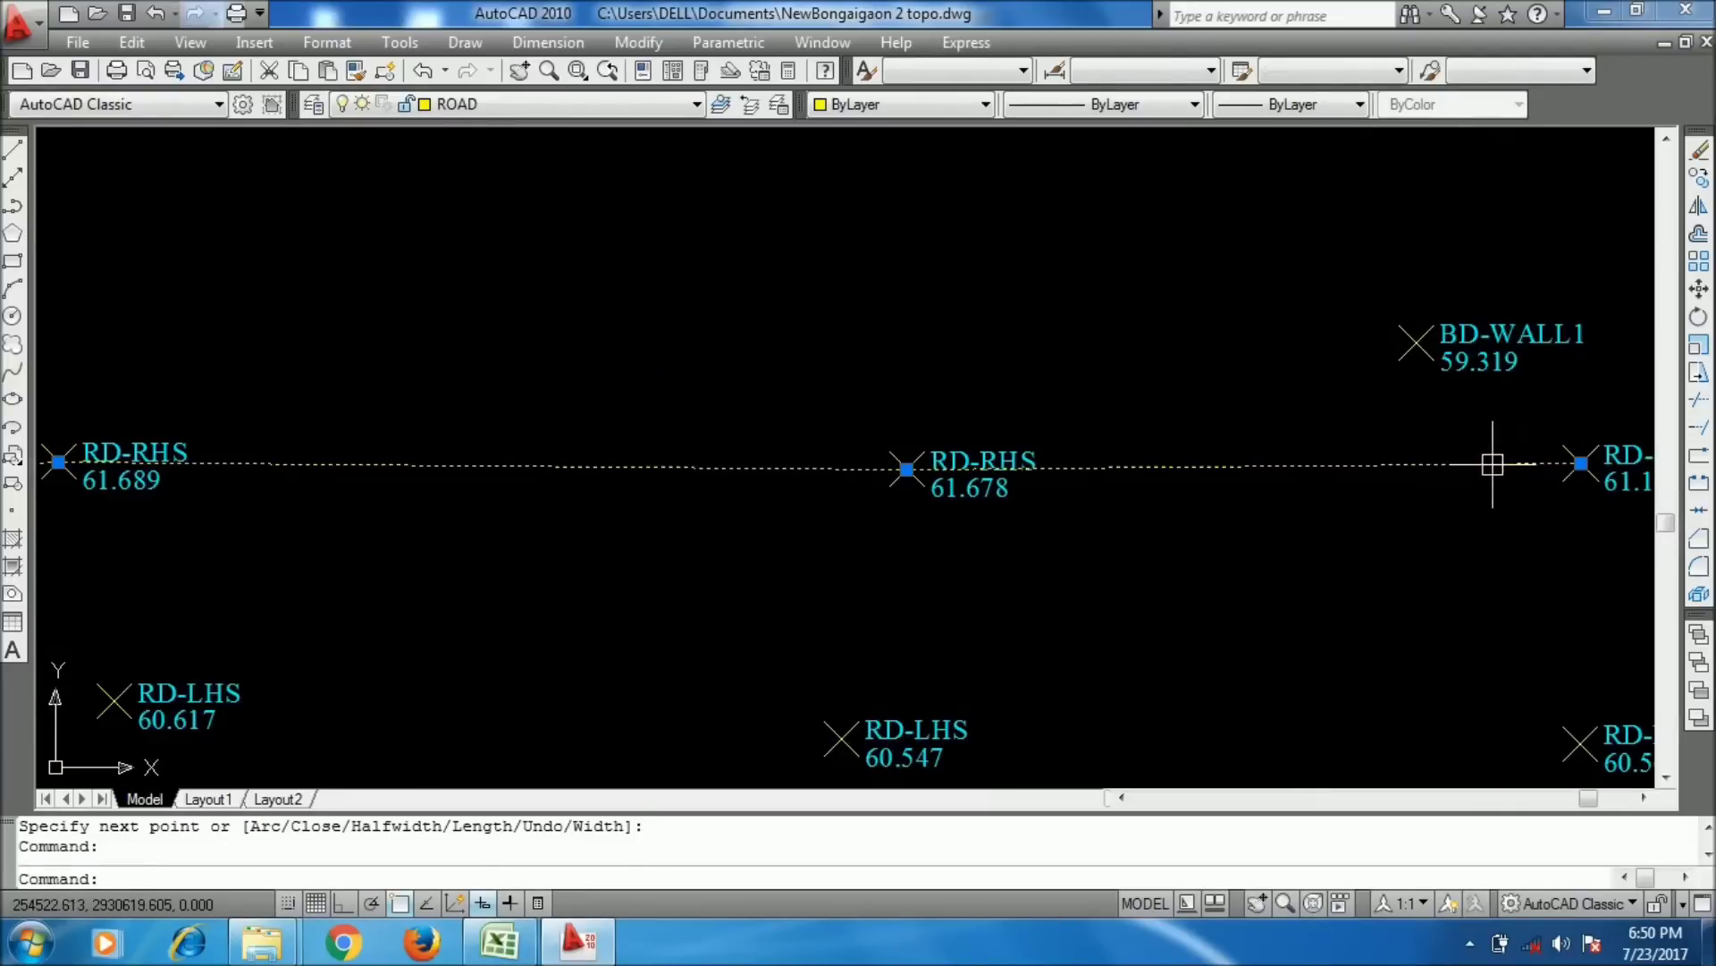
scroll(467, 528, down, 6)
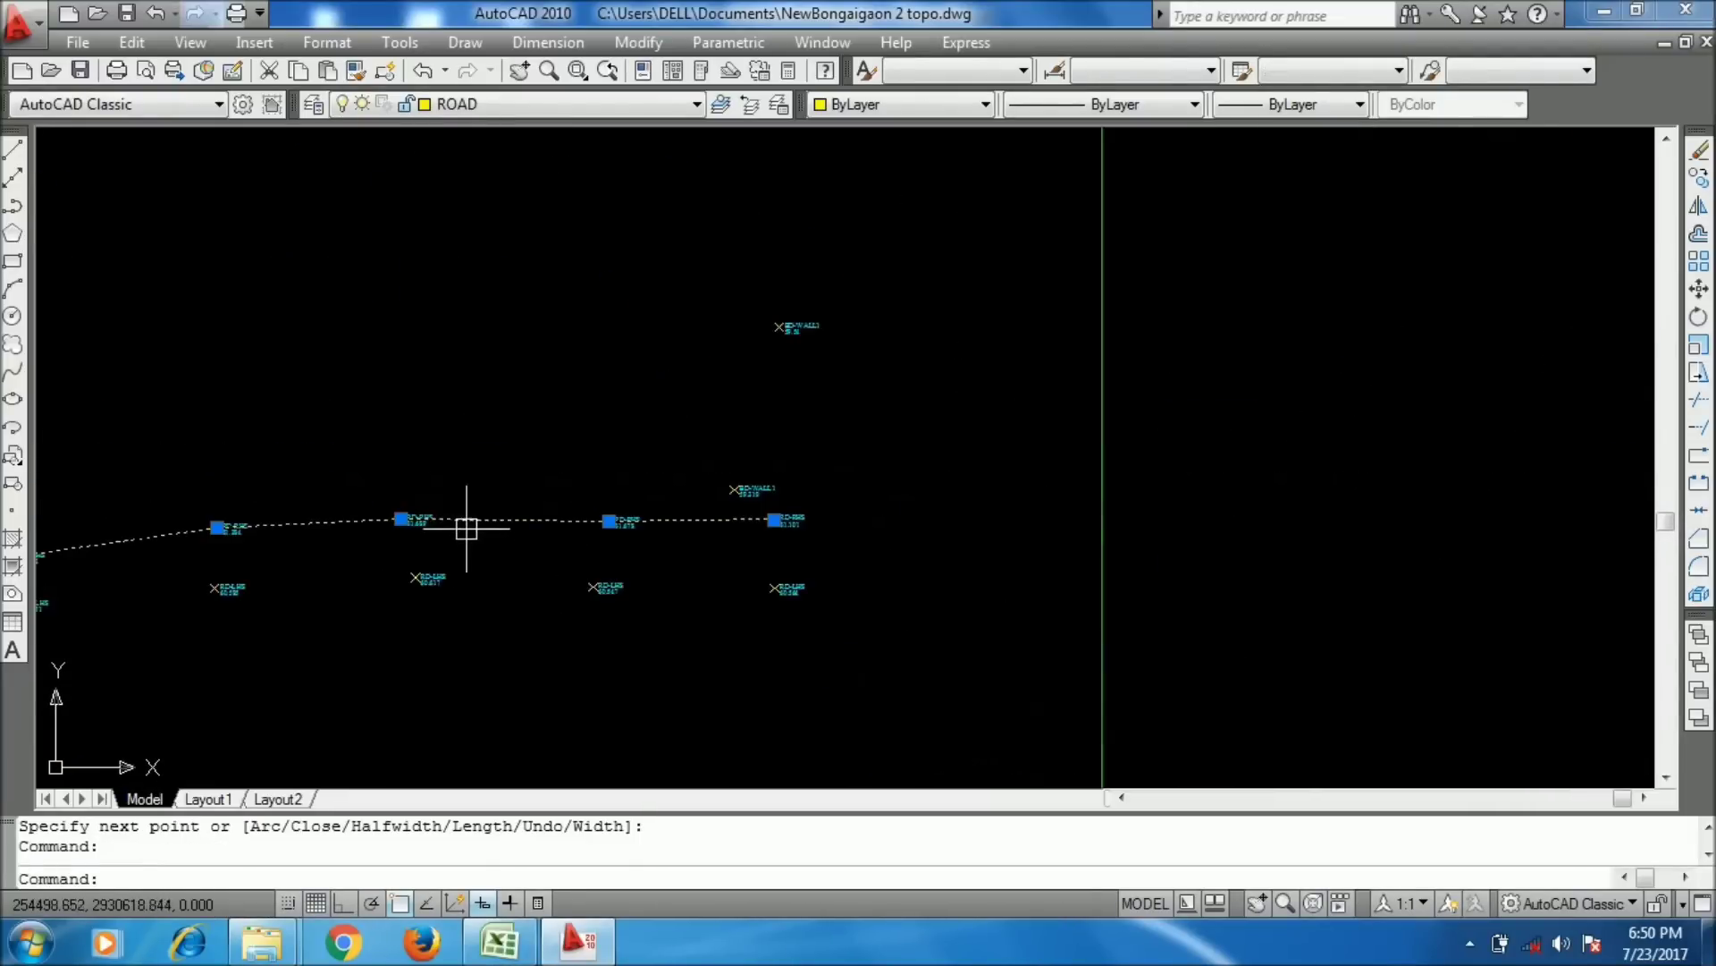
middle_drag(256, 509, 730, 460)
scroll(421, 453, down, 5)
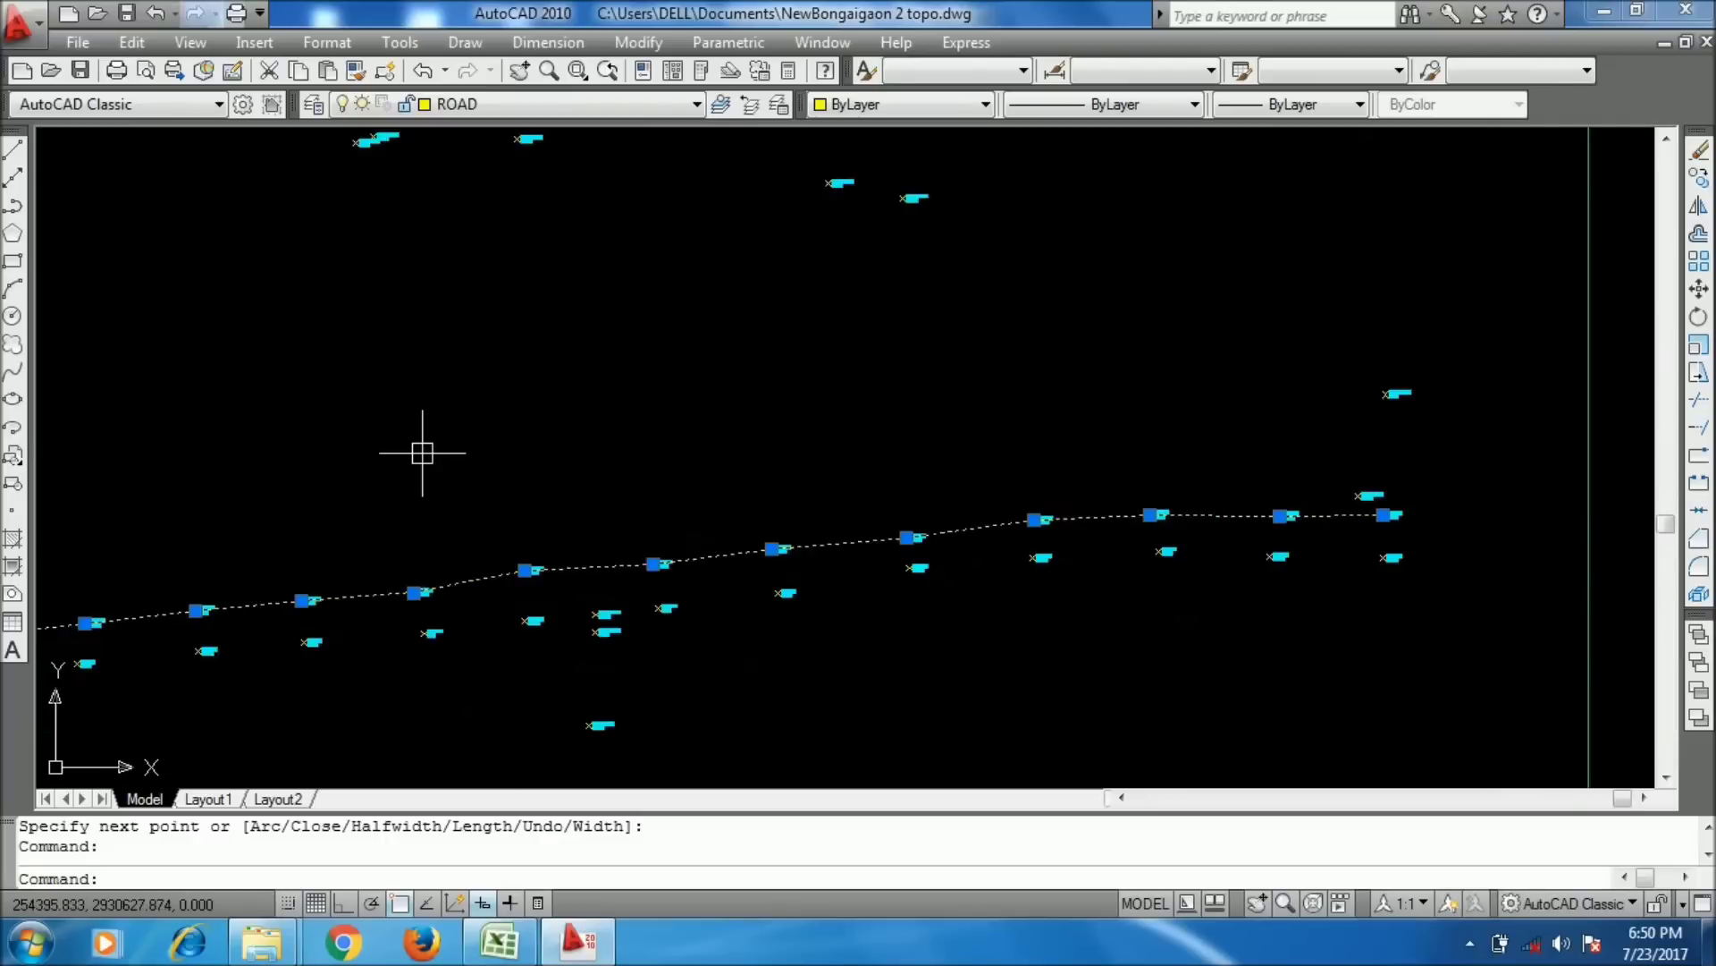
scroll(388, 491, up, 3)
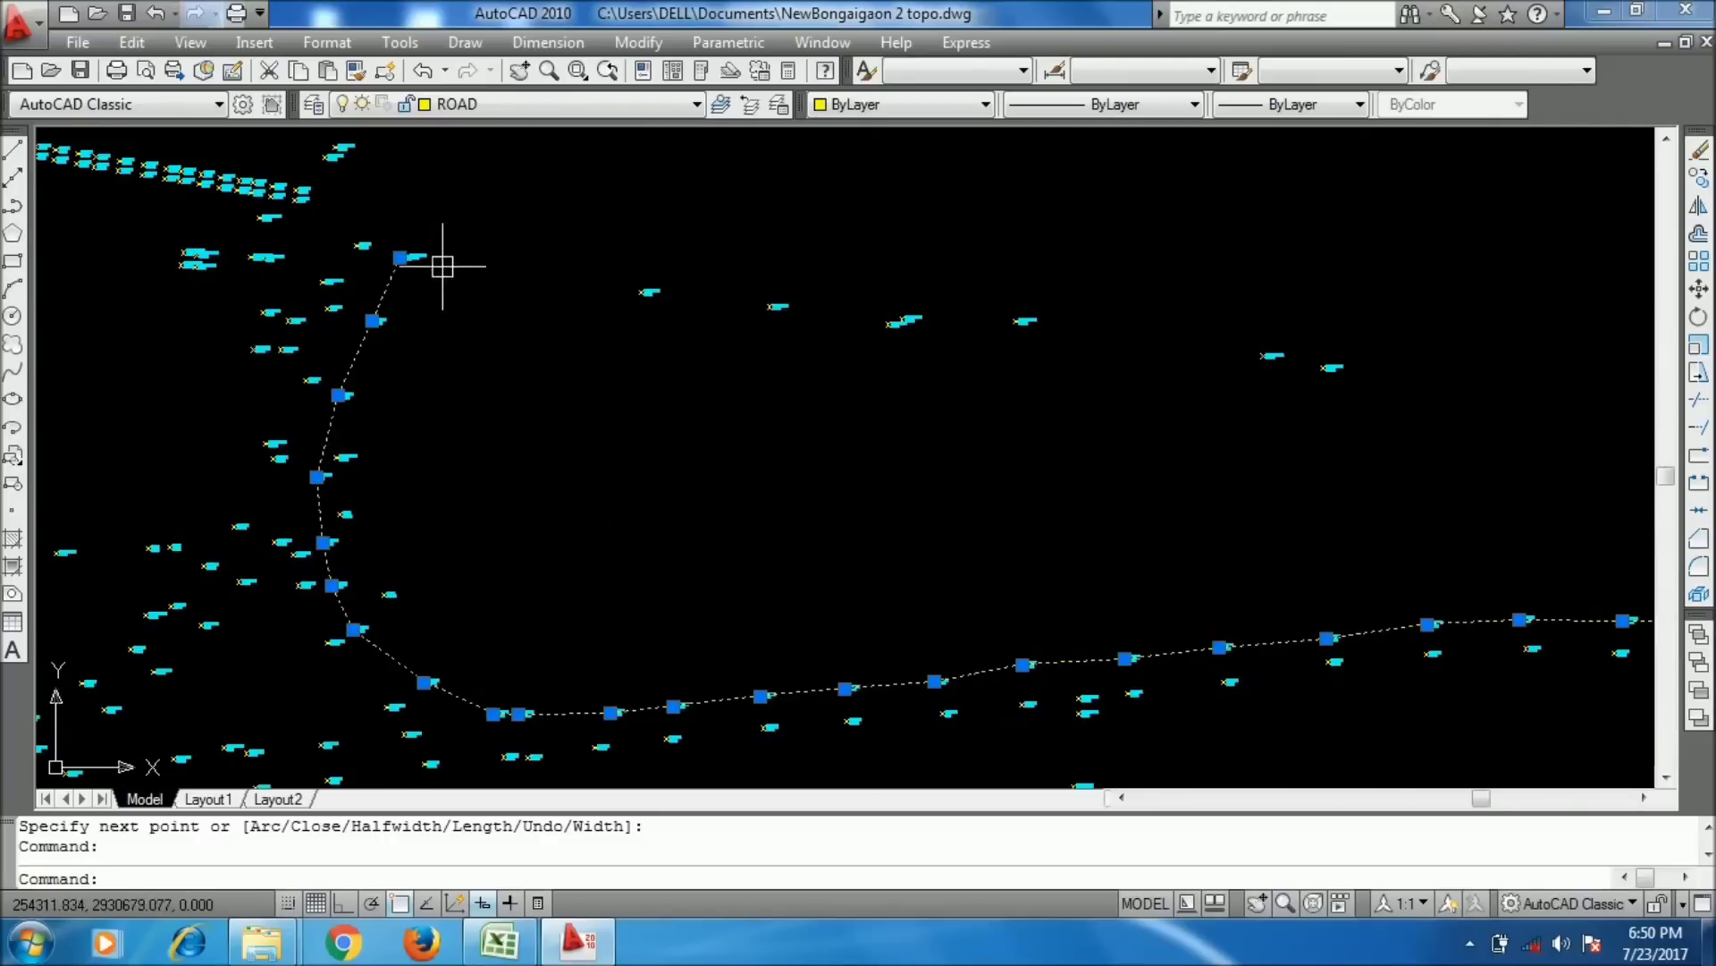
scroll(441, 307, down, 4)
key(Escape)
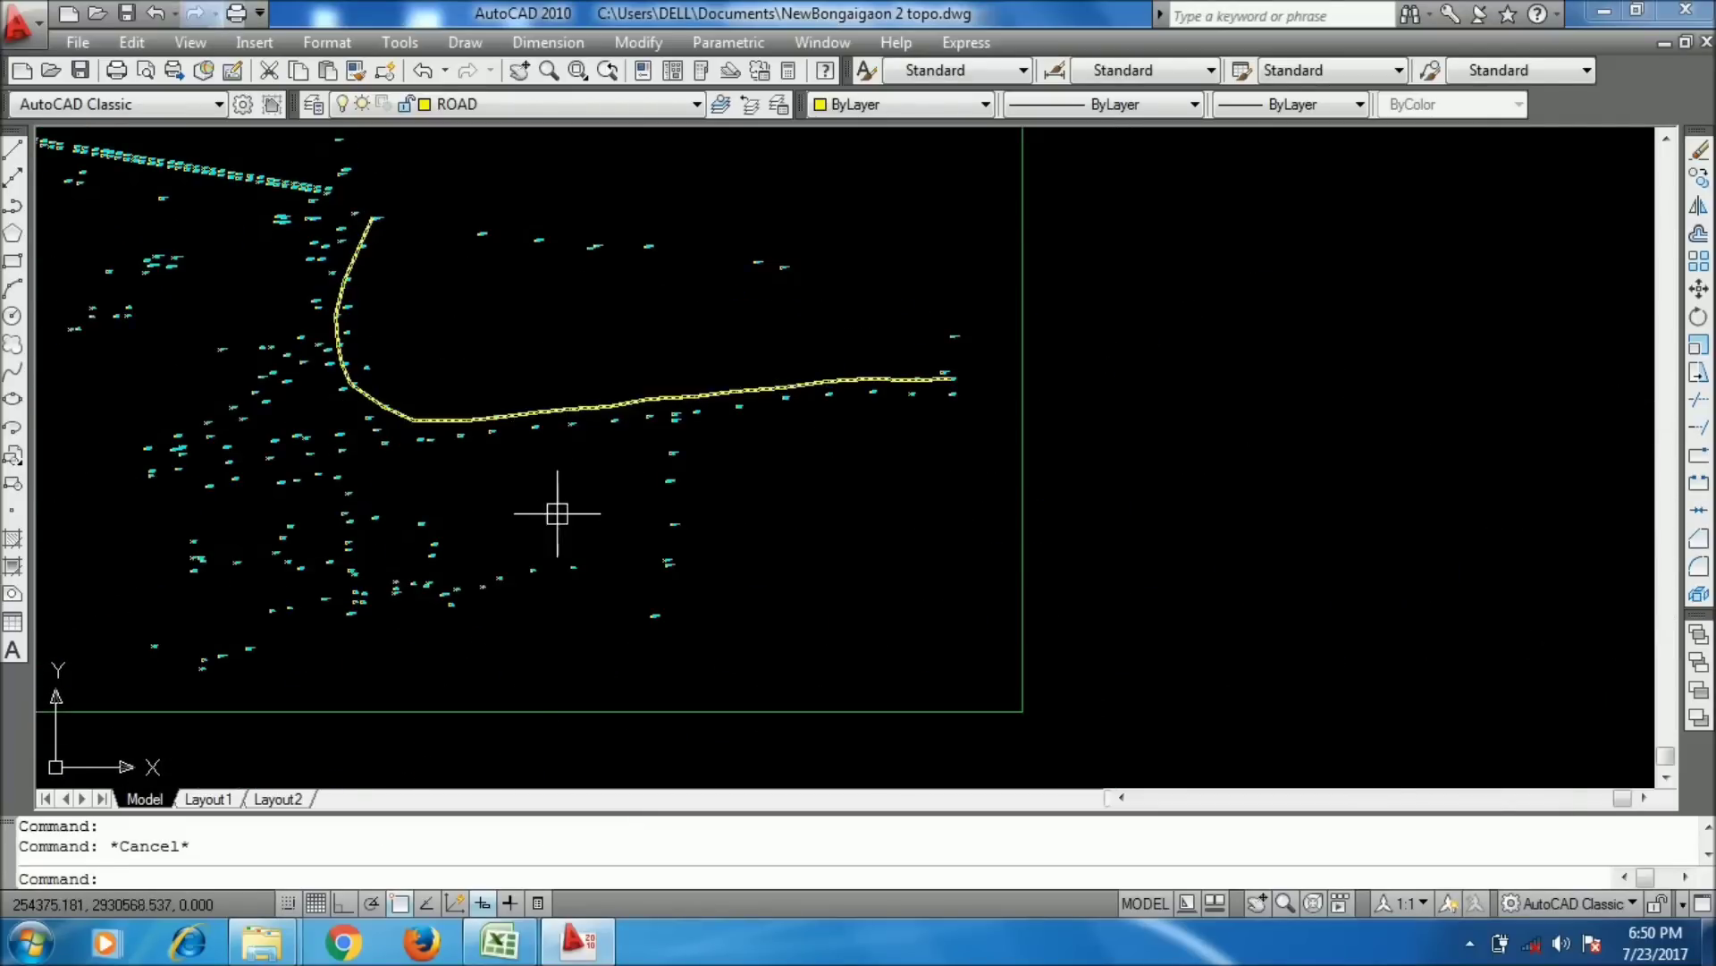
- Switch to the Excel workbook and copy the combined Easting,Northing values of all RD-LHS points, cells F167 to F200
click(520, 941)
scroll(651, 402, down, 20)
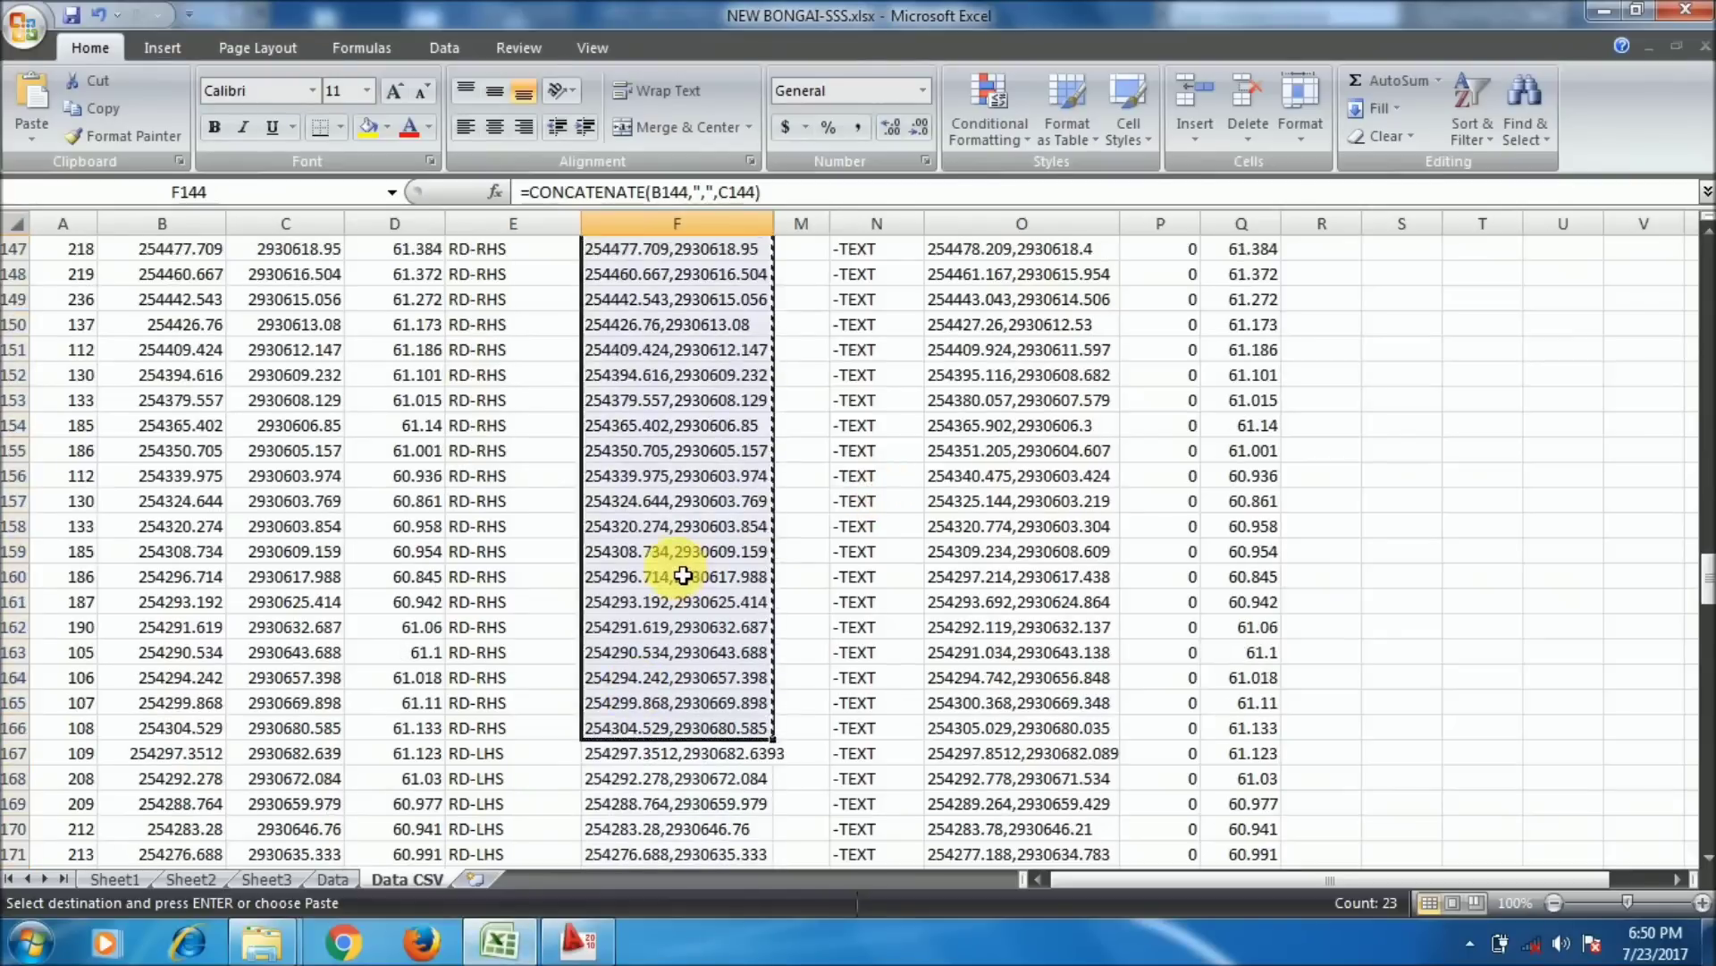
click(649, 386)
scroll(649, 386, down, 6)
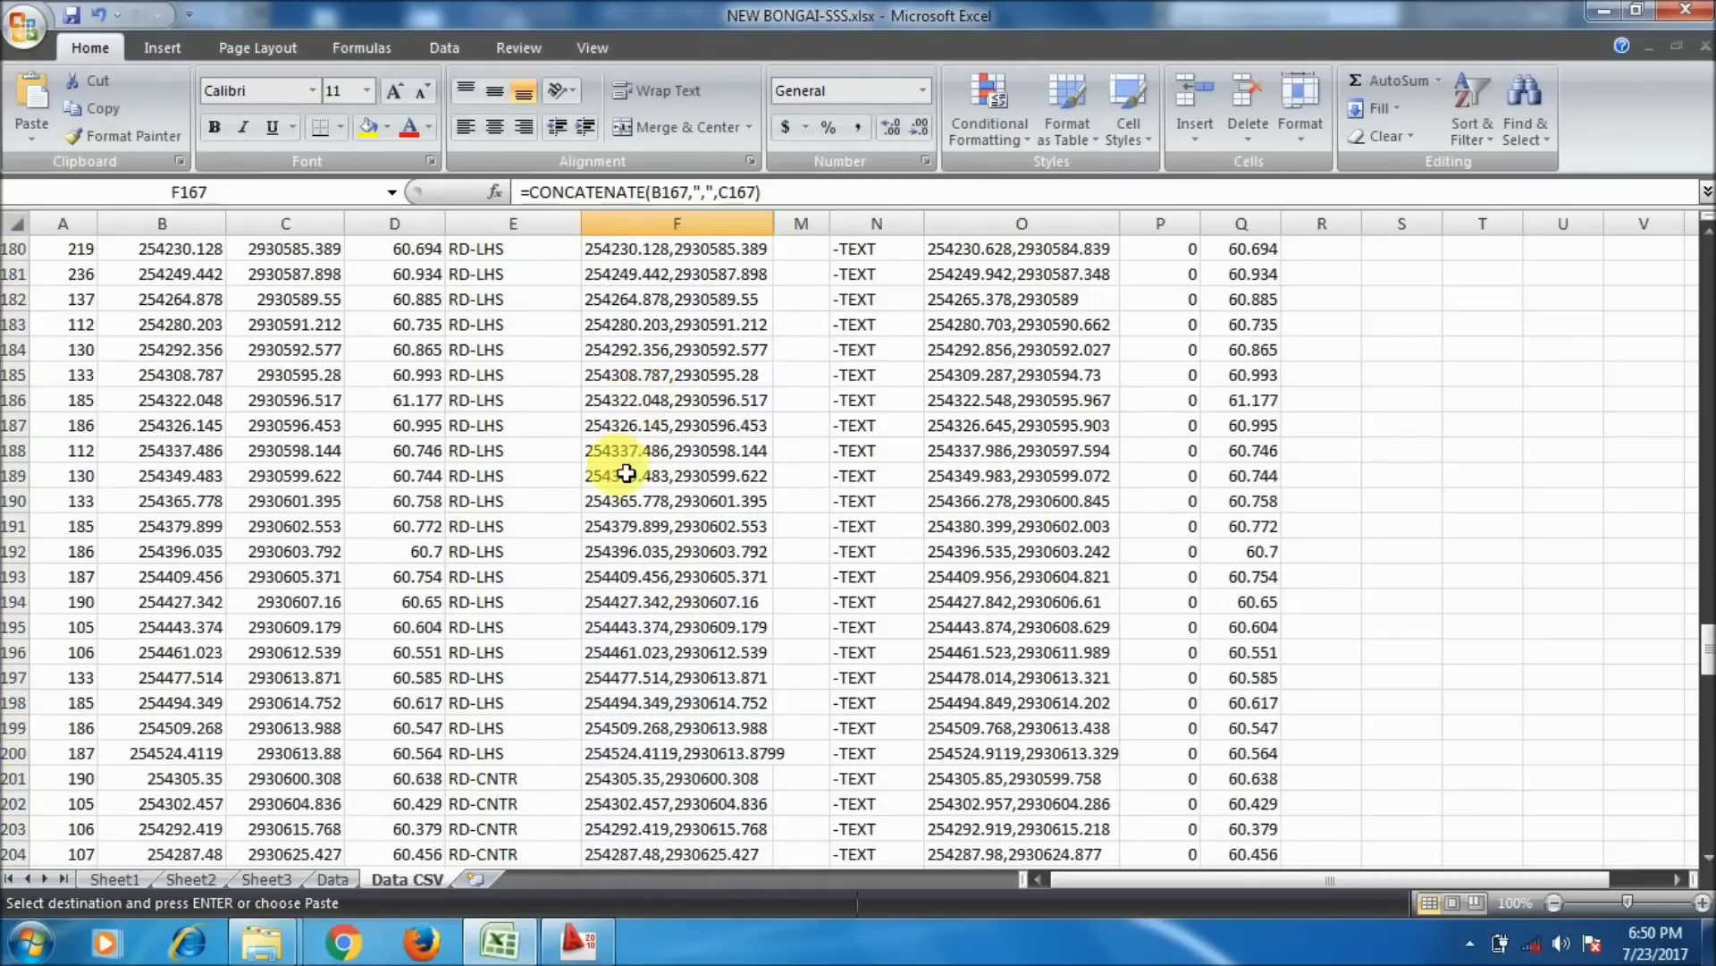
shift+click(633, 762)
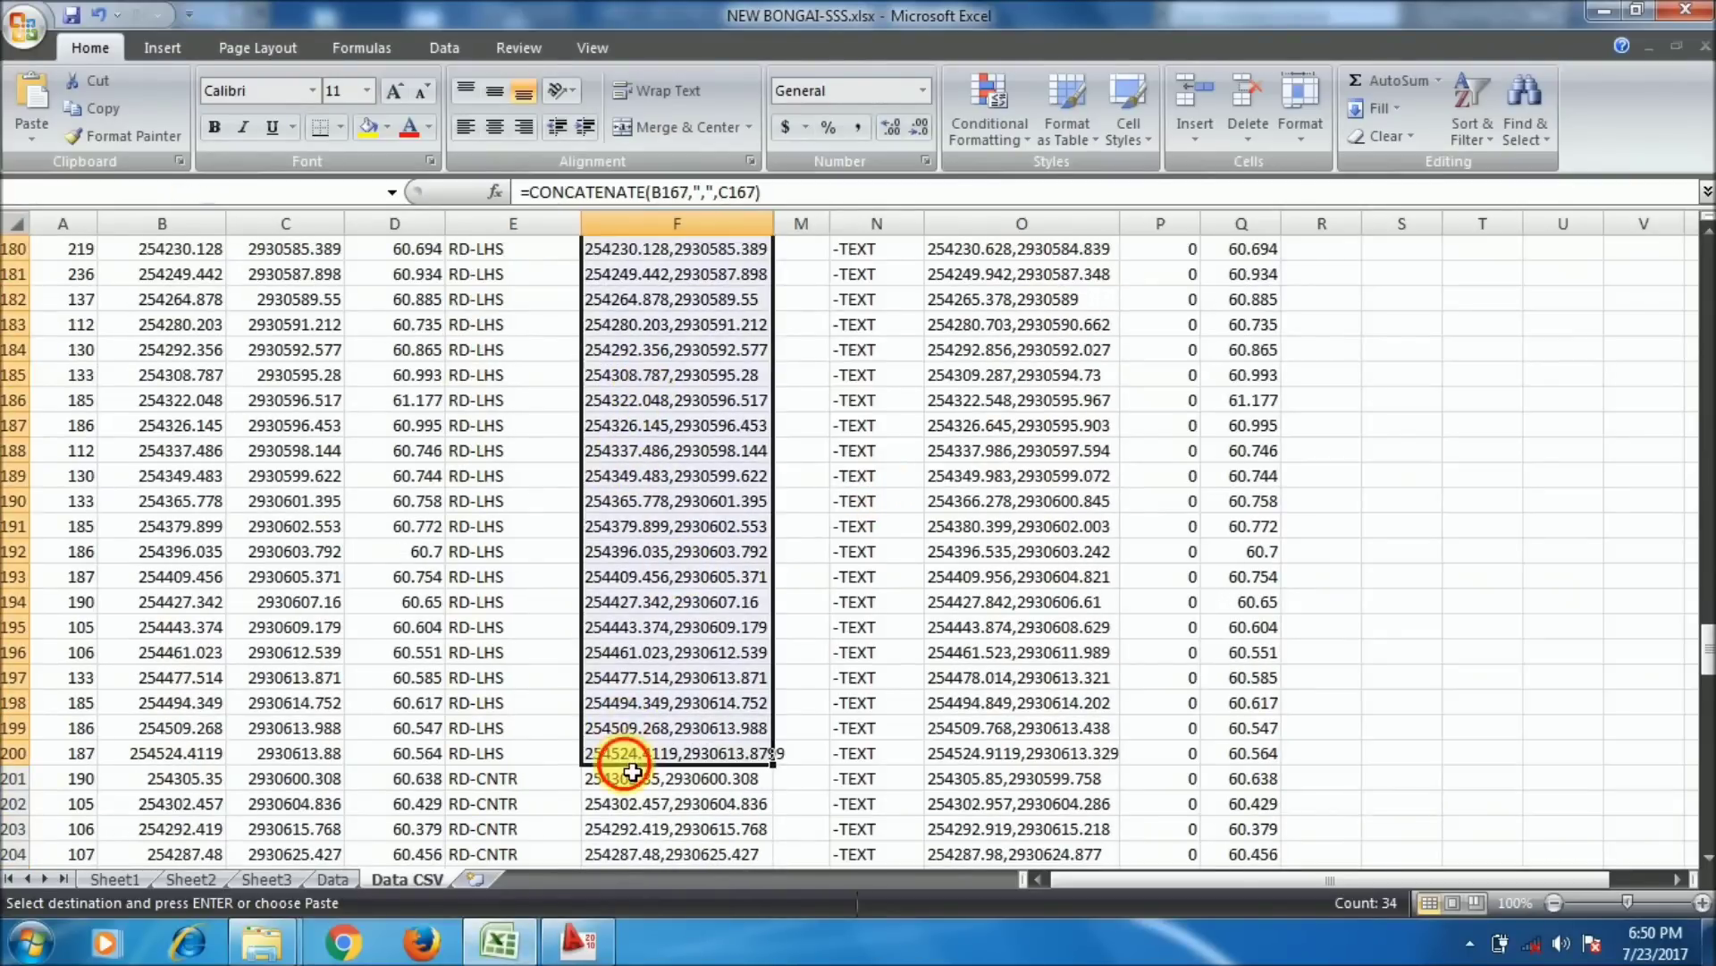
right_click(663, 618)
click(754, 280)
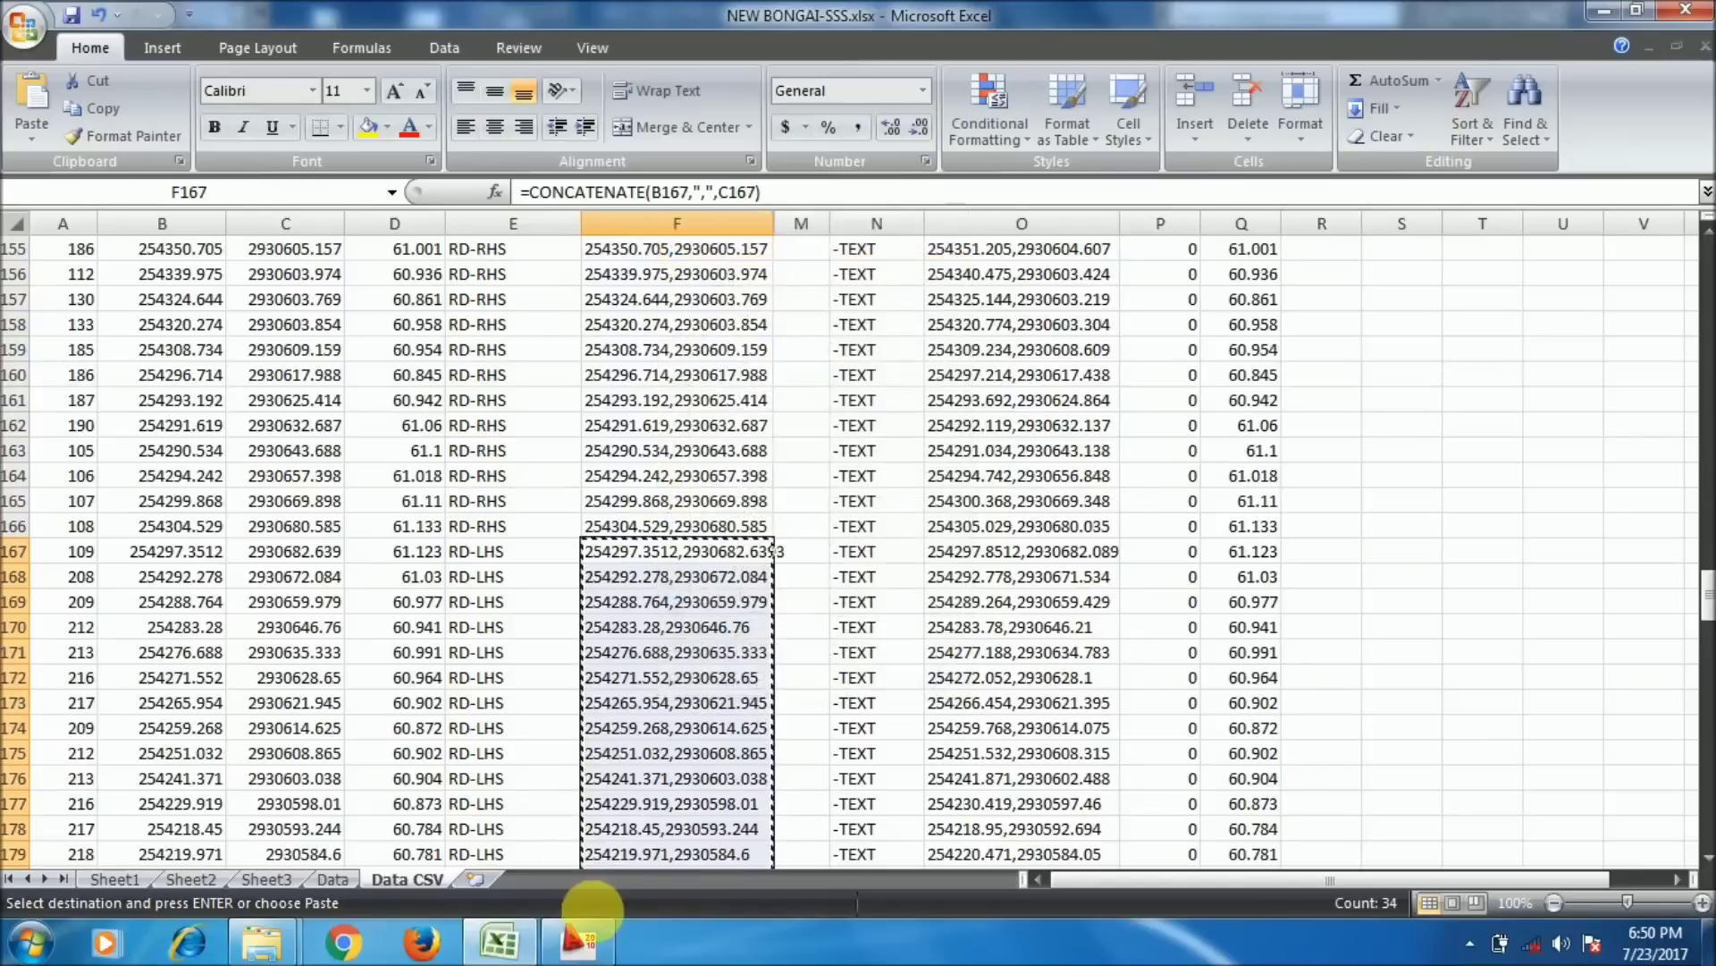
- Switch to AutoCAD and draw the left road edge with PLINE, pasting the copied RD-LHS coordinates as its points
click(583, 934)
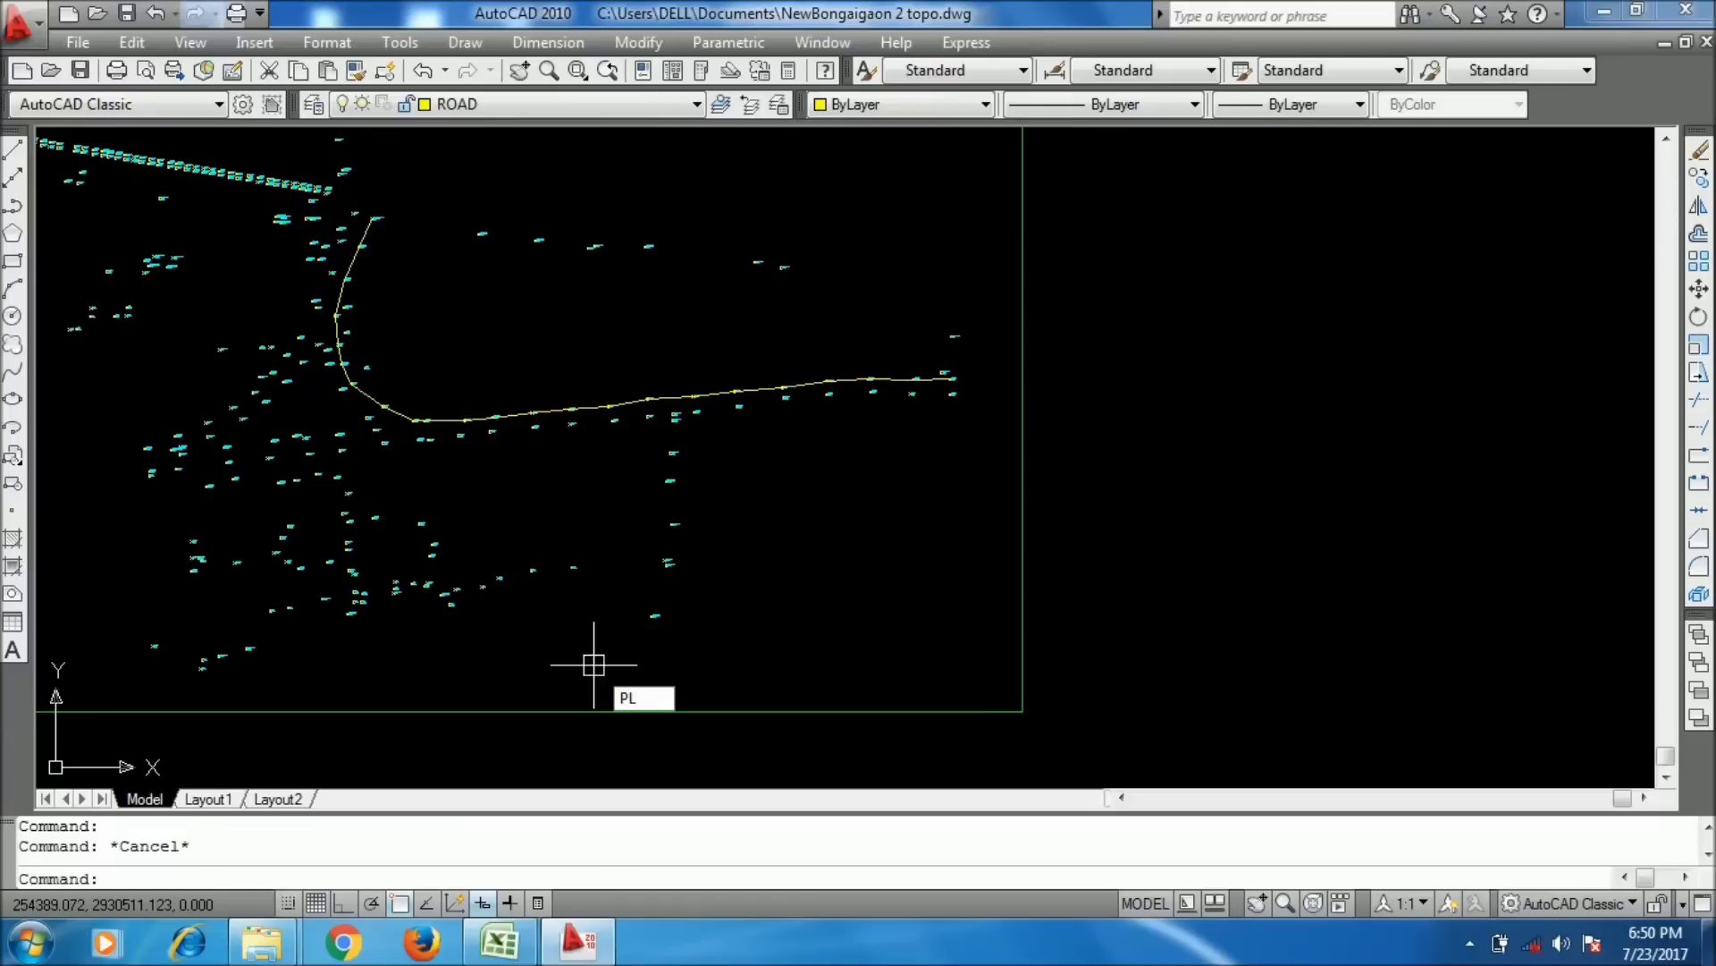
key(Return)
right_click(419, 850)
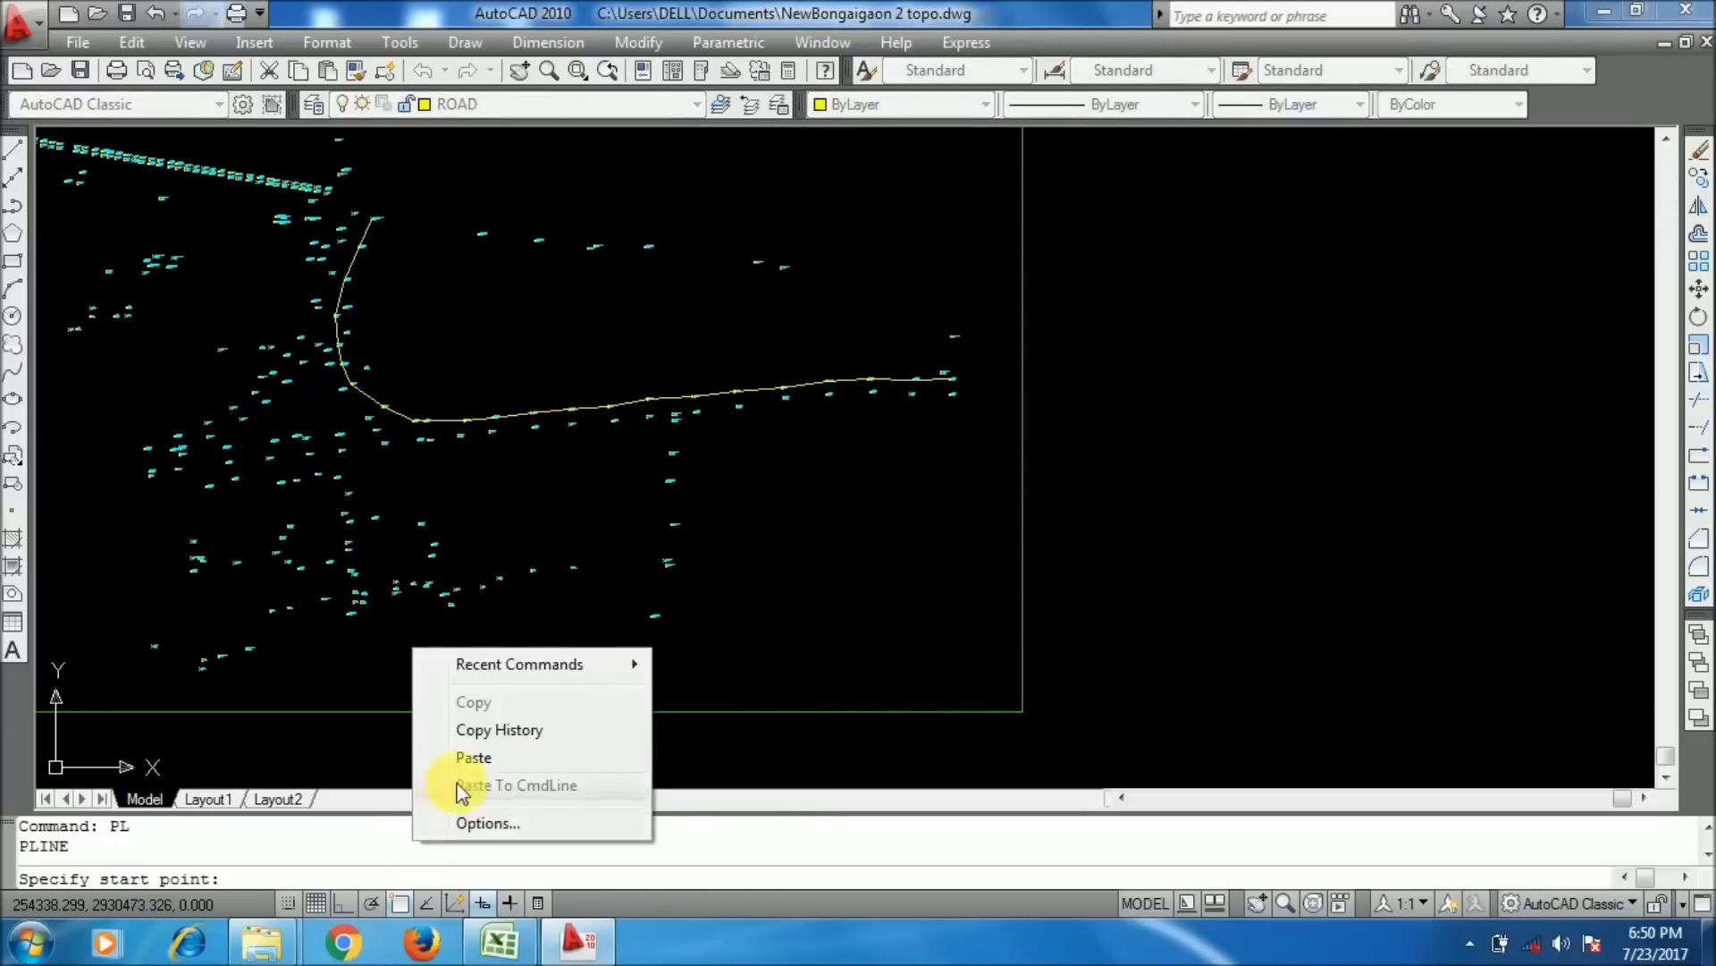
click(483, 784)
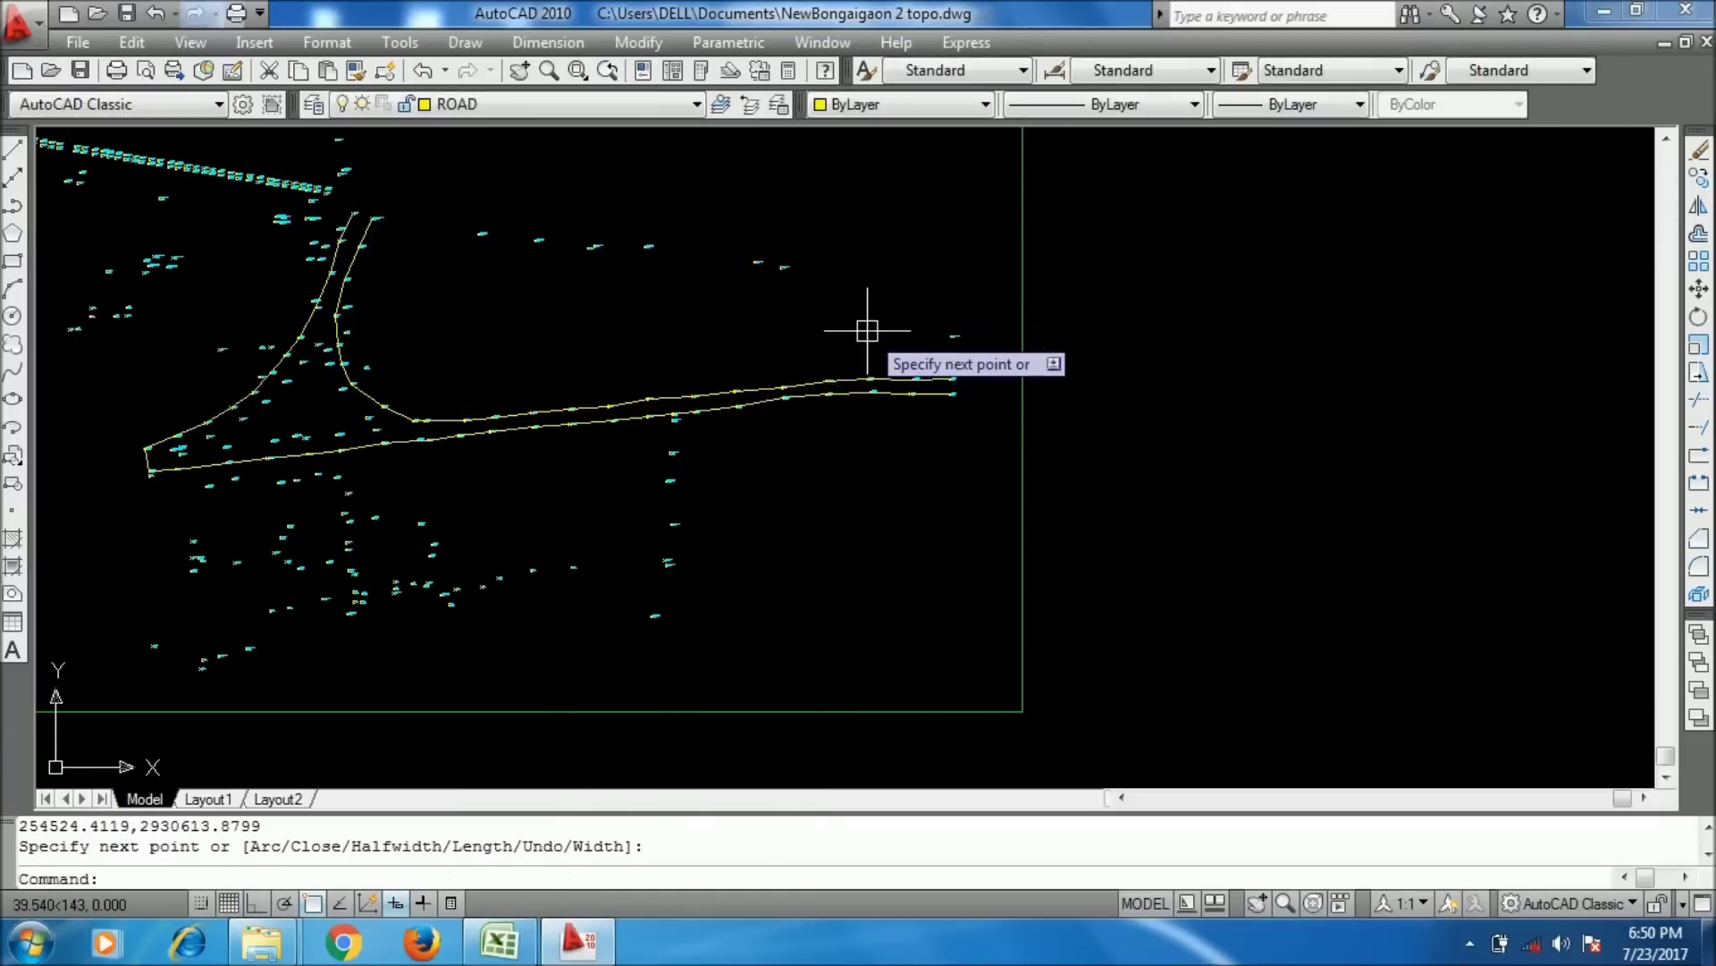
- Switch to the Excel workbook and copy the combined Easting,Northing values of all RD-CNTR points, cells F201 to F217
click(499, 939)
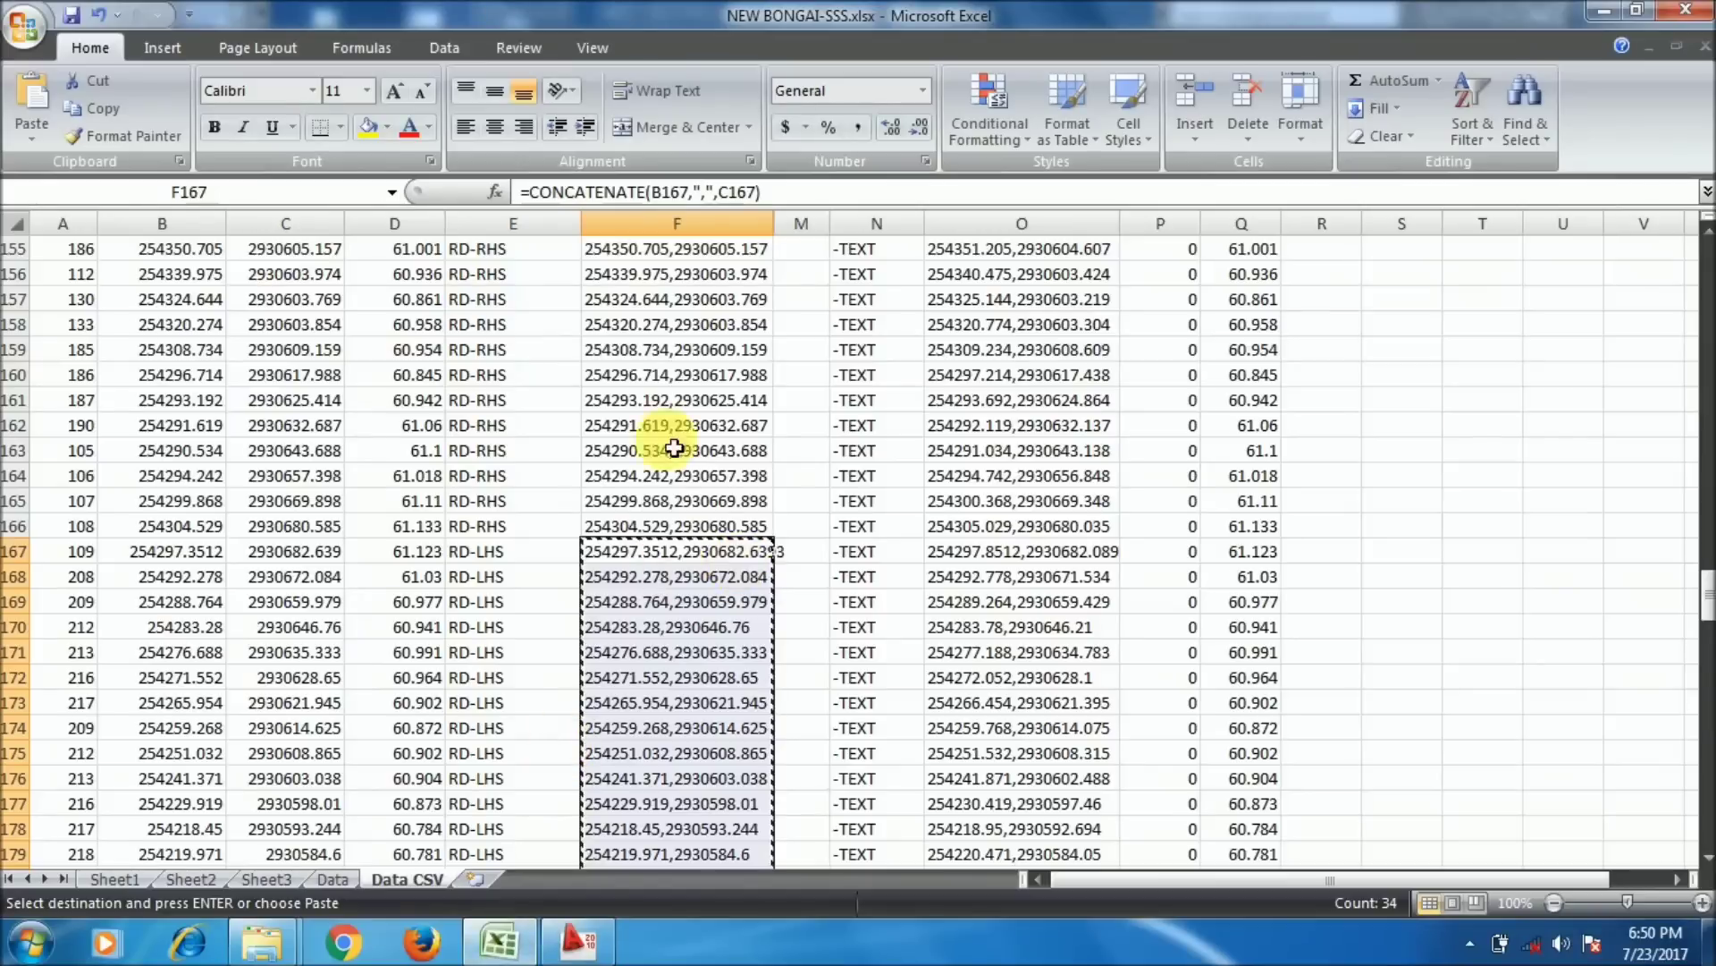
scroll(674, 448, down, 14)
drag(651, 349, 642, 751)
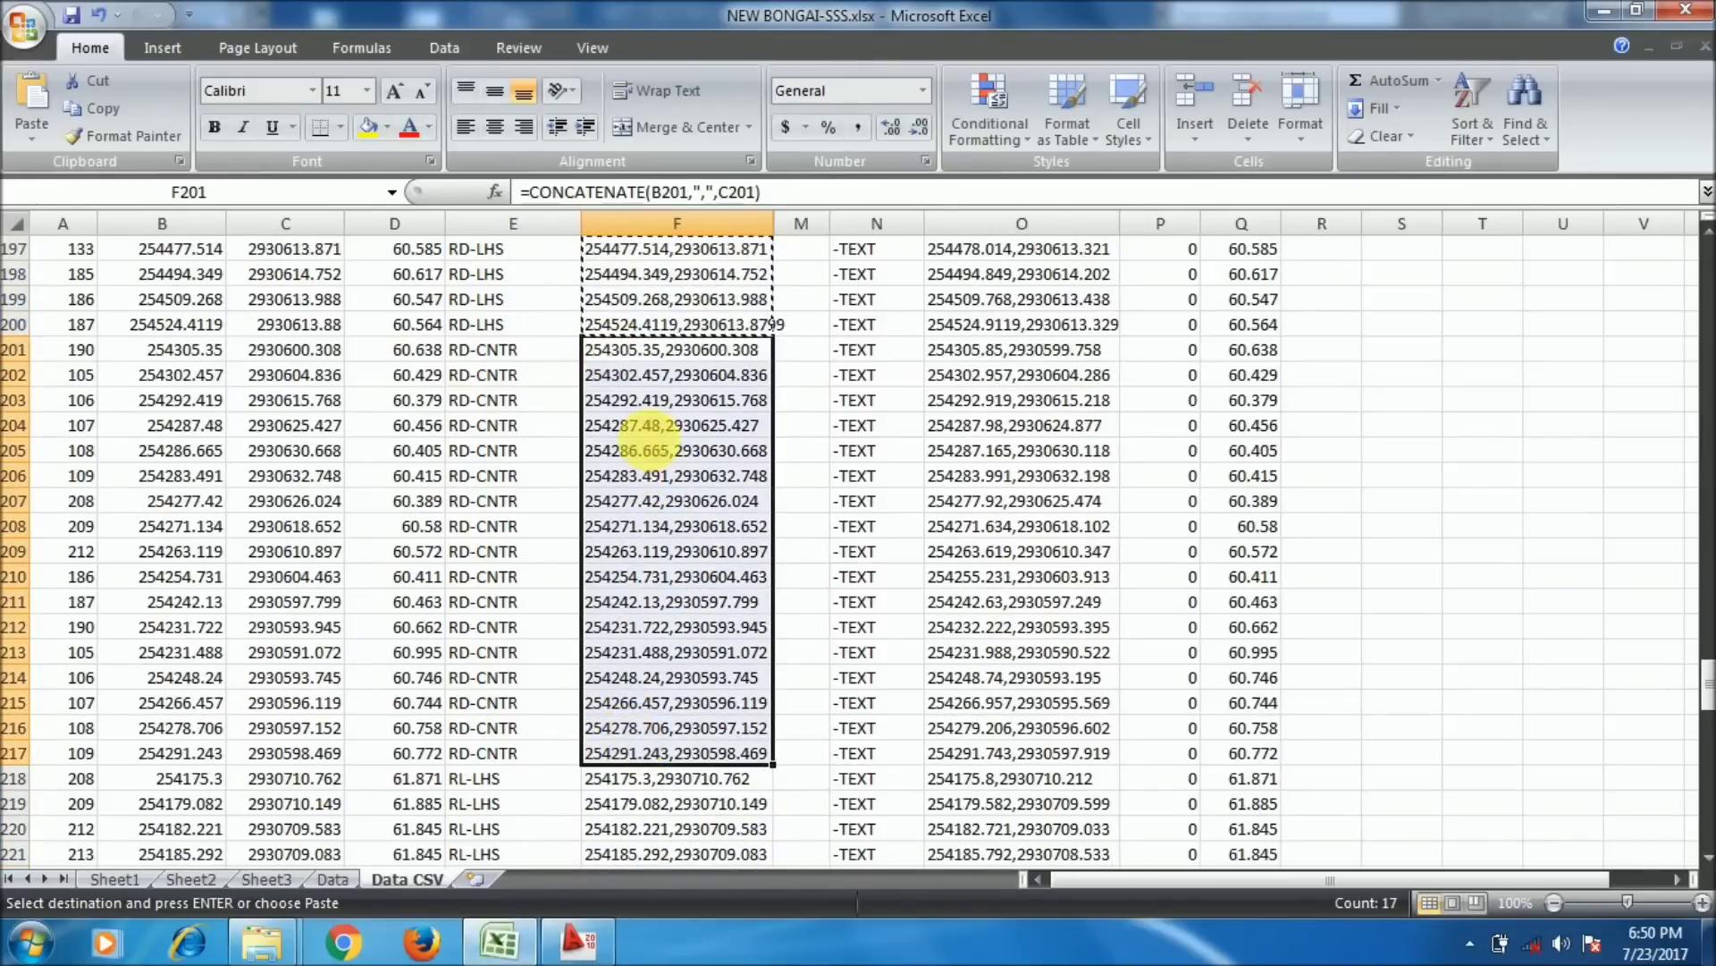
right_click(646, 438)
click(697, 501)
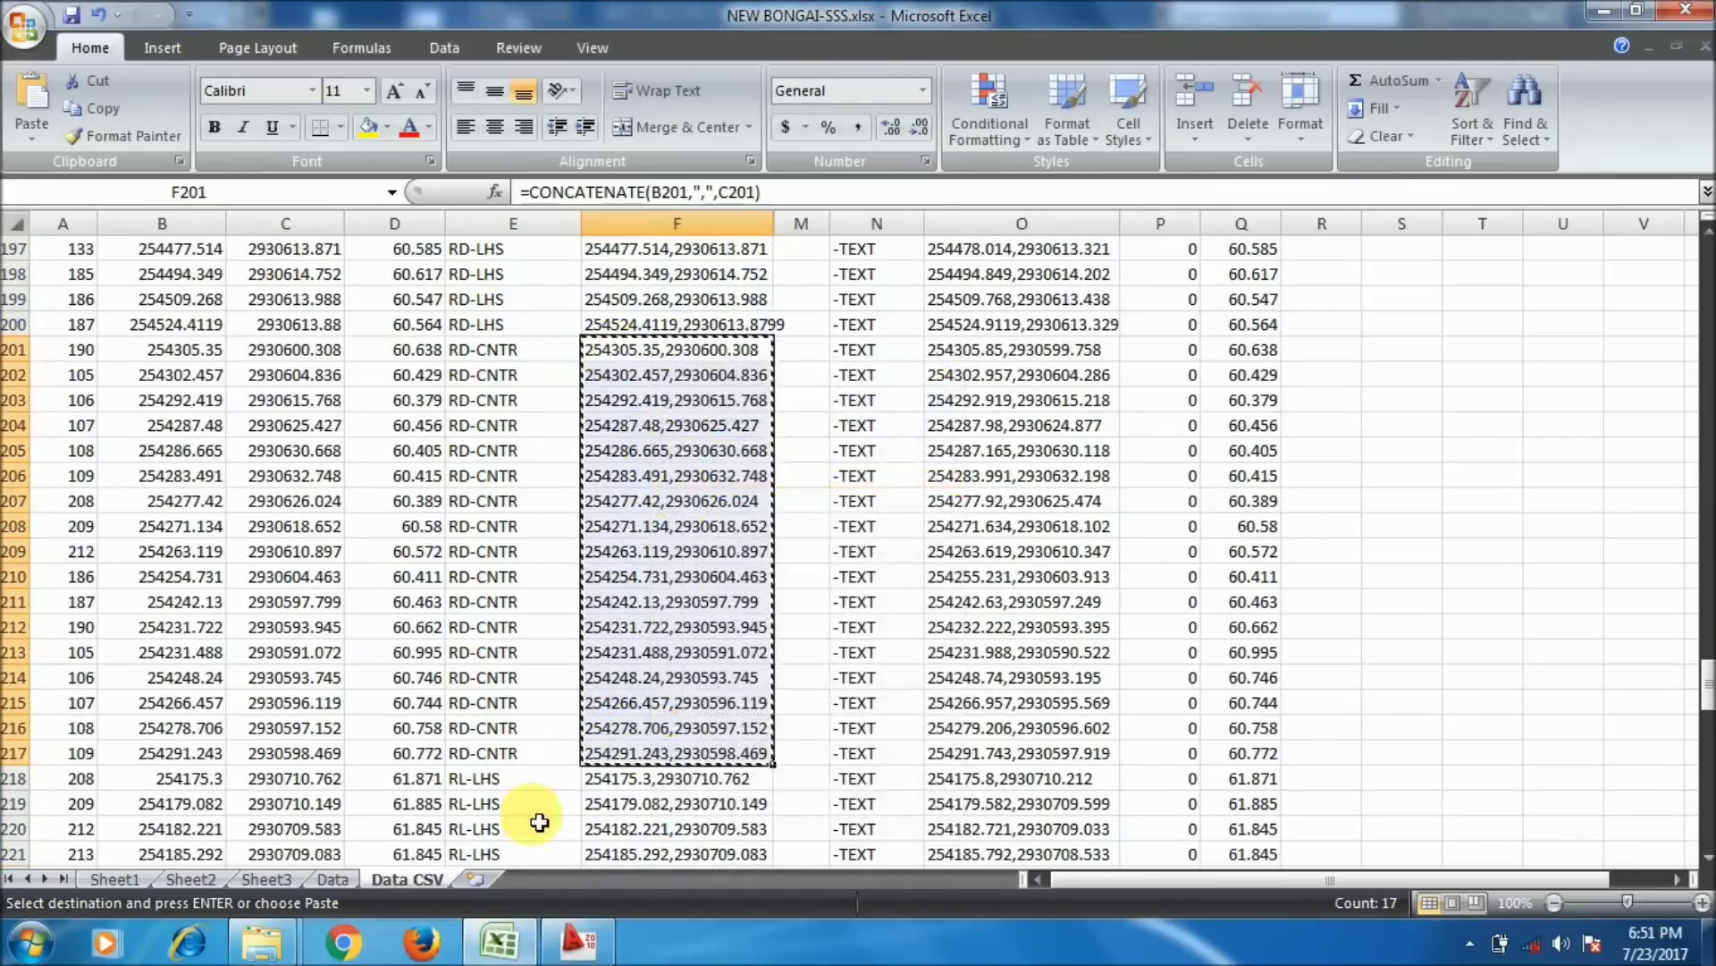
- Switch to AutoCAD and draw a PLINE through the pasted RD-CNTR coordinates, closing it back to its first point
click(579, 944)
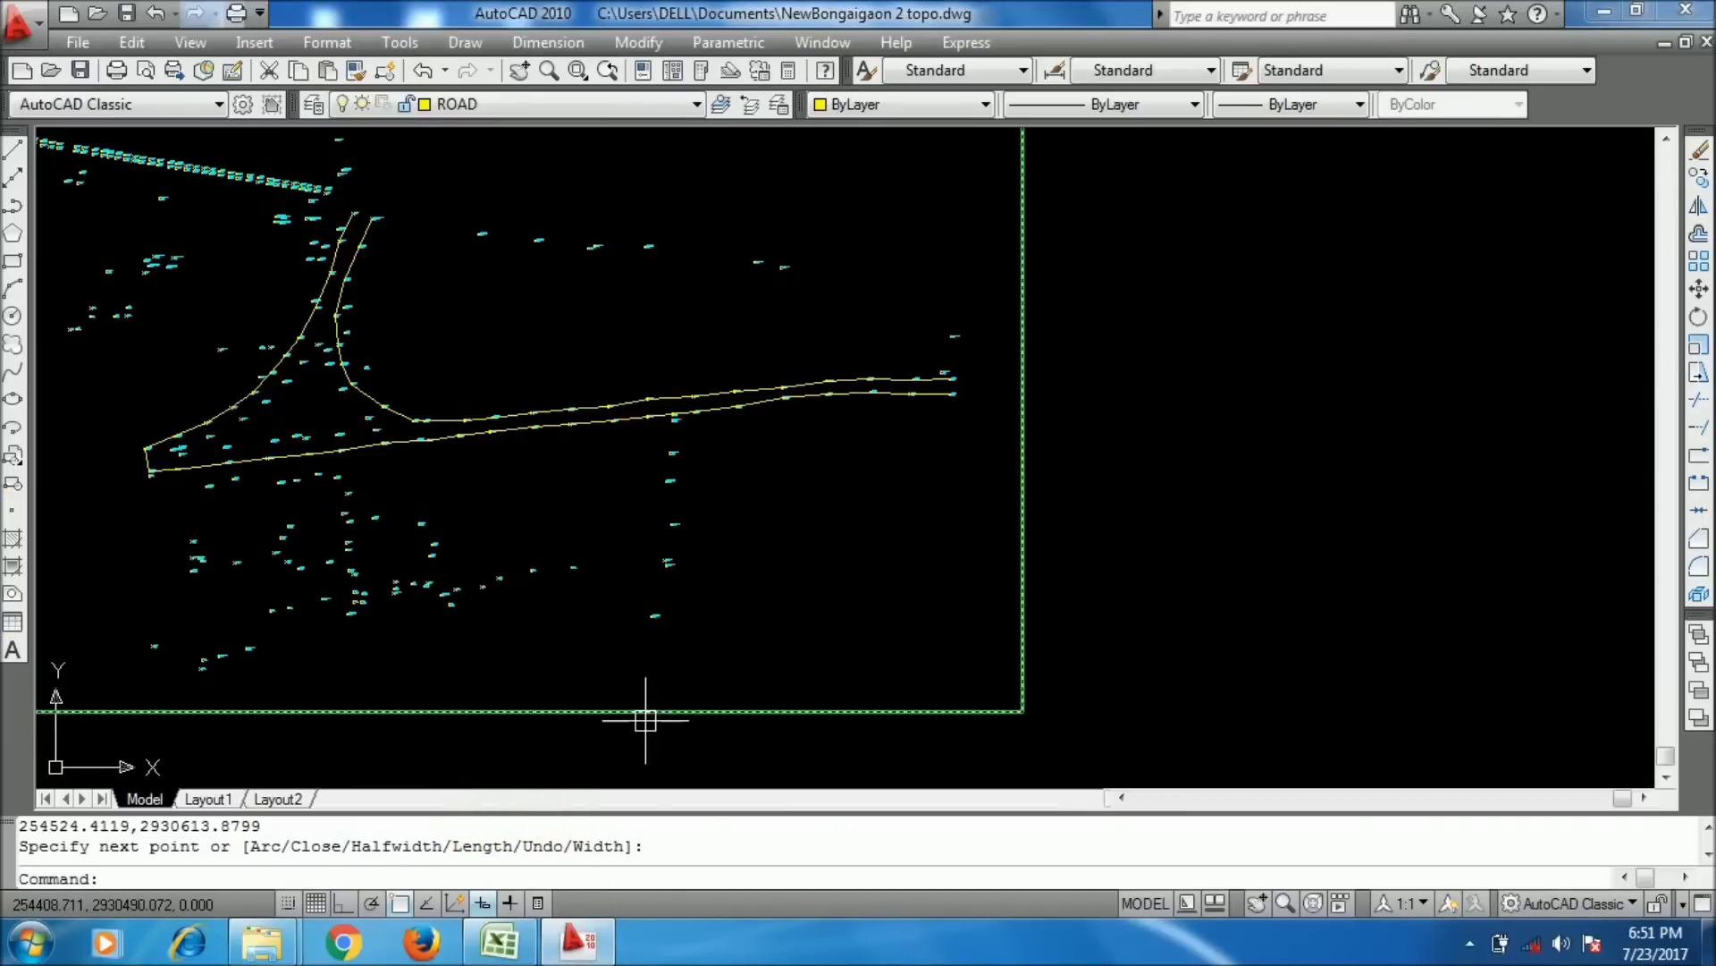
text(PL)
key(Return)
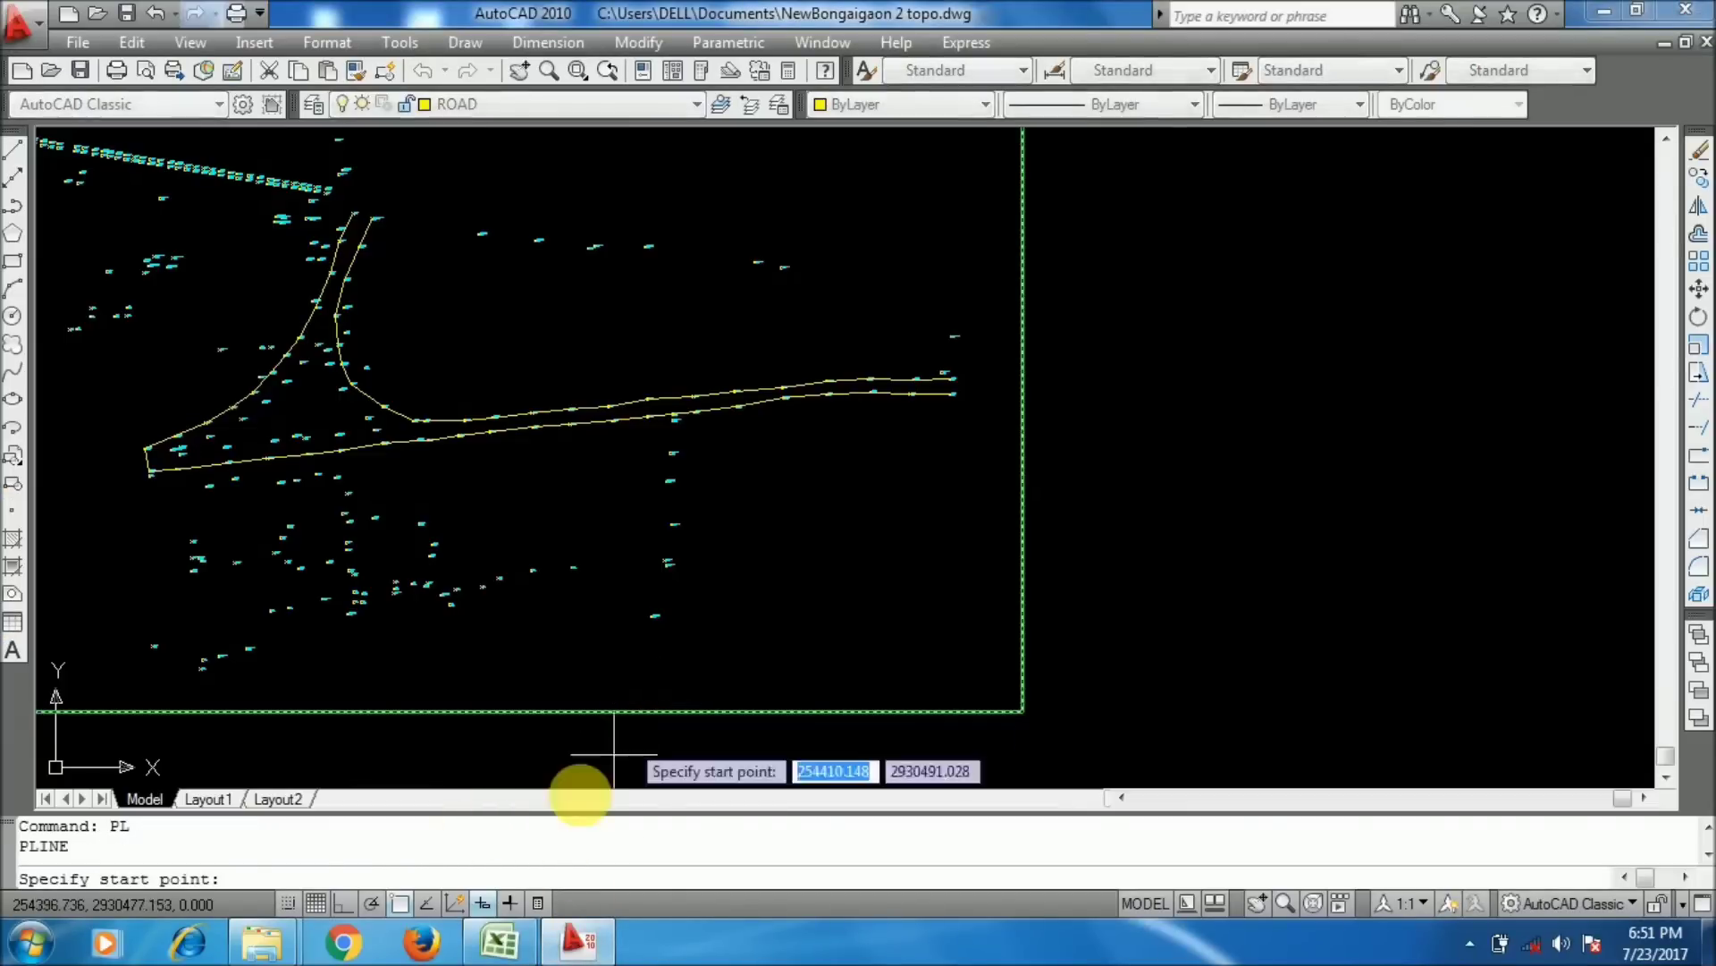
right_click(490, 843)
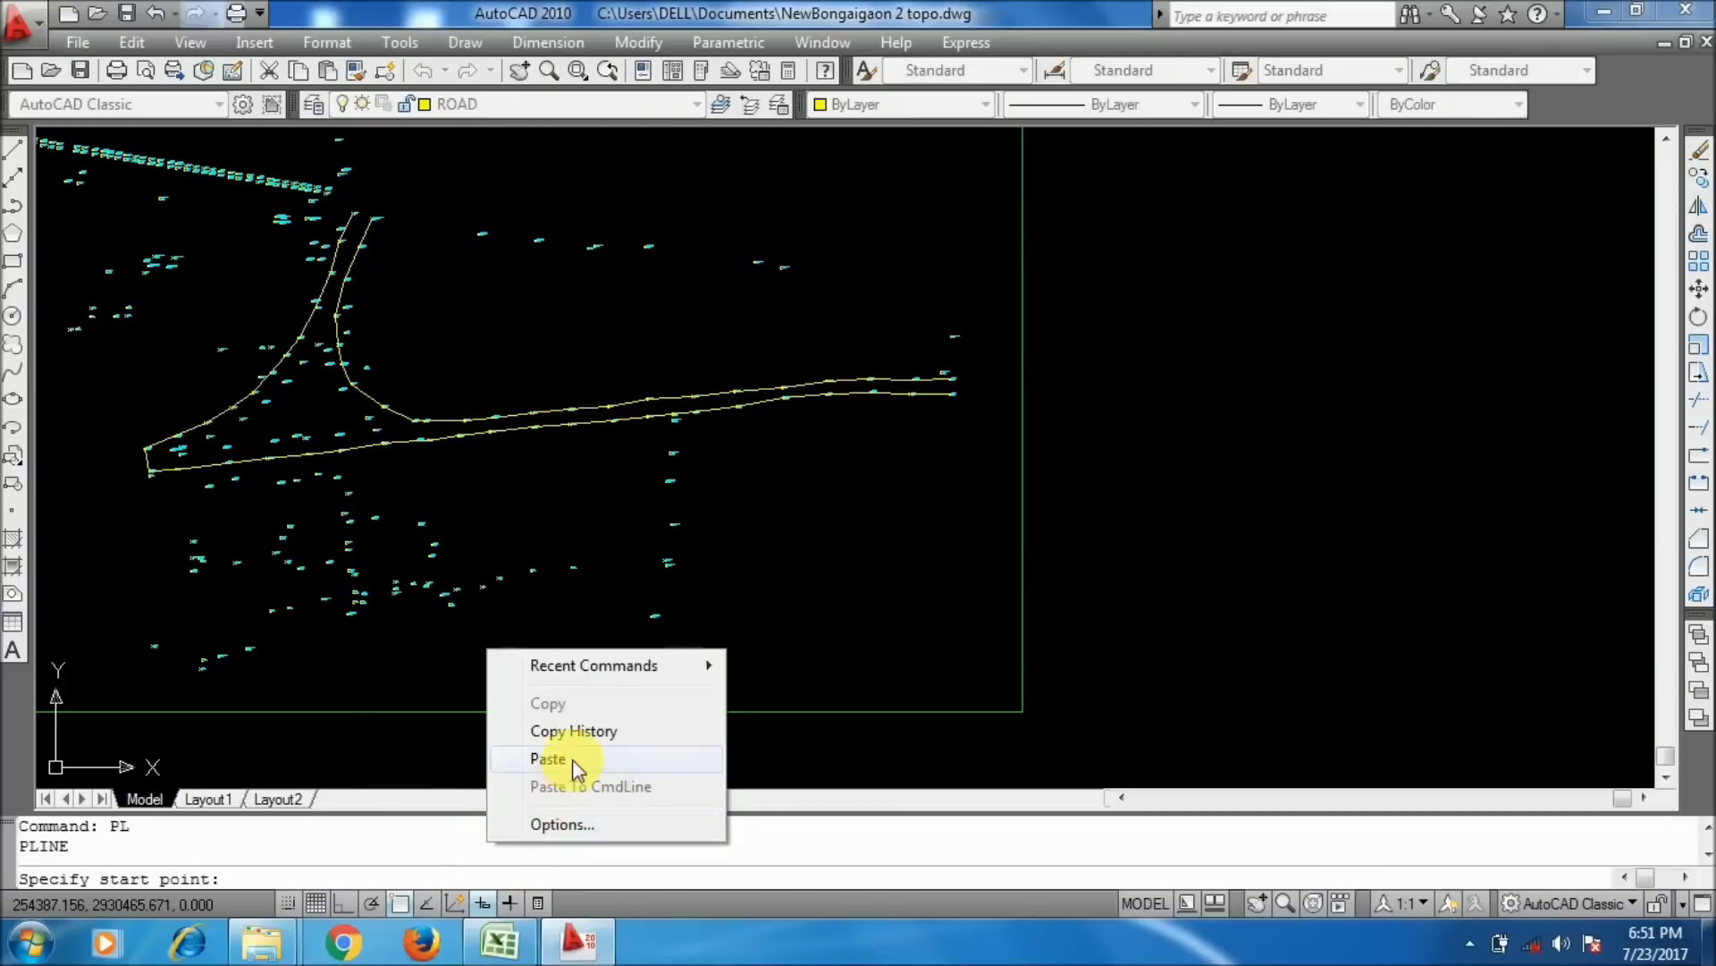
click(579, 758)
scroll(349, 411, up, 5)
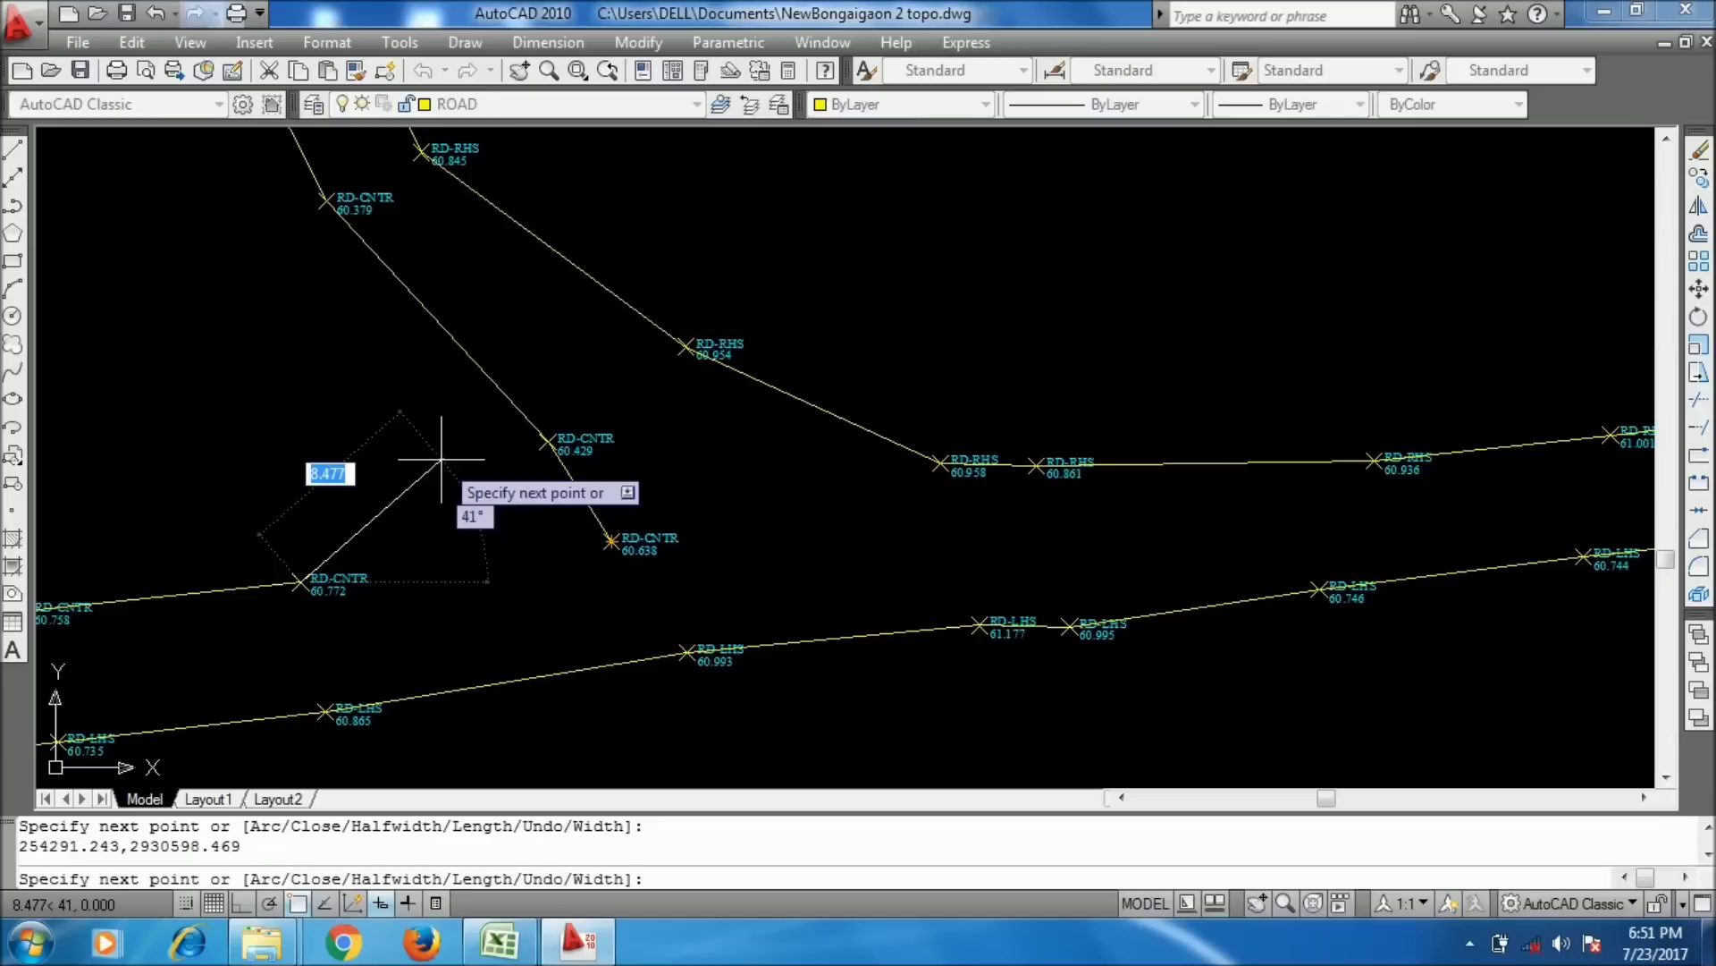
text(CLO)
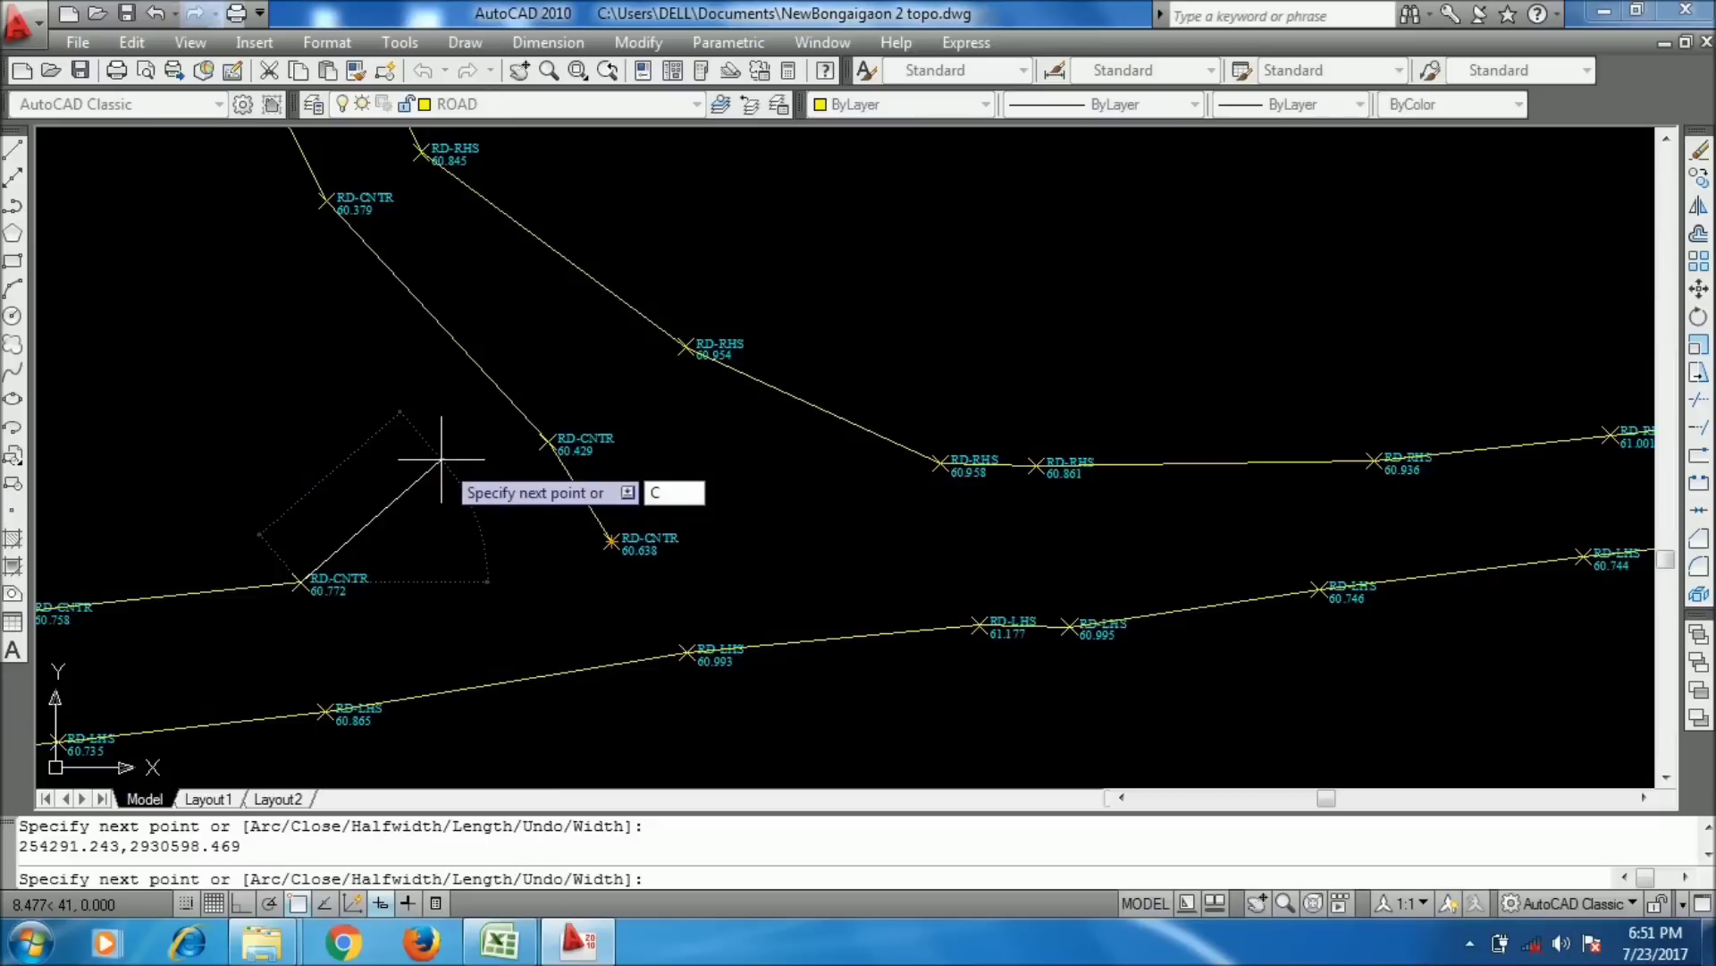
key(Return)
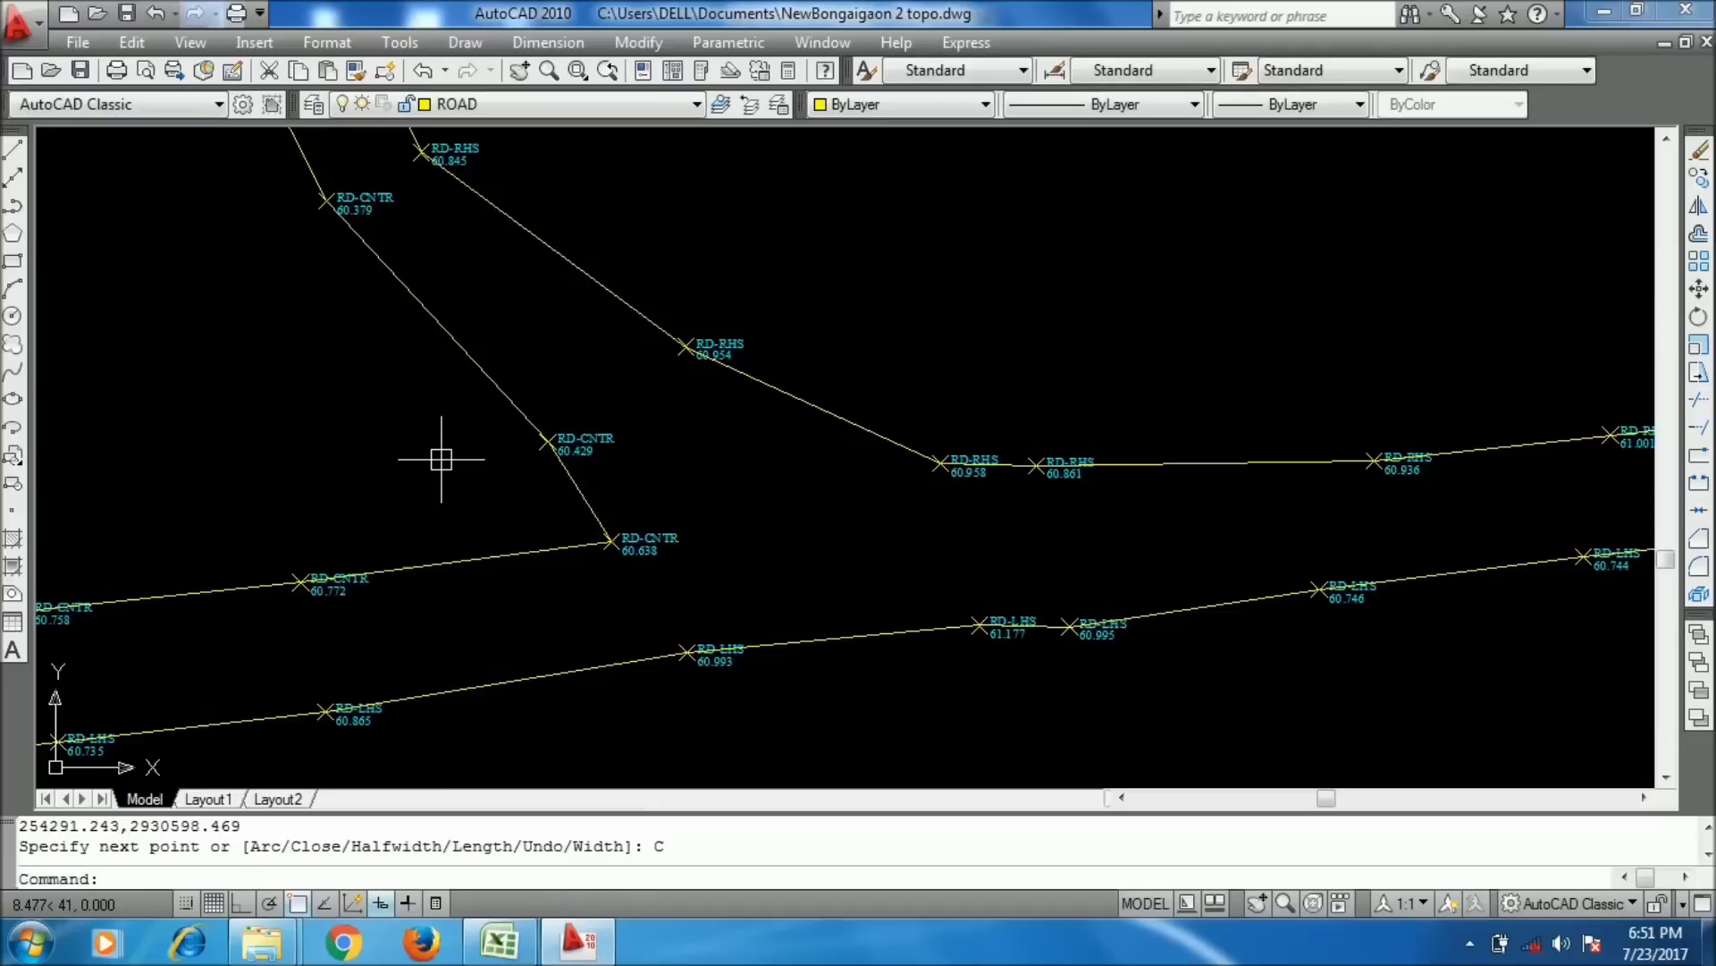
- Save the drawing with the road edge and centre polylines
scroll(548, 433, down, 5)
middle_drag(562, 400, 575, 441)
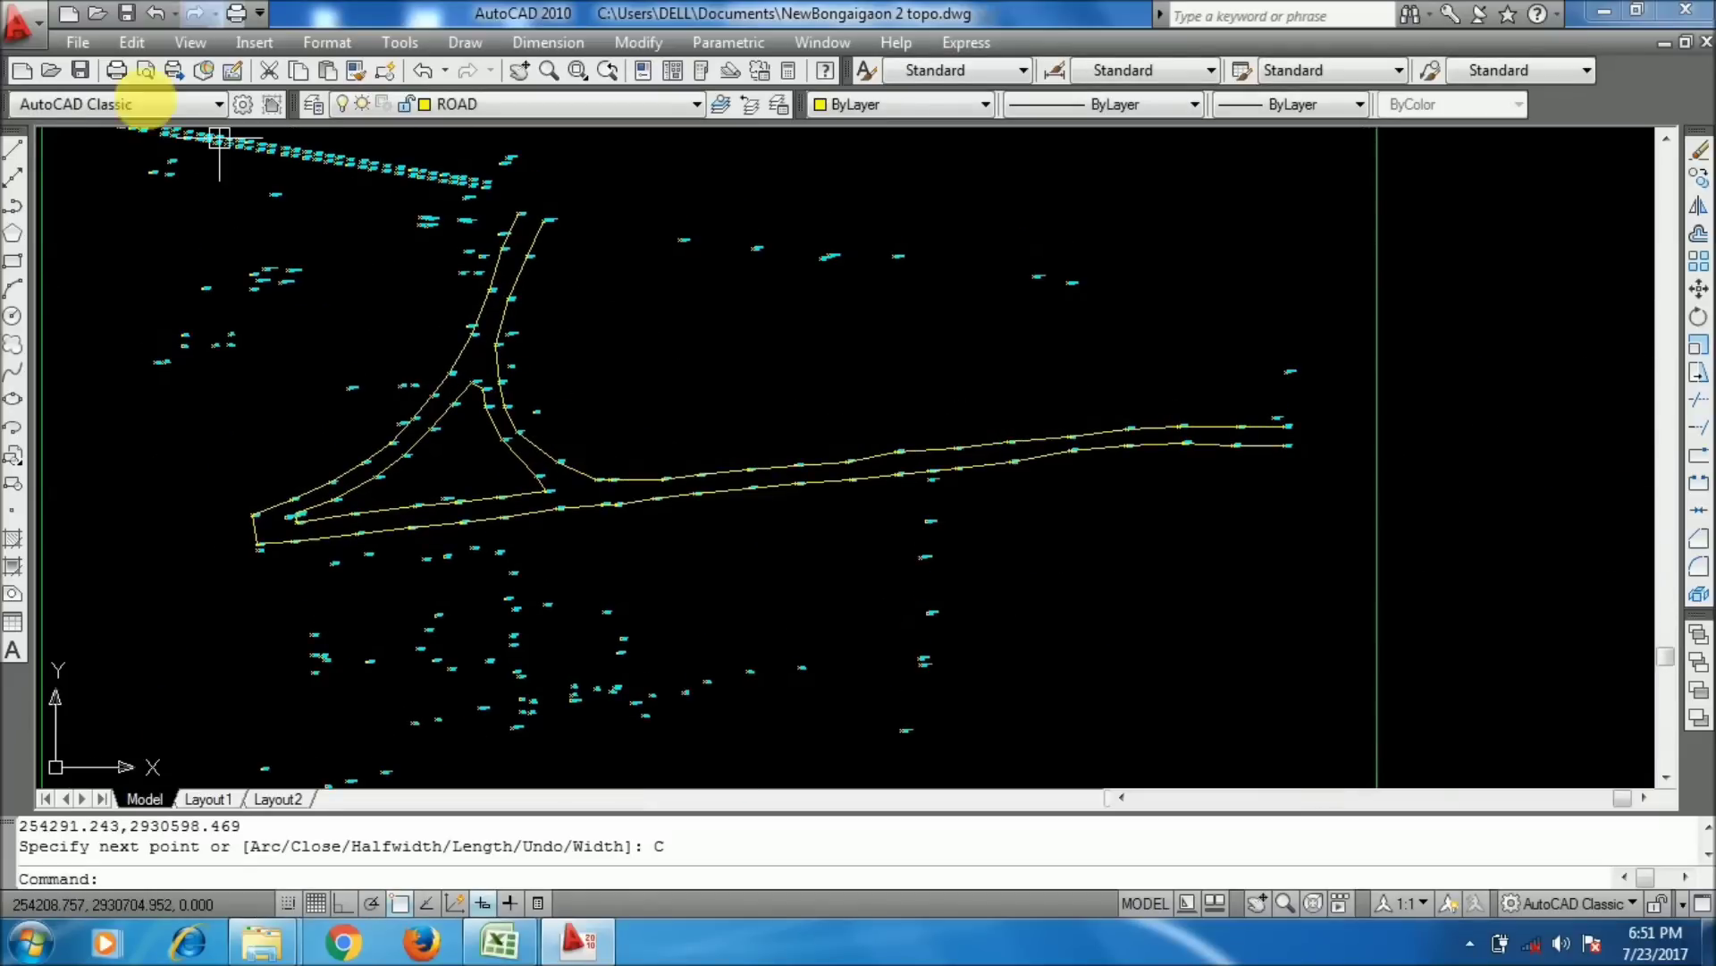
click(80, 70)
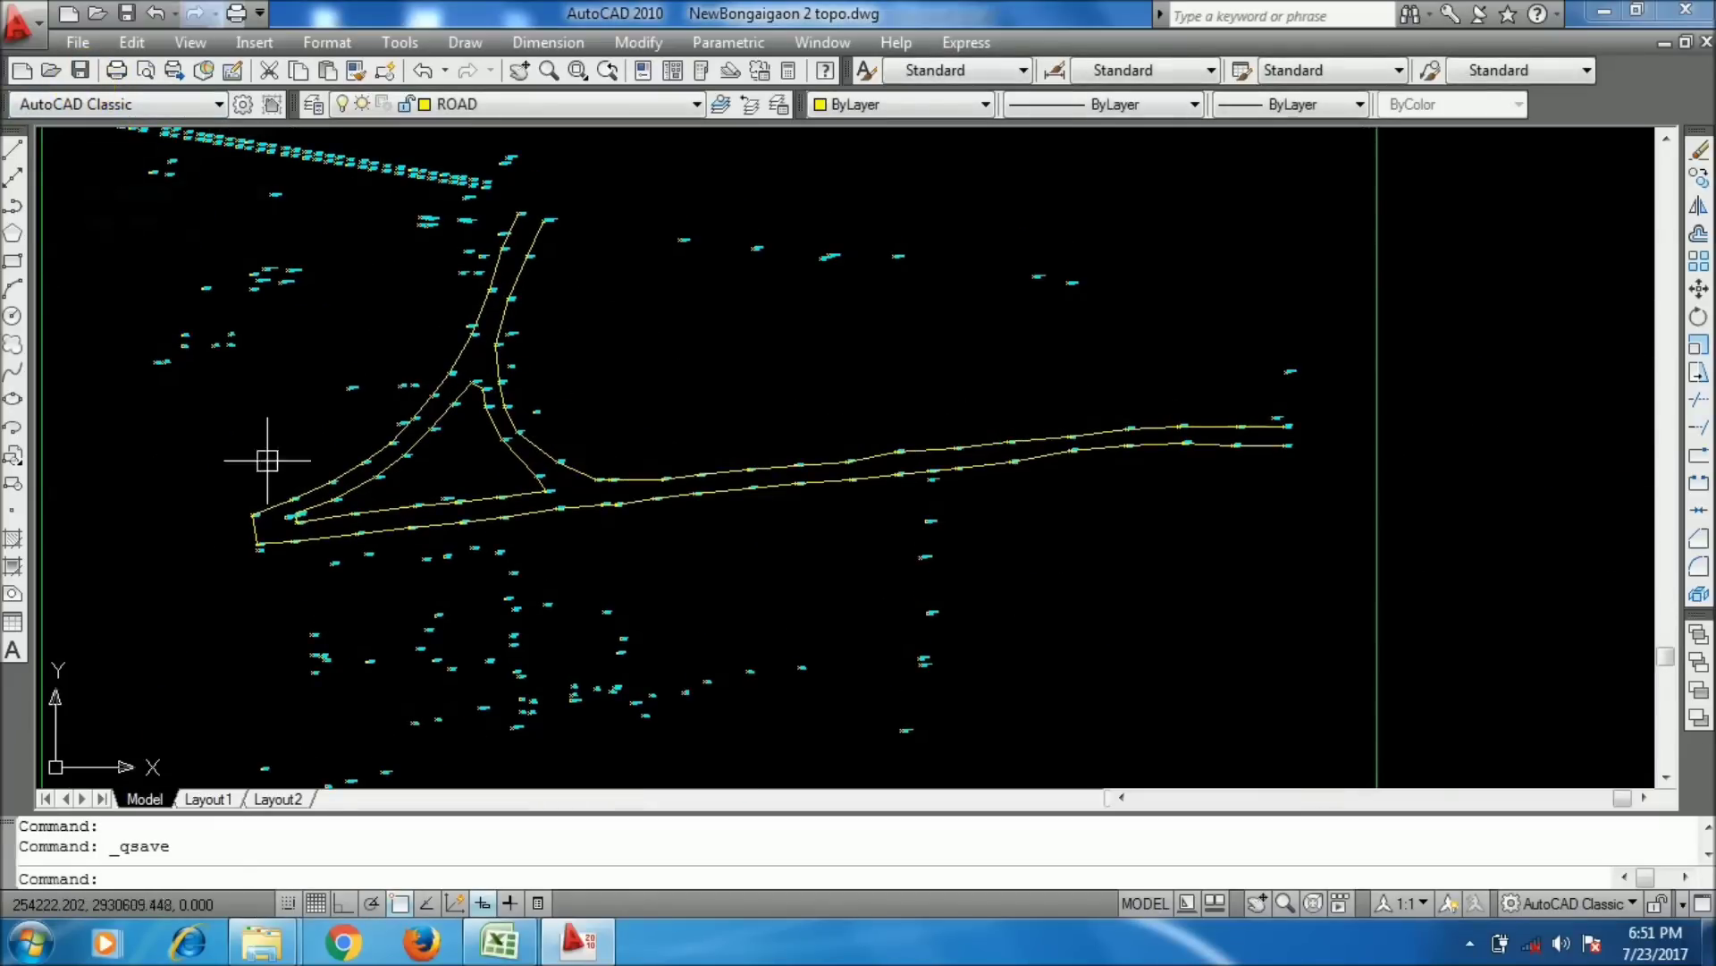
- Select the road edge and centre polylines to check their vertices against the survey points around the junction, and clear the selection
middle_drag(518, 368, 591, 395)
scroll(574, 287, up, 3)
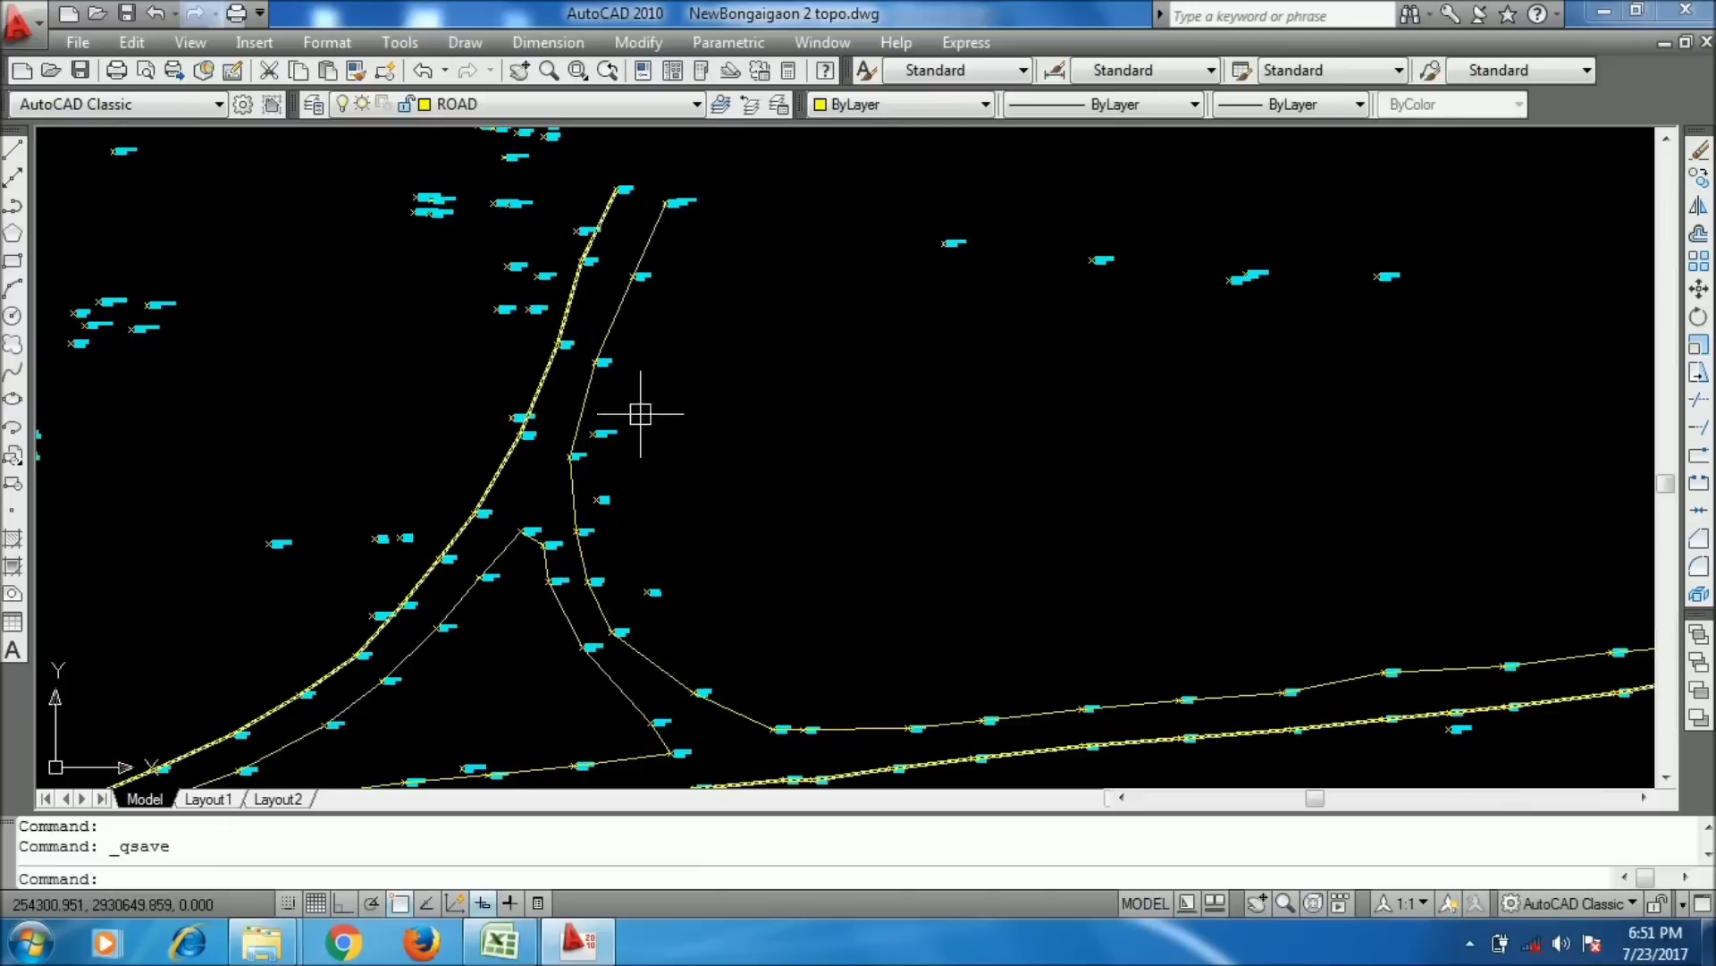
scroll(739, 500, down, 4)
scroll(773, 537, up, 4)
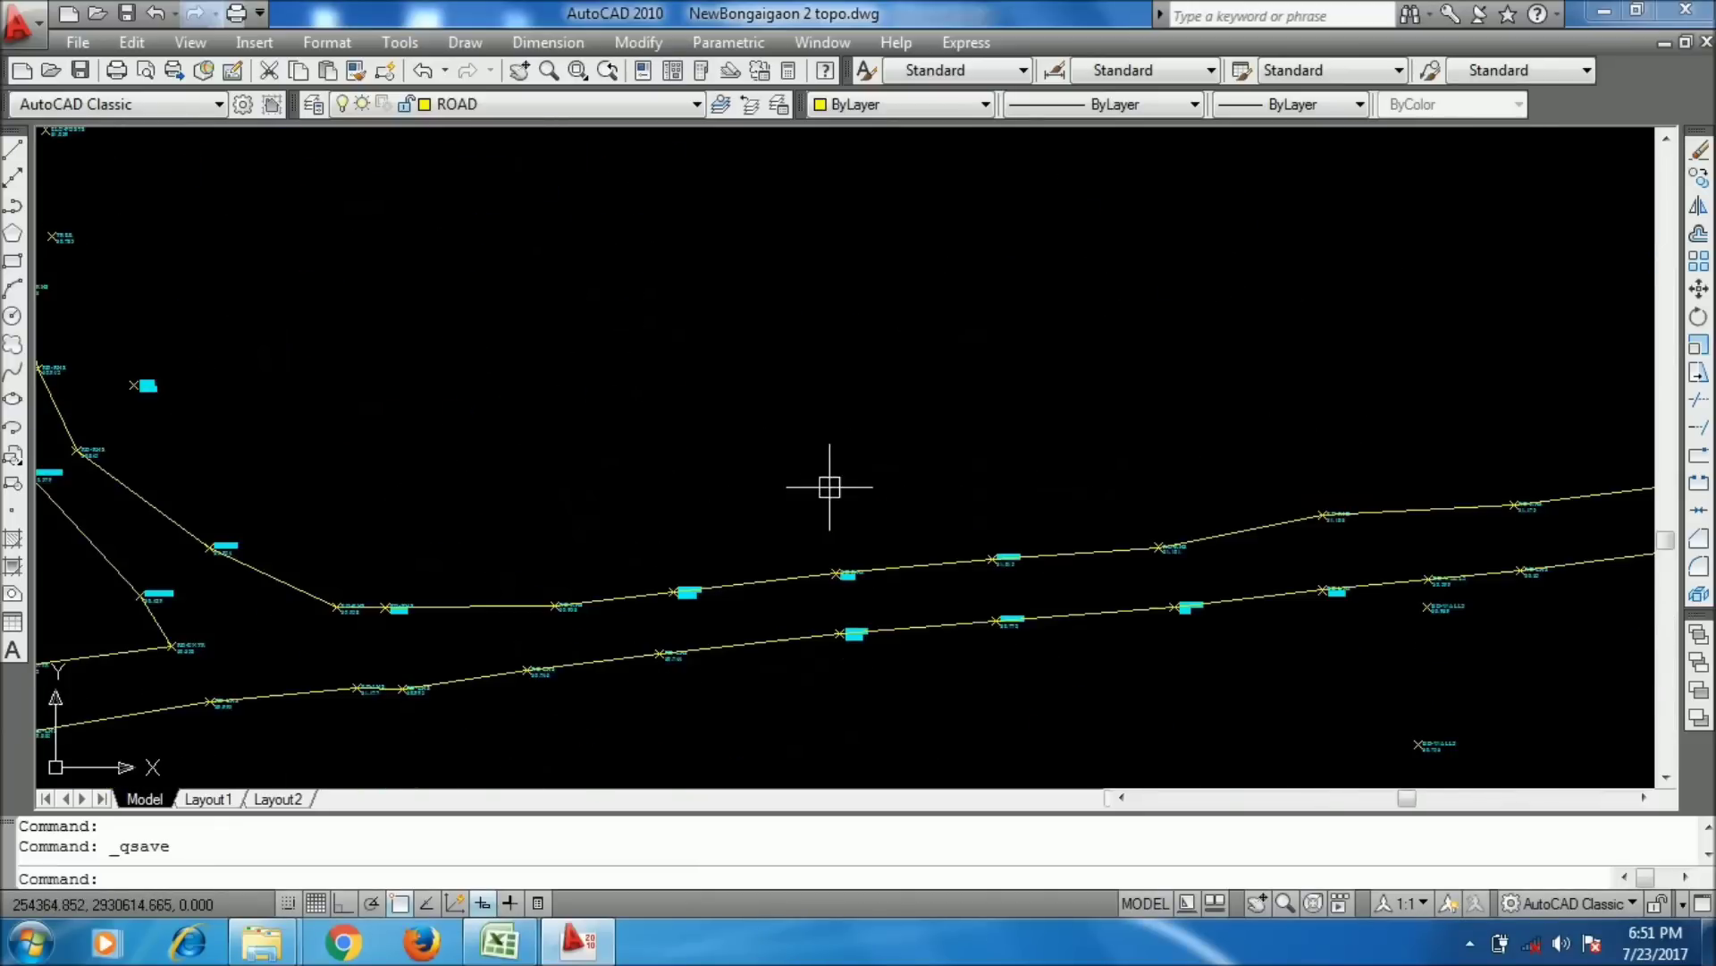
click(771, 580)
click(810, 699)
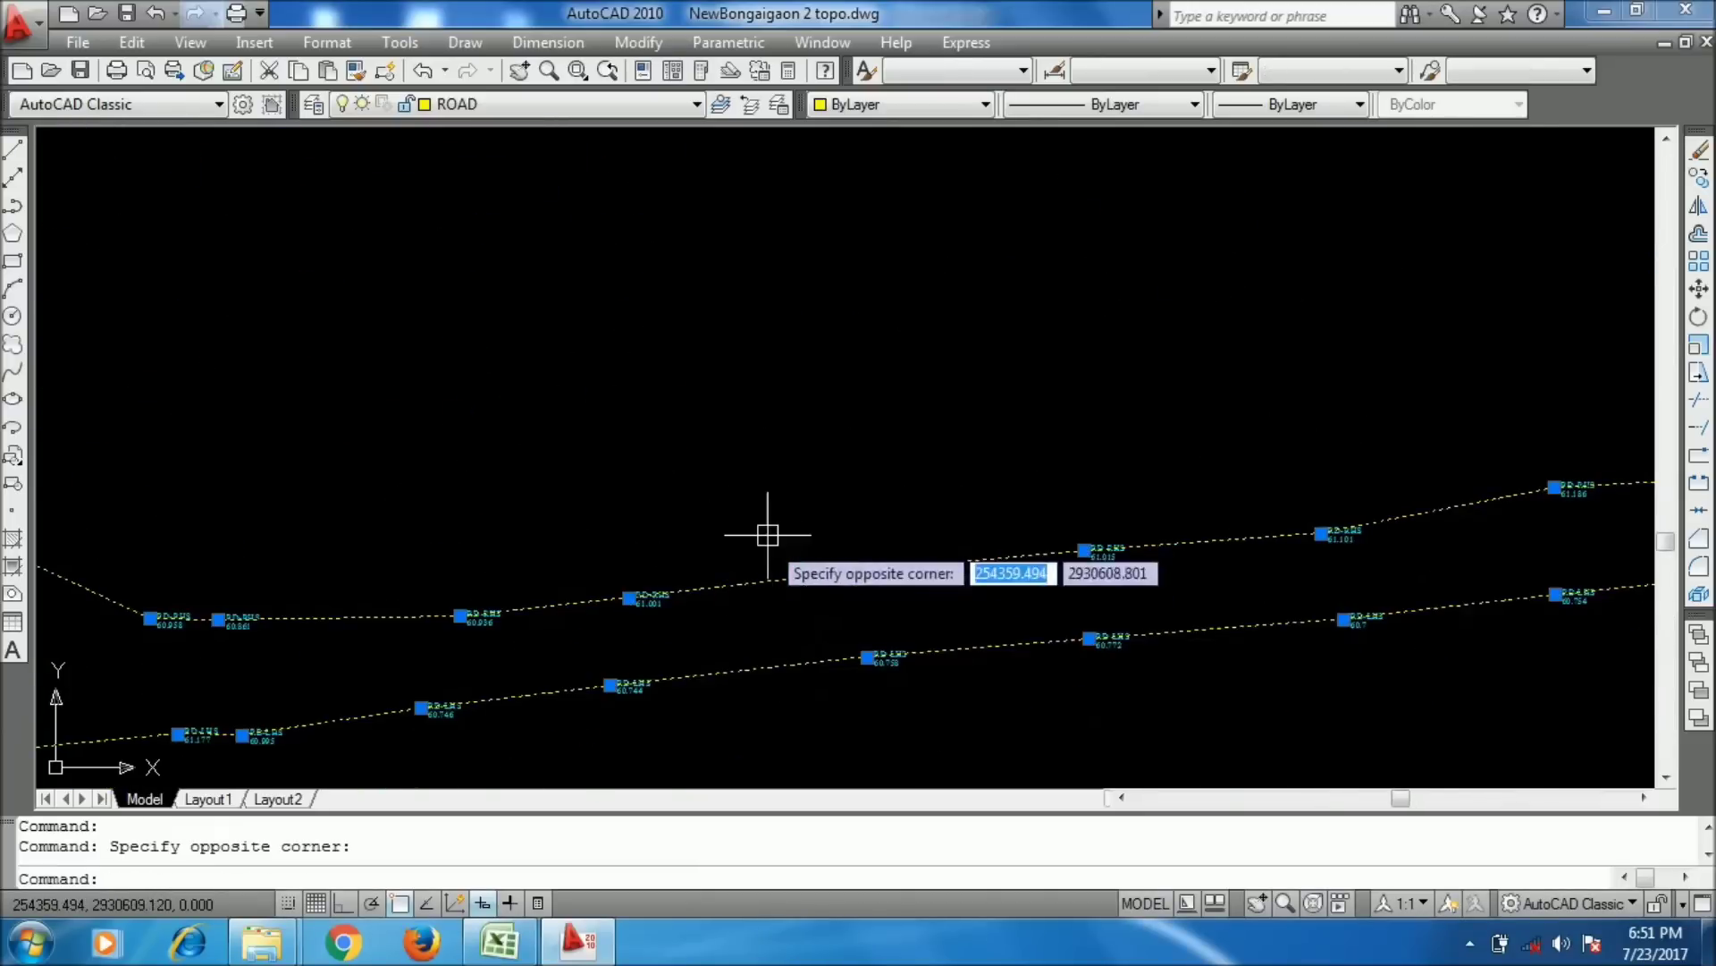
scroll(659, 555, down, 3)
scroll(529, 498, up, 2)
click(573, 523)
scroll(573, 523, up, 6)
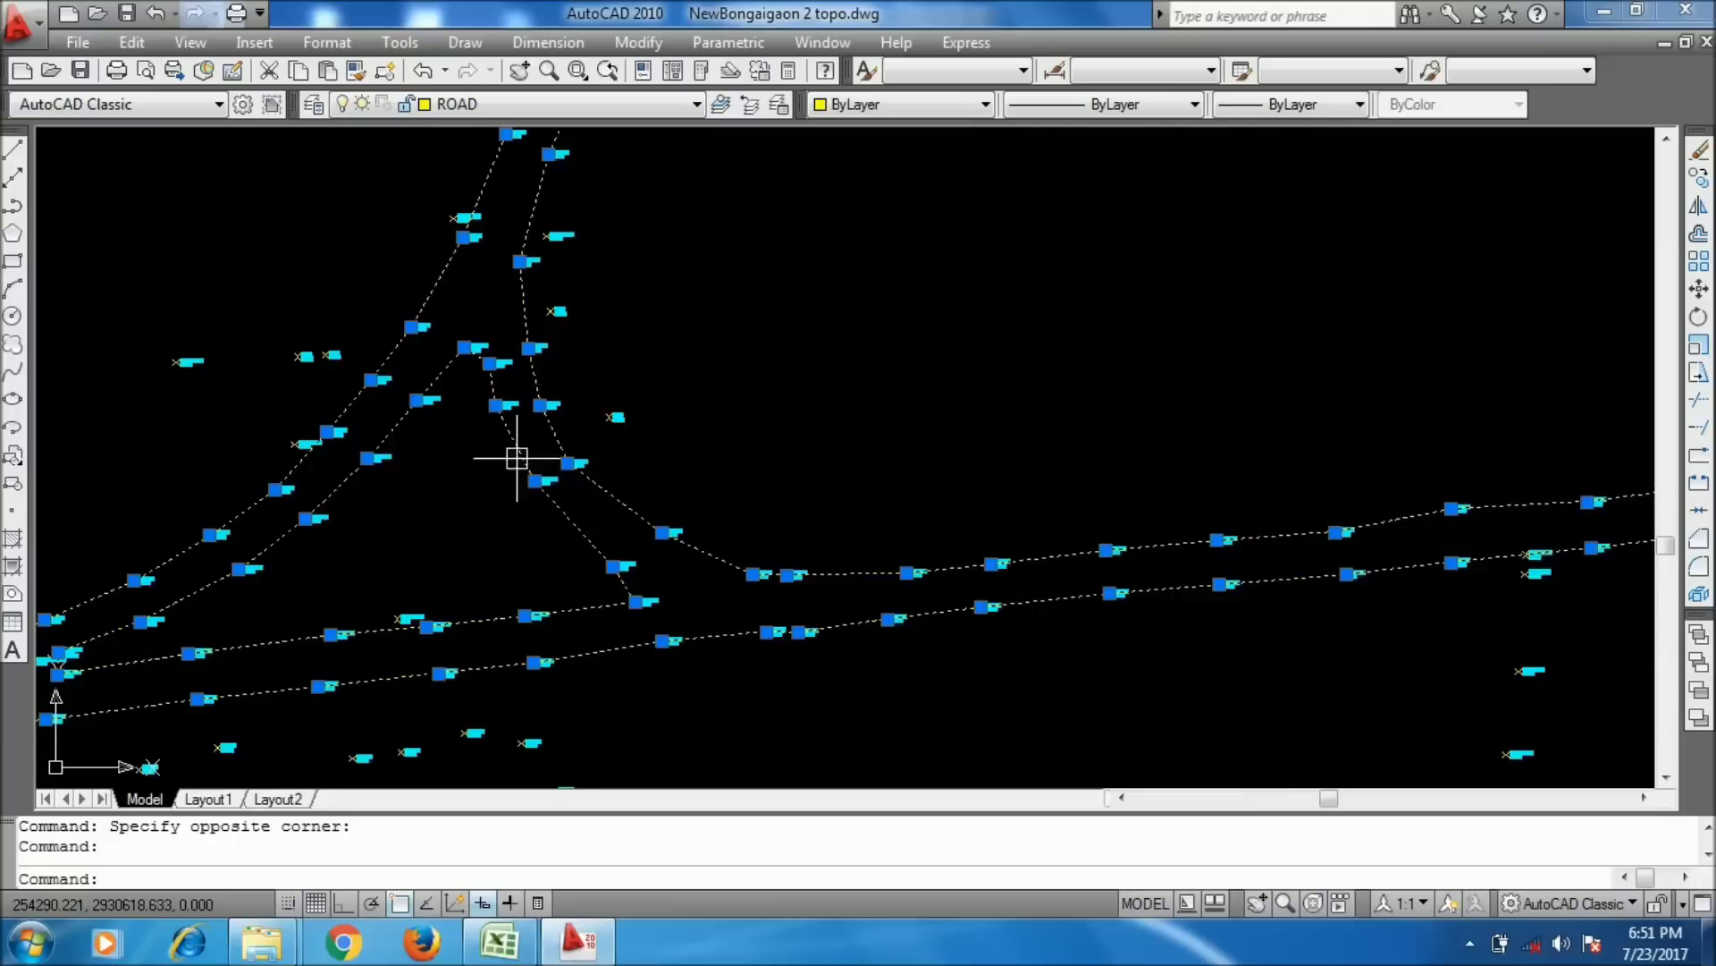
scroll(508, 336, down, 5)
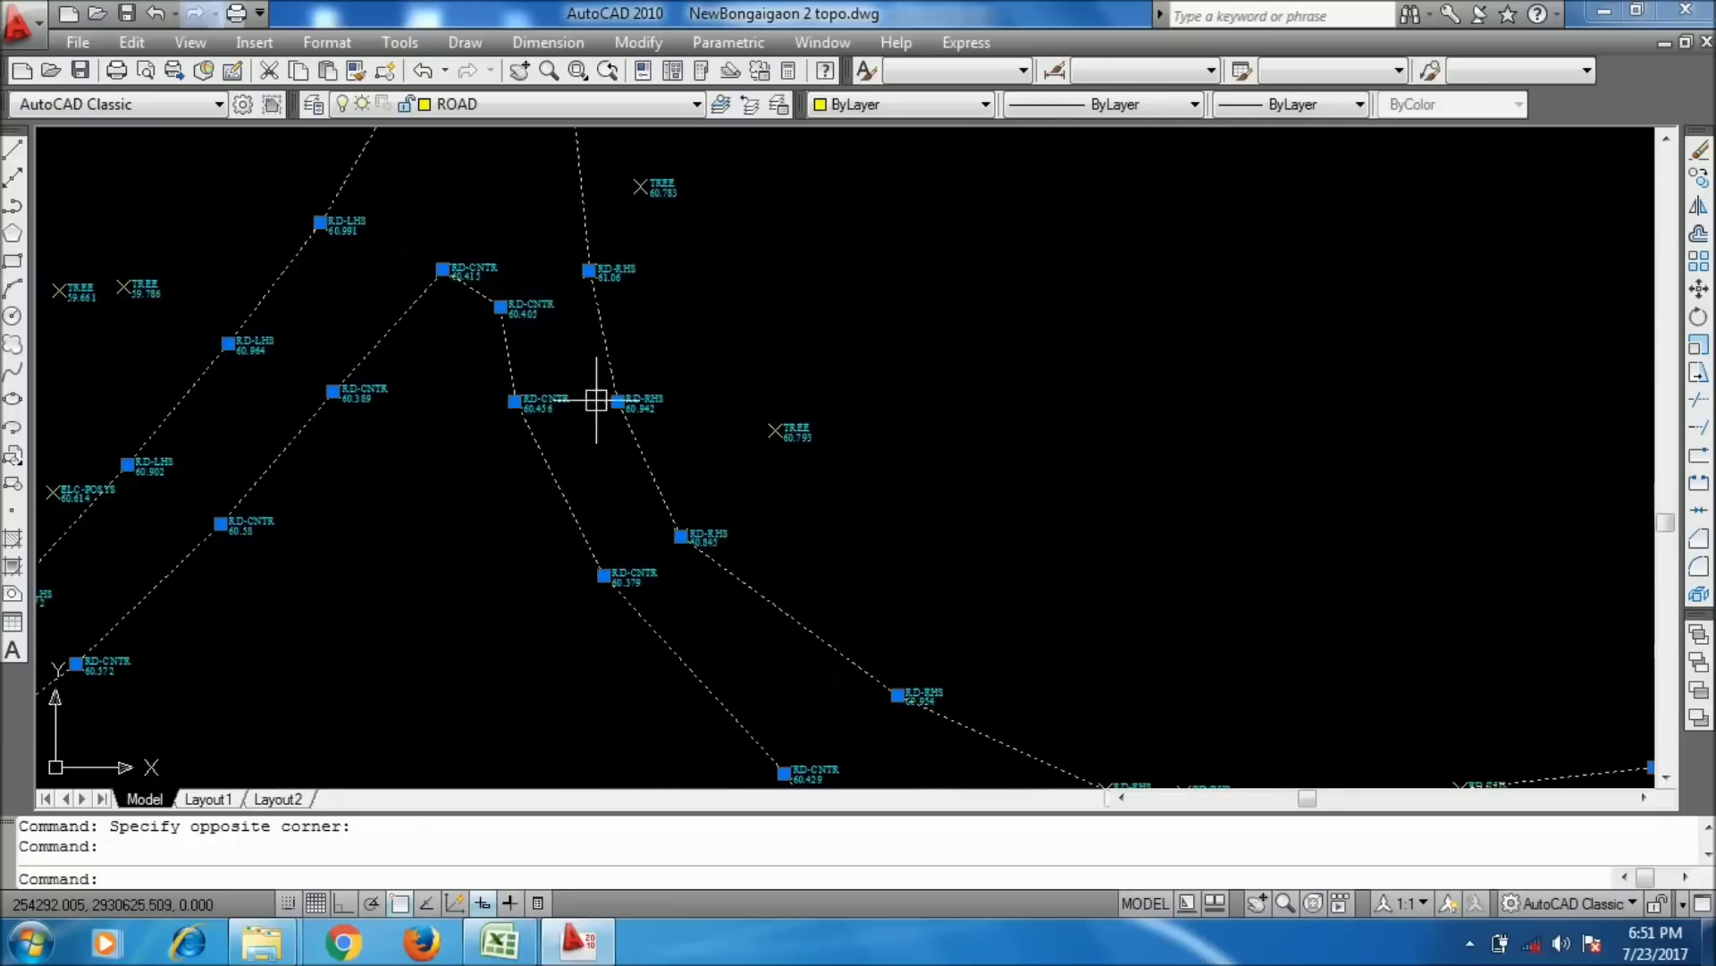
key(Escape)
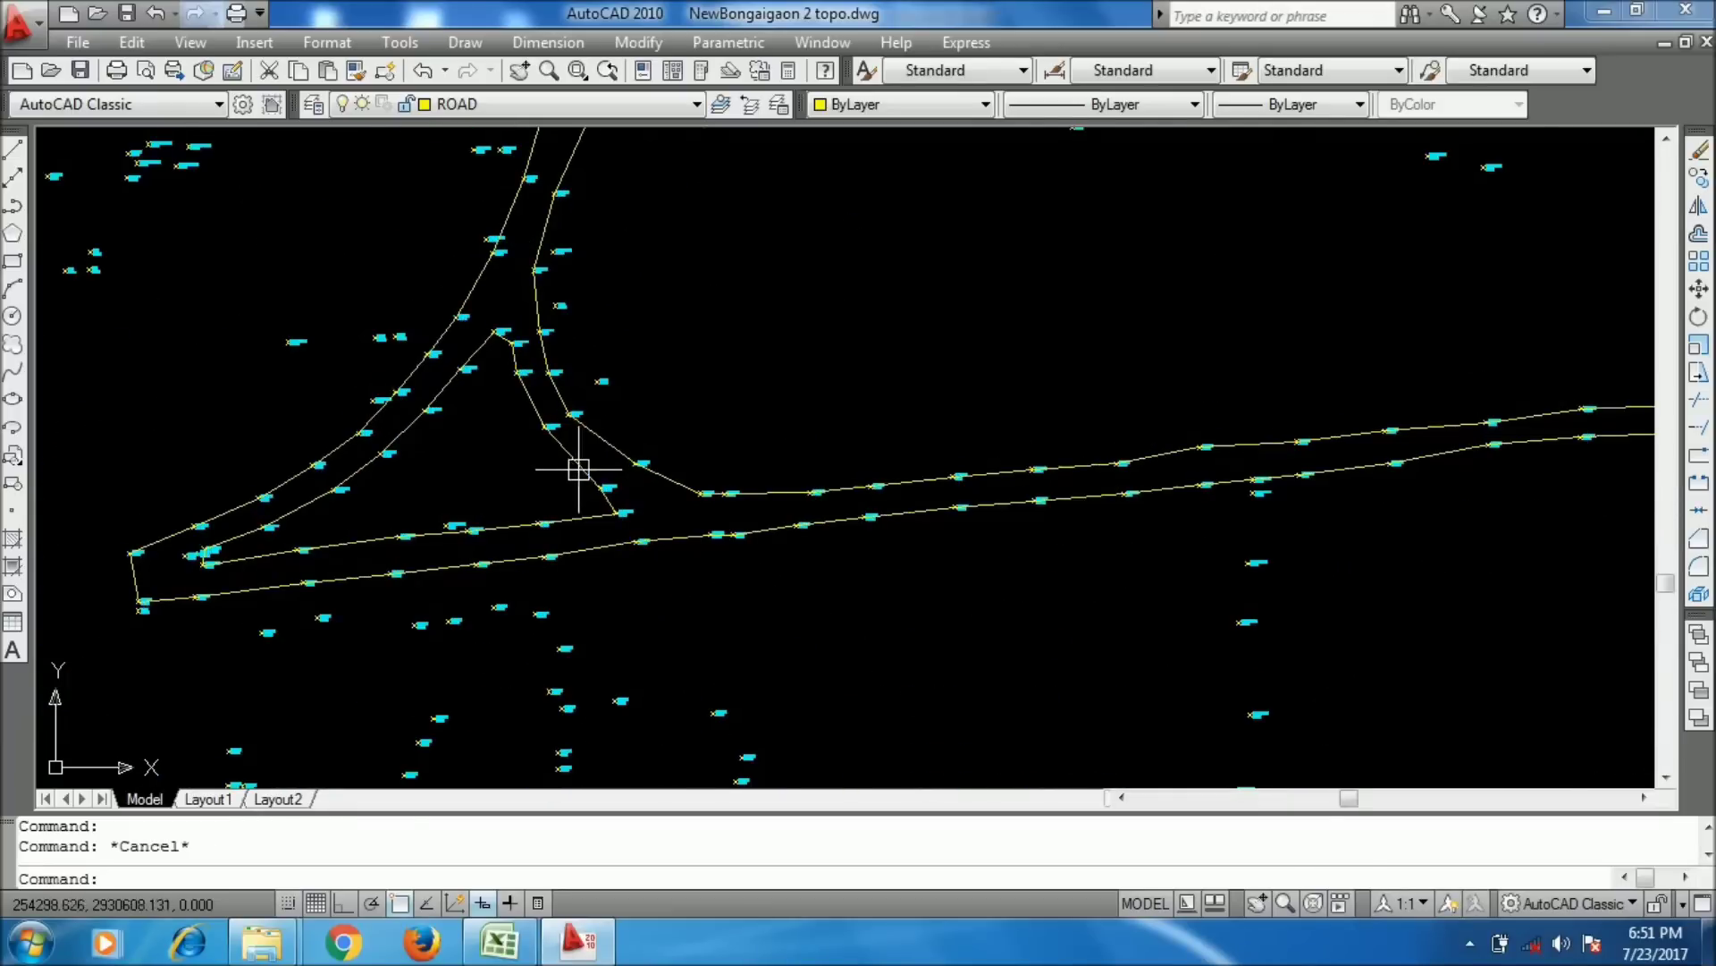
- Examine the labels of the survey points lying north of the eastern road
scroll(882, 353, down, 2)
middle_drag(882, 353, 766, 460)
scroll(841, 289, up, 8)
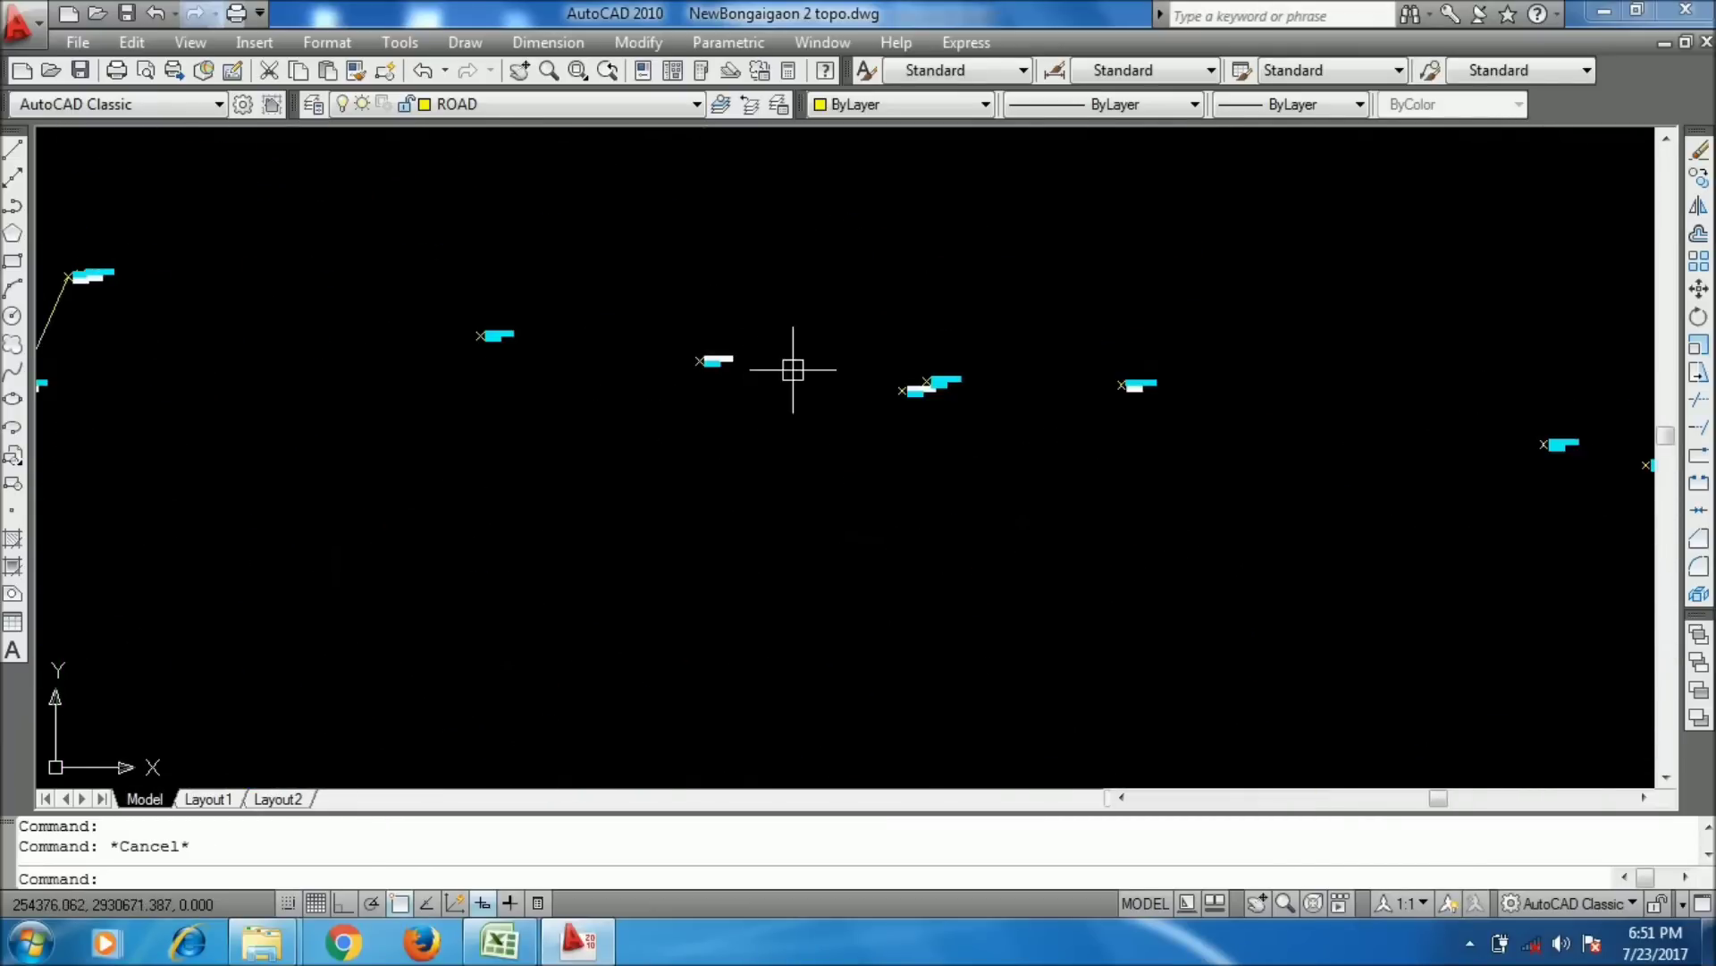
scroll(1057, 382, down, 3)
scroll(977, 382, up, 6)
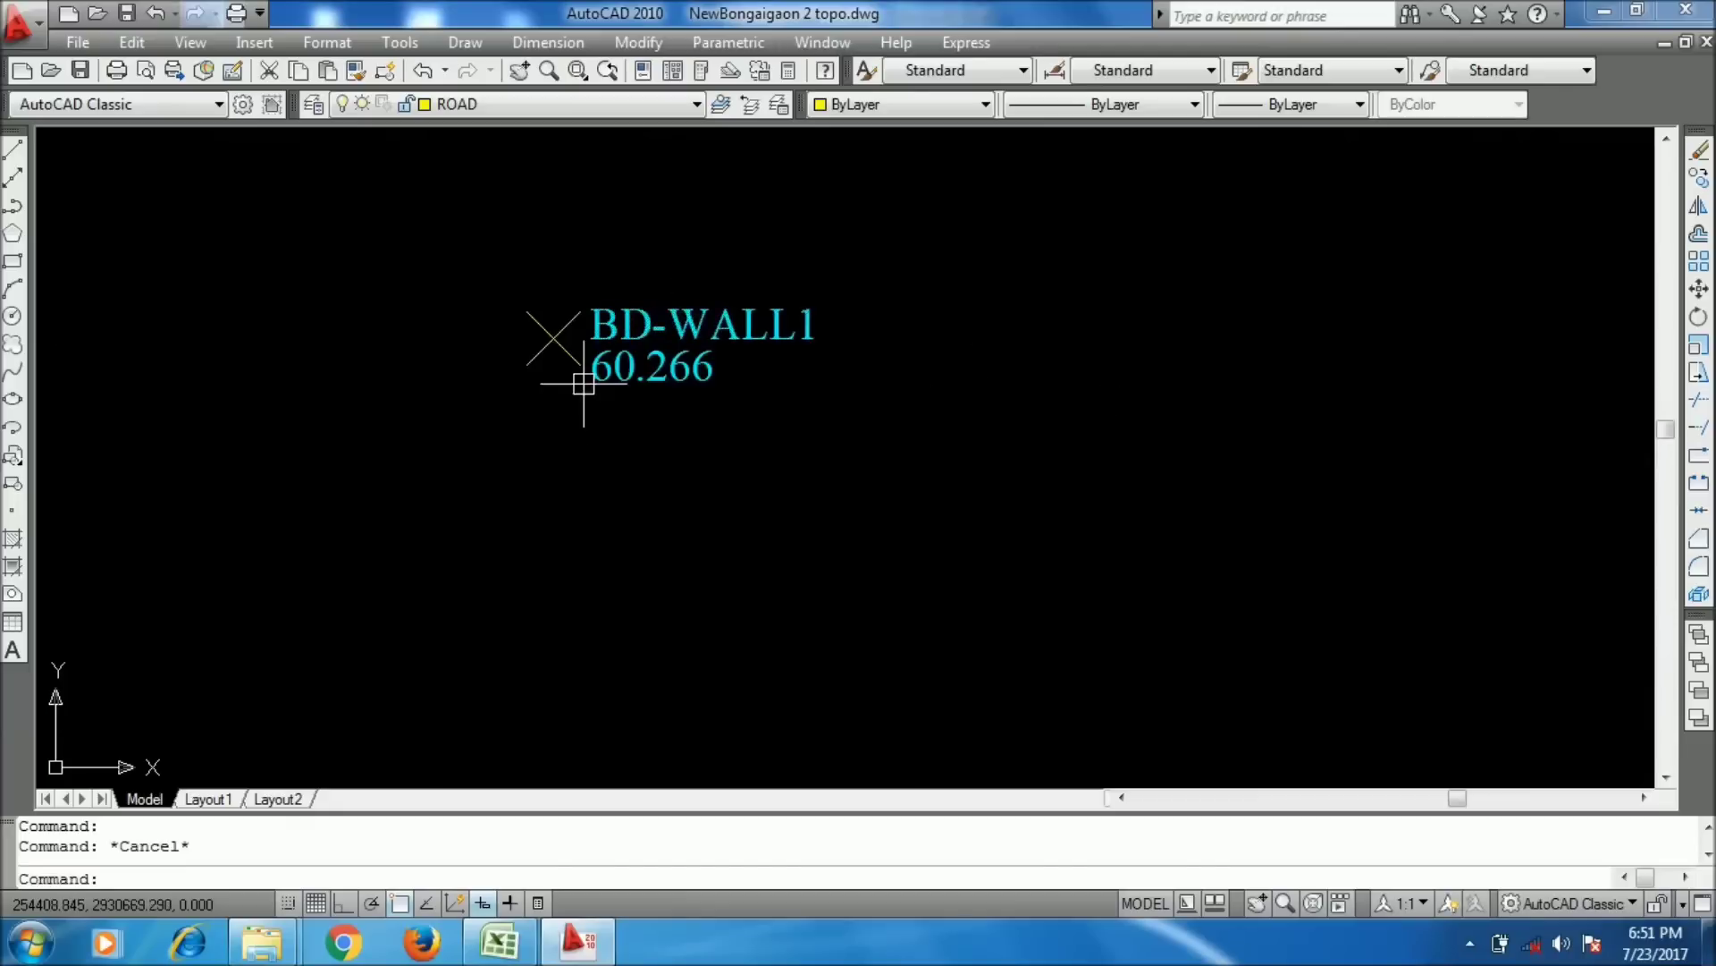
scroll(751, 372, down, 6)
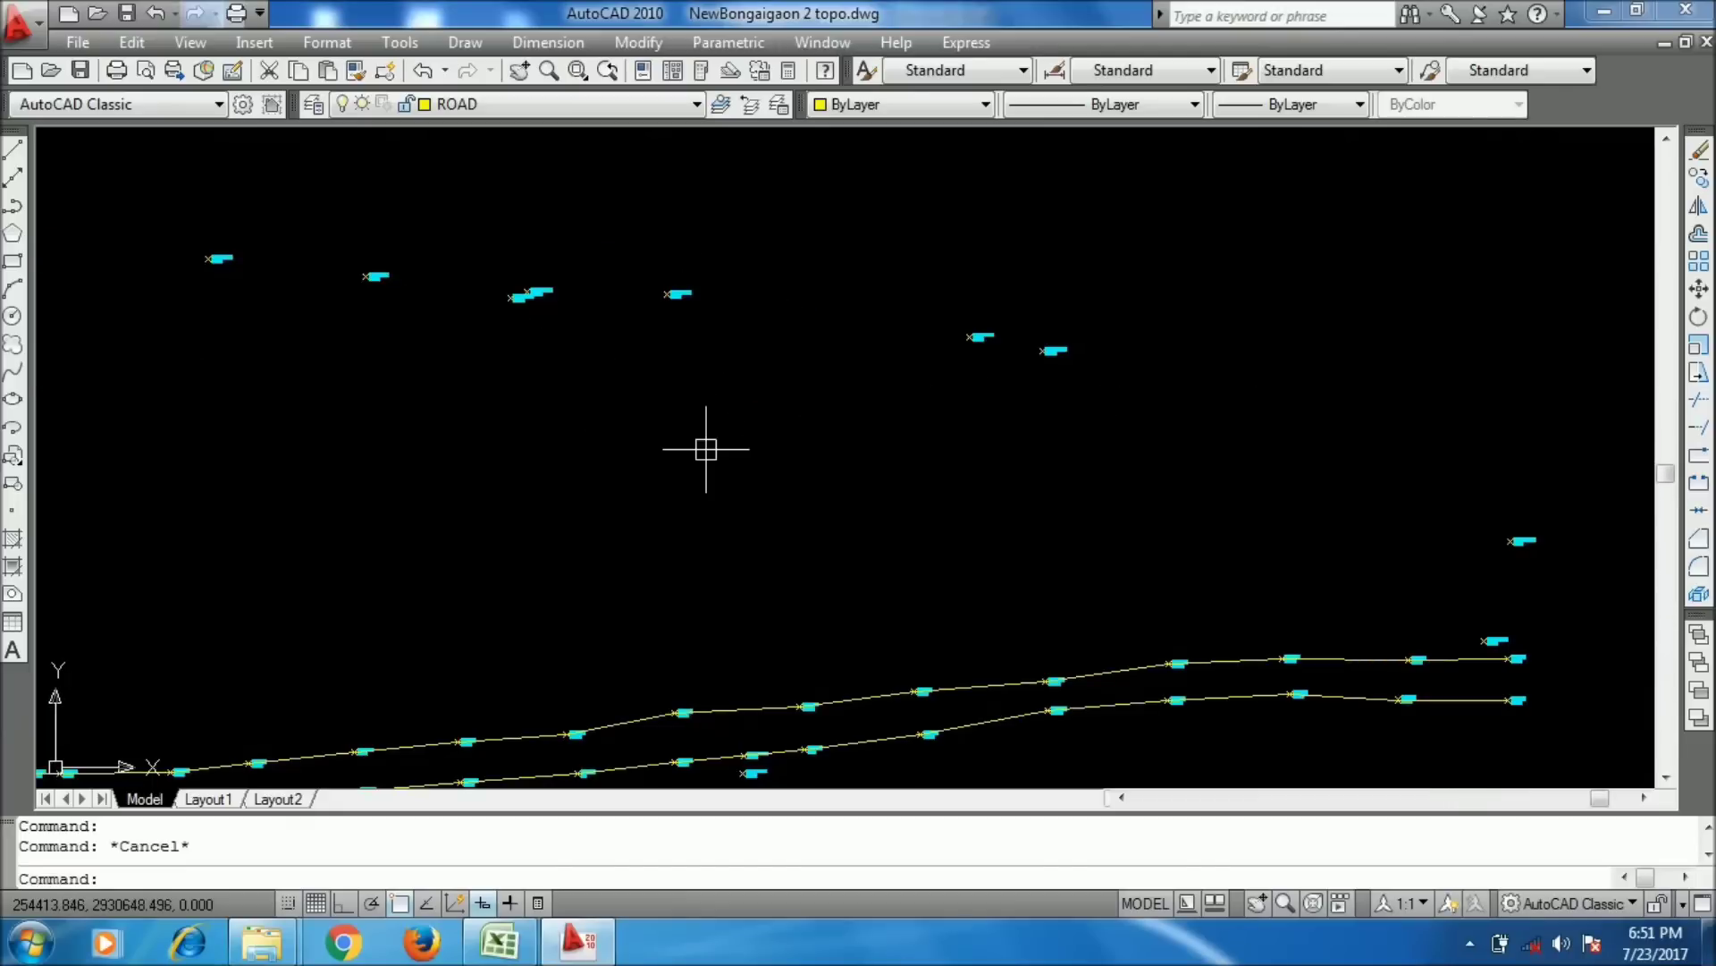
click(498, 942)
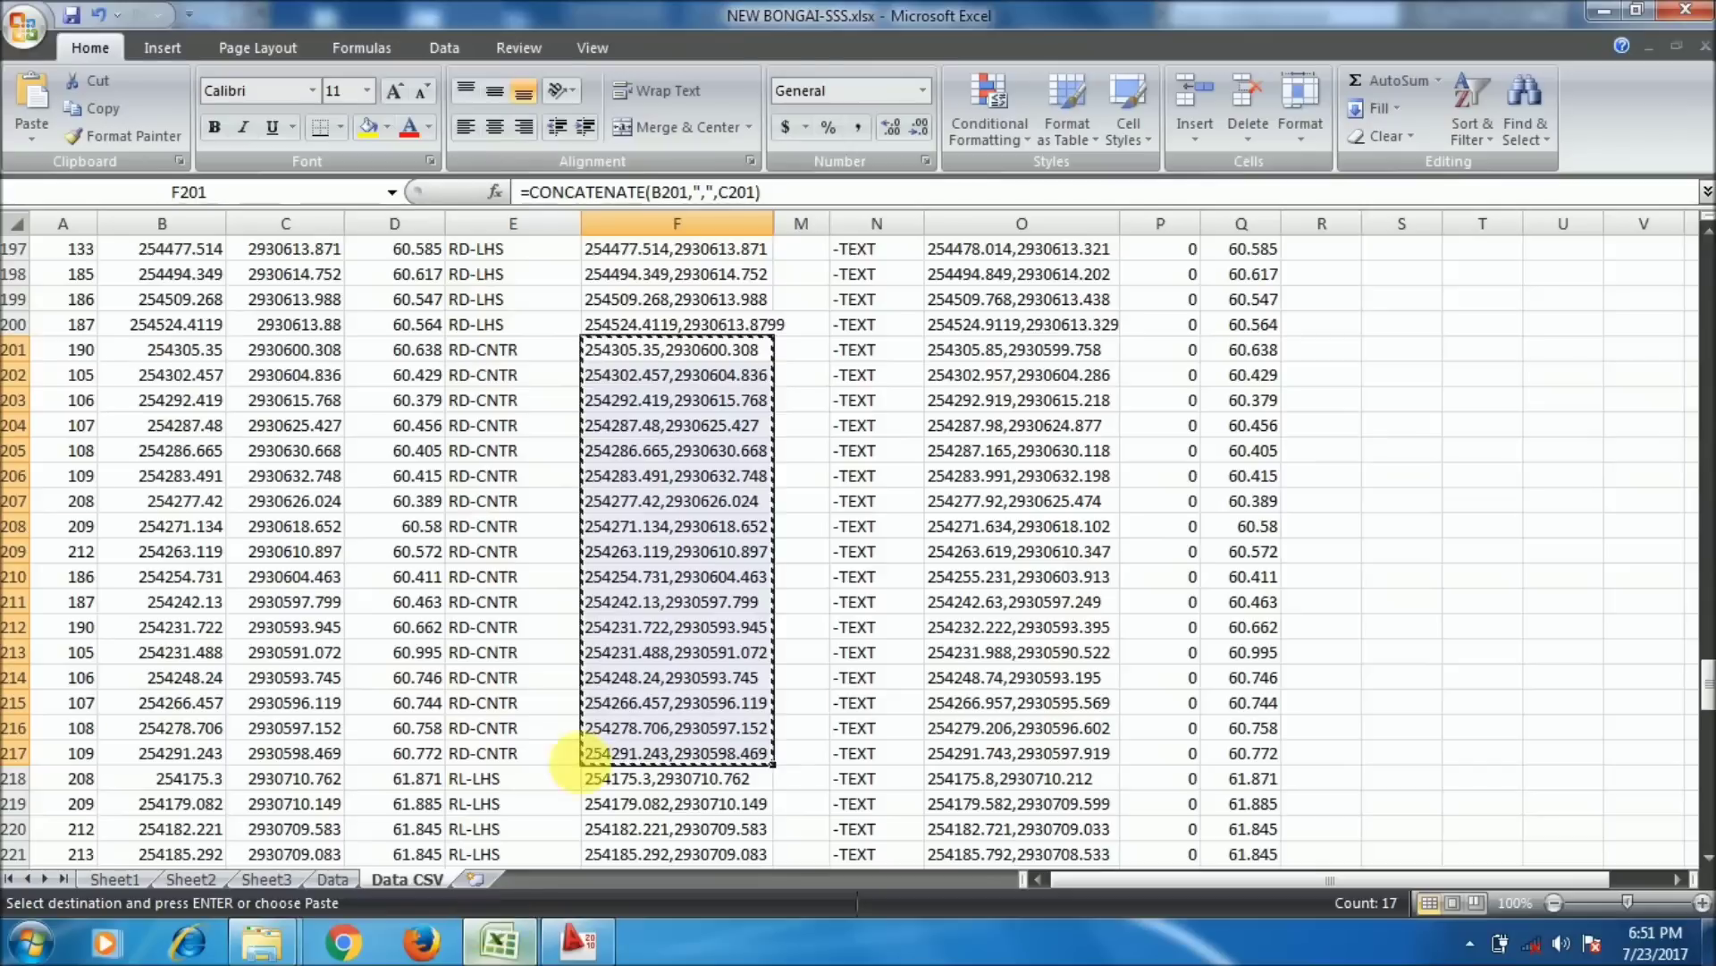
key(ctrl+c)
click(578, 941)
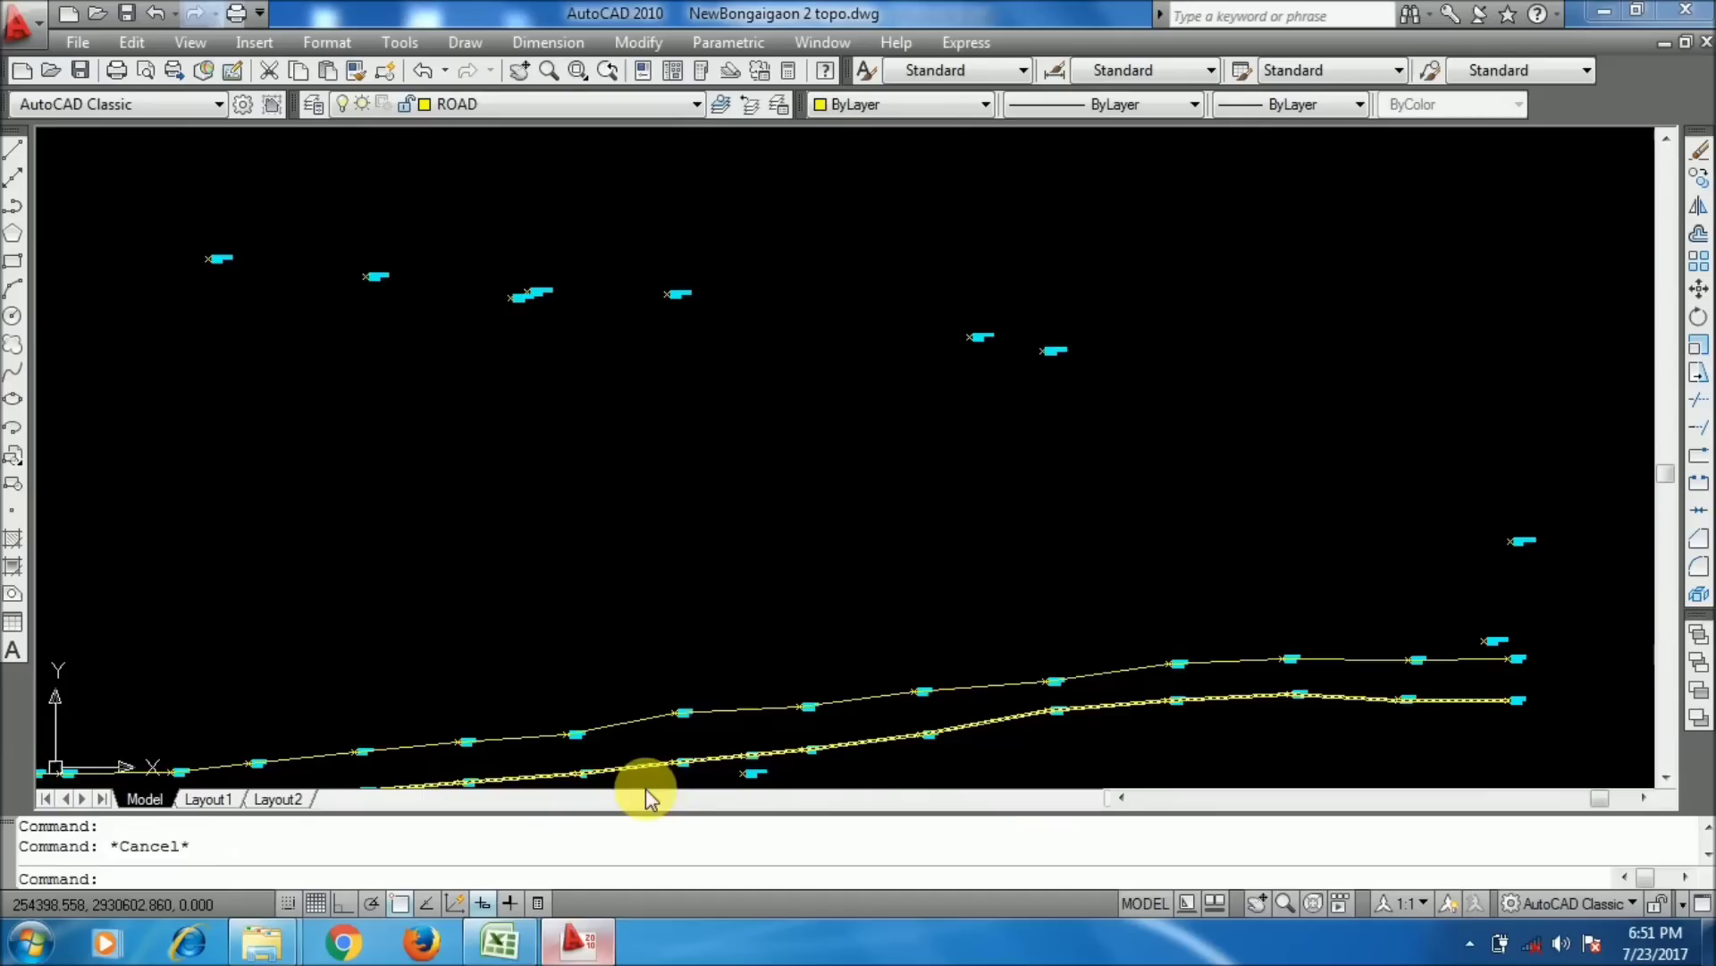
- Create a new layer named BOUNDARY LINES with the LAYER command
scroll(557, 276, up, 4)
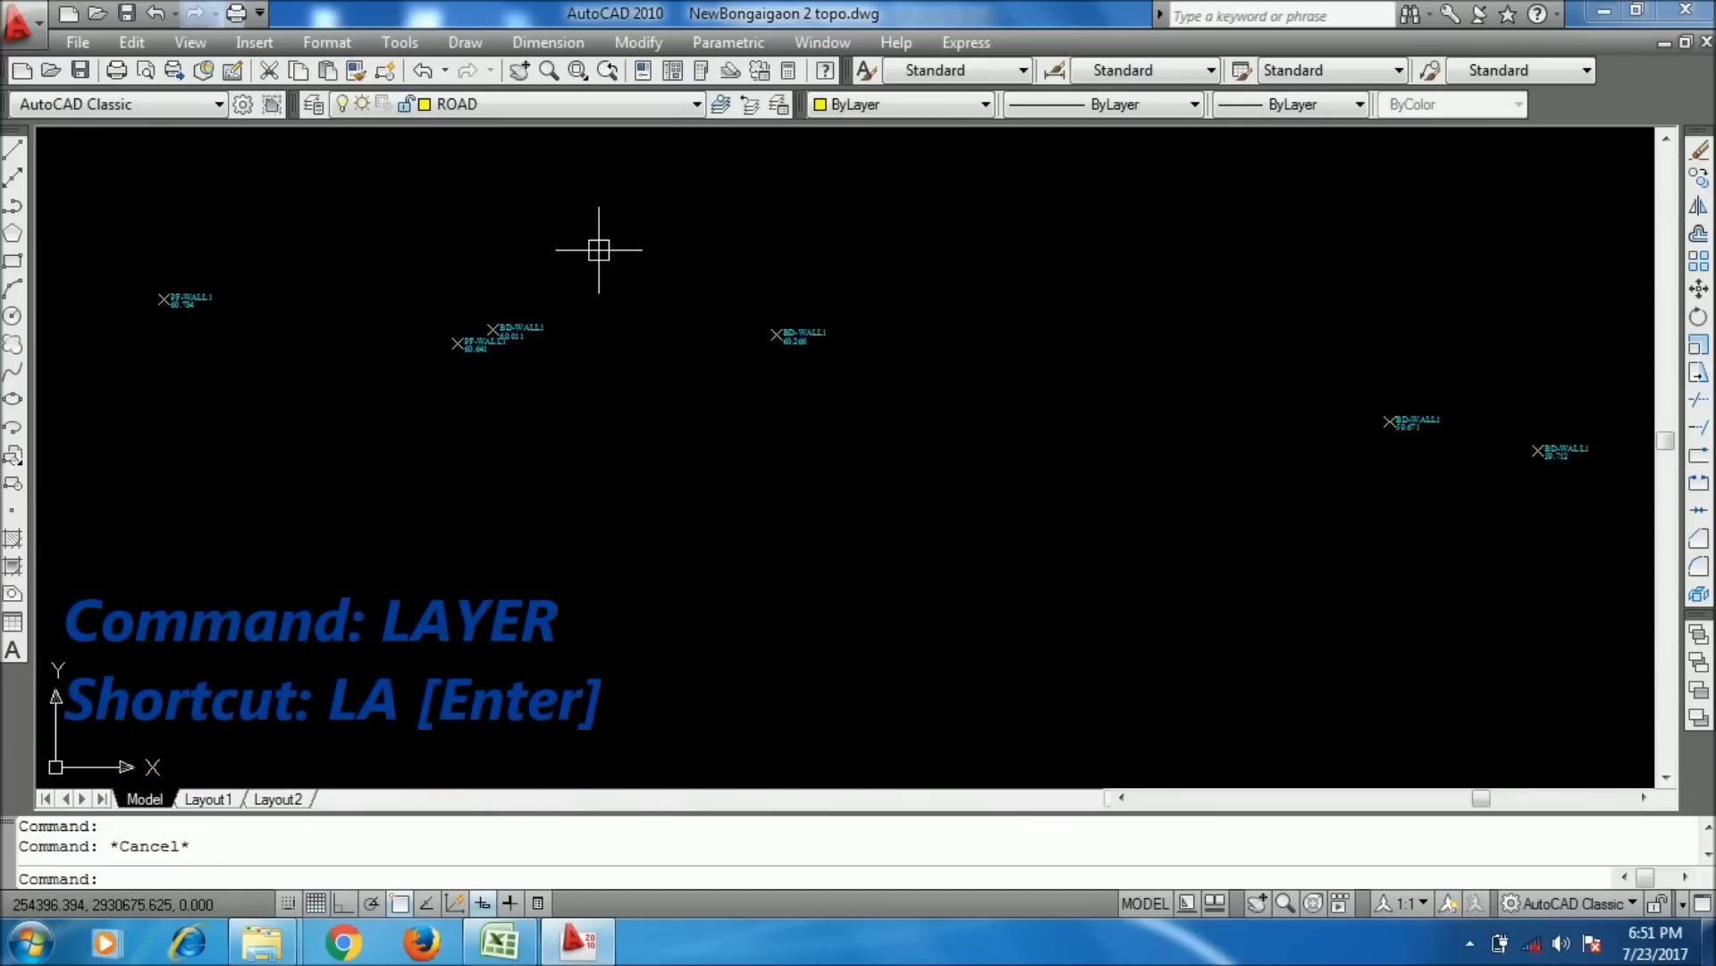
text(LA)
key(Return)
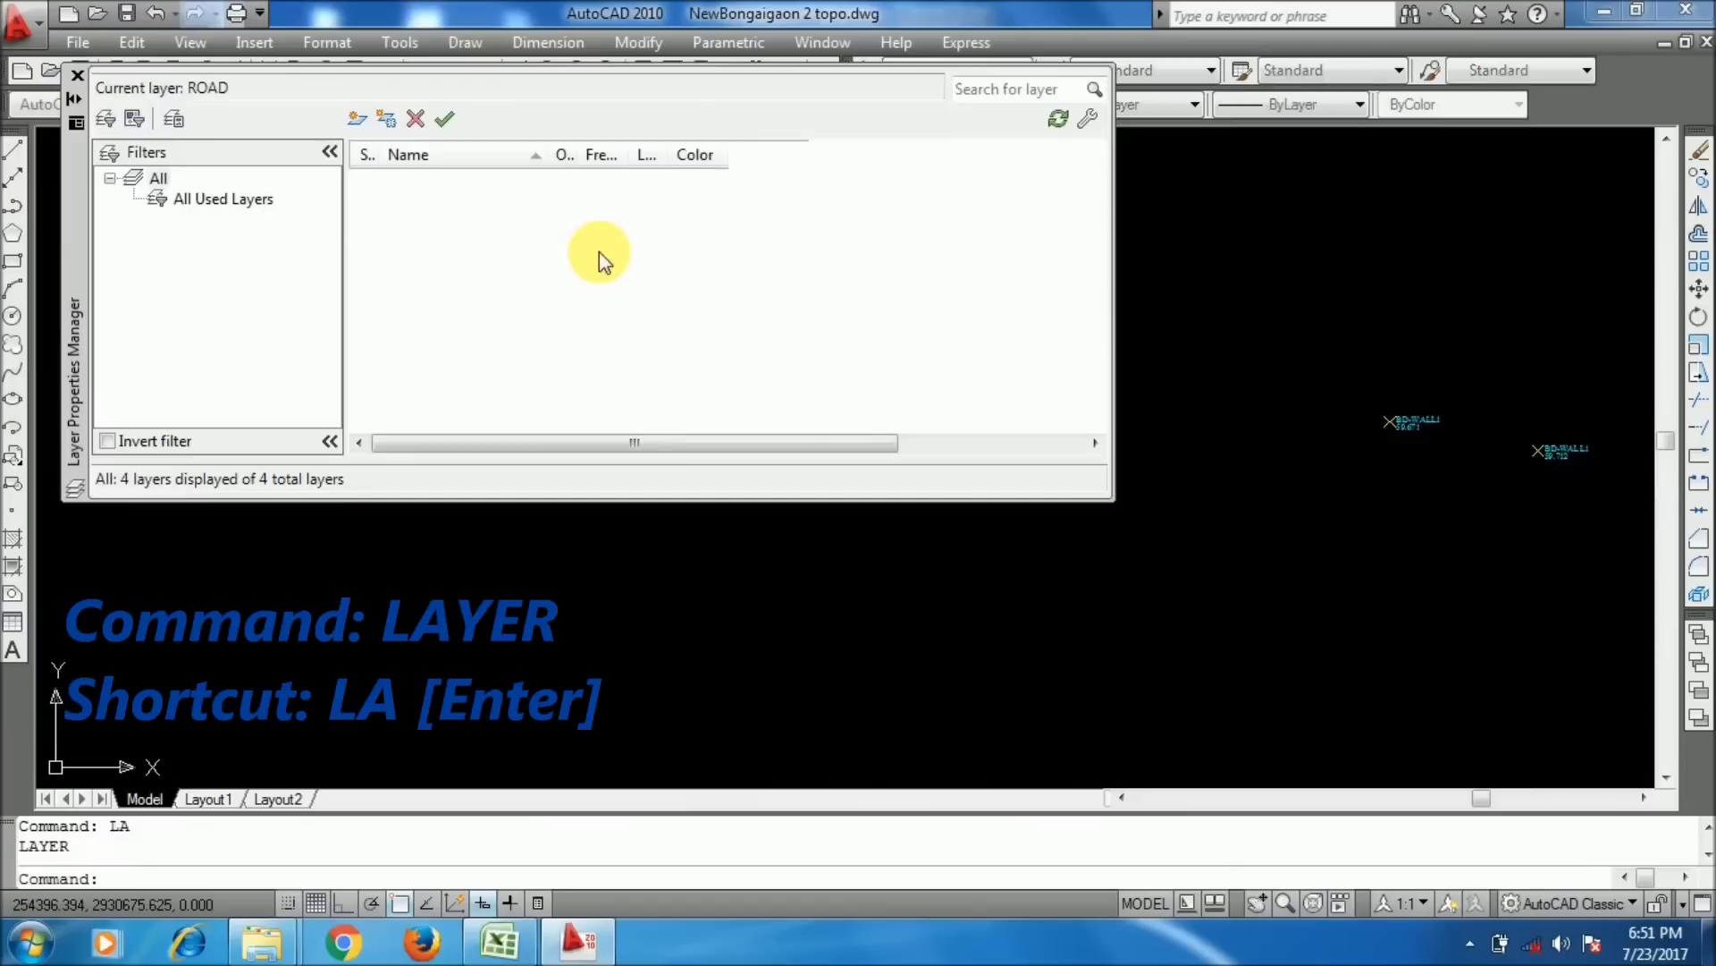
click(355, 120)
text(BOUNDARY LINES)
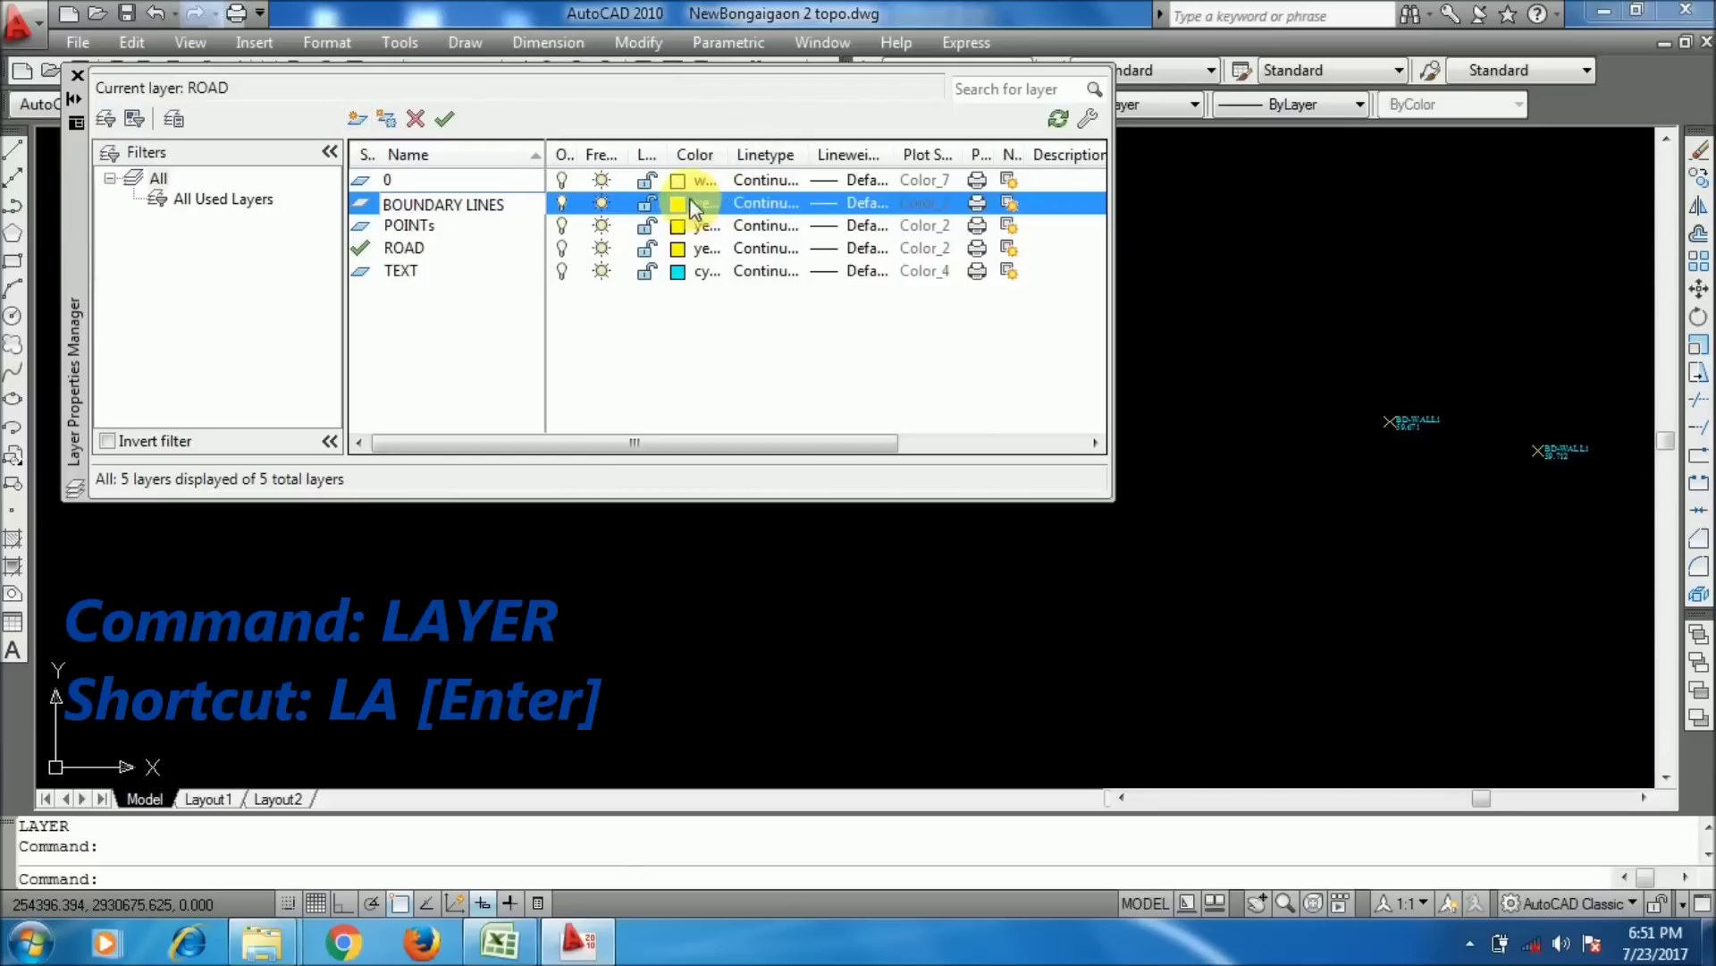
shift+click(695, 270)
click(689, 219)
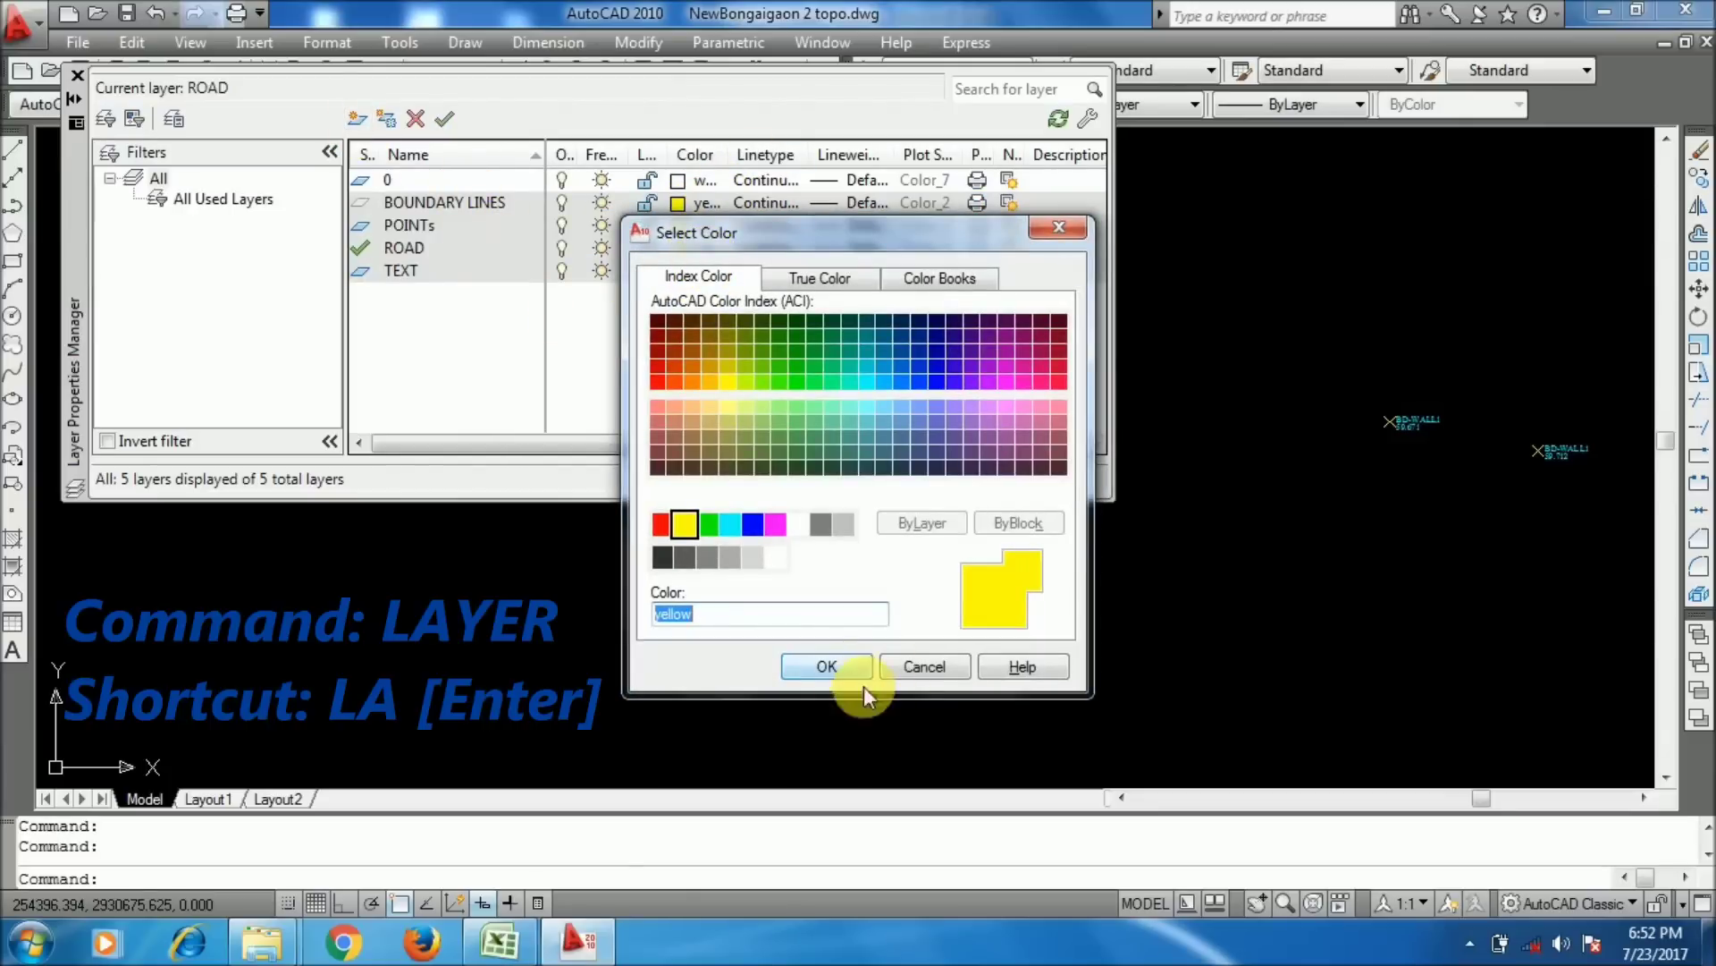
click(923, 666)
- Set the colour of the BOUNDARY LINES layer to blue, index color 5
click(447, 203)
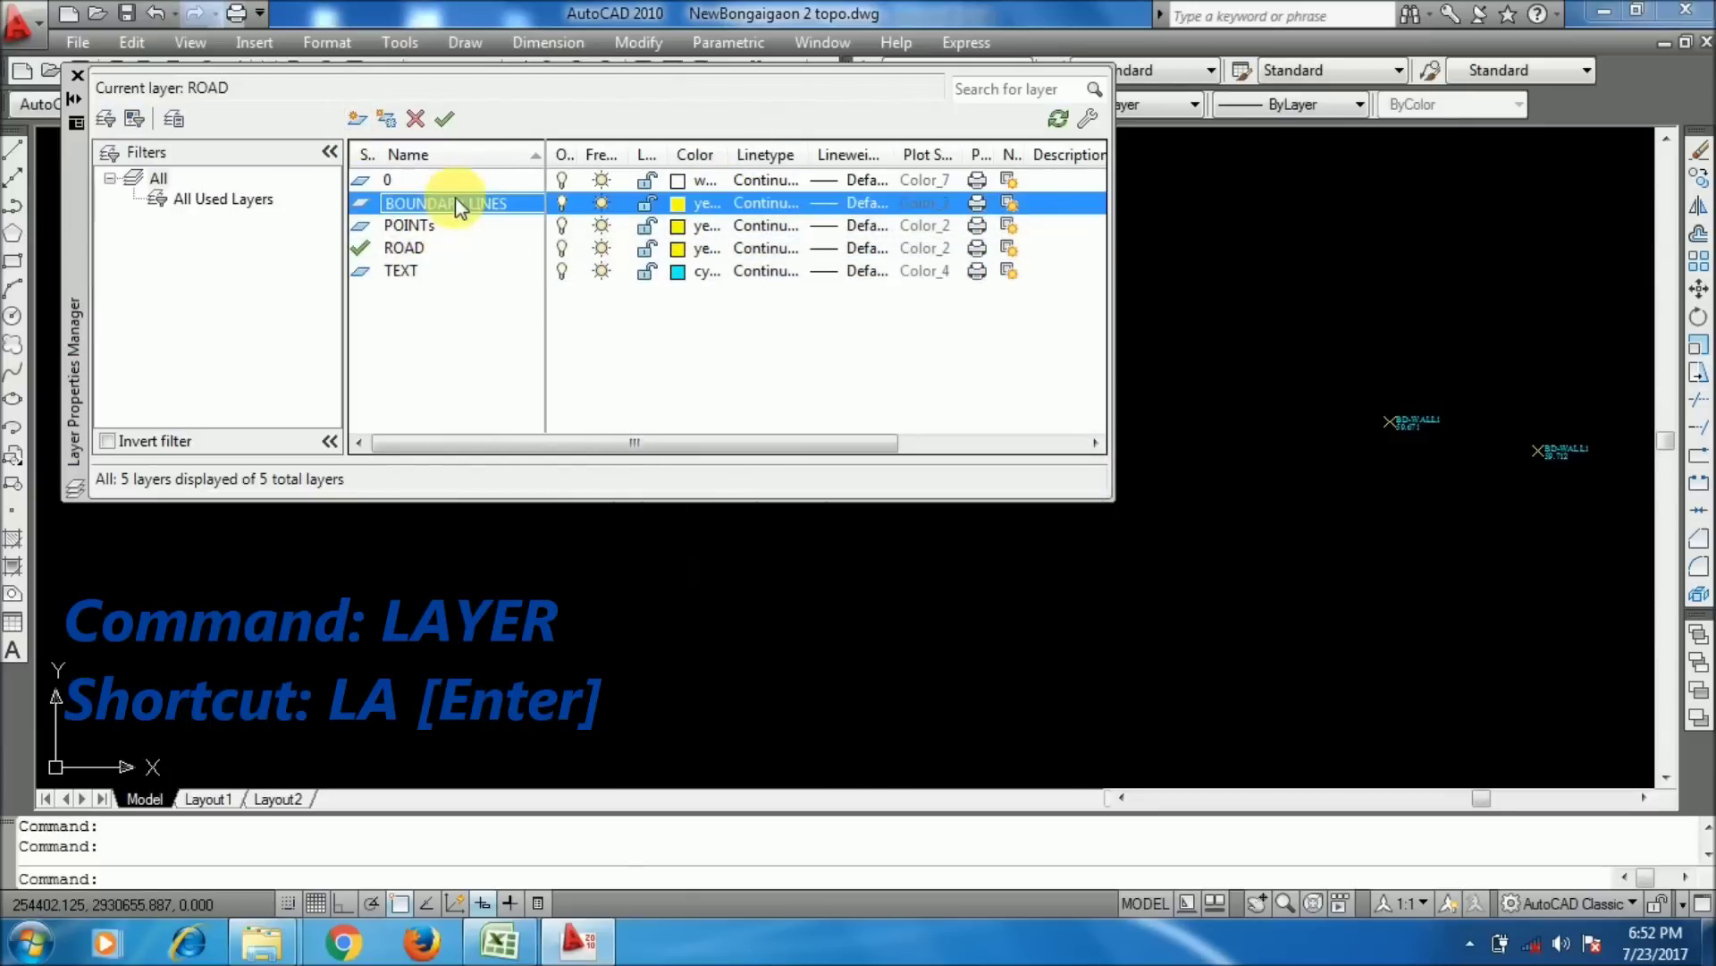
click(705, 203)
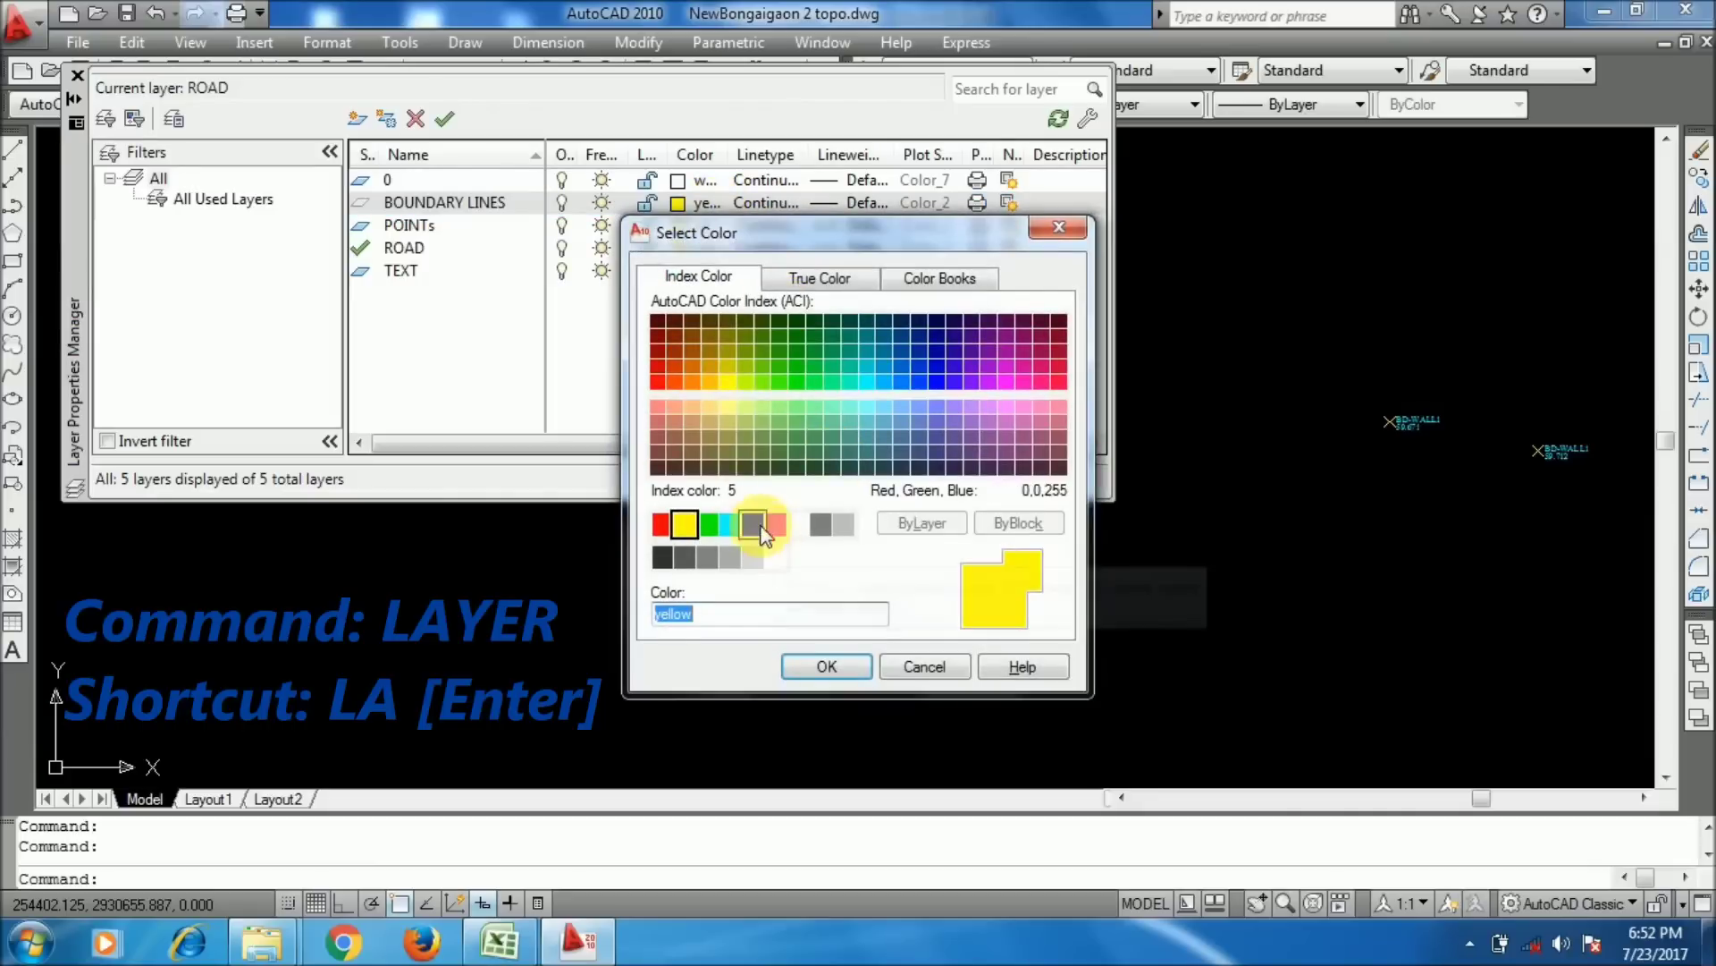
click(753, 524)
click(808, 667)
- Load the FENCELINE1 linetype from acad.lin while choosing a linetype for the BOUNDARY LINES layer
click(783, 206)
click(910, 602)
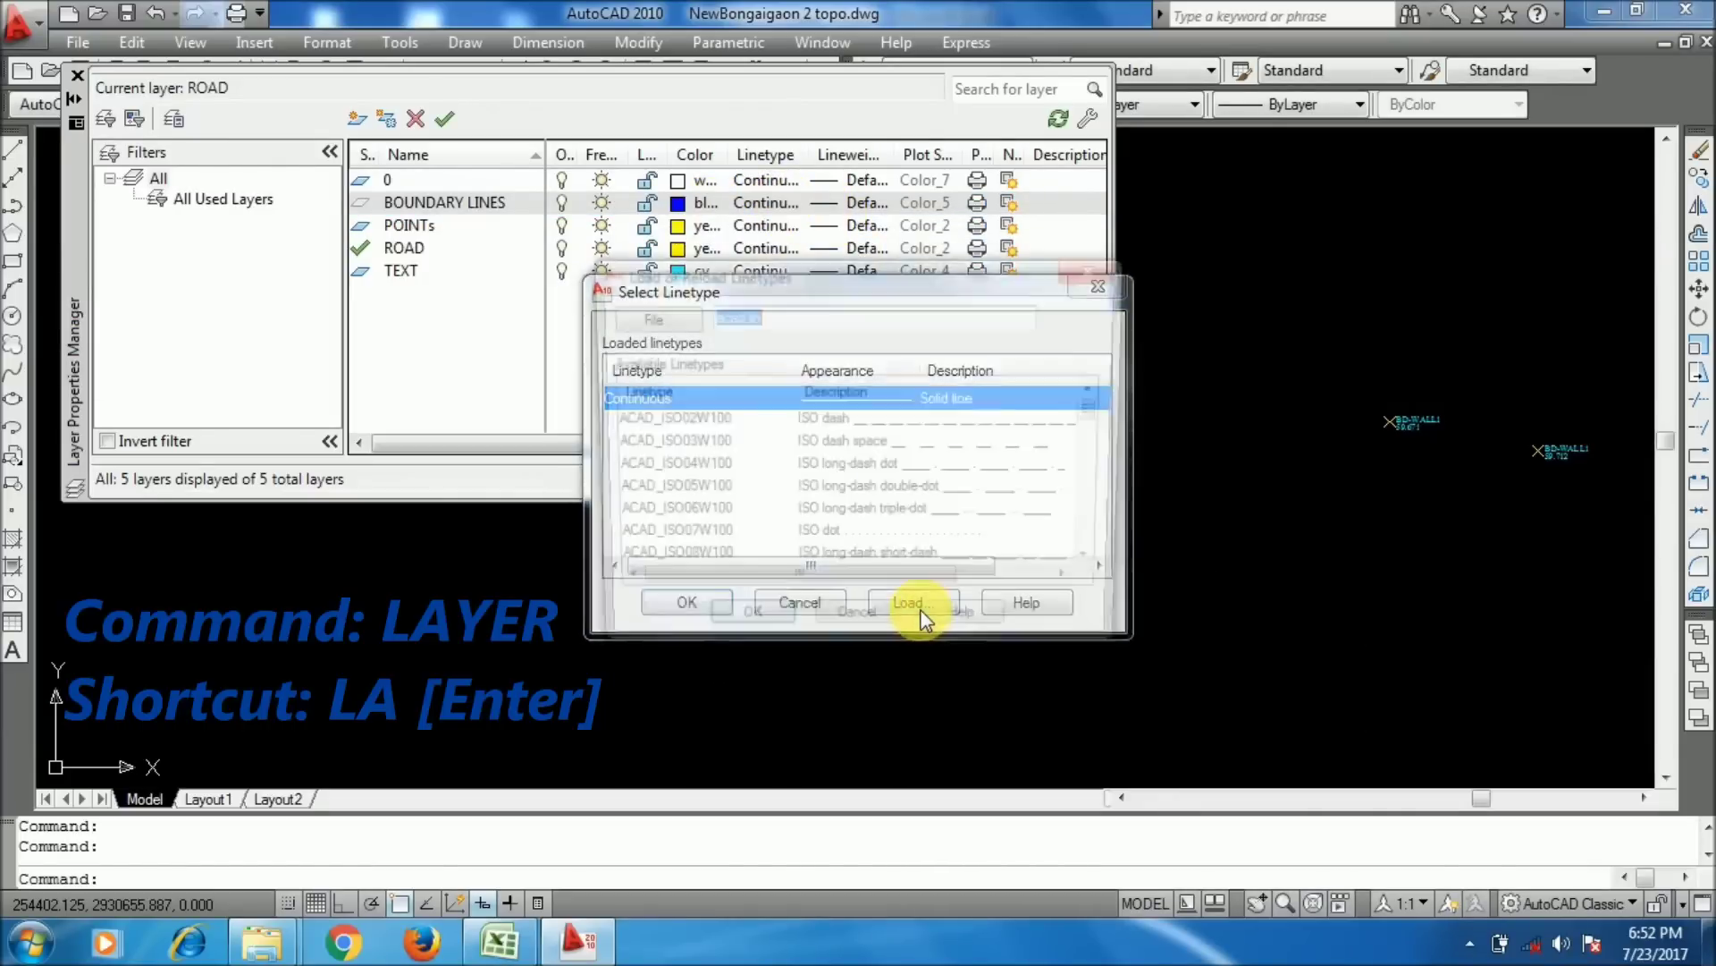
drag(1091, 420, 1099, 592)
scroll(659, 447, up, 3)
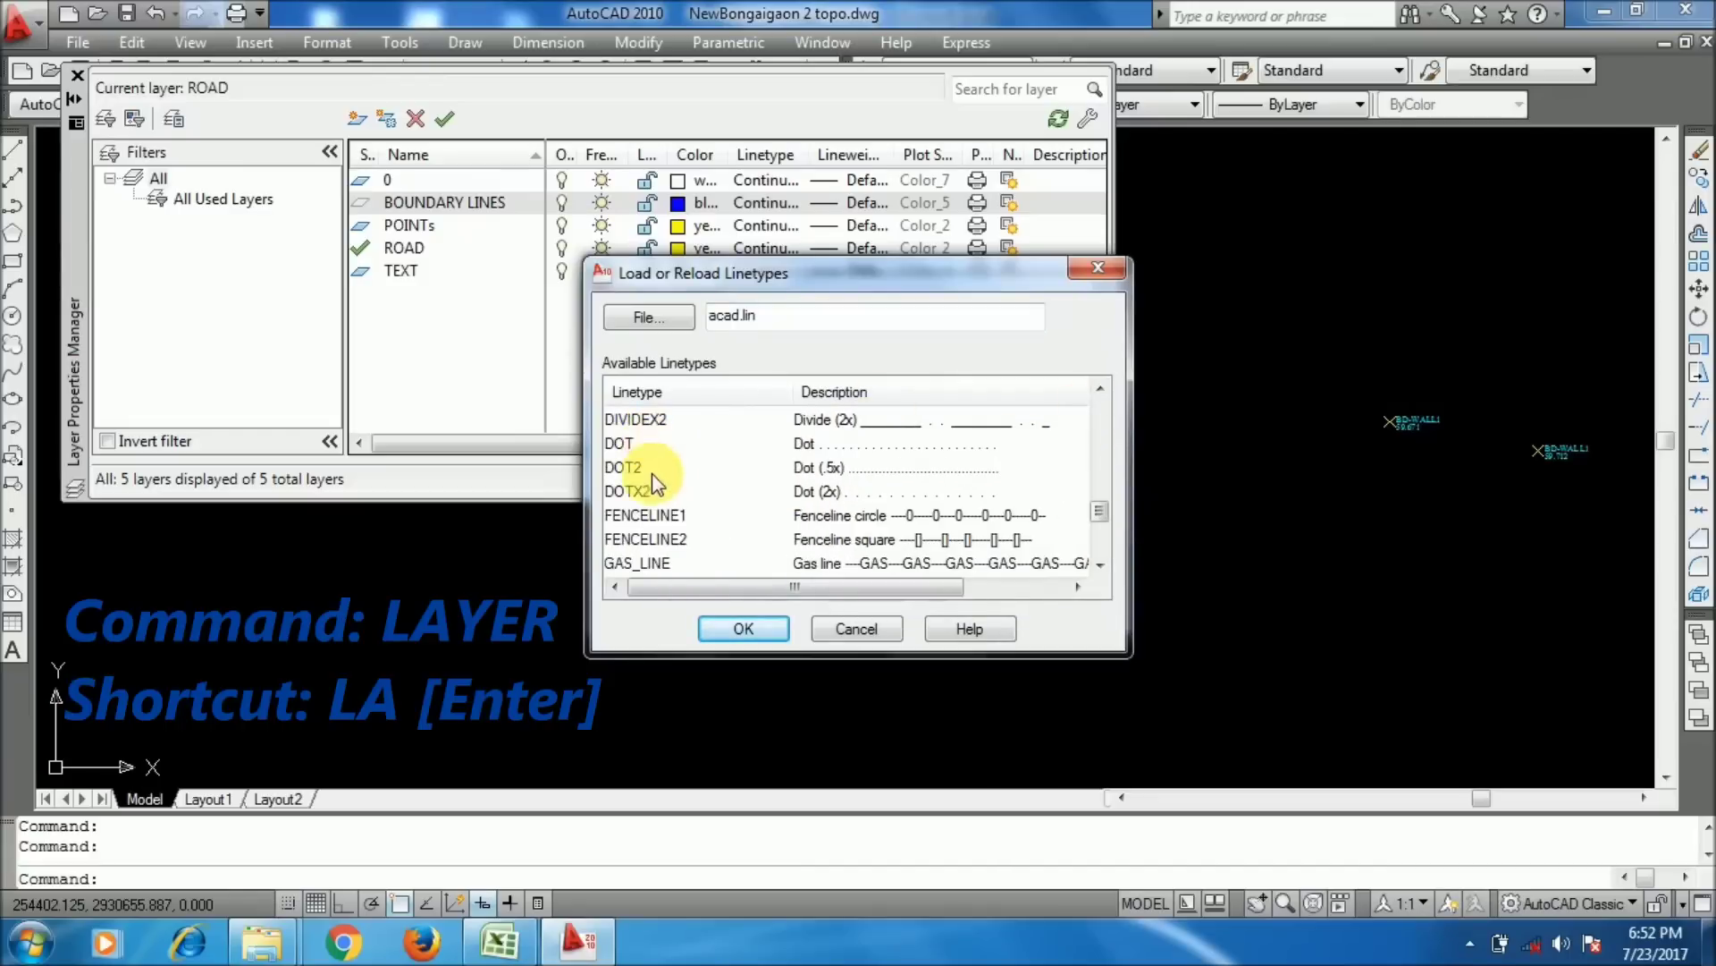
click(647, 517)
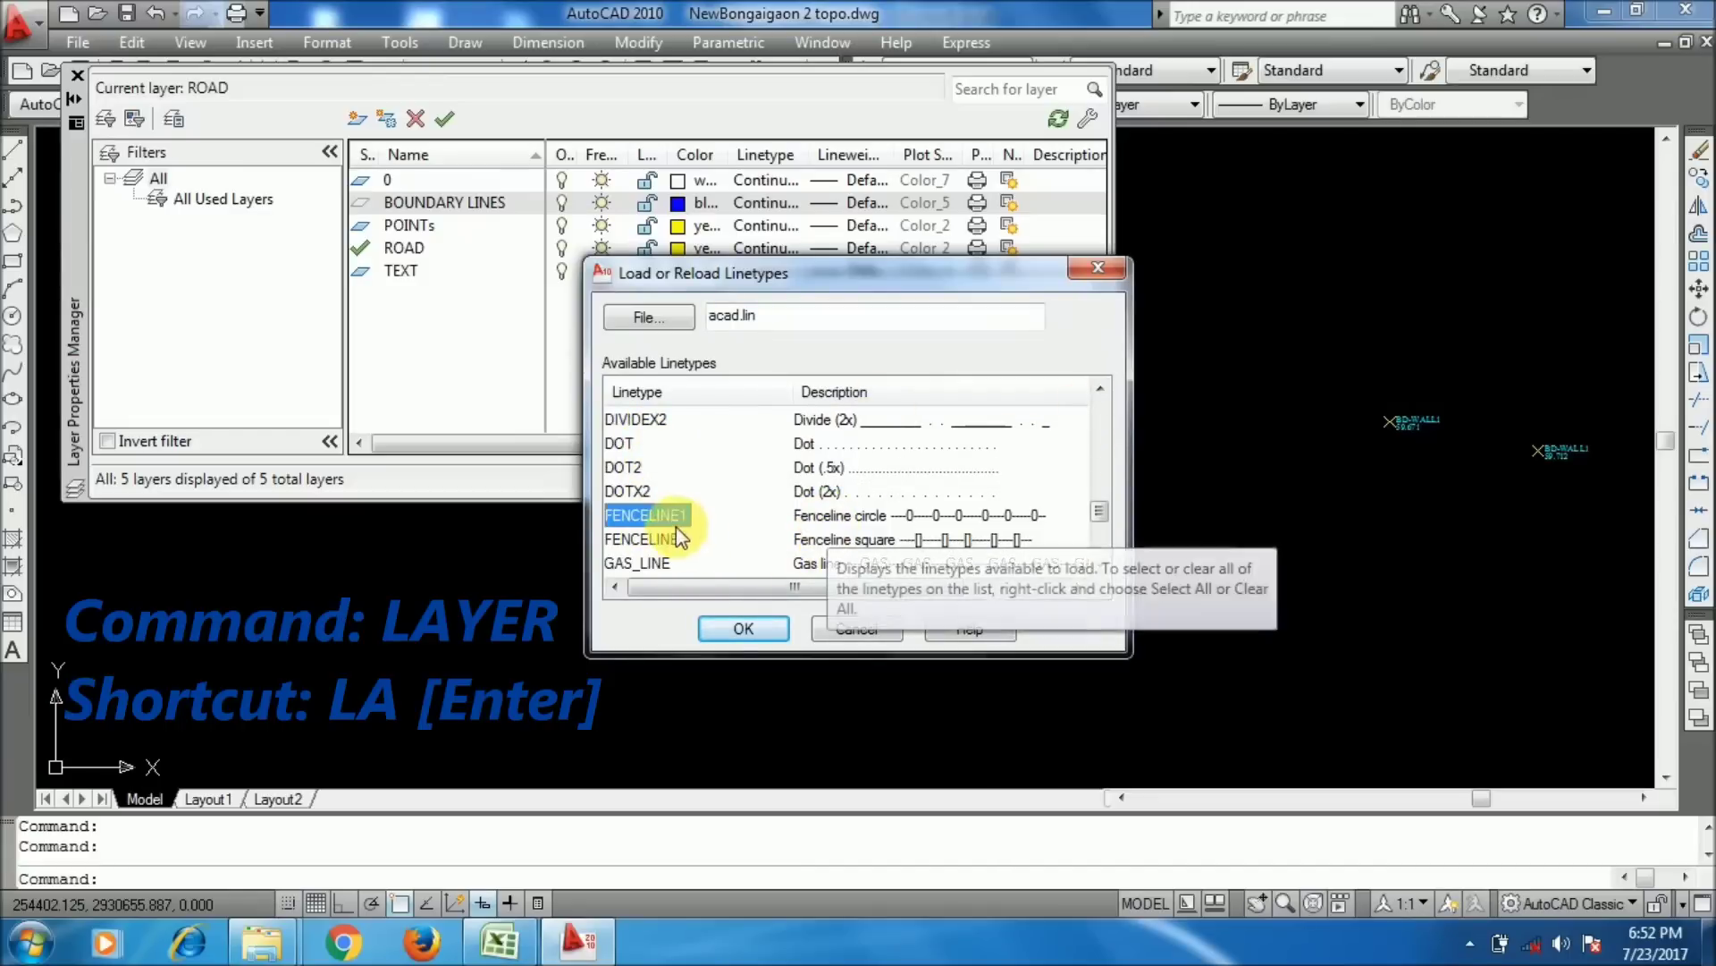
click(749, 627)
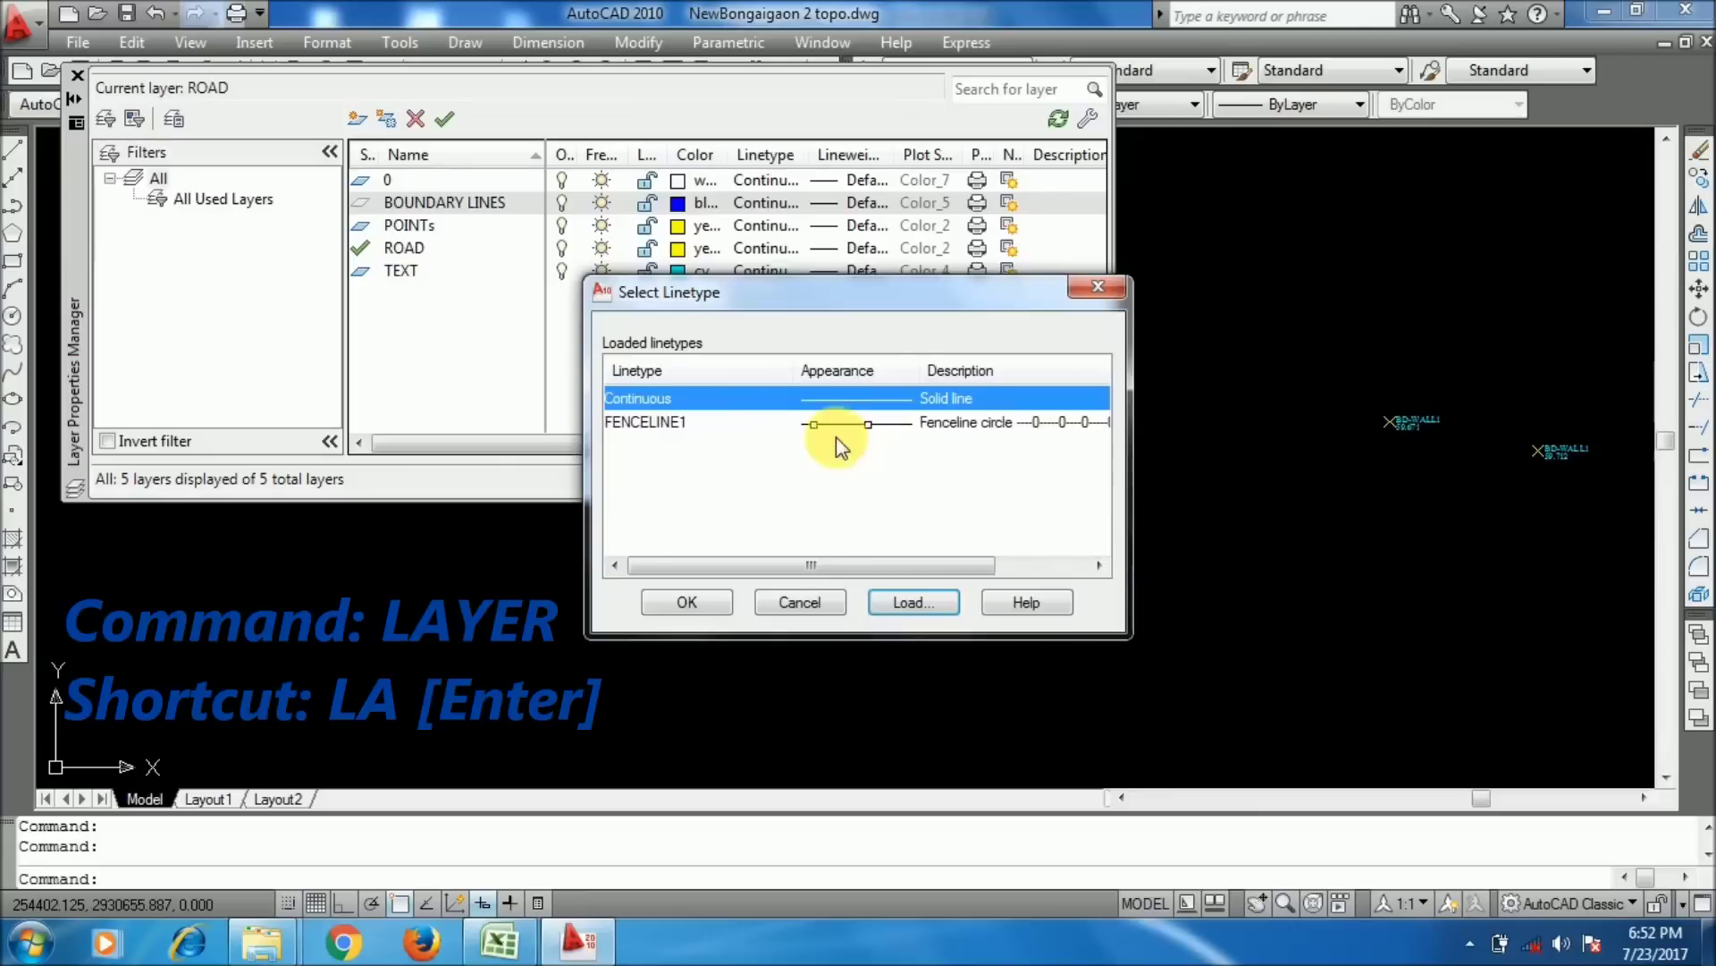
- Assign the FENCELINE1 linetype to the BOUNDARY LINES layer and make that layer current
click(771, 423)
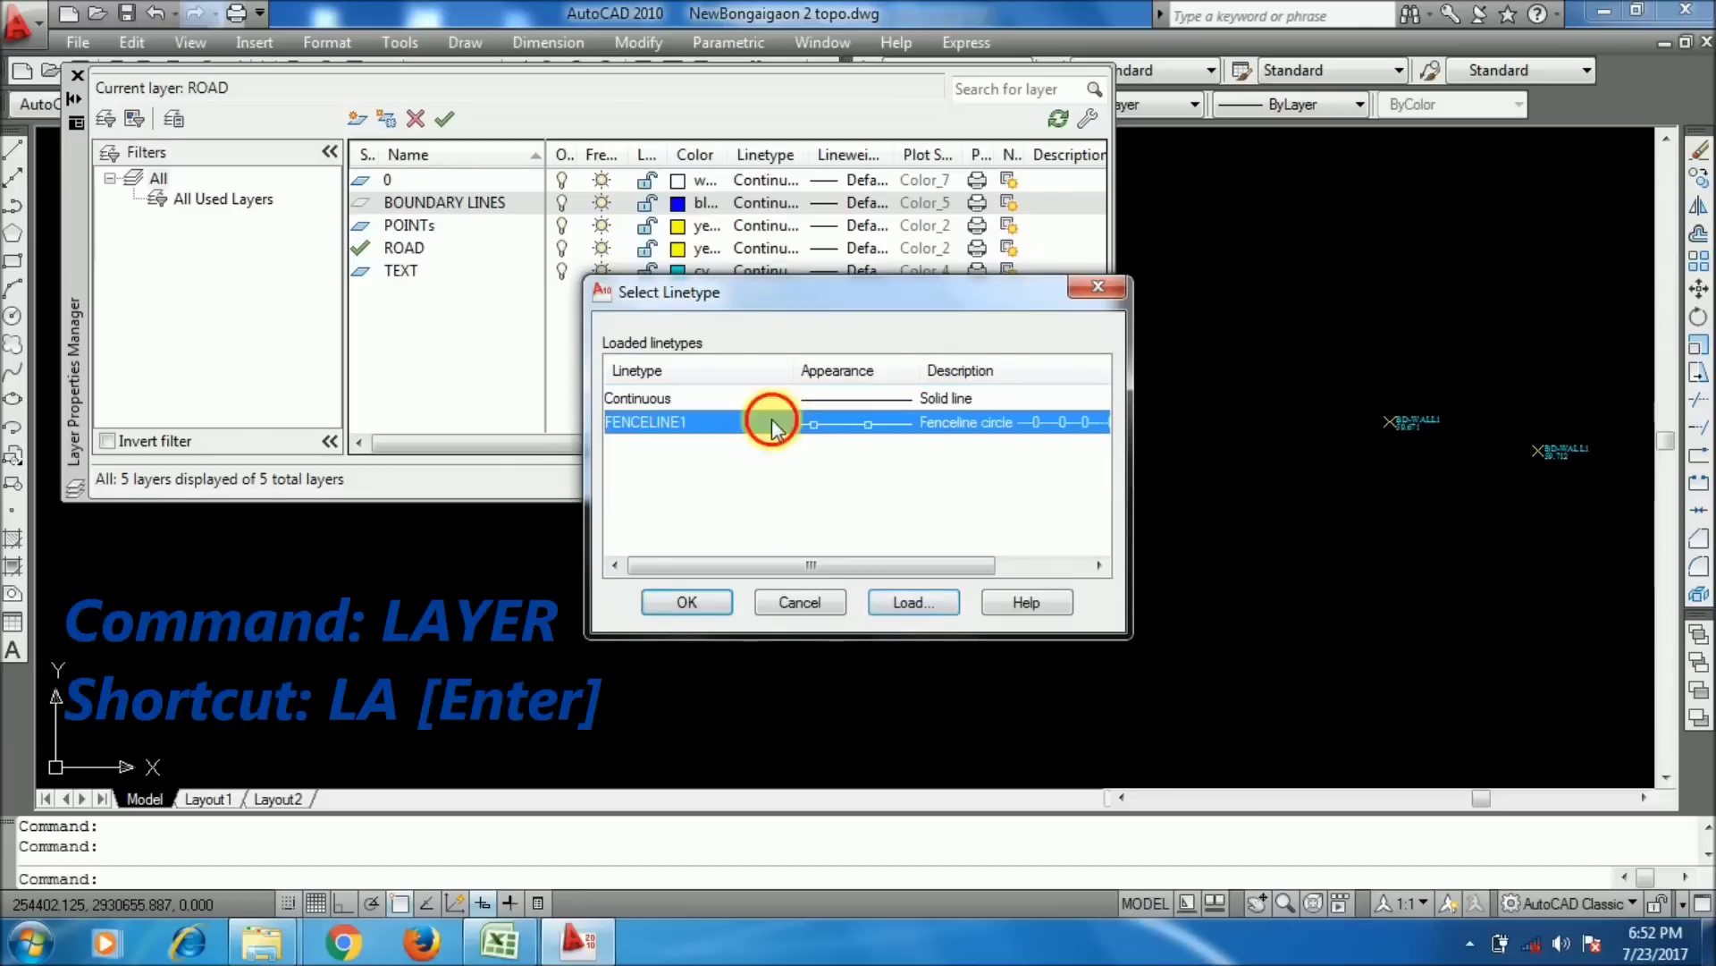
click(714, 603)
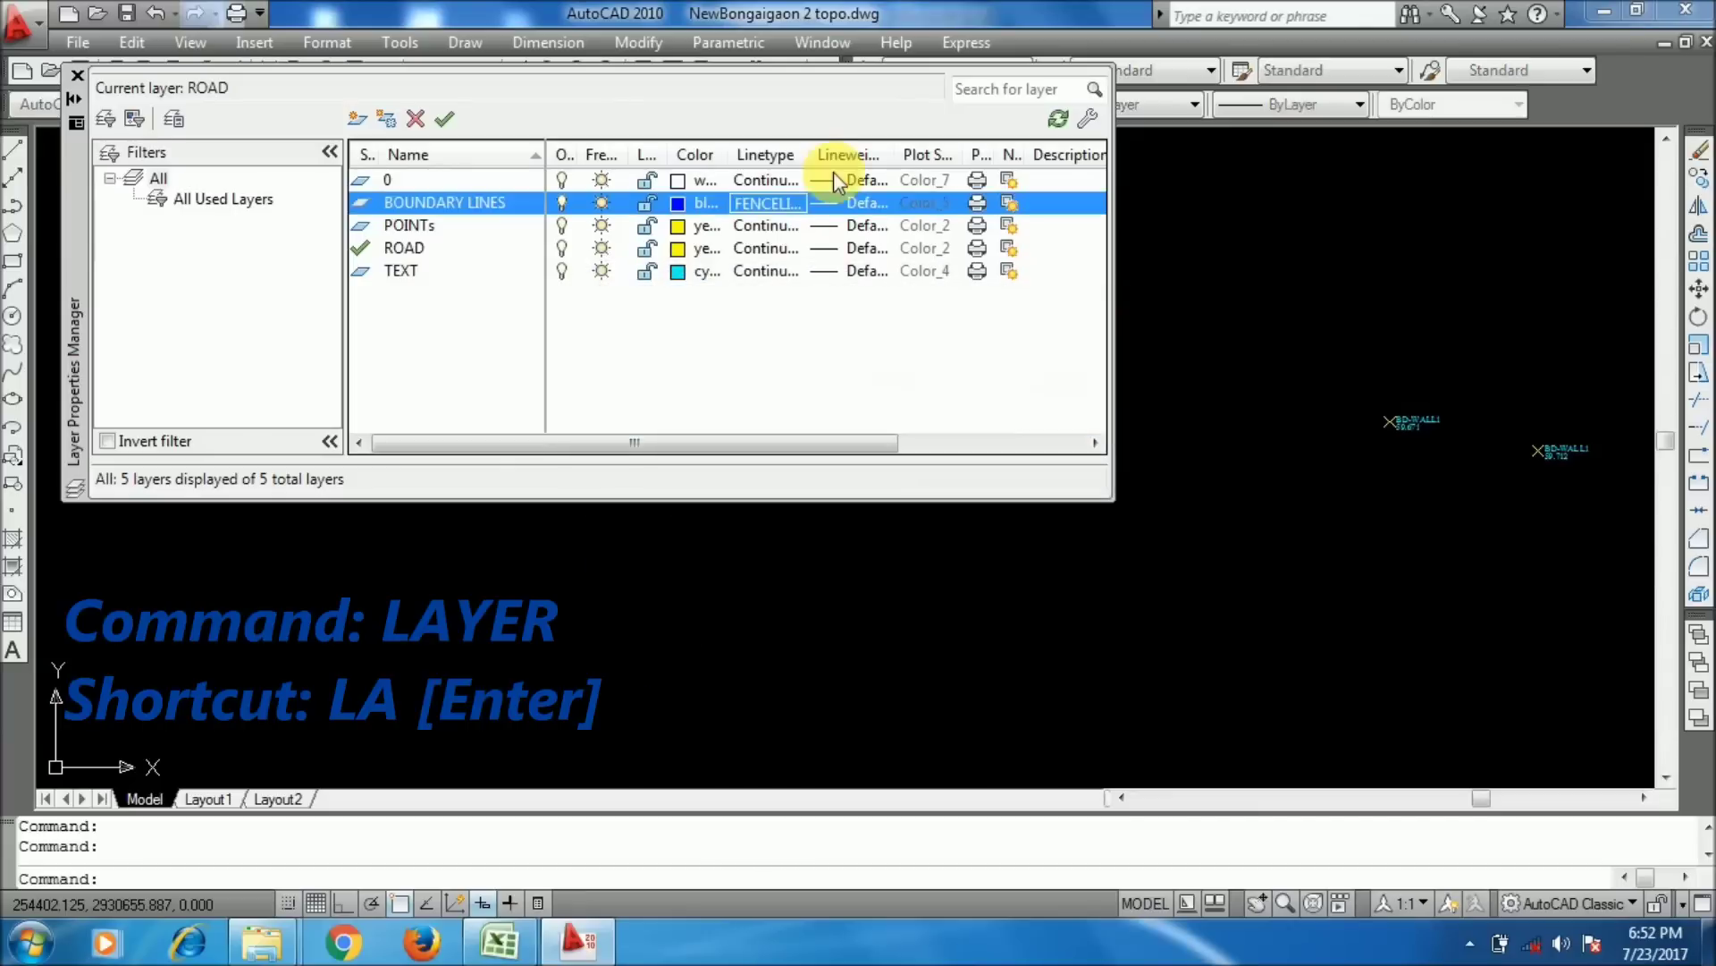
click(412, 204)
click(443, 121)
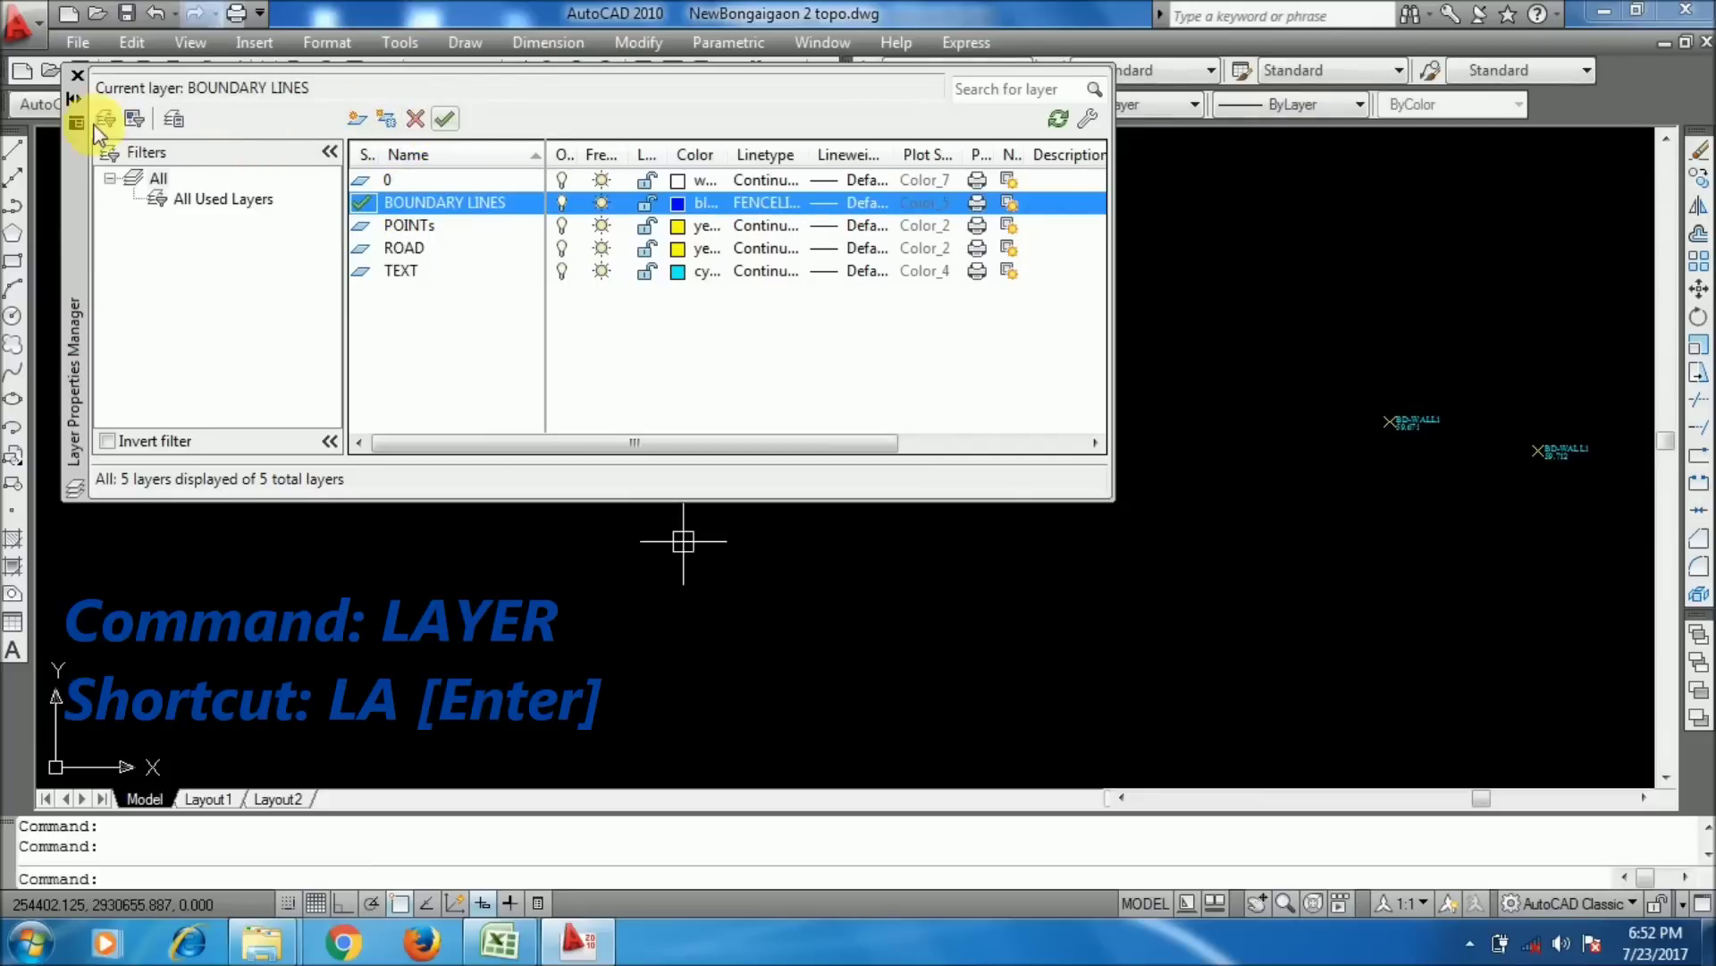
click(78, 73)
- Examine the BD-WALL1 survey points lying north of the eastern road
scroll(838, 362, up, 4)
scroll(804, 299, down, 8)
scroll(1349, 497, up, 5)
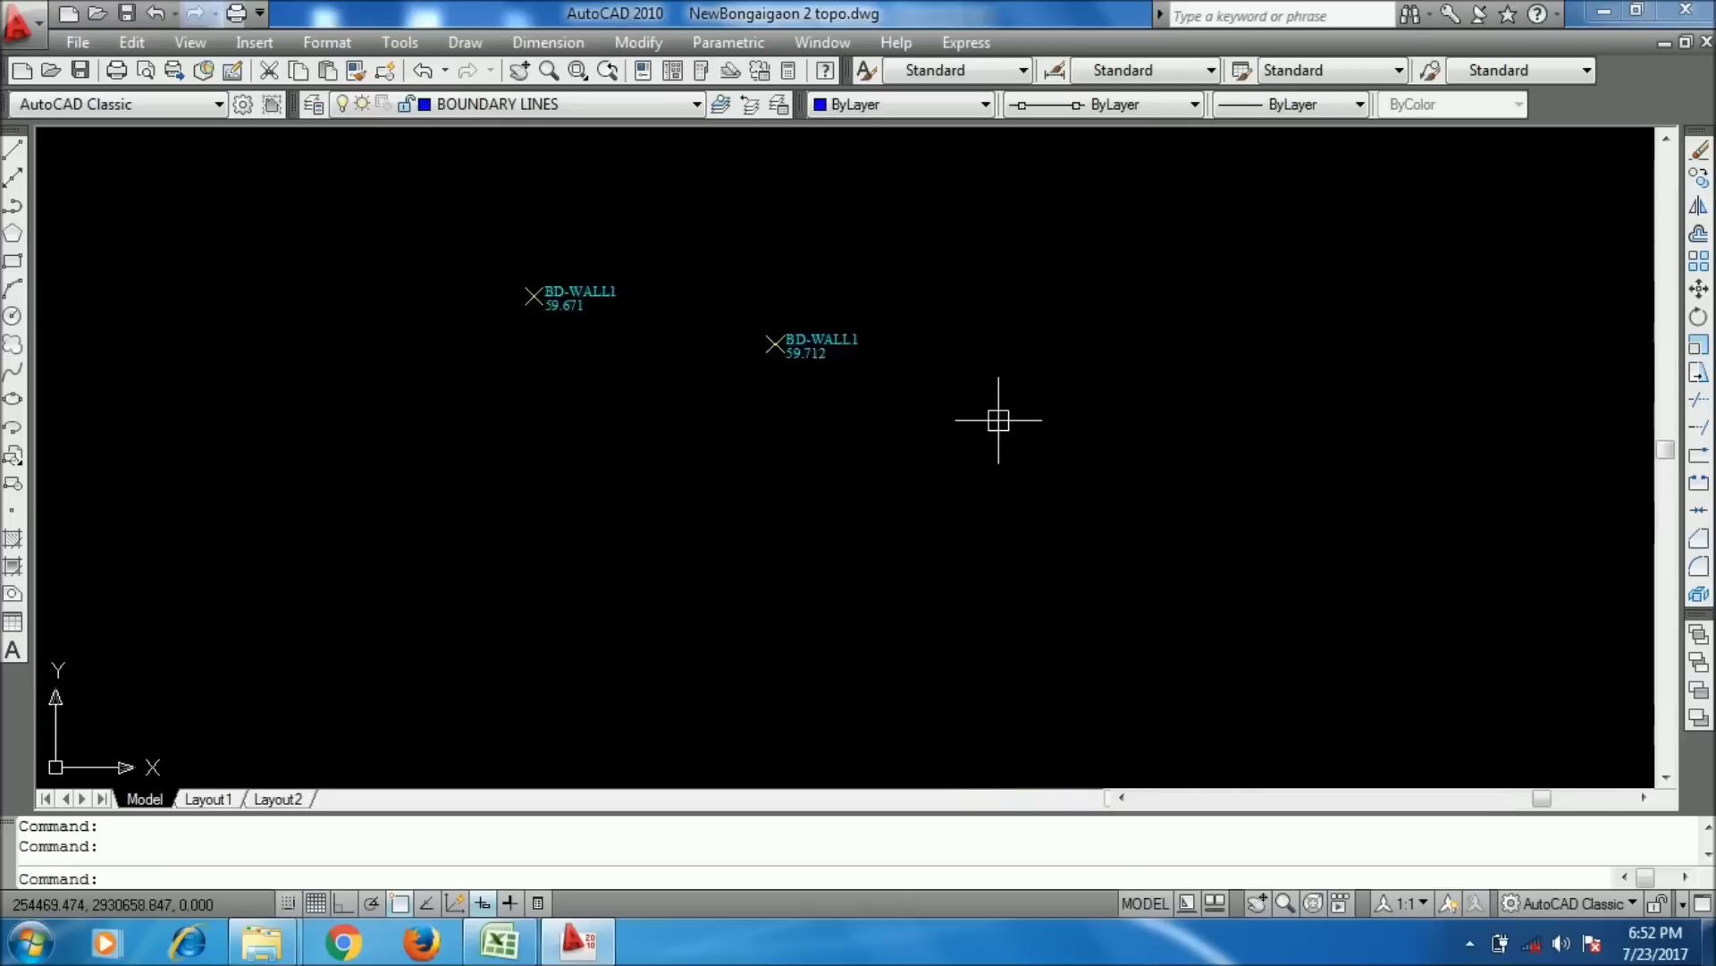
scroll(998, 420, up, 2)
scroll(753, 326, down, 3)
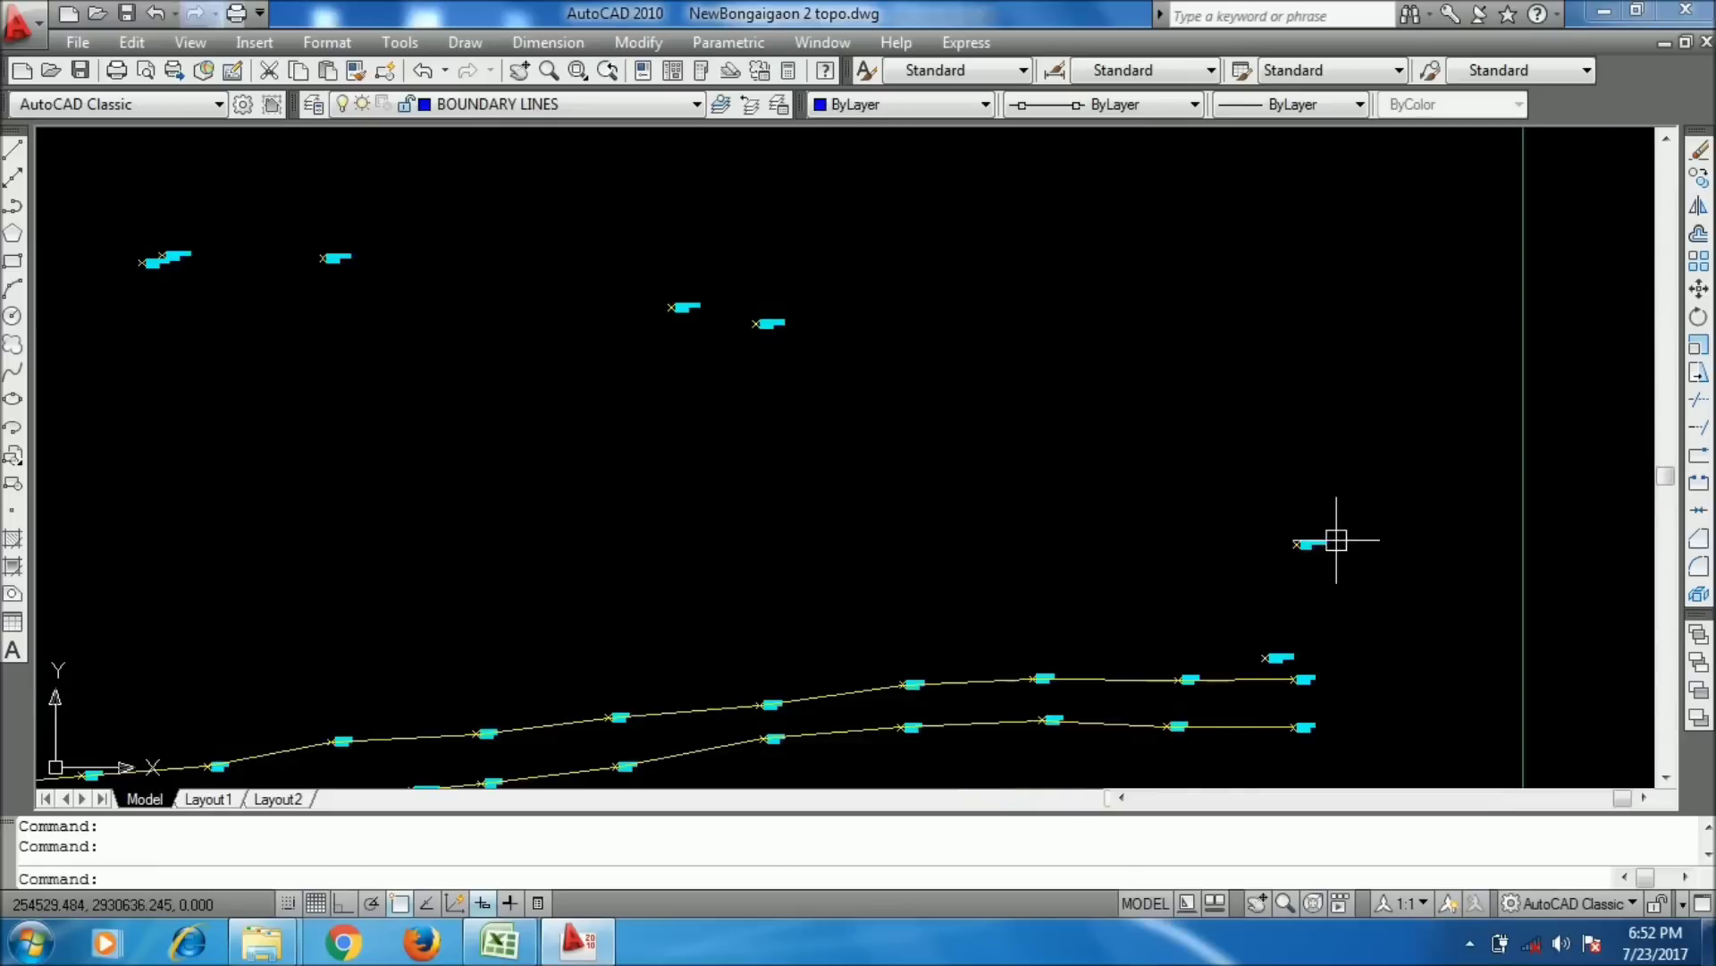
scroll(1336, 540, up, 3)
scroll(1276, 486, down, 4)
scroll(981, 404, up, 1)
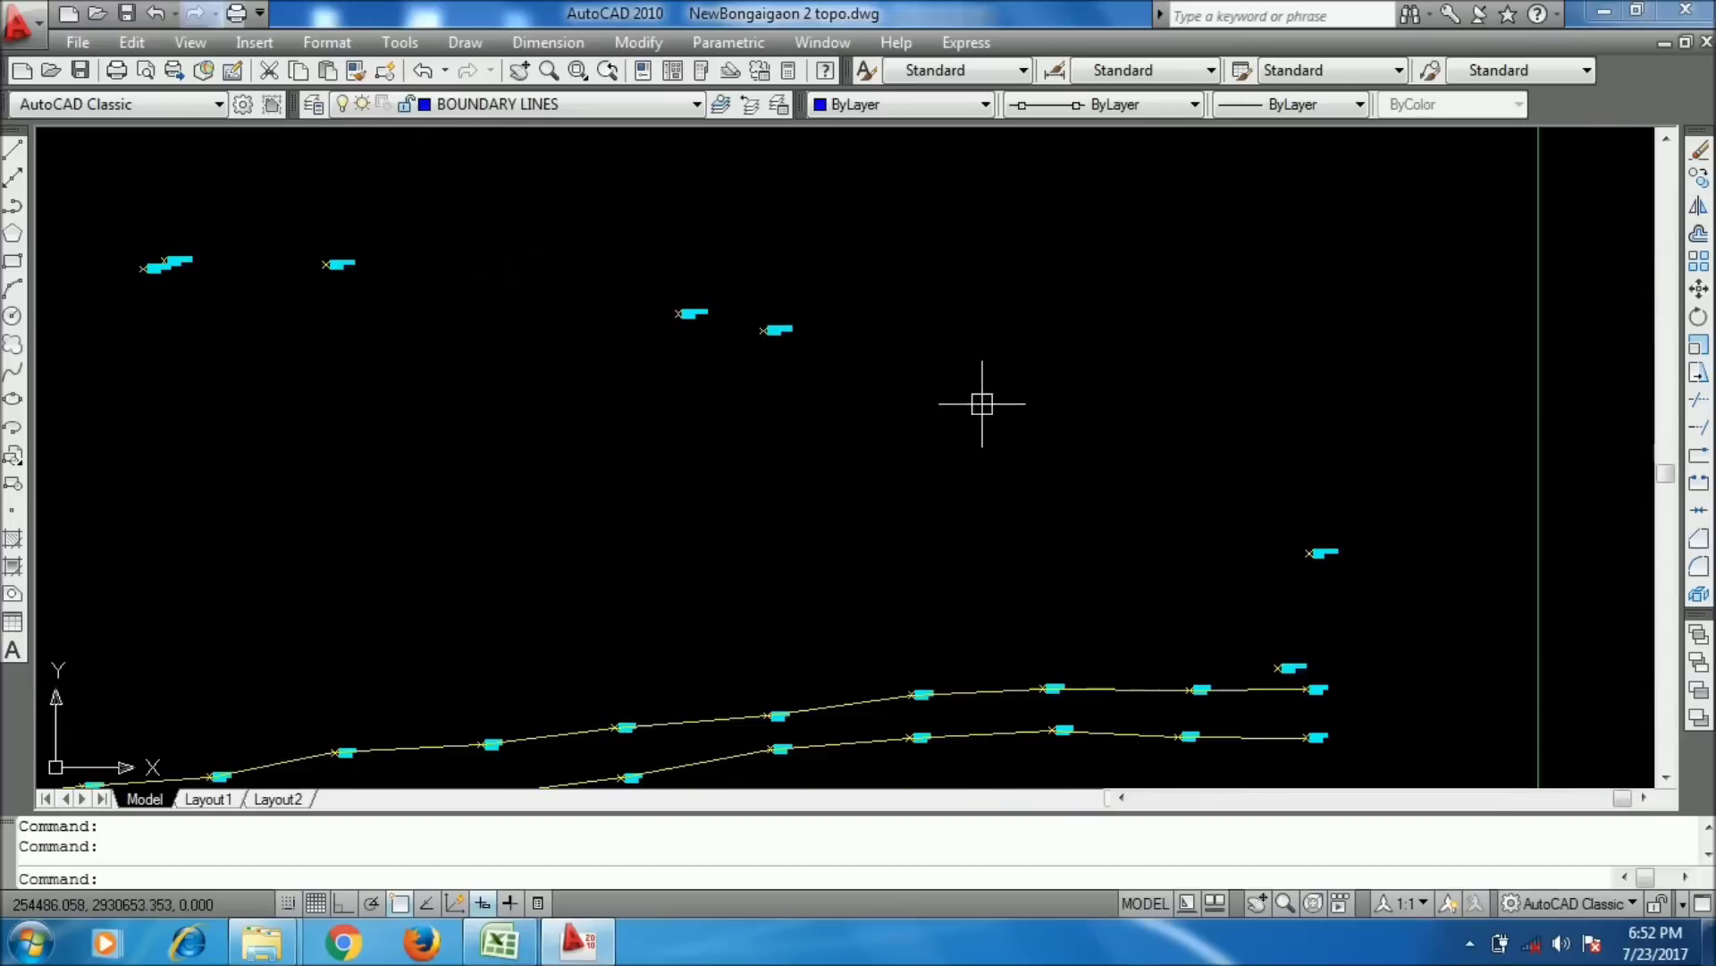
- Switch to Excel and look through the Data CSV sheet for the rows coded BD-WALL1
click(499, 940)
scroll(659, 715, down, 5)
scroll(630, 426, down, 9)
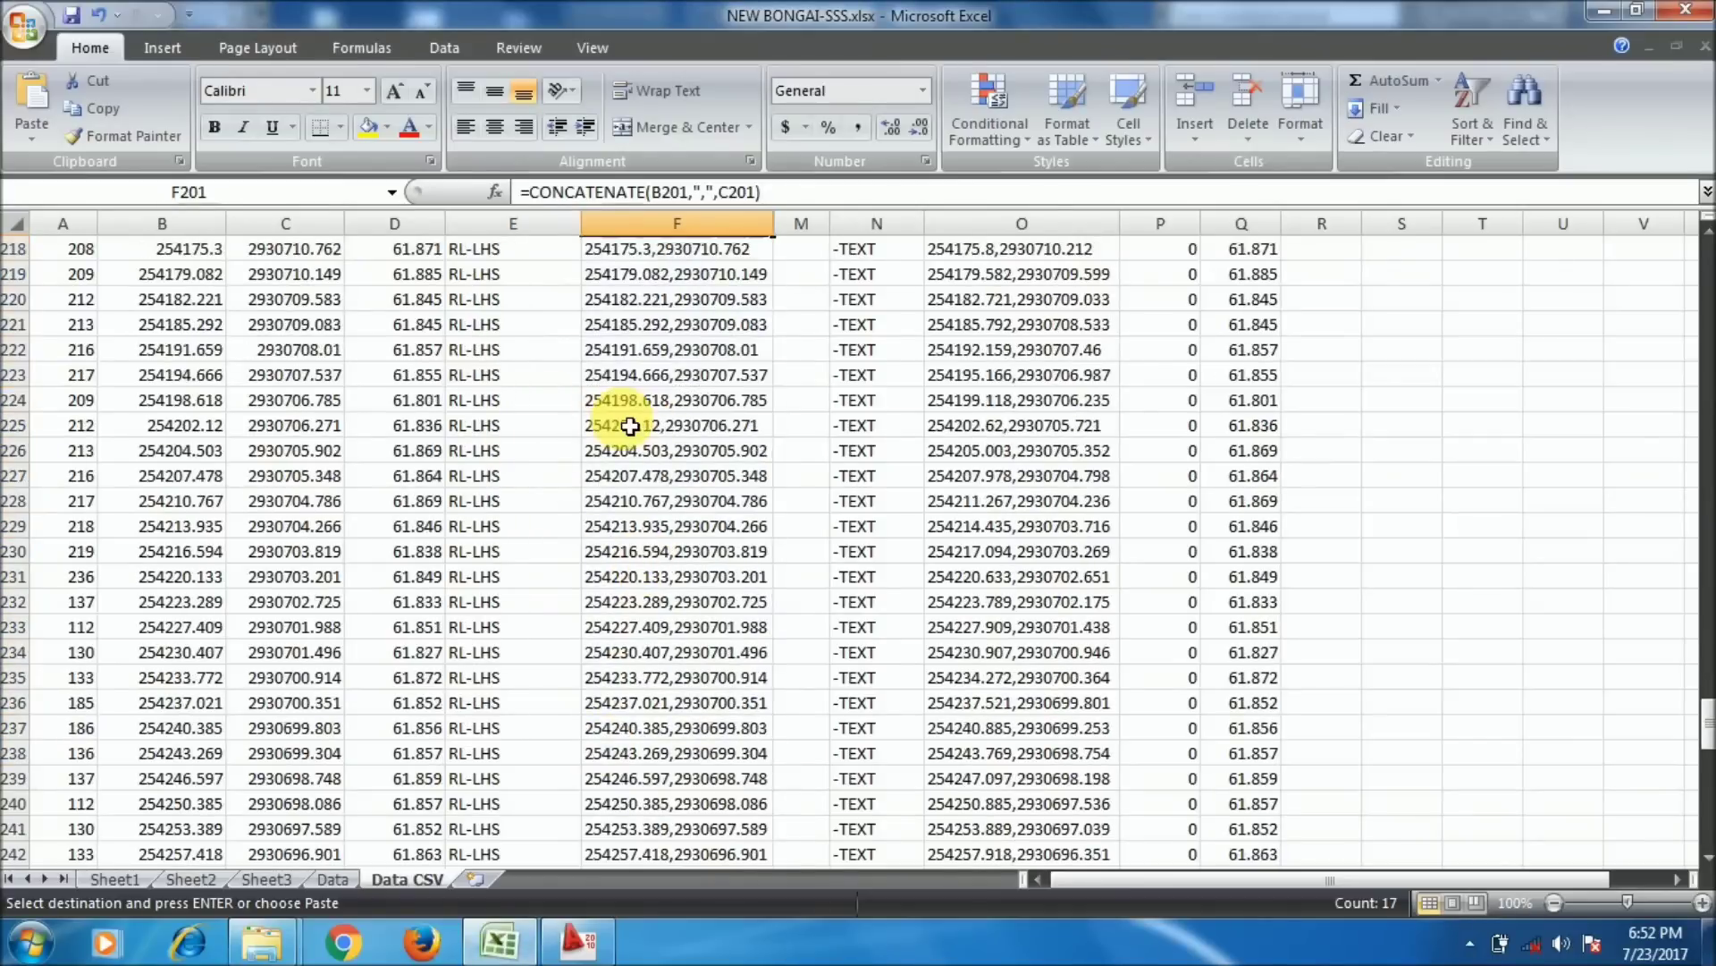
scroll(631, 428, down, 12)
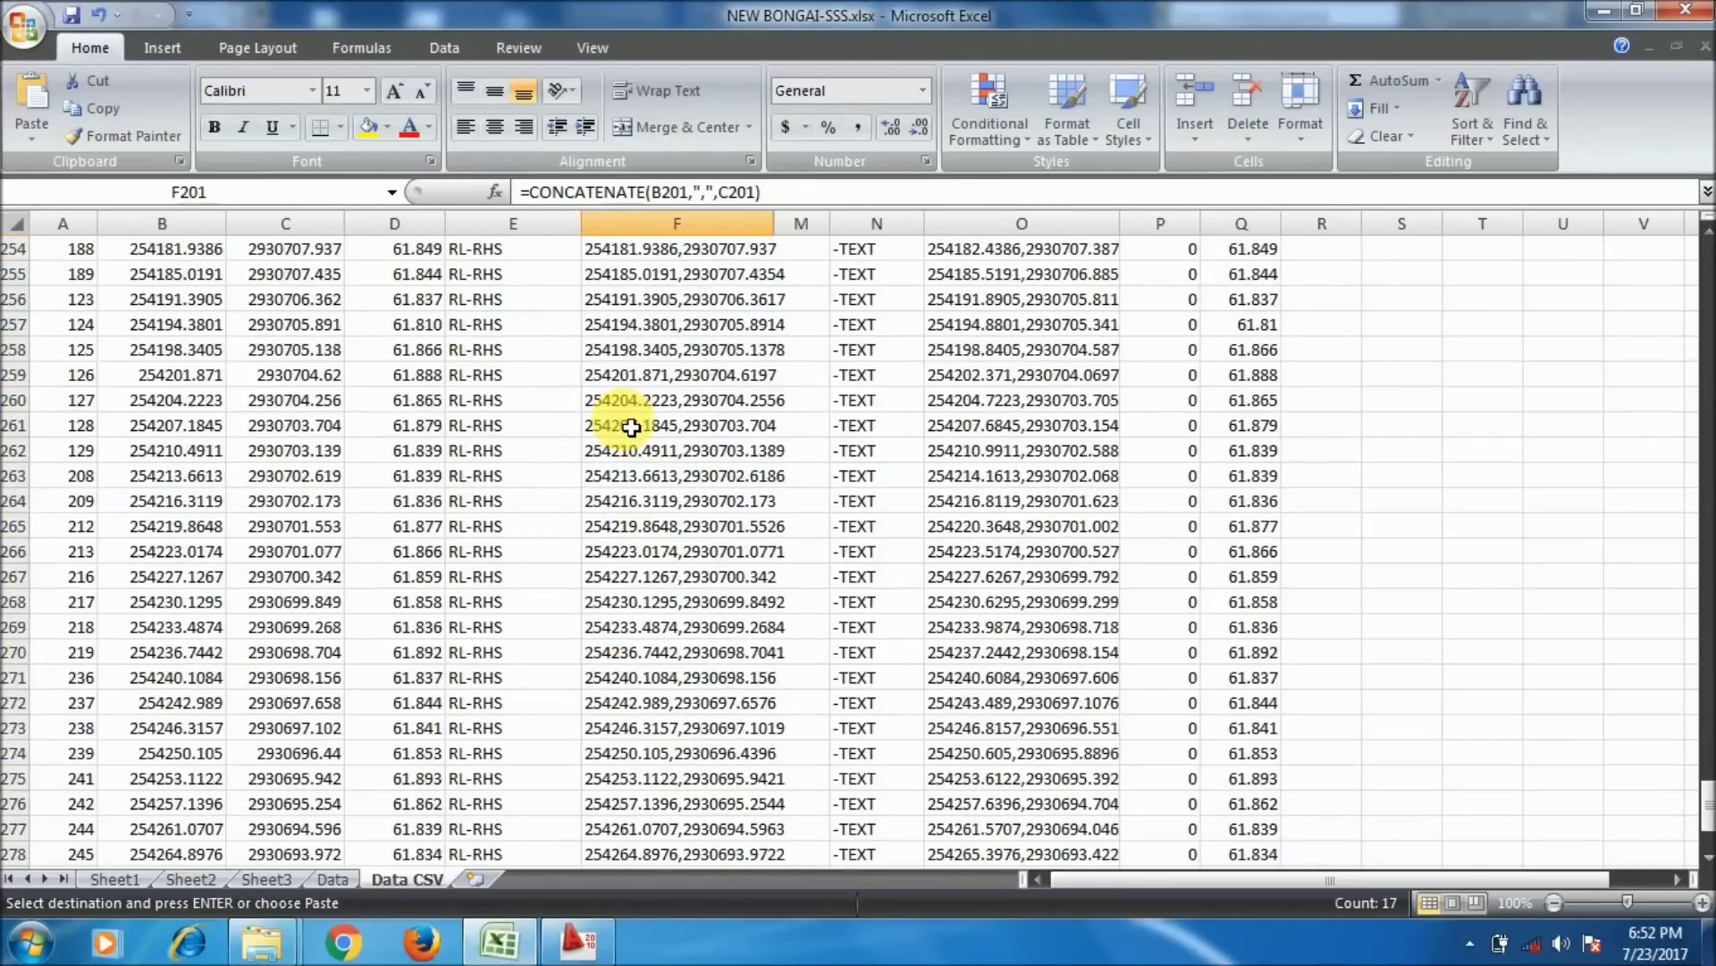
scroll(632, 428, up, 17)
scroll(631, 430, up, 6)
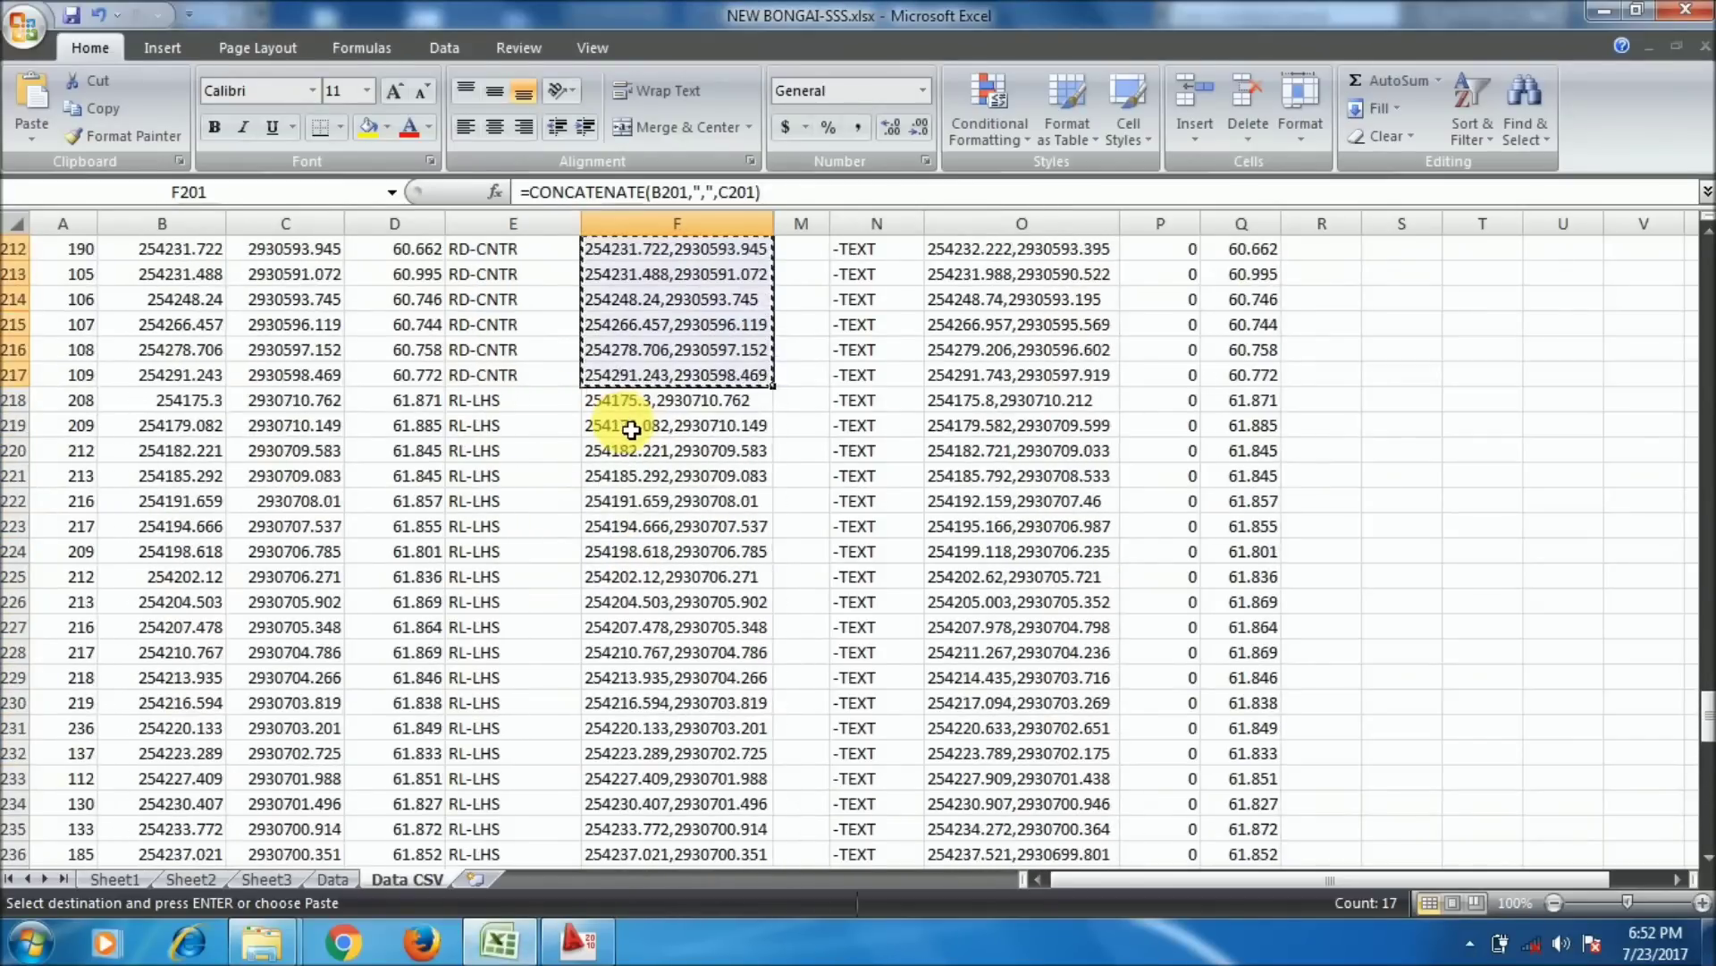
scroll(631, 430, down, 3)
scroll(631, 430, up, 11)
scroll(631, 430, up, 16)
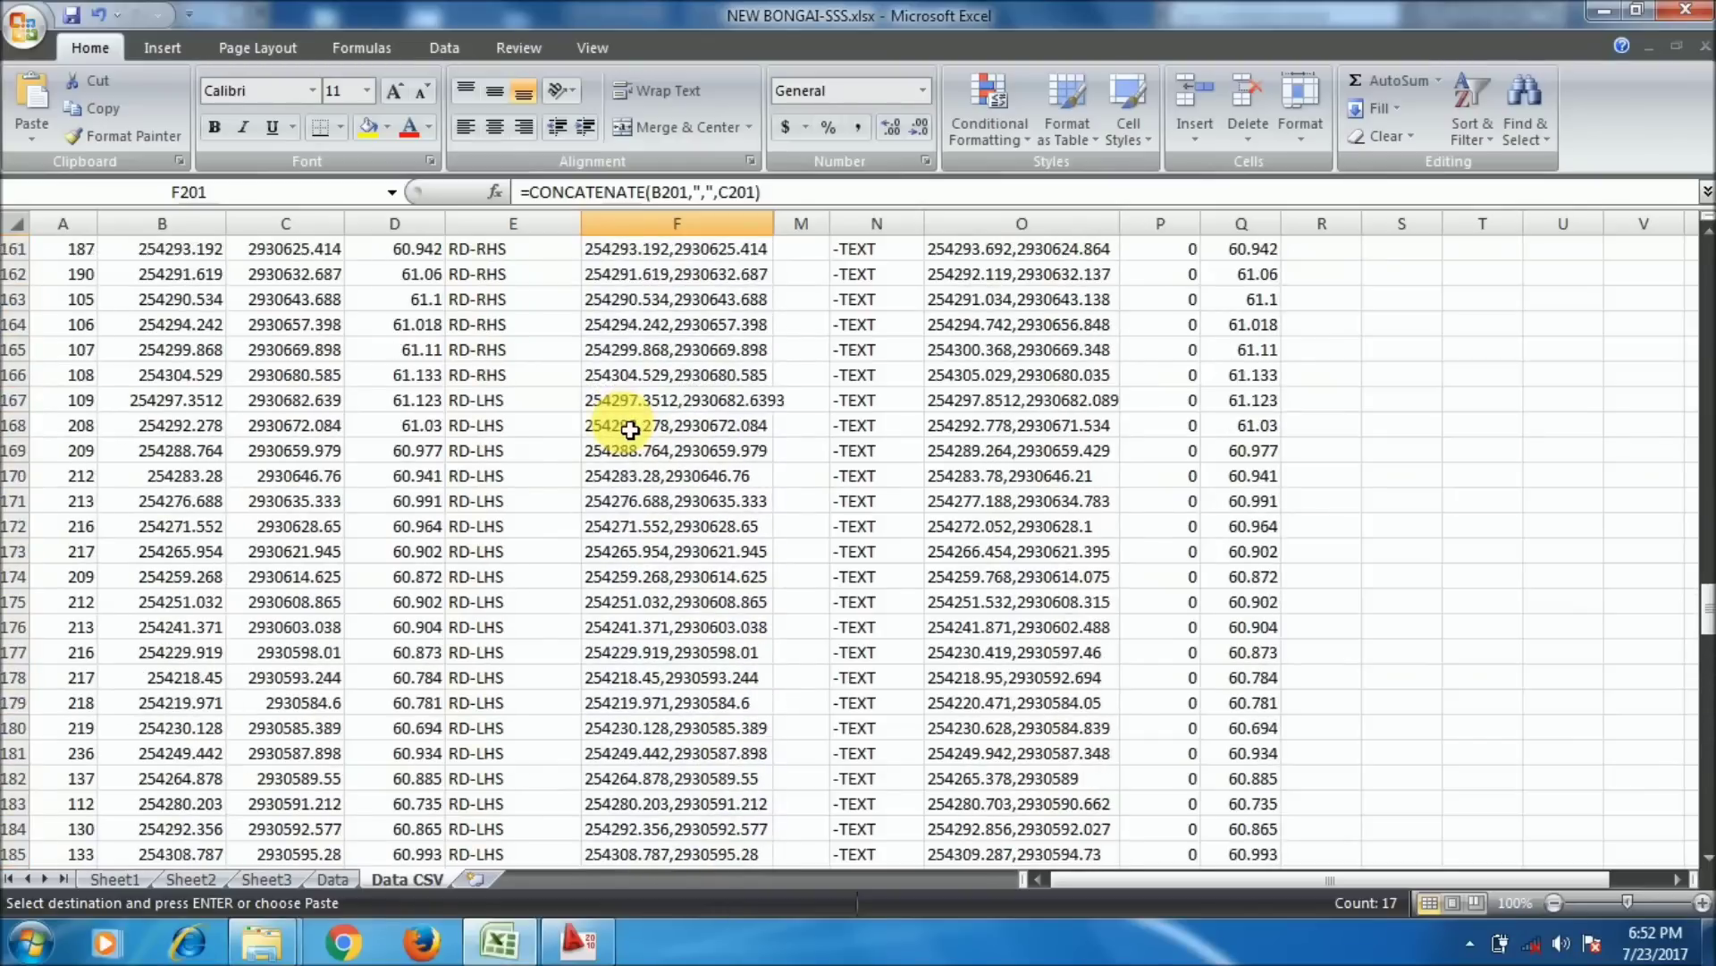
scroll(631, 430, up, 17)
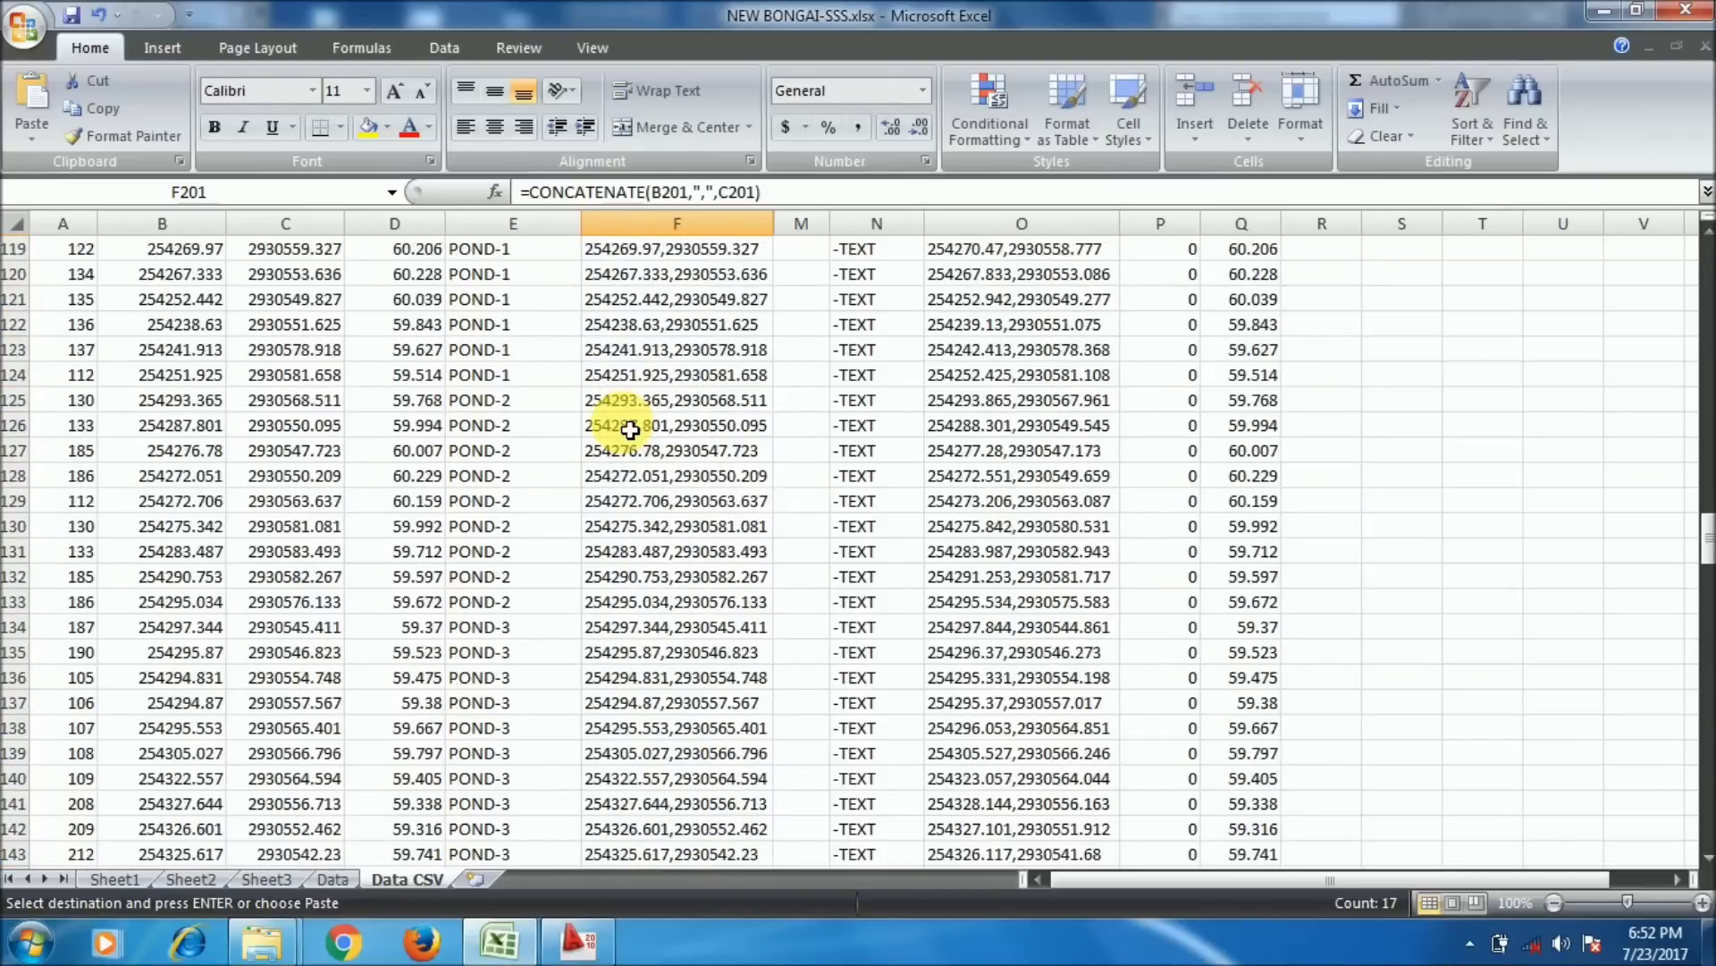
scroll(631, 430, up, 7)
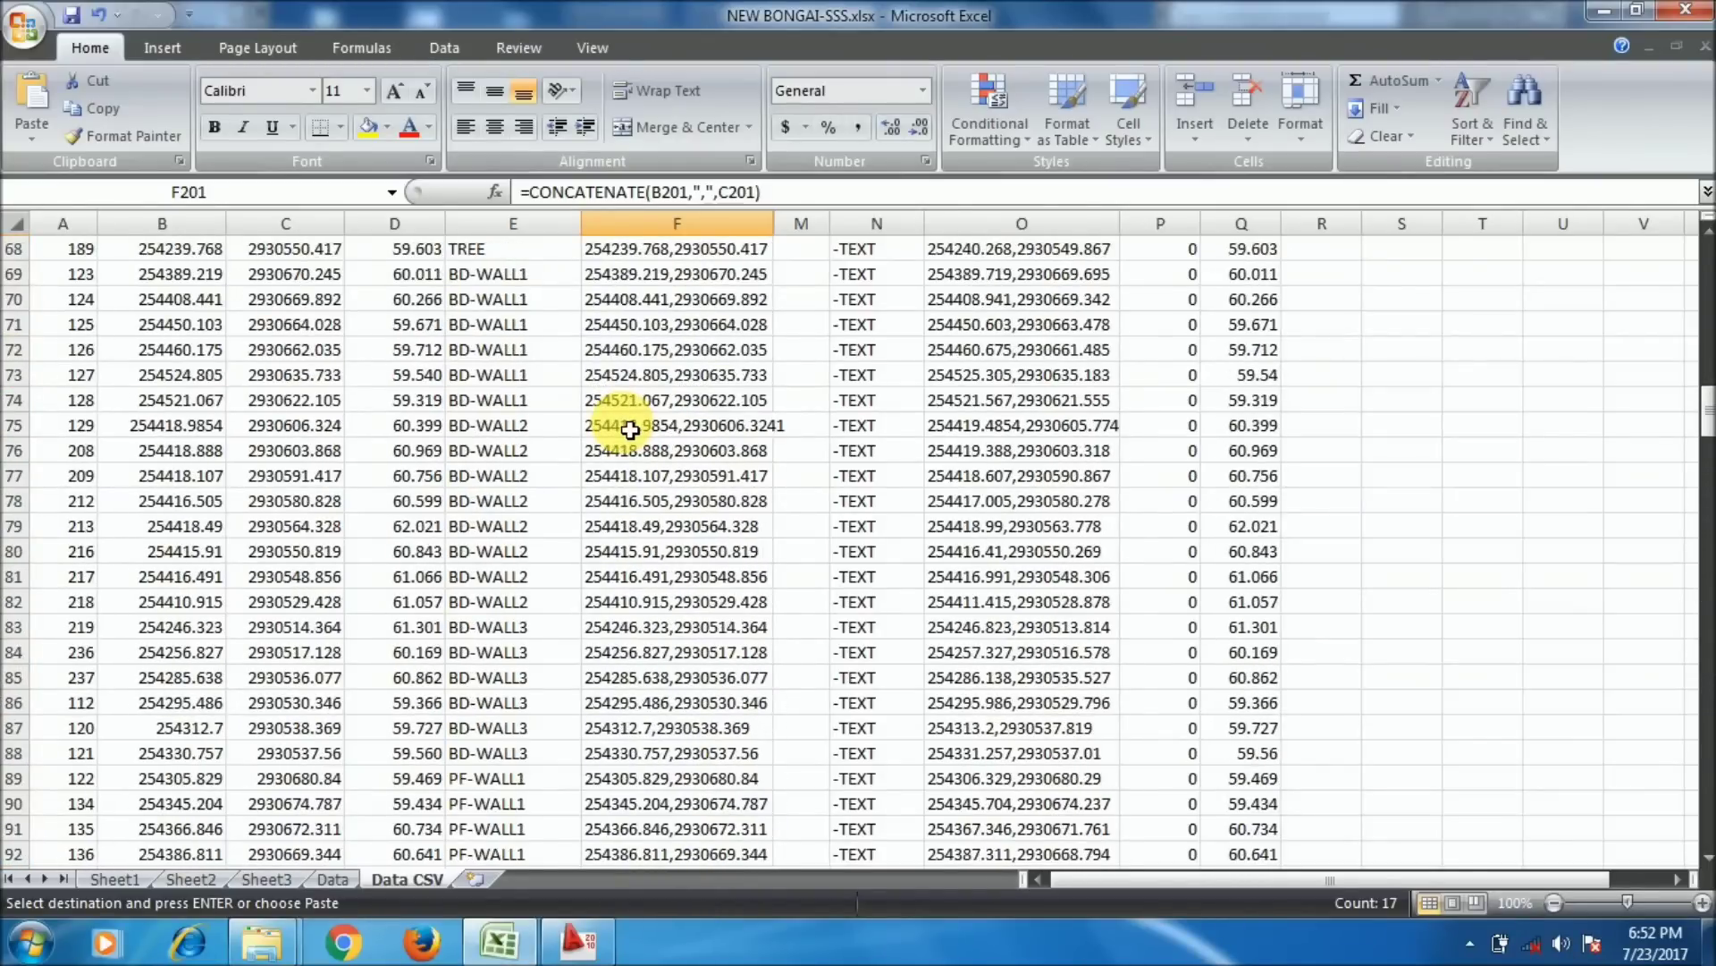
click(483, 425)
click(630, 433)
click(520, 427)
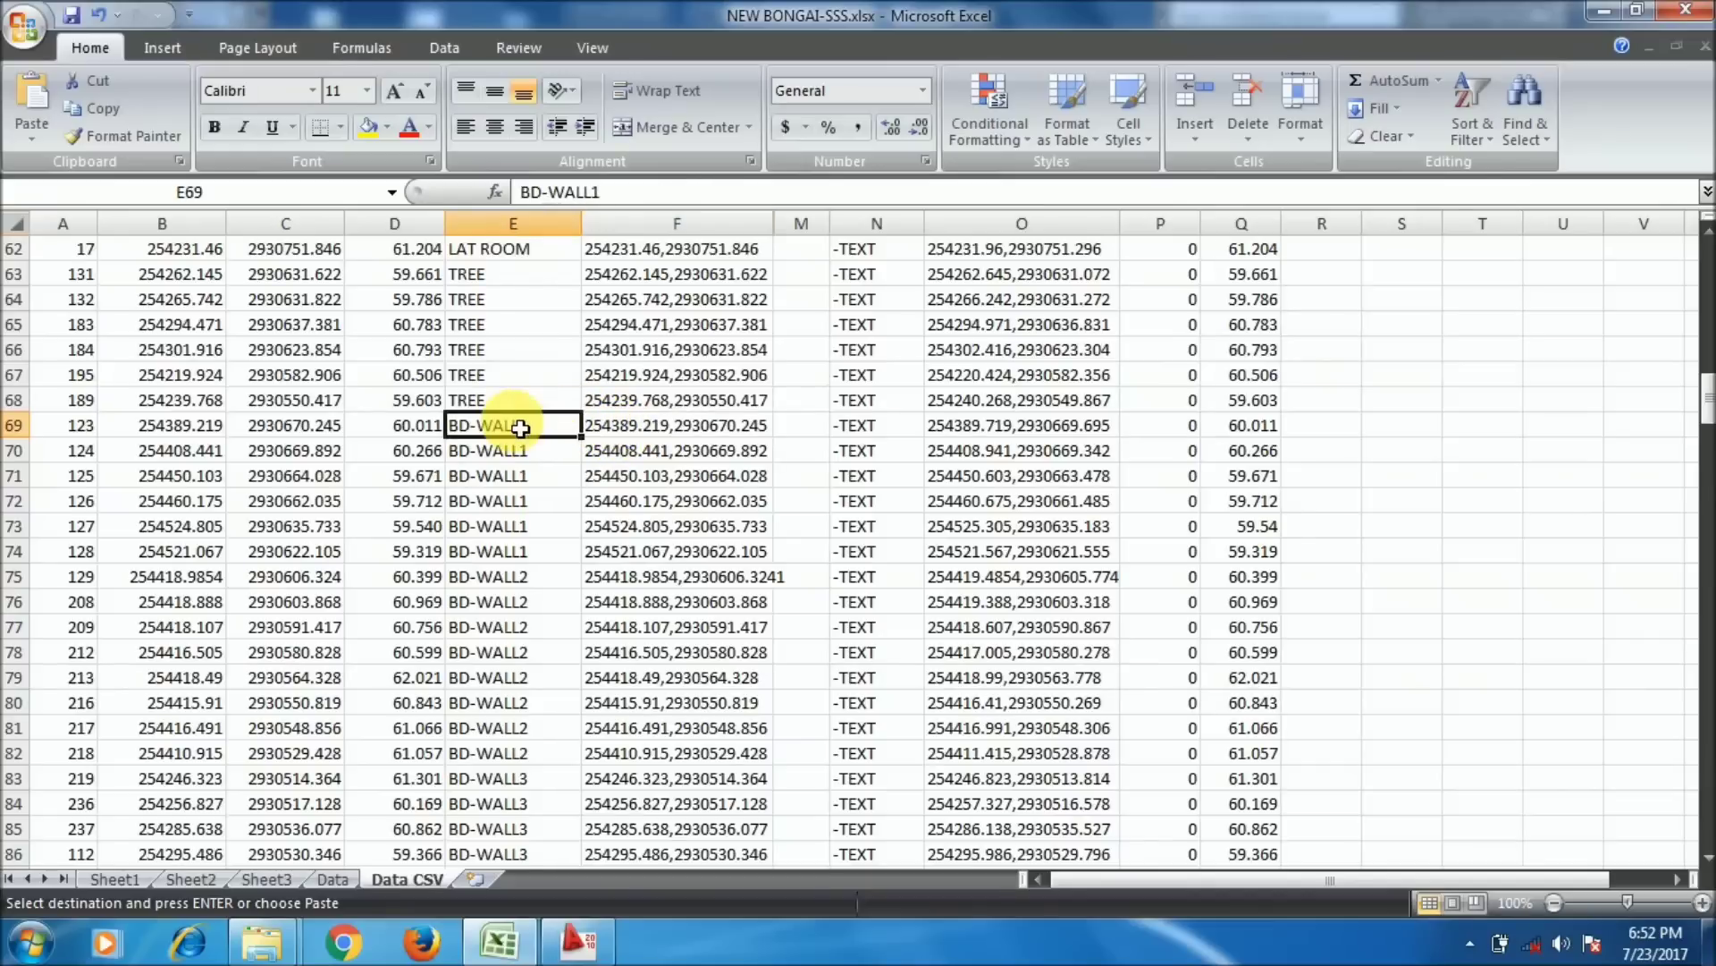
- Turn on filtering for the header row 4 of the Data CSV sheet
key(ctrl+Up)
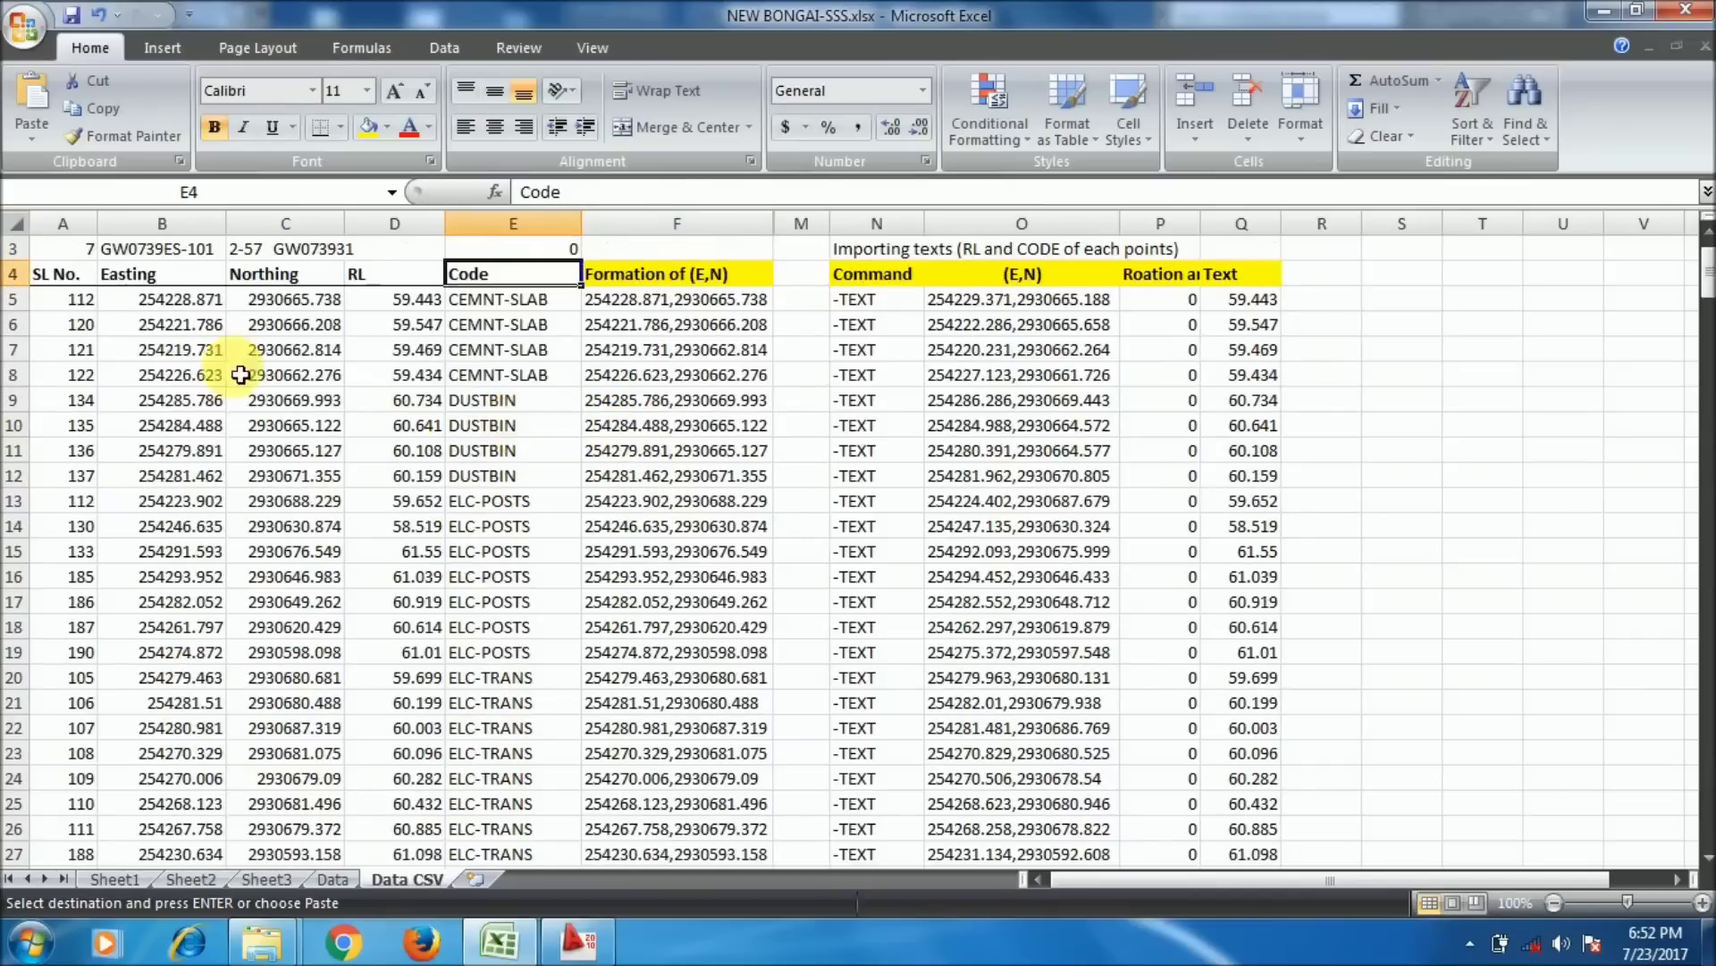
click(25, 284)
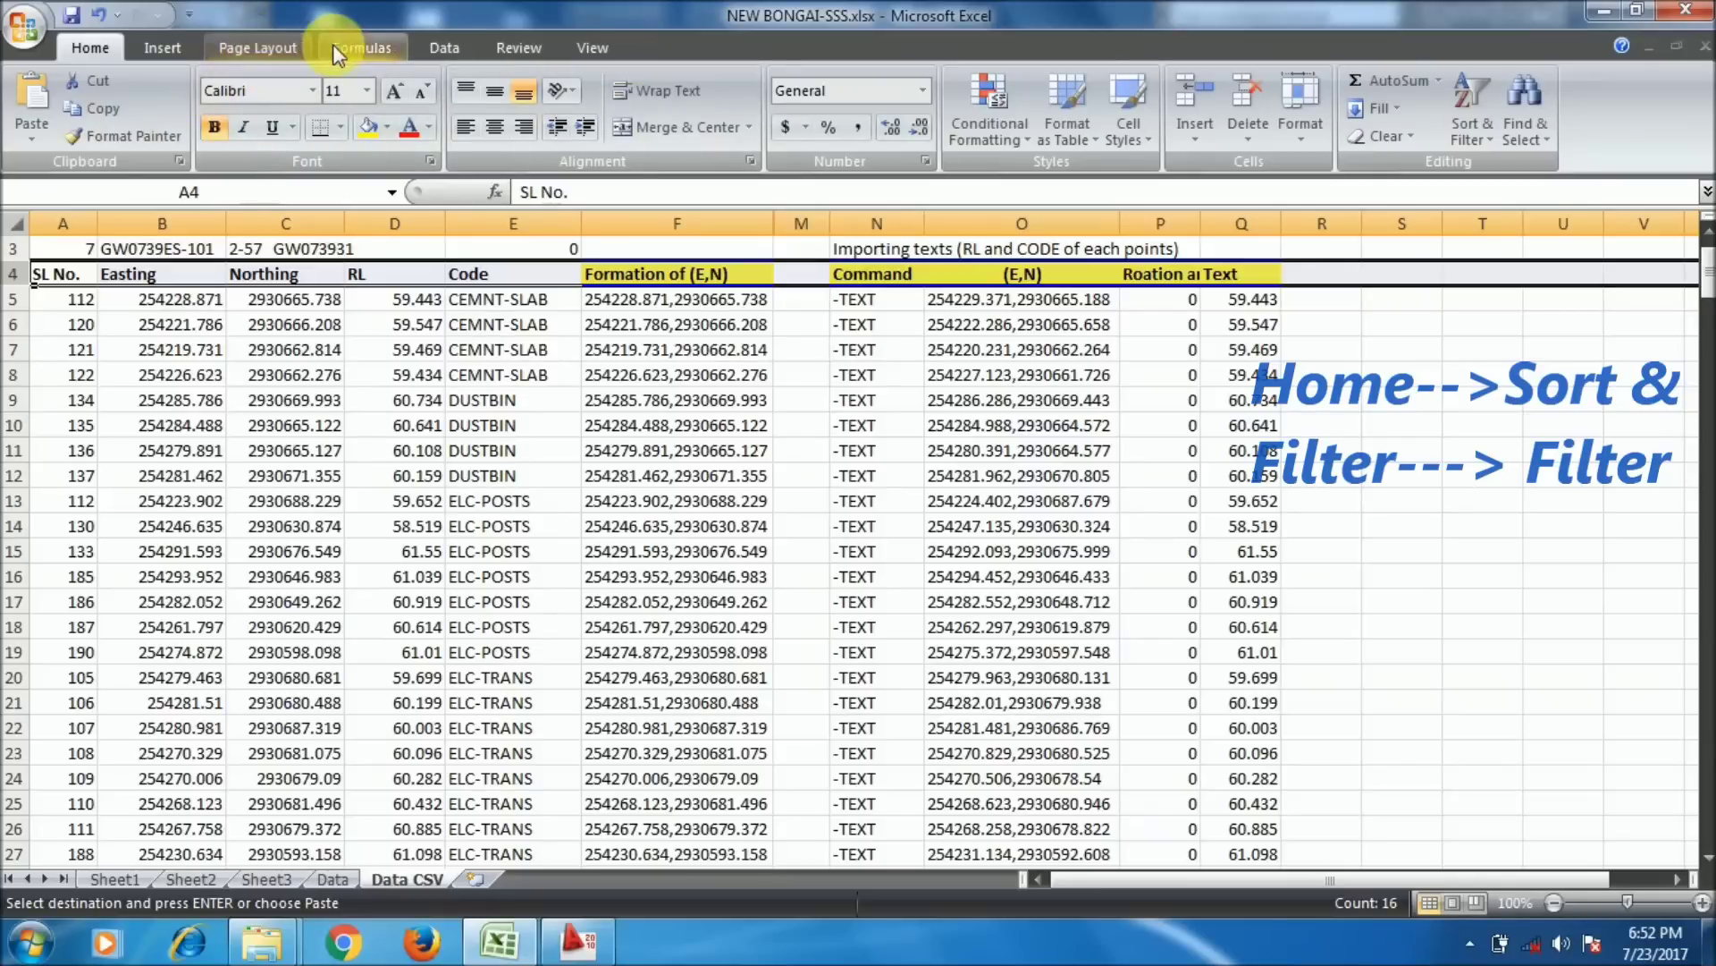
click(468, 54)
click(89, 48)
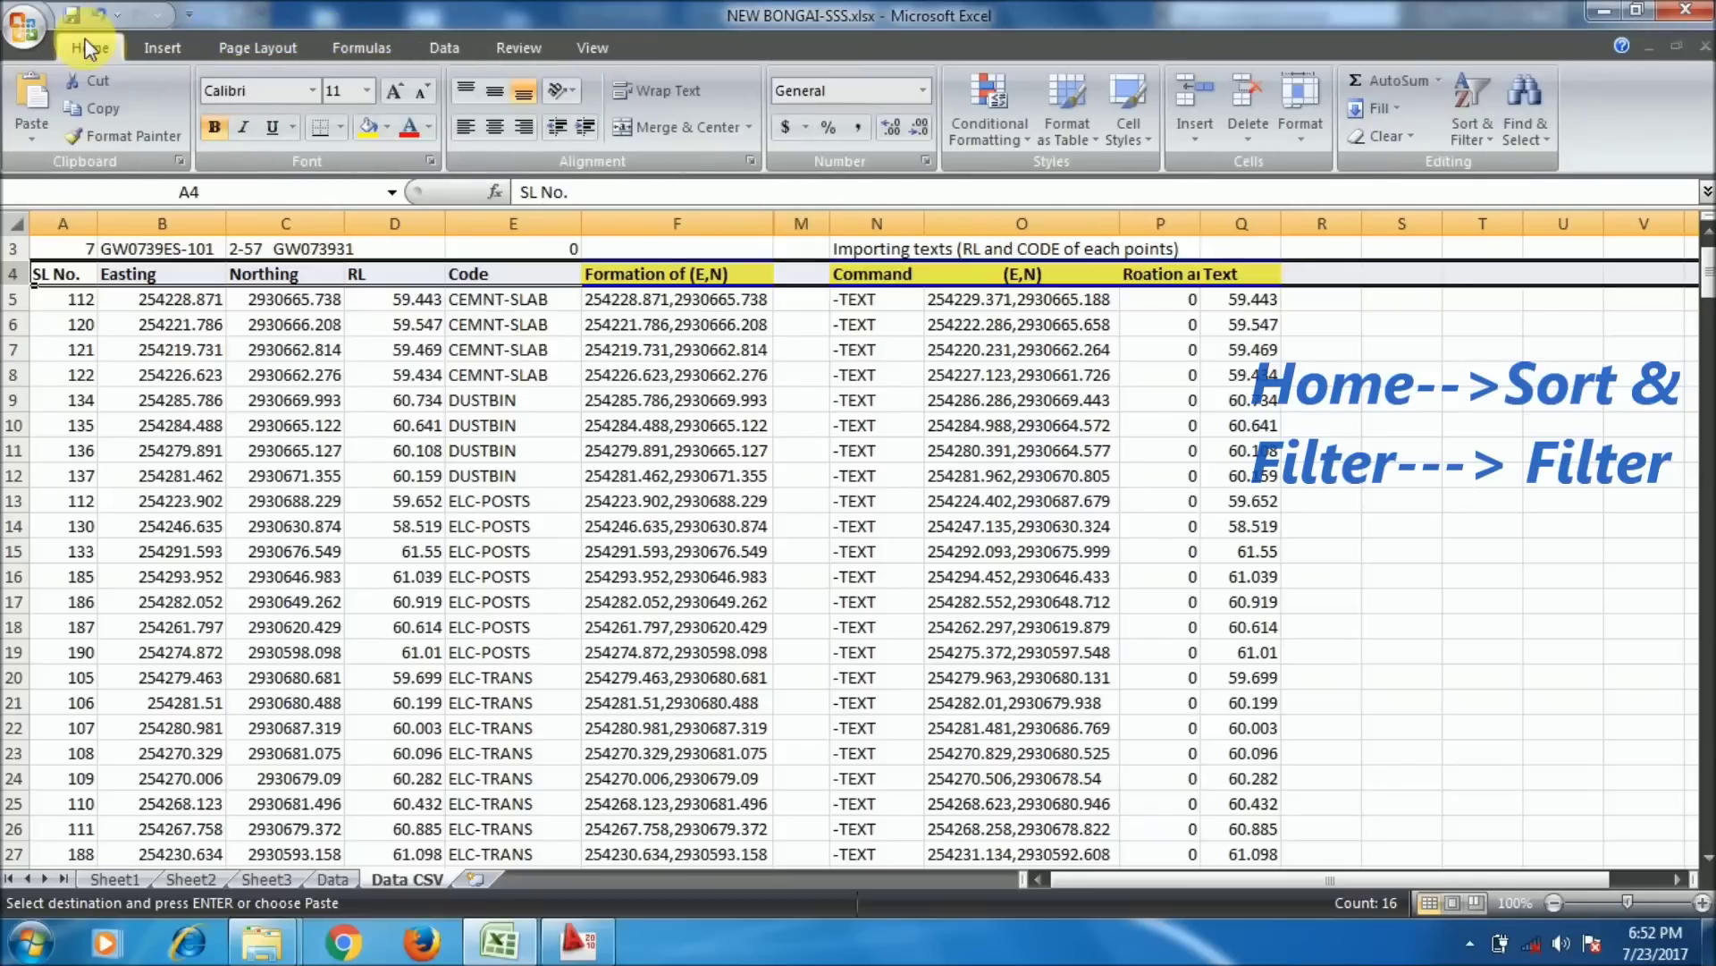
click(1467, 126)
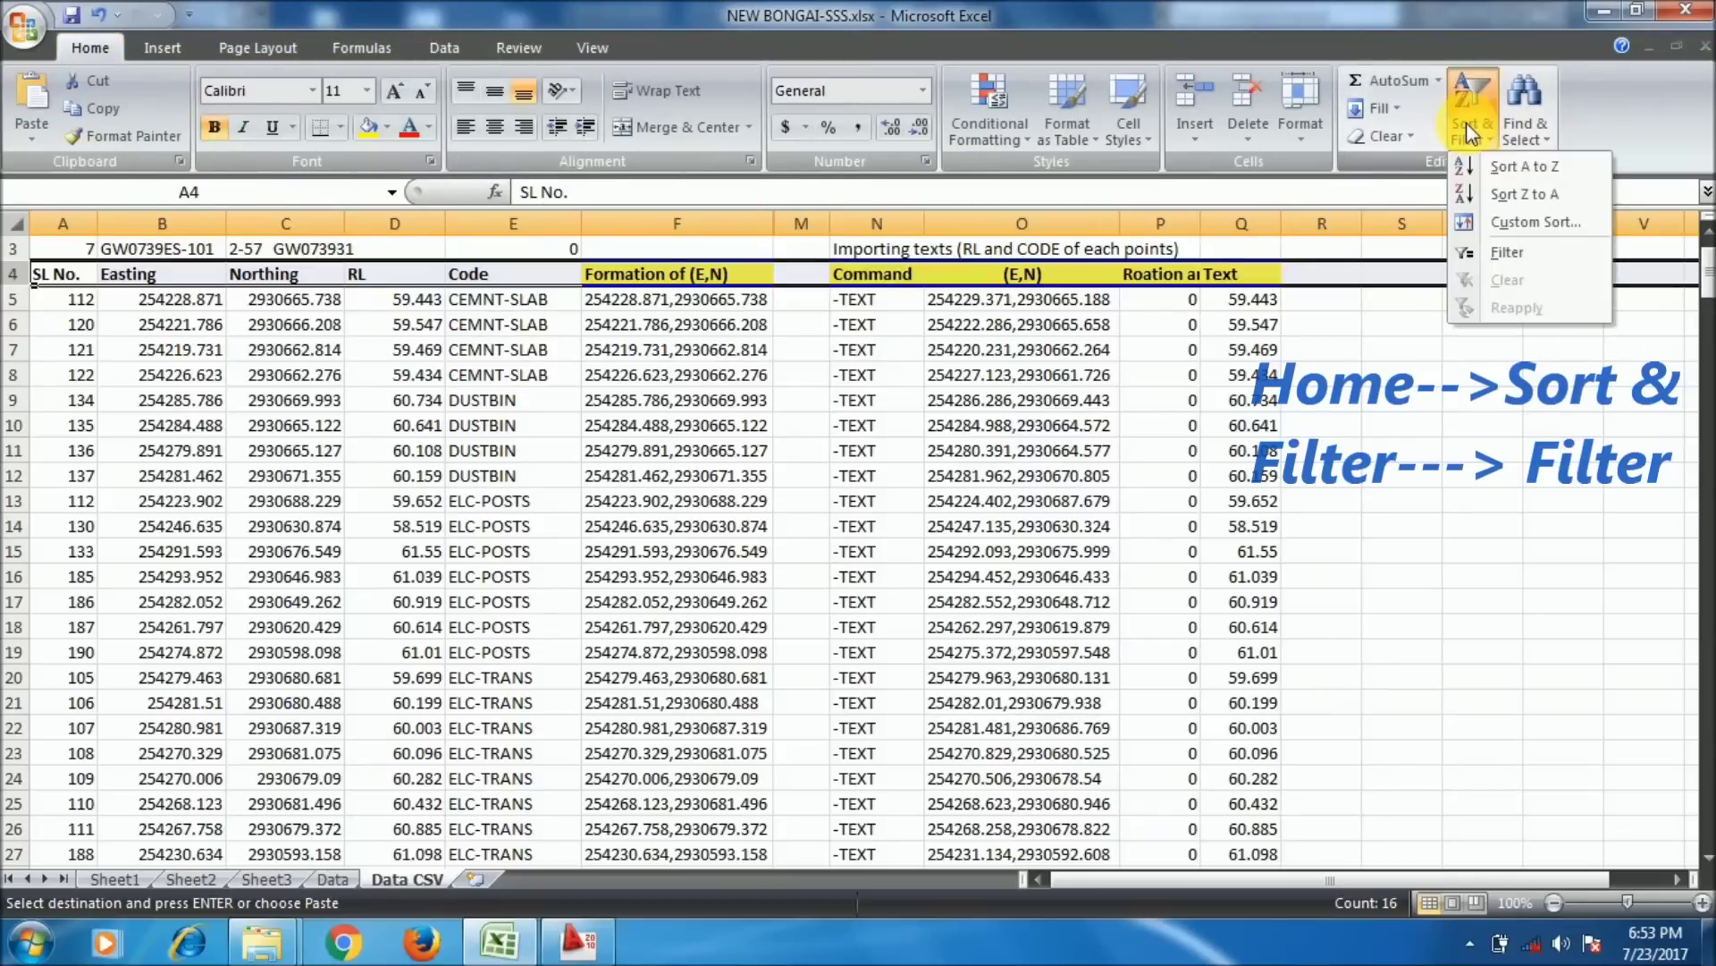
click(1529, 256)
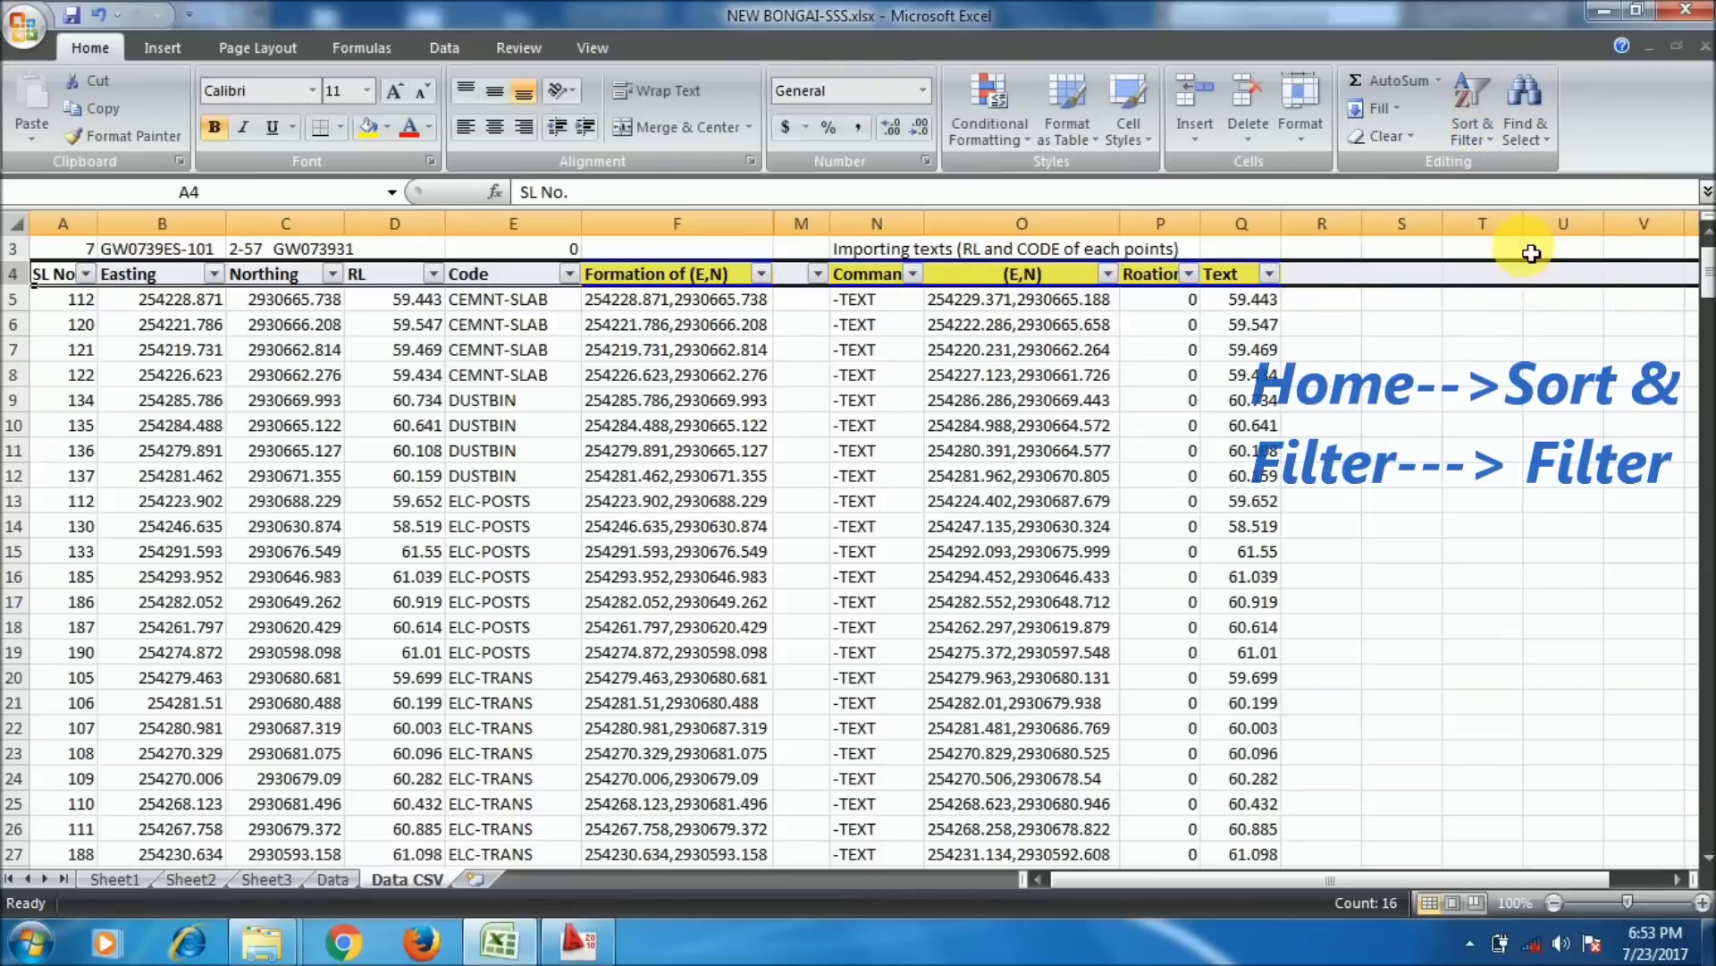
- Filter the Code column to show only the BD-WALL1 points
click(573, 315)
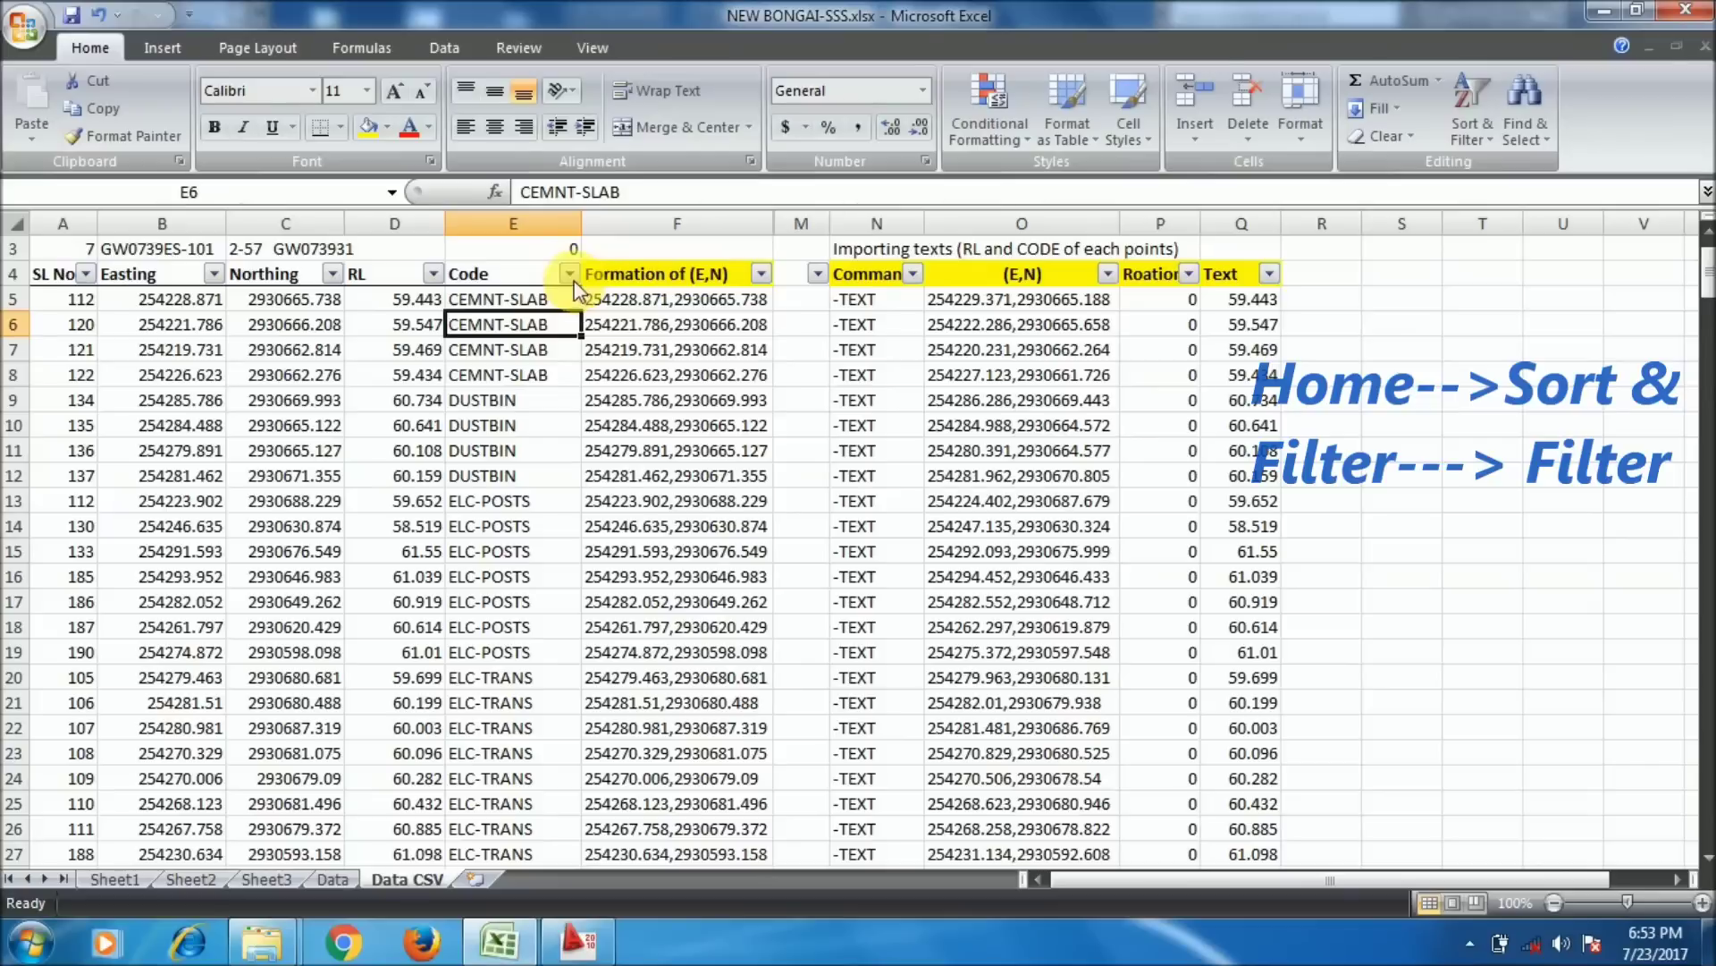
click(569, 273)
click(432, 476)
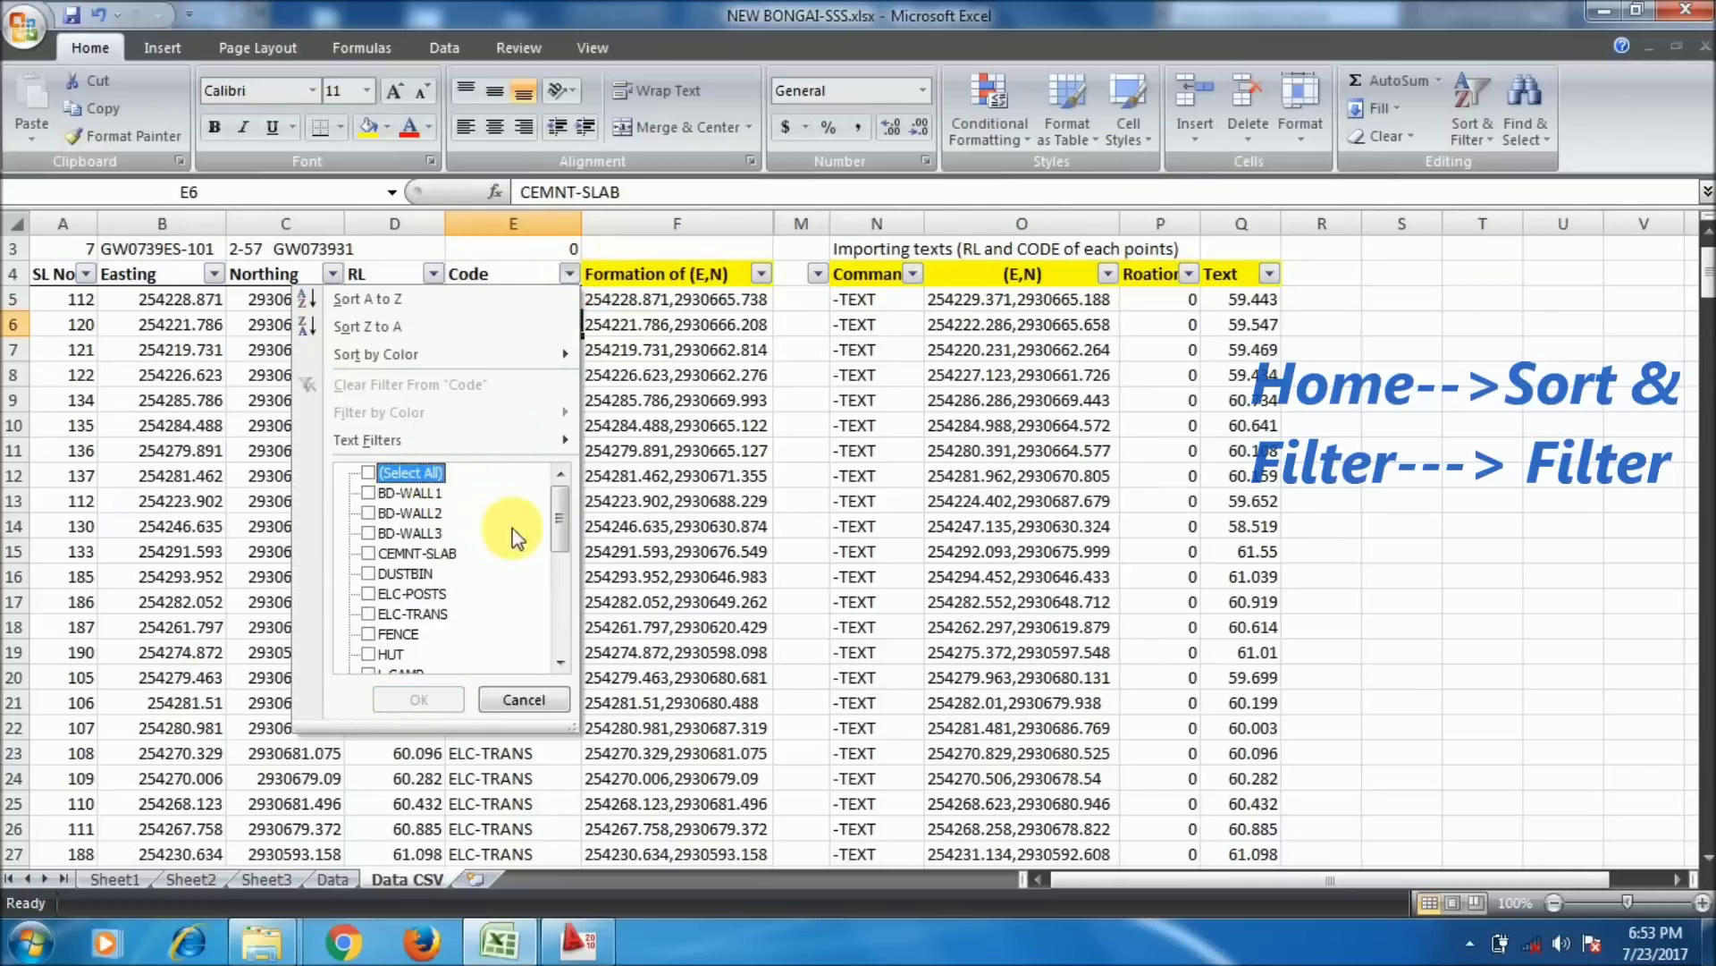
mouse_move(554, 526)
mouse_down()
mouse_move(555, 563)
mouse_move(556, 528)
mouse_up()
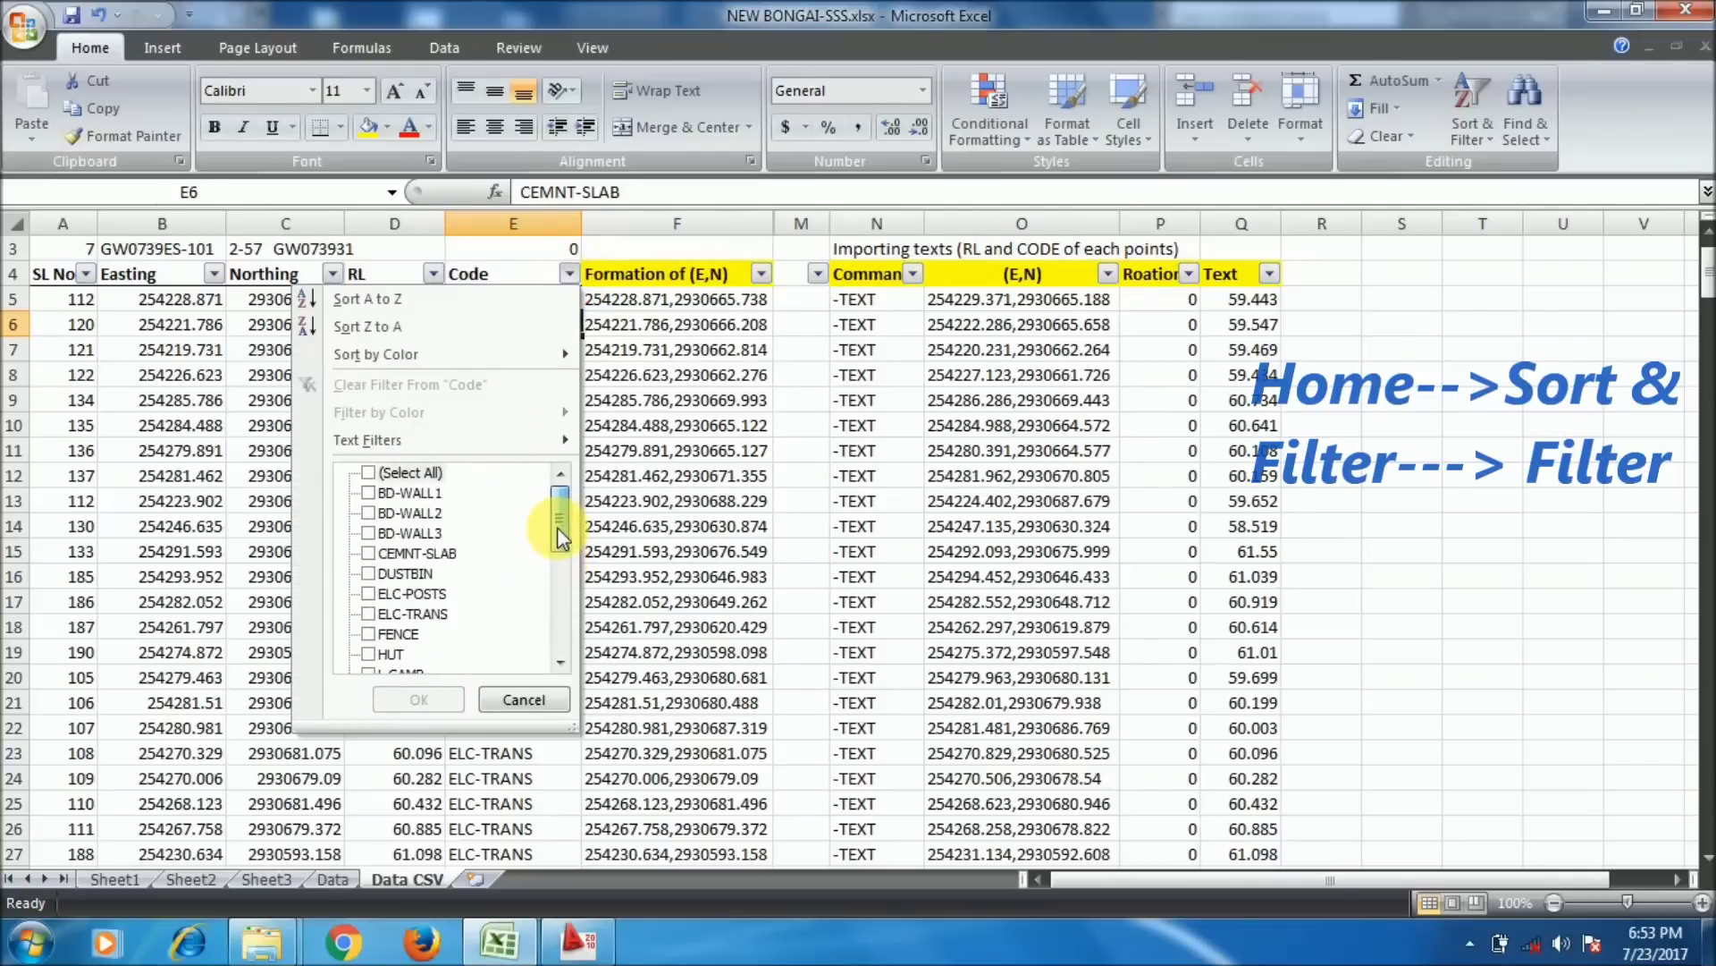
click(368, 492)
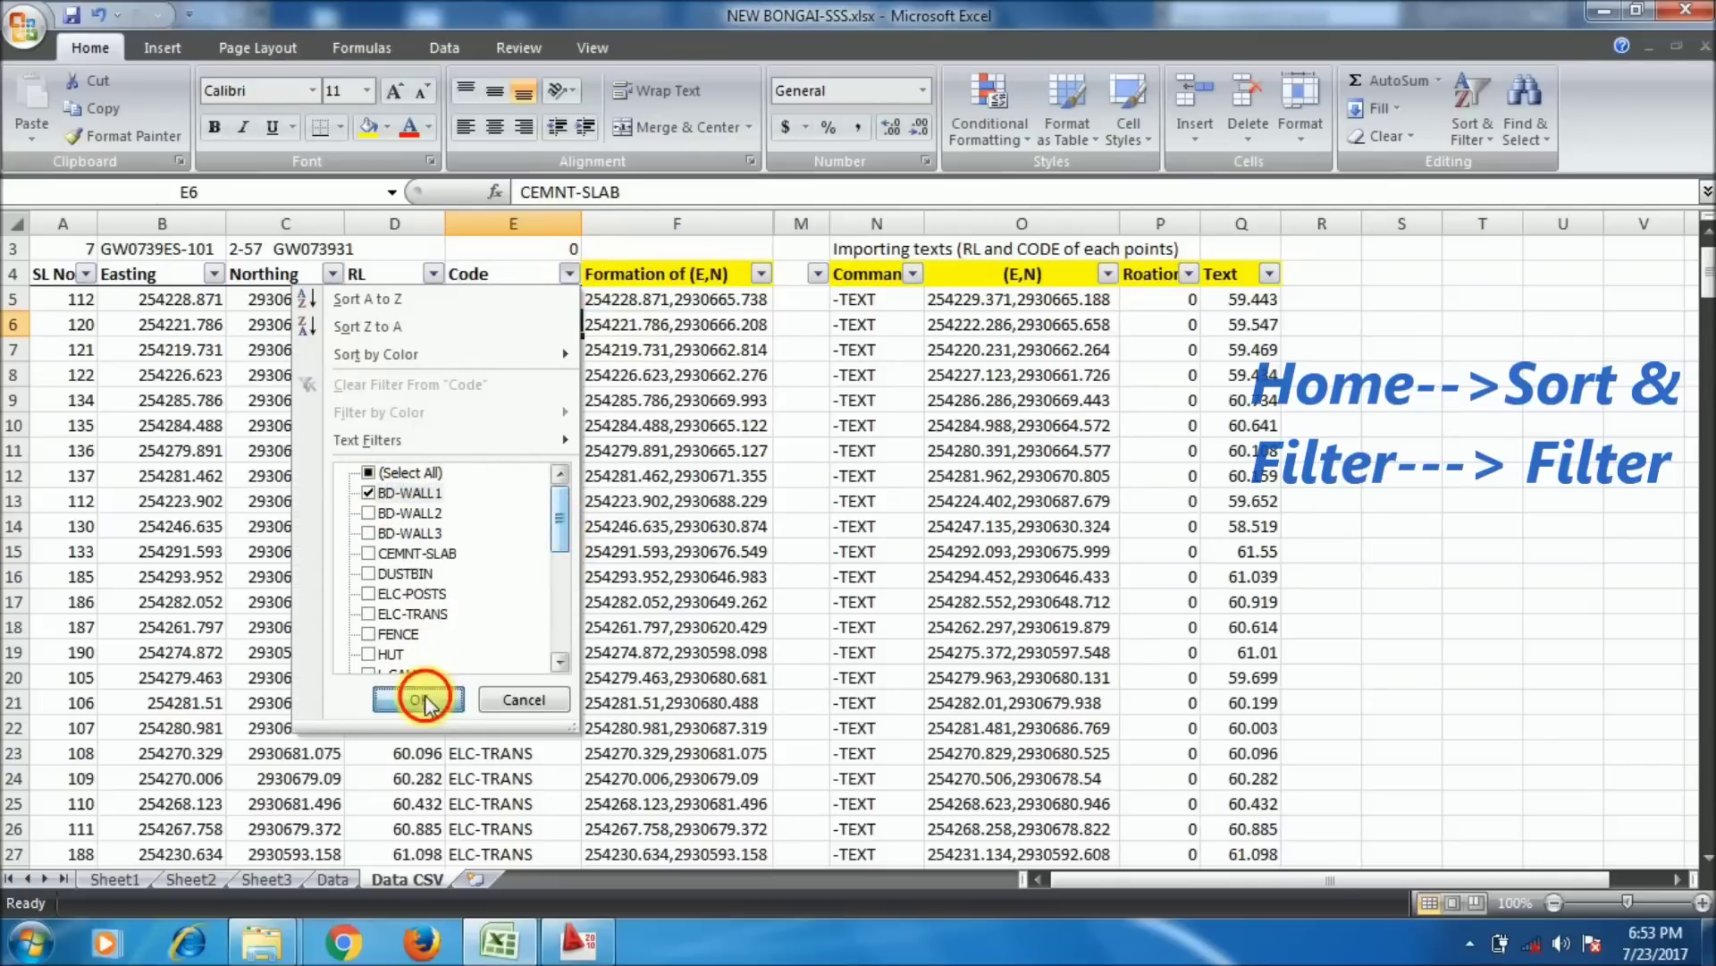
click(419, 699)
- Copy the BD-WALL1 Easting,Northing coordinates from F69:F74 in the Formation of (E,N) column
scroll(594, 597, up, 1)
drag(659, 350, 666, 475)
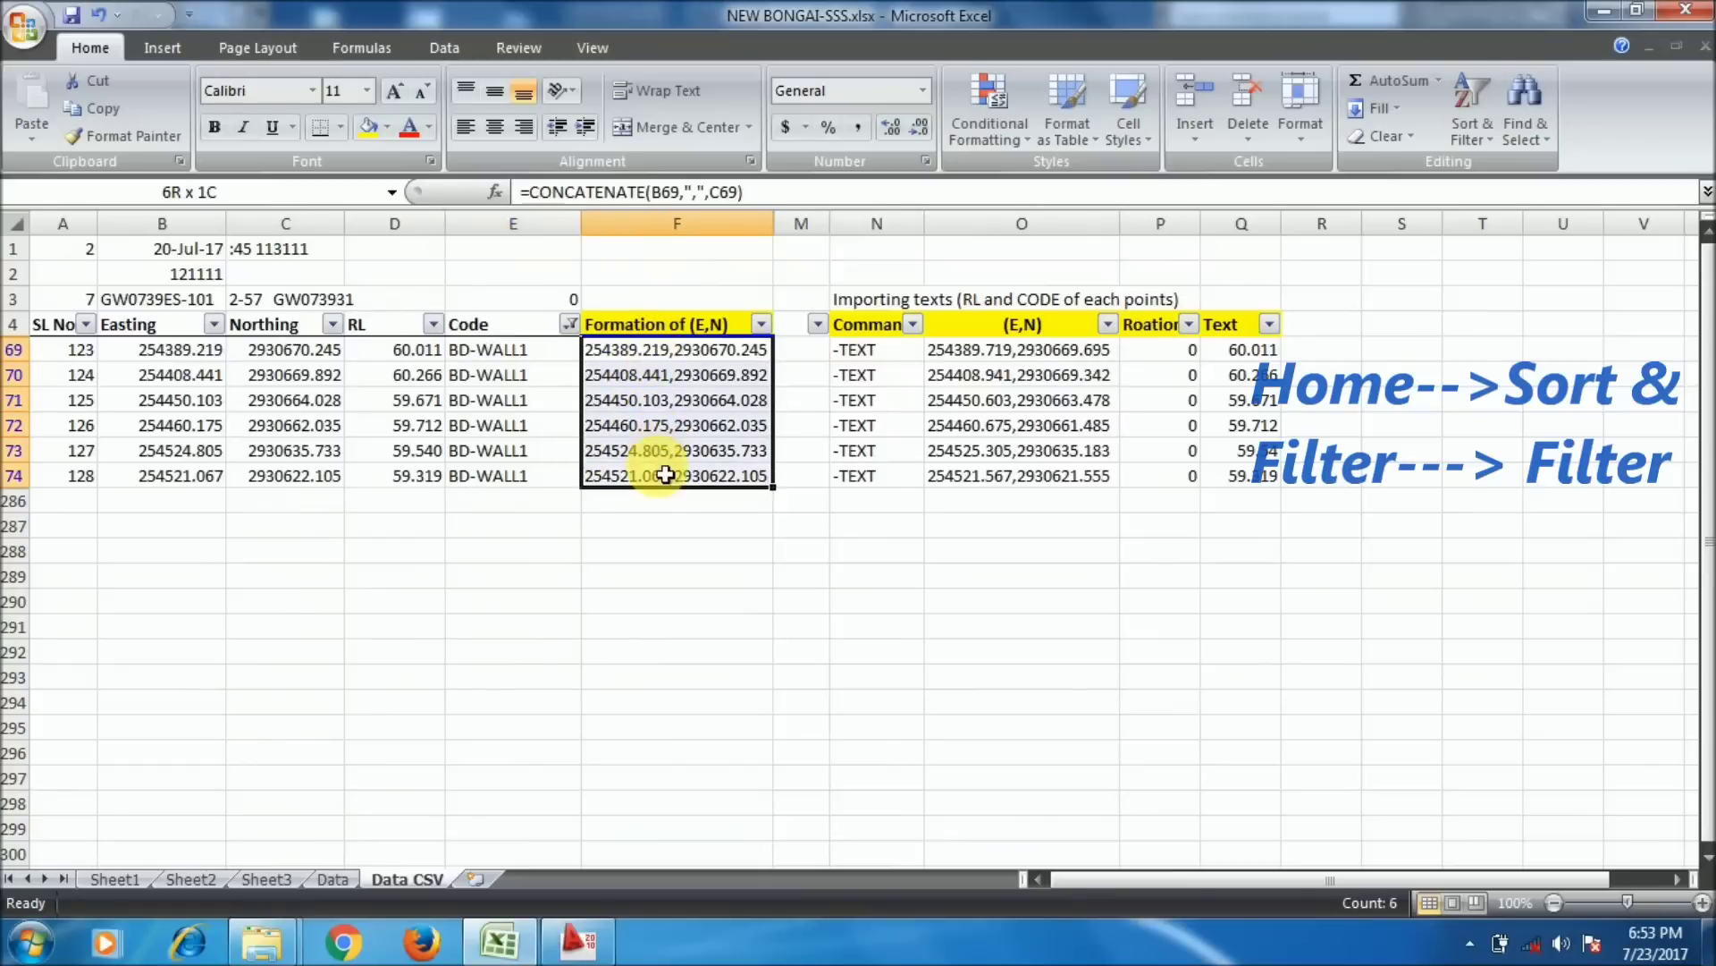
right_click(675, 411)
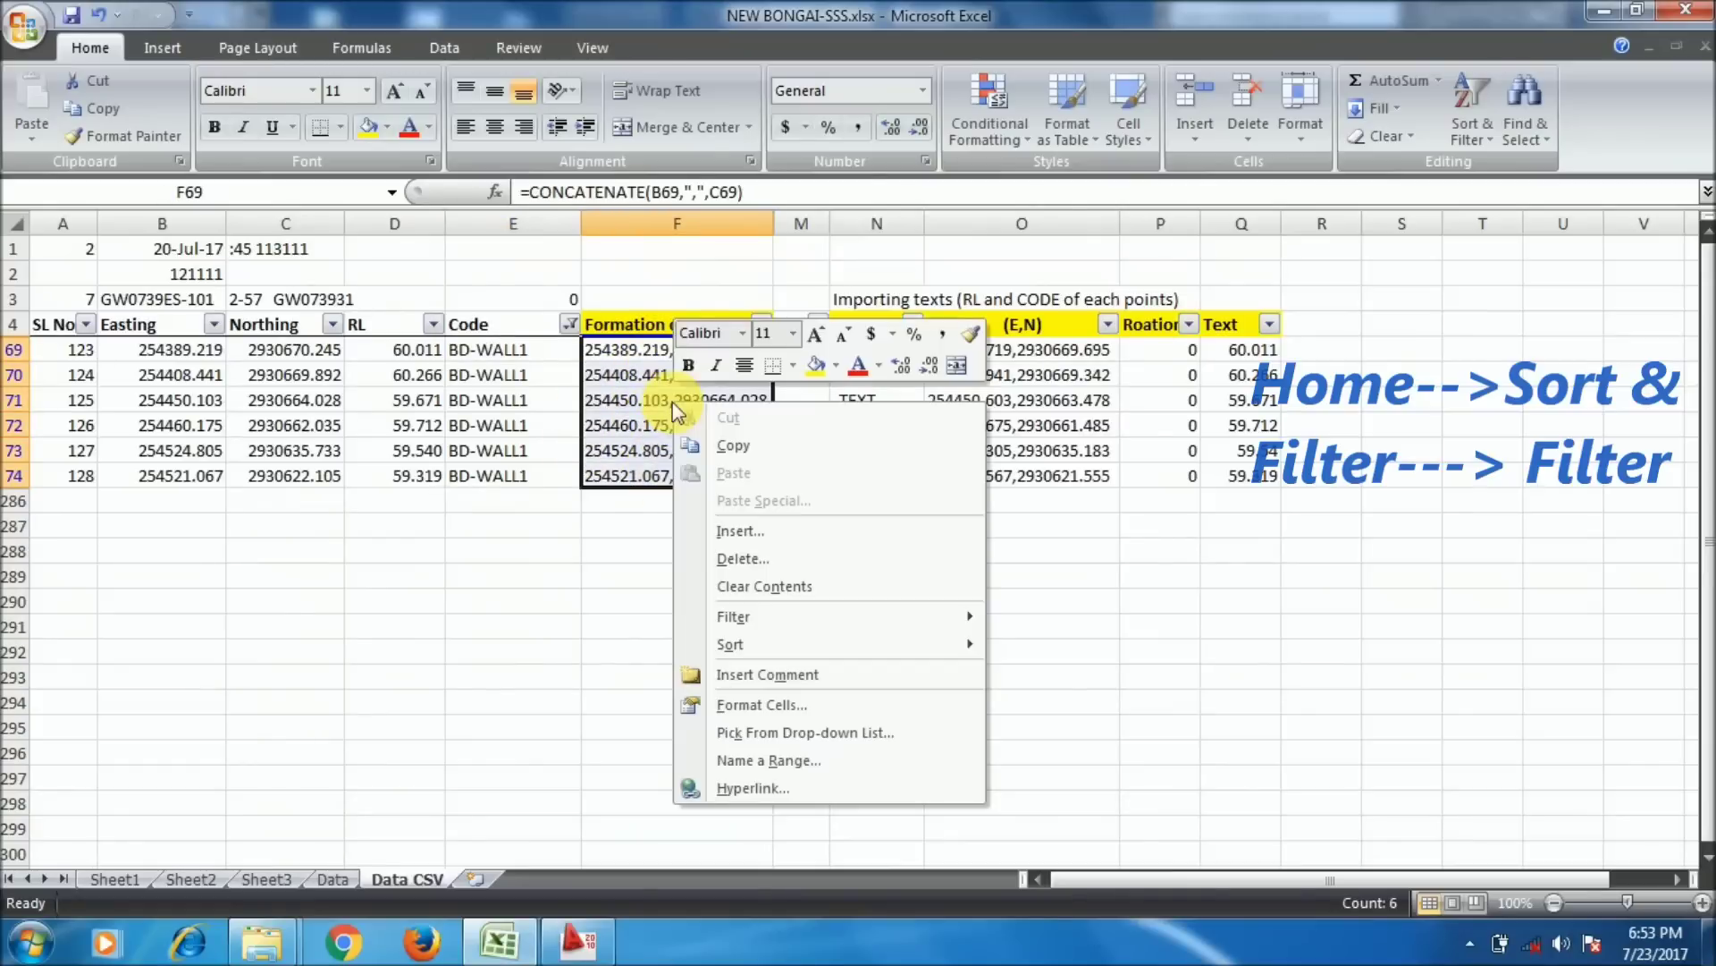
click(786, 447)
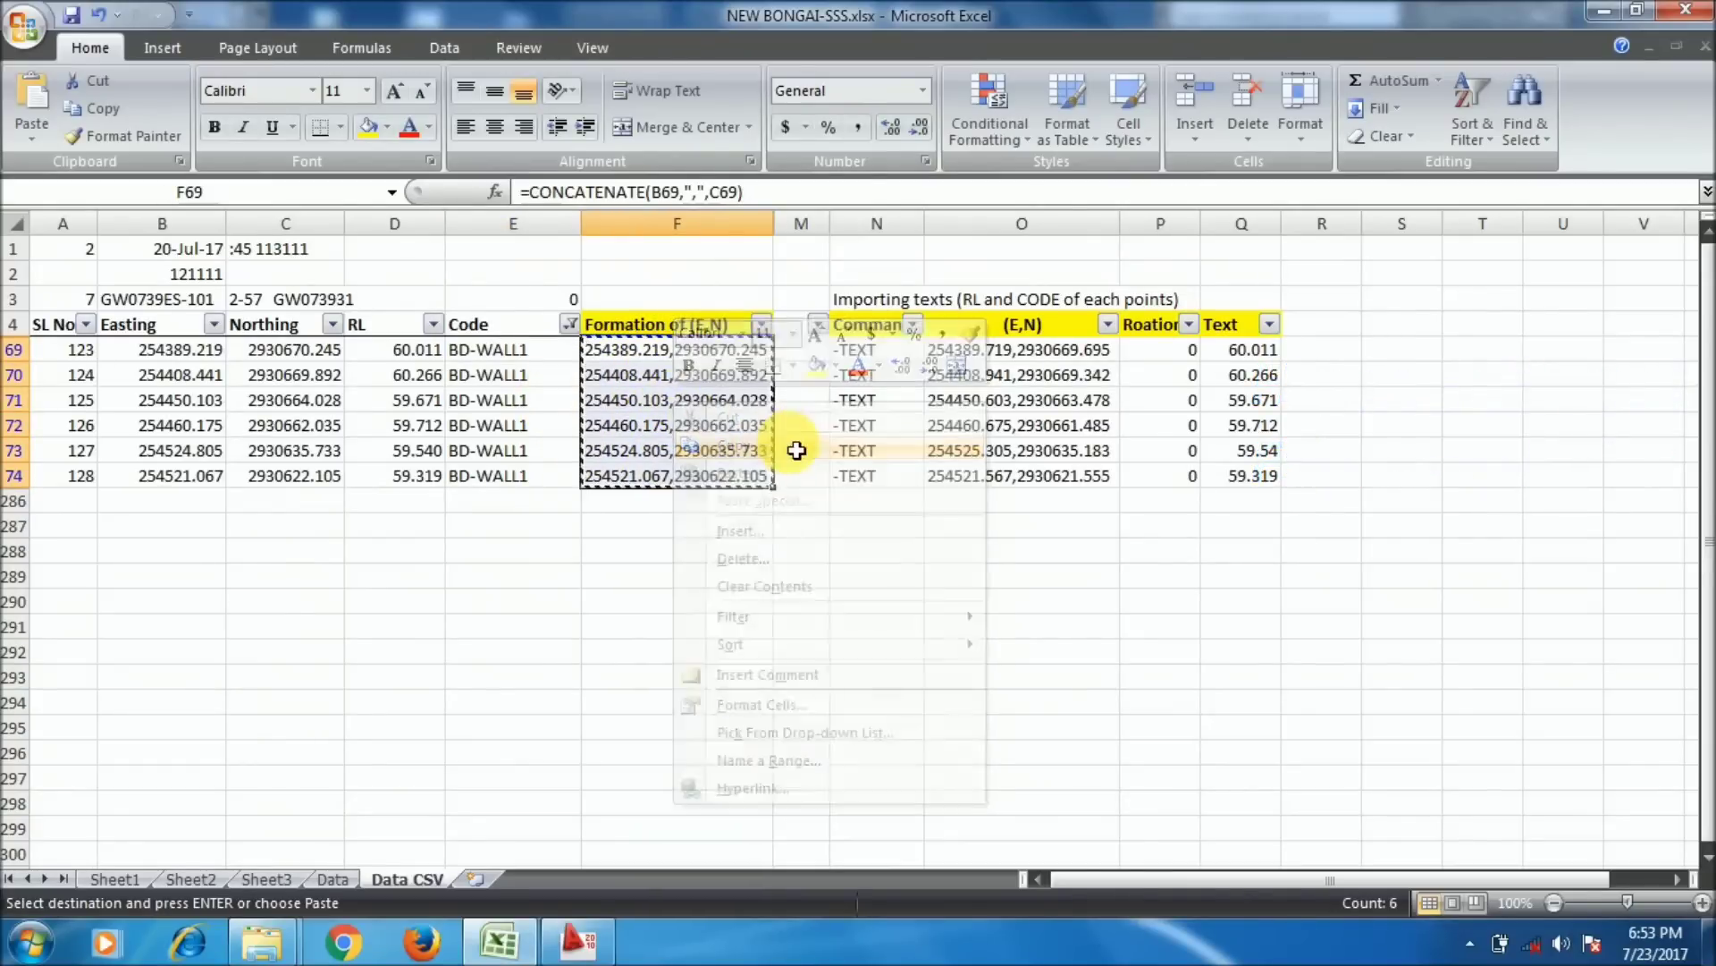
- Switch to AutoCAD and draw the BD-WALL1 boundary as a polyline by pasting the copied coordinates at the command line
click(579, 941)
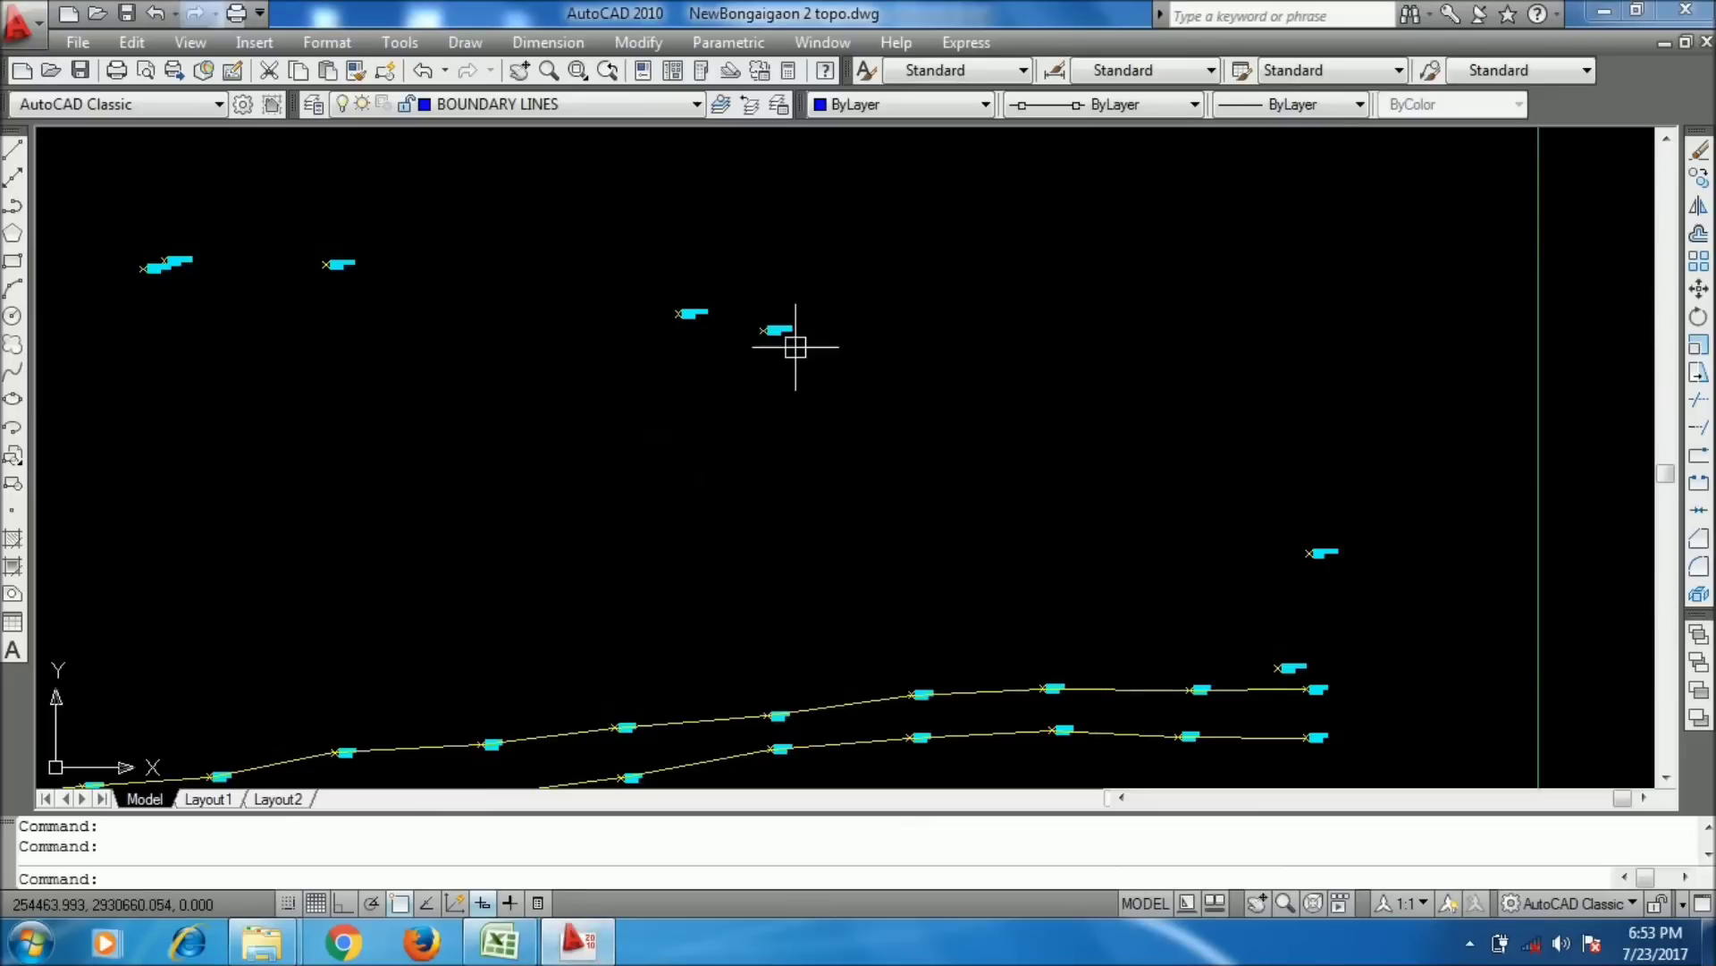
scroll(798, 383, up, 2)
text(PL)
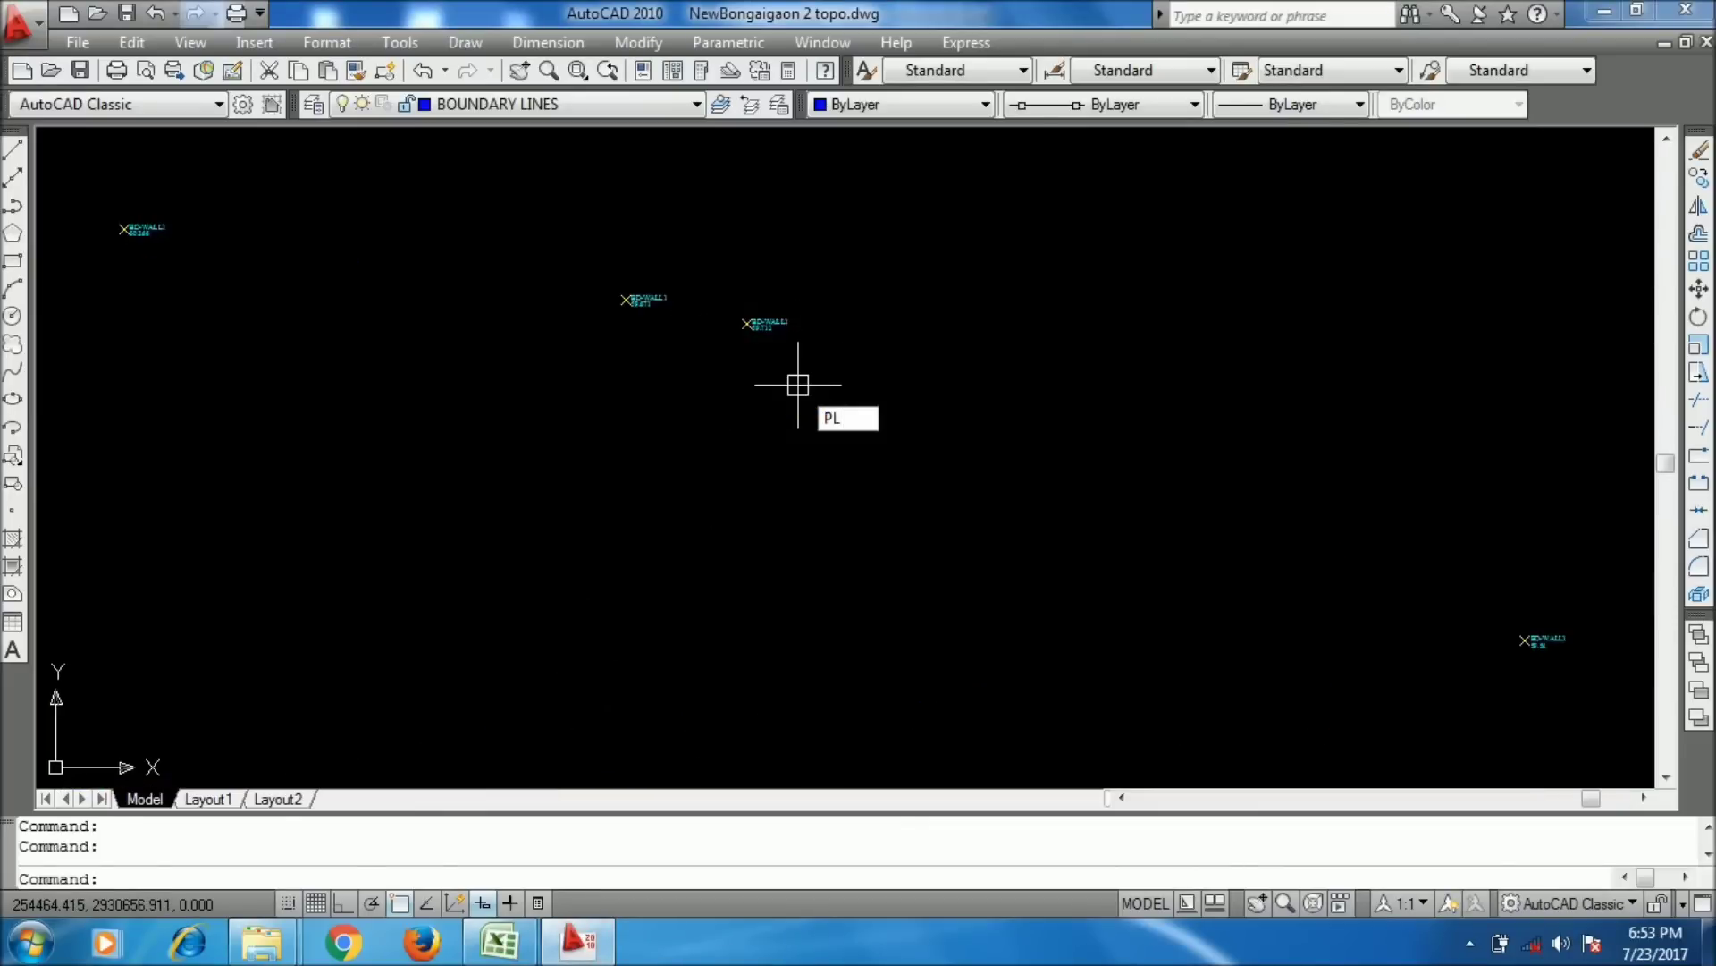
key(Return)
right_click(549, 845)
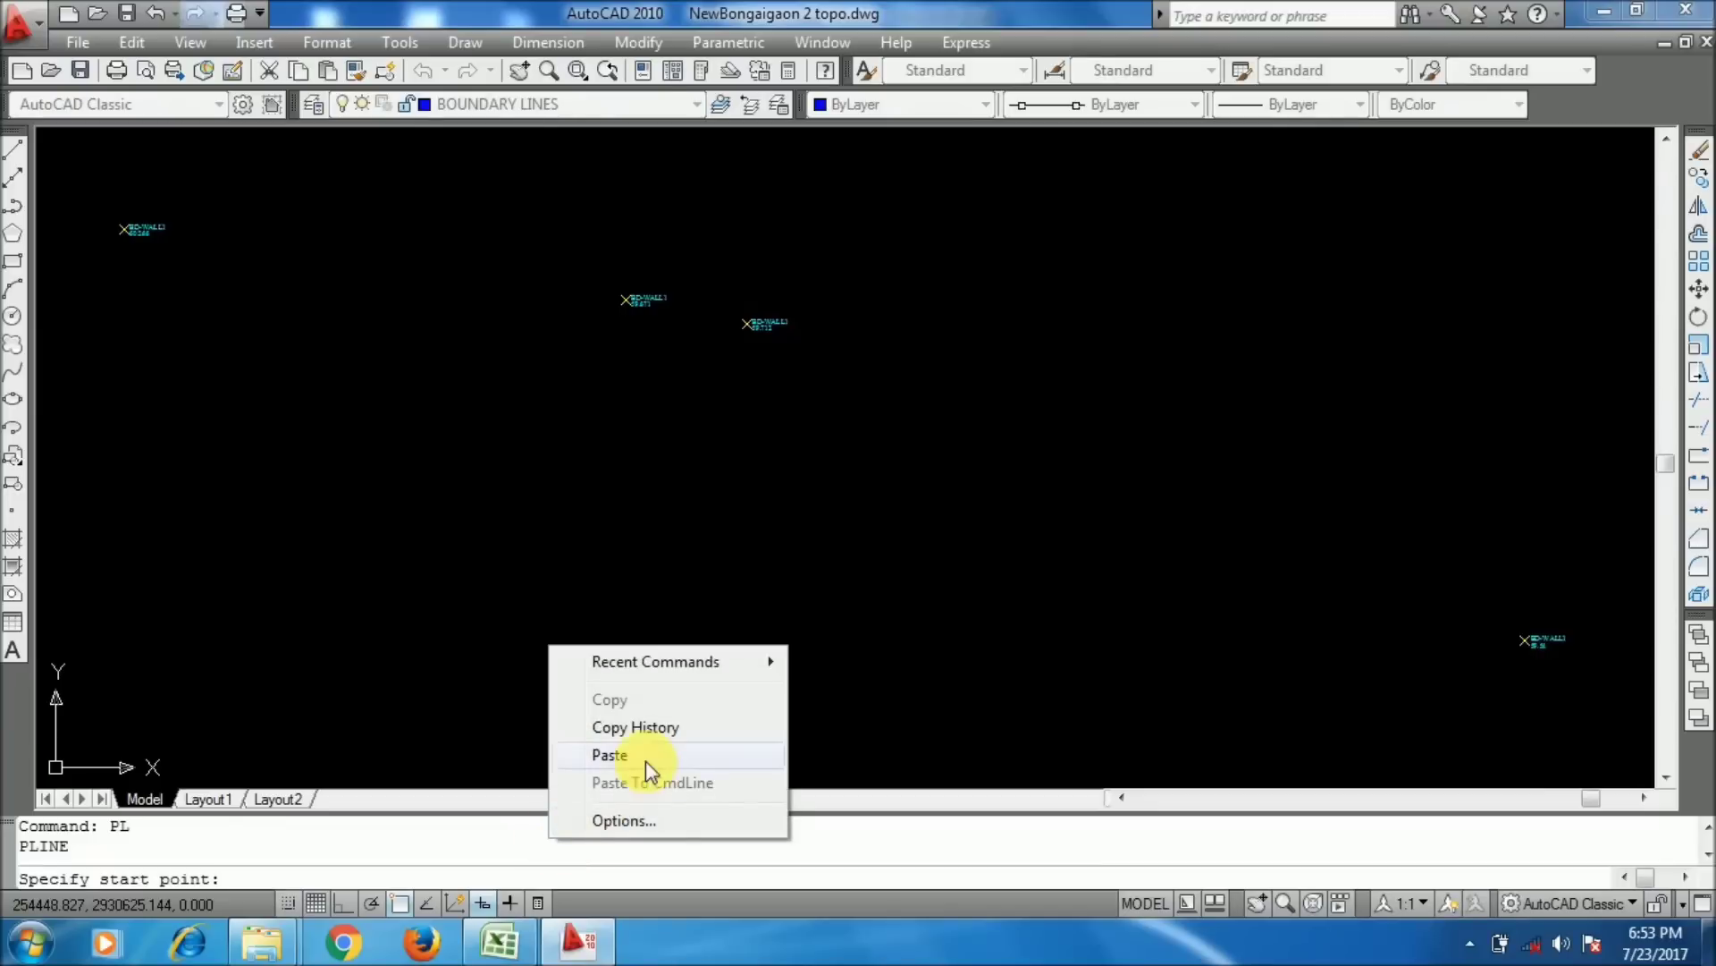
click(610, 755)
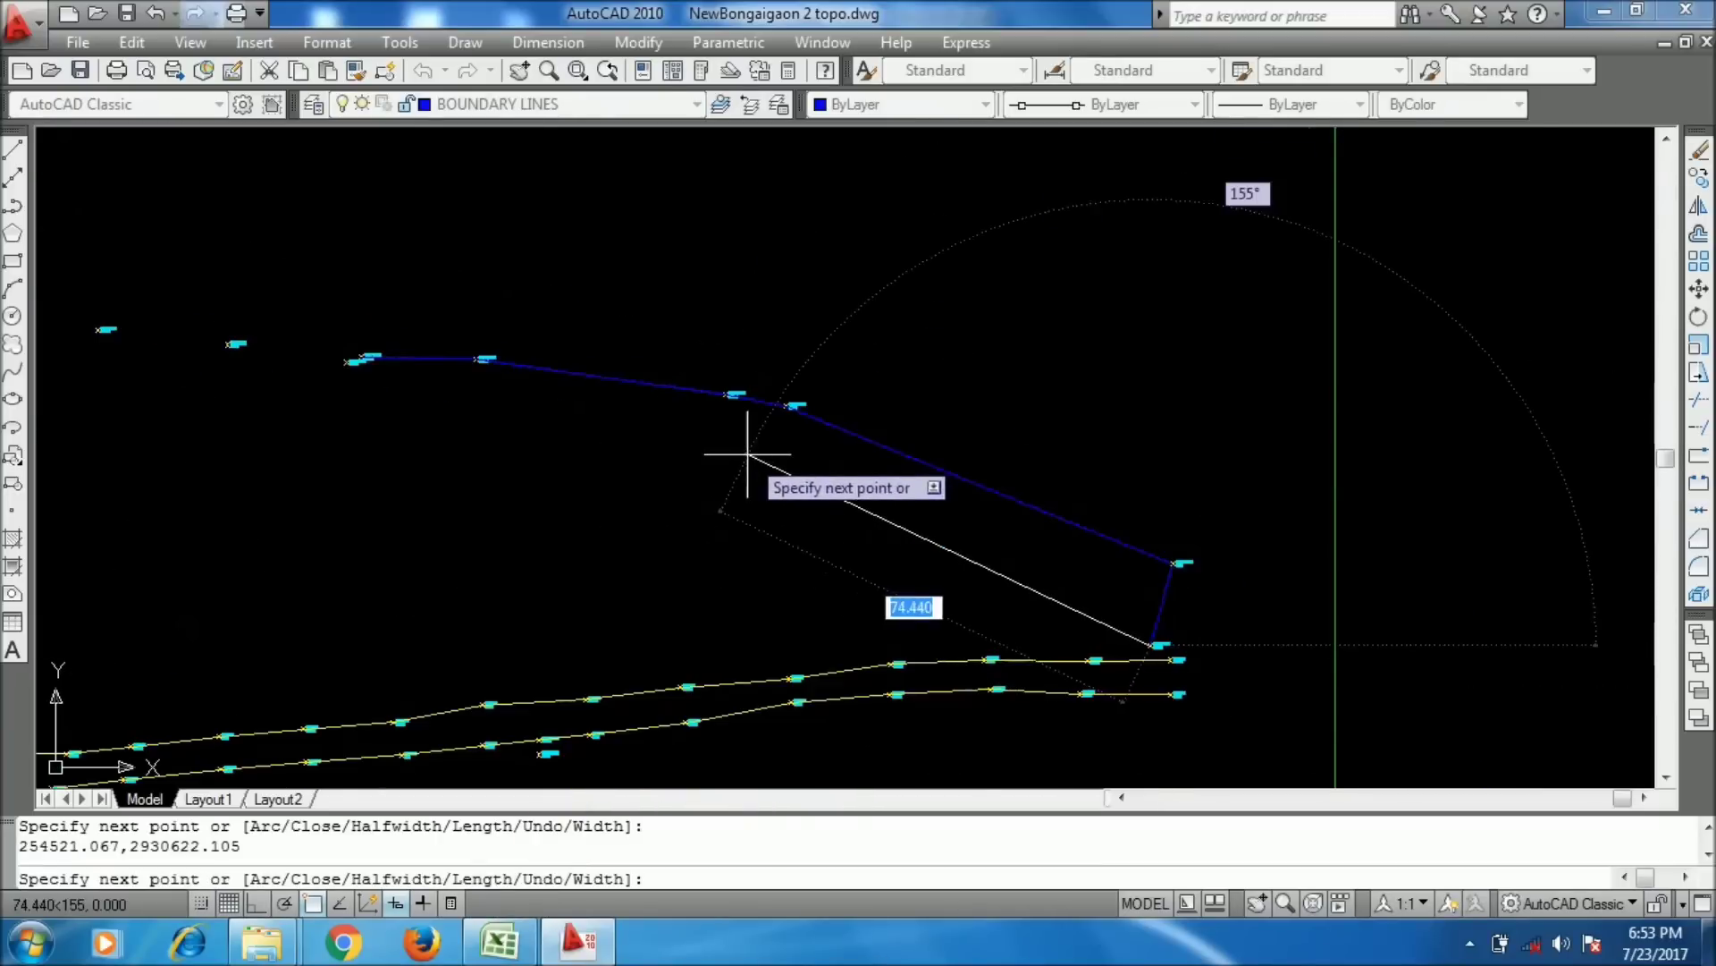
key(Return)
- Switch to Excel and change the Code filter to show only the BD-WALL2 points
click(499, 942)
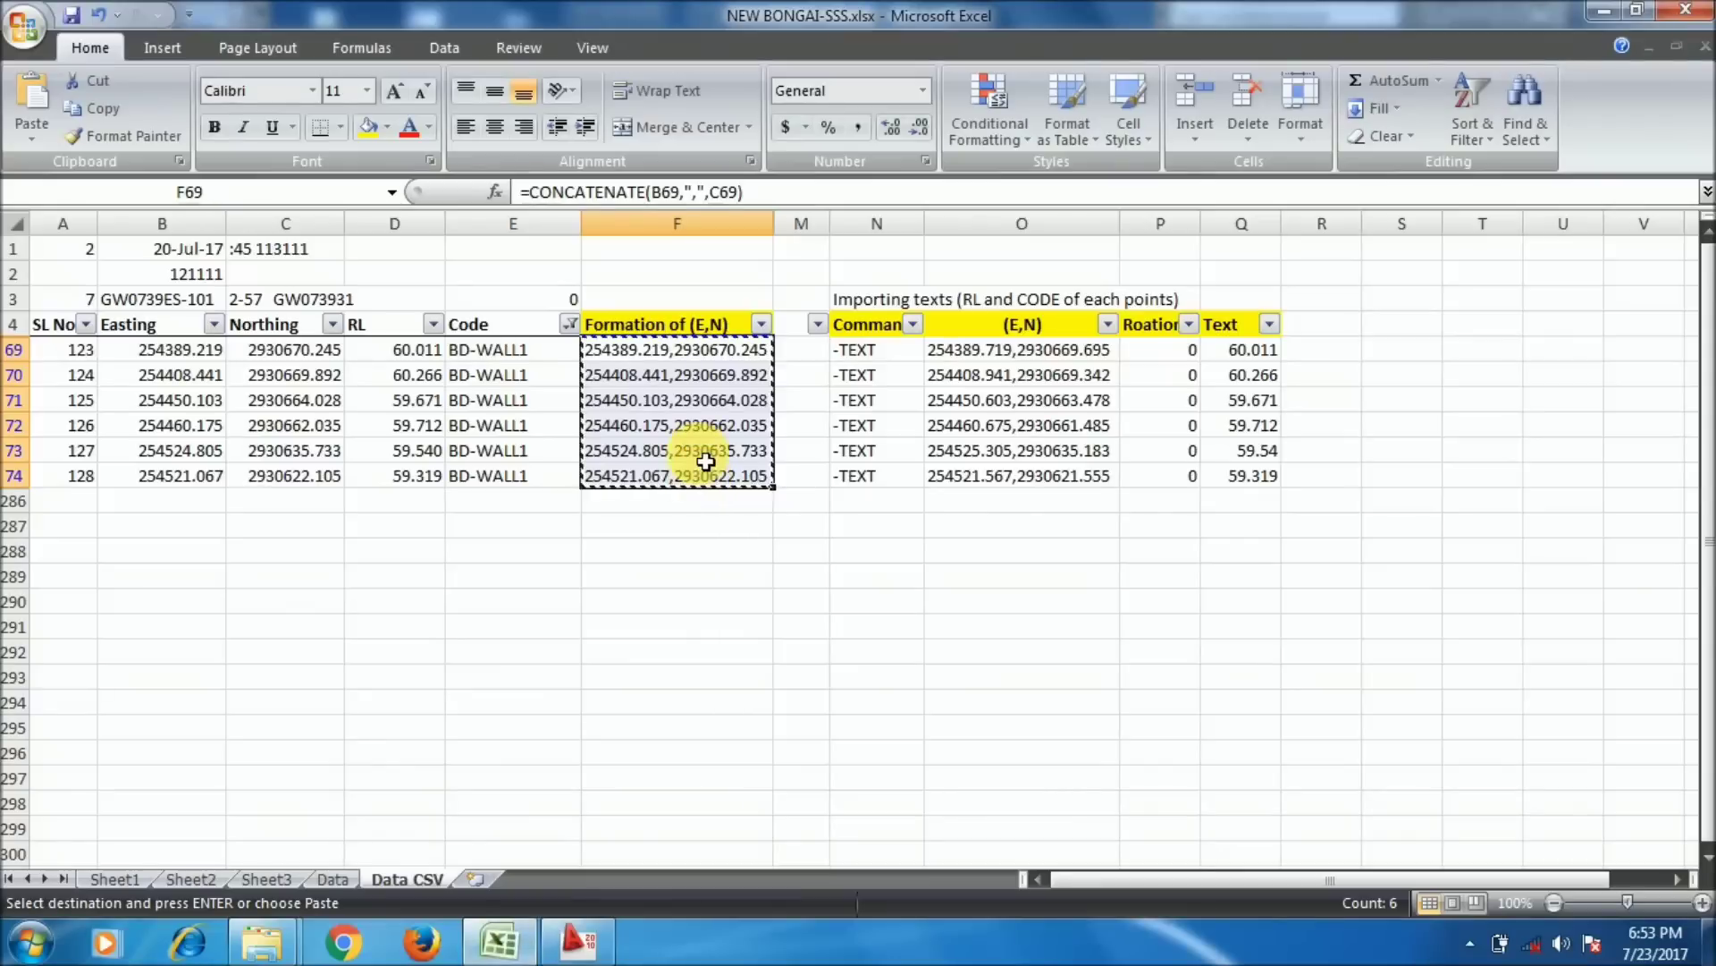
click(570, 325)
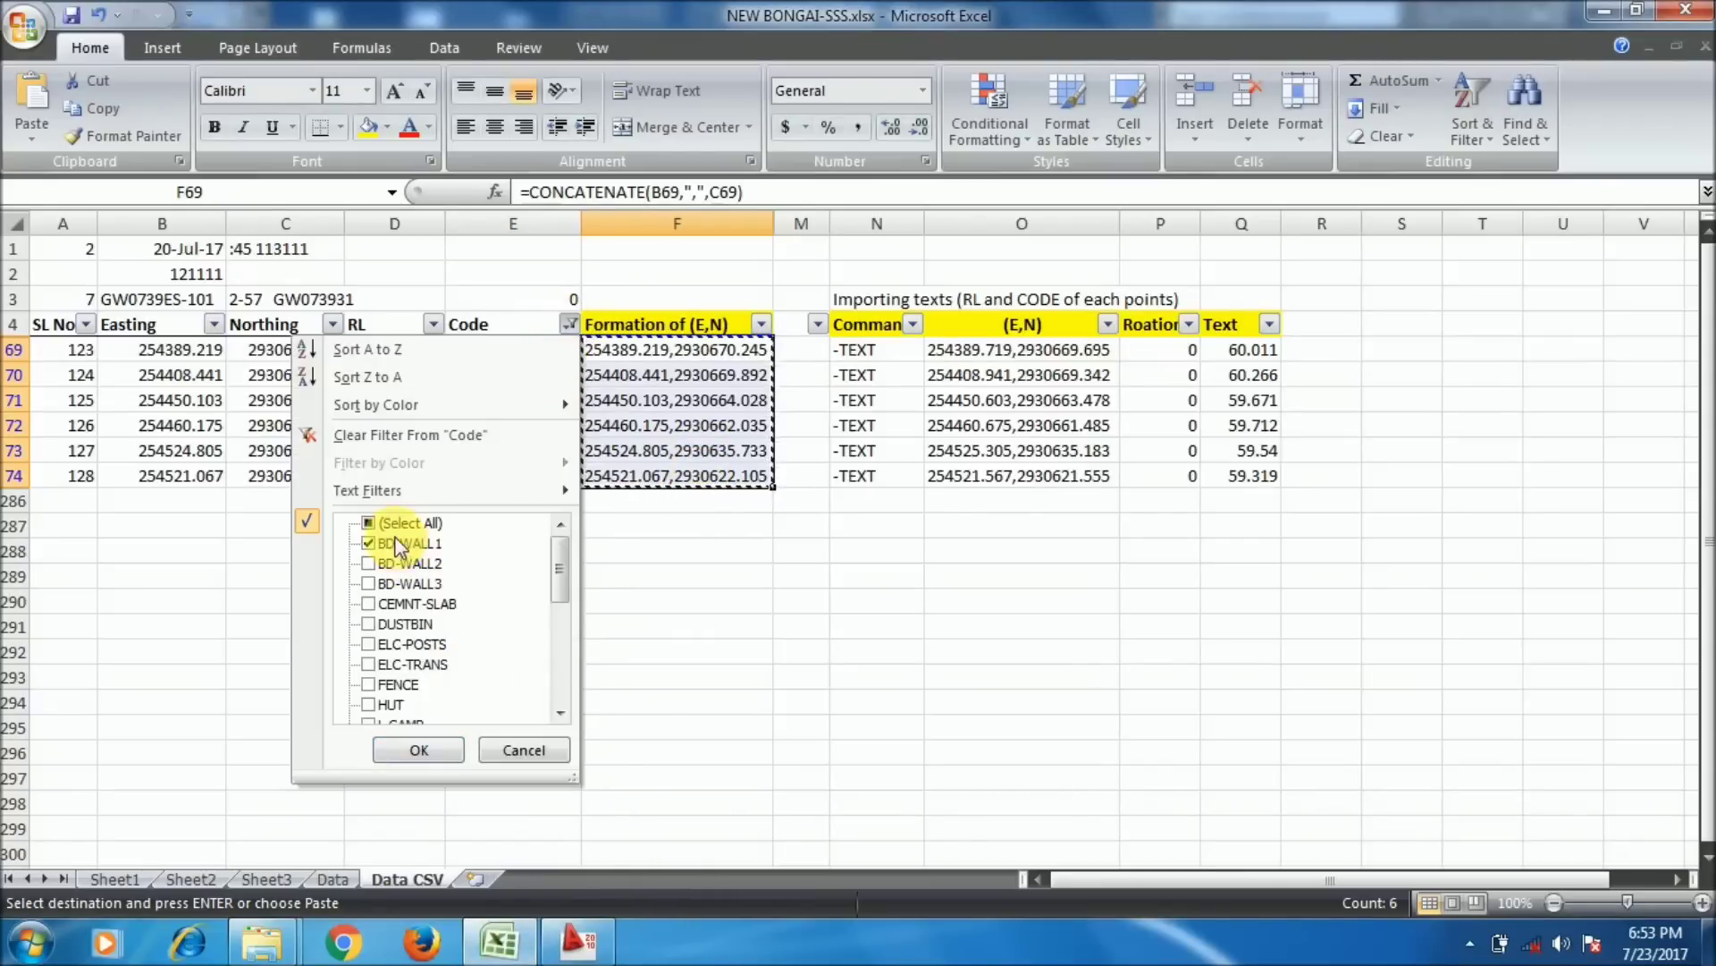
click(398, 563)
click(418, 749)
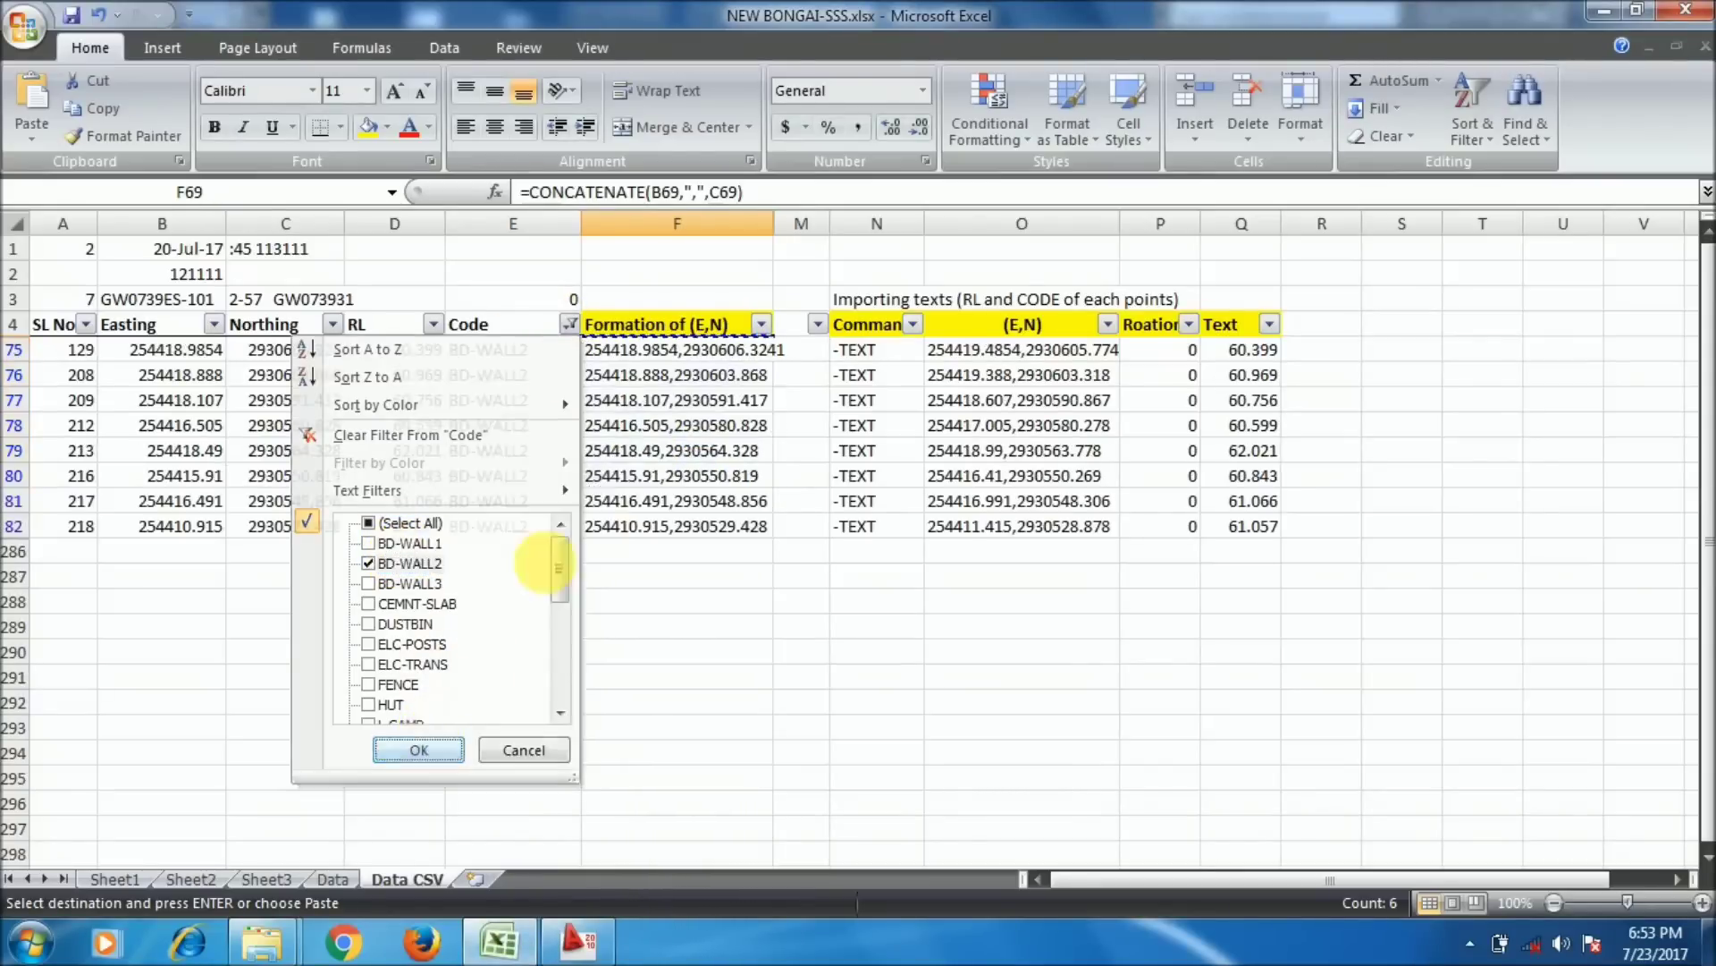
- Copy the BD-WALL2 coordinates from F75:F82 in the Formation of (E,N) column
drag(669, 350, 667, 526)
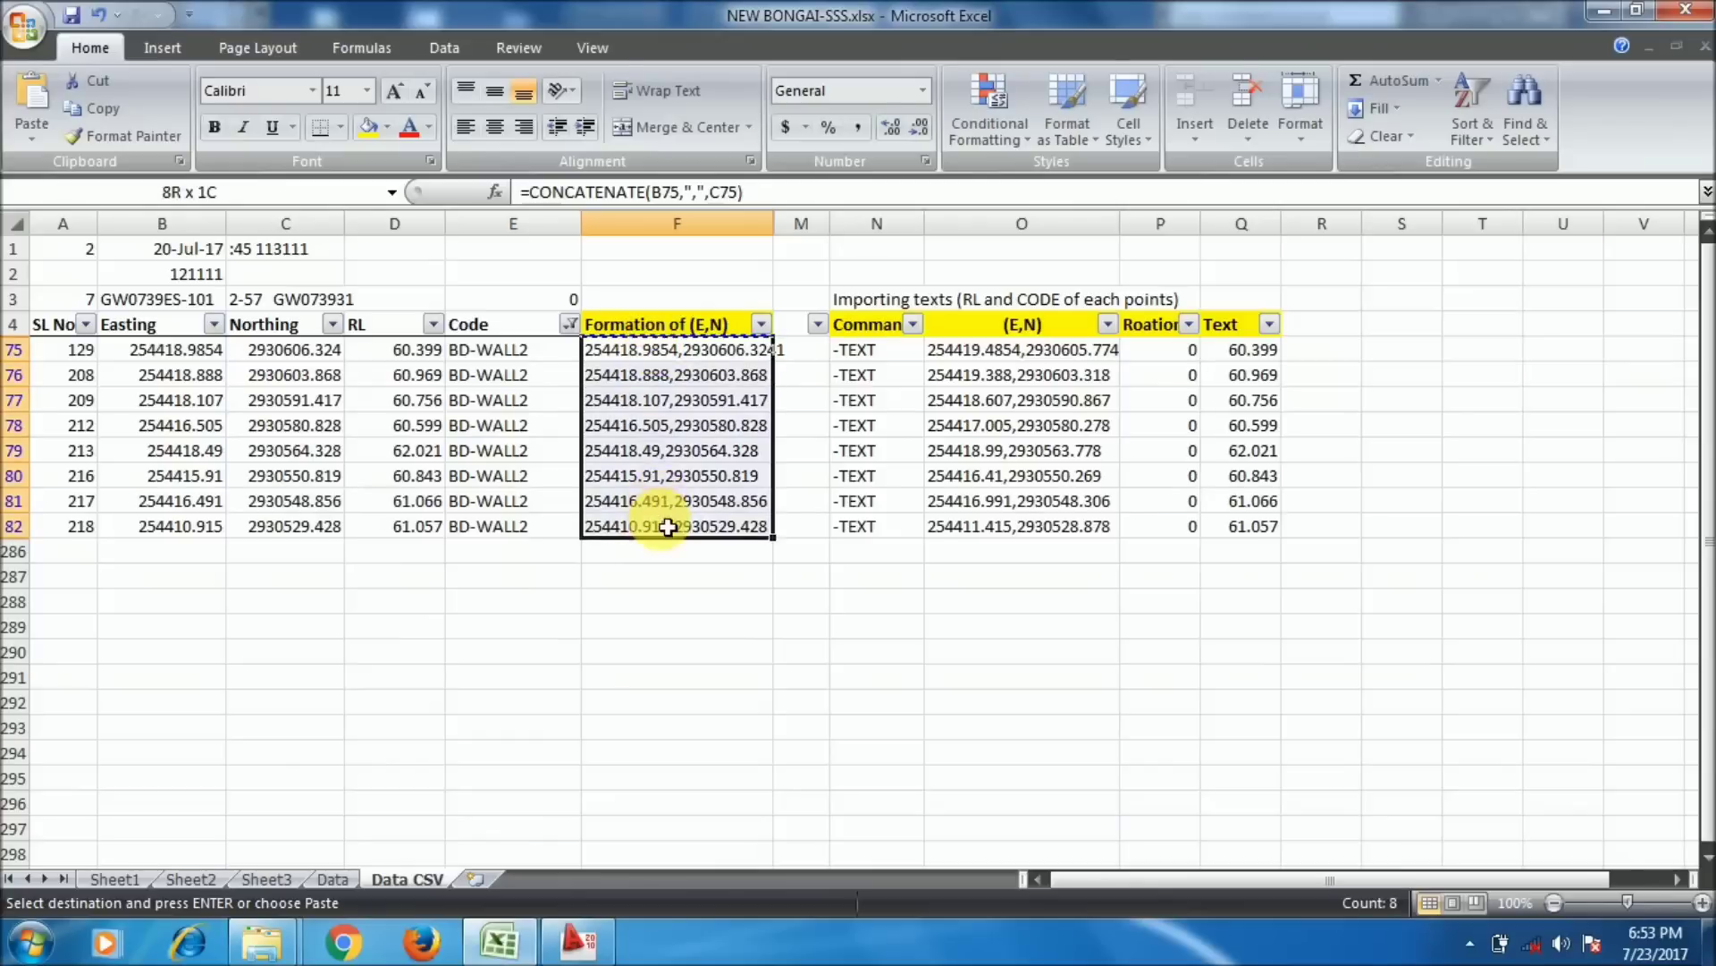
right_click(683, 435)
click(630, 476)
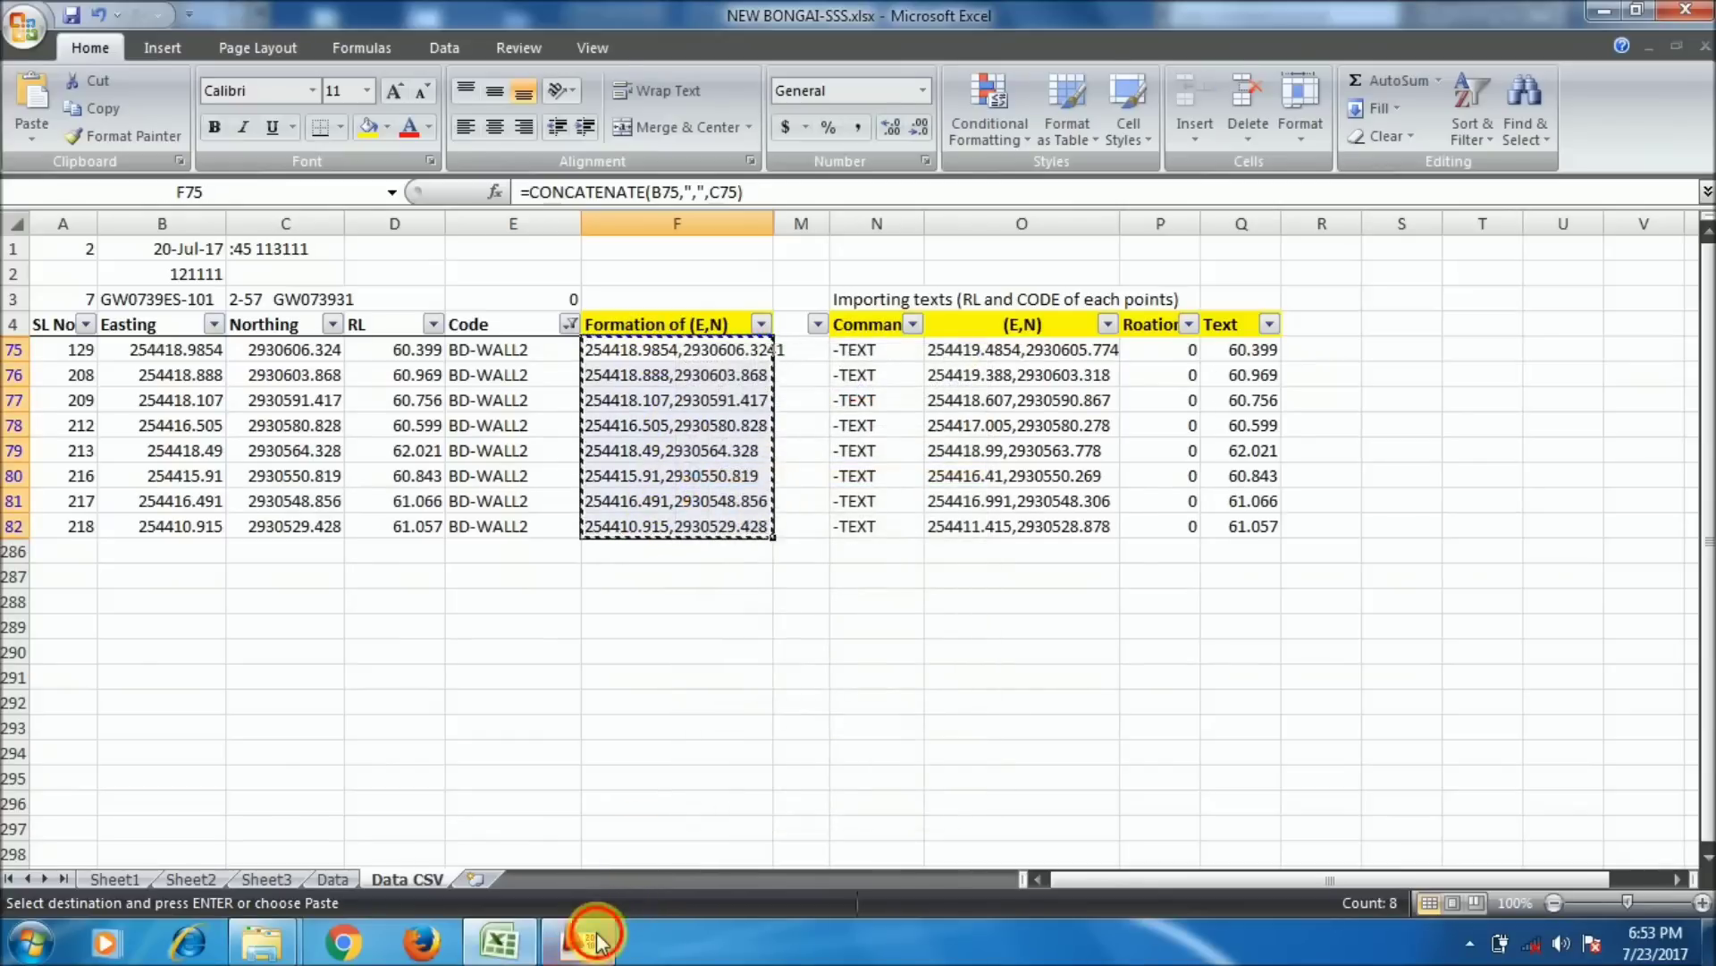
- Switch to AutoCAD and draw the BD-WALL2 boundary as a polyline through the copied coordinates
click(590, 938)
key(Return)
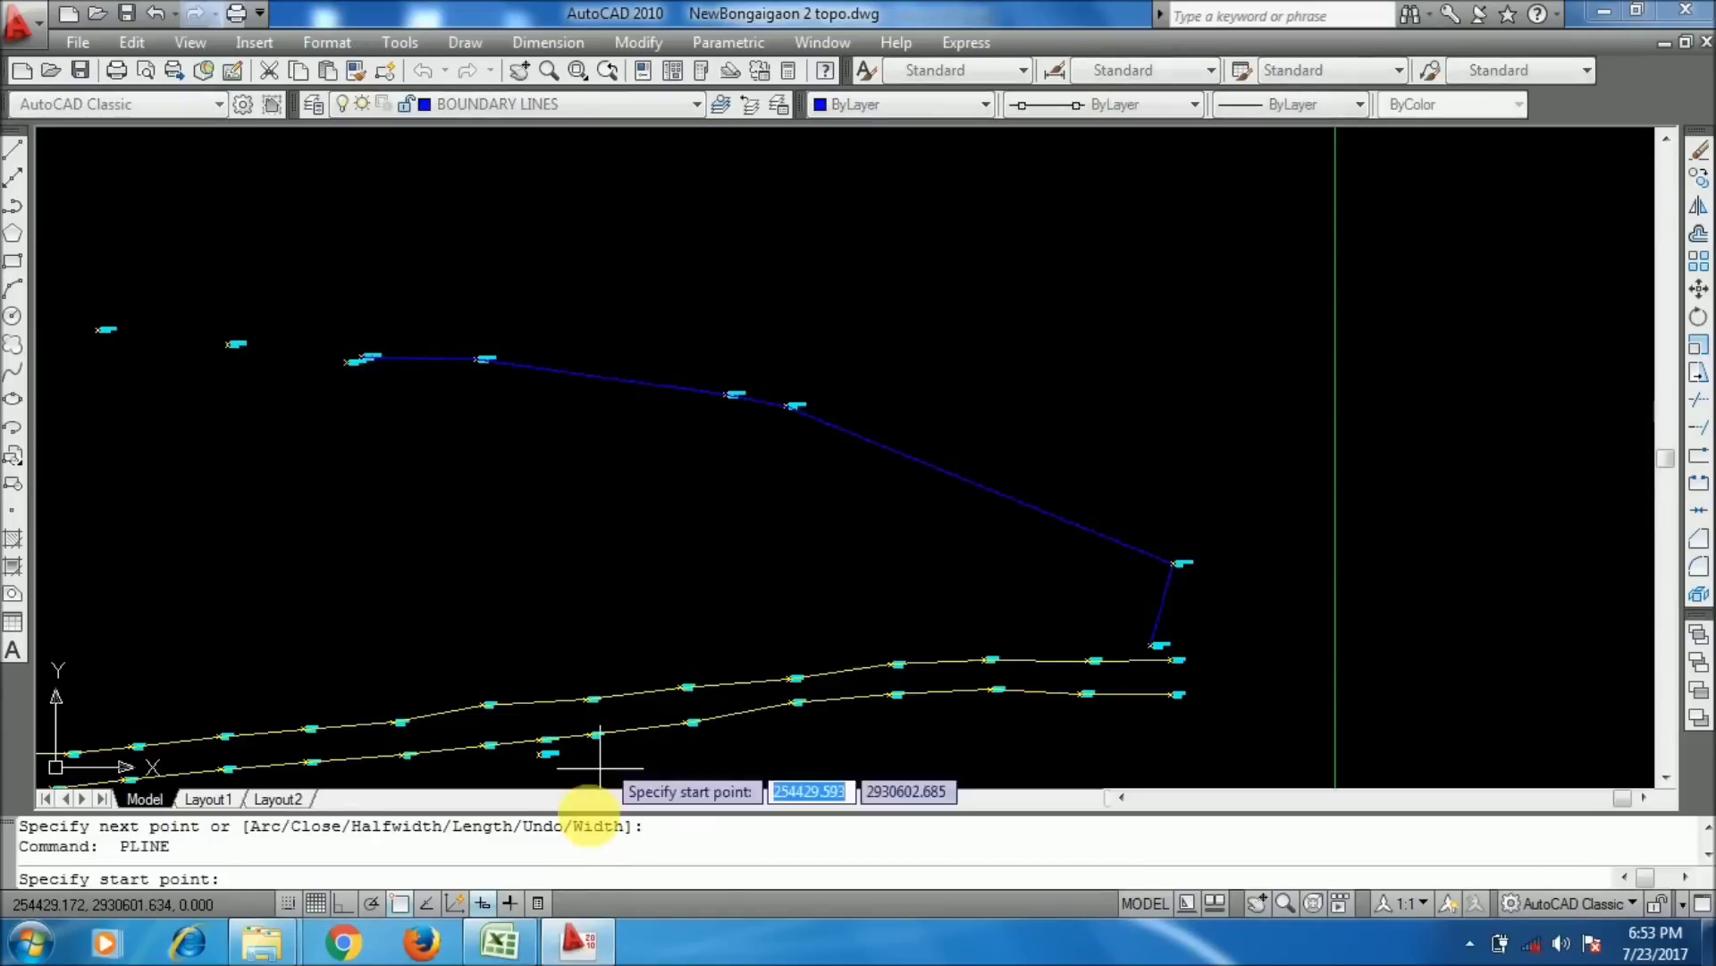
right_click(554, 848)
click(617, 771)
scroll(680, 626, down, 5)
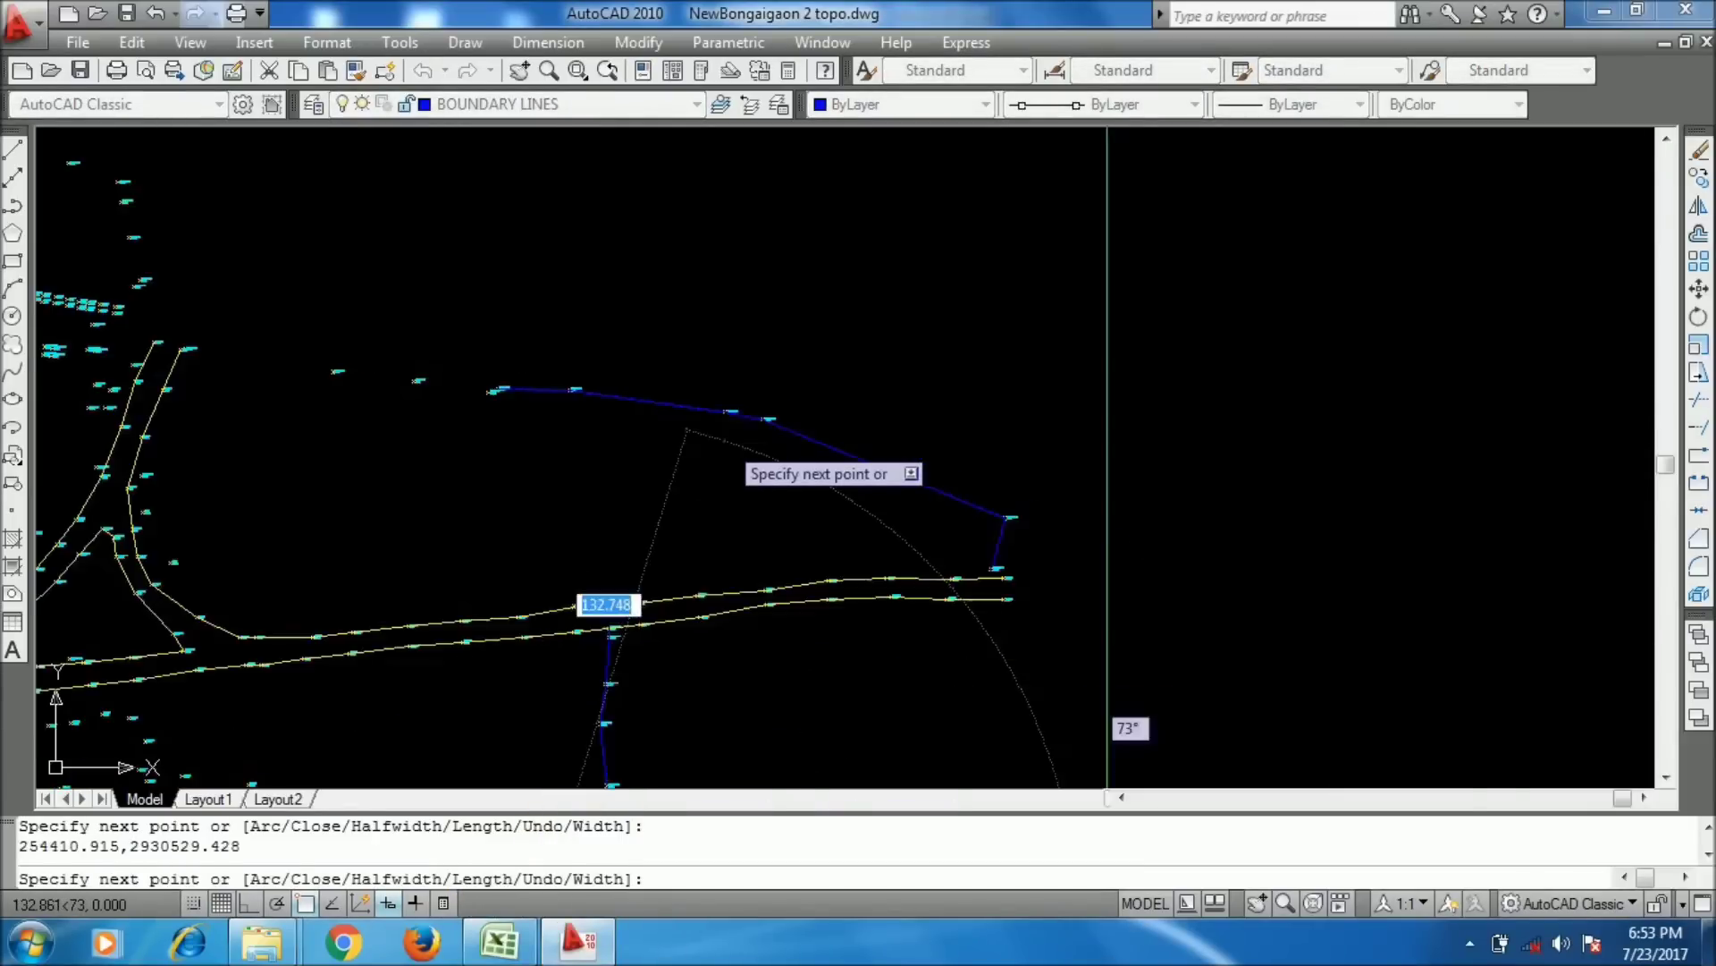
scroll(702, 567, up, 3)
key(Return)
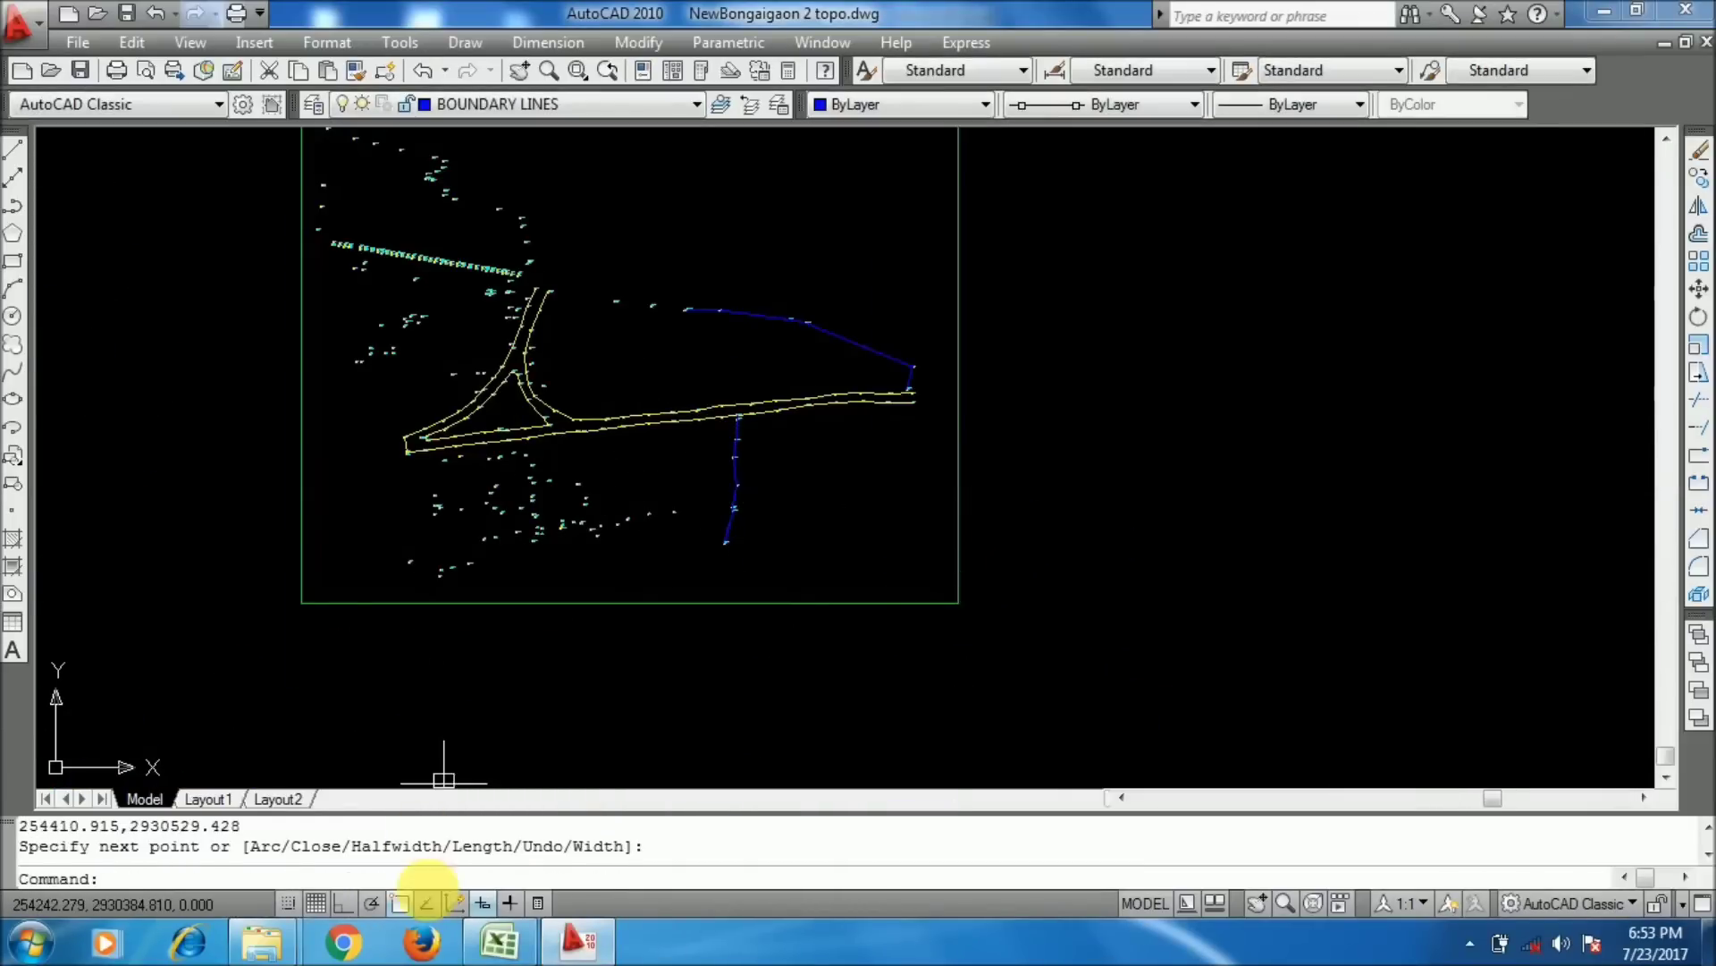
- Switch to Excel and change the Code filter to show only the BD-WALL3 points
click(498, 938)
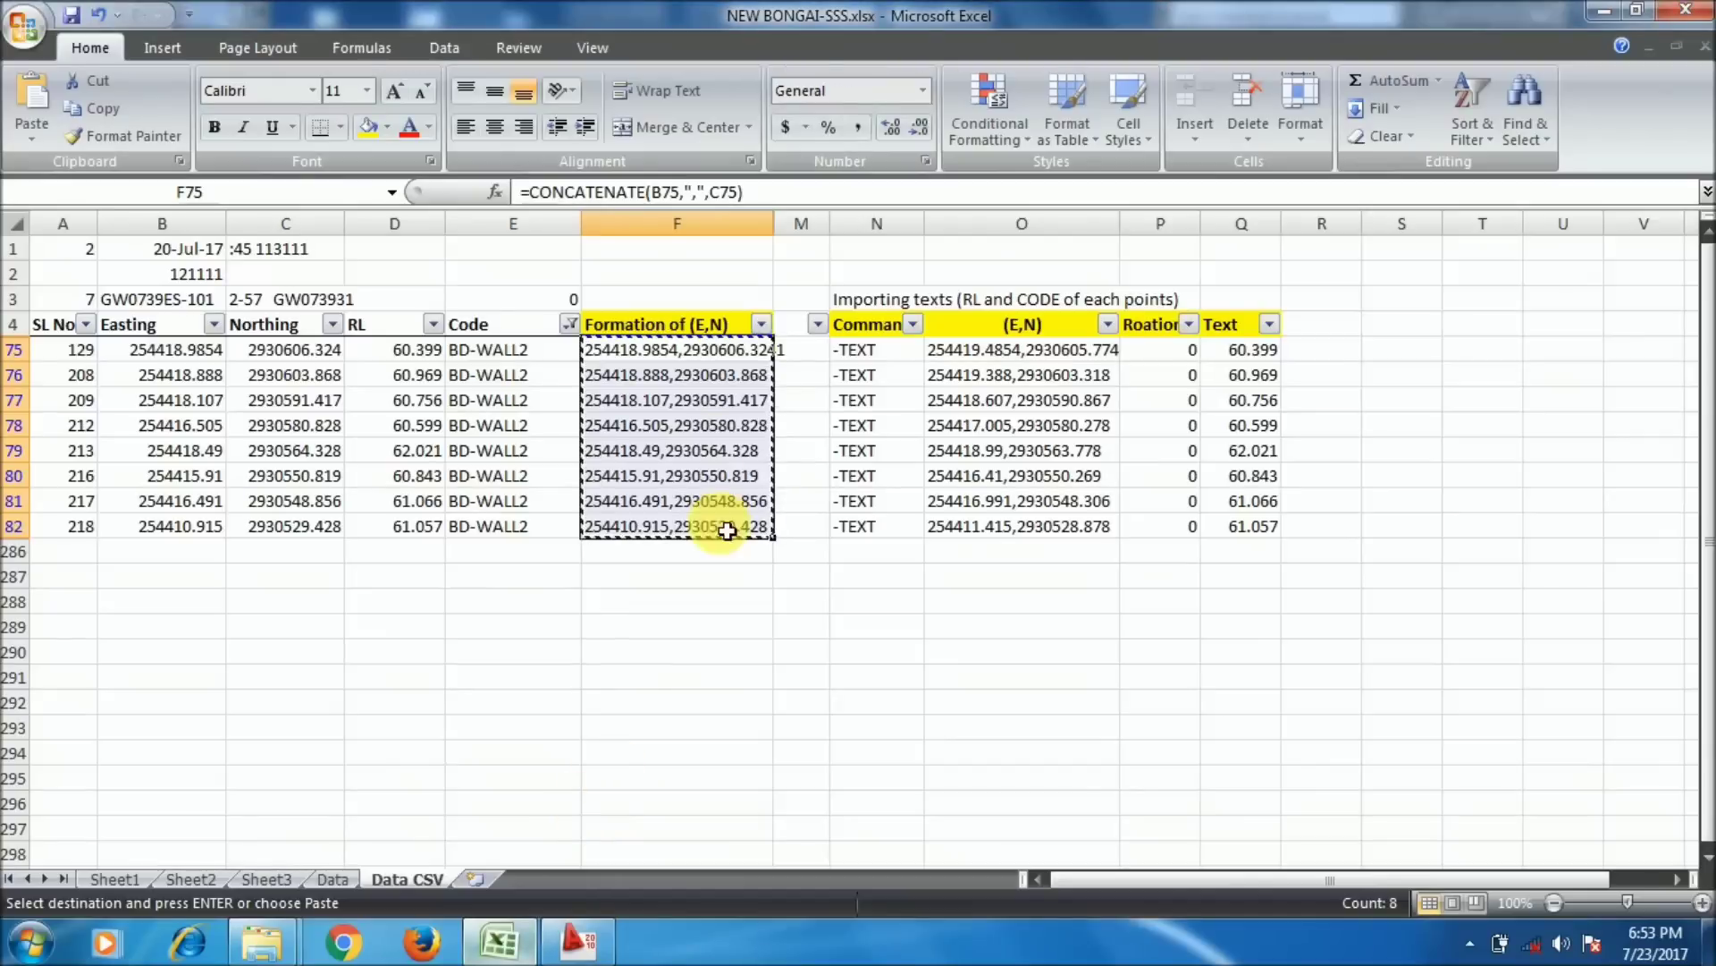
click(568, 323)
click(421, 563)
click(413, 583)
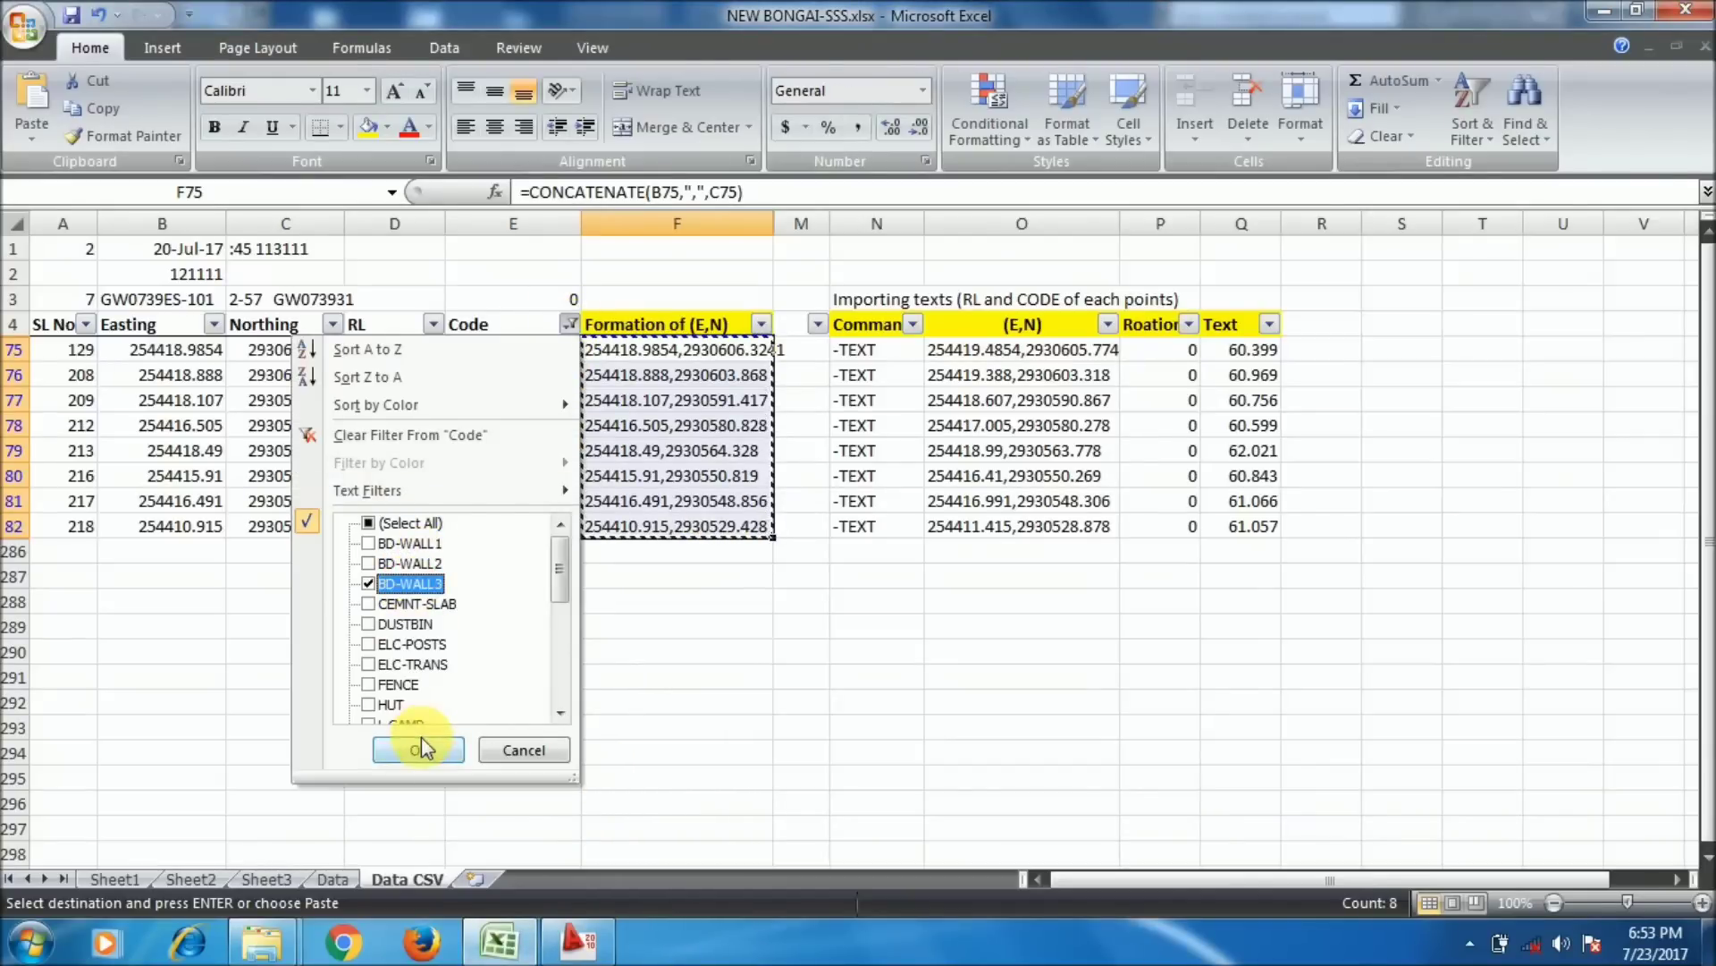
click(418, 750)
- Copy the BD-WALL3 coordinates from F83:F88 in the Formation of (E,N) column
drag(676, 348, 682, 475)
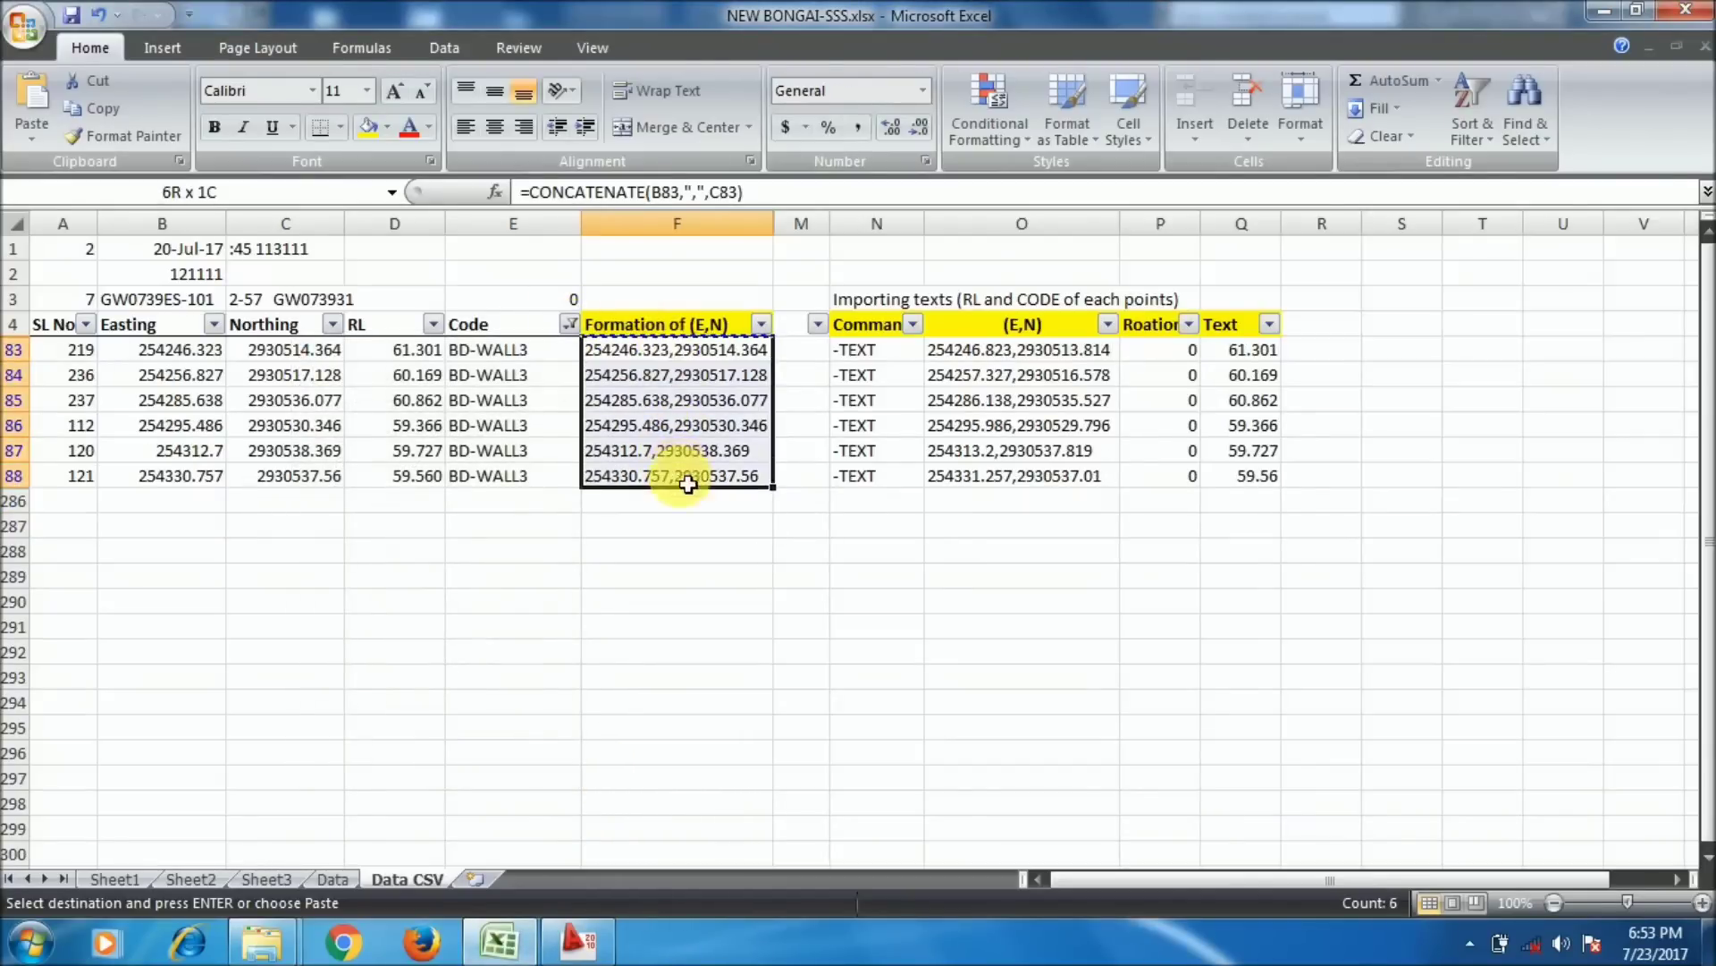
right_click(682, 421)
click(821, 461)
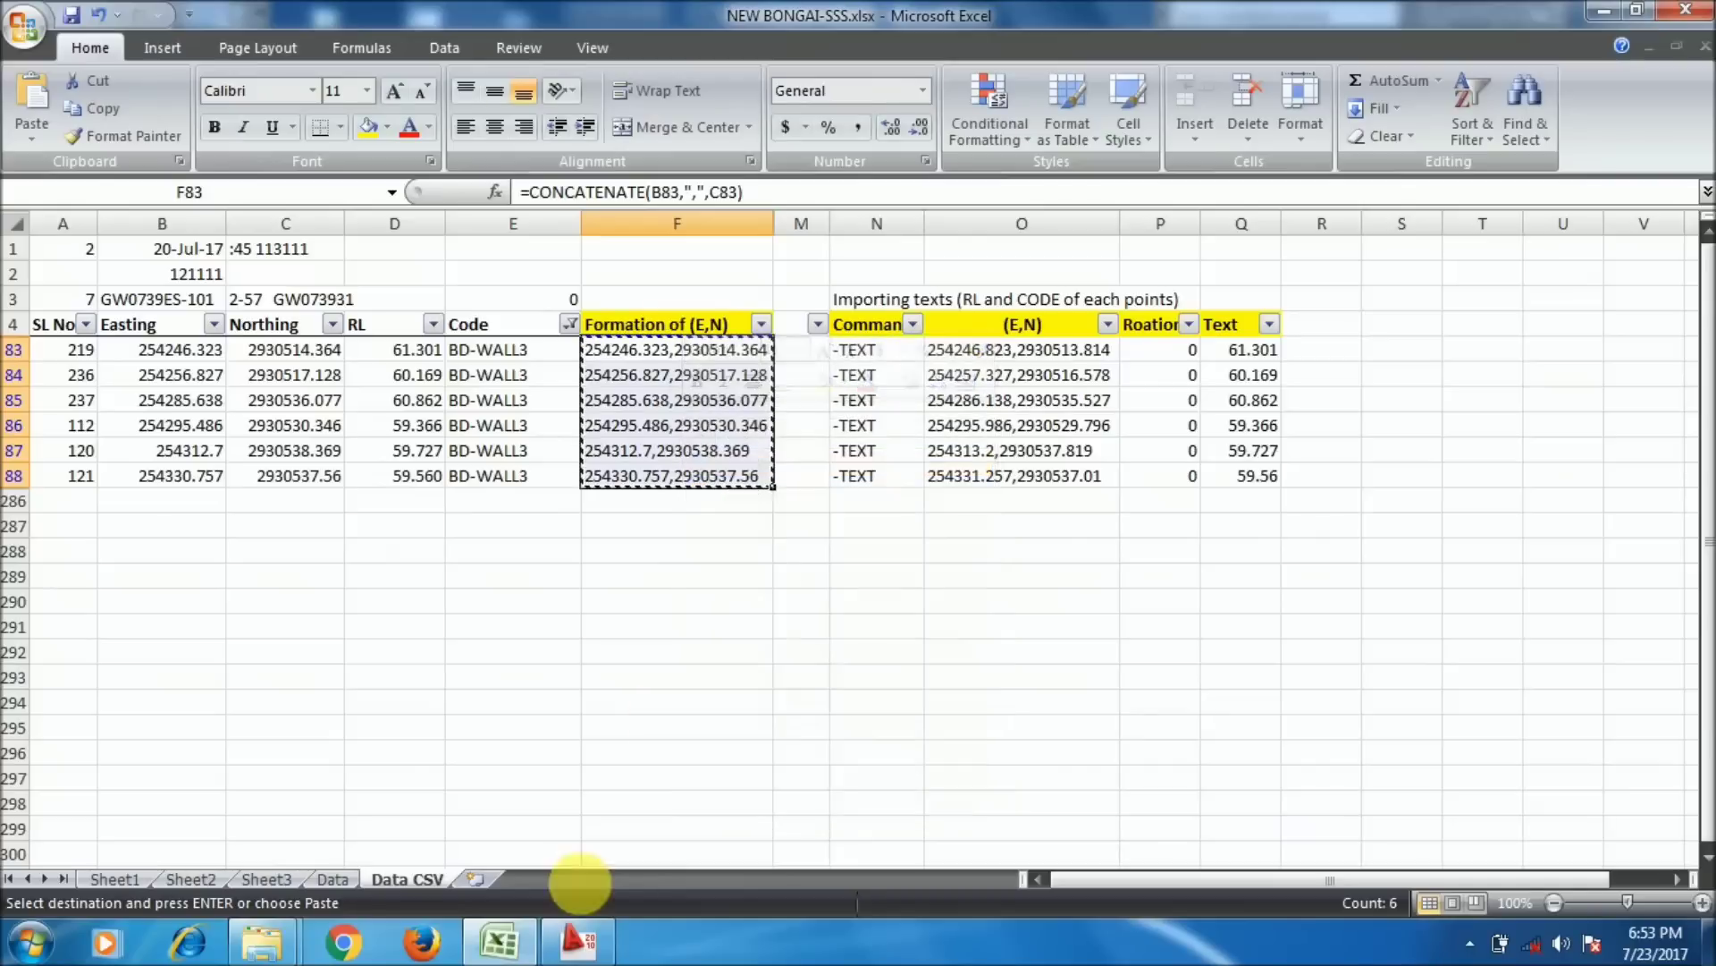
- Switch to AutoCAD and draw the BD-WALL3 boundary as a polyline by pasting the copied coordinates at the command line
click(576, 941)
text(PL)
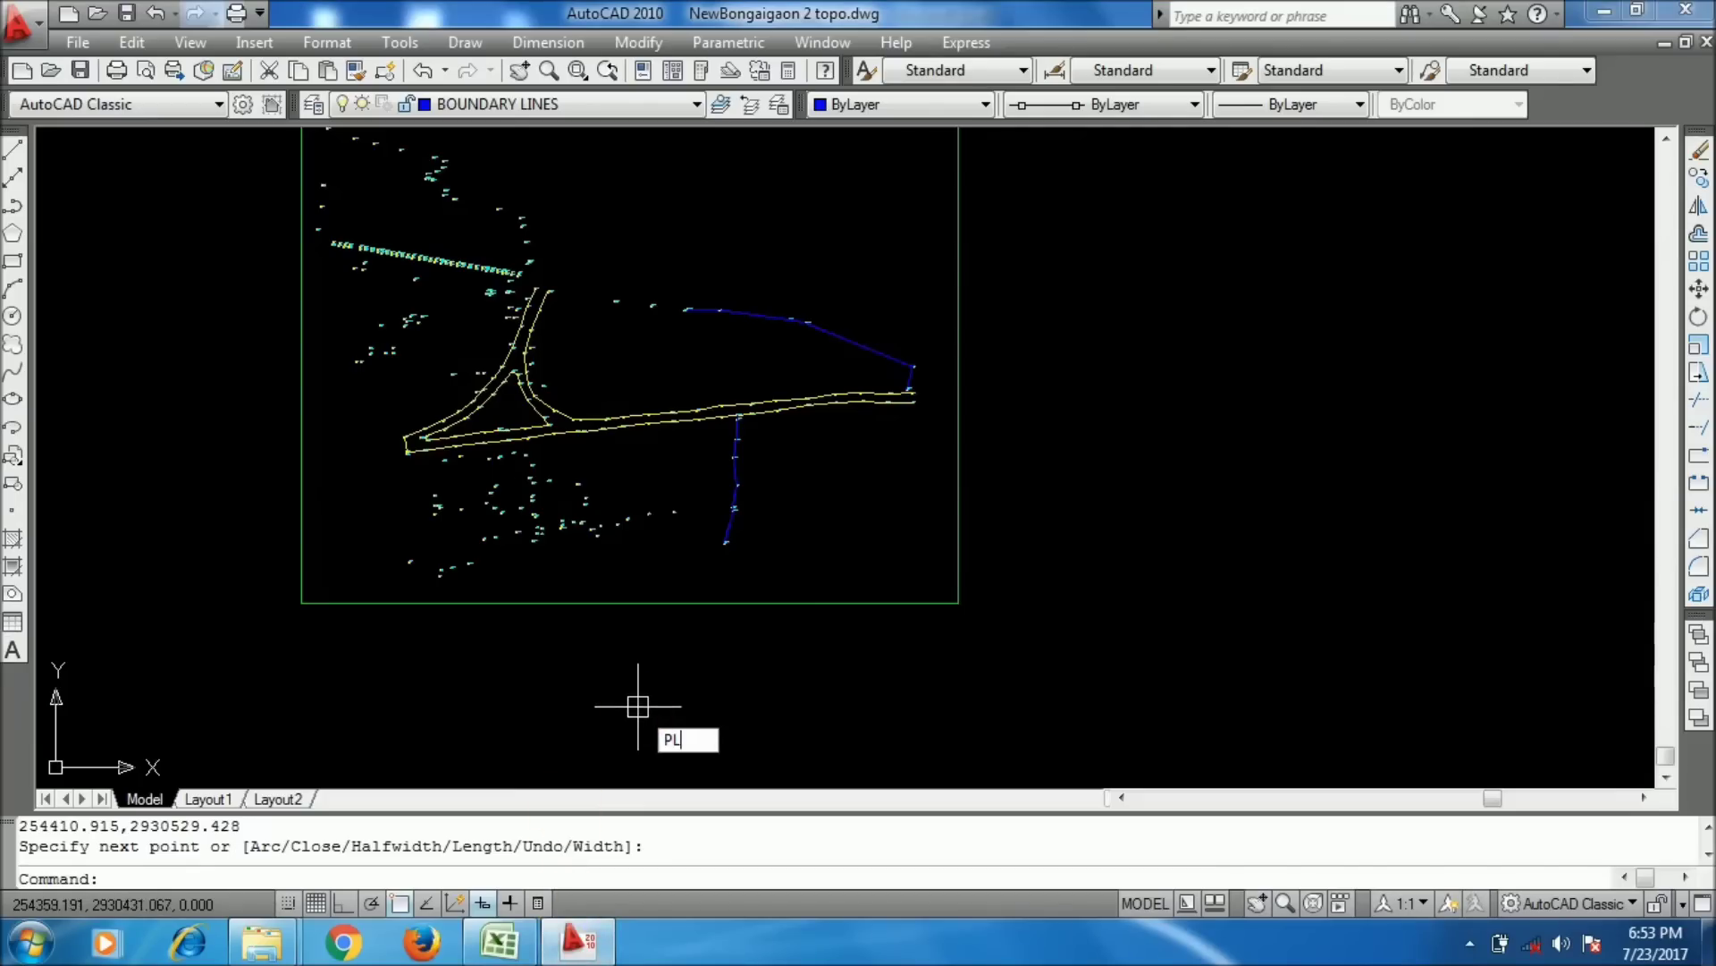
key(Return)
right_click(486, 838)
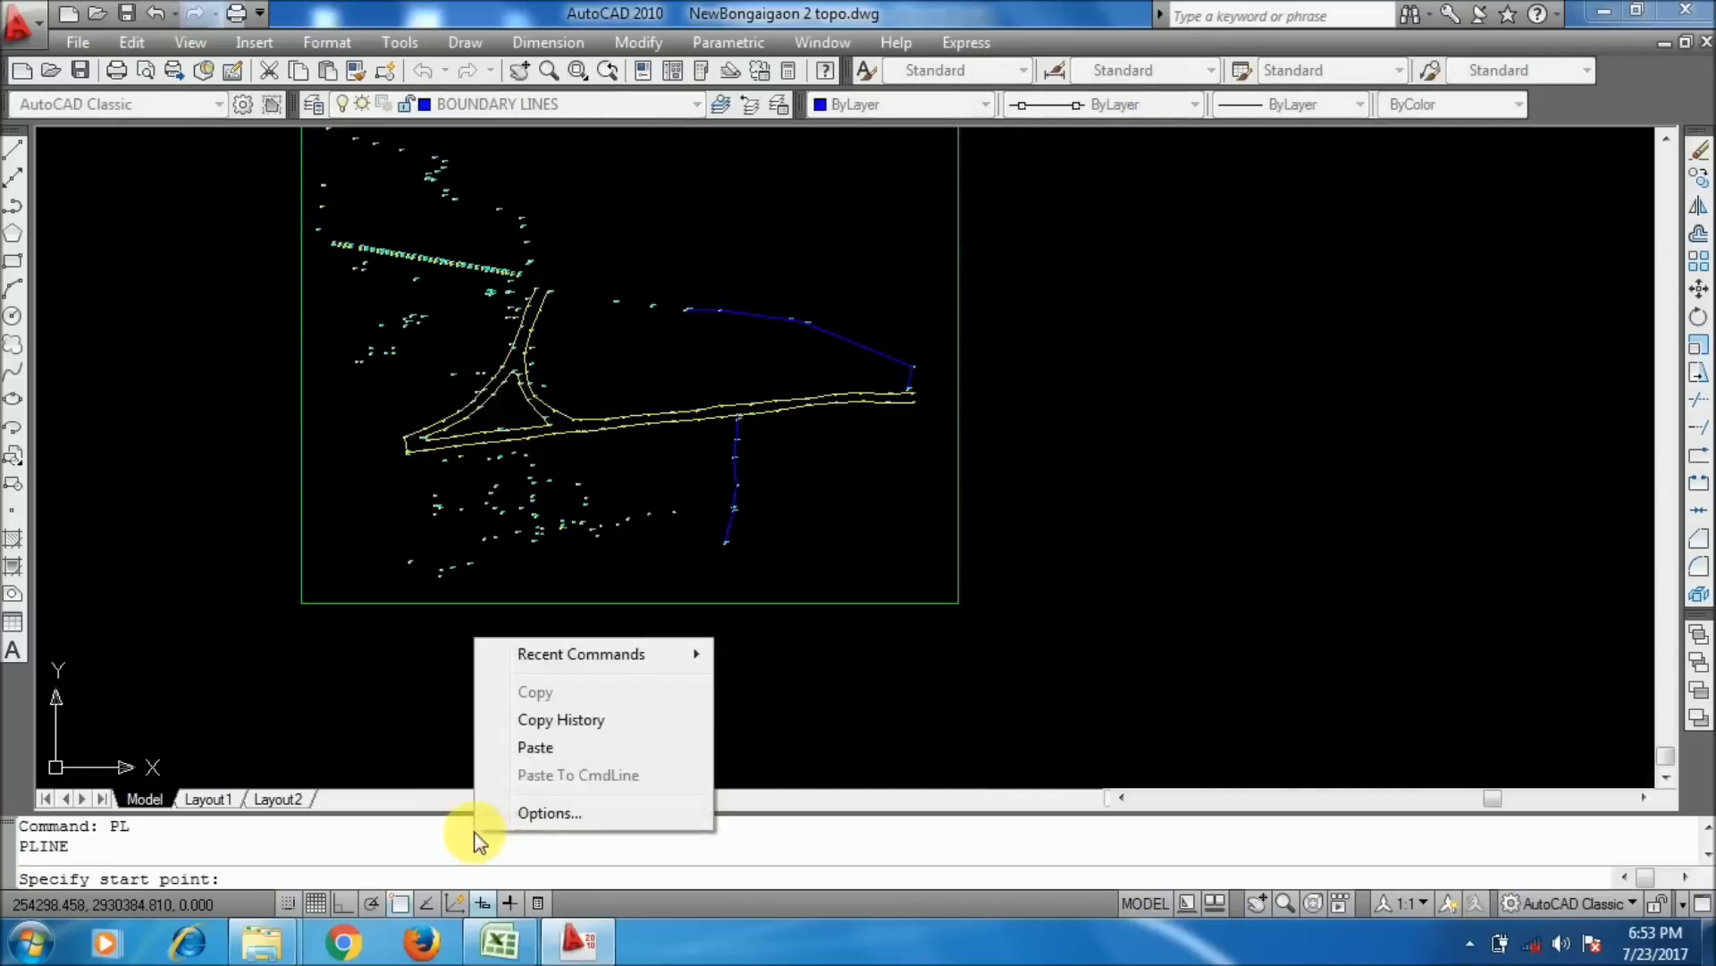
click(536, 747)
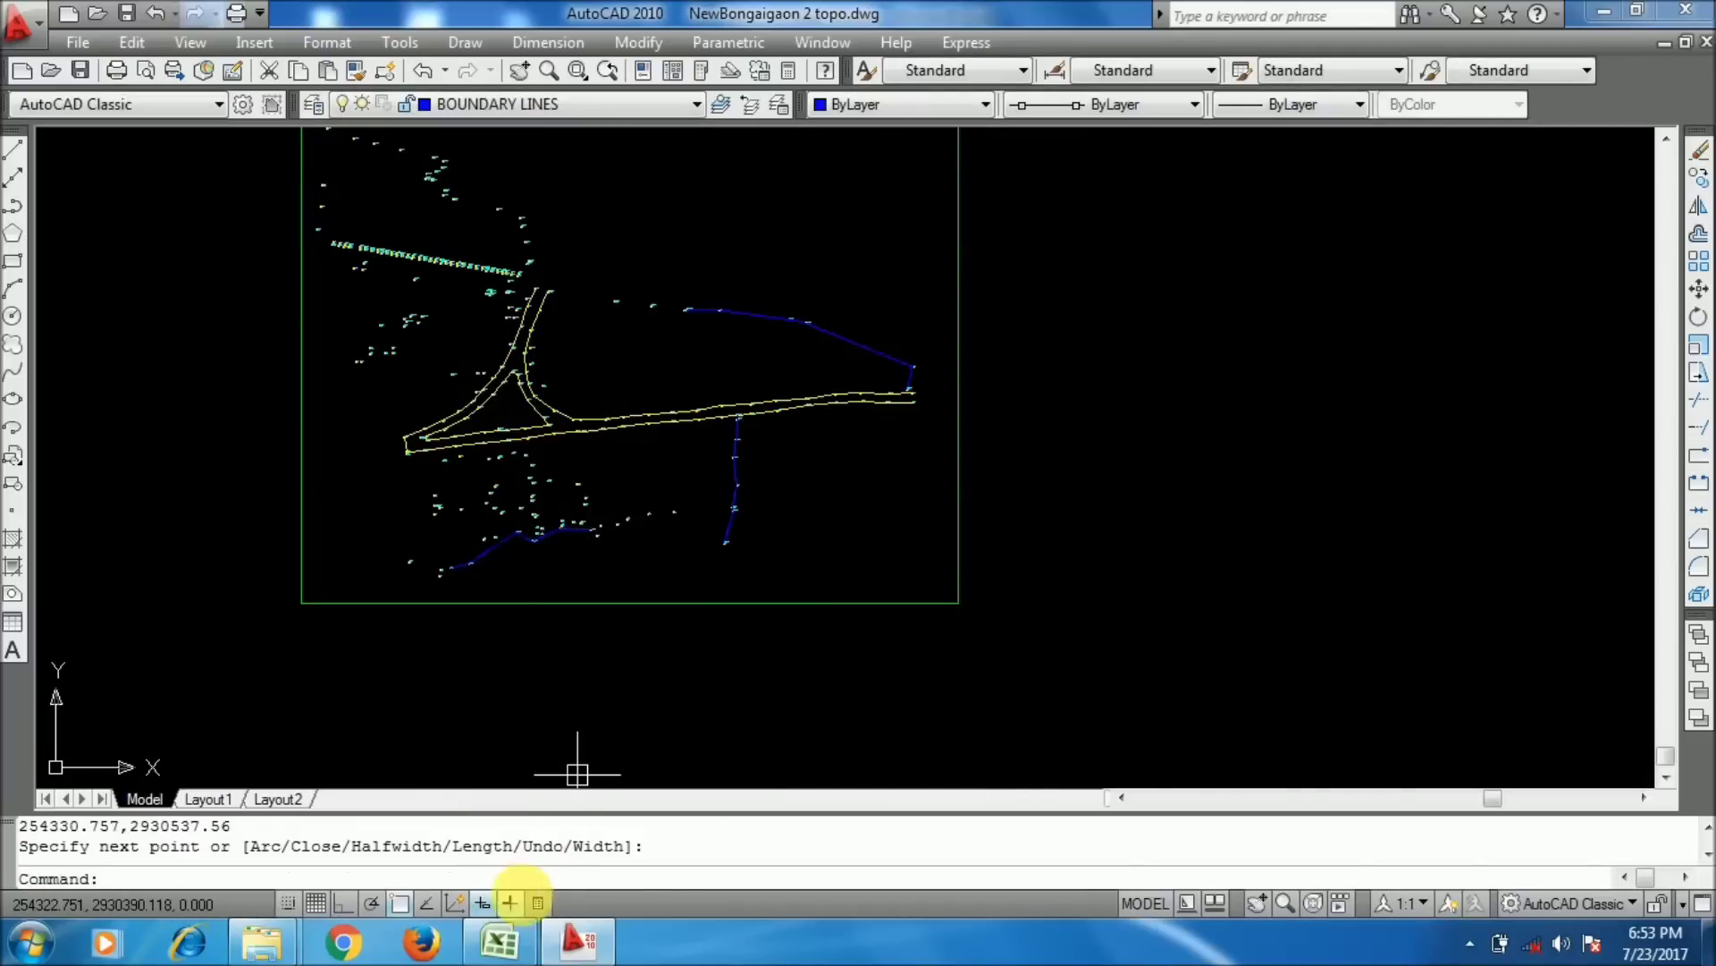
- Switch to Excel and change the Code filter to show only the FENCE points
click(499, 941)
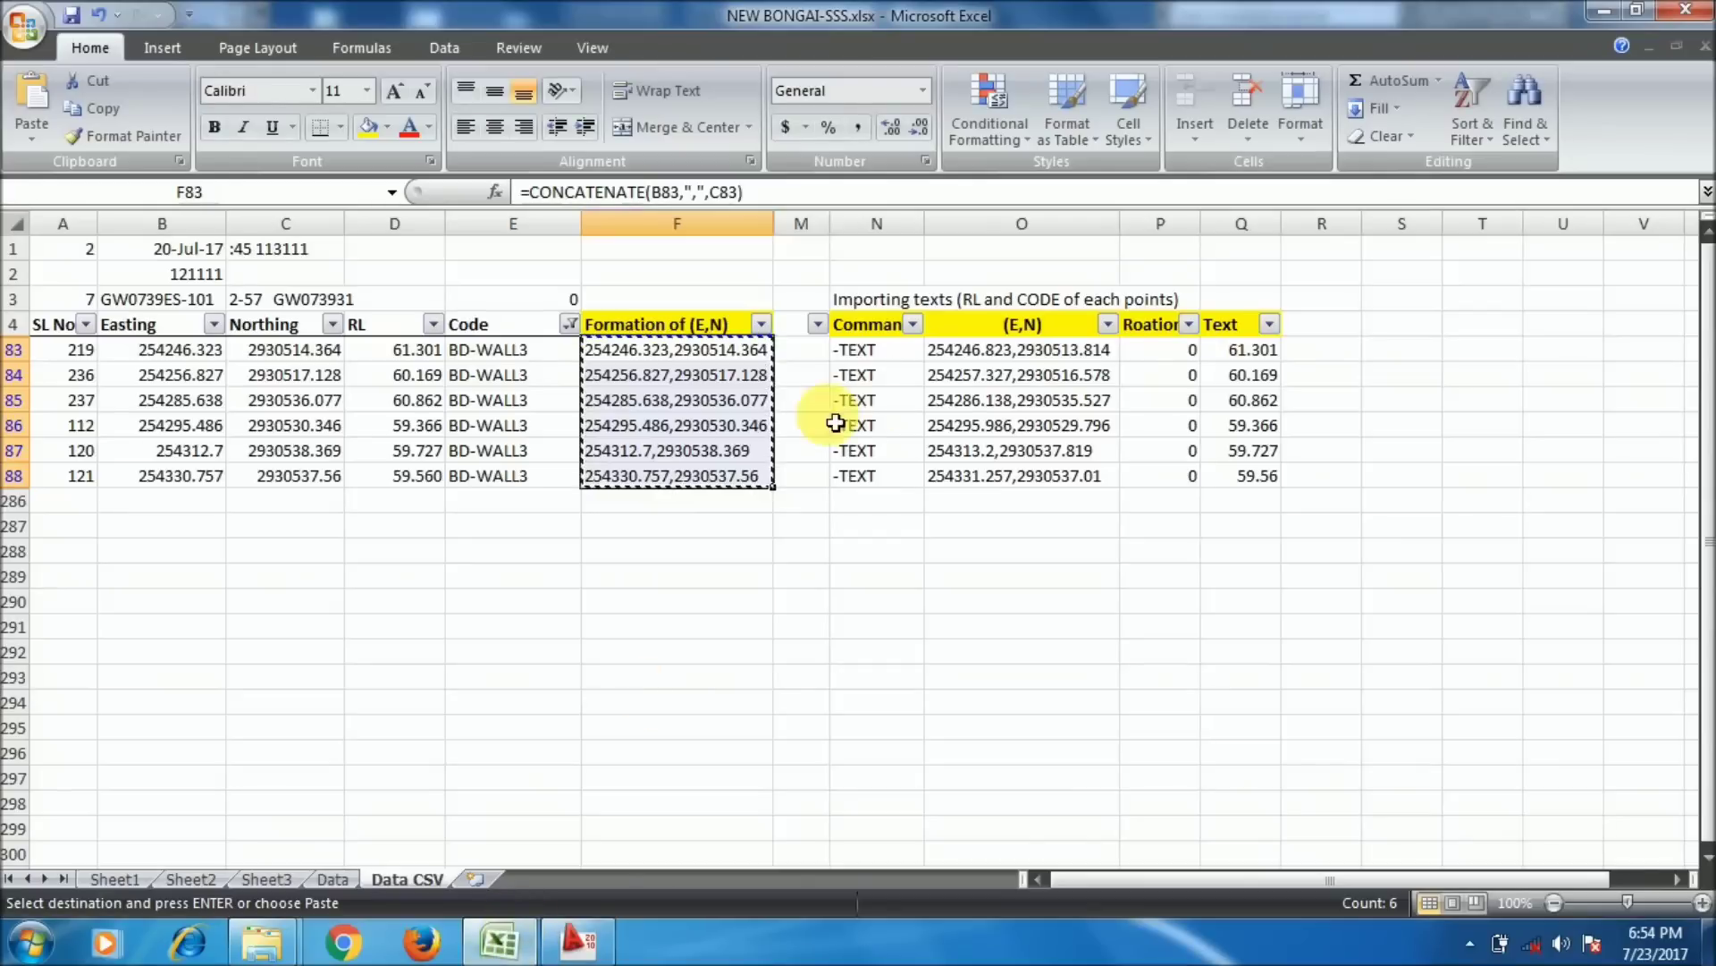
click(569, 323)
click(410, 584)
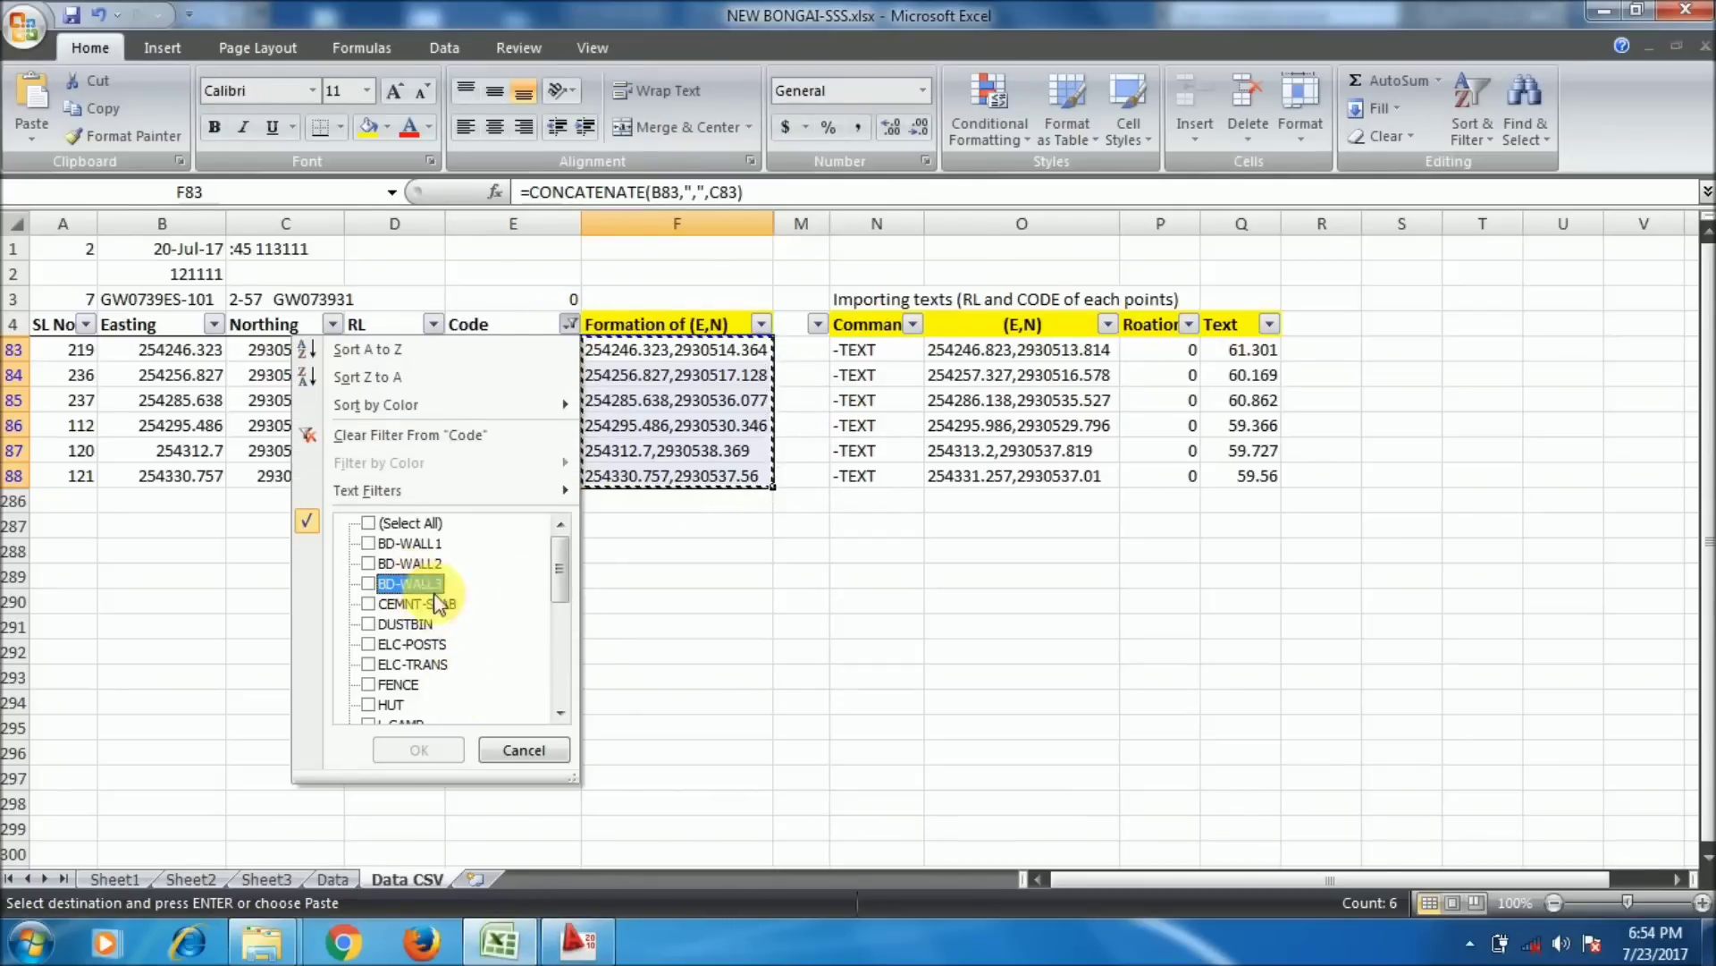
click(383, 689)
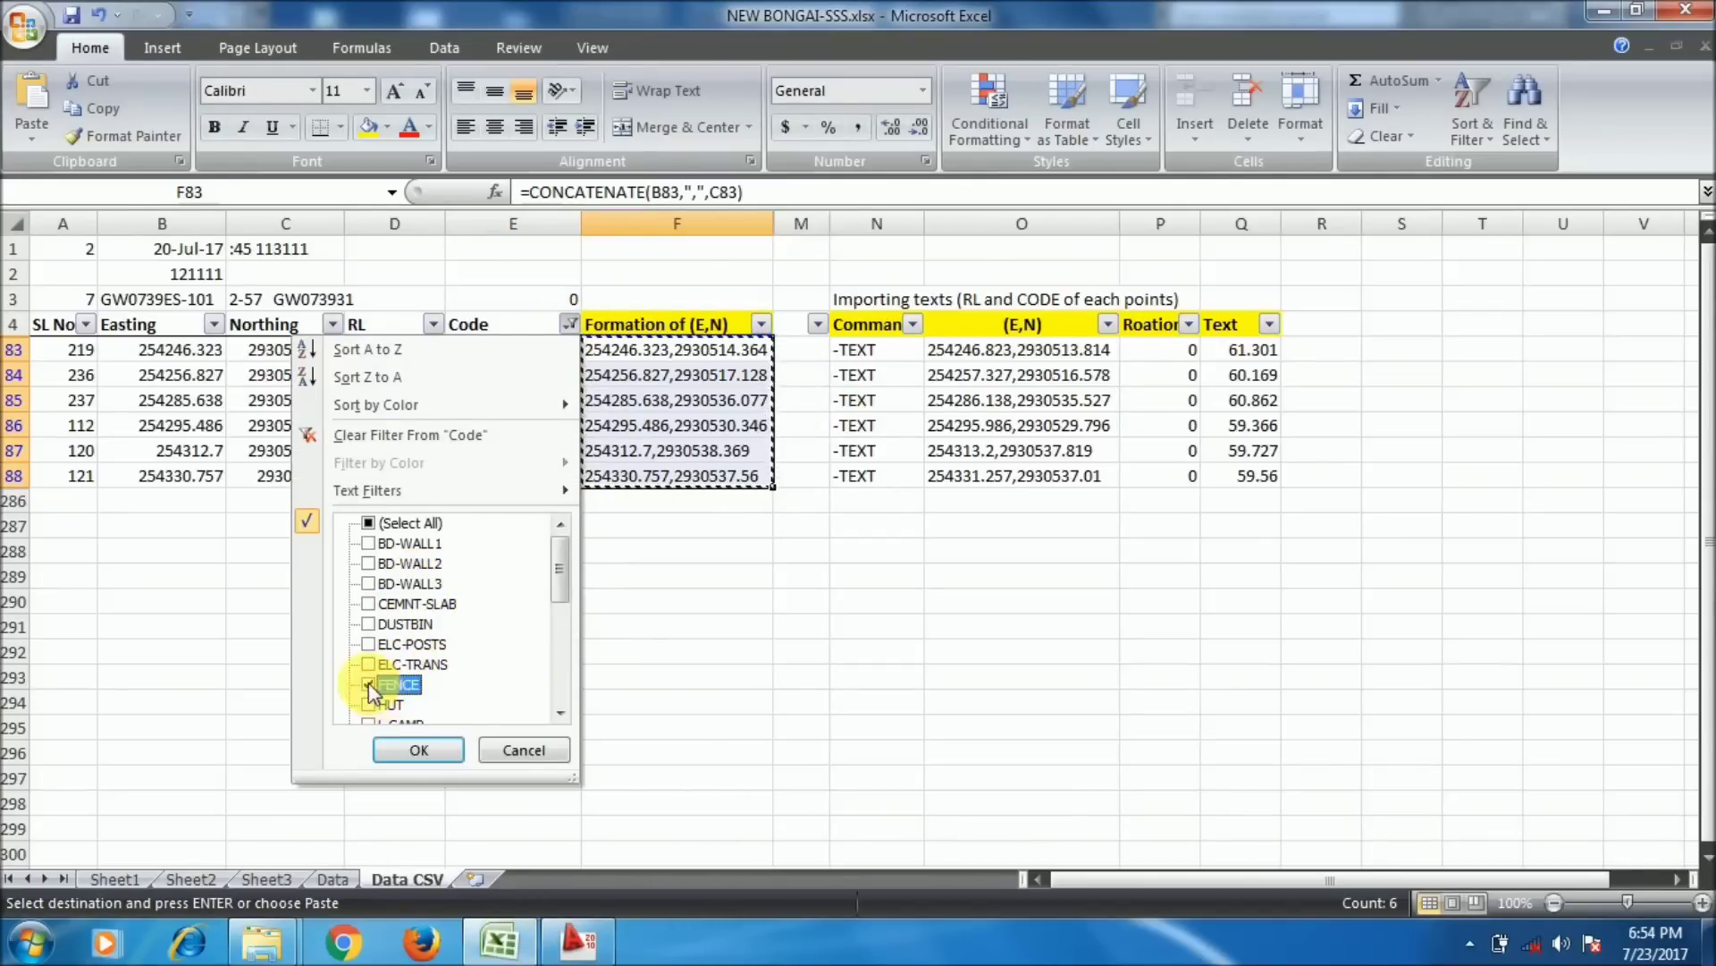
click(418, 749)
- Copy the FENCE coordinates from F110:F113 in the Formation of (E,N) column
drag(678, 356, 682, 428)
right_click(682, 379)
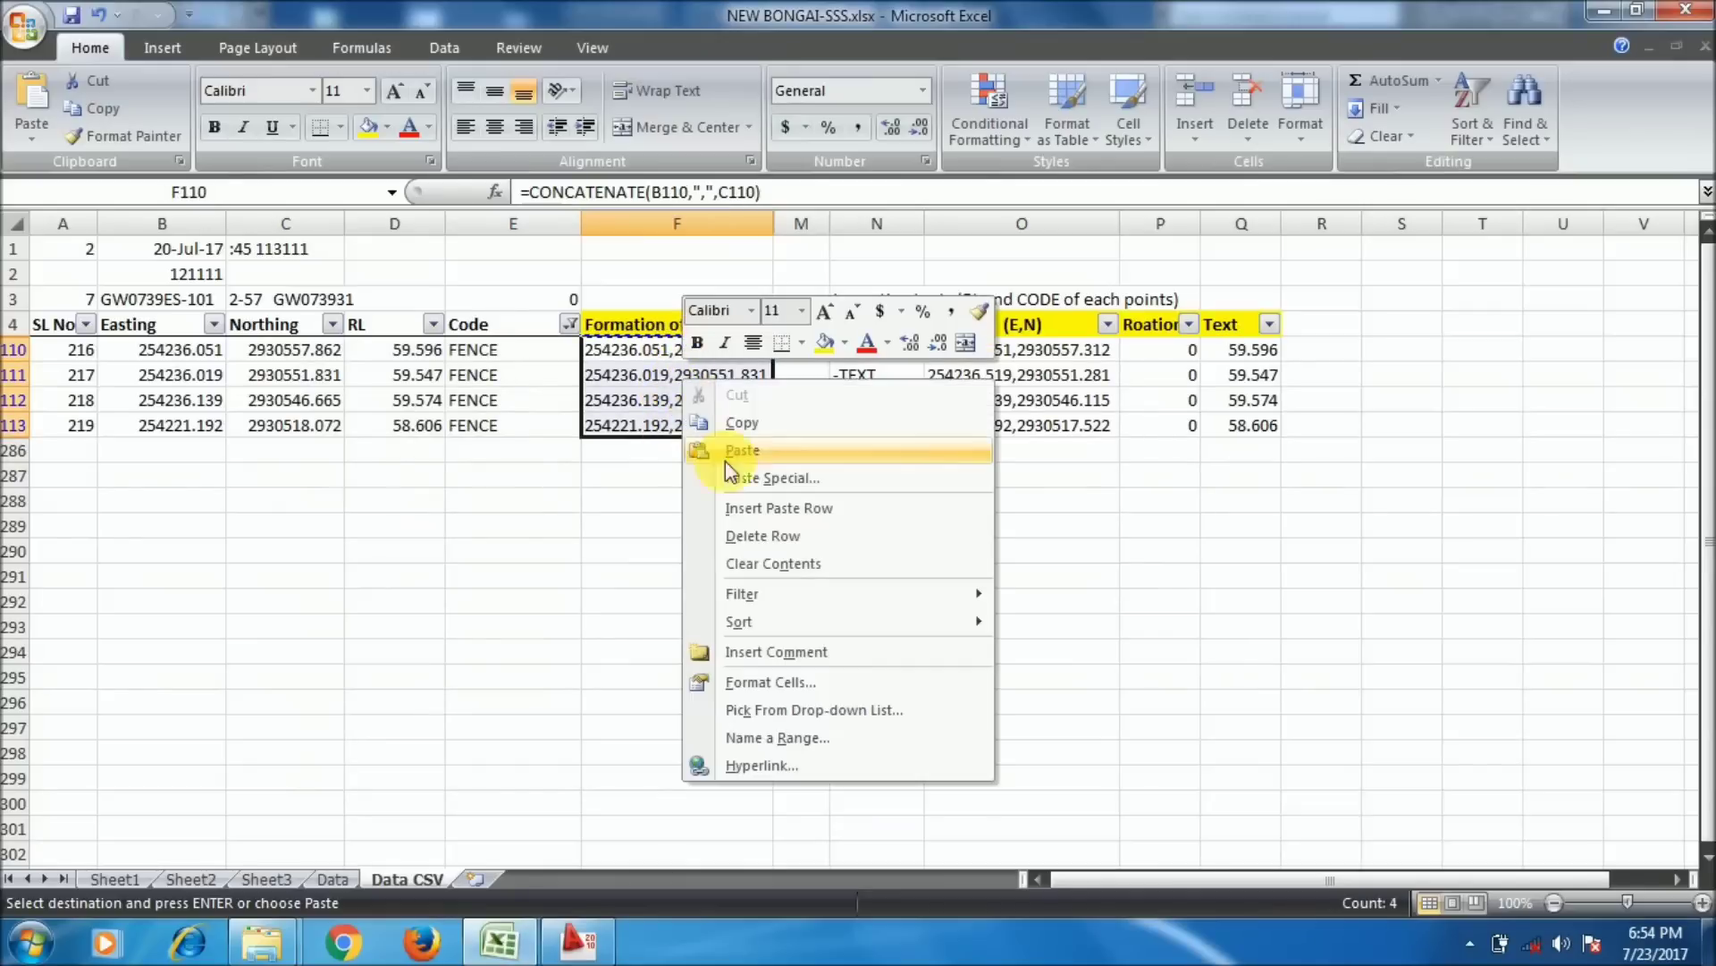
click(783, 433)
- Switch to AutoCAD and draw the FENCE line as a polyline by pasting the copied coordinates at the command line
click(577, 939)
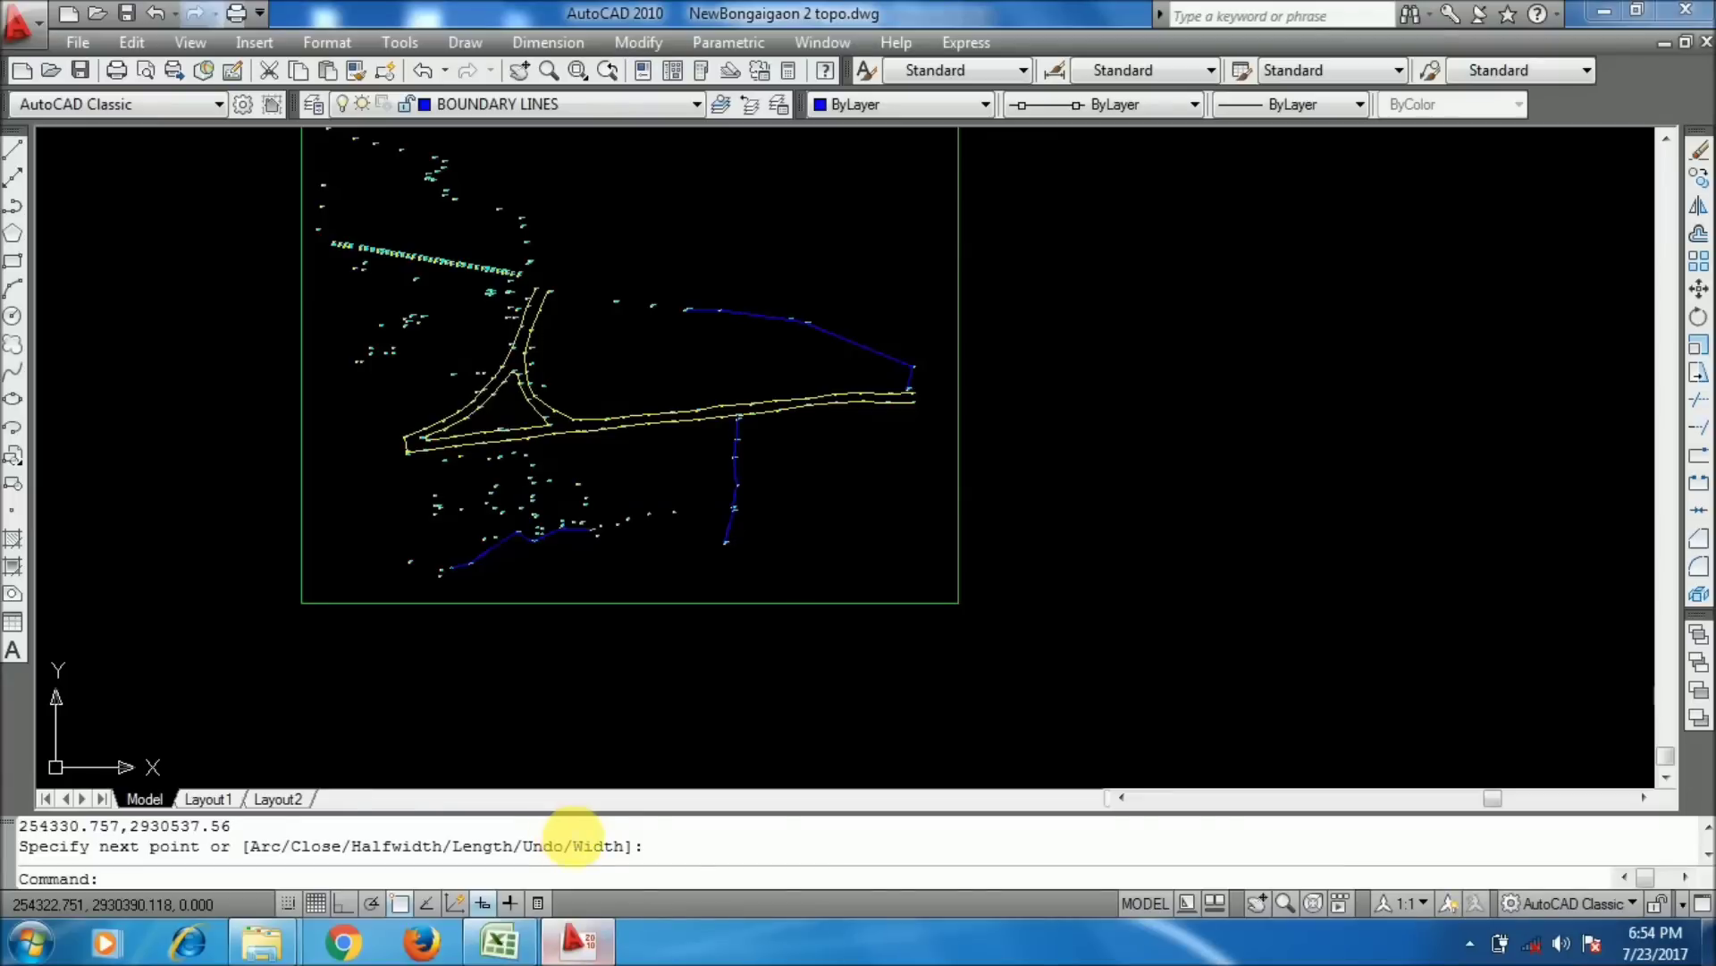
key(Return)
right_click(475, 867)
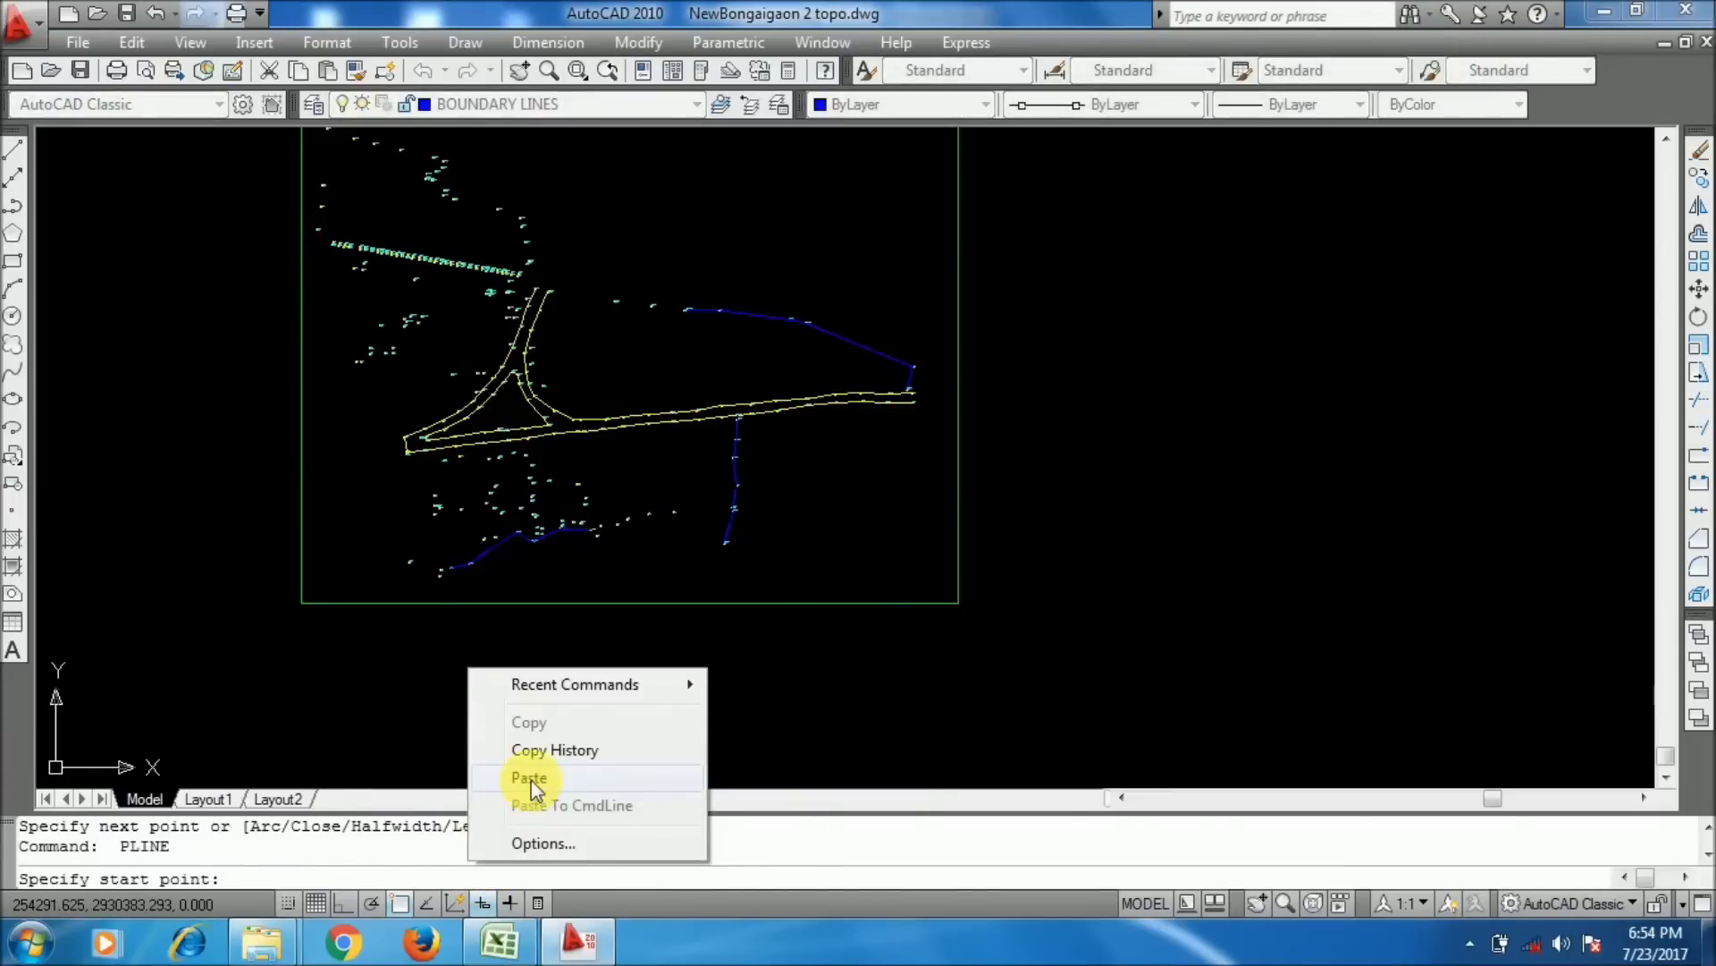
click(528, 781)
key(Return)
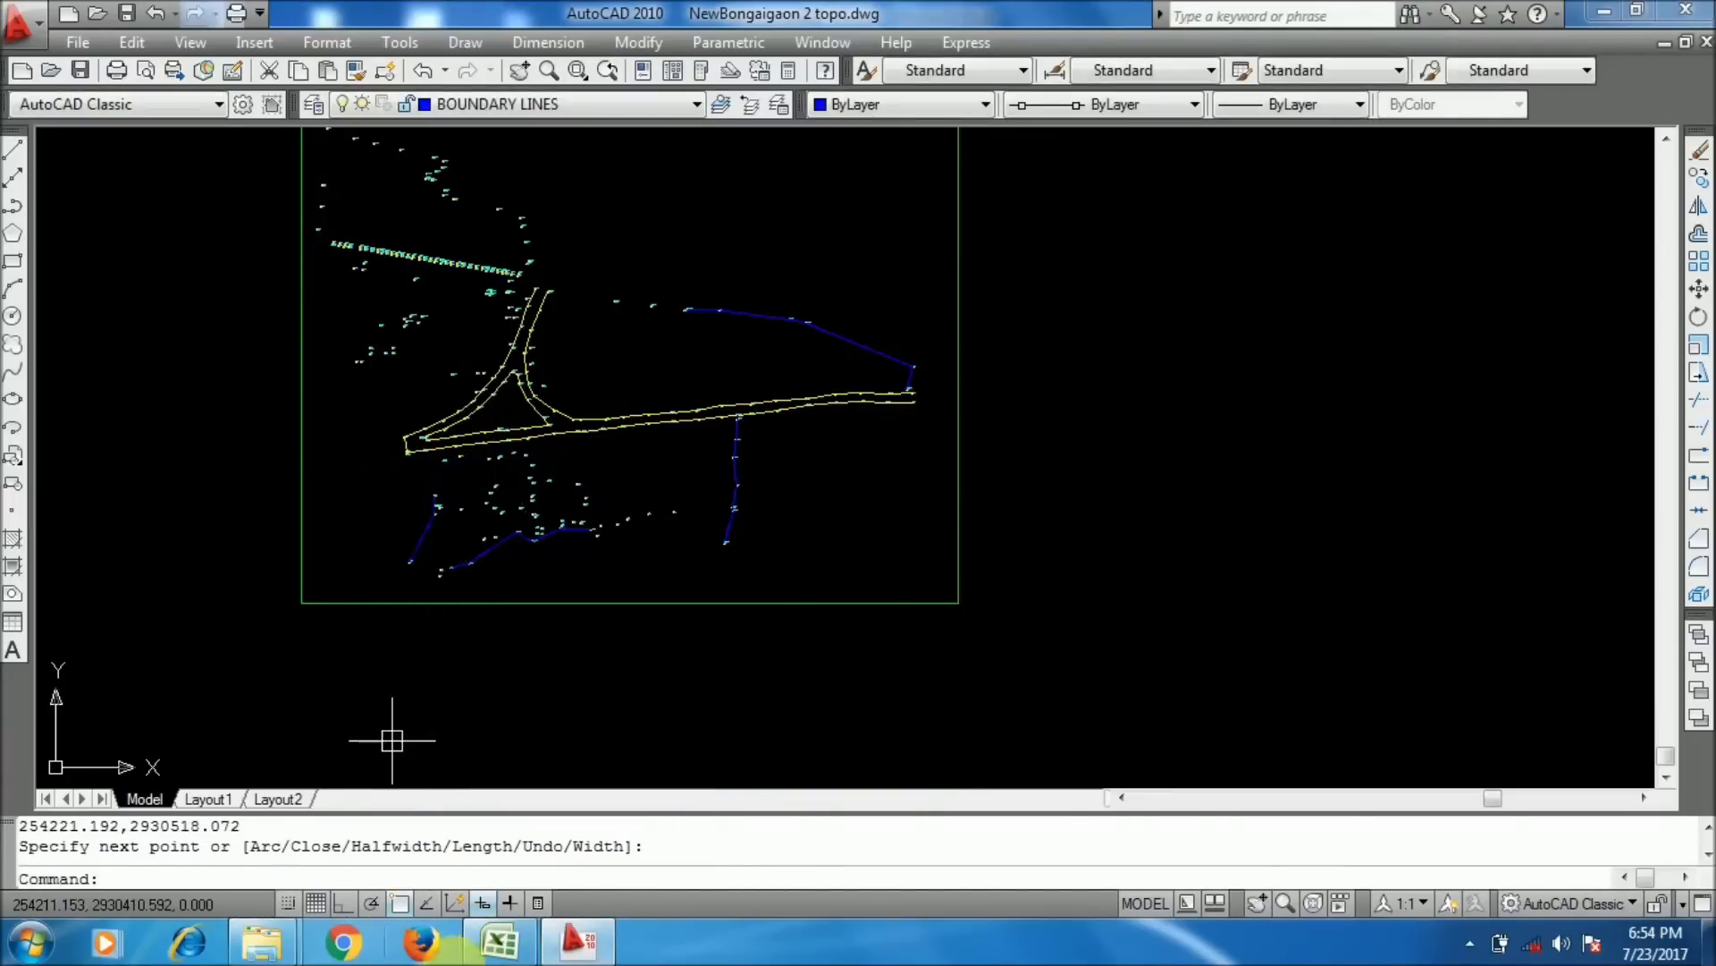
- Switch to Excel and change the Code filter to show only the PF-WALL1 points
click(484, 948)
click(569, 324)
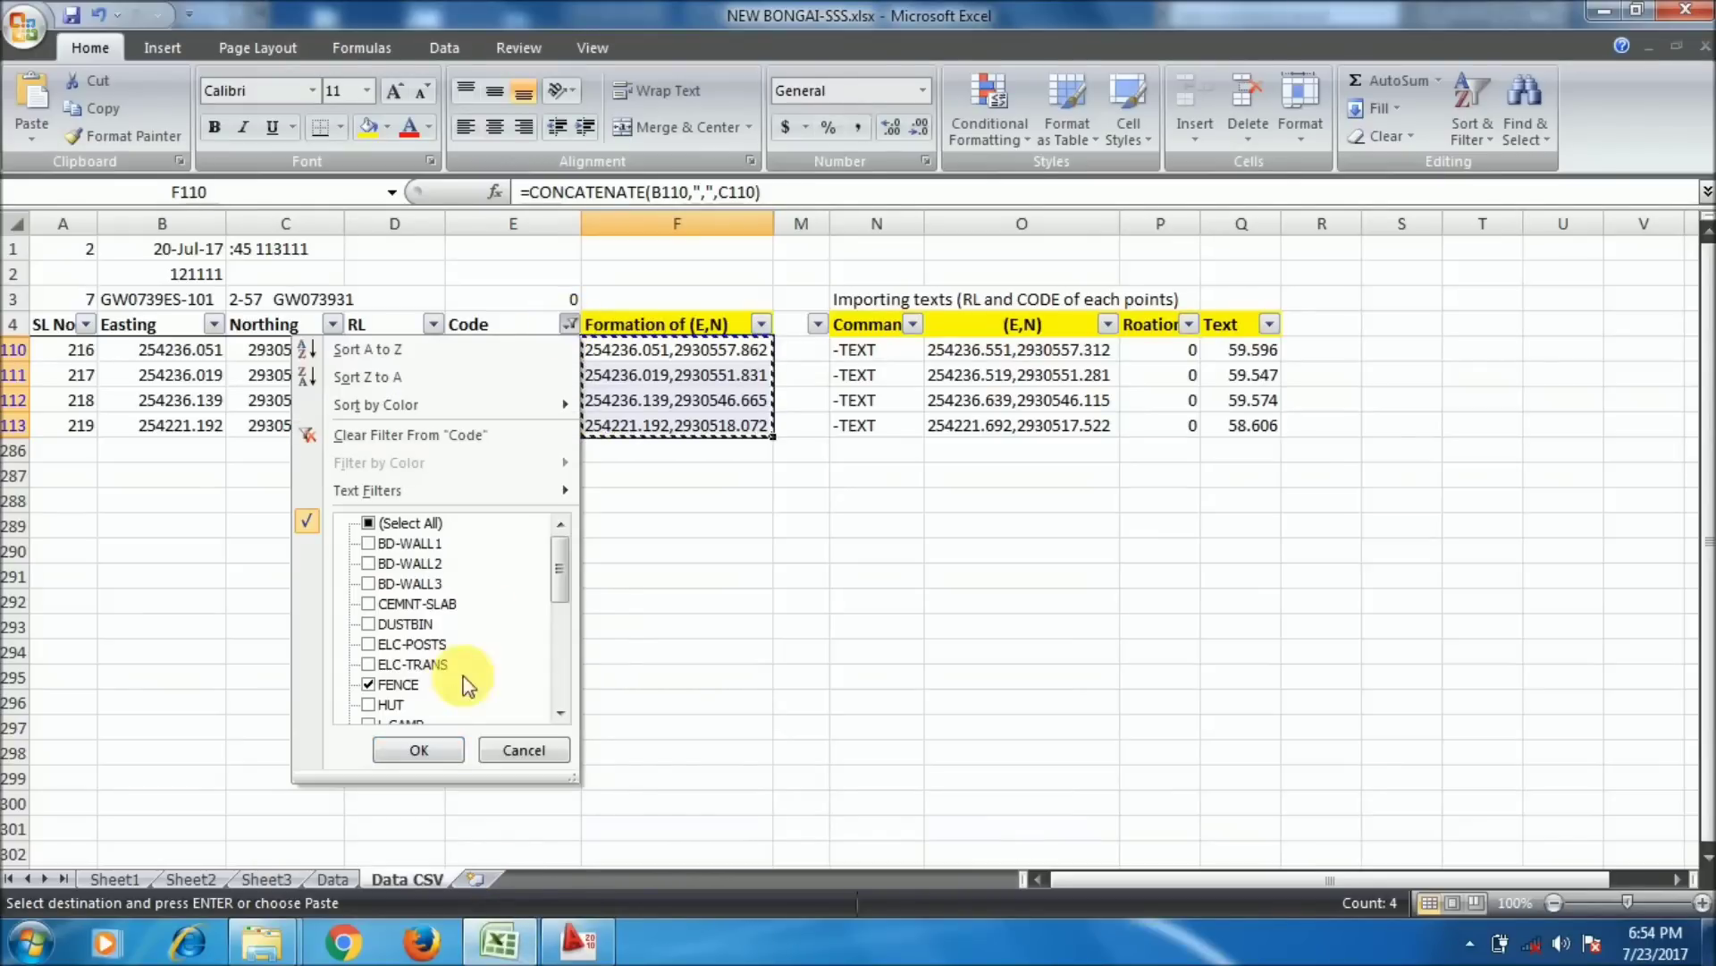
click(402, 685)
scroll(462, 637, down, 2)
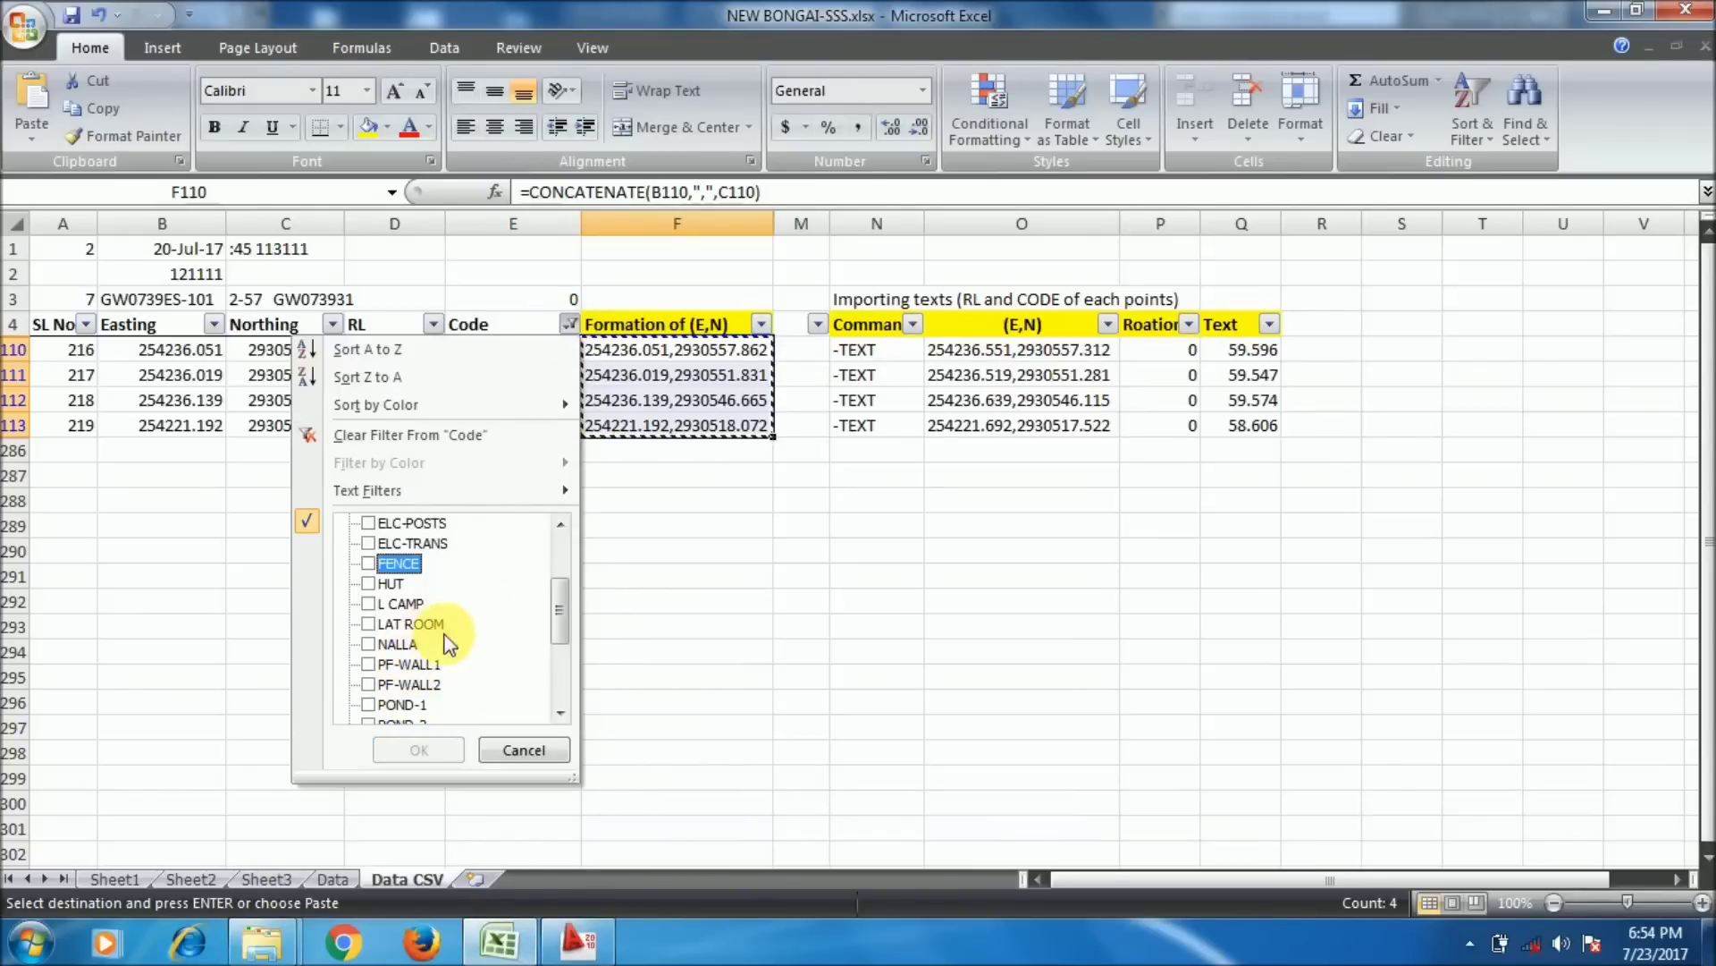
scroll(432, 679, down, 3)
scroll(432, 679, up, 1)
scroll(415, 645, down, 1)
scroll(415, 647, up, 2)
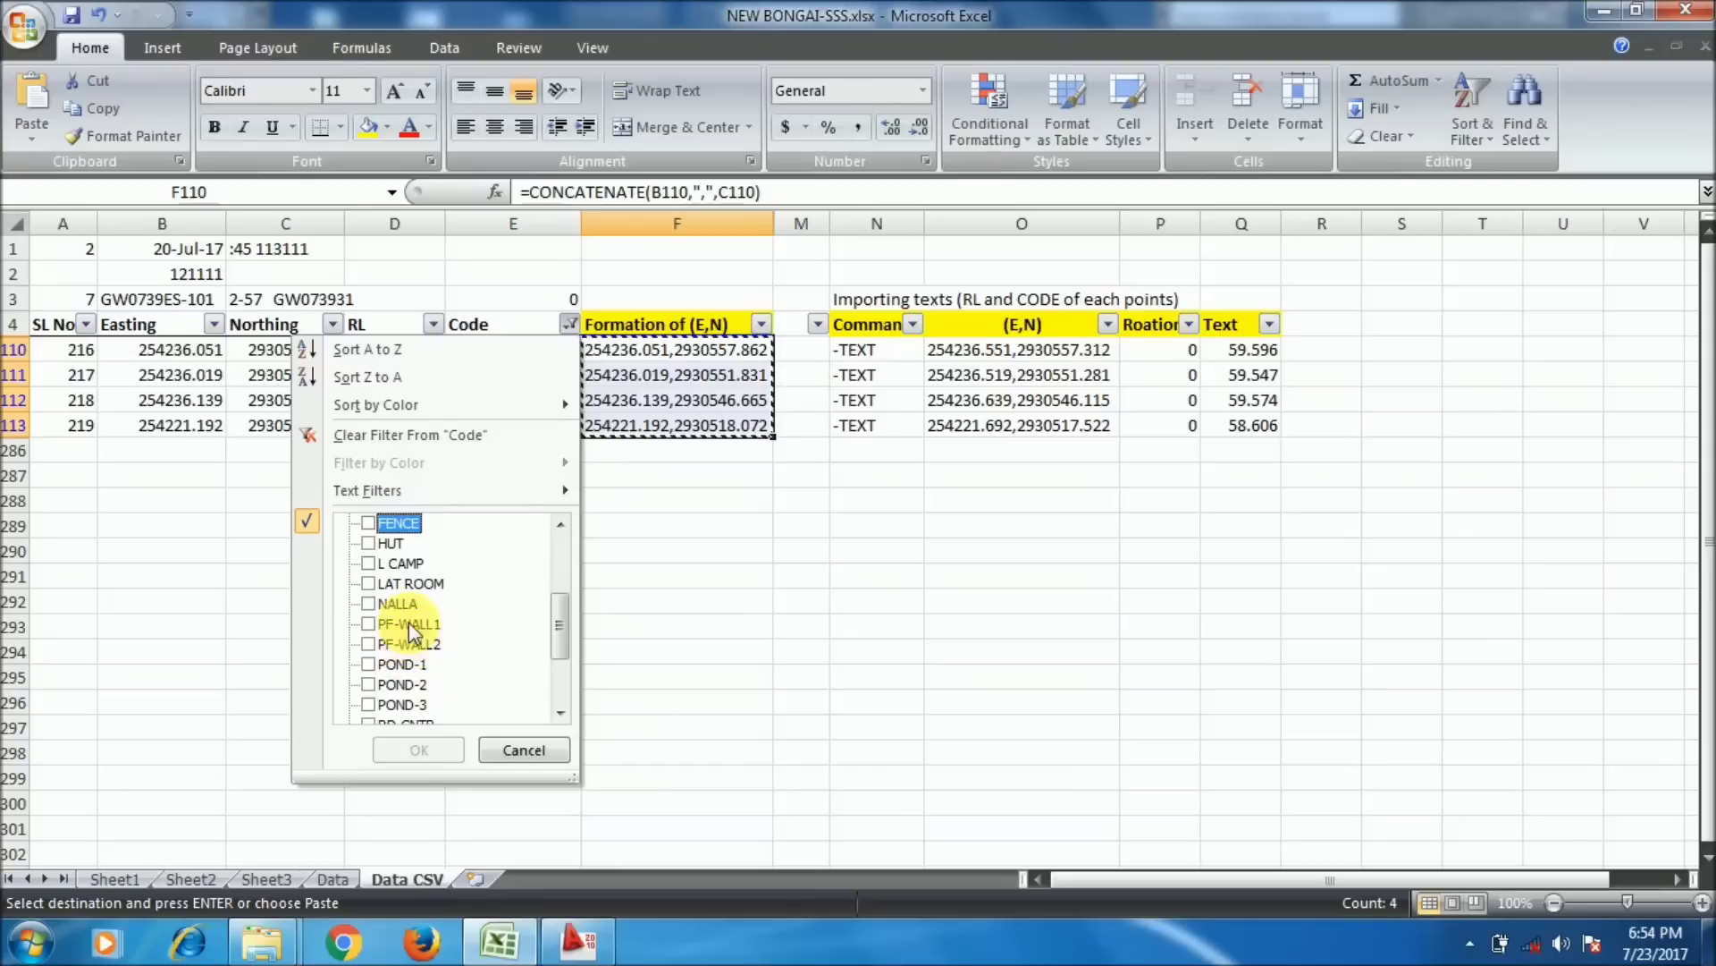
click(409, 623)
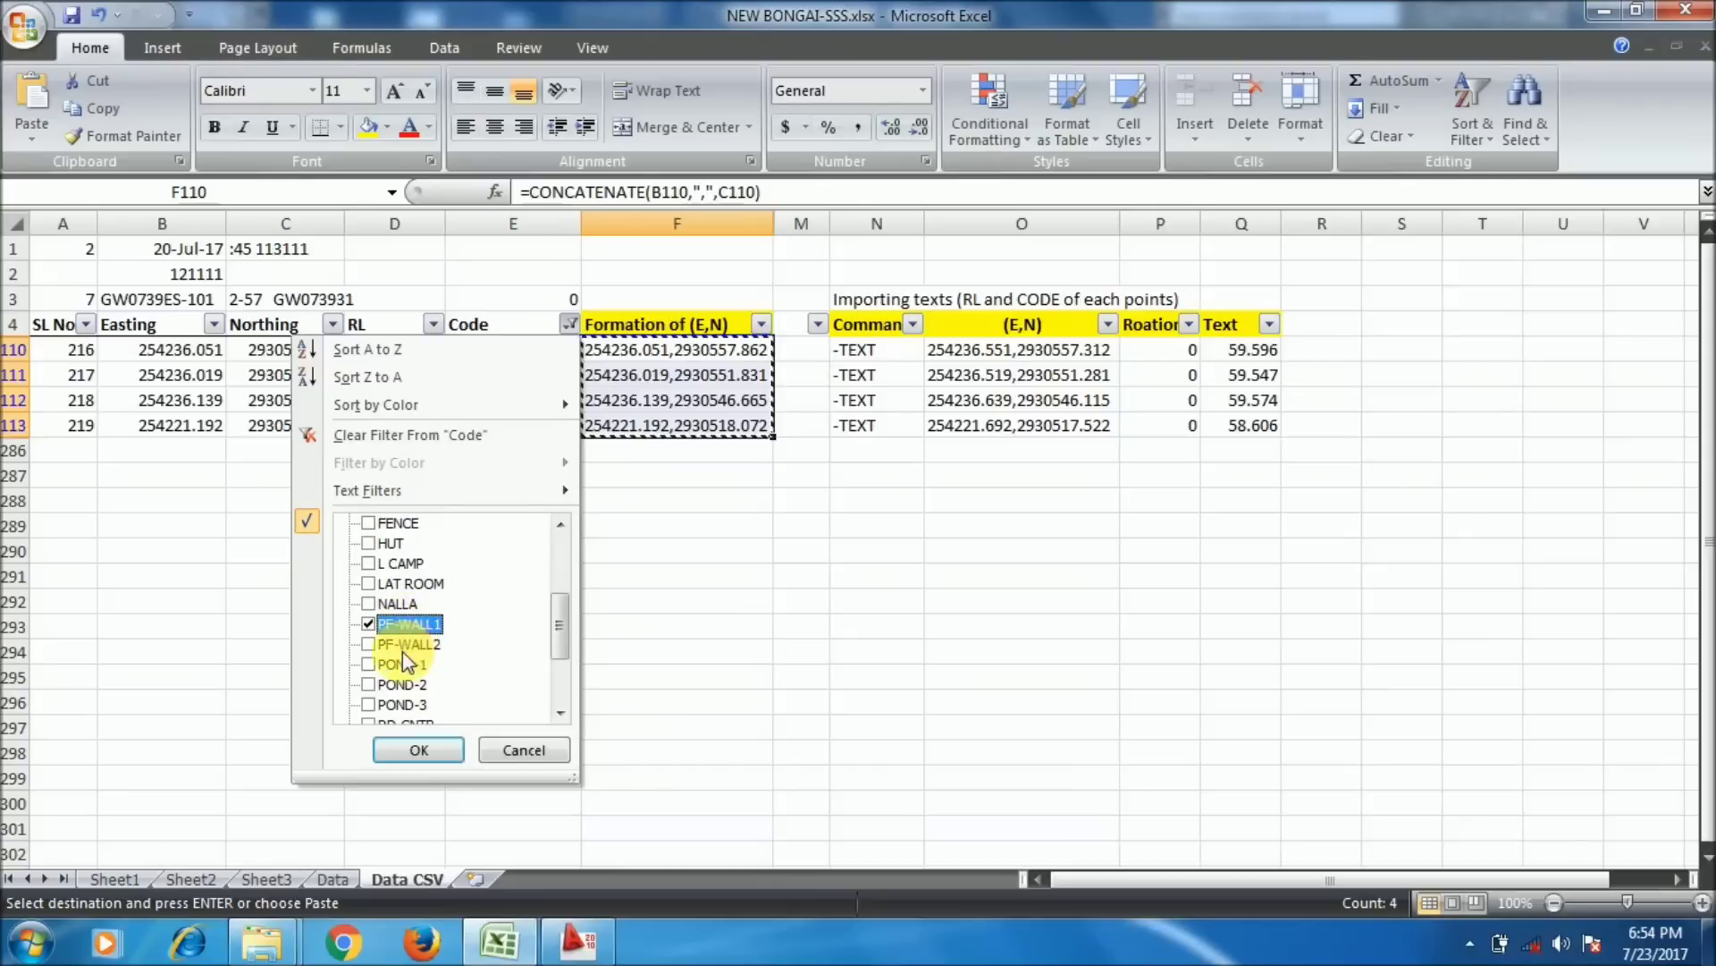
click(421, 747)
- Copy the PF-WALL1 coordinates from F89:F92 in the Formation of (E,N) column
drag(677, 350, 678, 445)
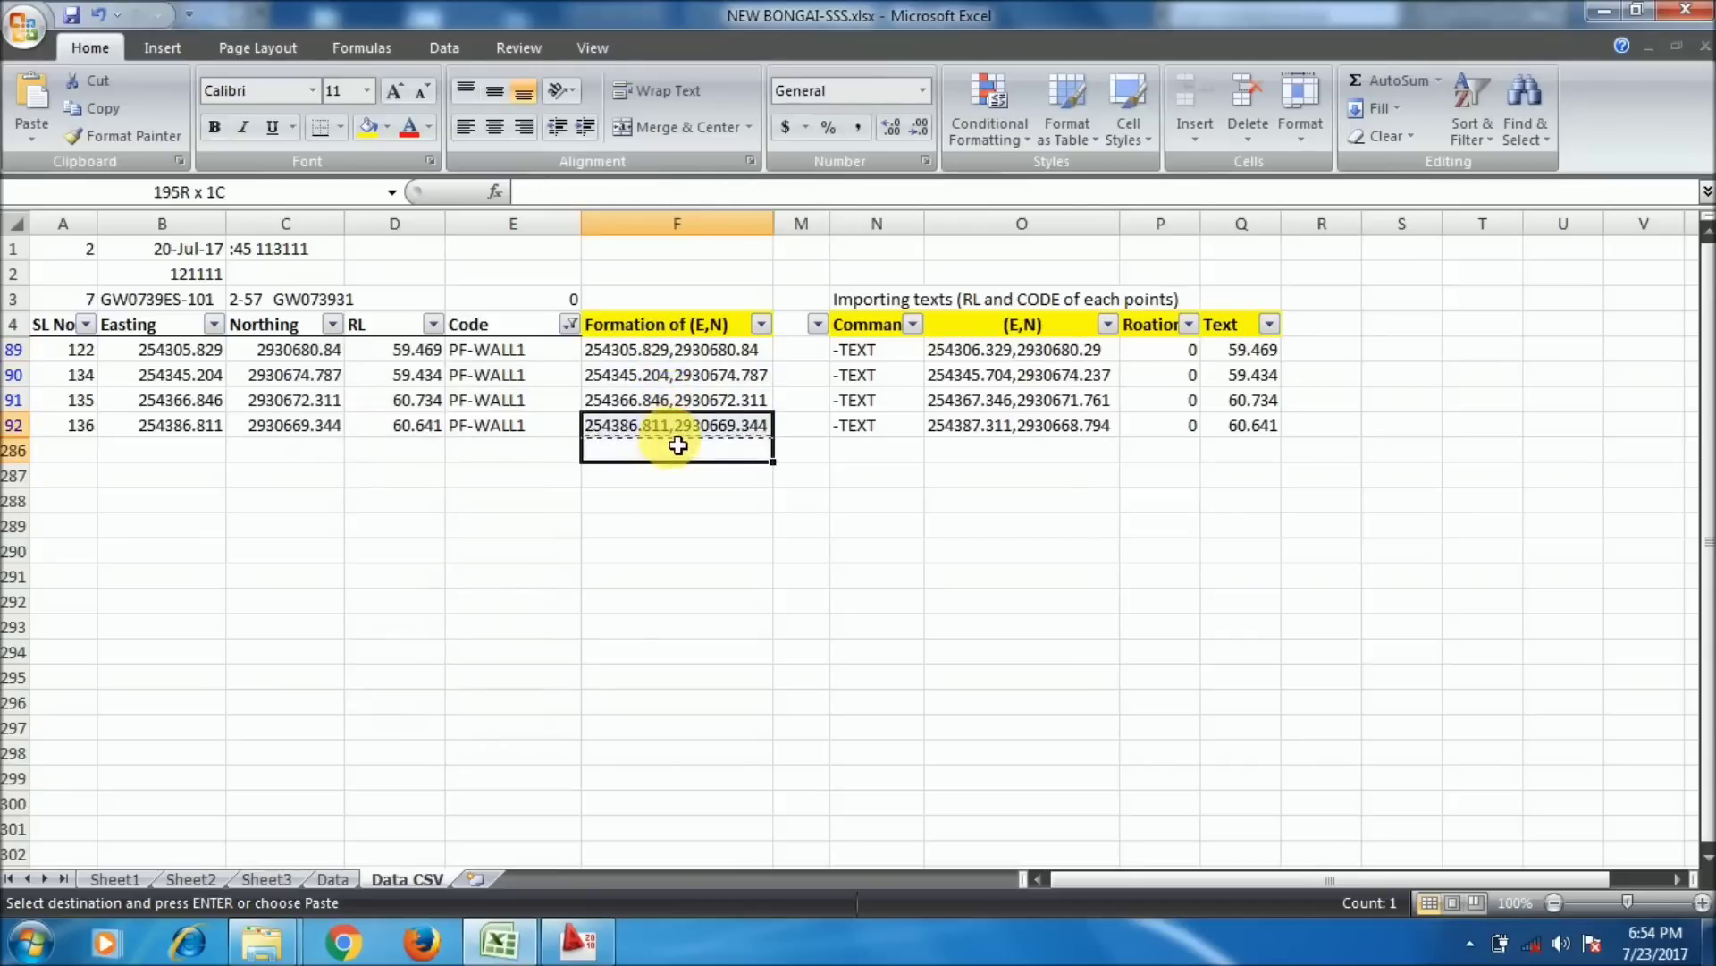
drag(677, 350, 676, 426)
key(ctrl+c)
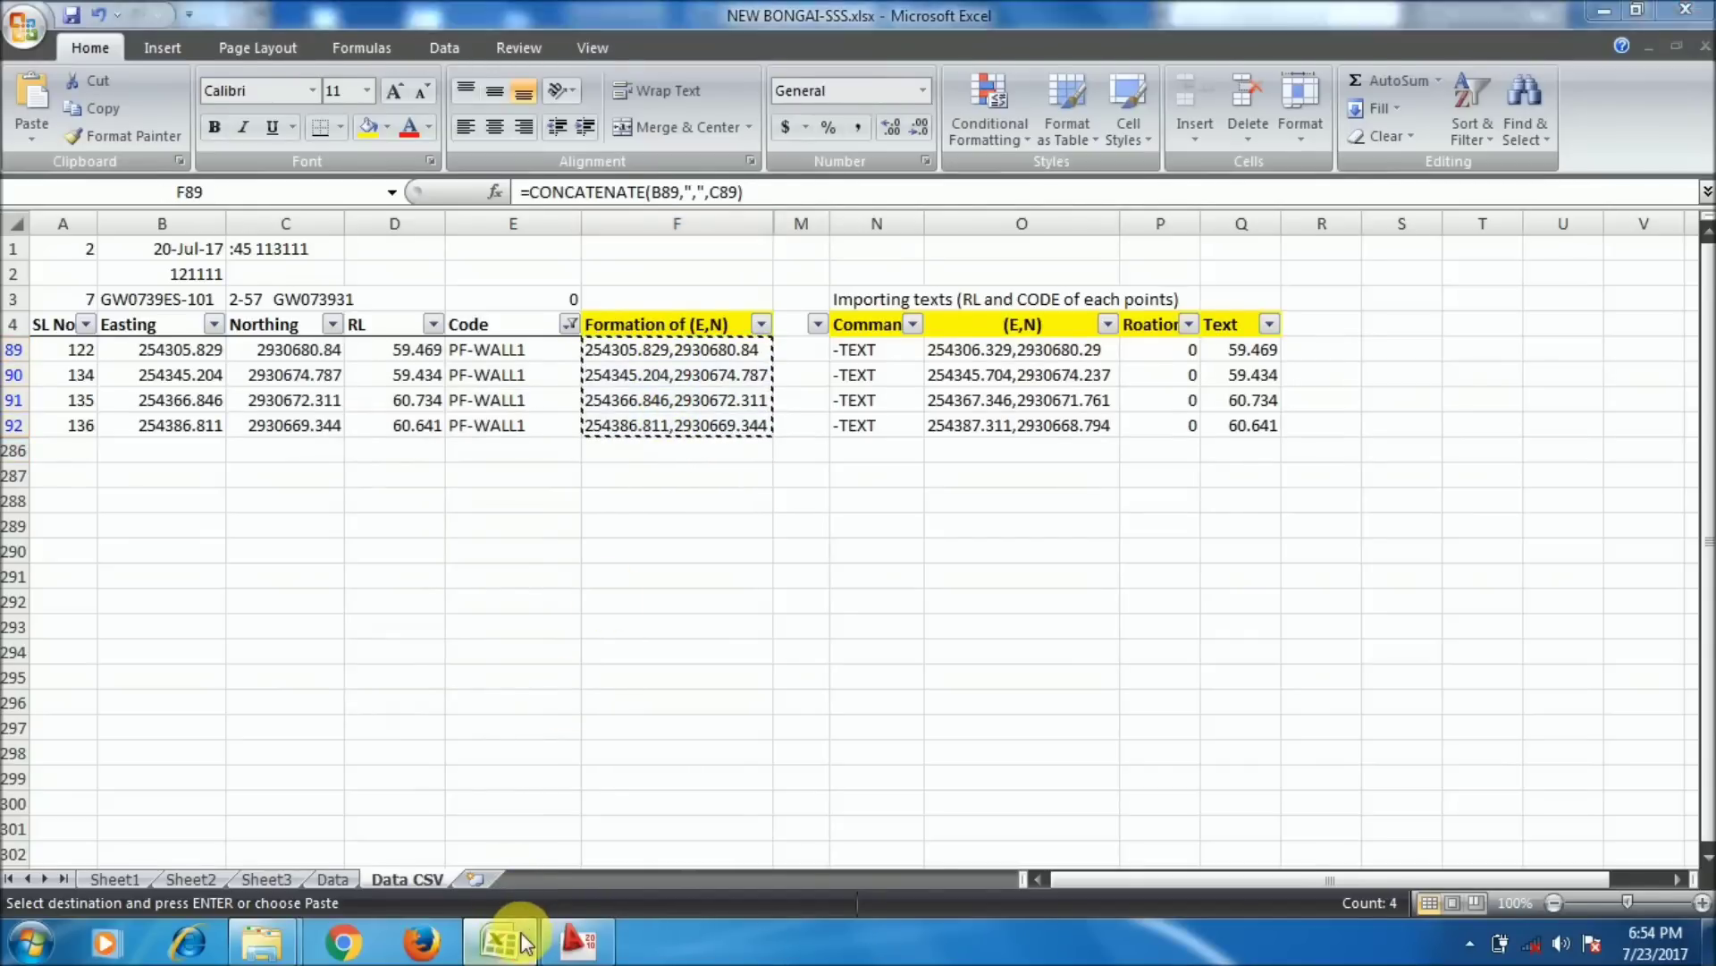
- Switch to AutoCAD, draw the PF-WALL1 boundary as a polyline through the copied coordinates, and check it against the point labels
click(579, 942)
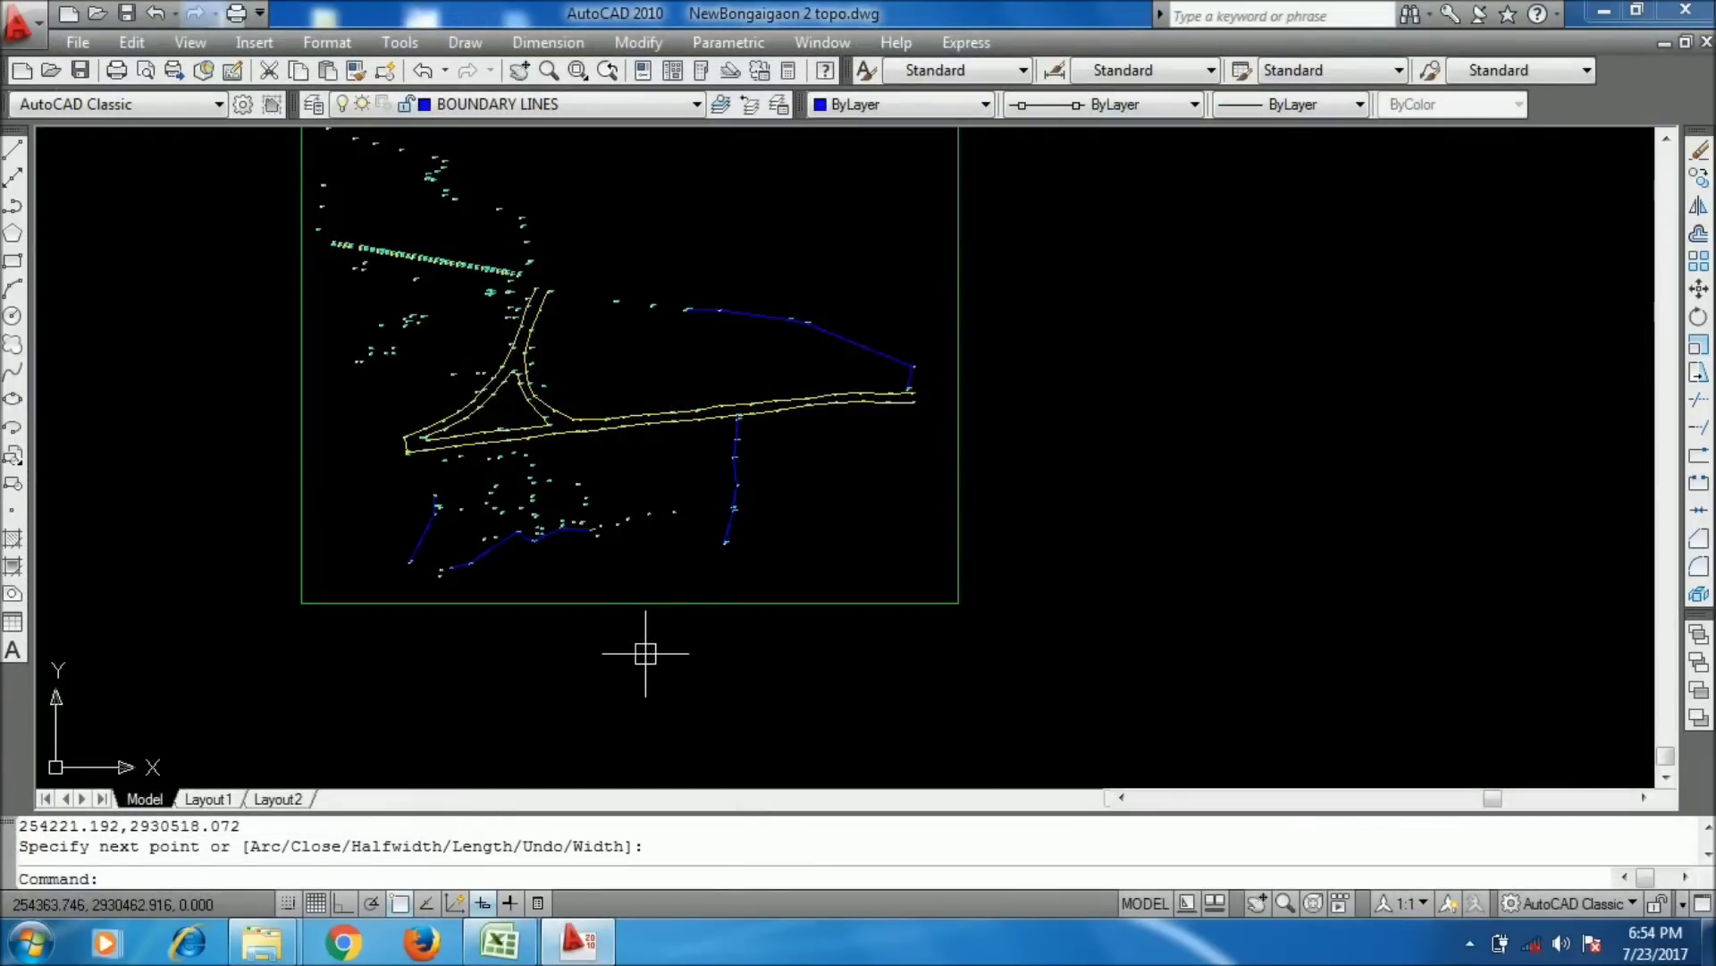
key(Return)
right_click(460, 851)
click(567, 759)
scroll(670, 295, up, 6)
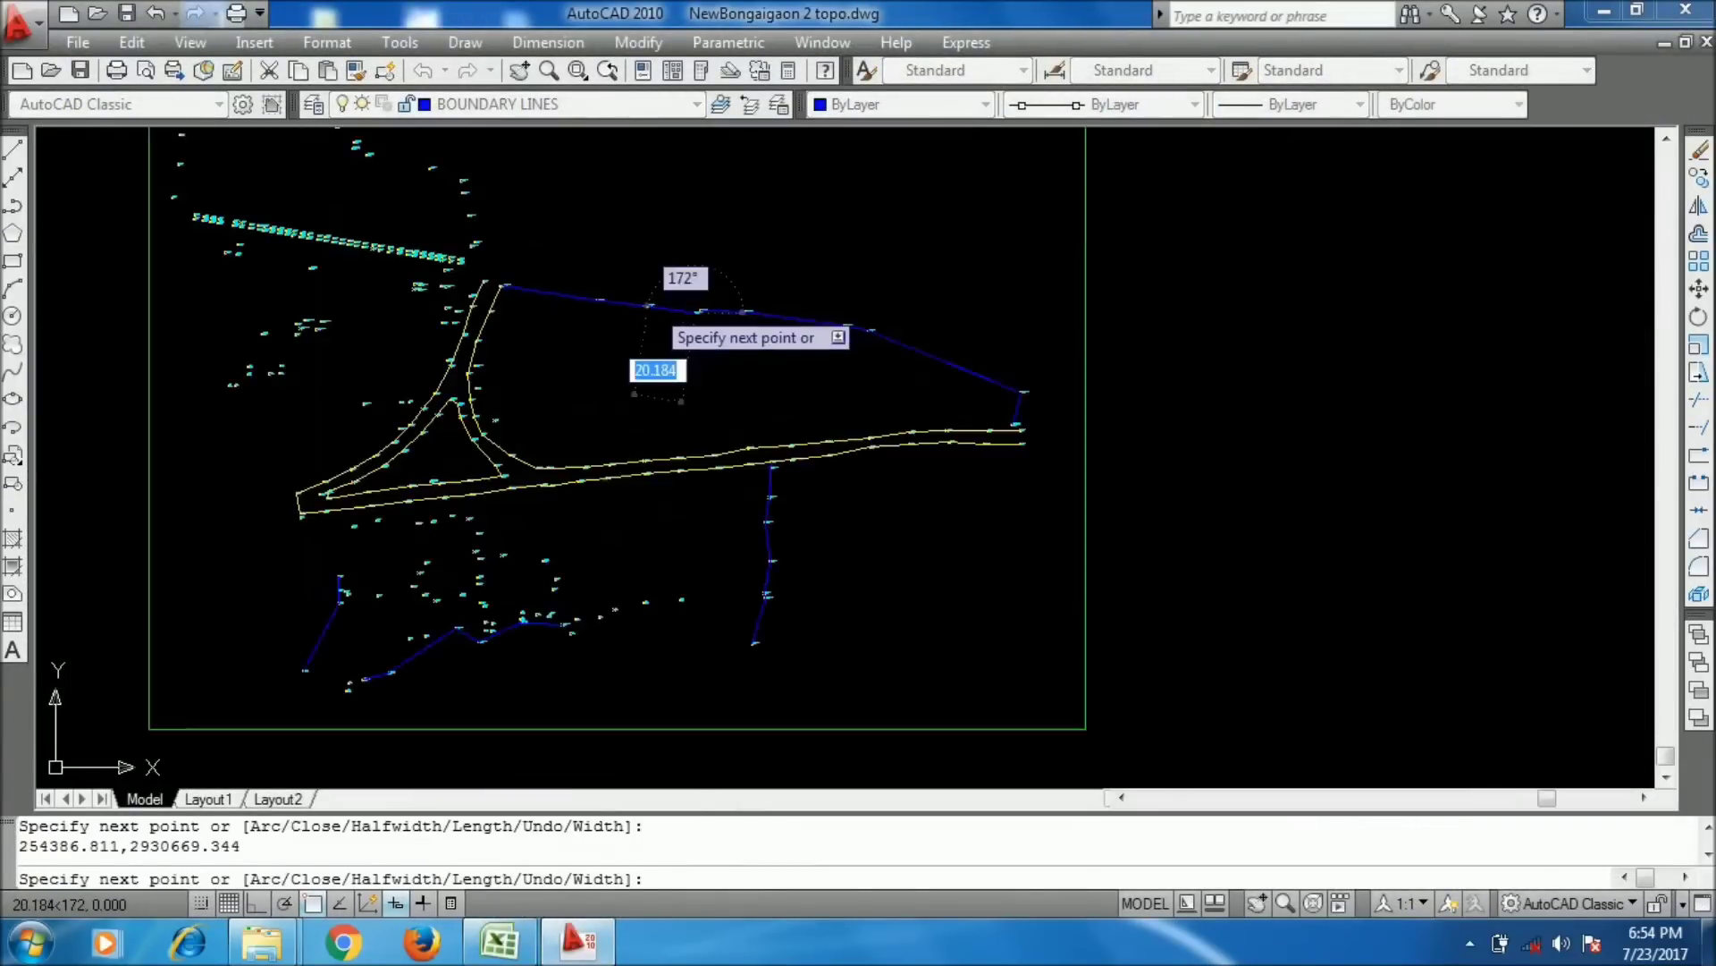
key(Return)
scroll(586, 568, down, 2)
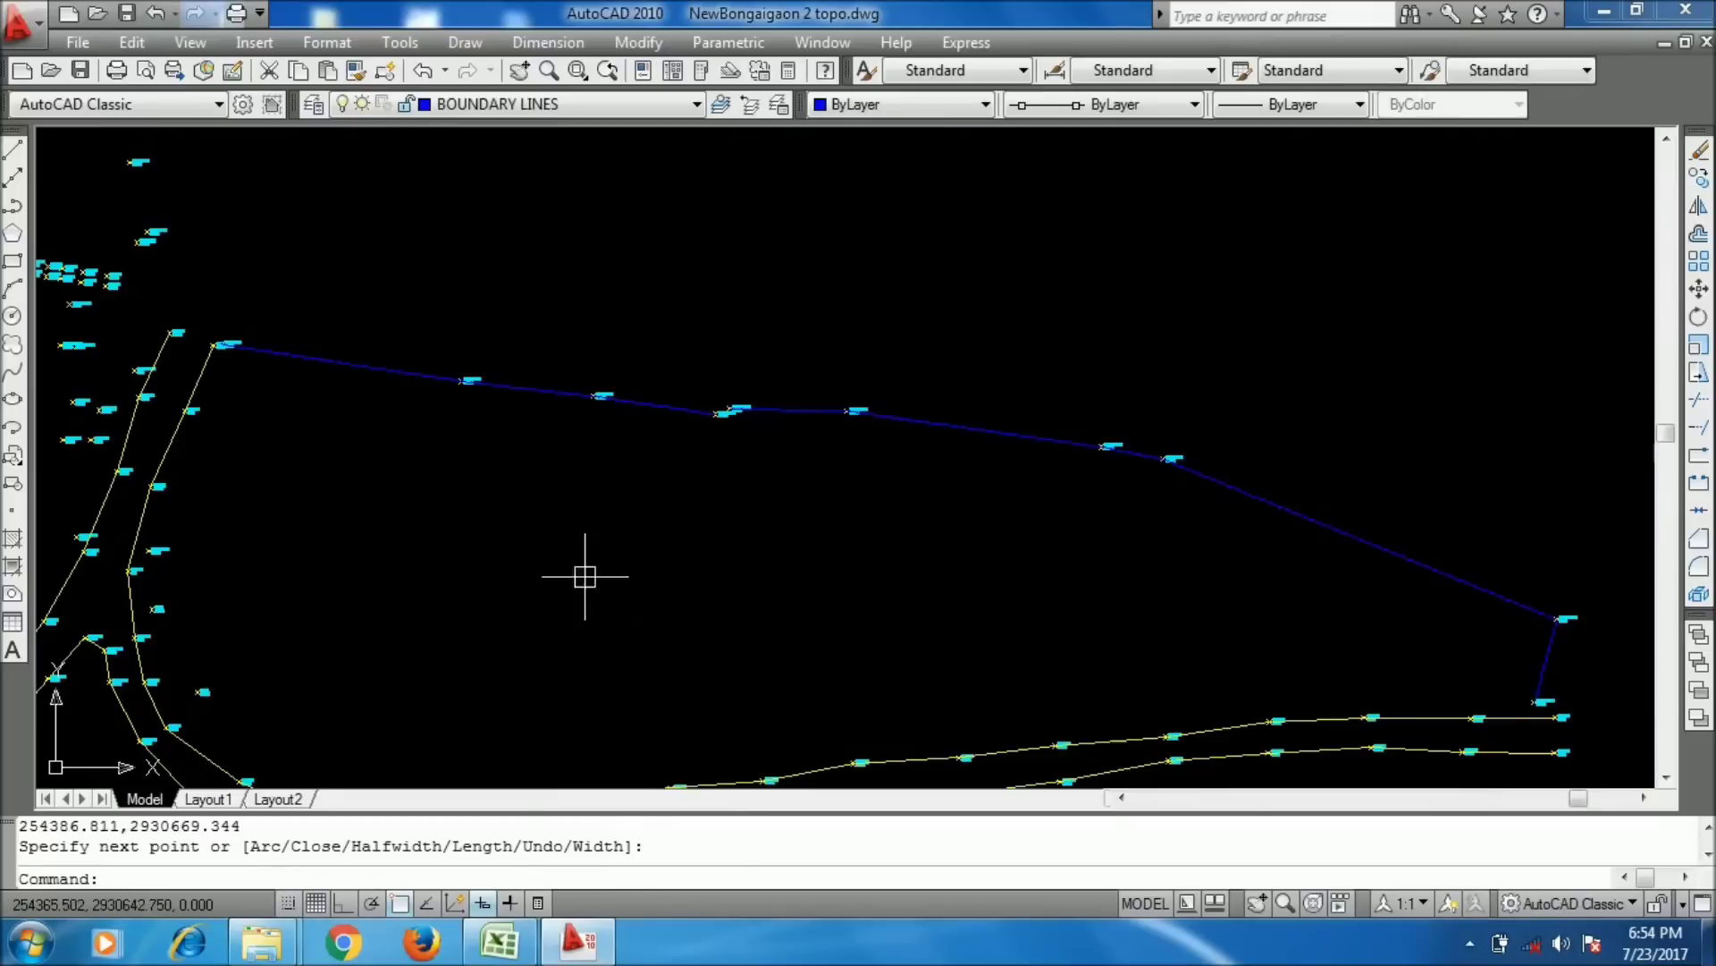
scroll(531, 618, up, 5)
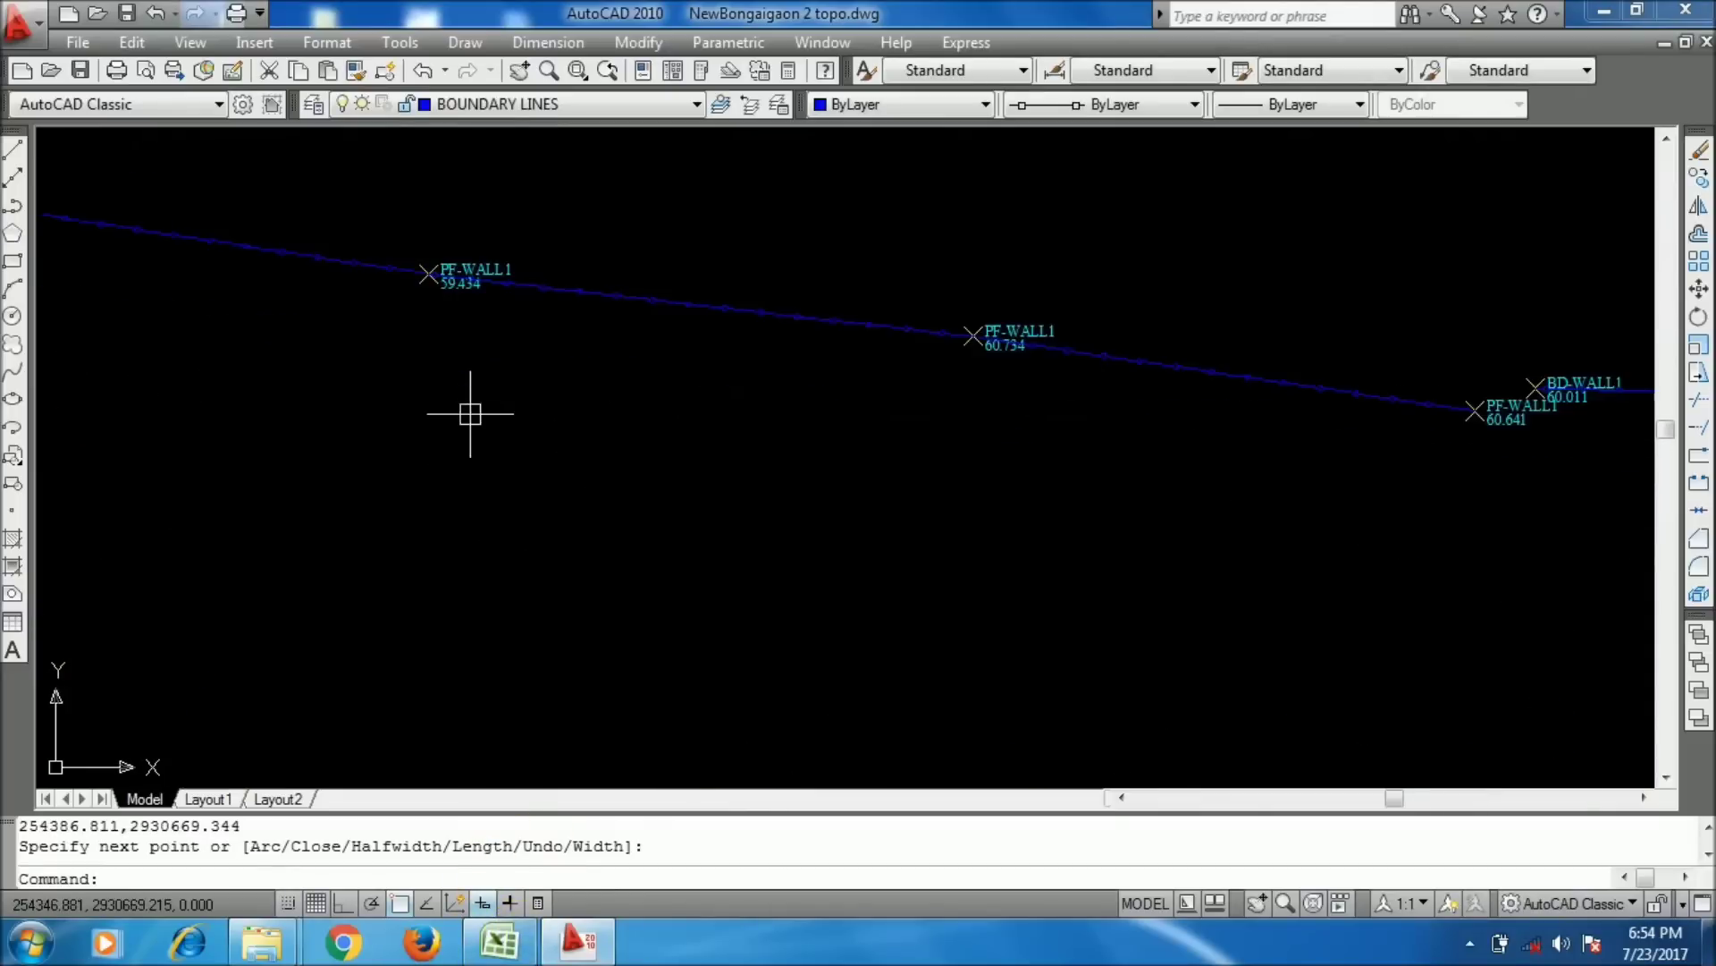
scroll(513, 446, down, 2)
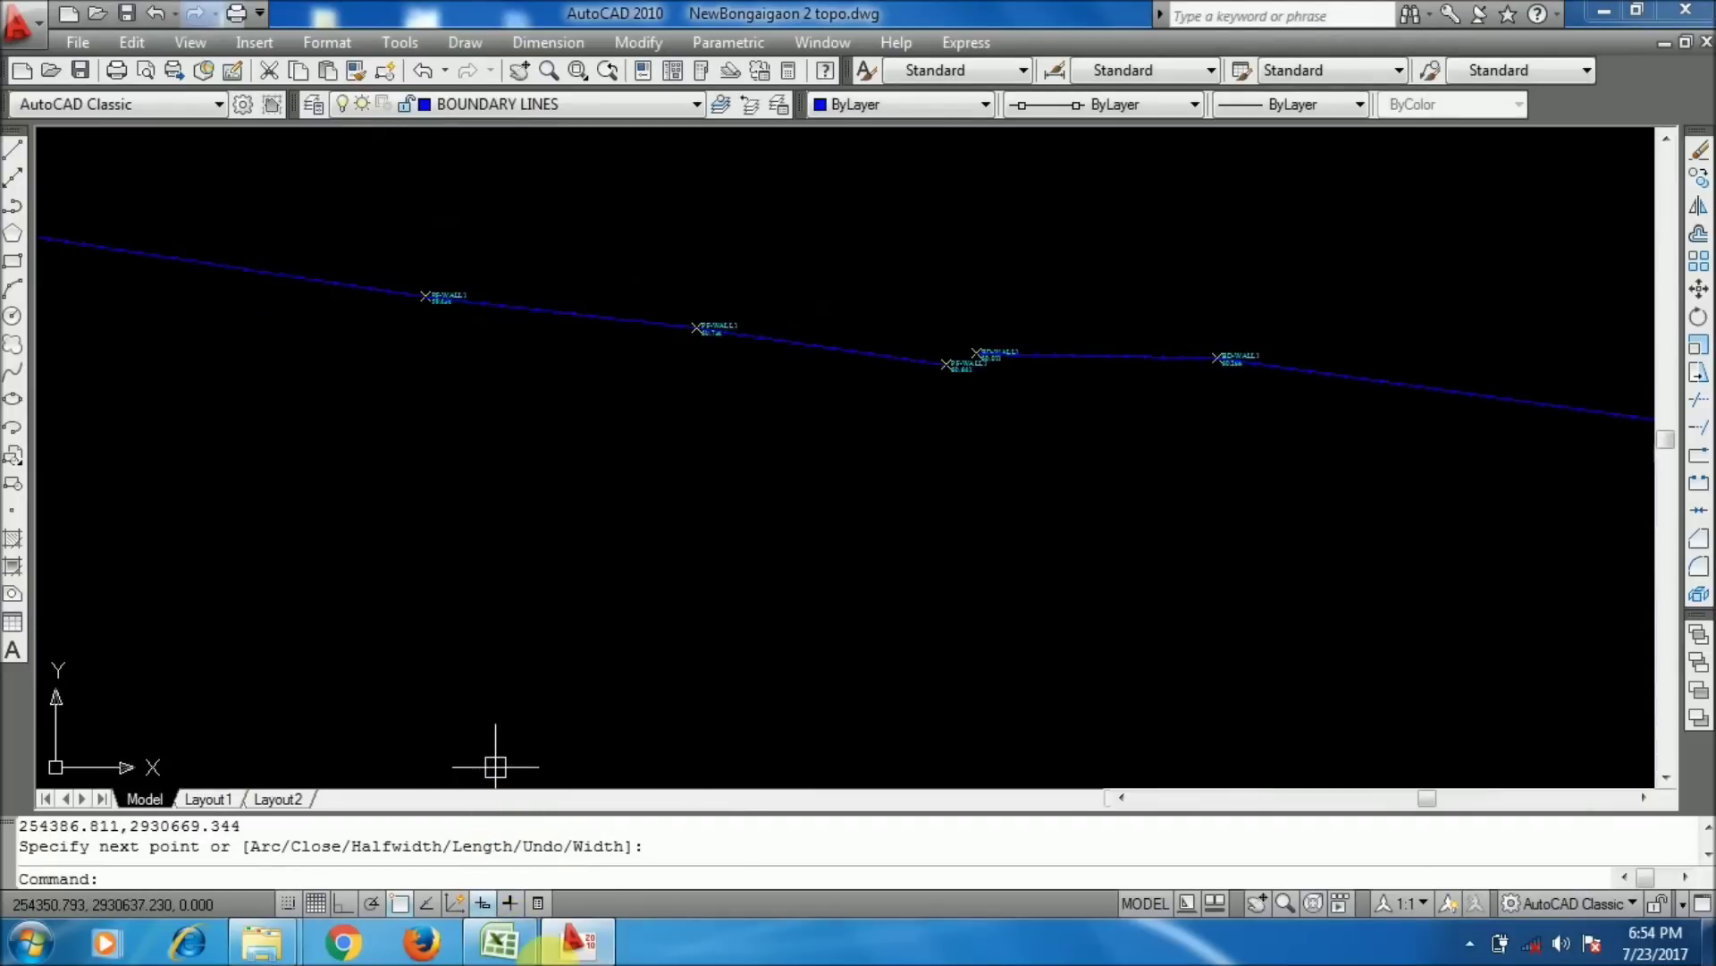
- Switch to Excel and change the Code filter to show only the PF-WALL2 points
click(530, 953)
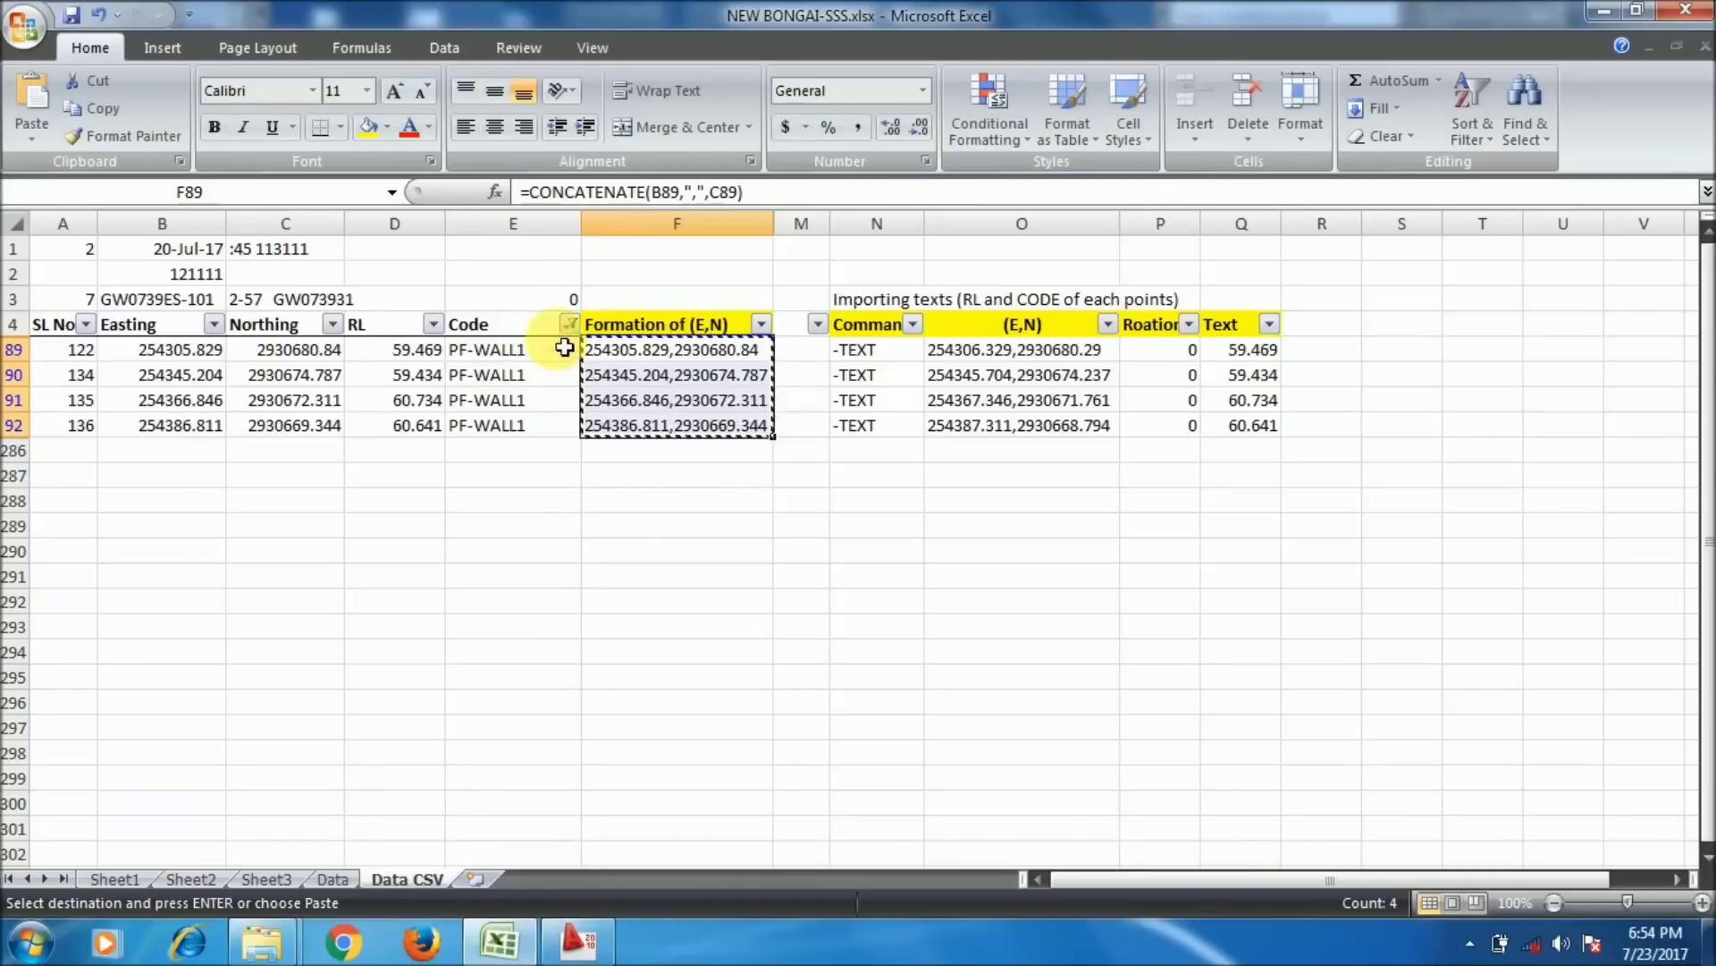
click(568, 326)
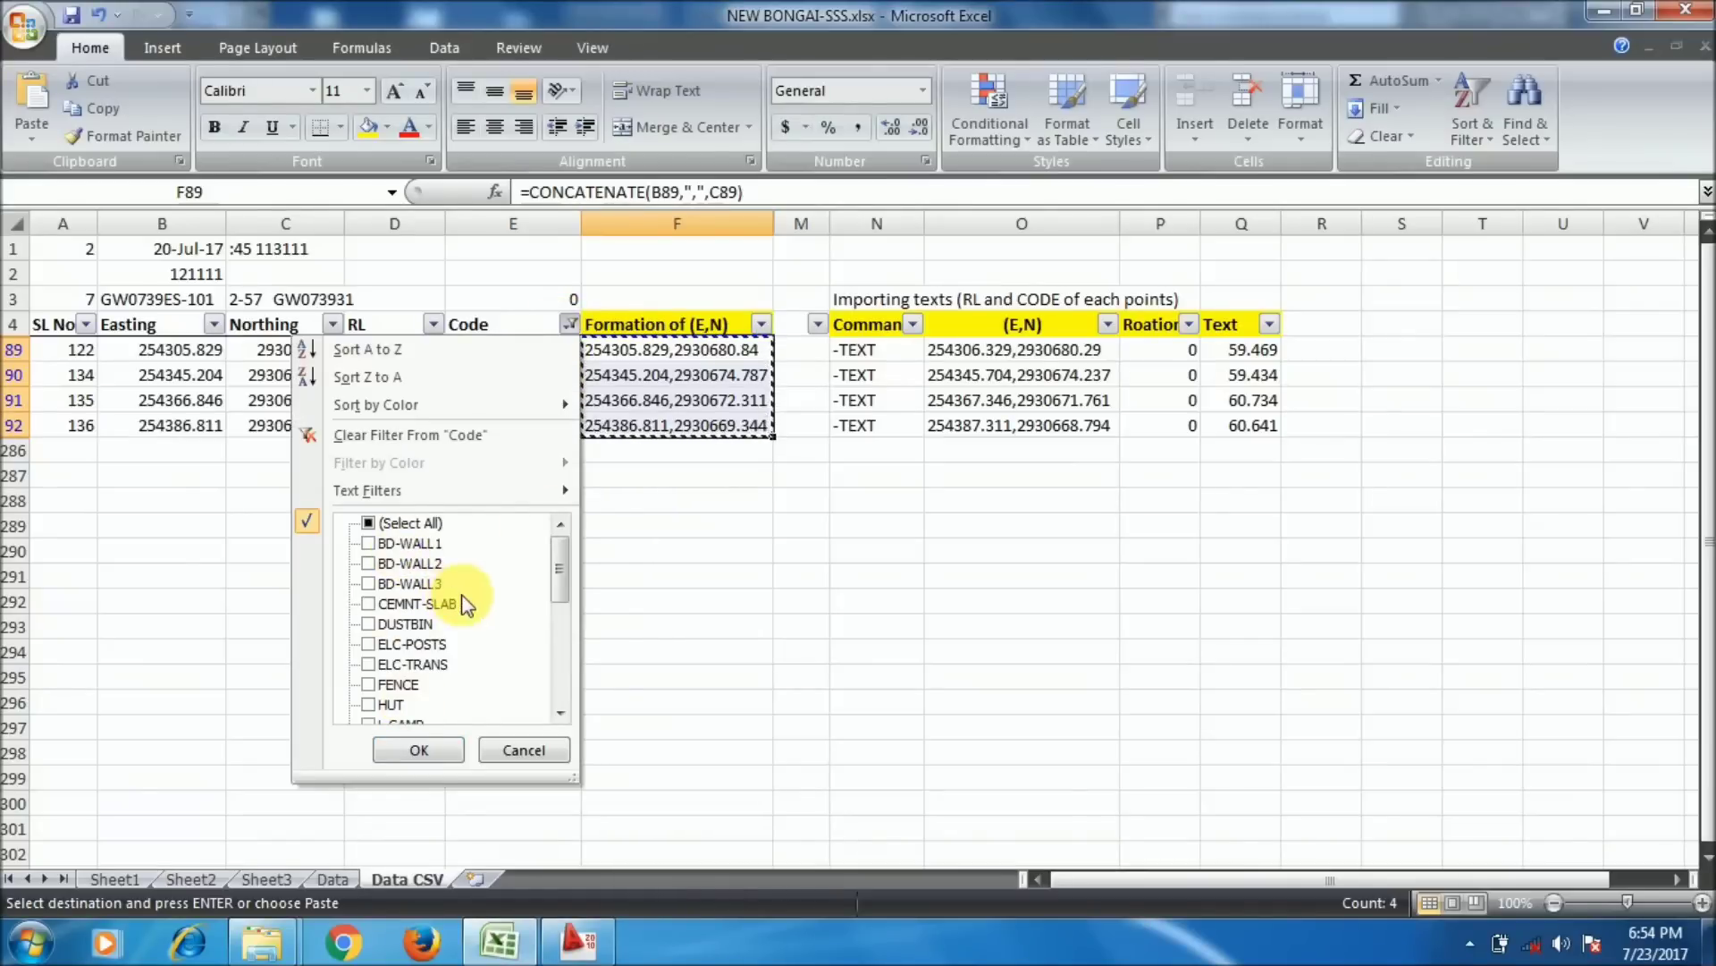
drag(564, 577, 559, 675)
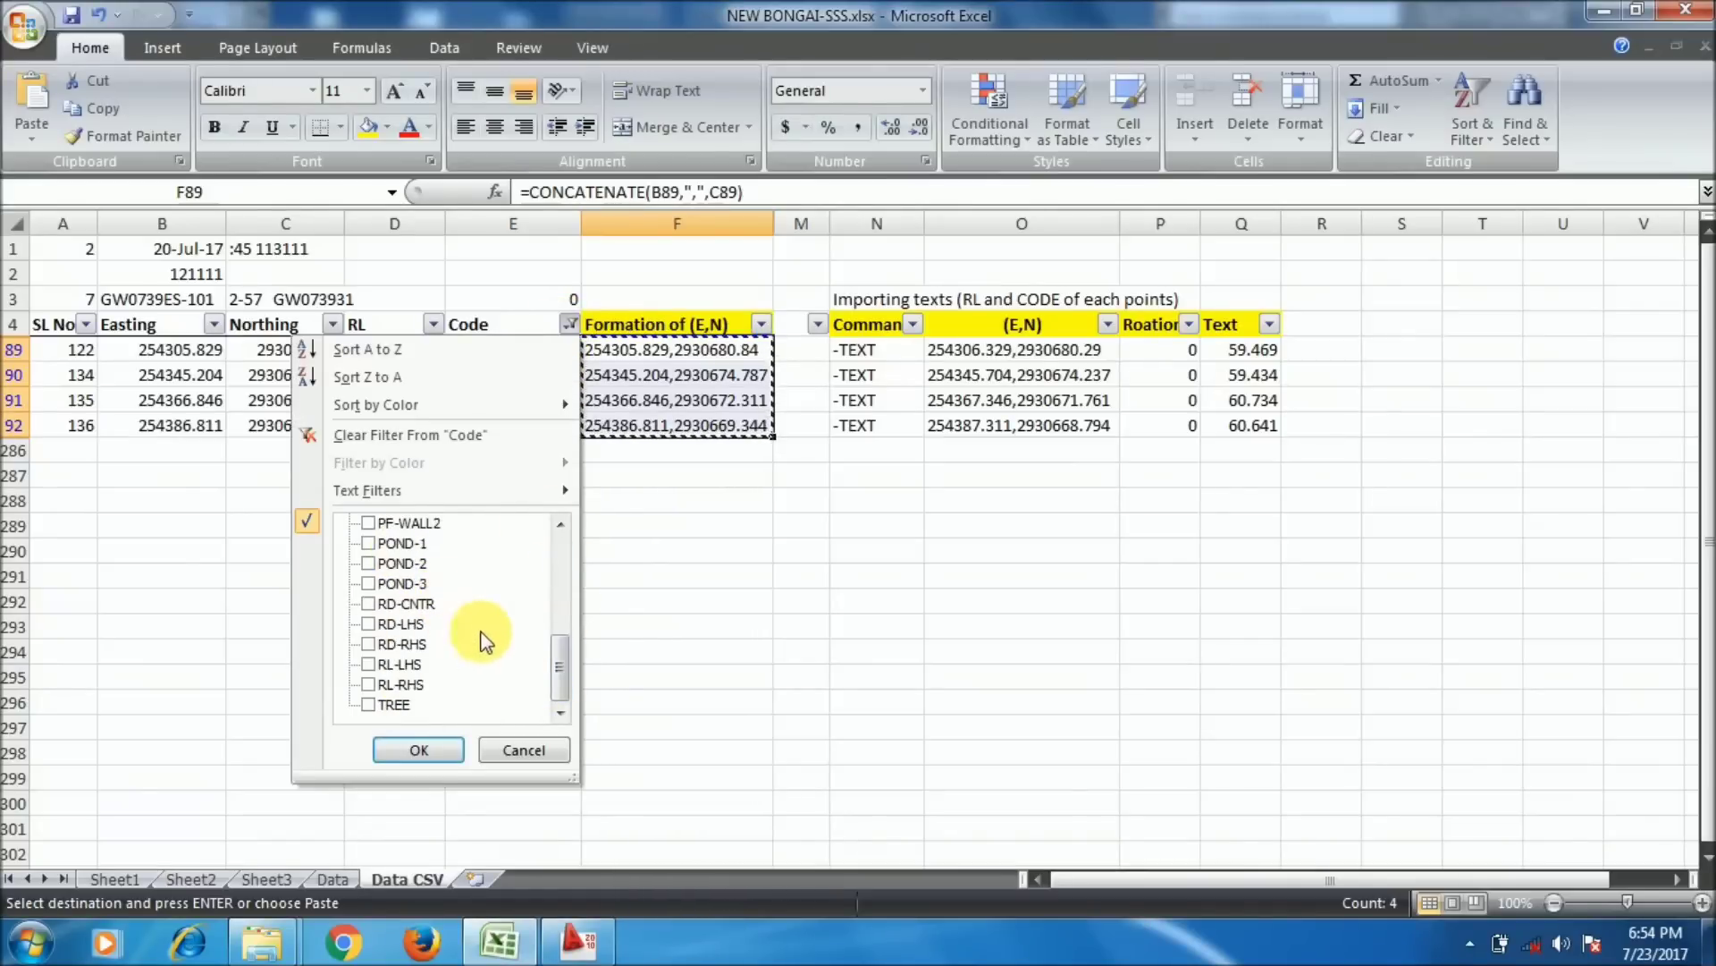
scroll(486, 655, up, 3)
click(420, 687)
click(420, 706)
click(419, 749)
- Copy the PF-WALL2 coordinates from F93:F109 in the Formation of (E,N) column
drag(715, 350, 719, 375)
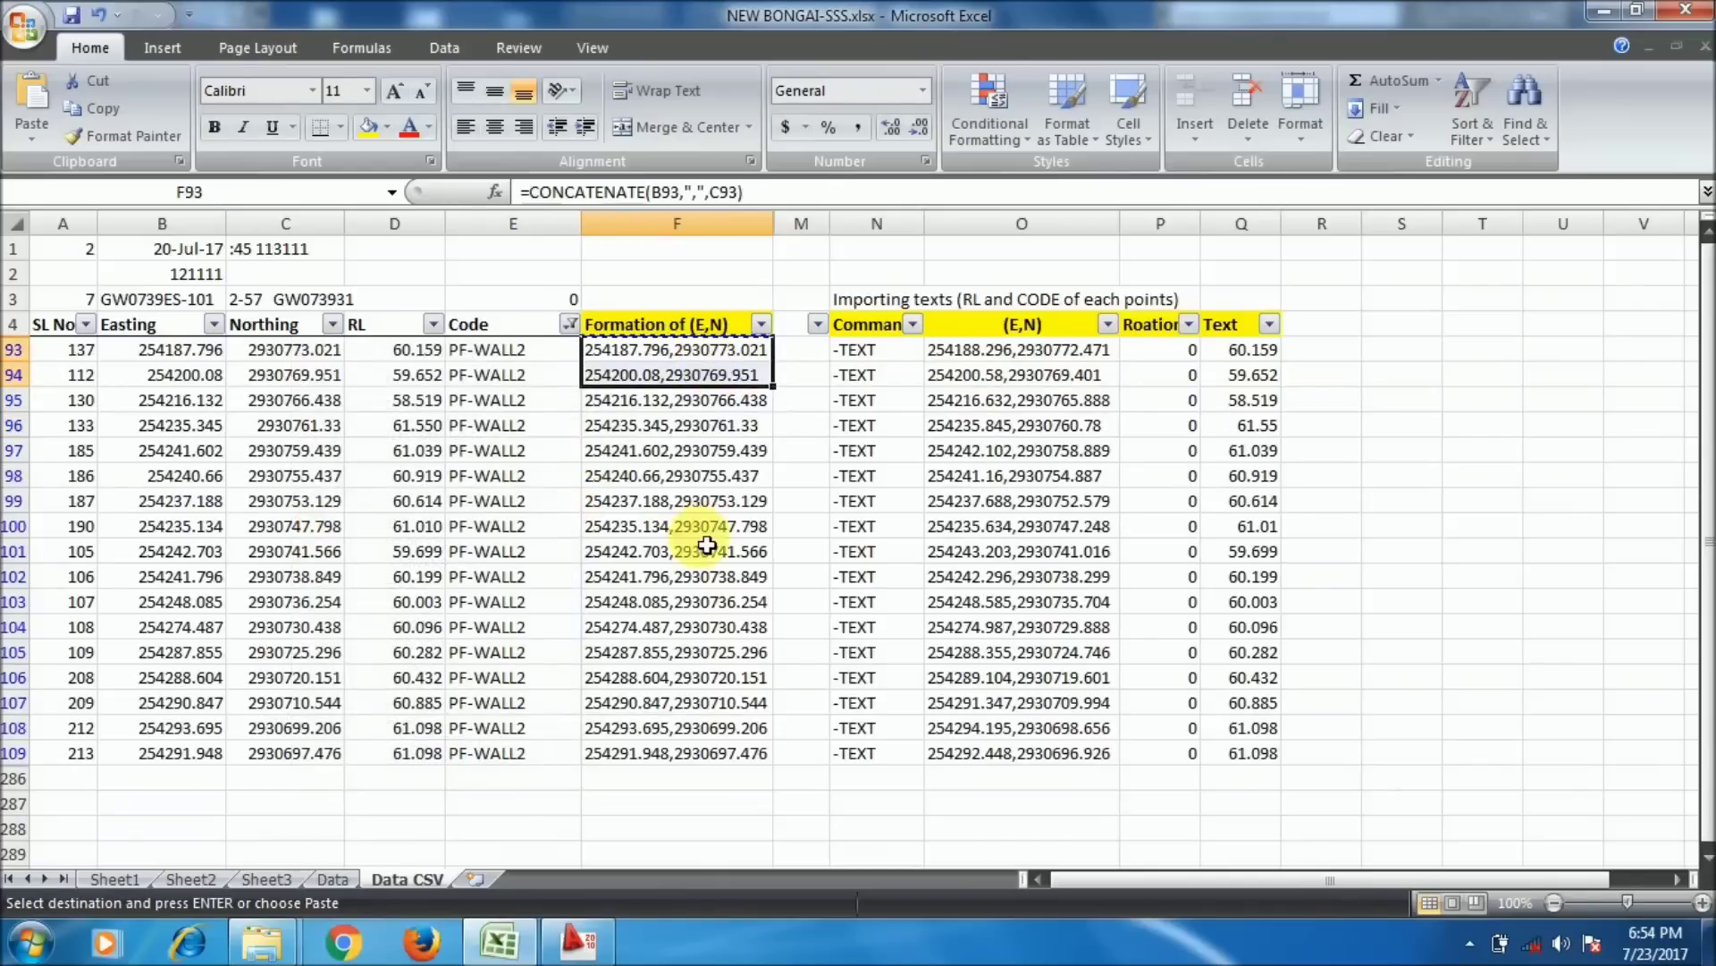
shift+click(679, 753)
right_click(666, 617)
click(722, 253)
- Switch to AutoCAD and draw the PF-WALL2 boundary as a polyline through the copied coordinates
click(578, 942)
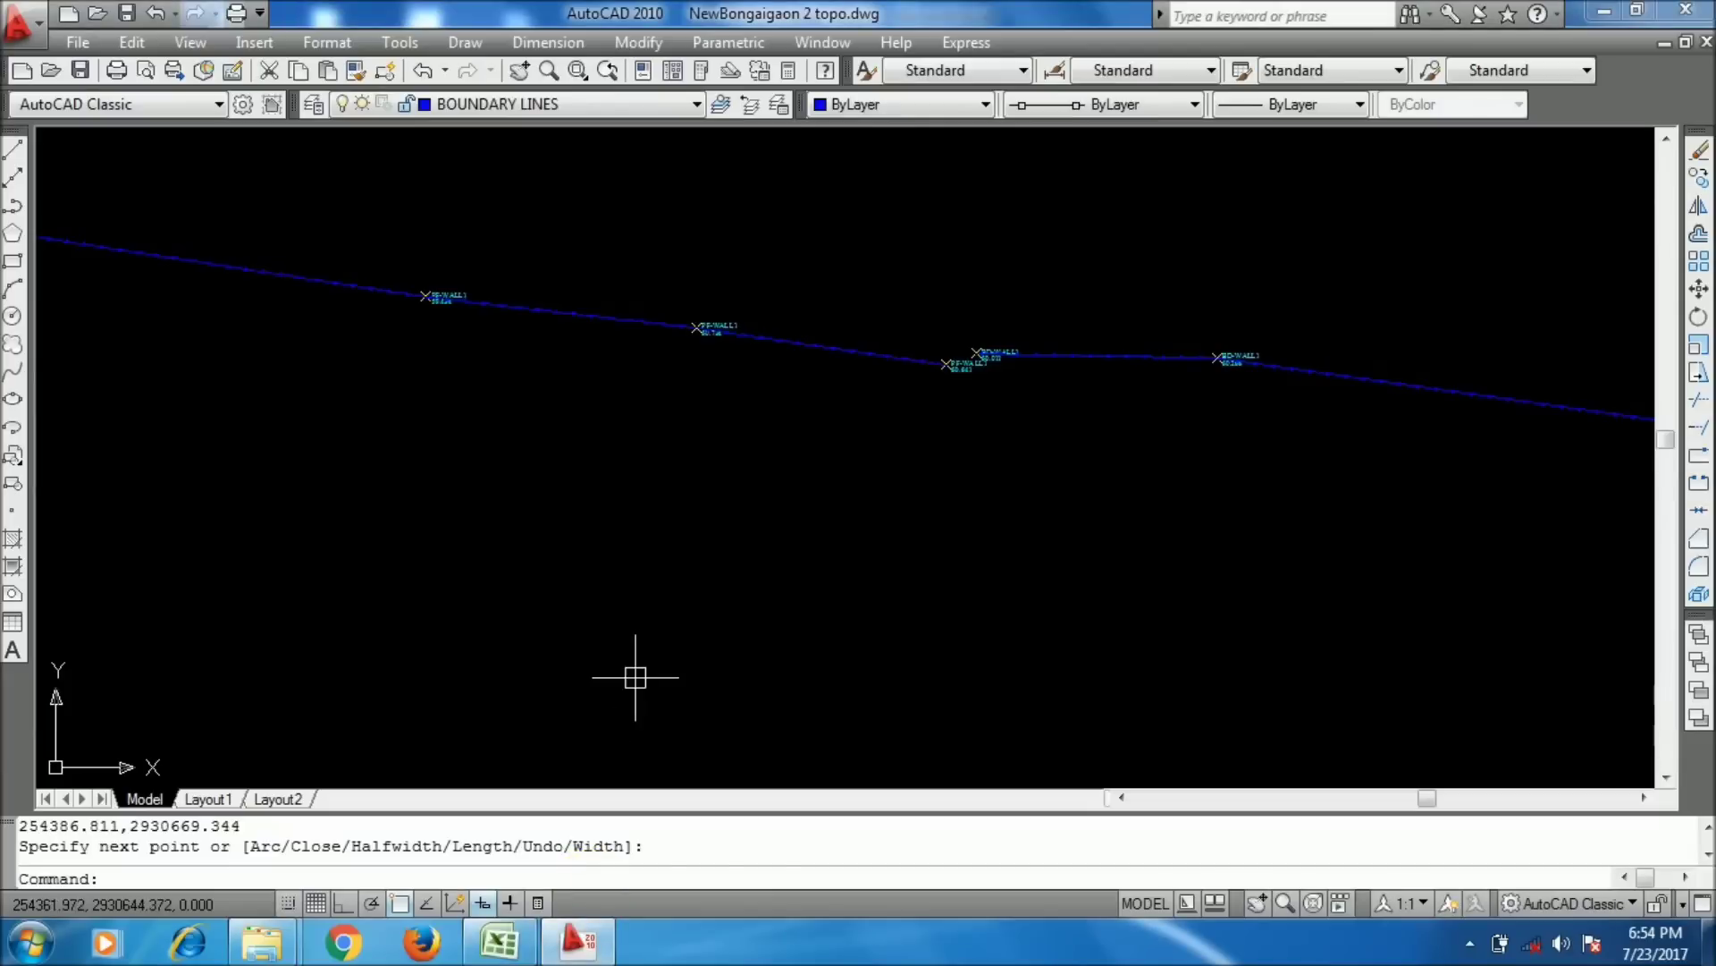
text(PL)
key(Return)
right_click(537, 831)
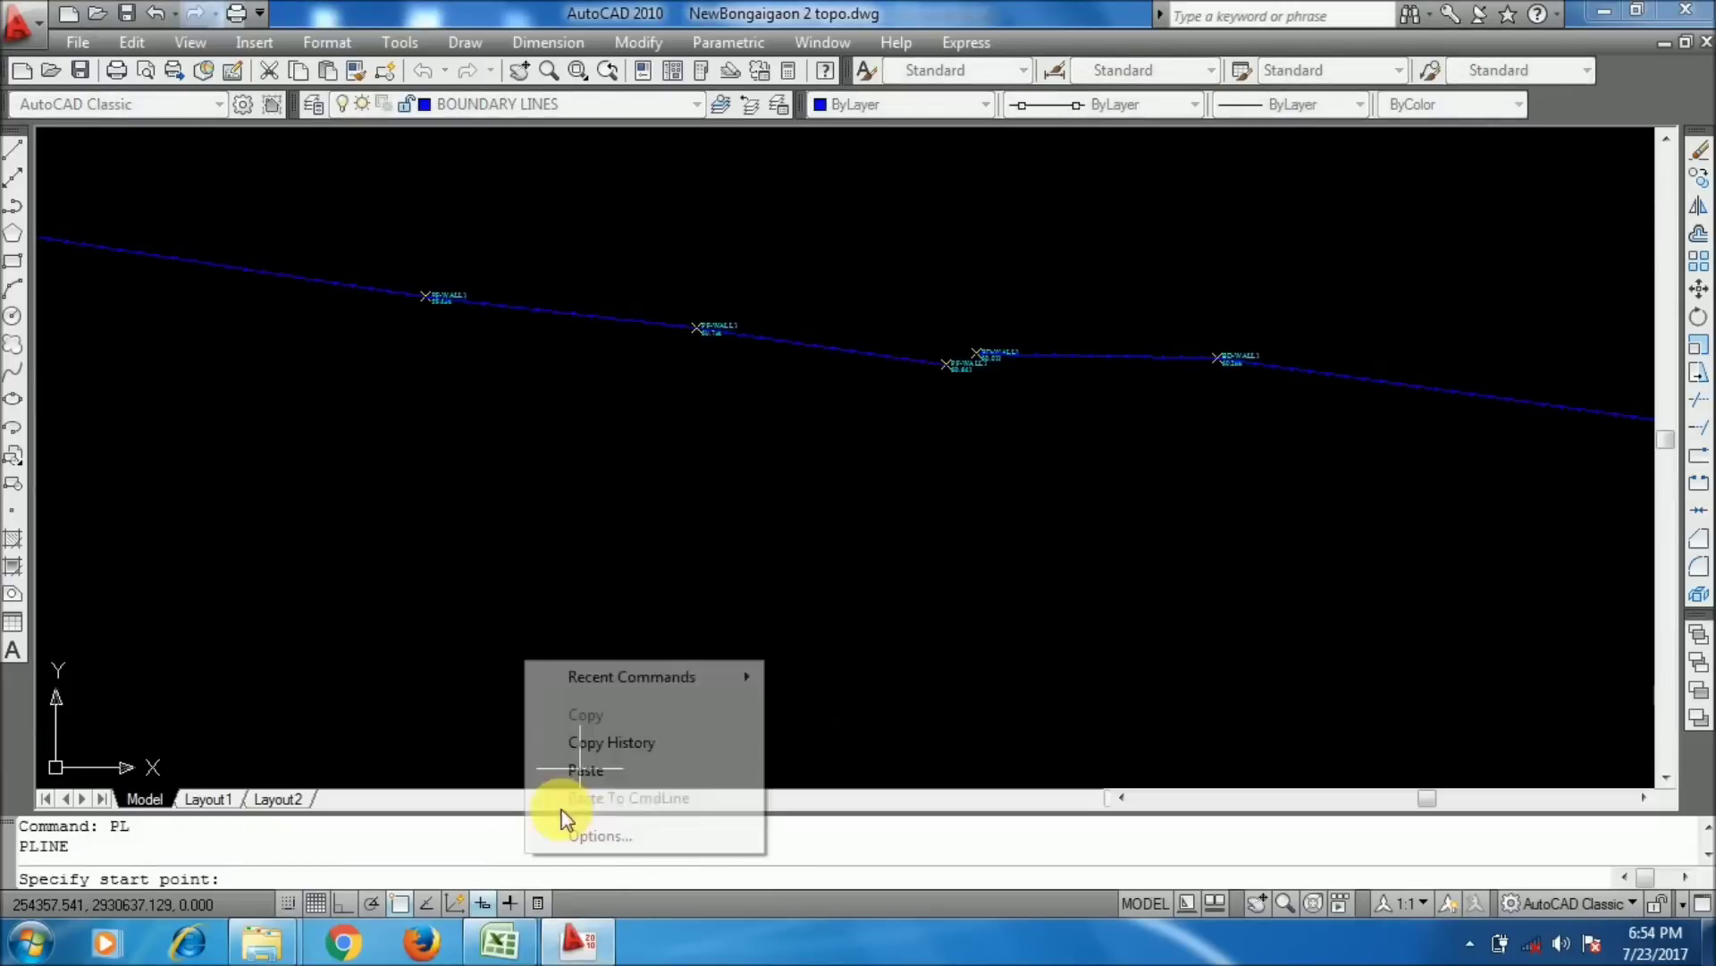
click(579, 766)
scroll(612, 646, down, 3)
scroll(536, 559, up, 5)
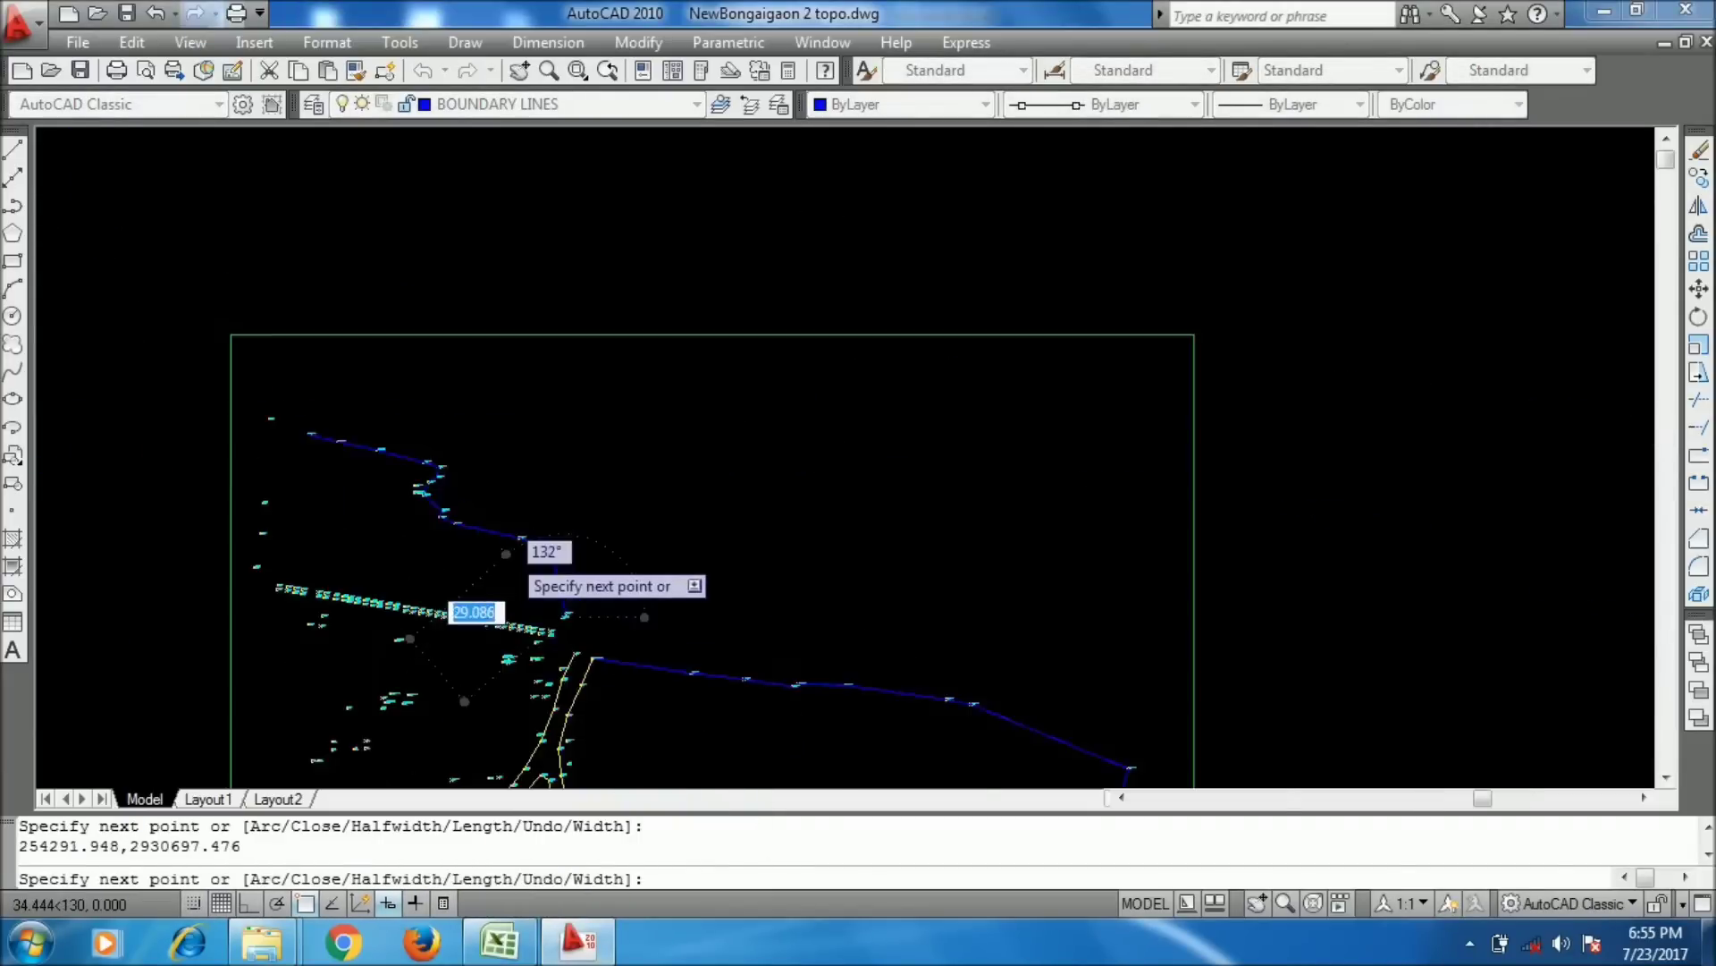
scroll(675, 559, down, 3)
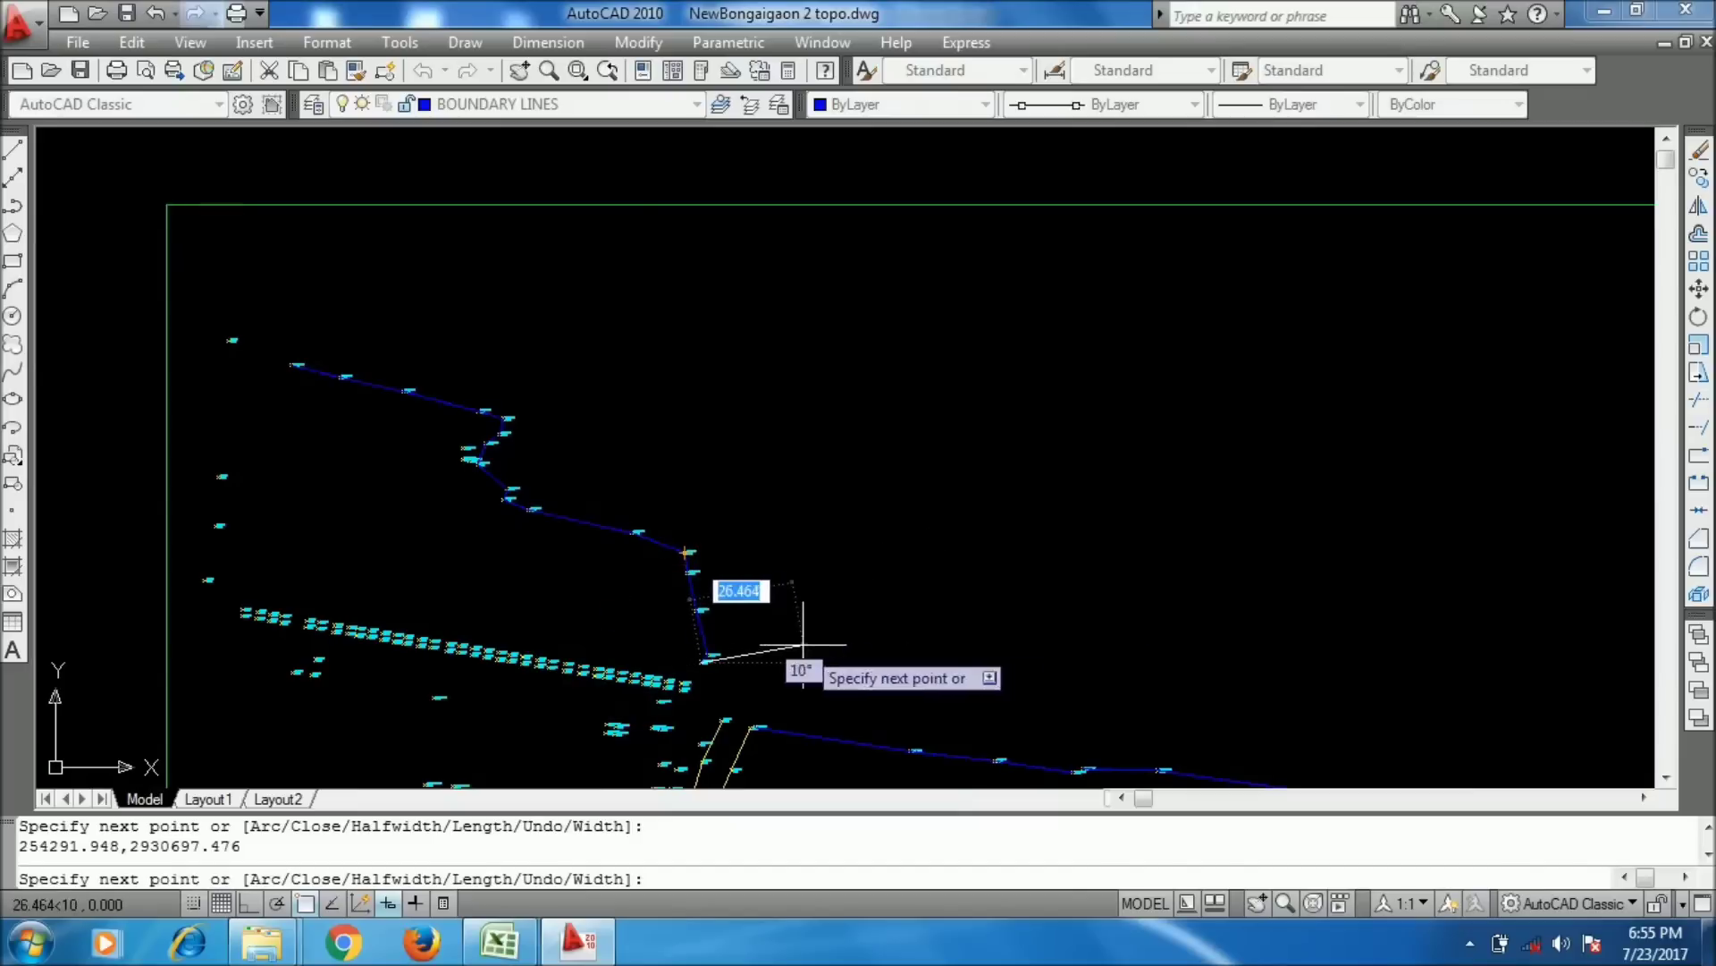
key(Return)
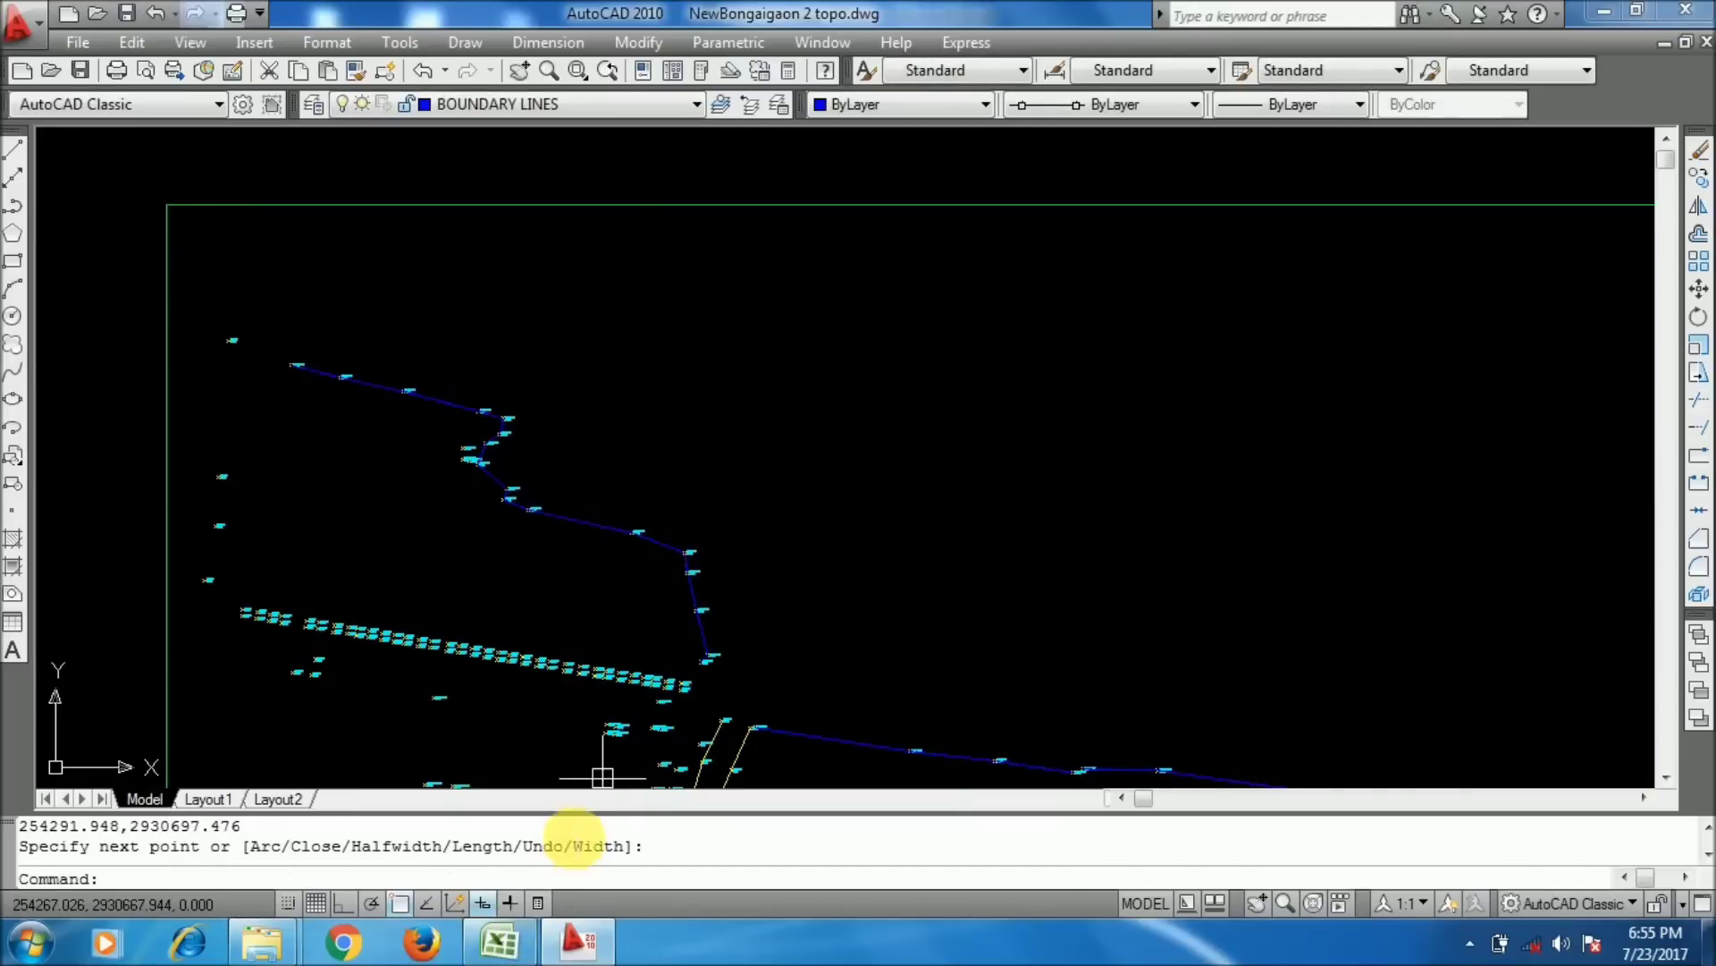
- Switch to Excel and change the Code filter to show only the RL-LHS and RL-RHS points
click(501, 935)
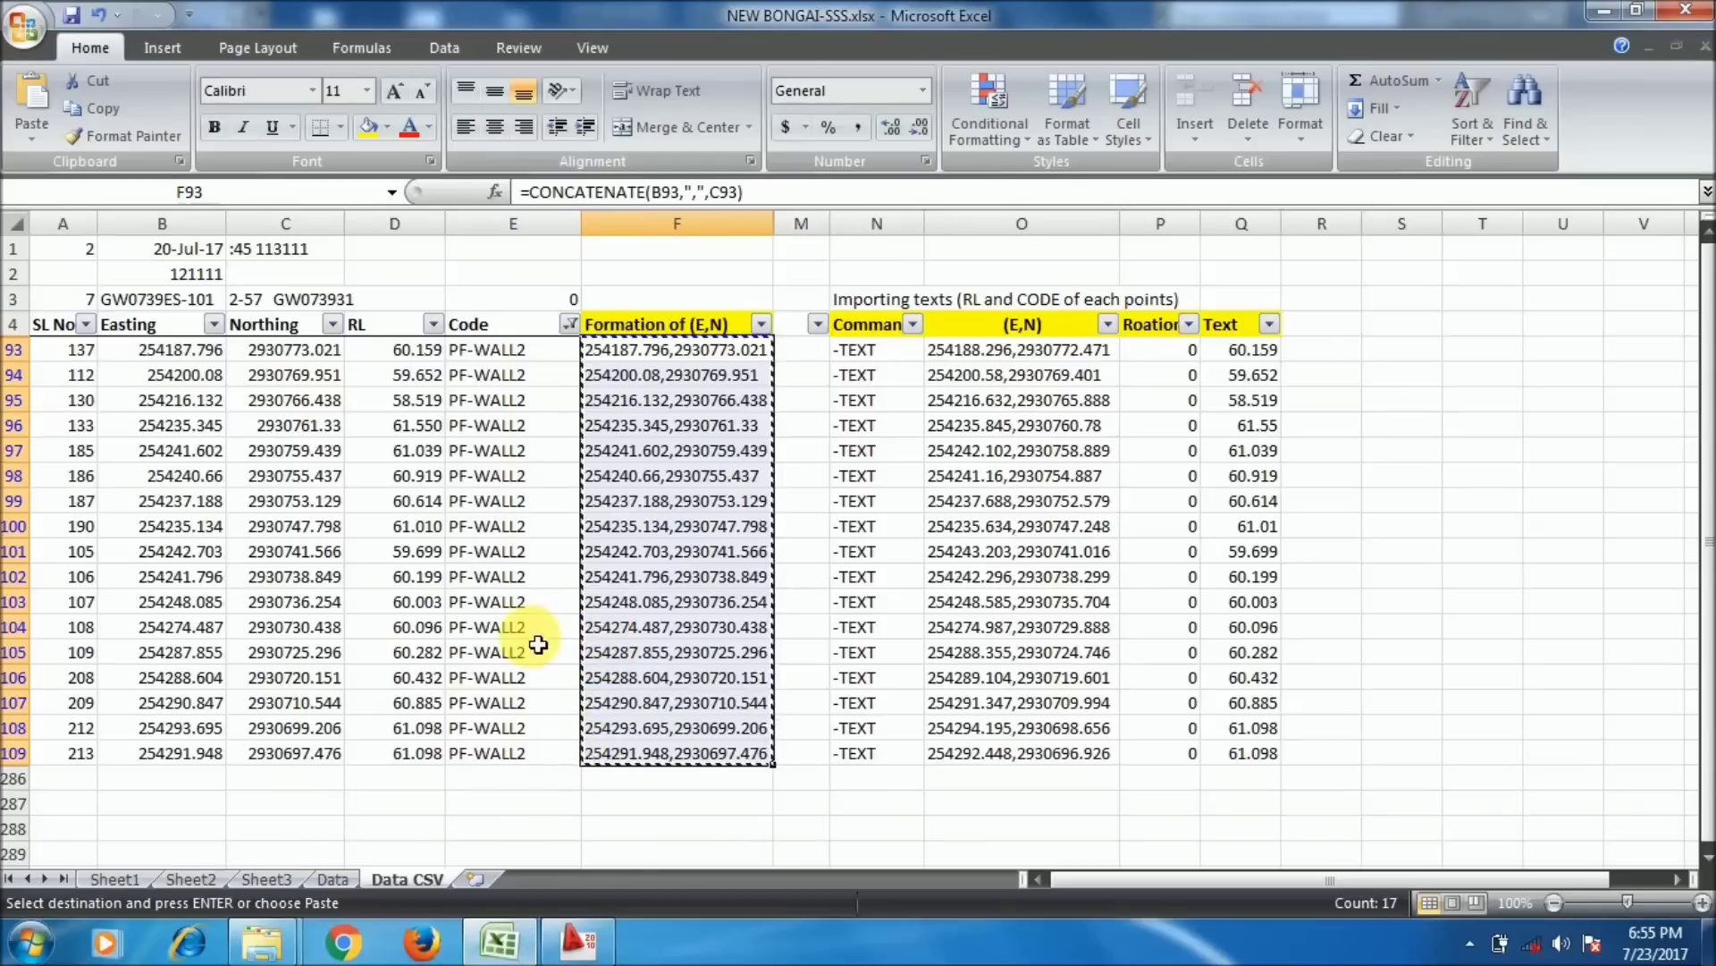
click(568, 324)
click(369, 523)
click(369, 523)
drag(554, 568, 566, 693)
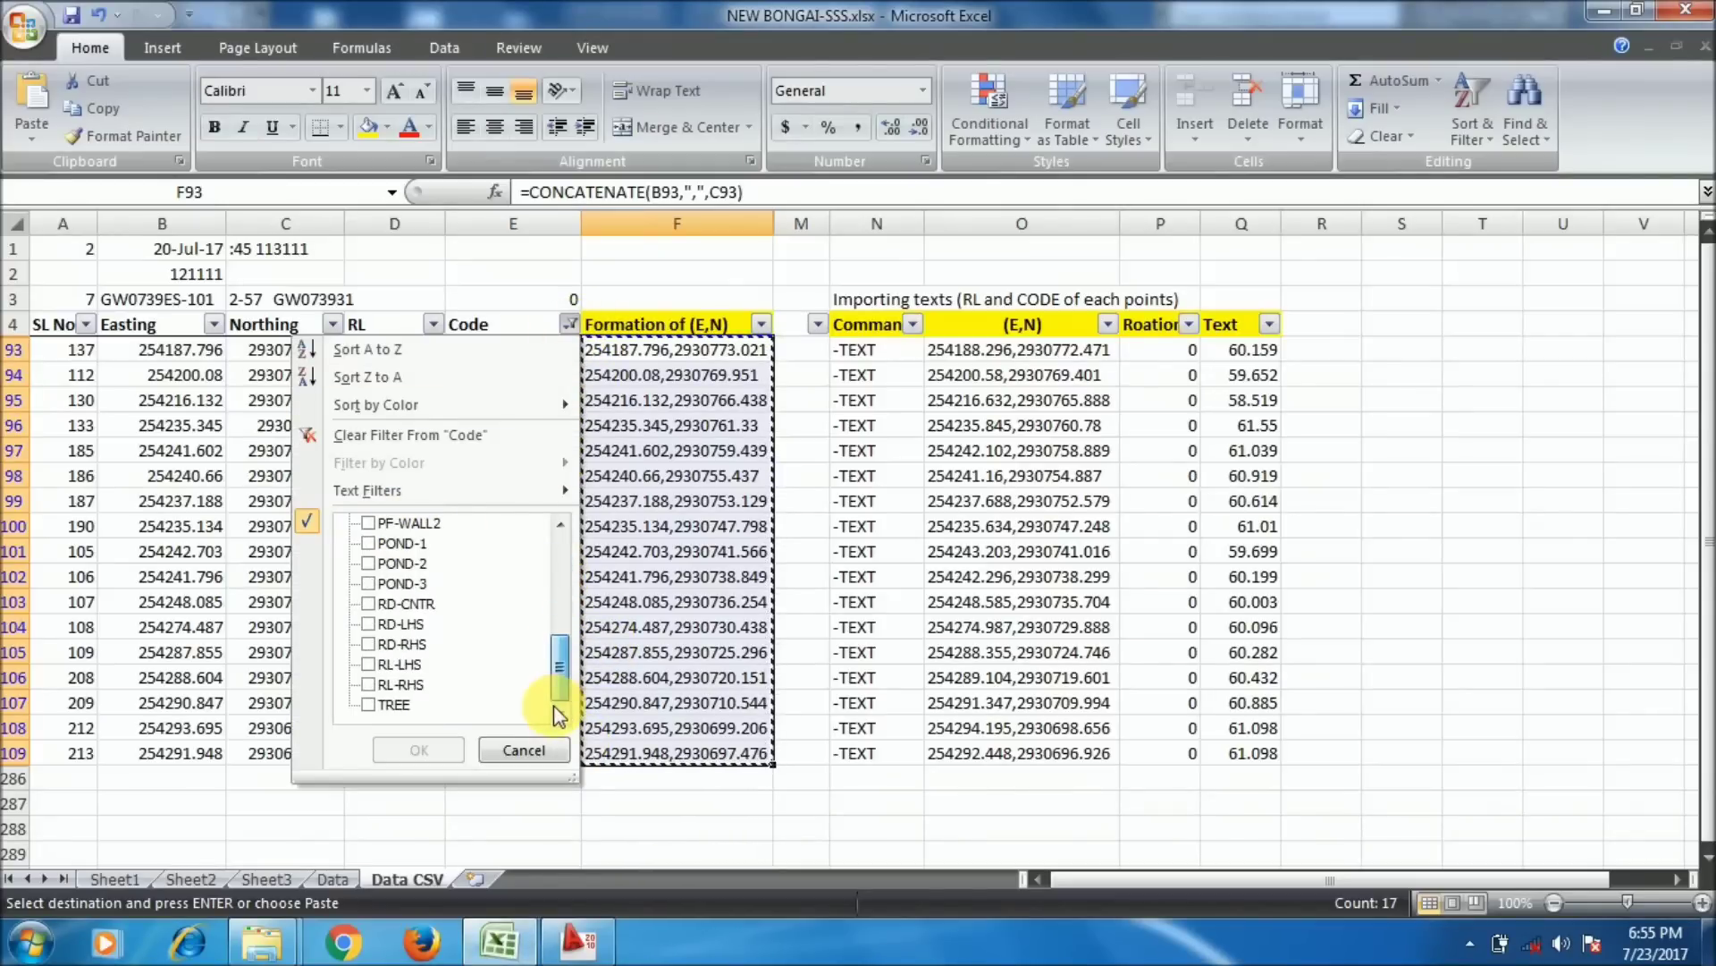
click(385, 664)
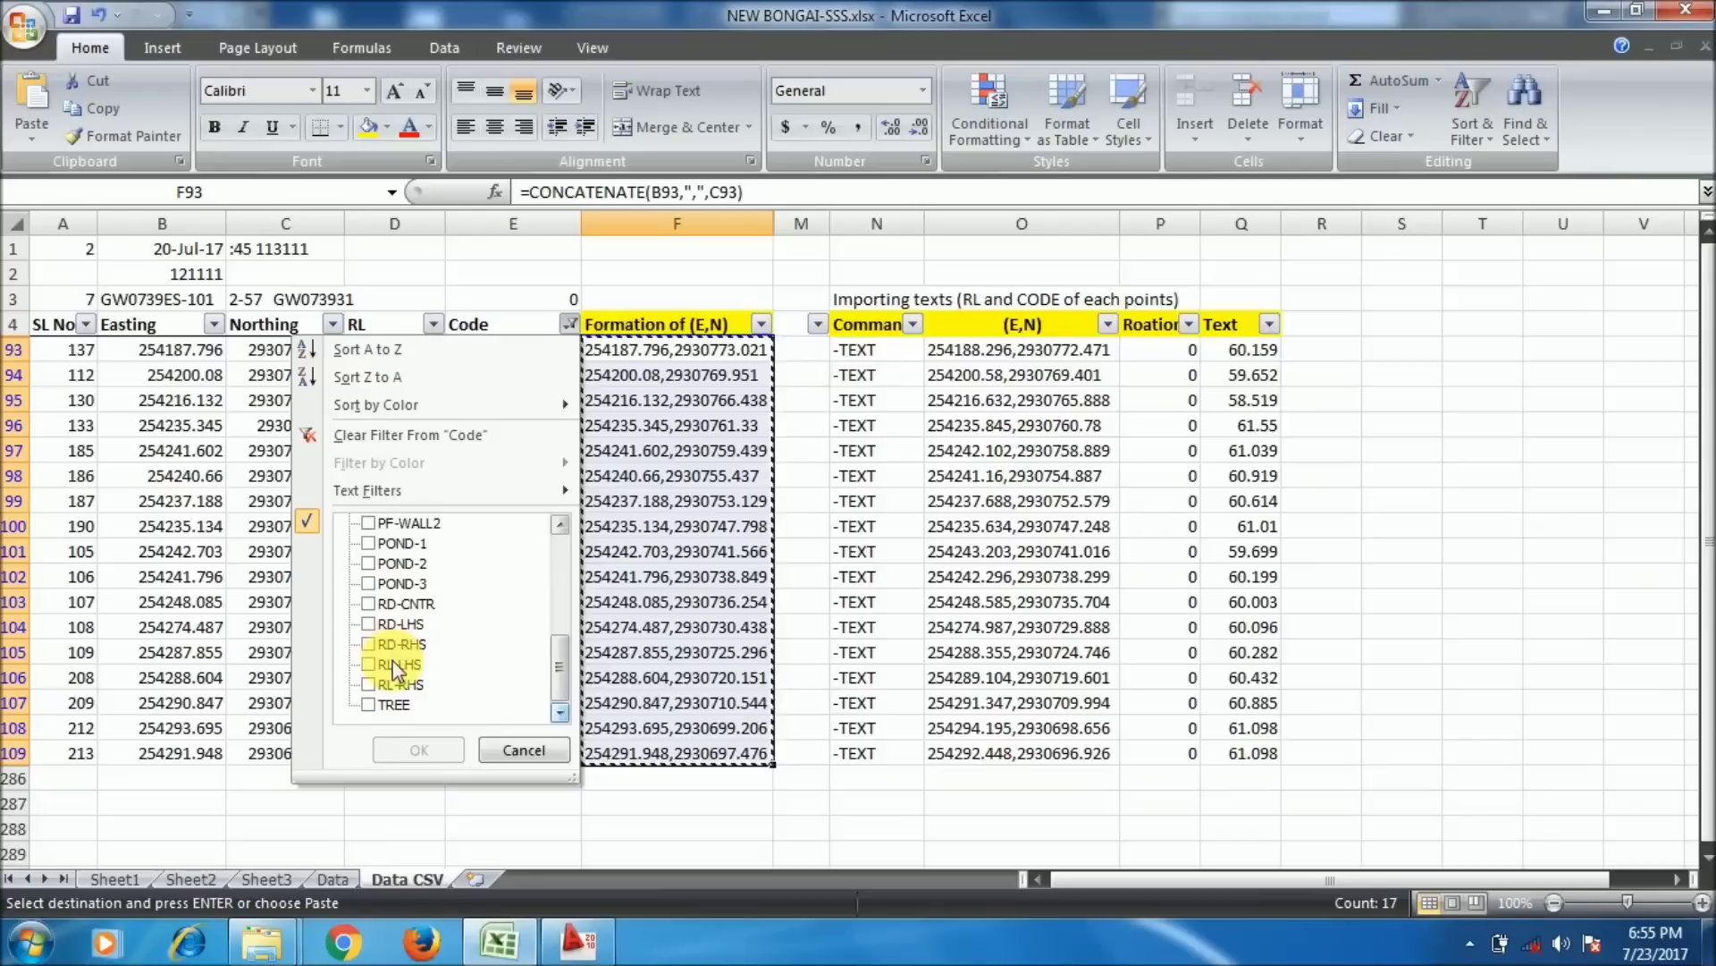
click(384, 685)
click(418, 749)
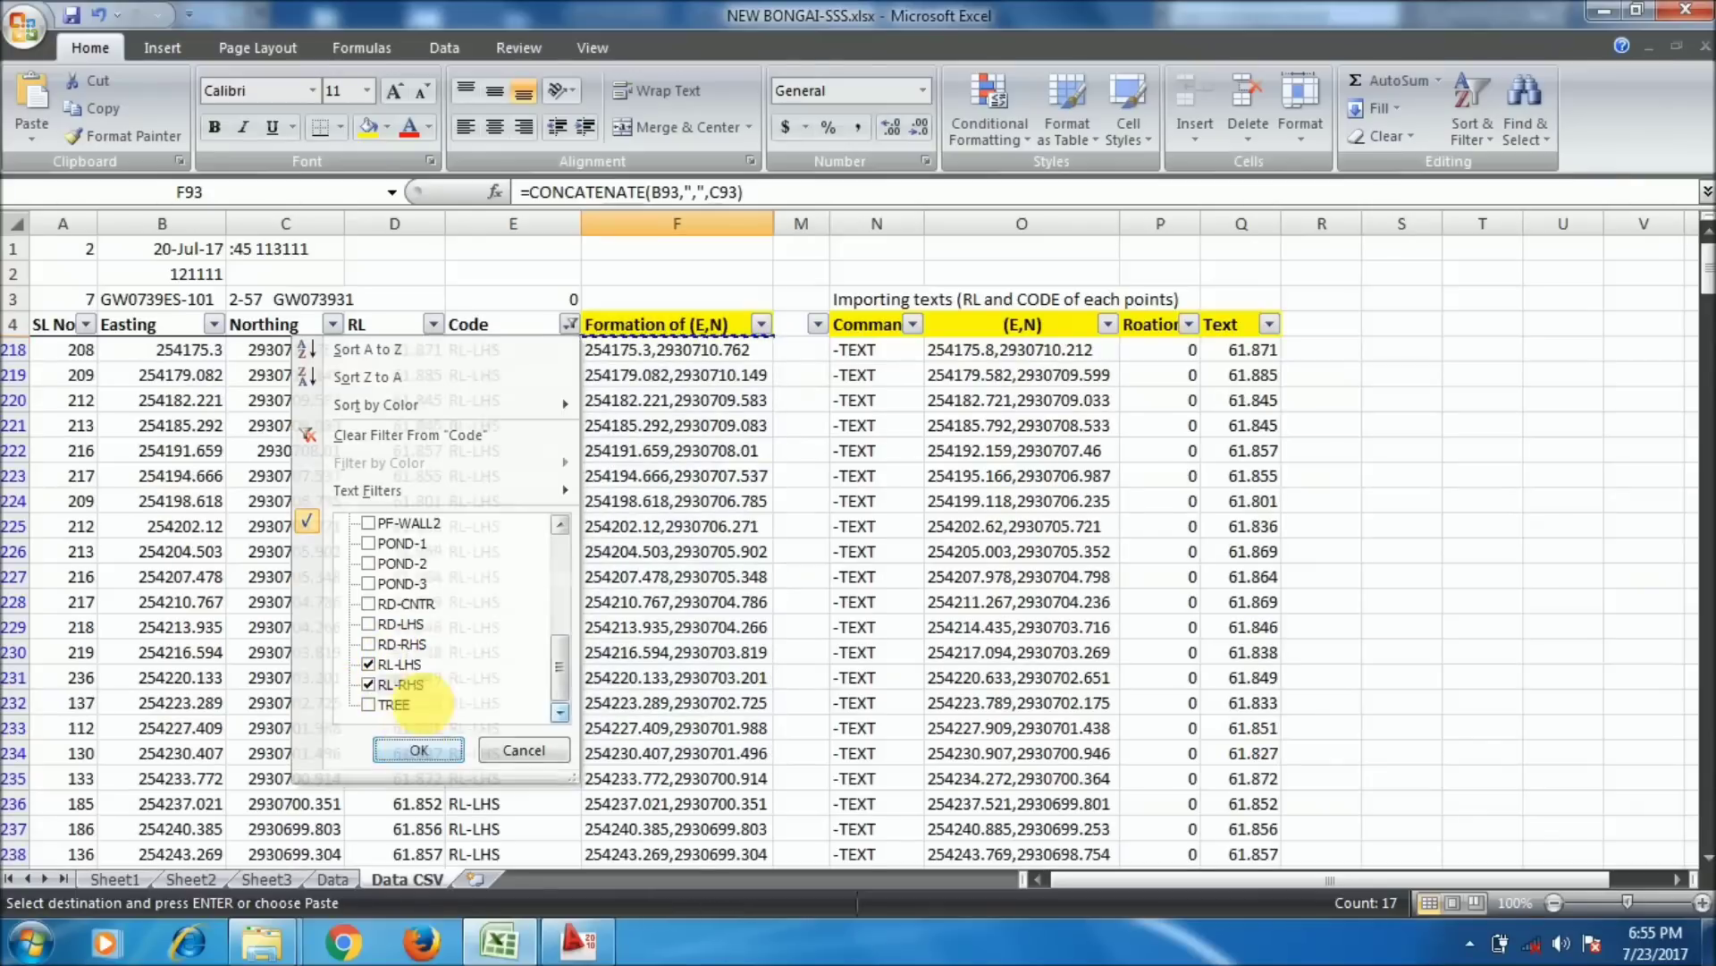
click(494, 506)
drag(483, 350, 505, 503)
- Switch to AutoCAD and create a new layer named RAIL TRACKS with the colour red
click(577, 941)
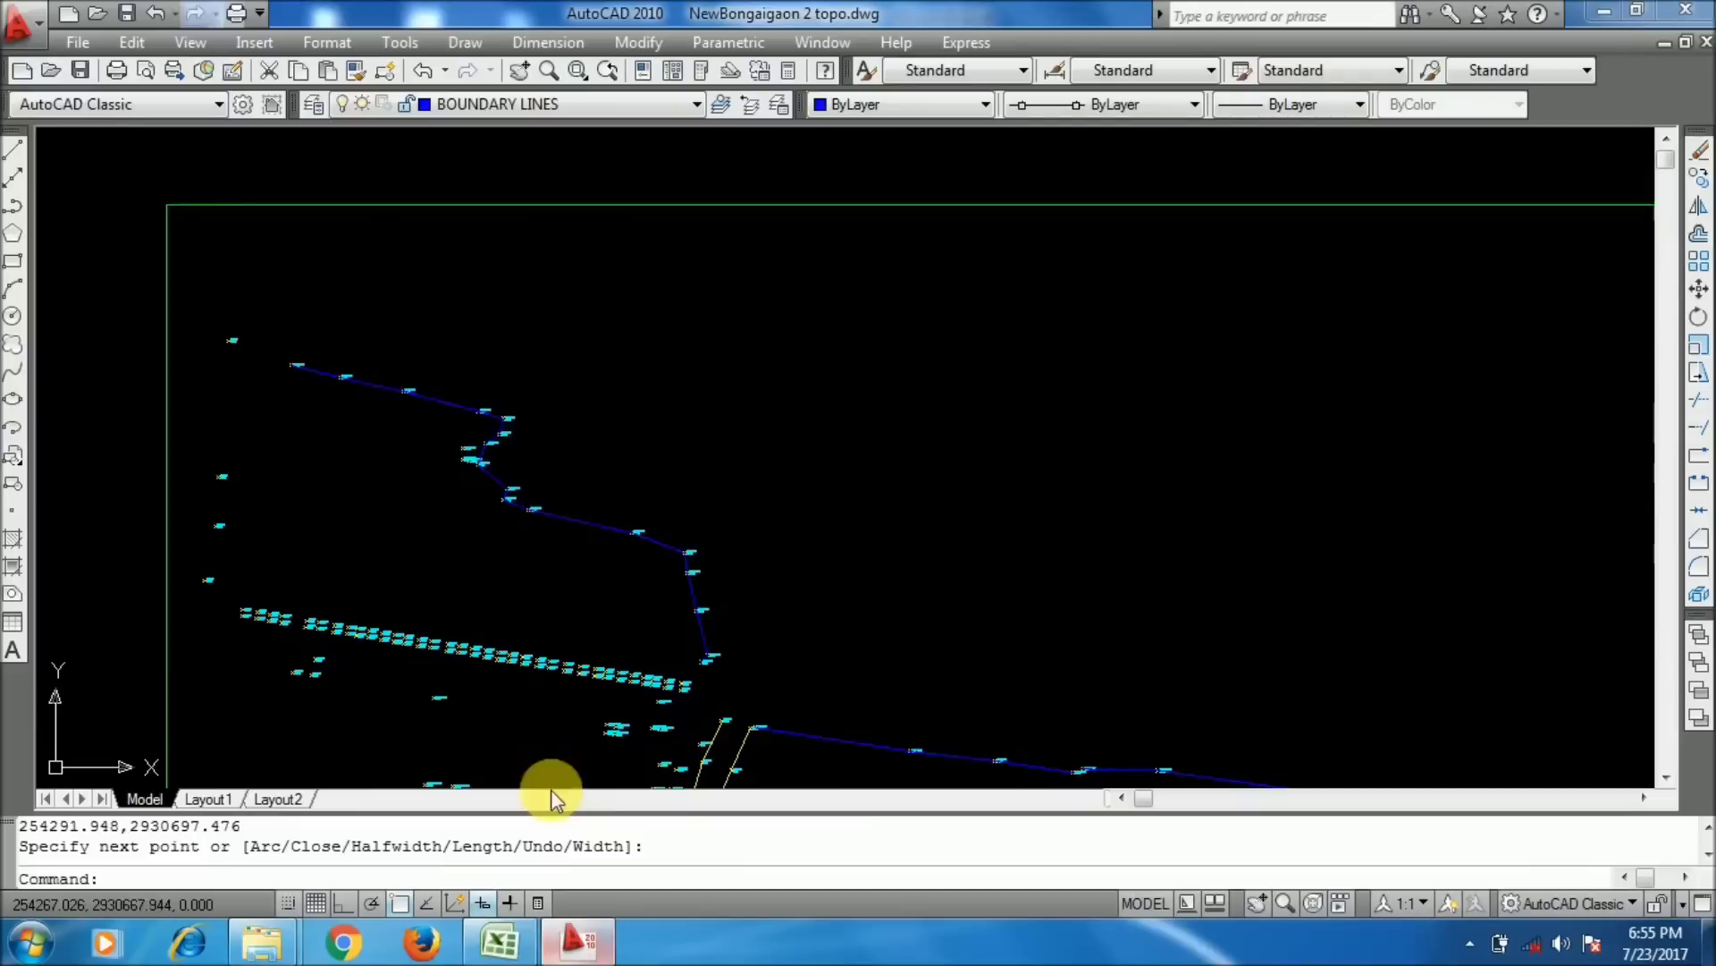
middle_drag(517, 427, 492, 341)
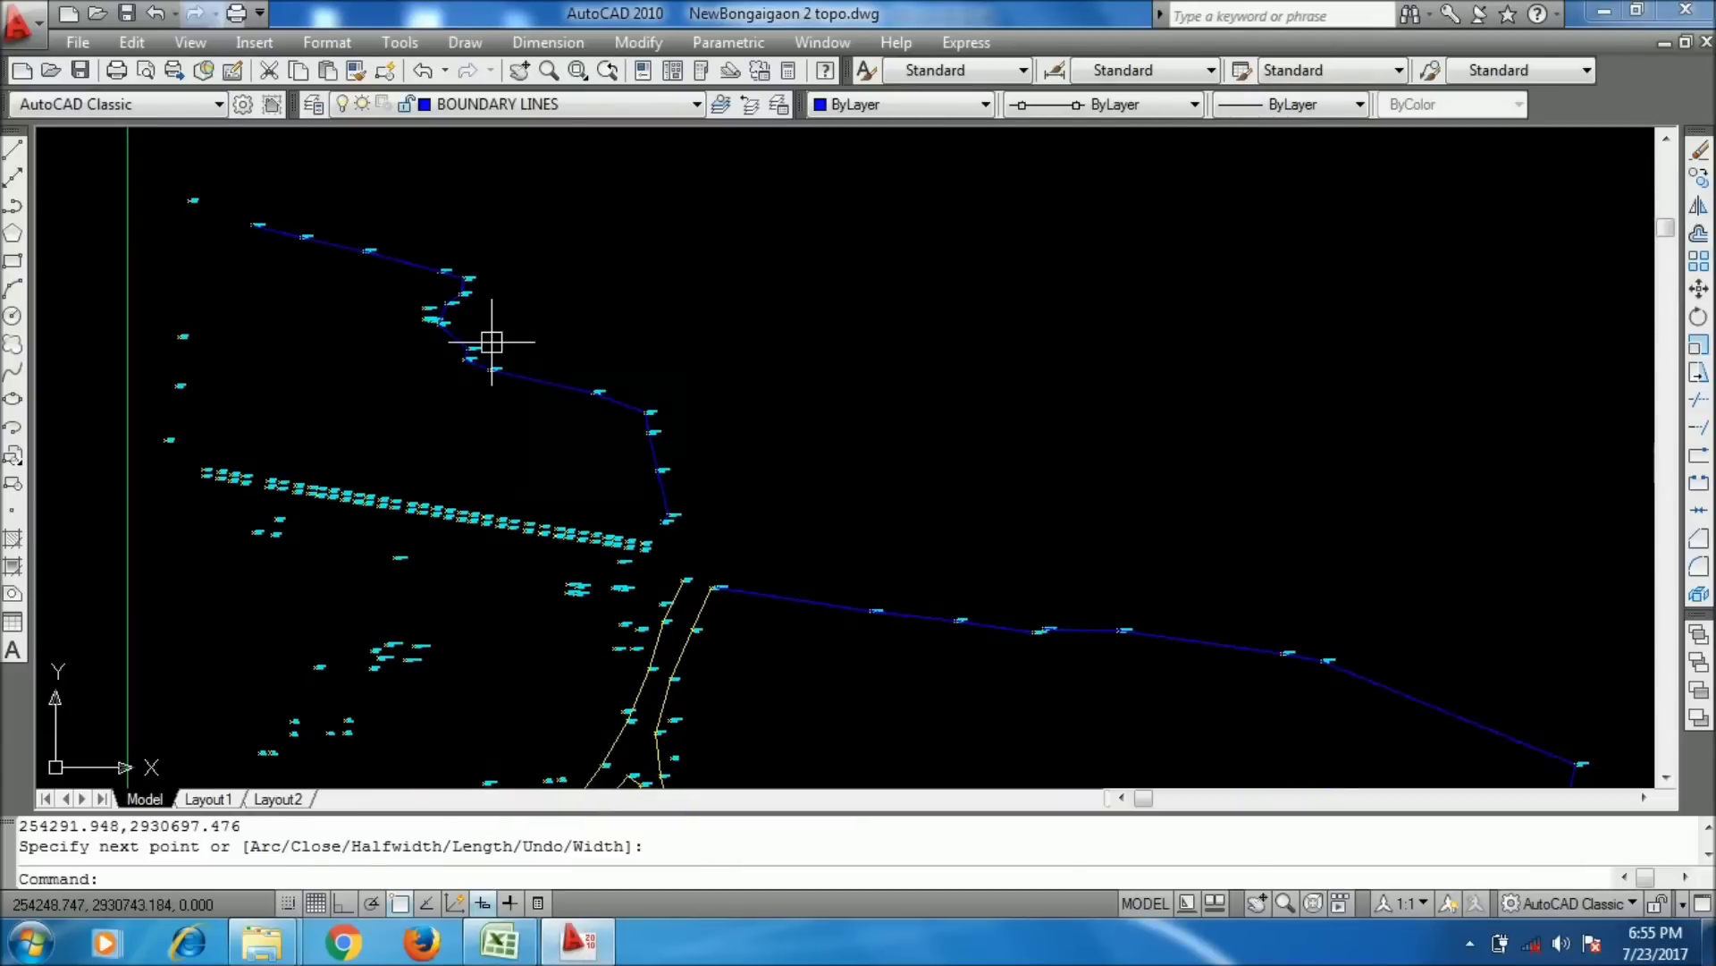
text(LAYER)
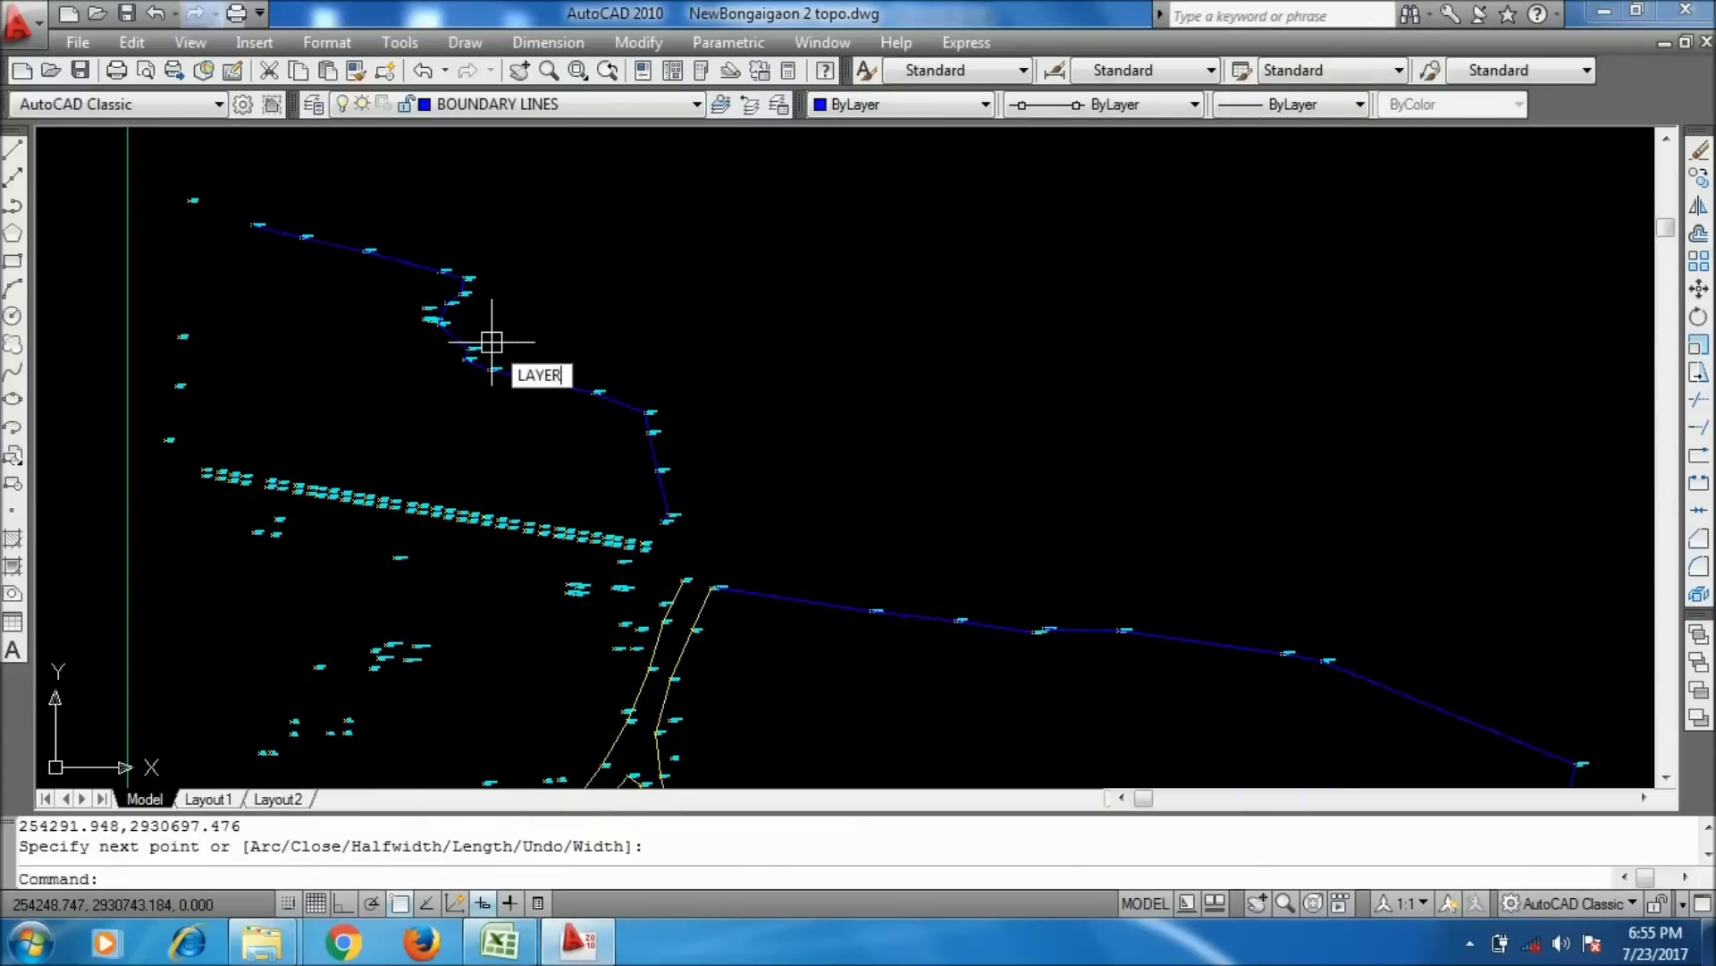
key(Return)
click(356, 119)
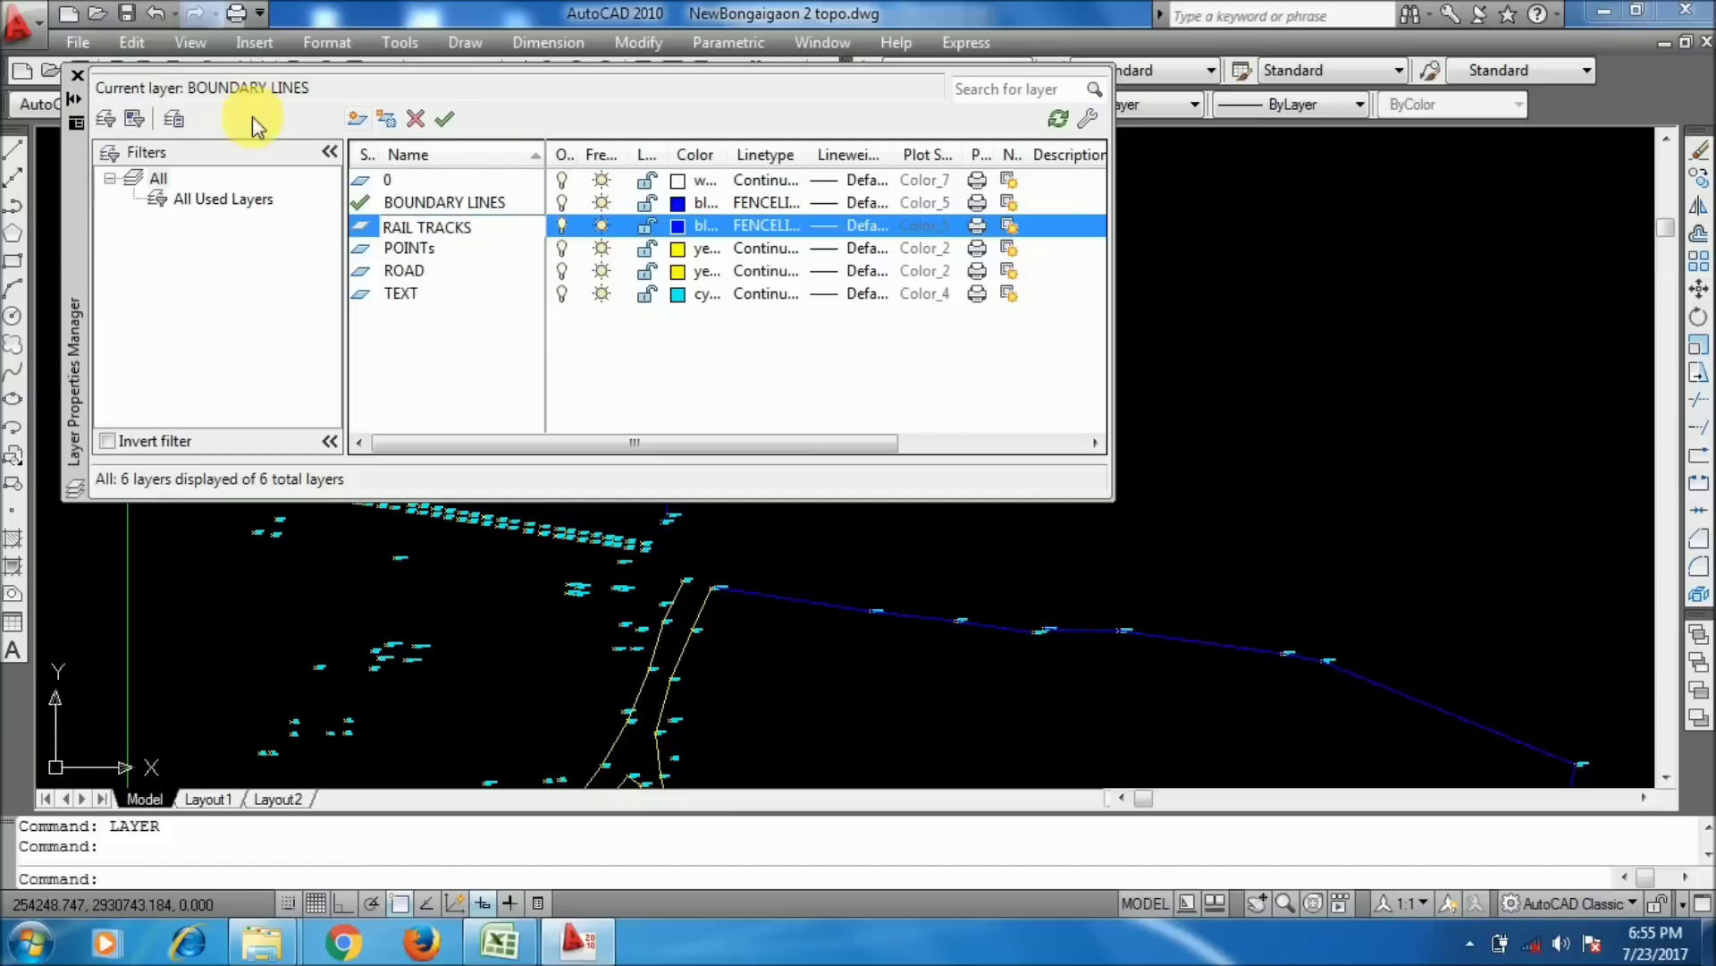
click(679, 226)
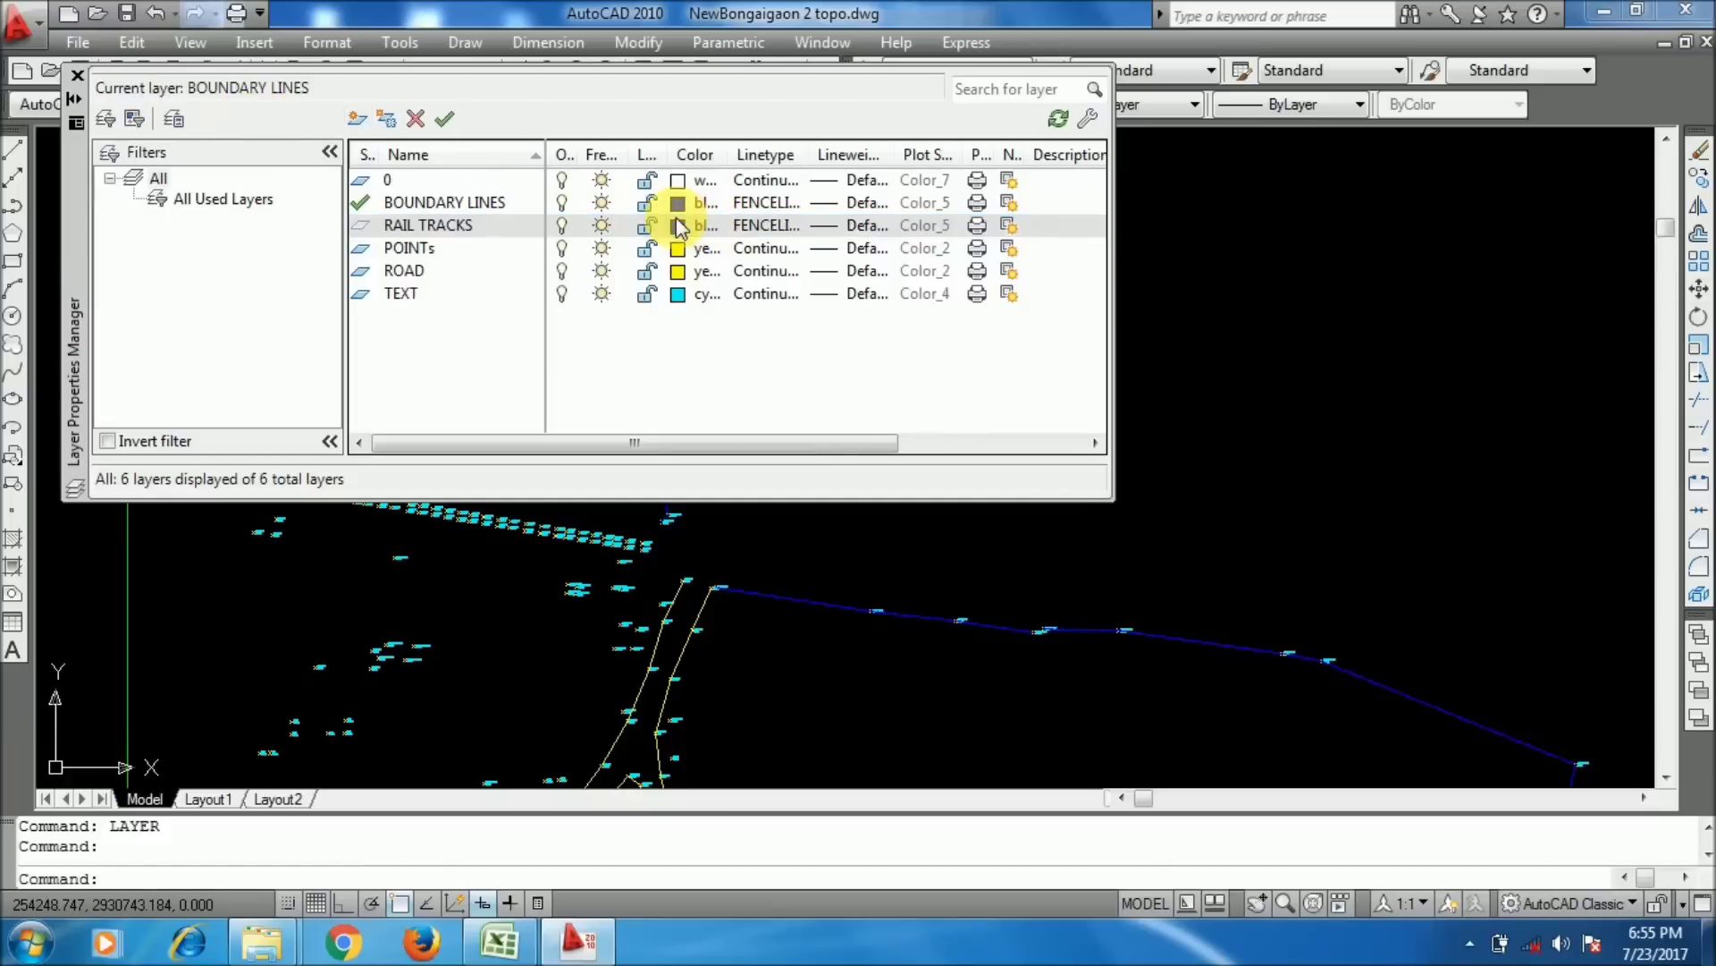
click(661, 523)
click(809, 666)
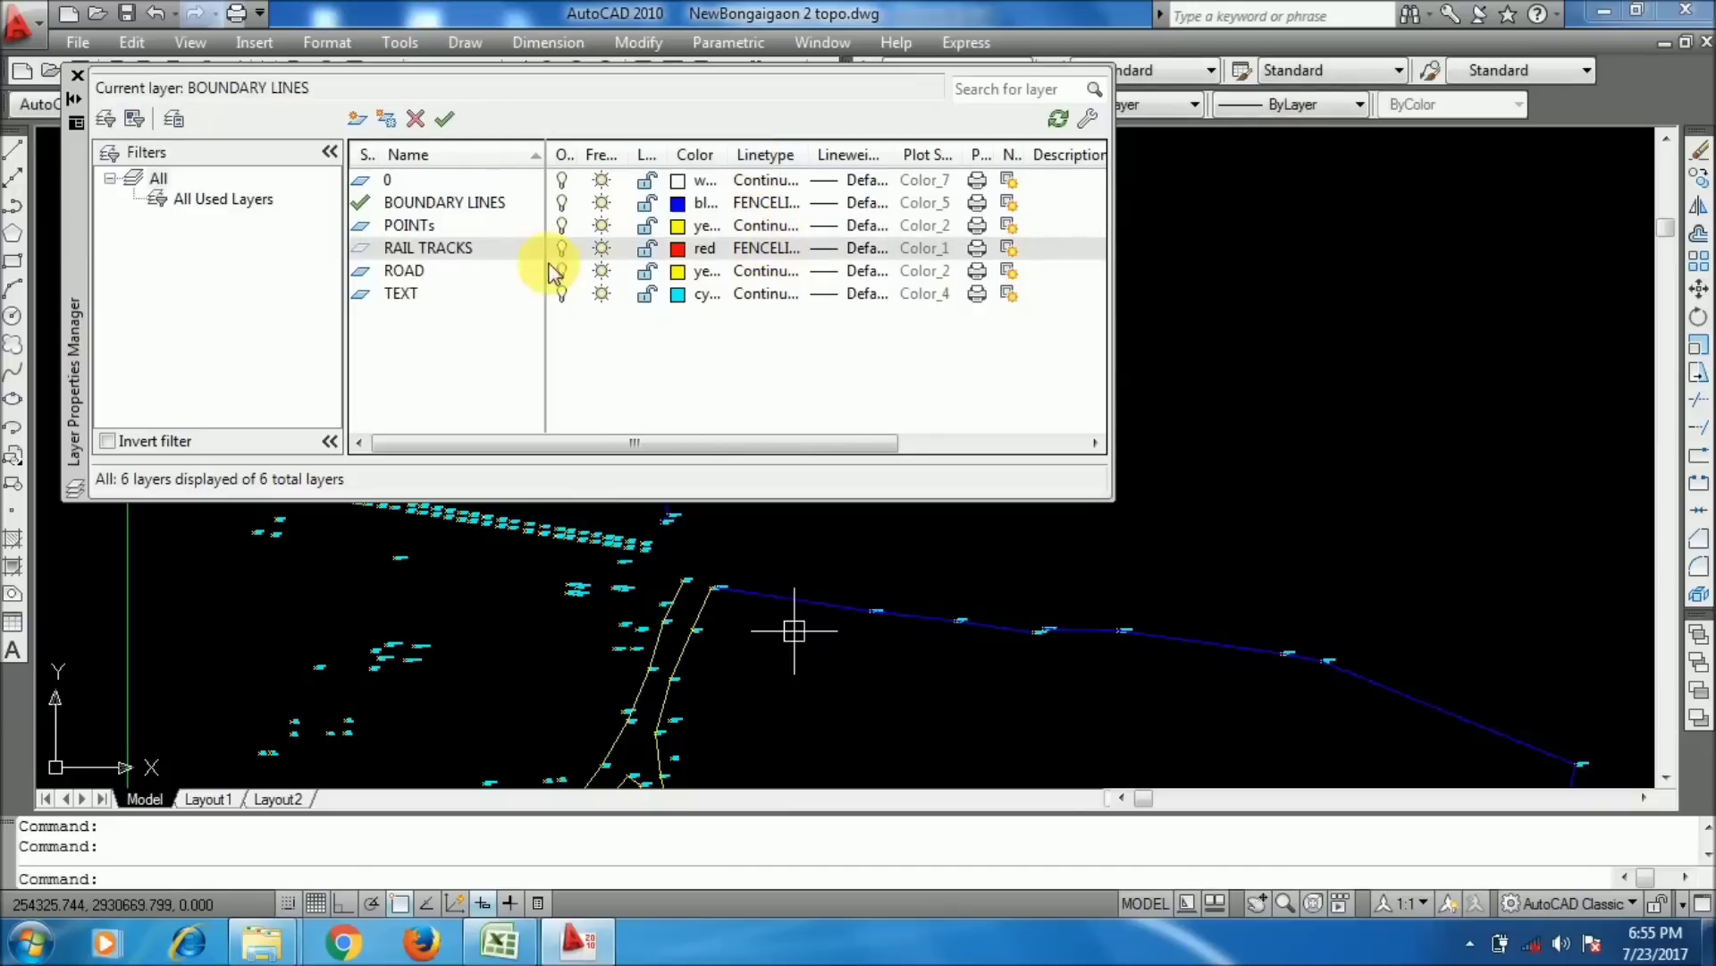
- Load the TRACKS linetype from acad.lin and assign it to the RAIL TRACKS layer
click(758, 256)
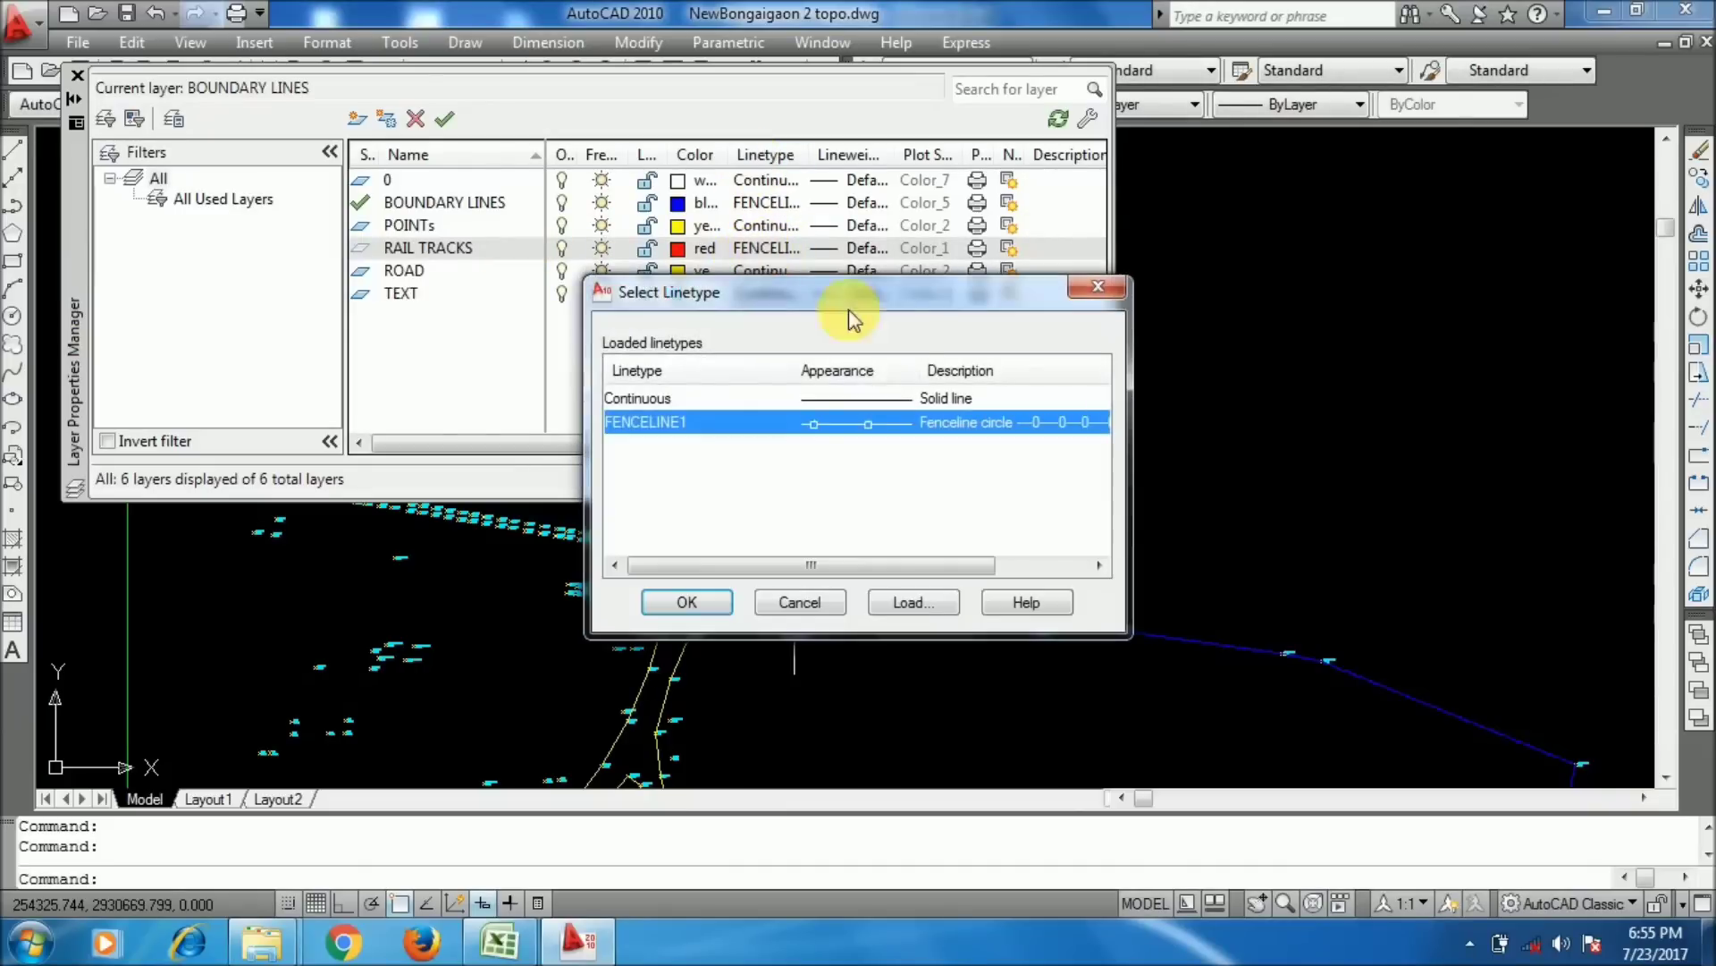
click(905, 601)
drag(1095, 413, 1113, 554)
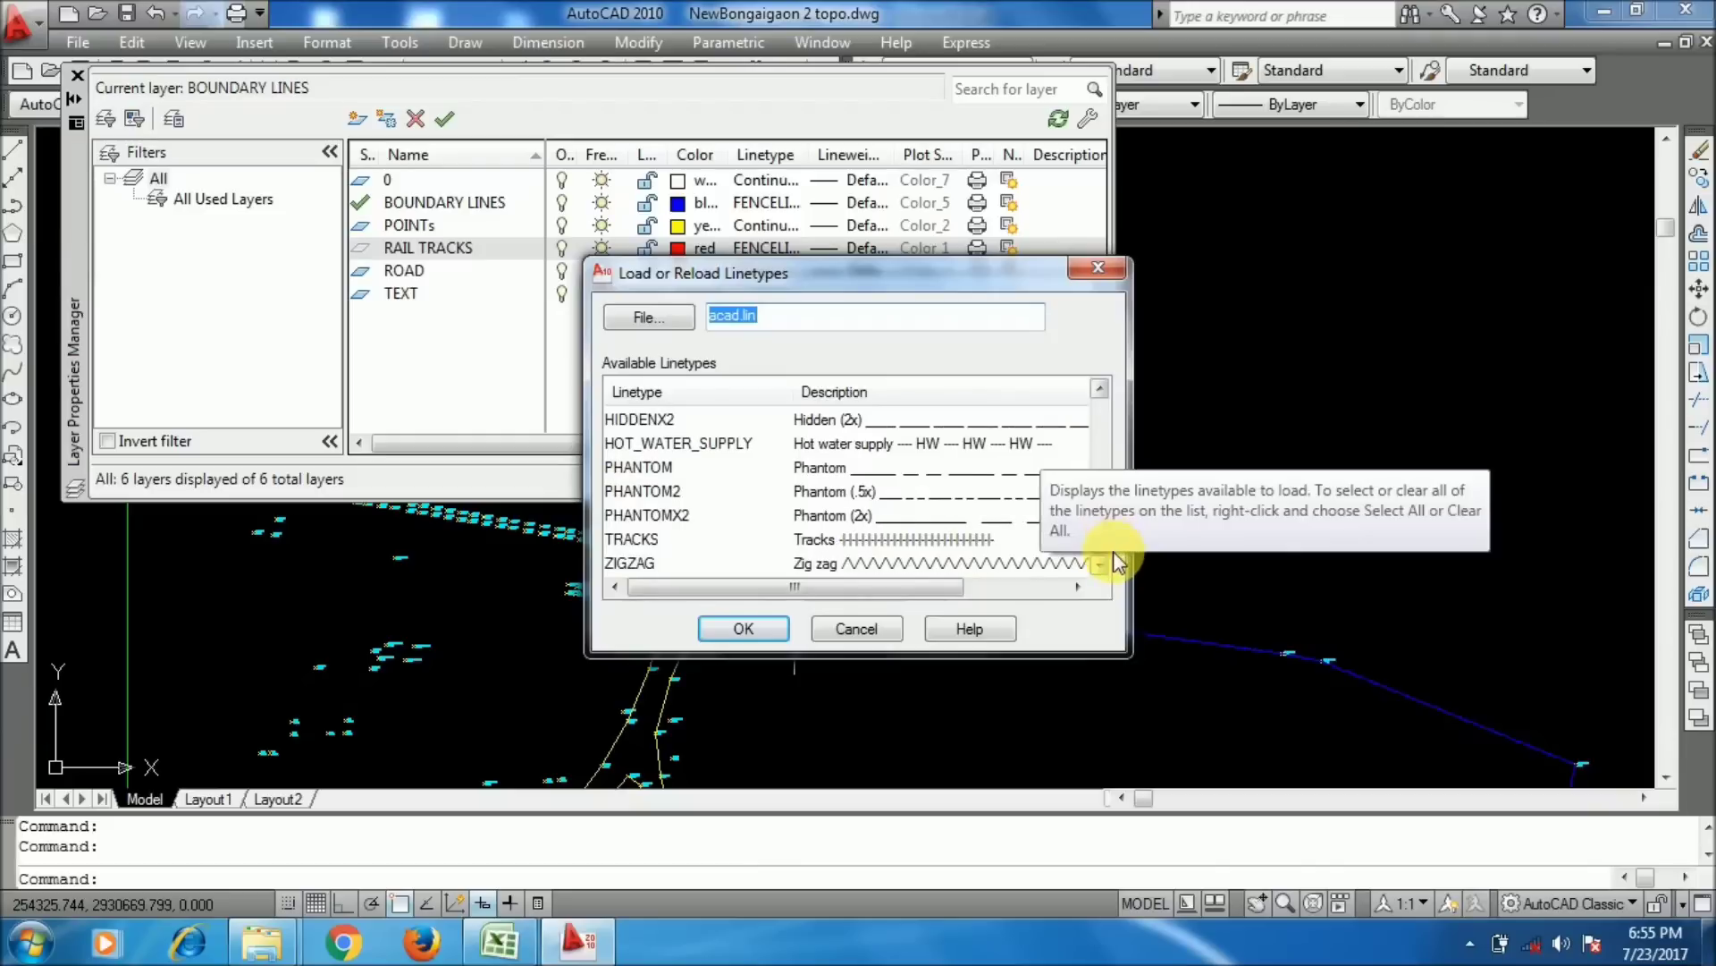
click(663, 539)
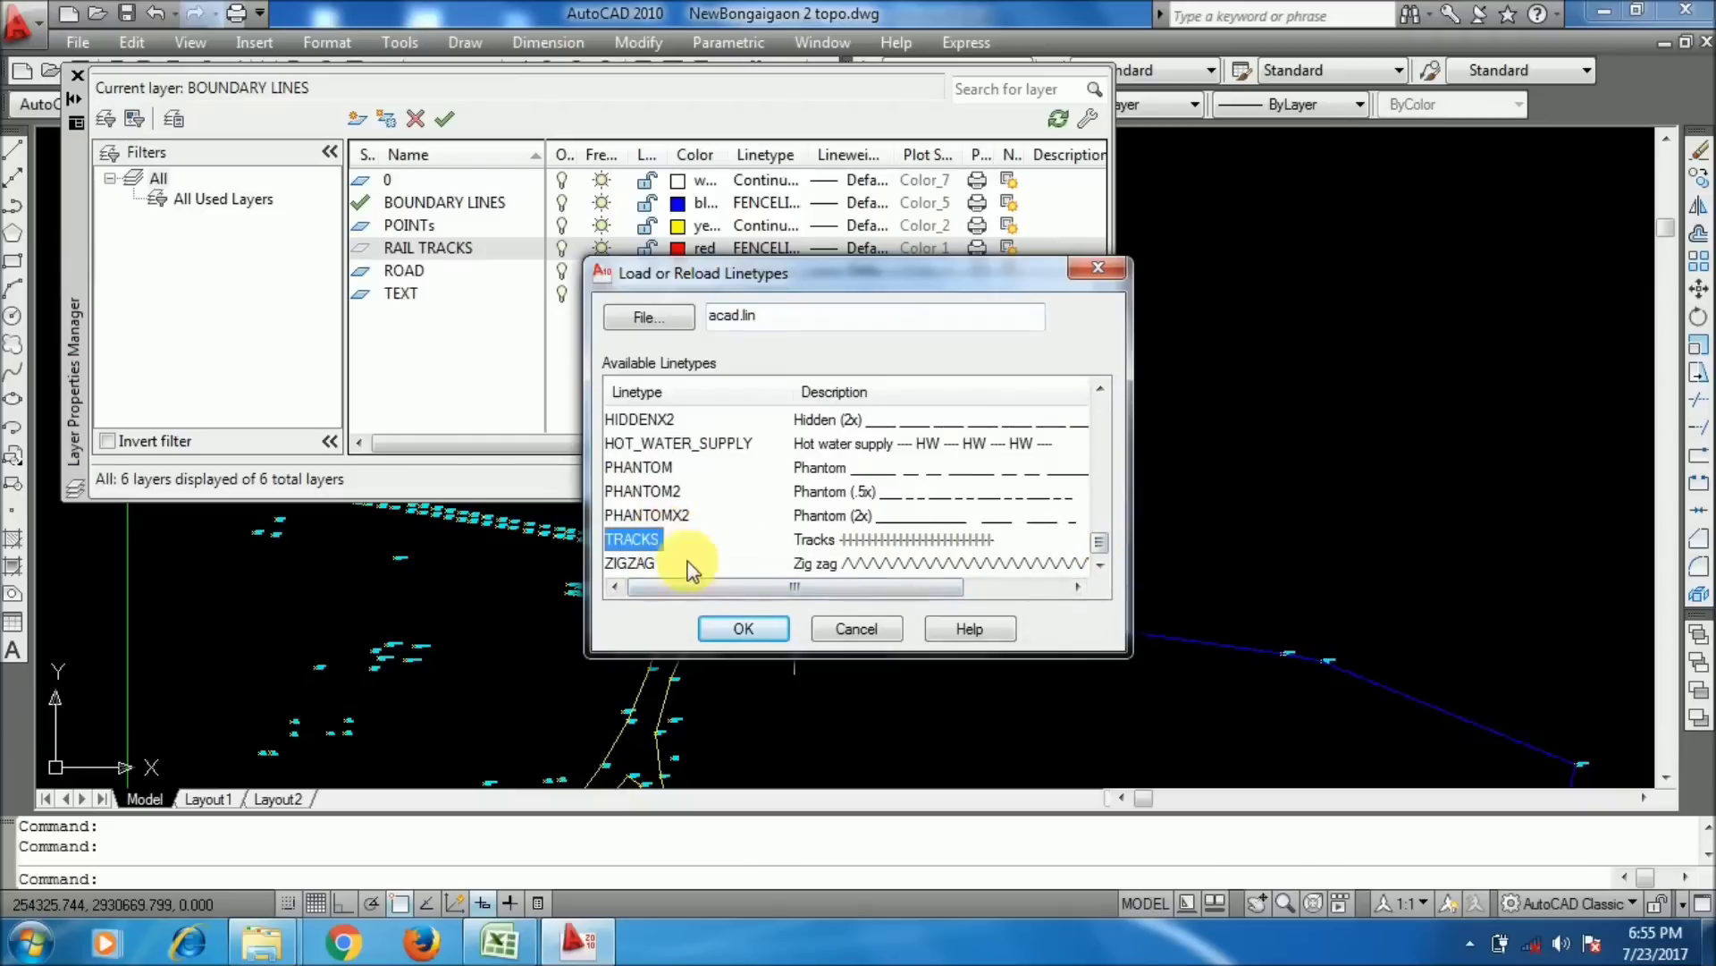
click(747, 628)
click(742, 446)
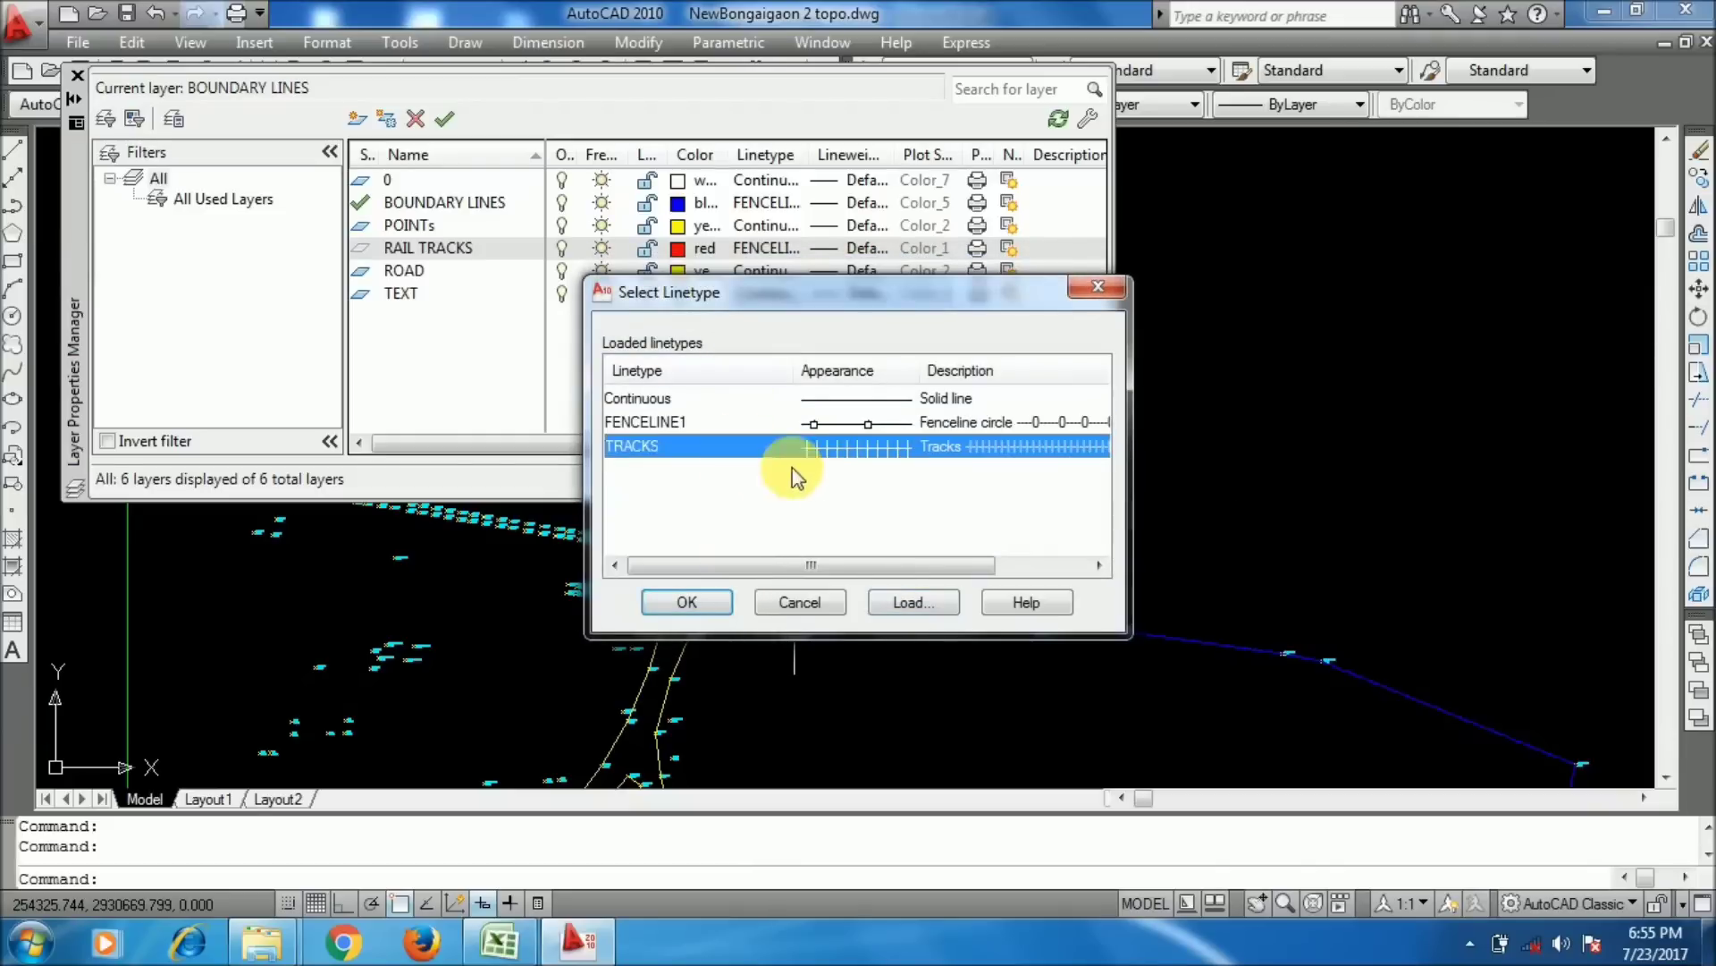
click(705, 603)
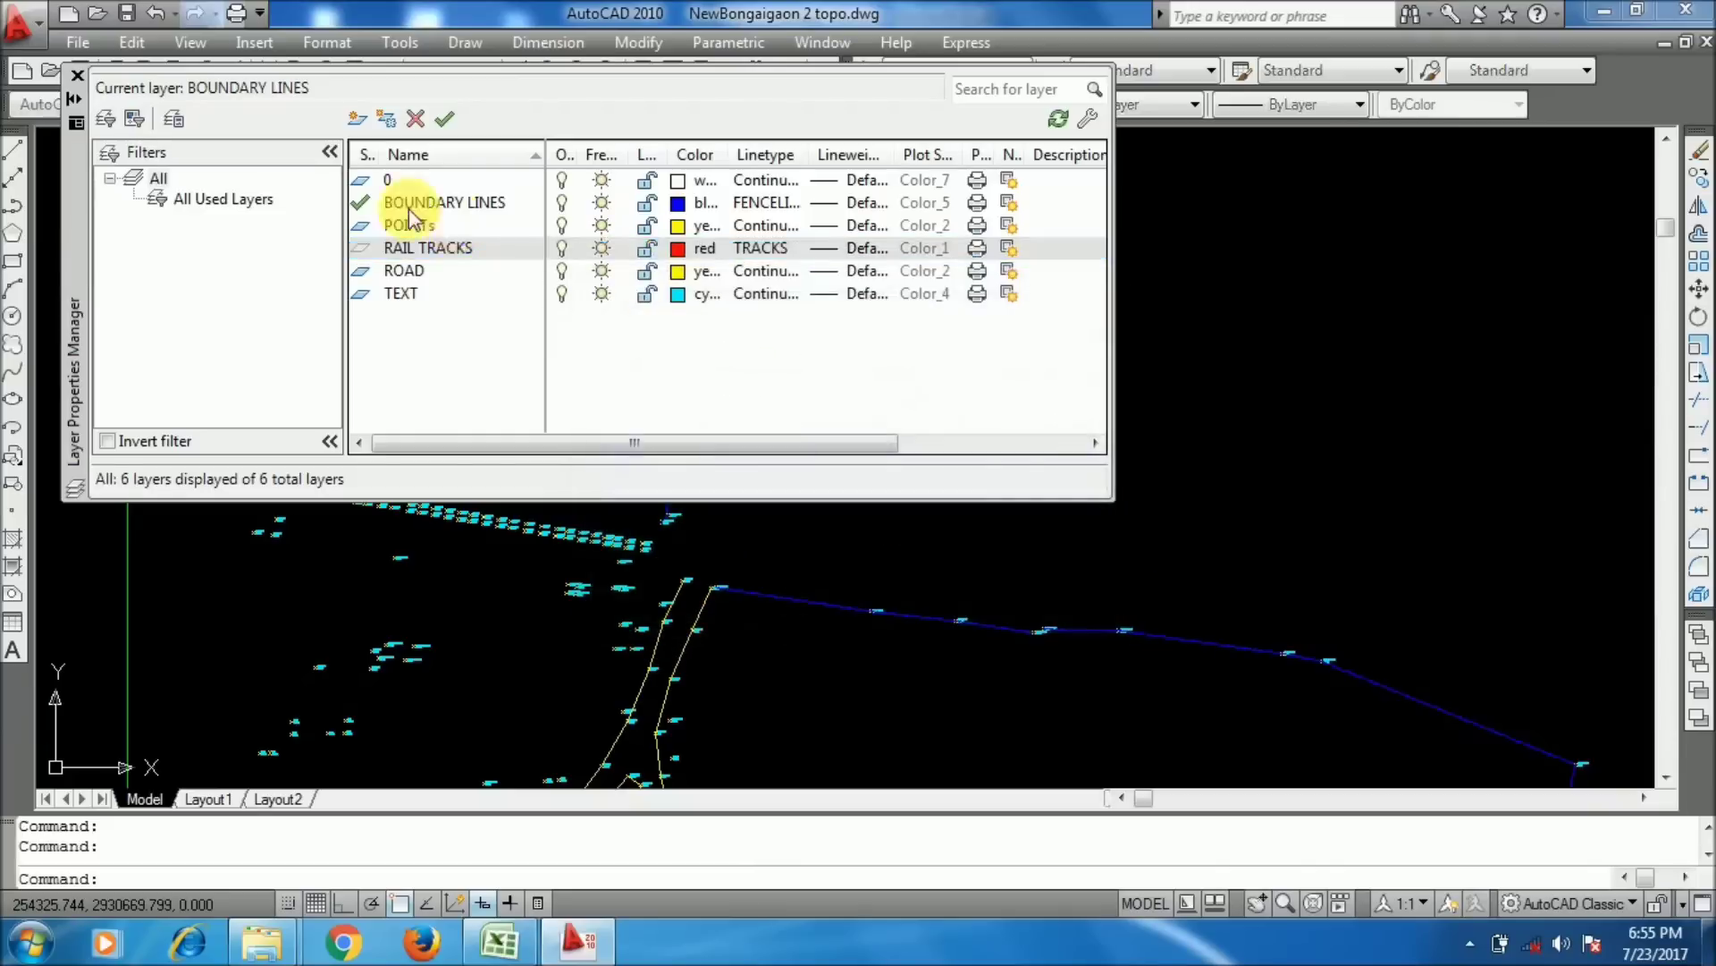
- Make RAIL TRACKS the current layer and close the layer manager
click(413, 248)
click(441, 125)
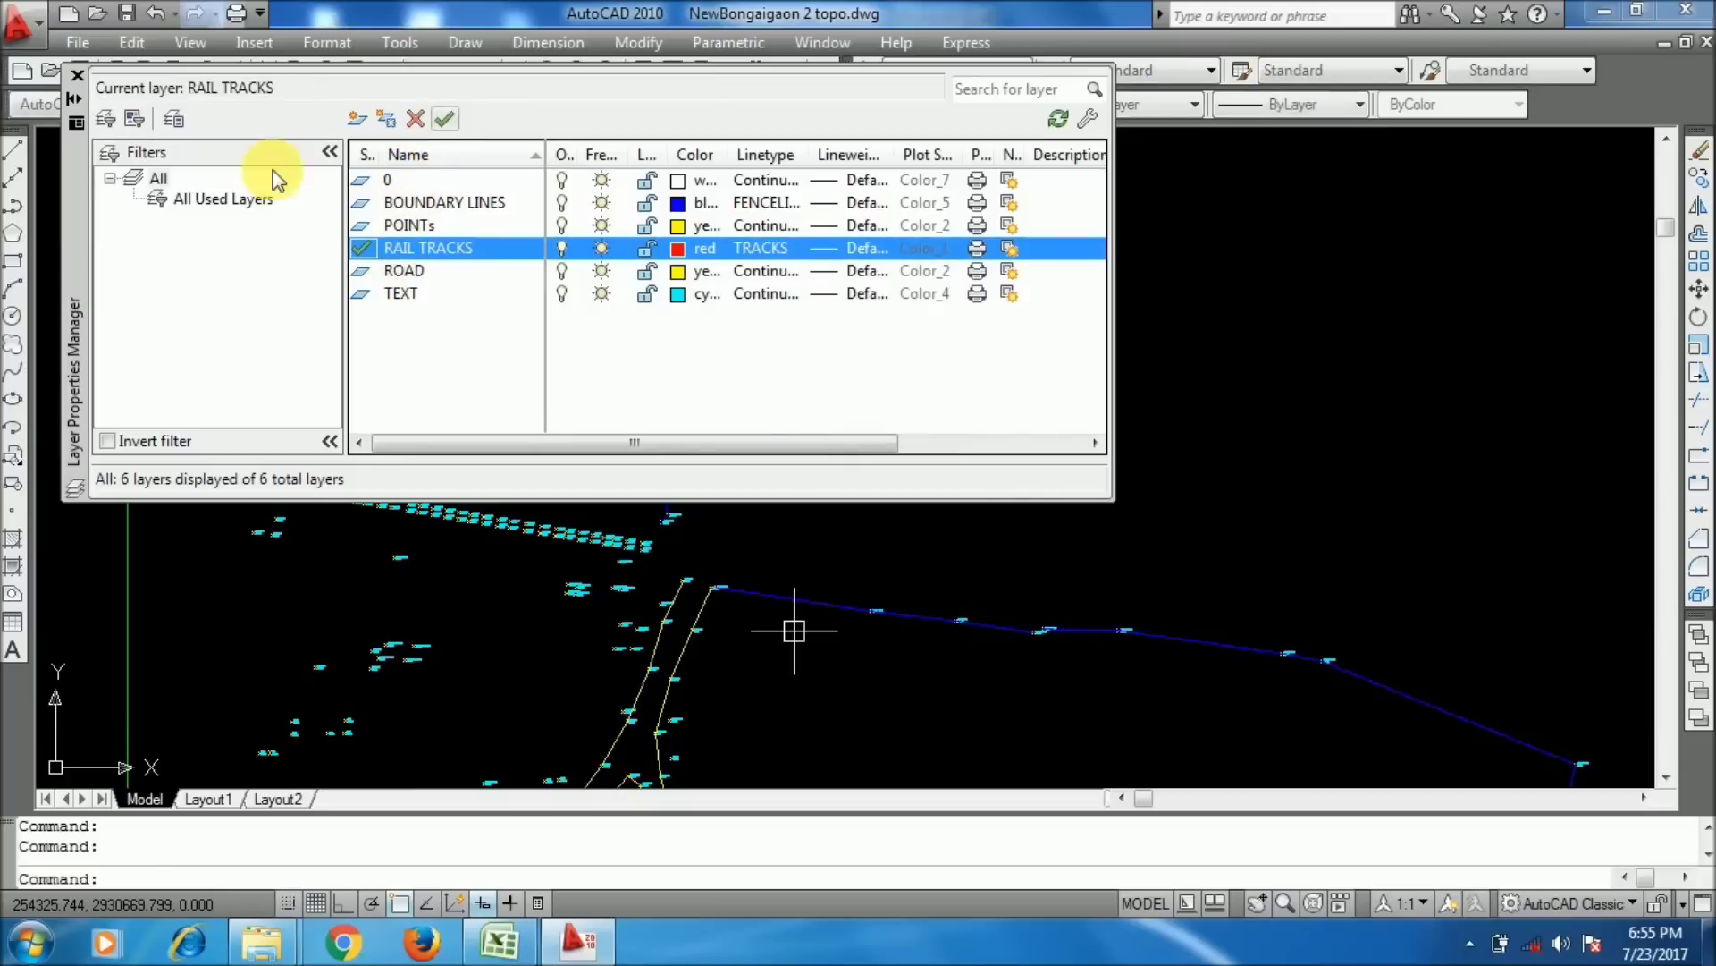
click(77, 76)
- Examine the two rows of RL-LHS and RL-RHS point labels along the rail line
middle_drag(383, 276, 700, 217)
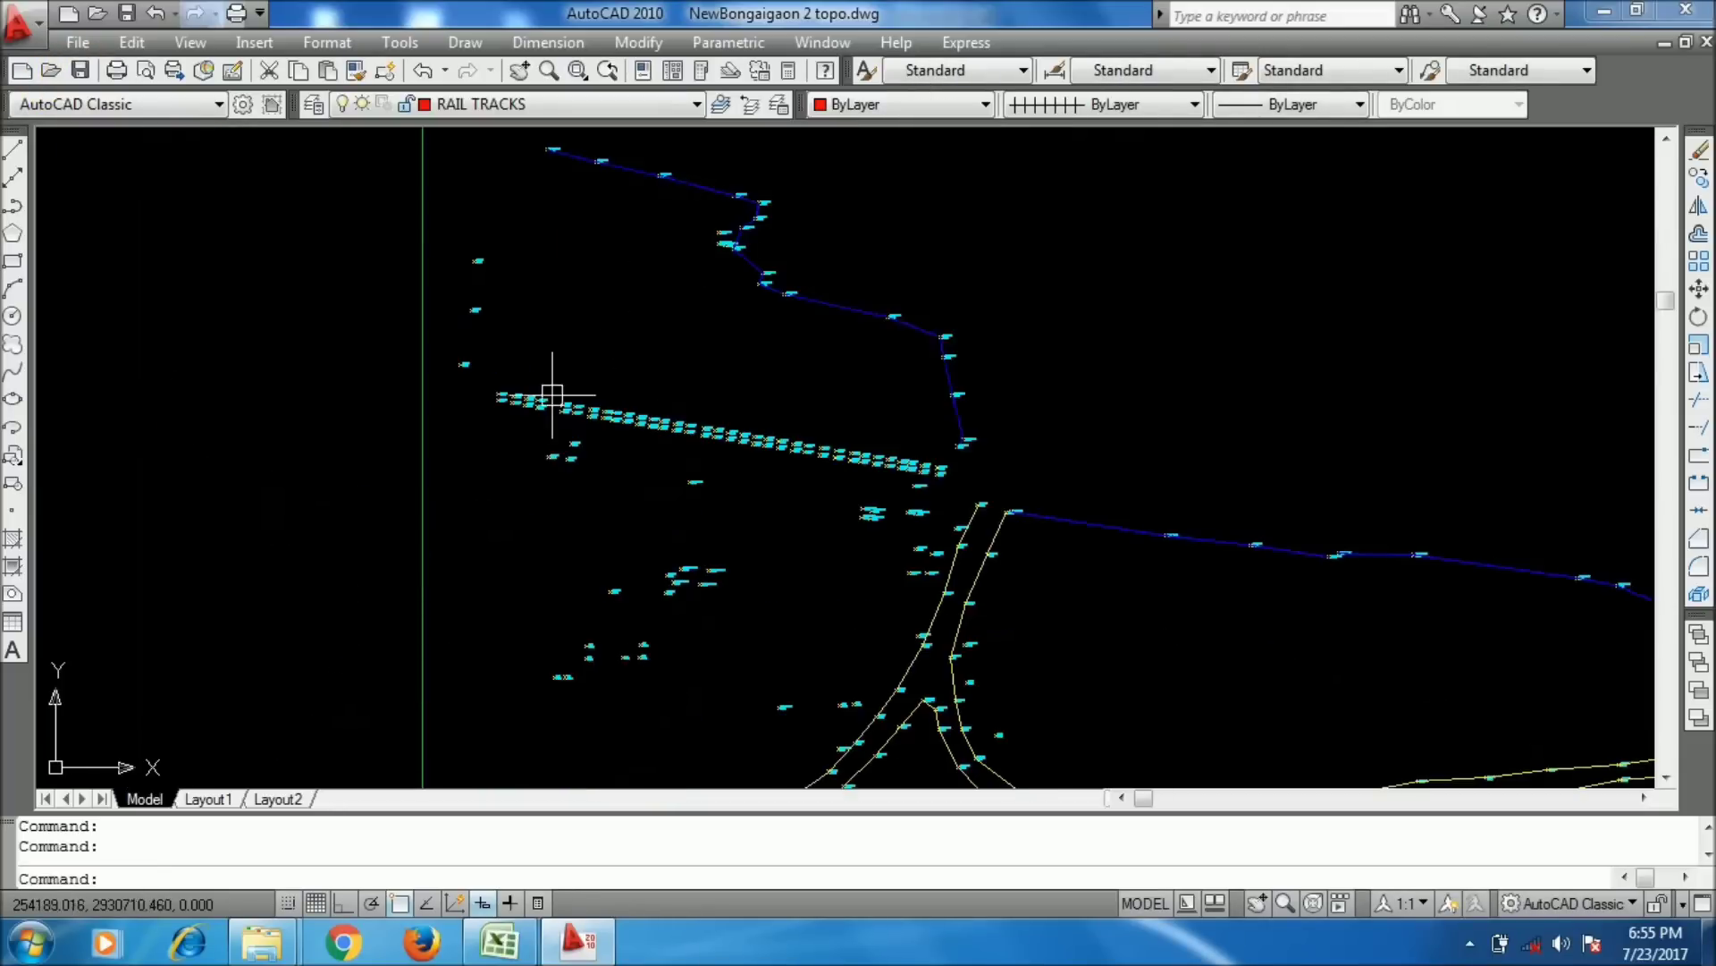
scroll(555, 394, up, 6)
scroll(862, 356, down, 5)
scroll(1012, 353, up, 2)
scroll(869, 329, down, 2)
middle_drag(1069, 387, 1067, 386)
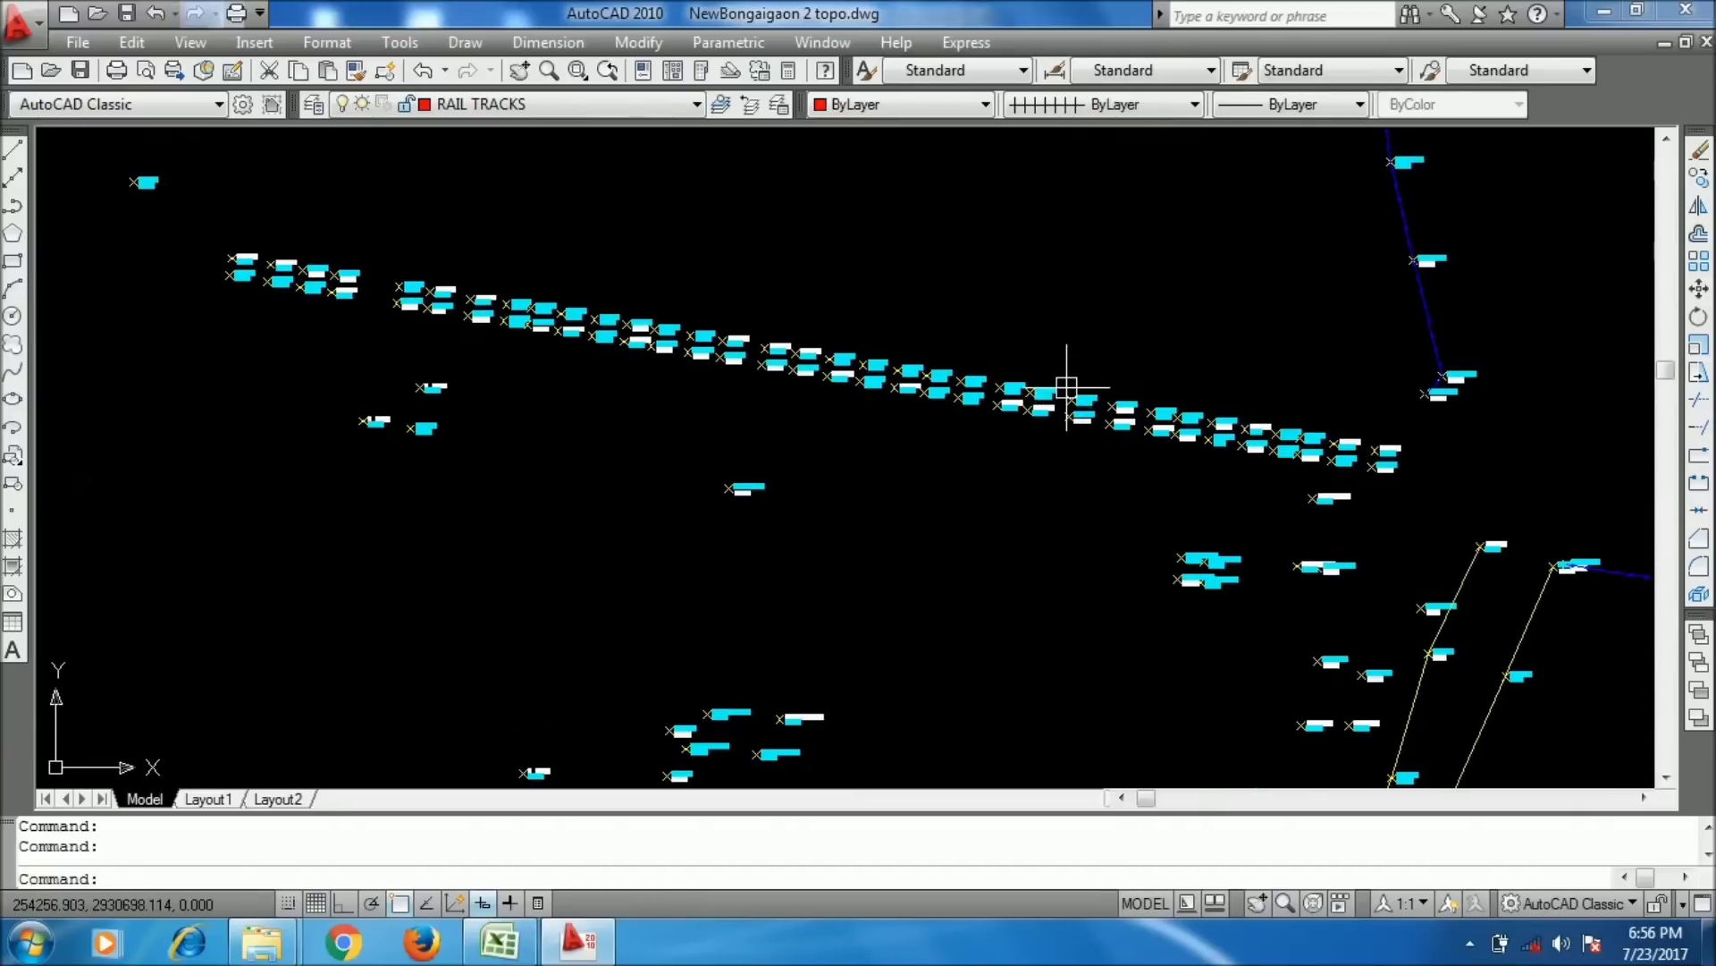
scroll(802, 384, up, 2)
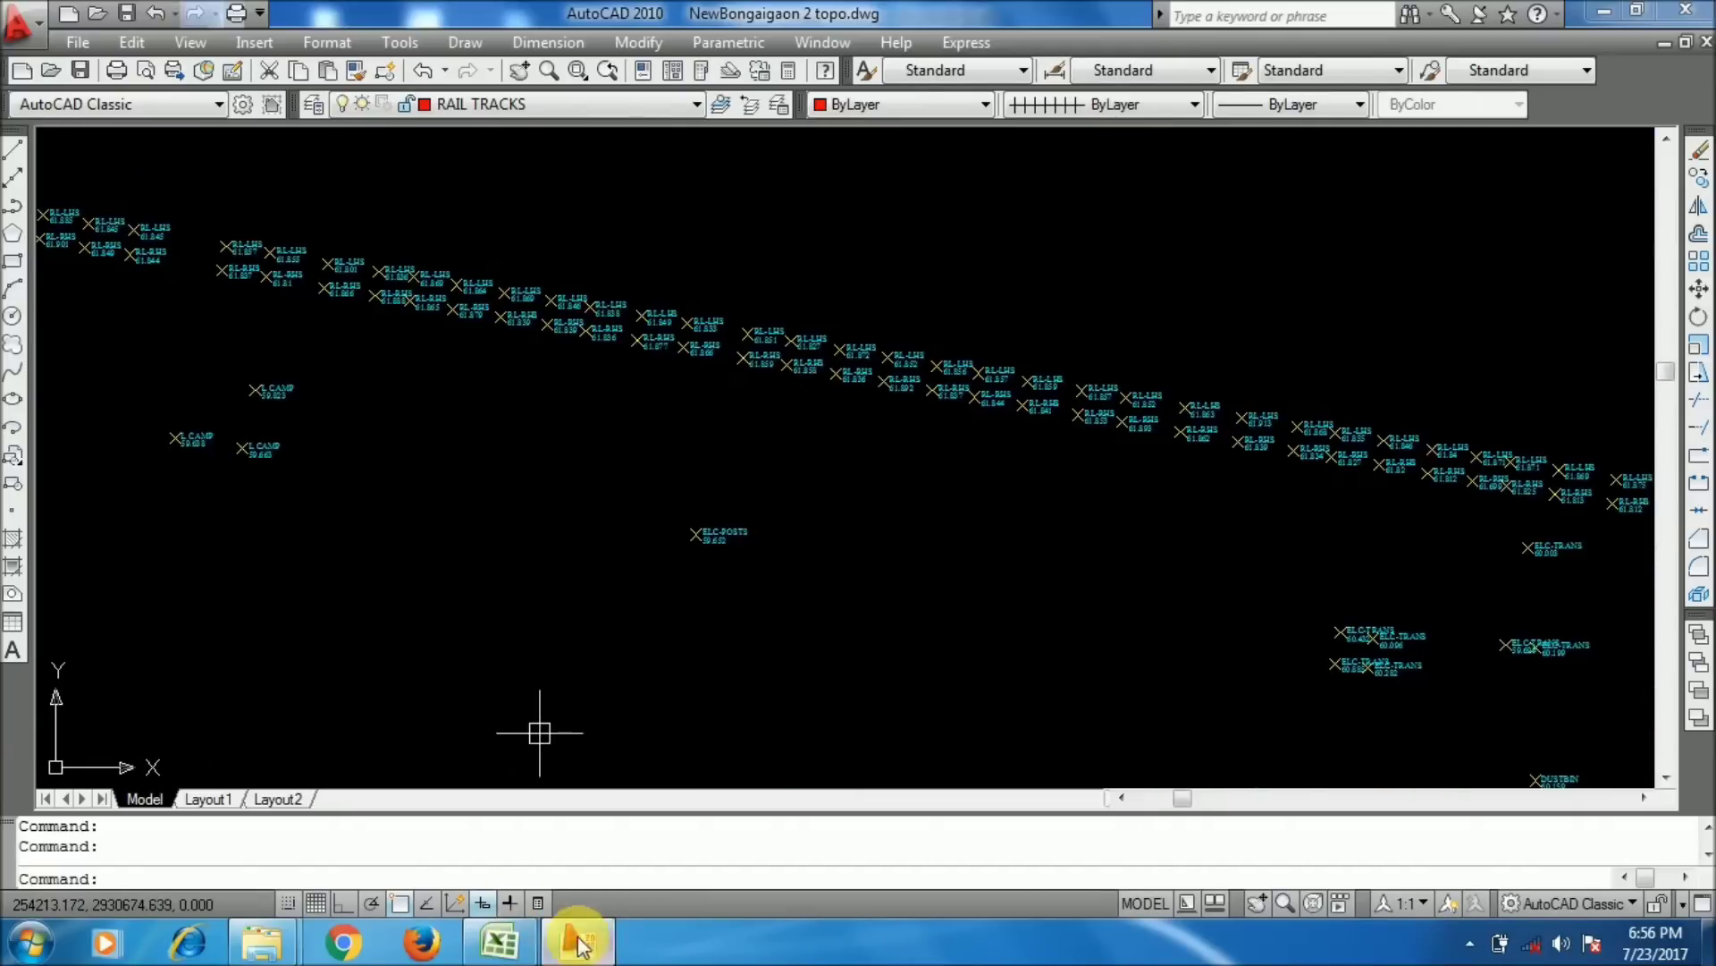
- Switch to Excel and copy the RL-LHS coordinates from F218:F251 in the Formation of (E,N) column
click(499, 941)
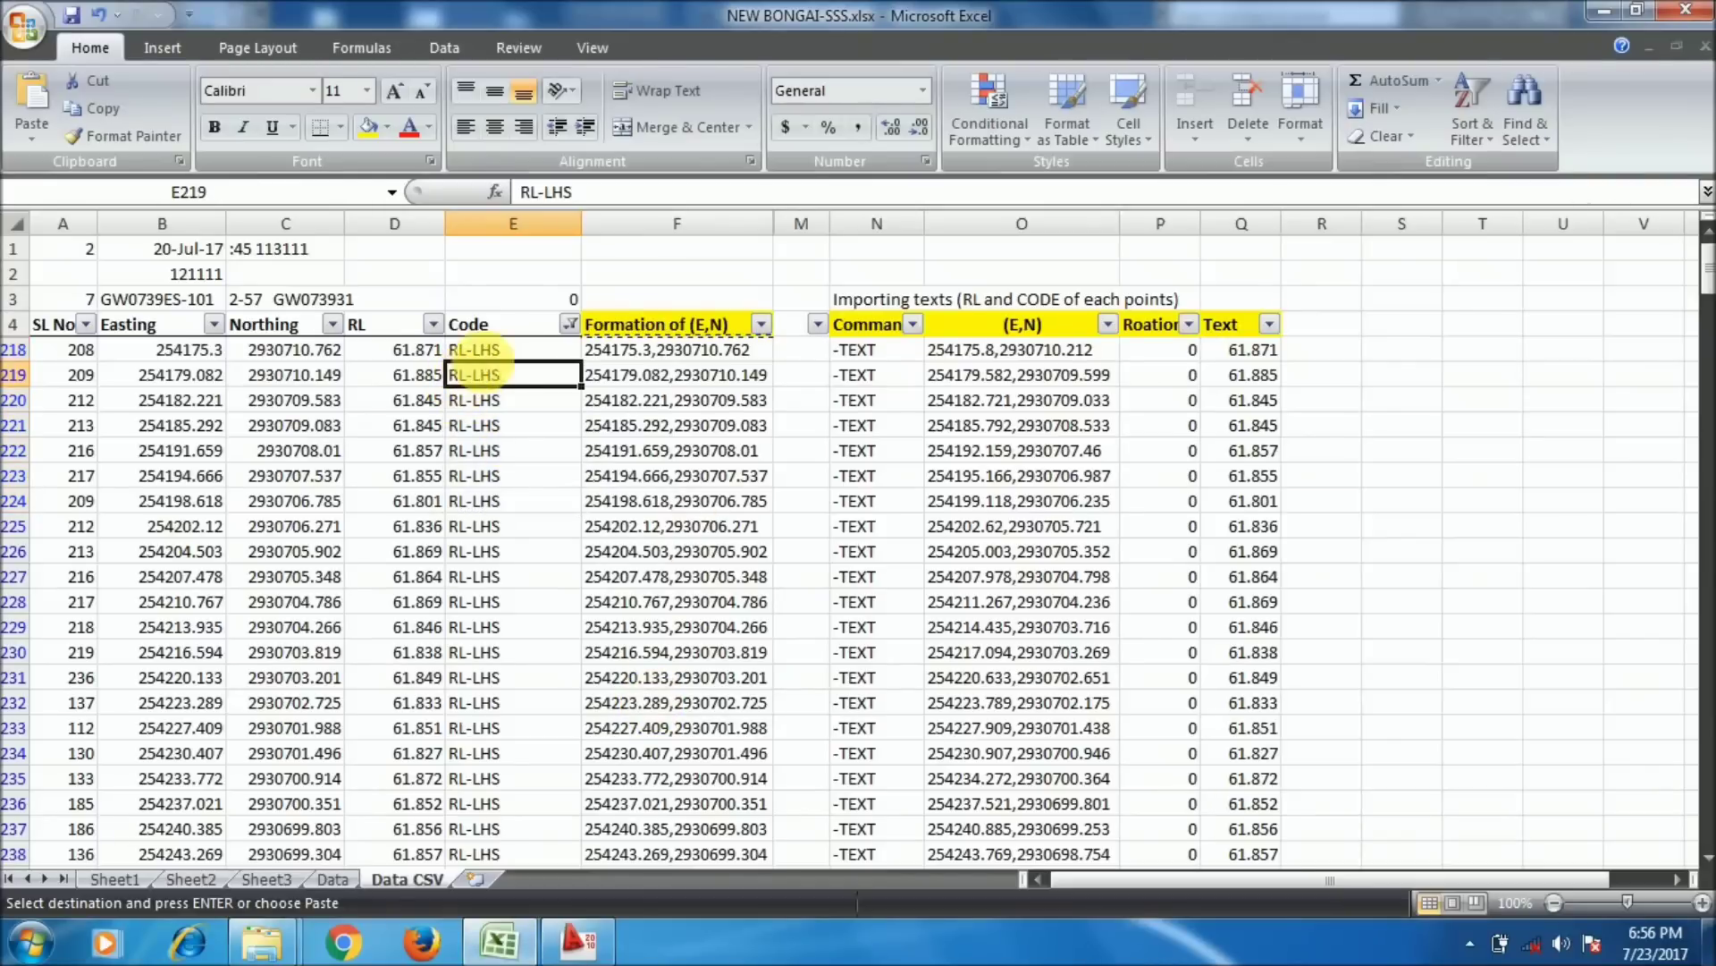
drag(608, 350, 659, 657)
right_click(718, 377)
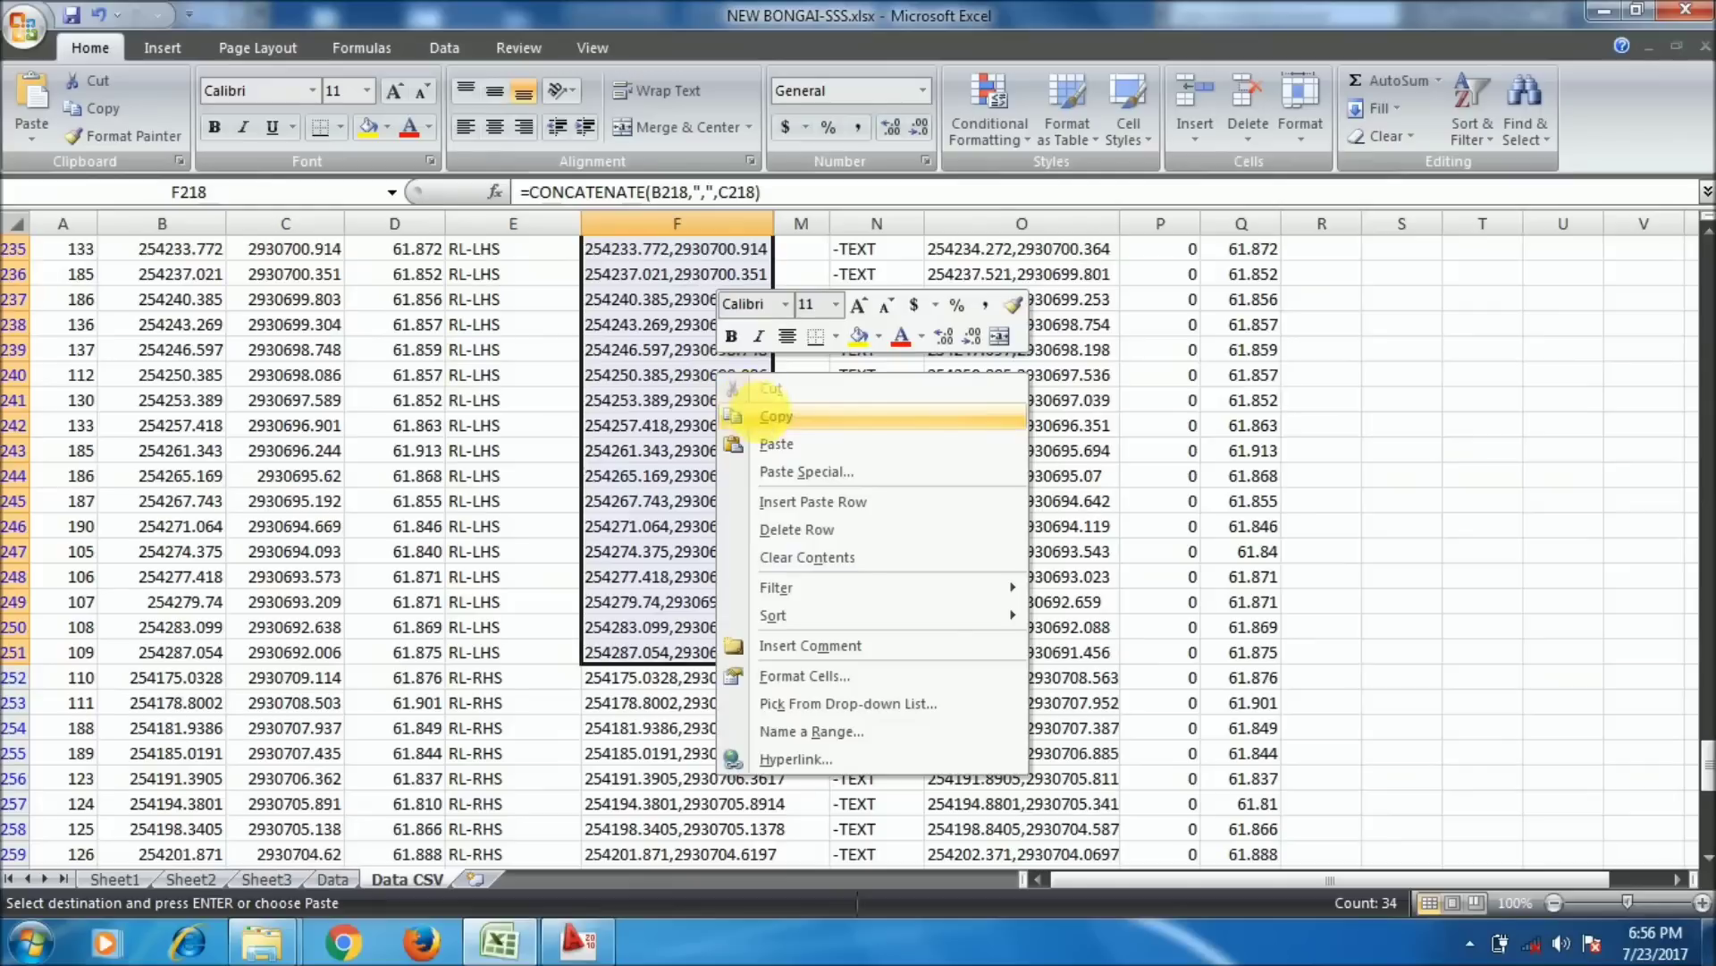
click(770, 417)
- Switch to AutoCAD and draw the RL-LHS rail line as a polyline through the copied coordinates
click(579, 941)
click(657, 637)
text(P)
key(Return)
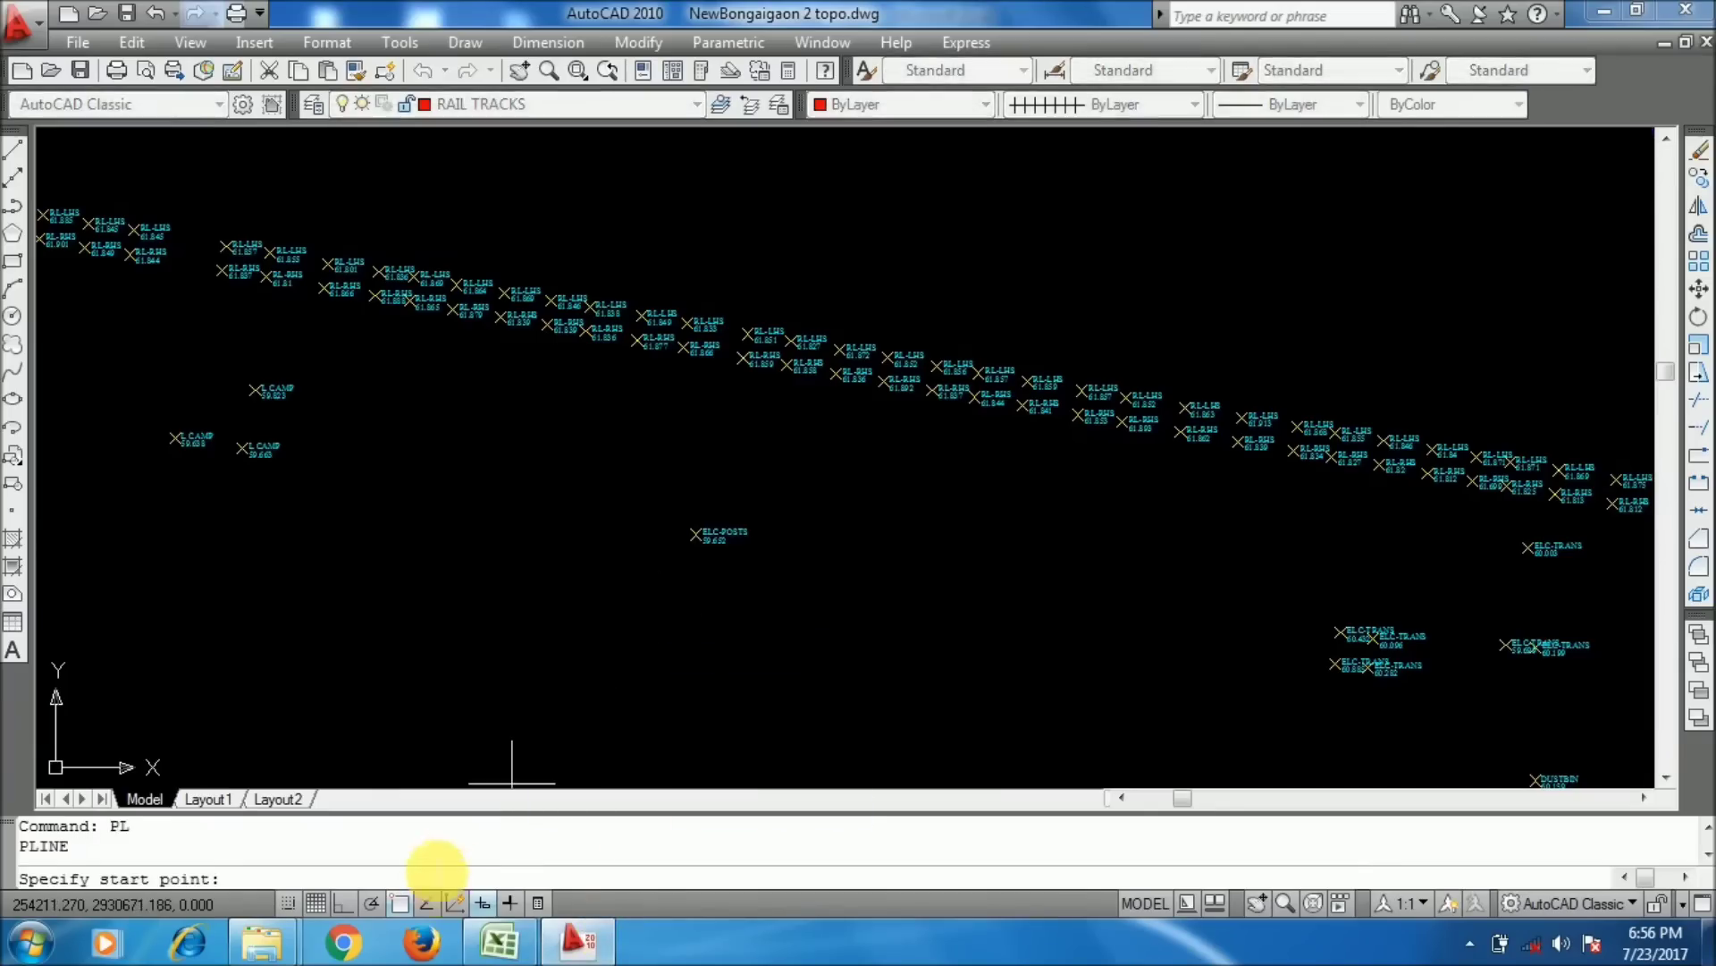
right_click(429, 859)
click(489, 784)
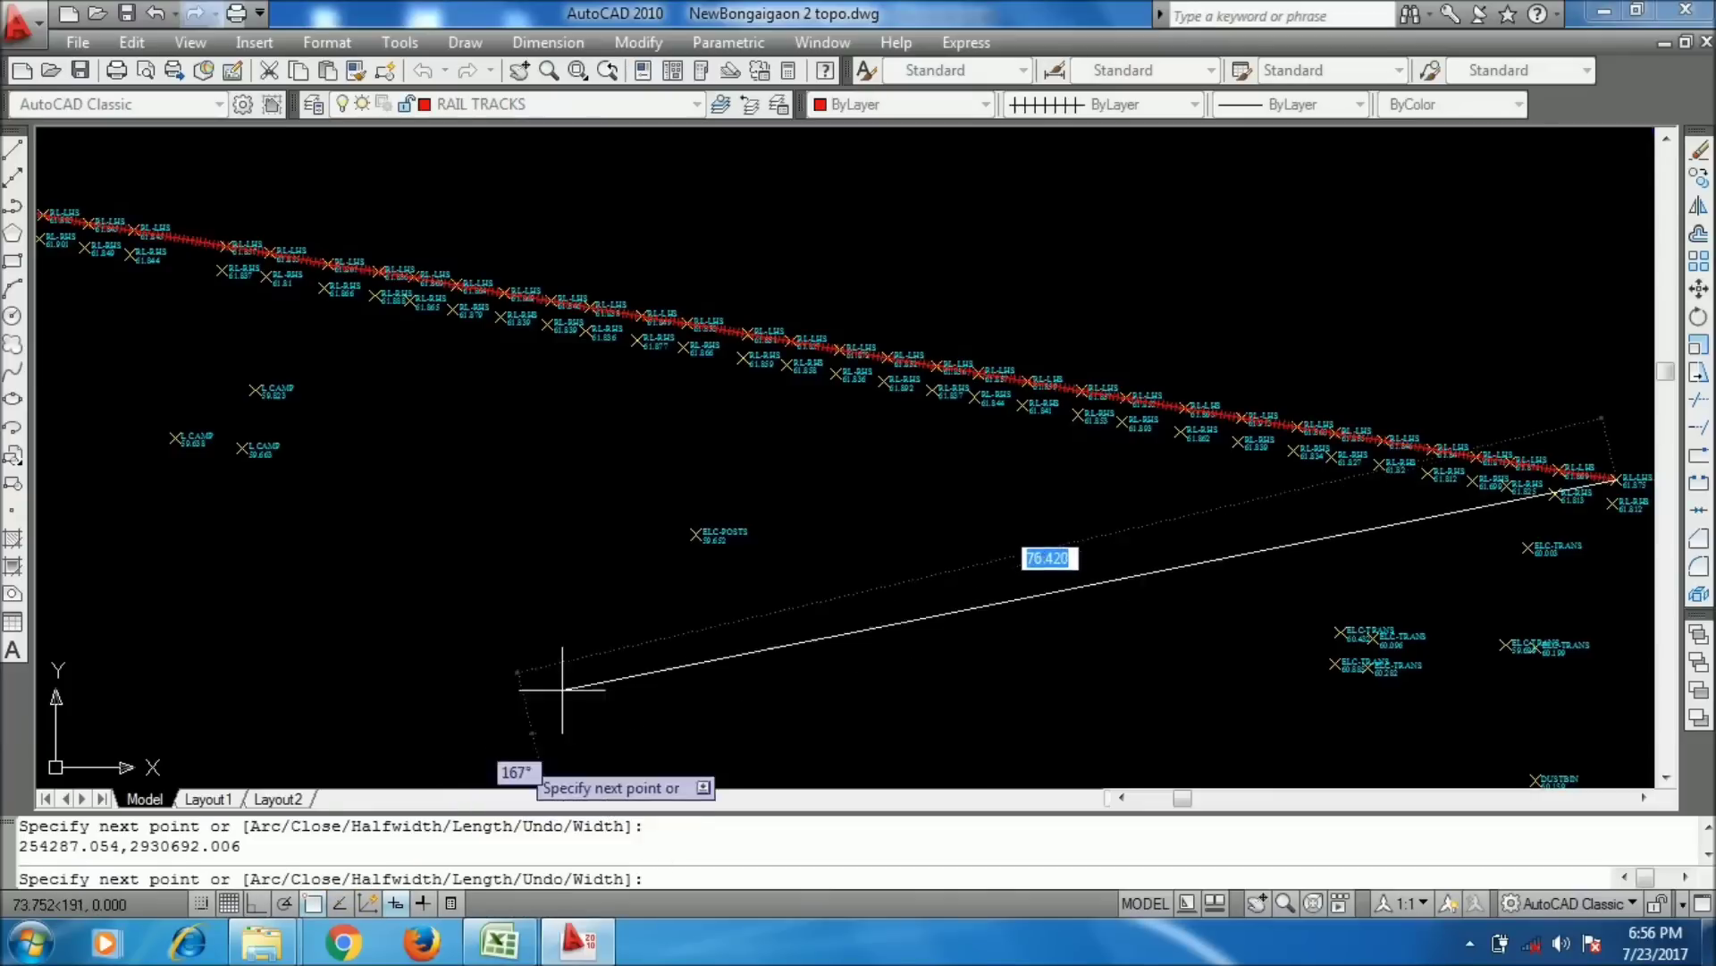
key(Return)
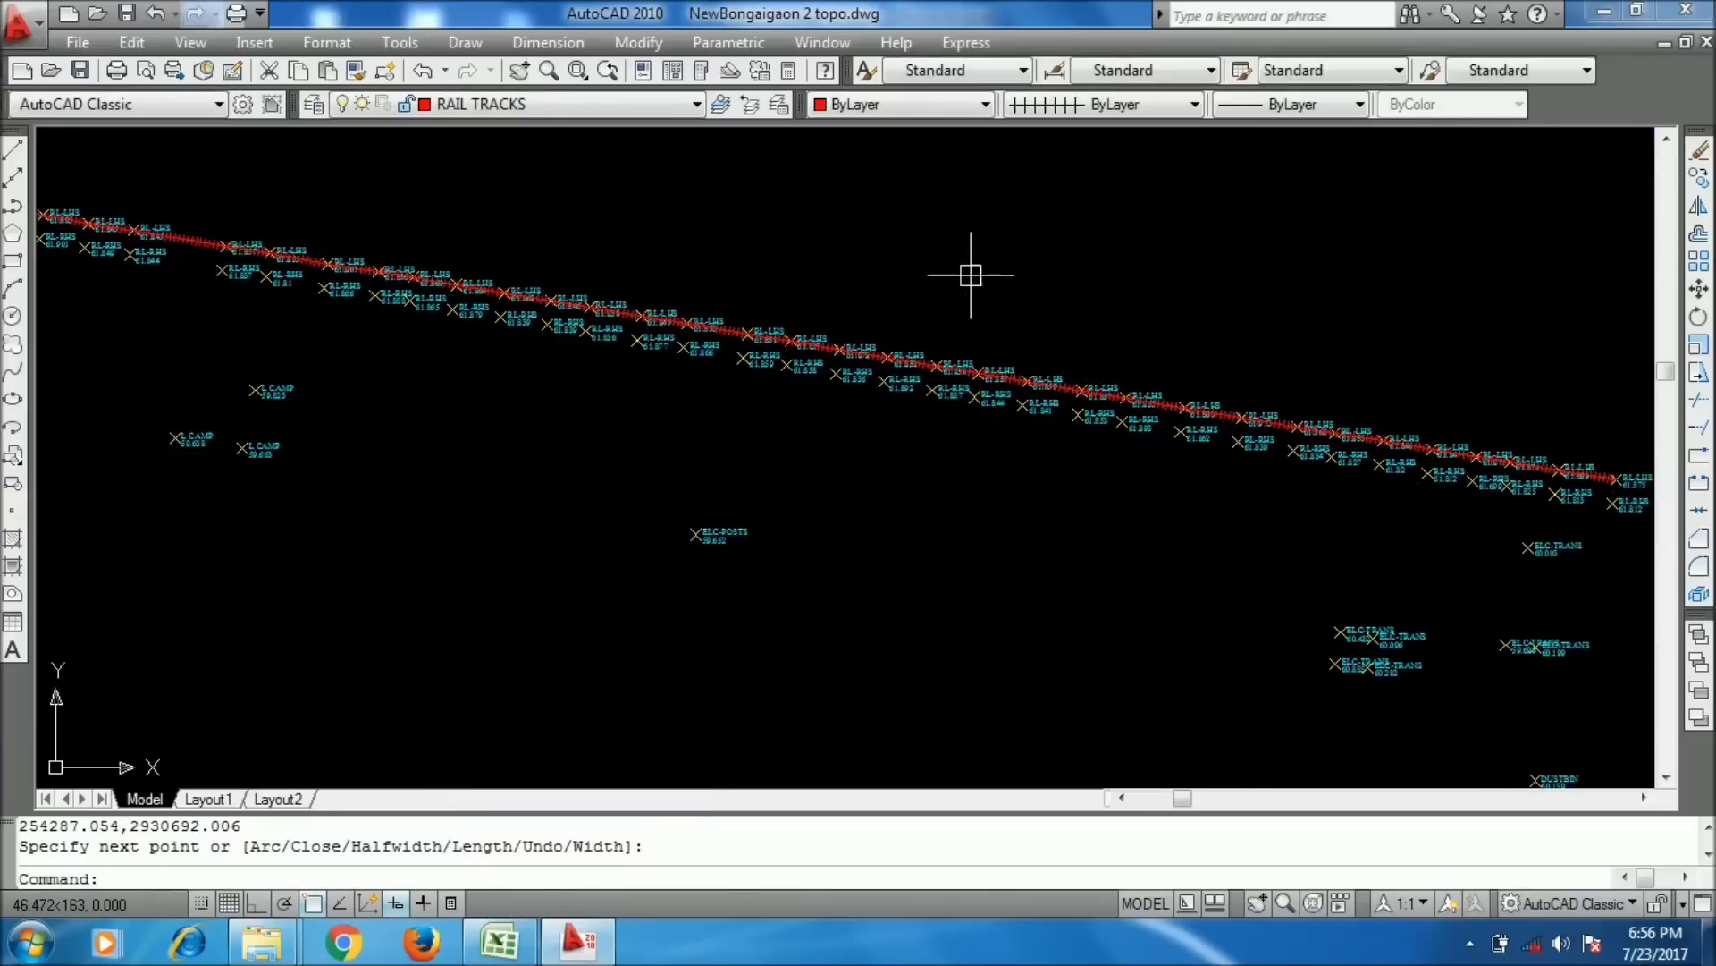
- Switch to Excel and copy the RL-RHS coordinates from F252:F285 in the Formation of (E,N) column
click(498, 942)
scroll(651, 517, down, 10)
click(632, 360)
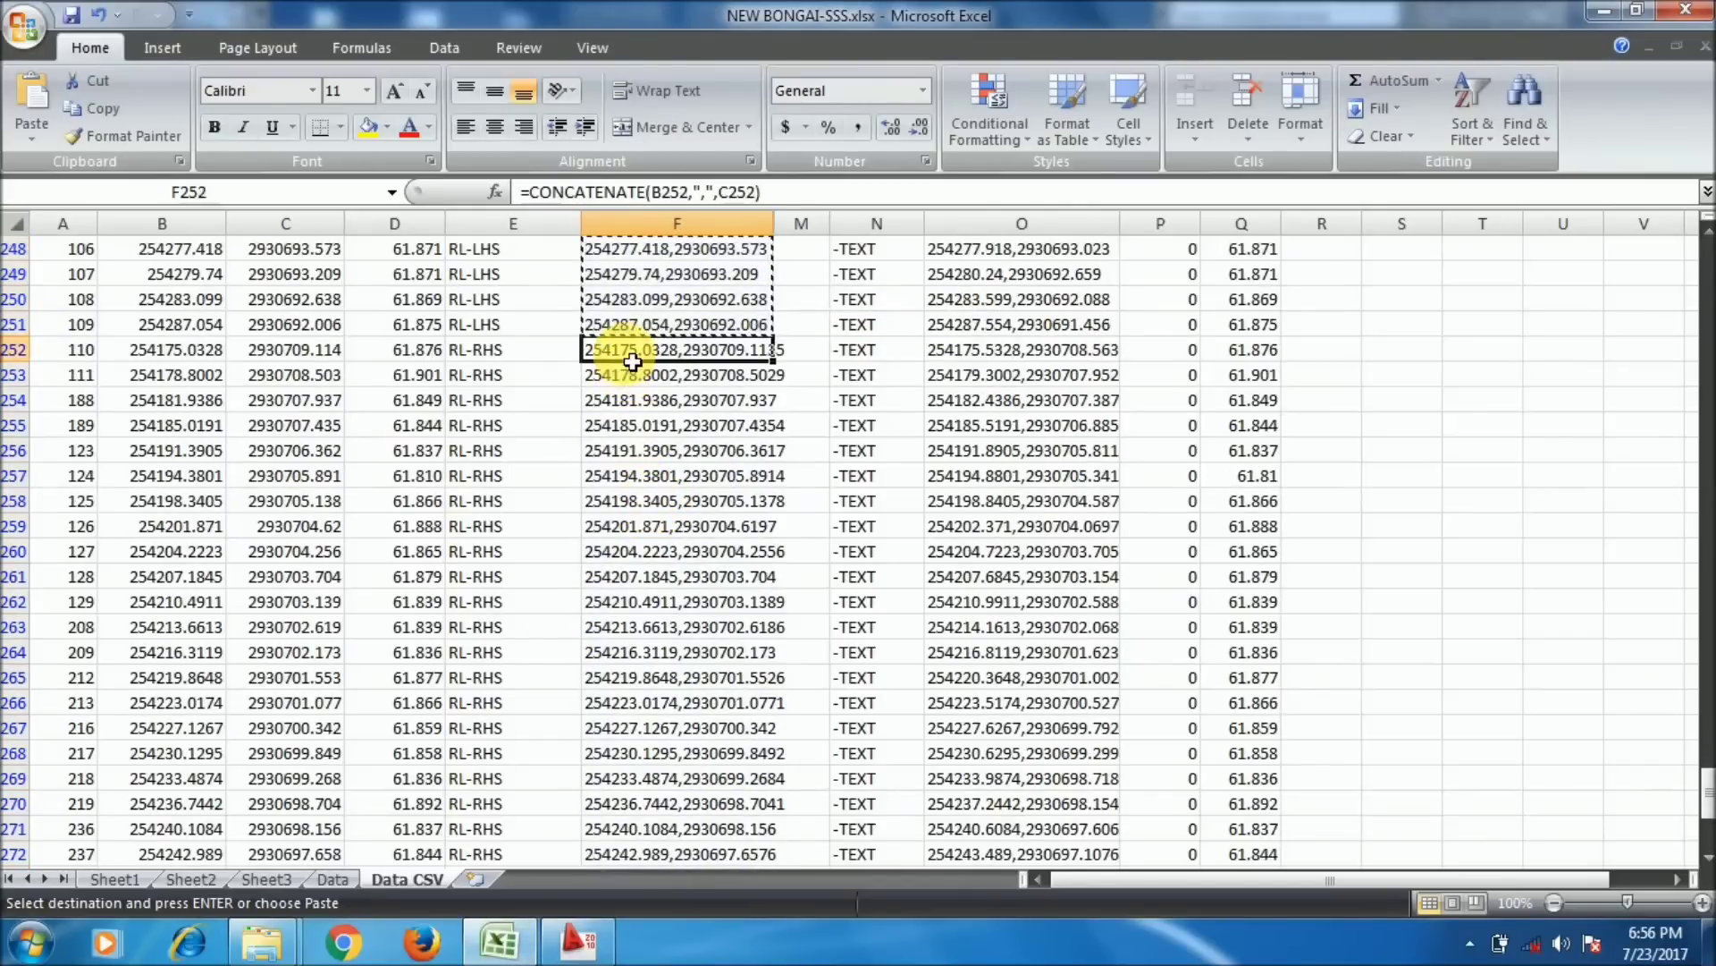
drag(632, 359, 632, 361)
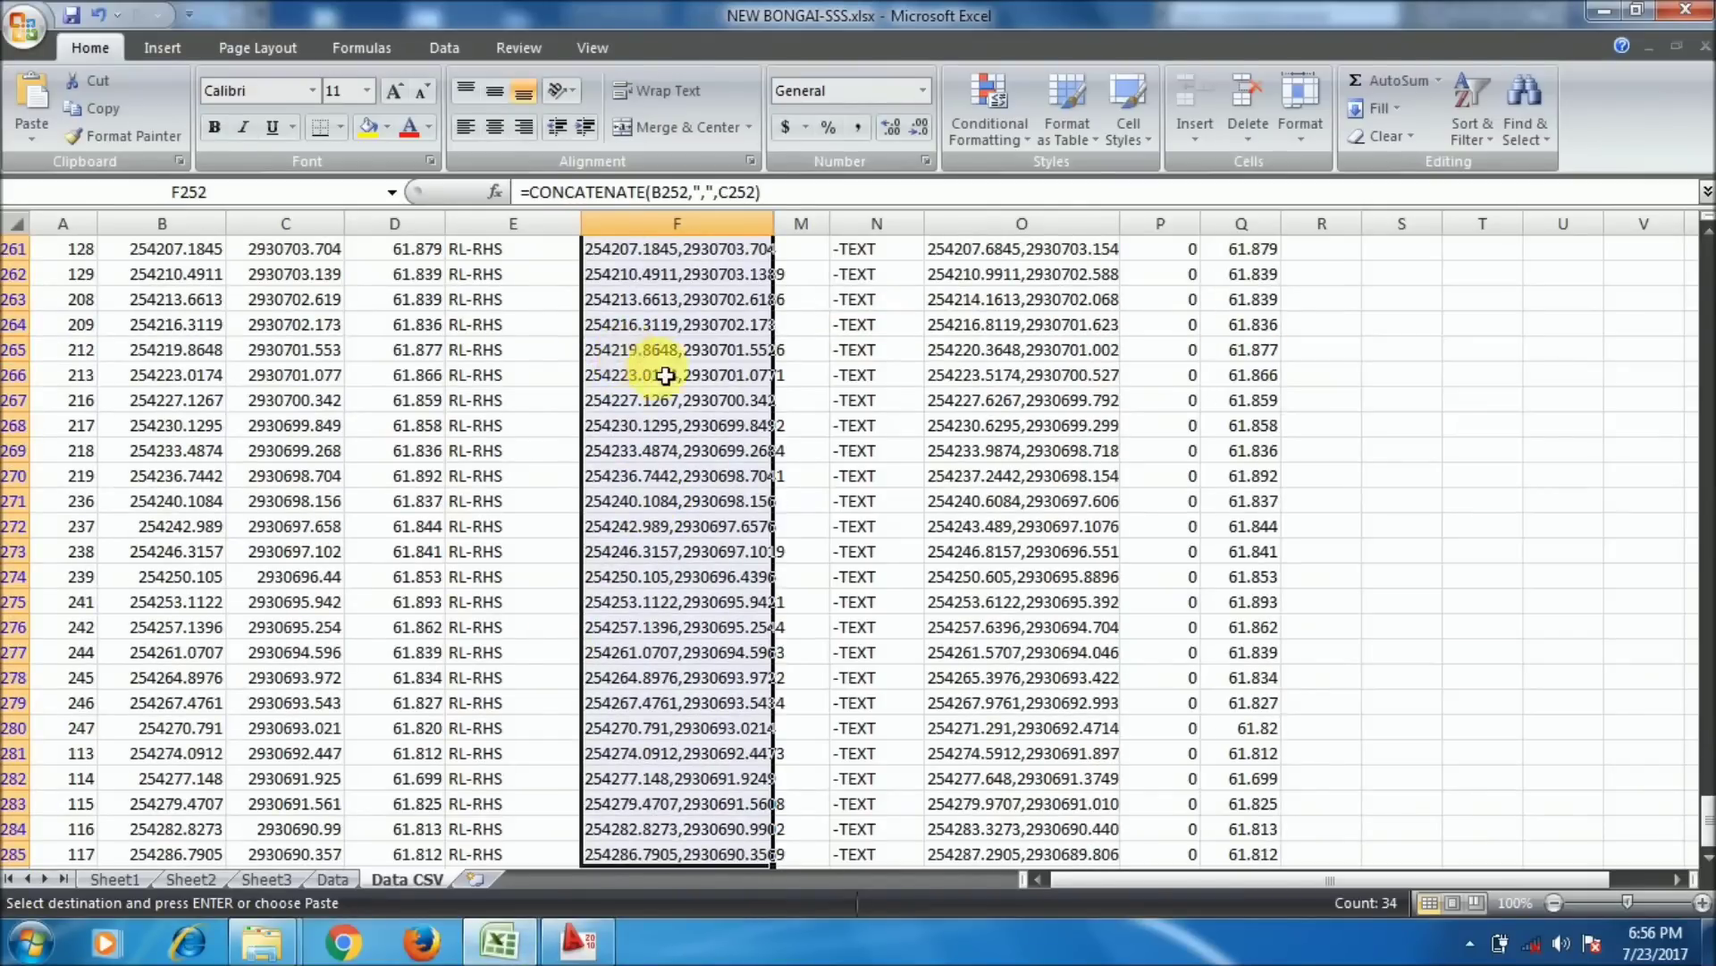
right_click(666, 376)
click(706, 411)
scroll(716, 402, up, 7)
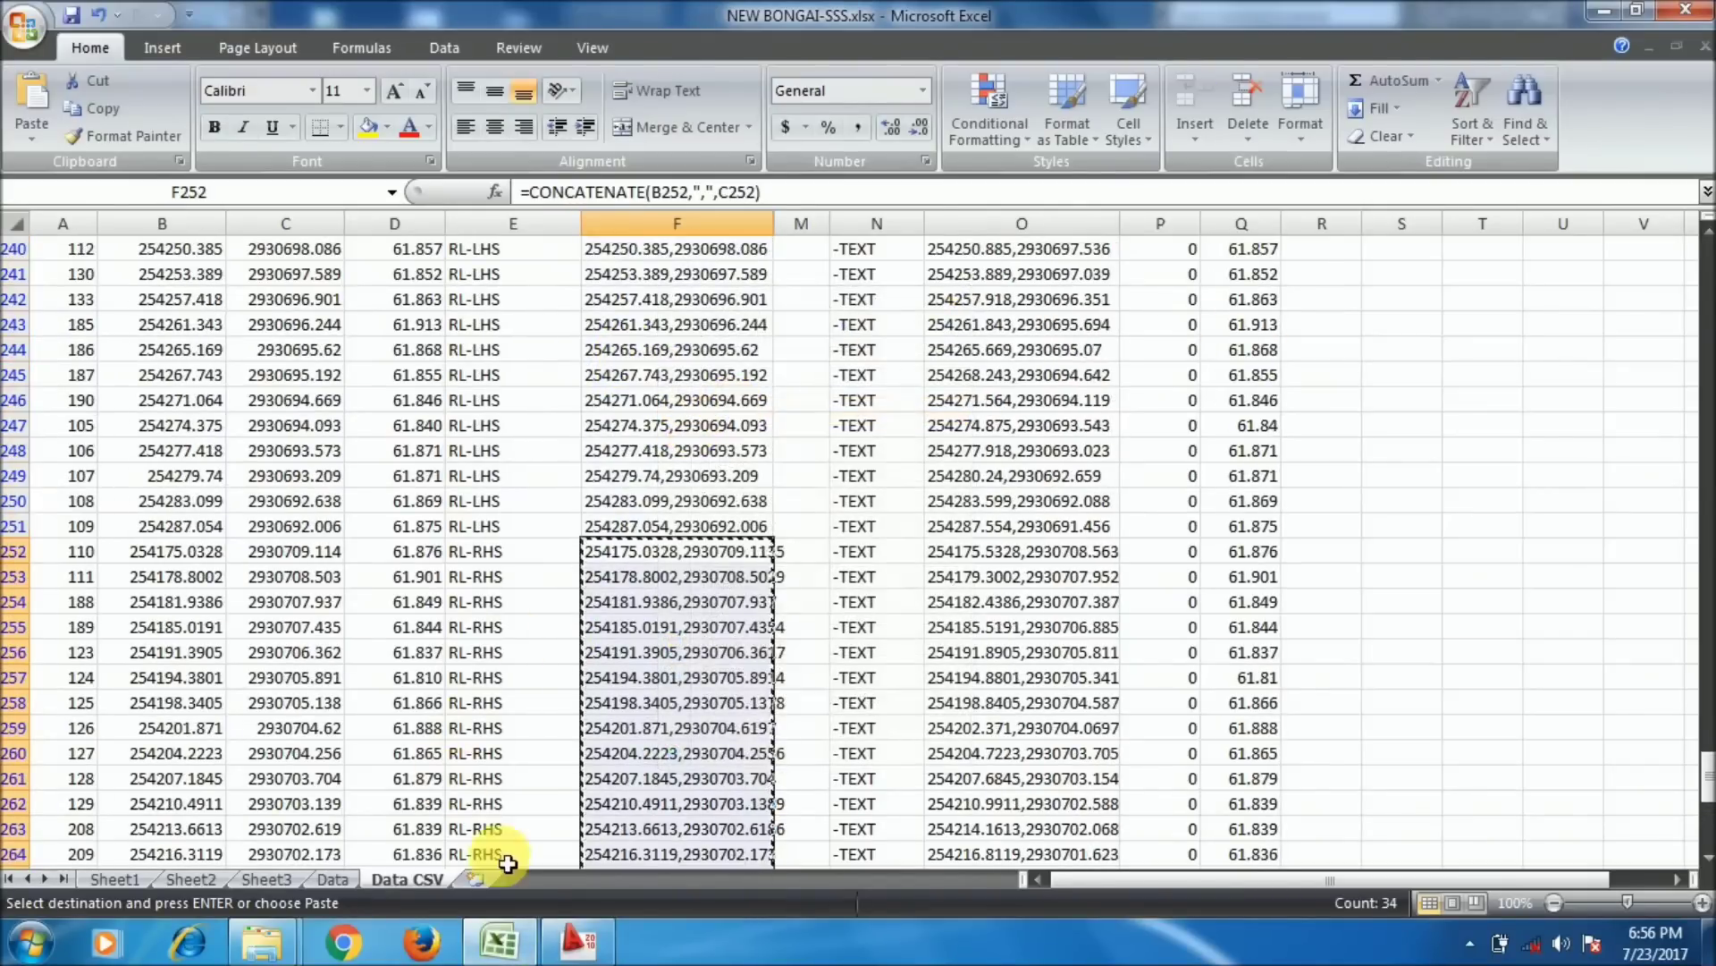
- Switch to AutoCAD, draw the RL-RHS rail line as a polyline through the copied coordinates, and check both rail lines
click(576, 941)
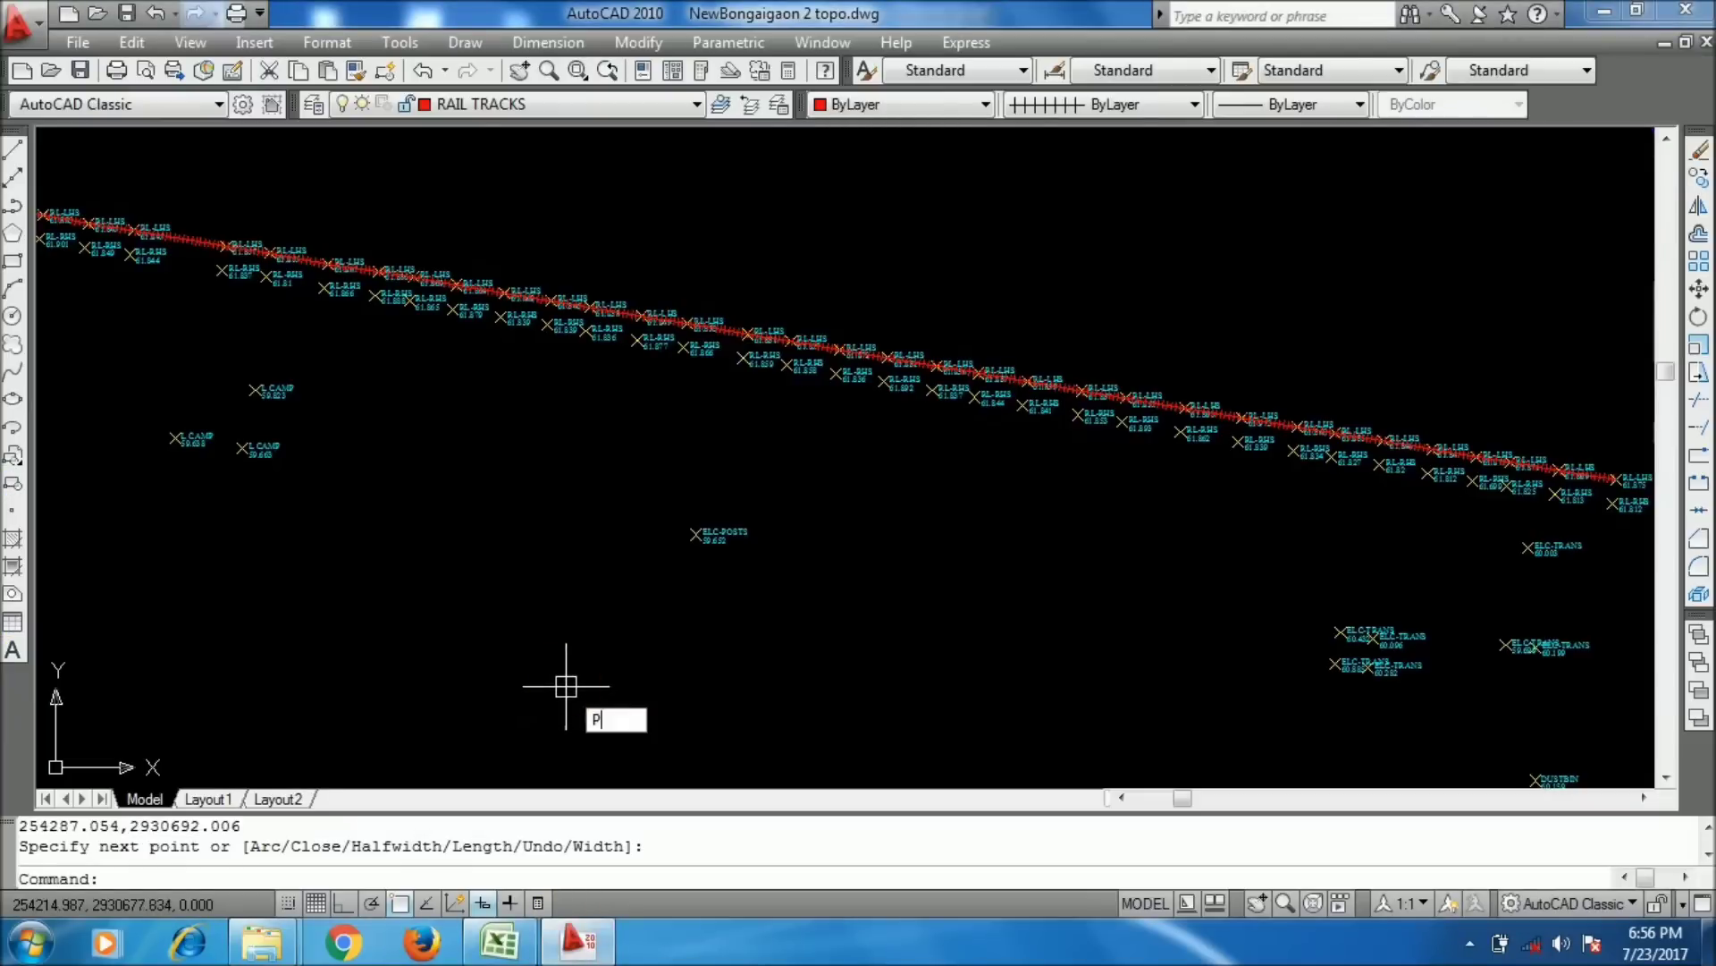
text(PL)
key(Return)
right_click(394, 854)
click(464, 765)
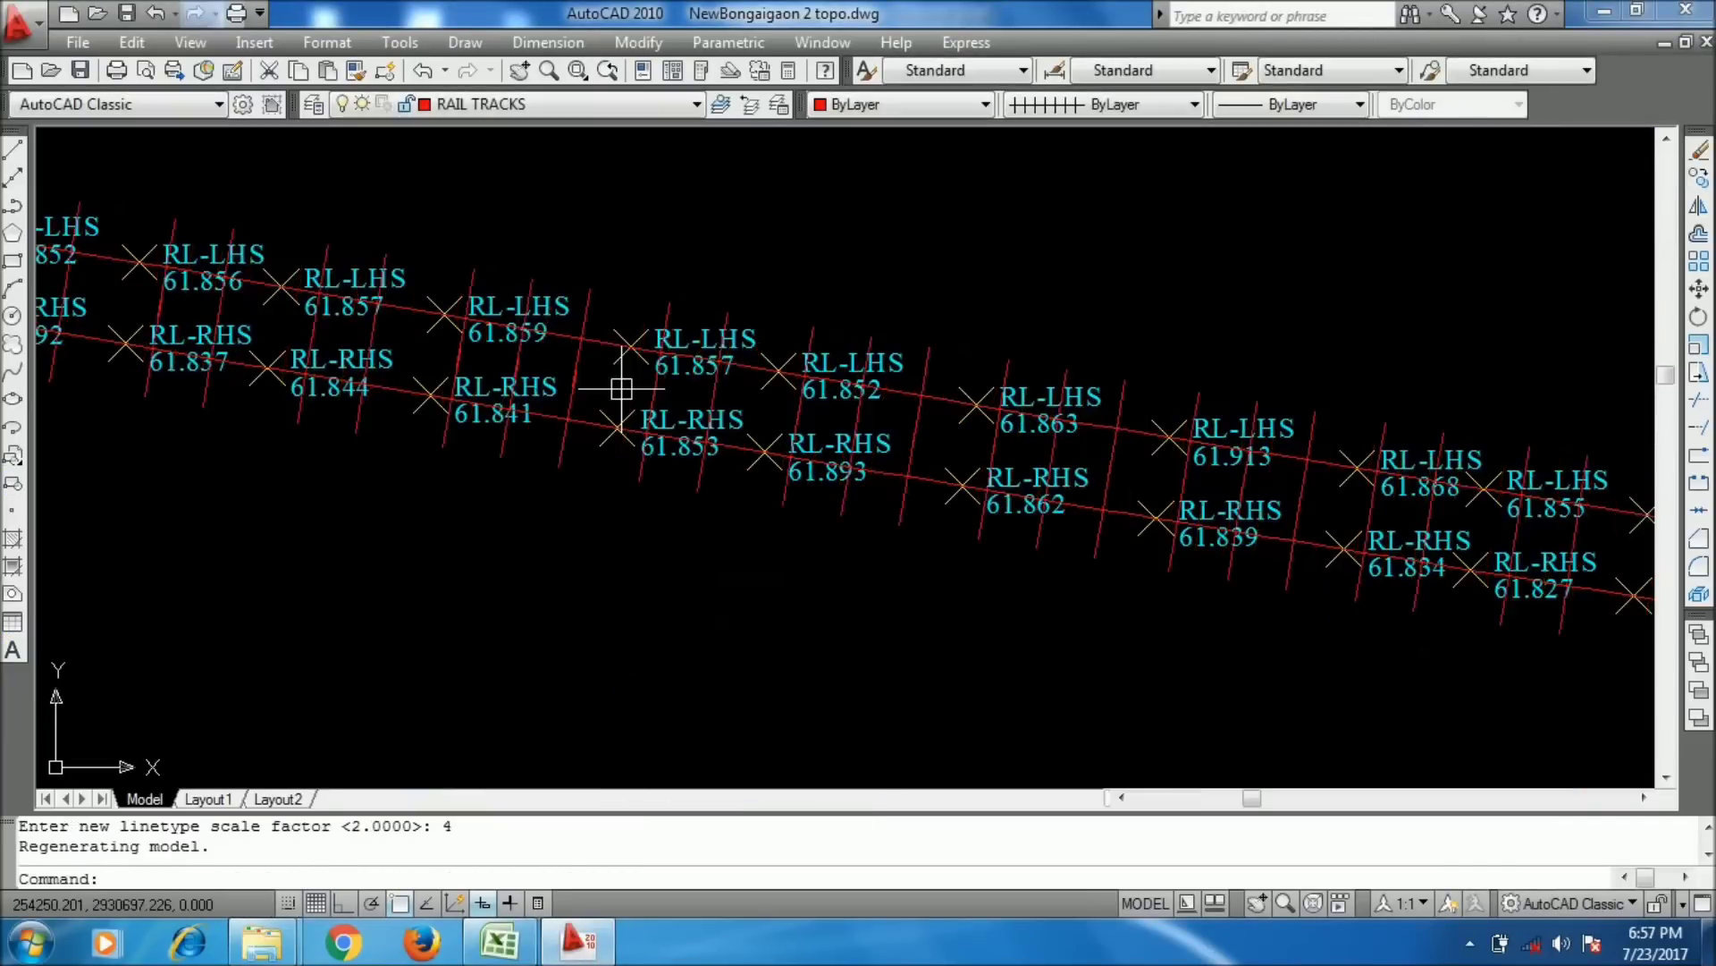
scroll(624, 386, down, 4)
scroll(910, 484, up, 3)
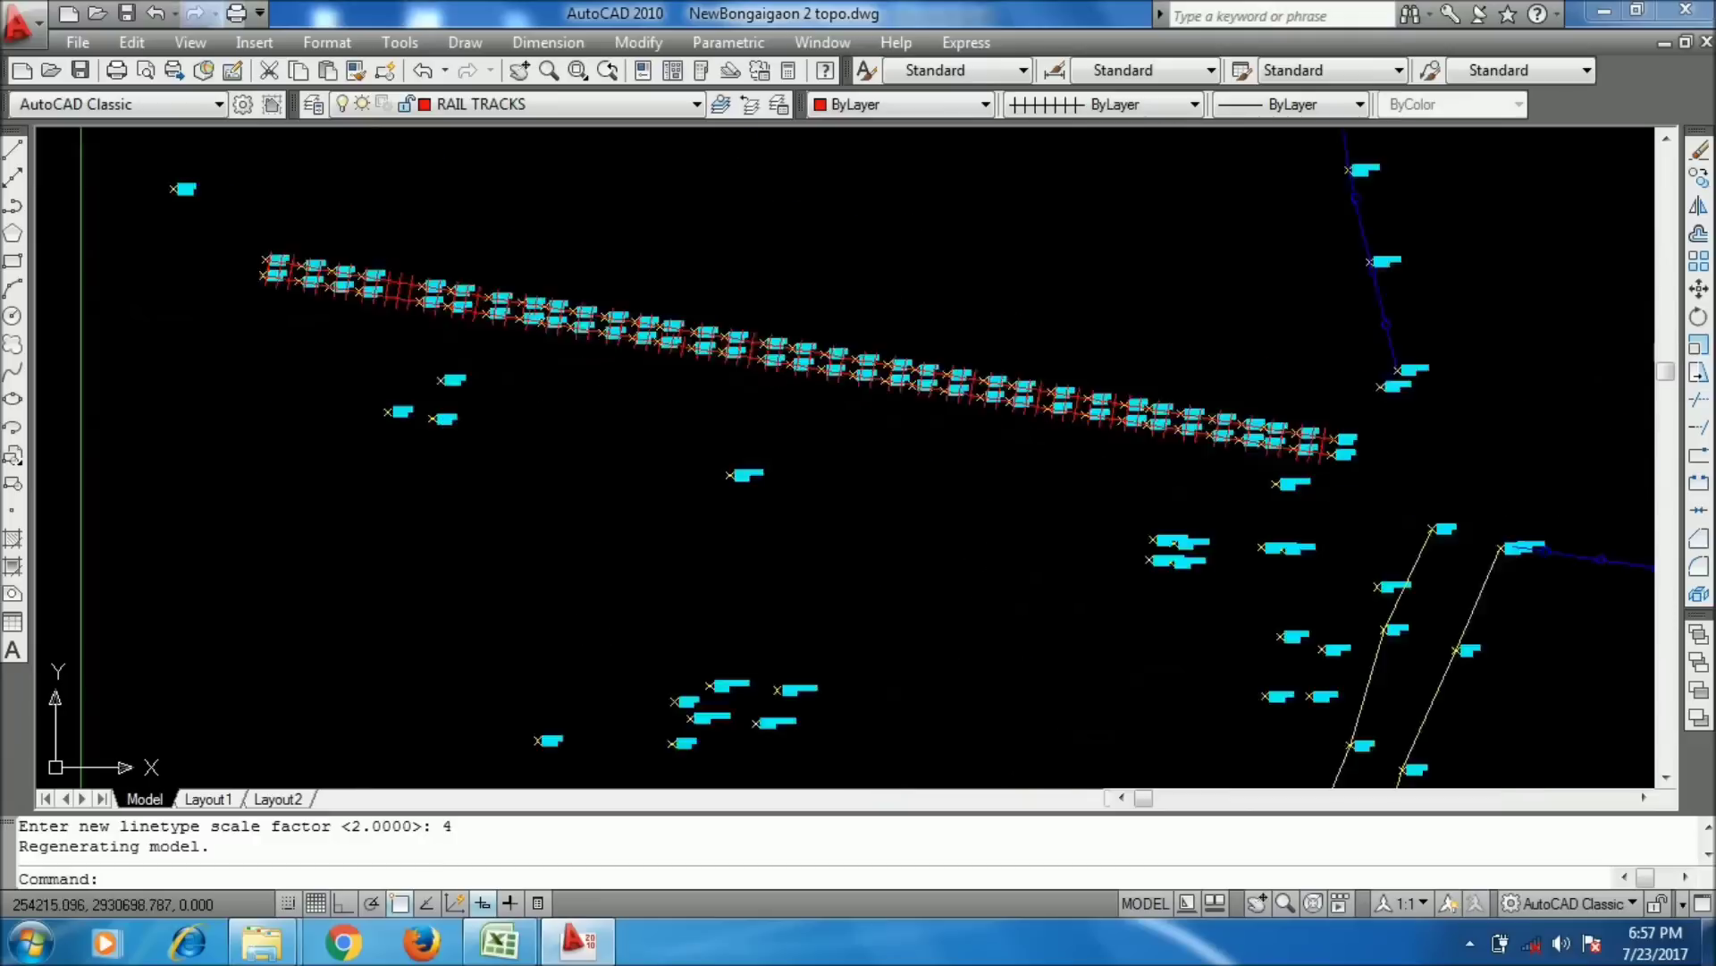
- Create a new layer named Features for the surveyed objects such as the dustbins and cement slabs
scroll(816, 379, down, 3)
scroll(1226, 519, up, 5)
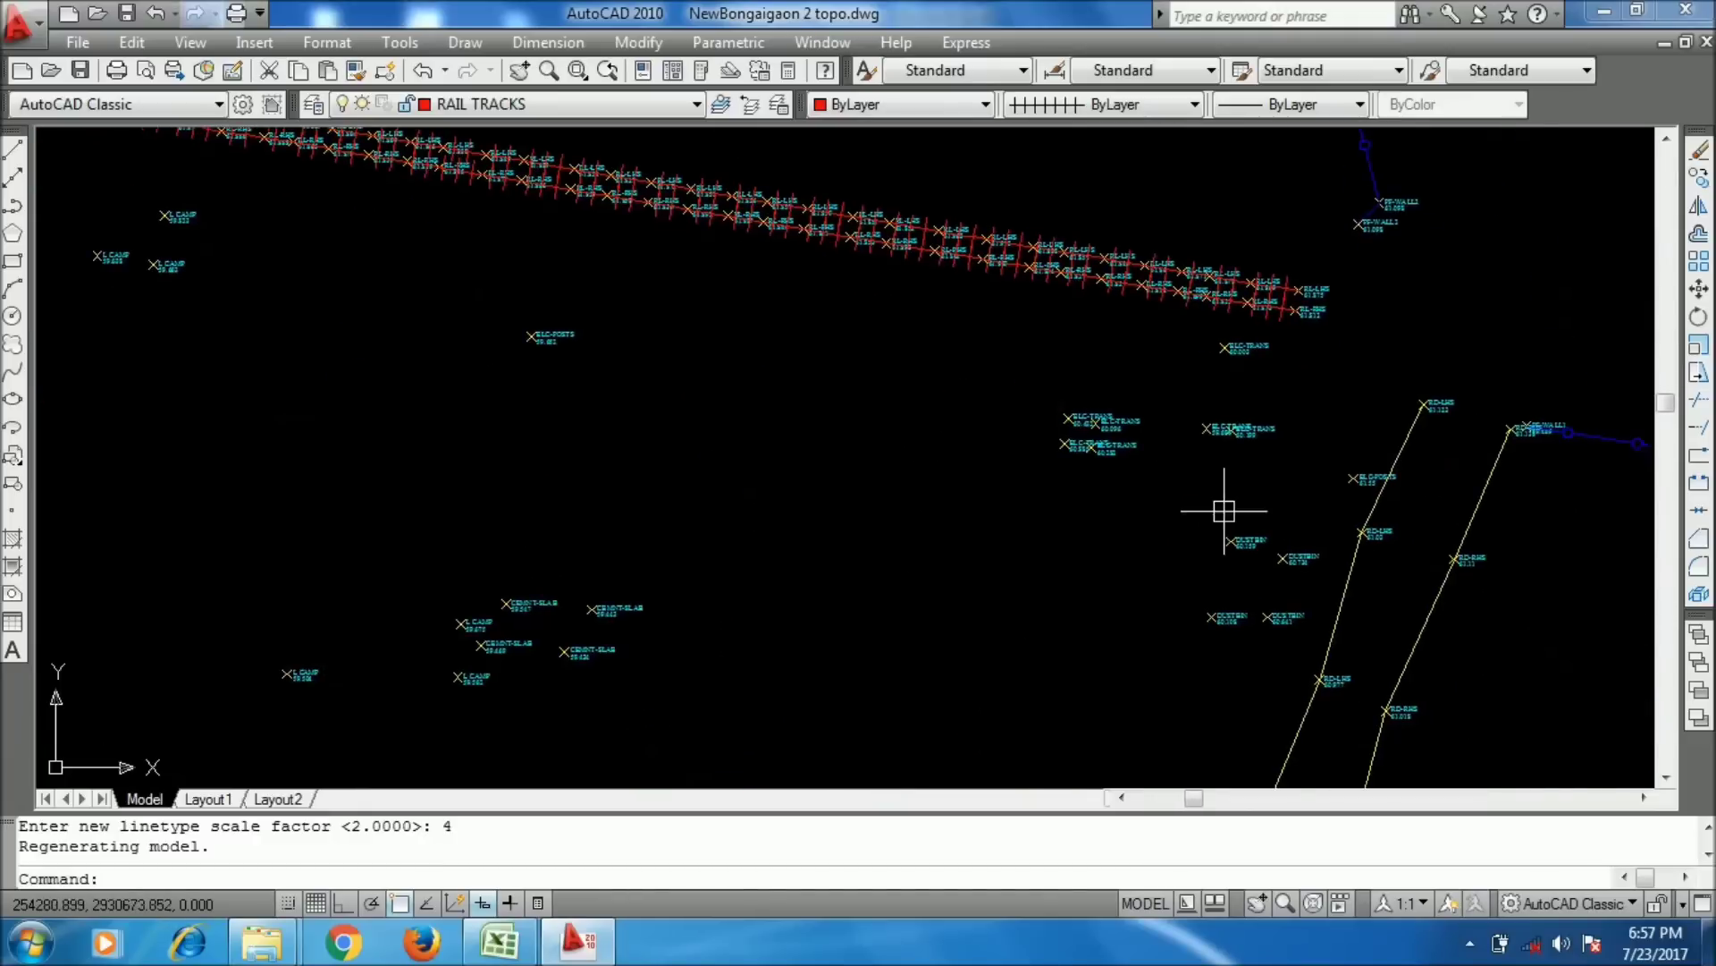
scroll(1219, 567, up, 2)
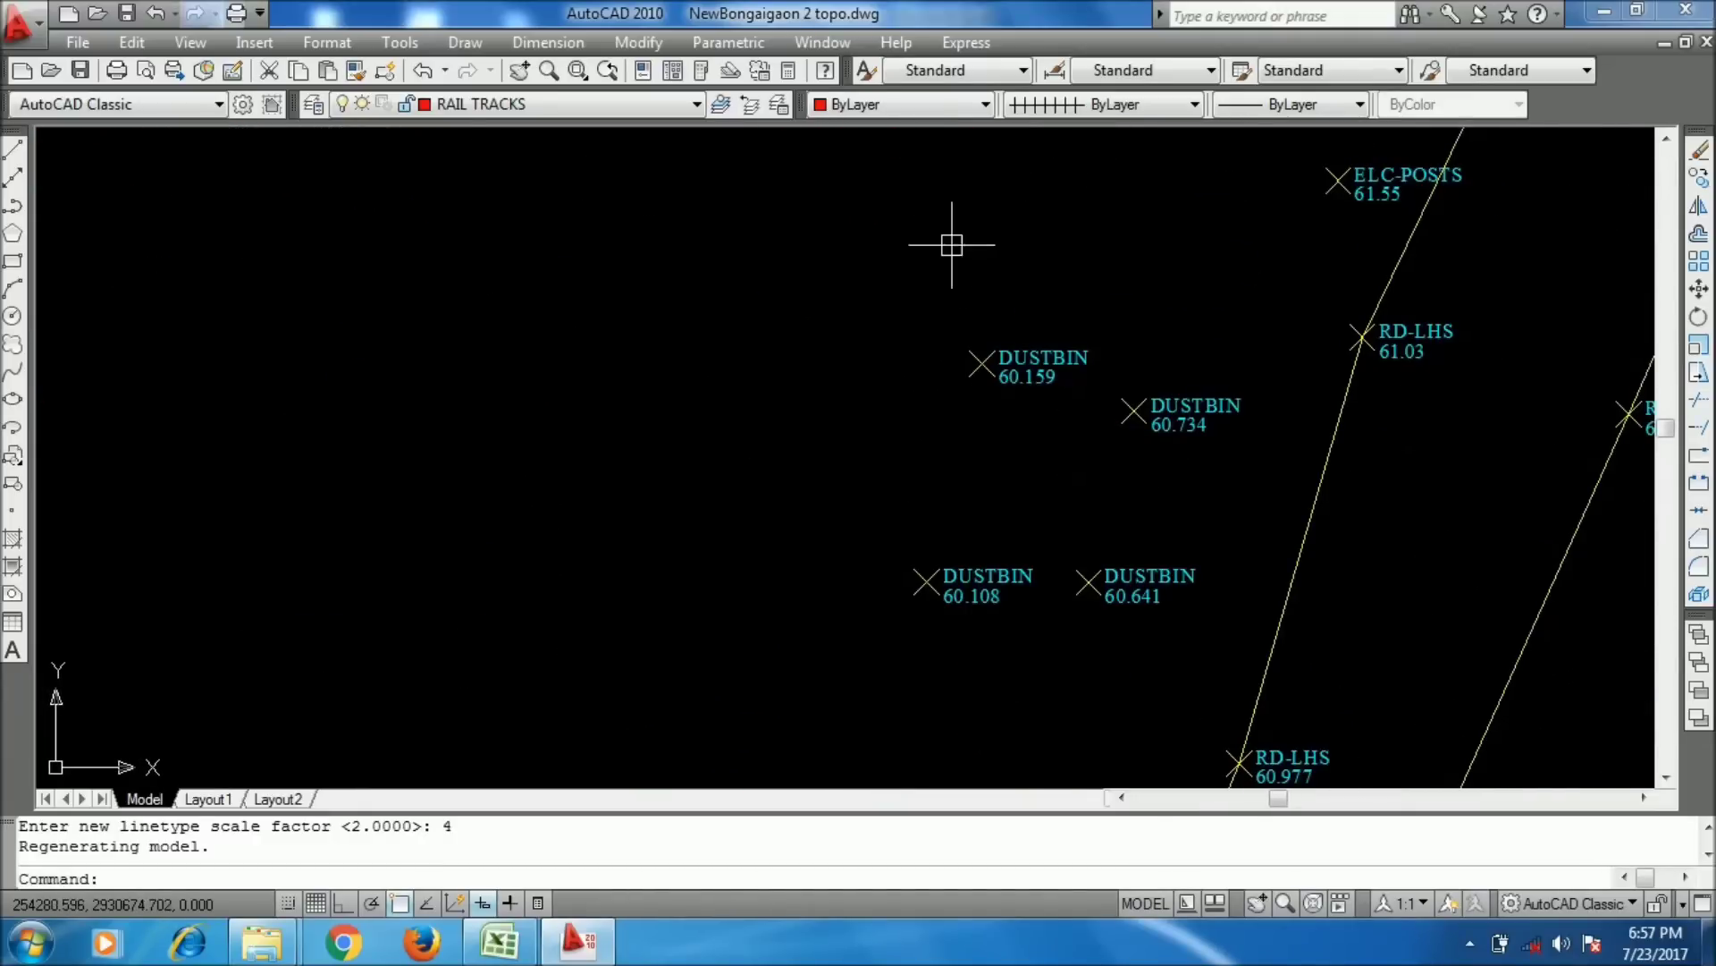
scroll(874, 495, down, 3)
scroll(659, 509, up, 3)
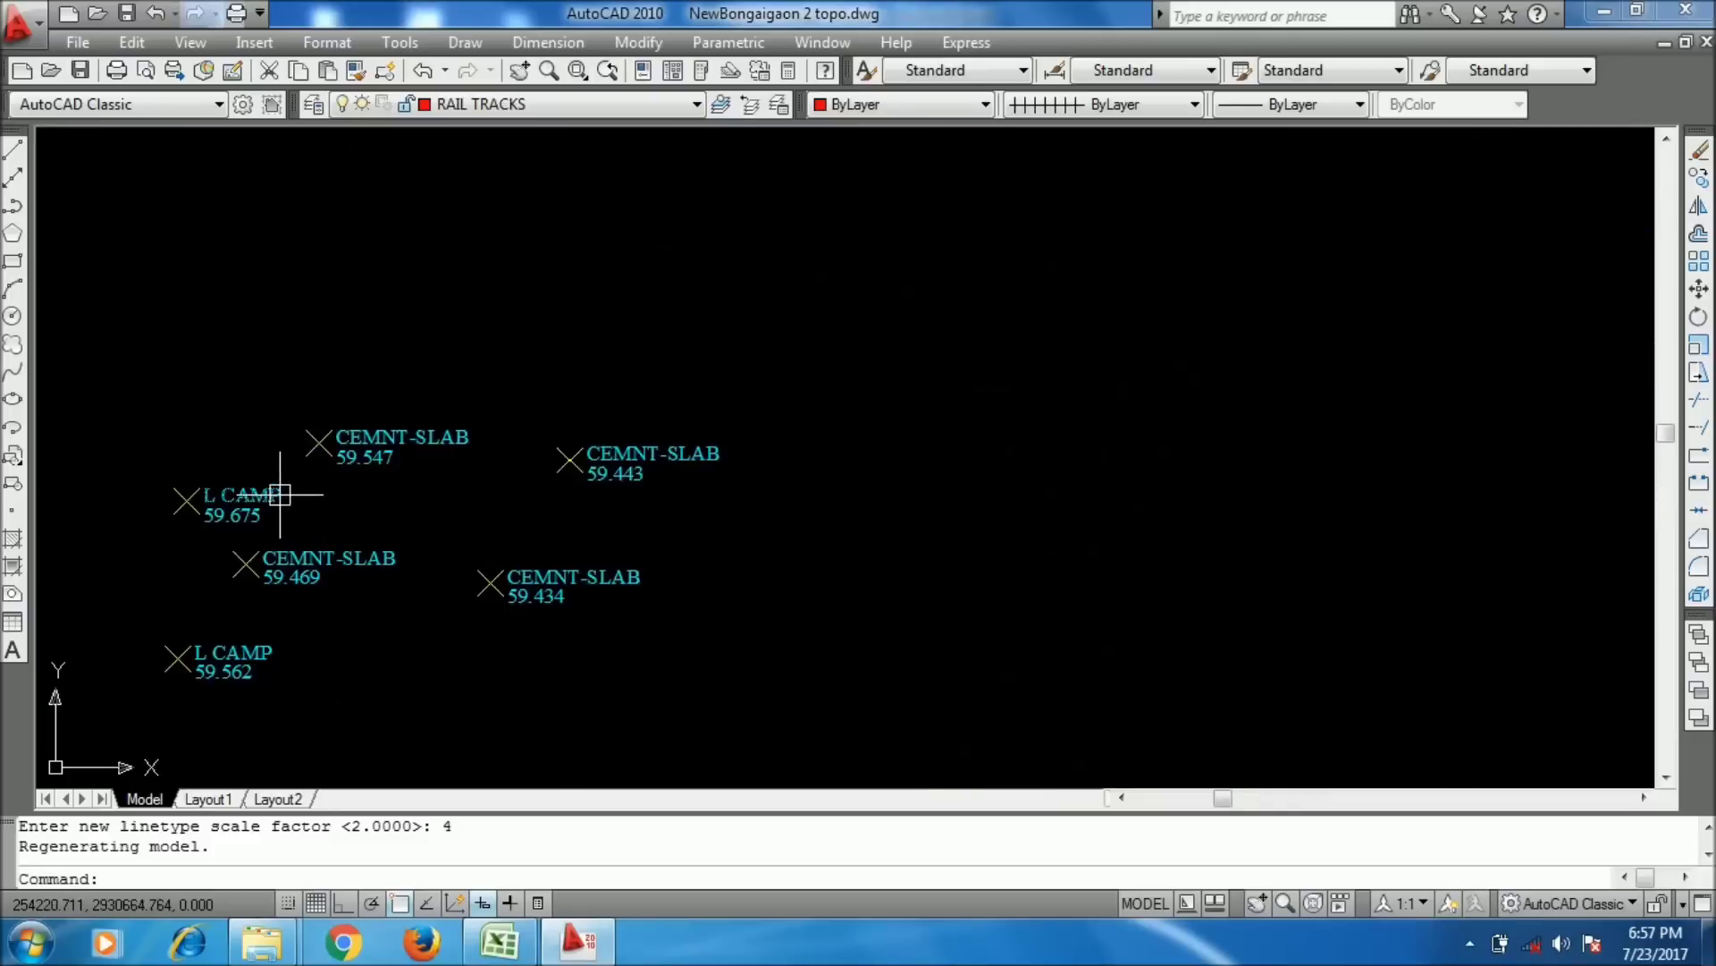
scroll(280, 495, up, 3)
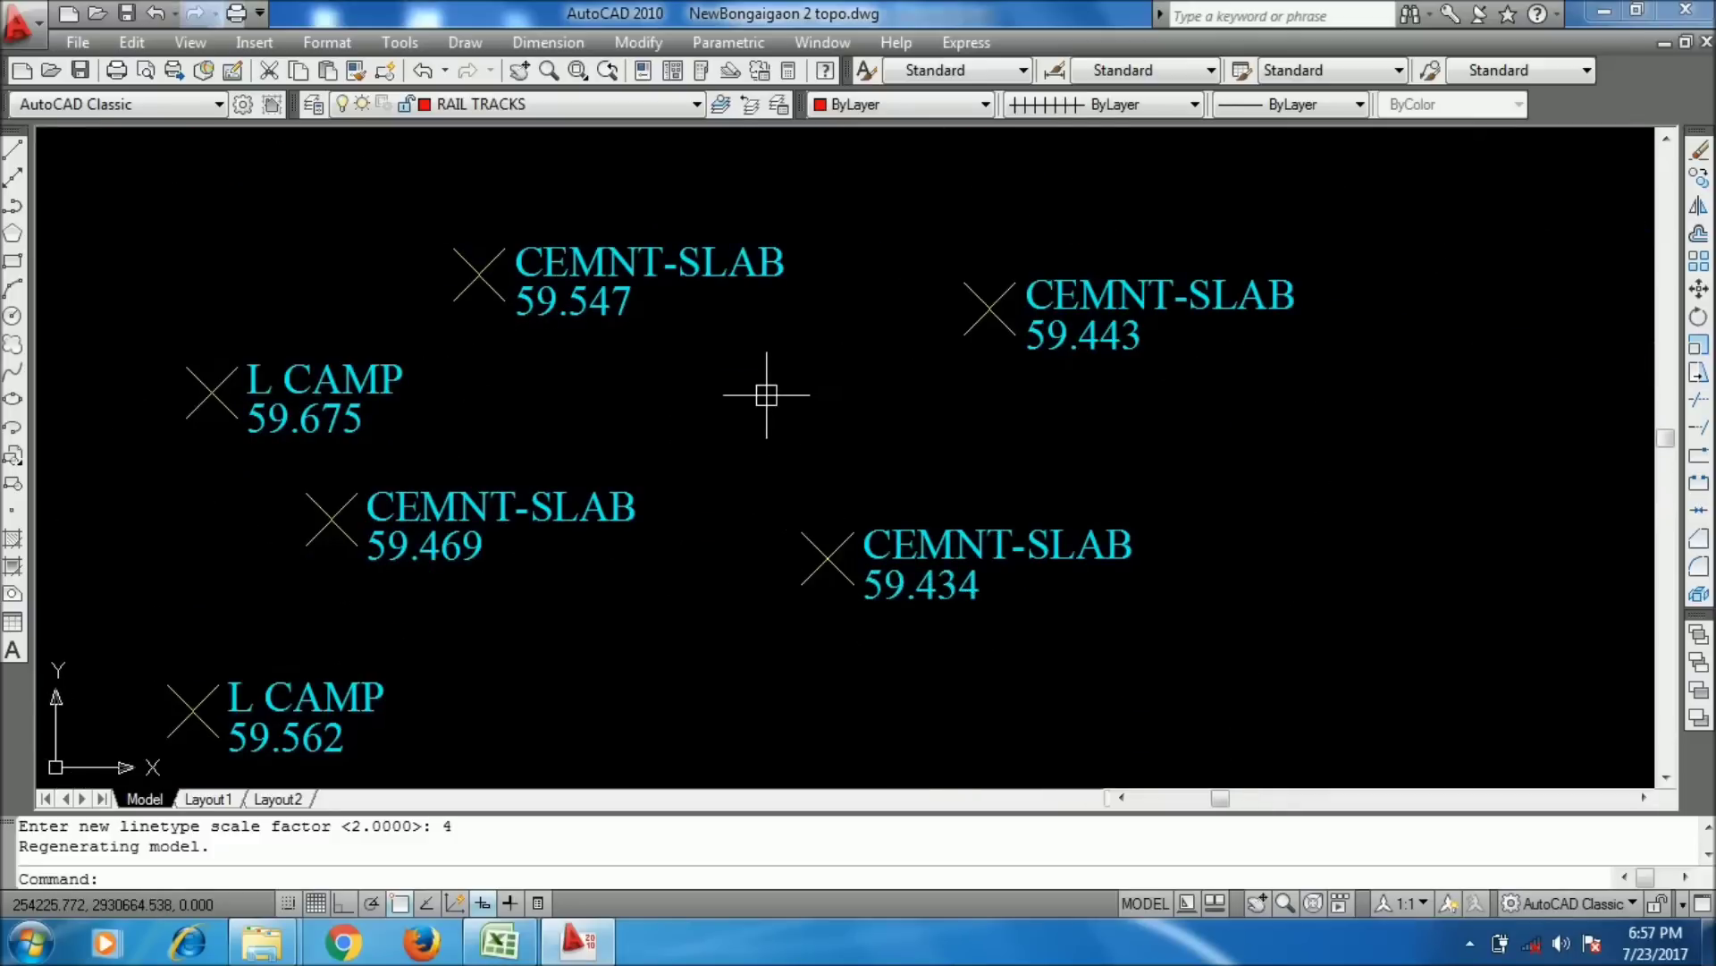
text(la)
key(Return)
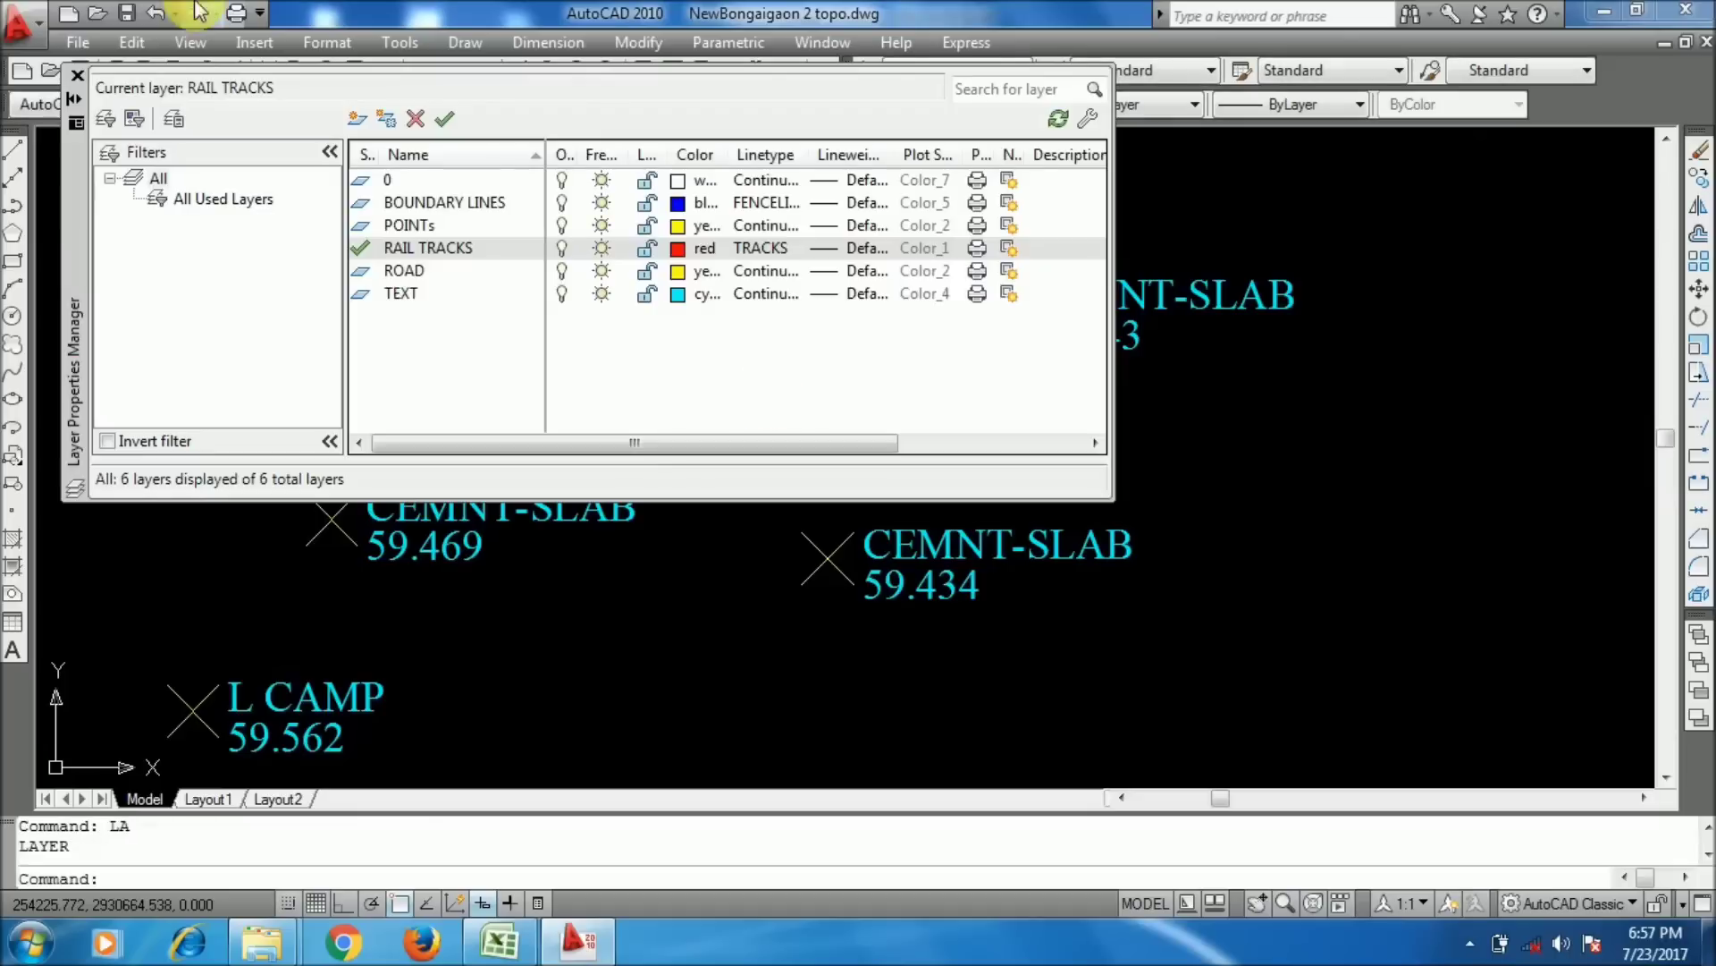
click(356, 121)
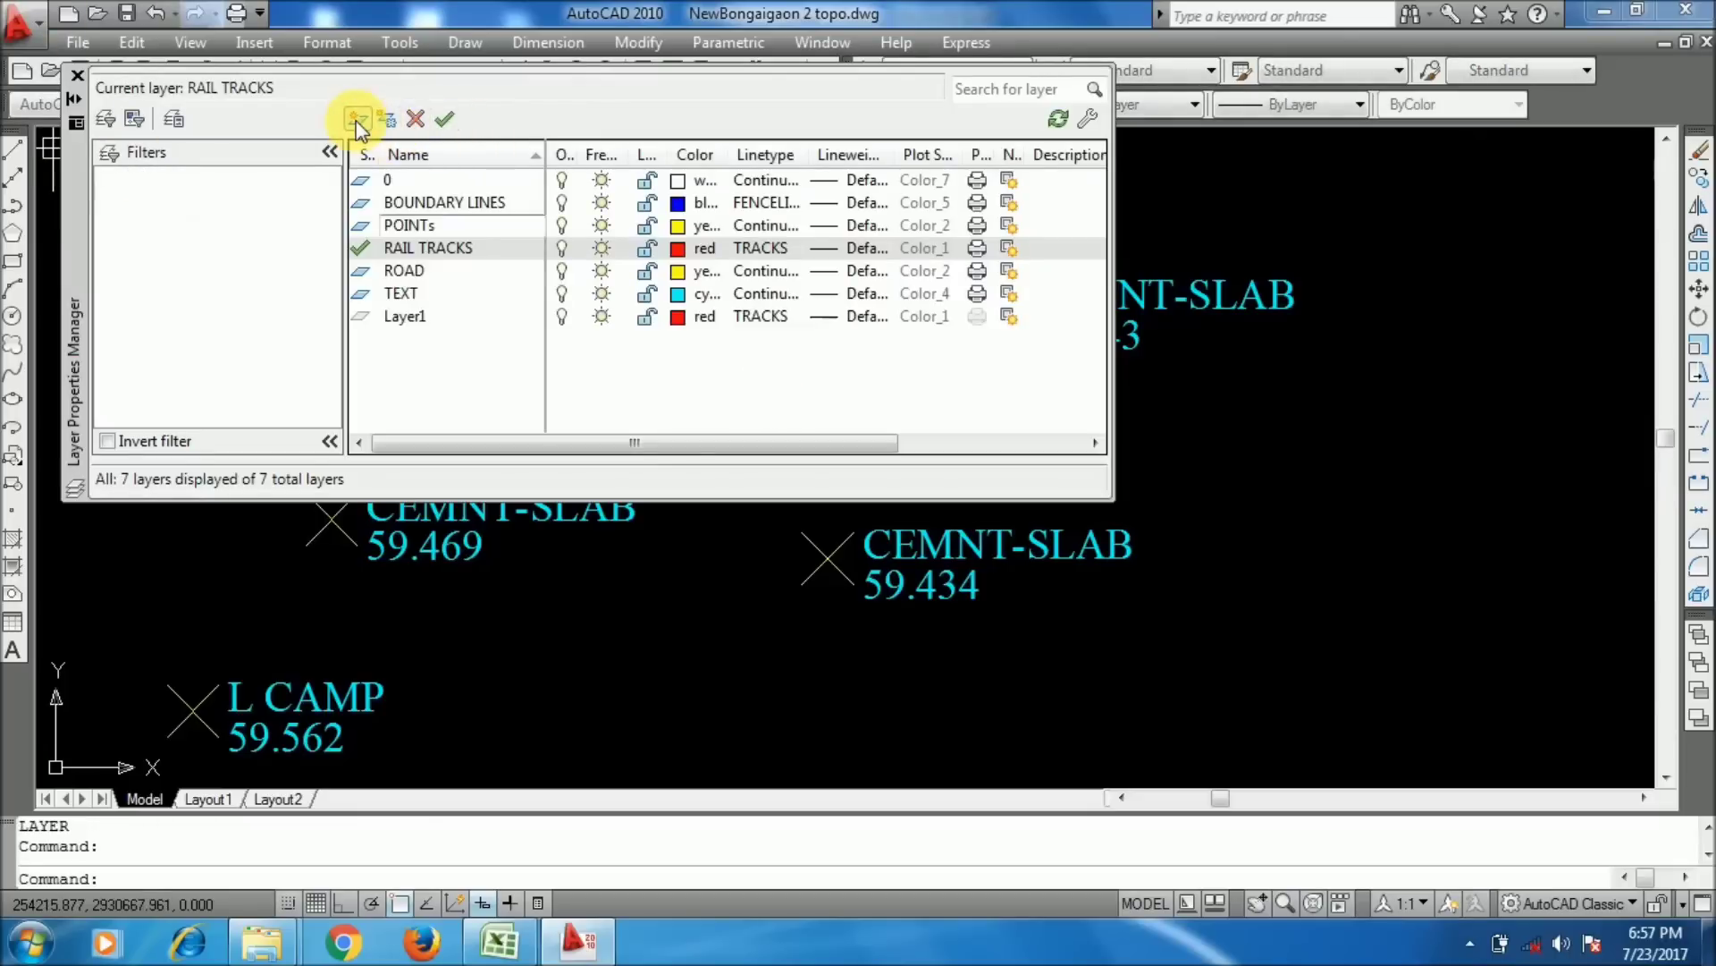
text(Features)
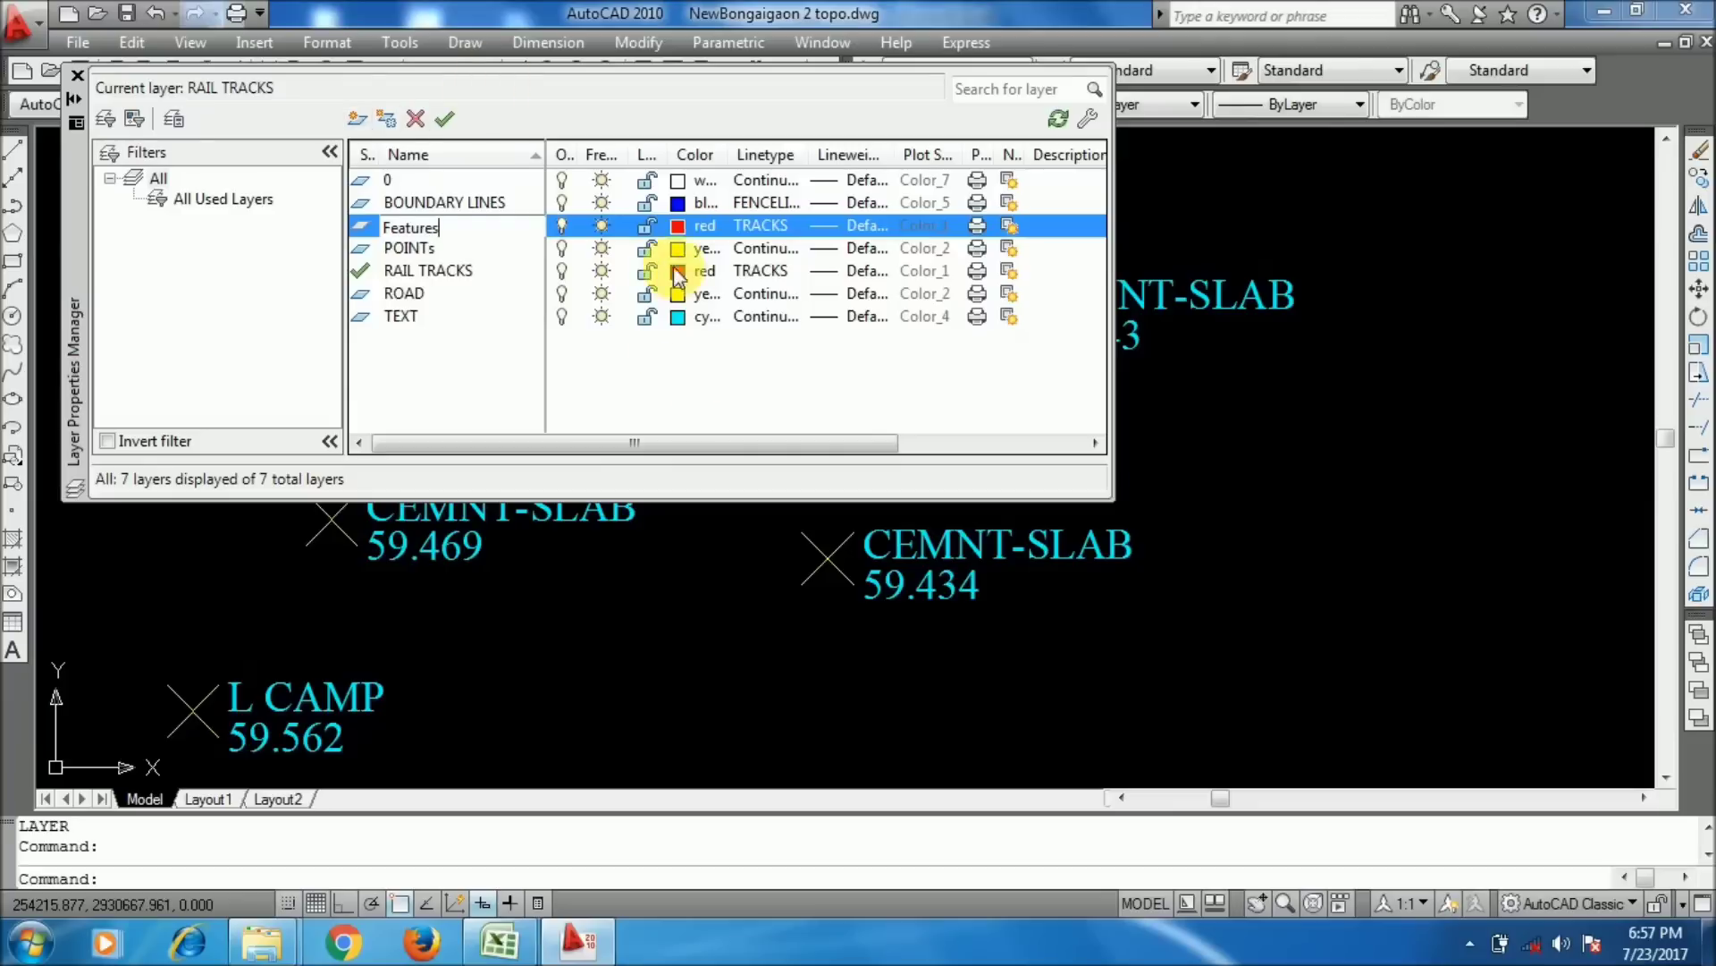
- Set the Features layer's color to green and its linetype to Continuous
click(675, 235)
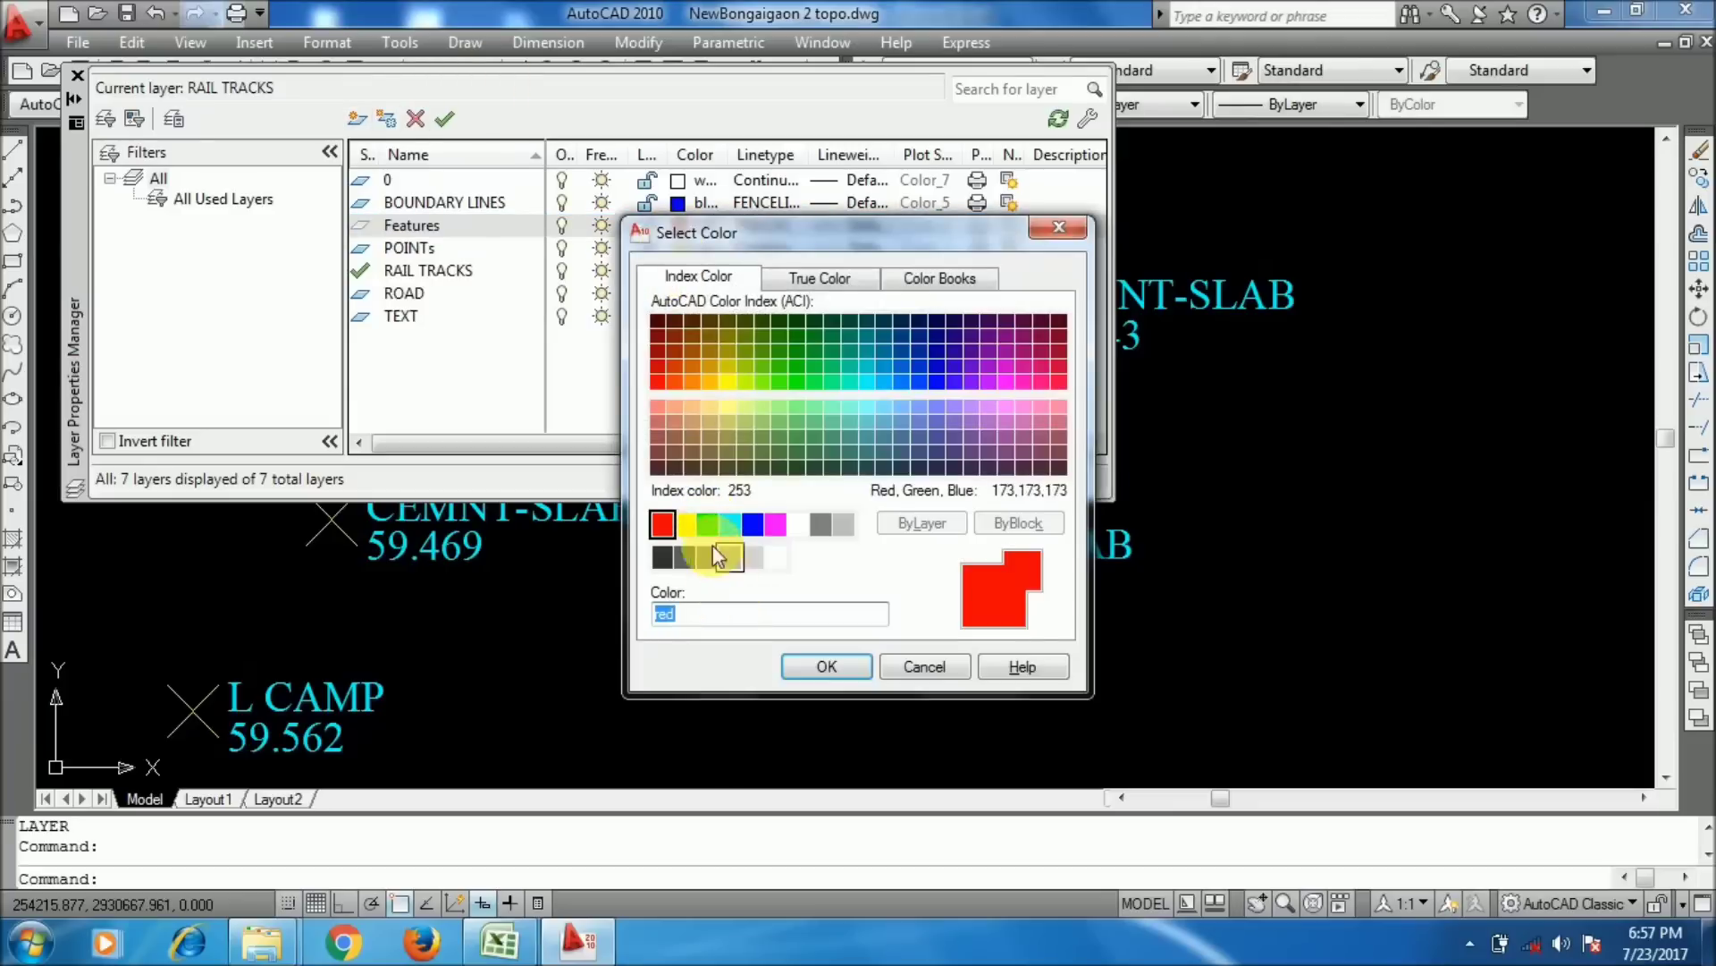
click(708, 524)
click(827, 667)
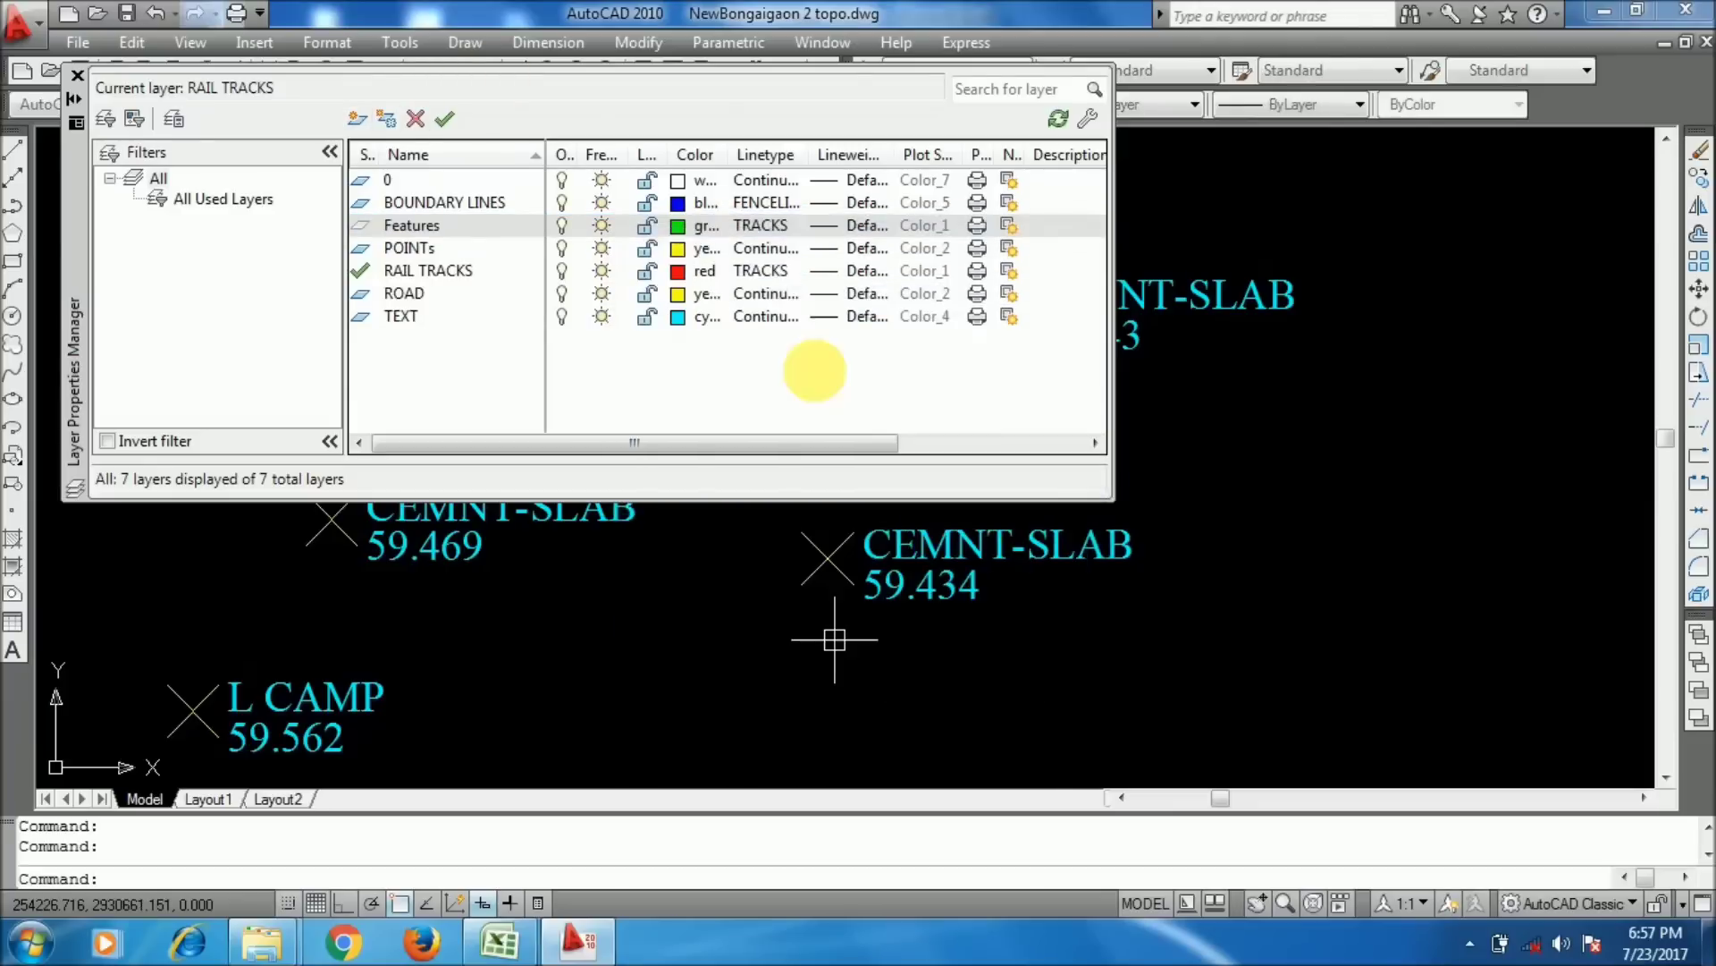
click(791, 226)
click(824, 400)
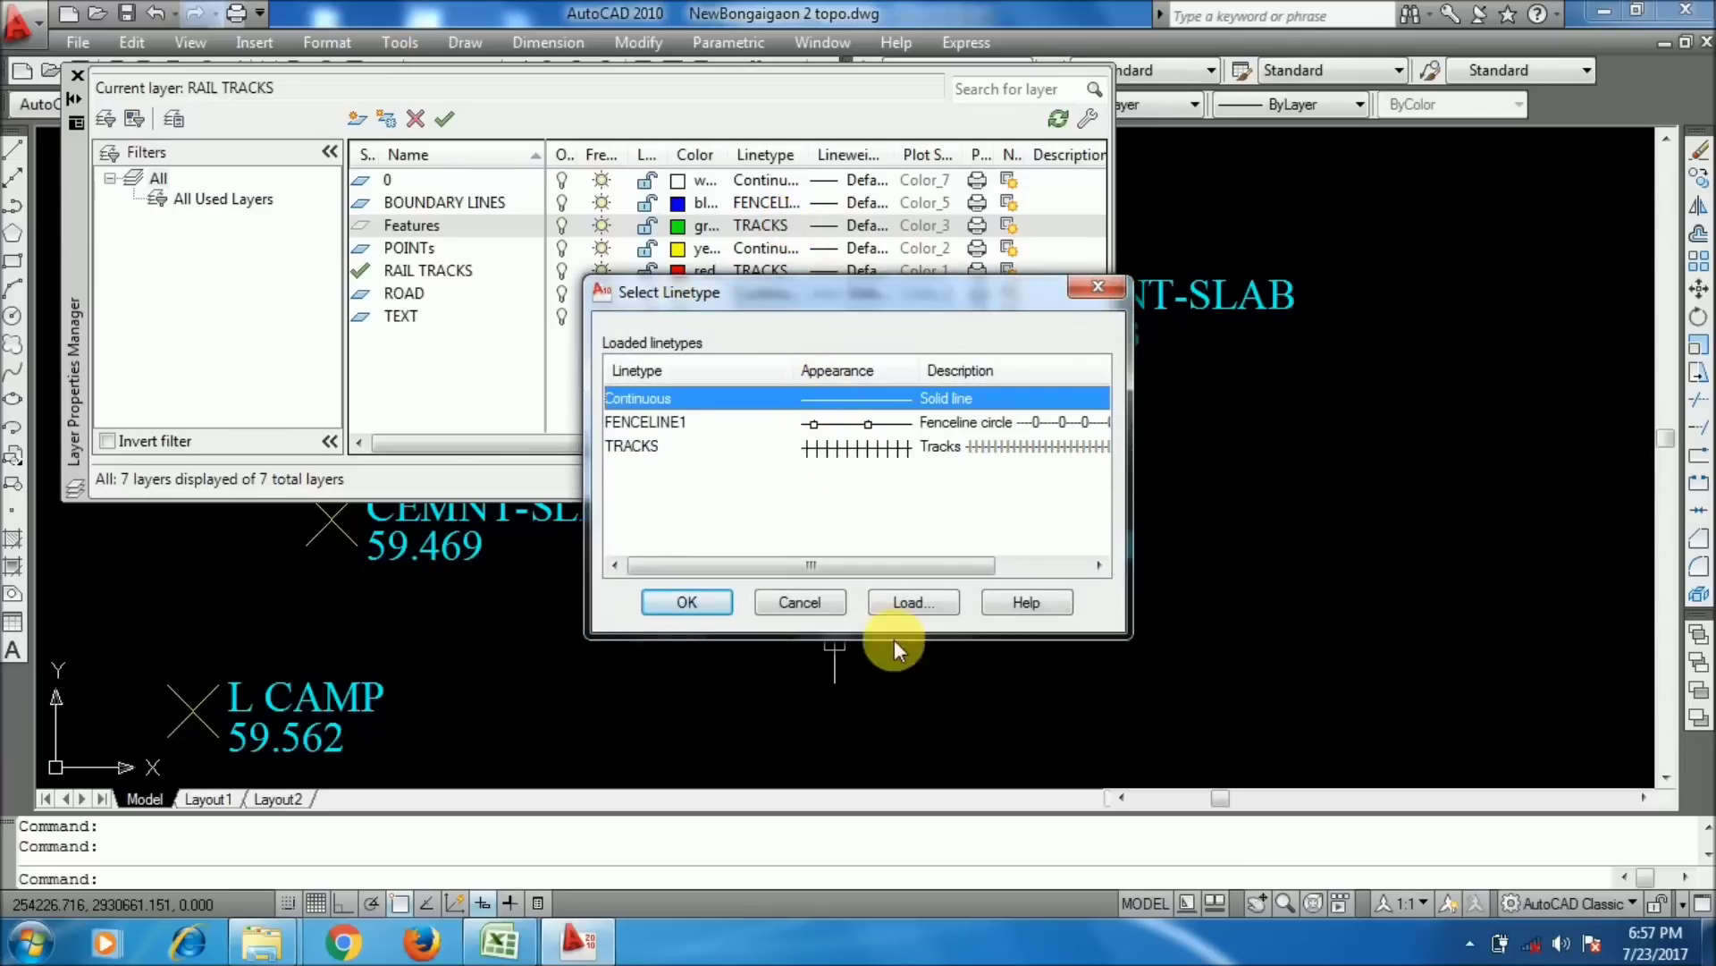
click(711, 600)
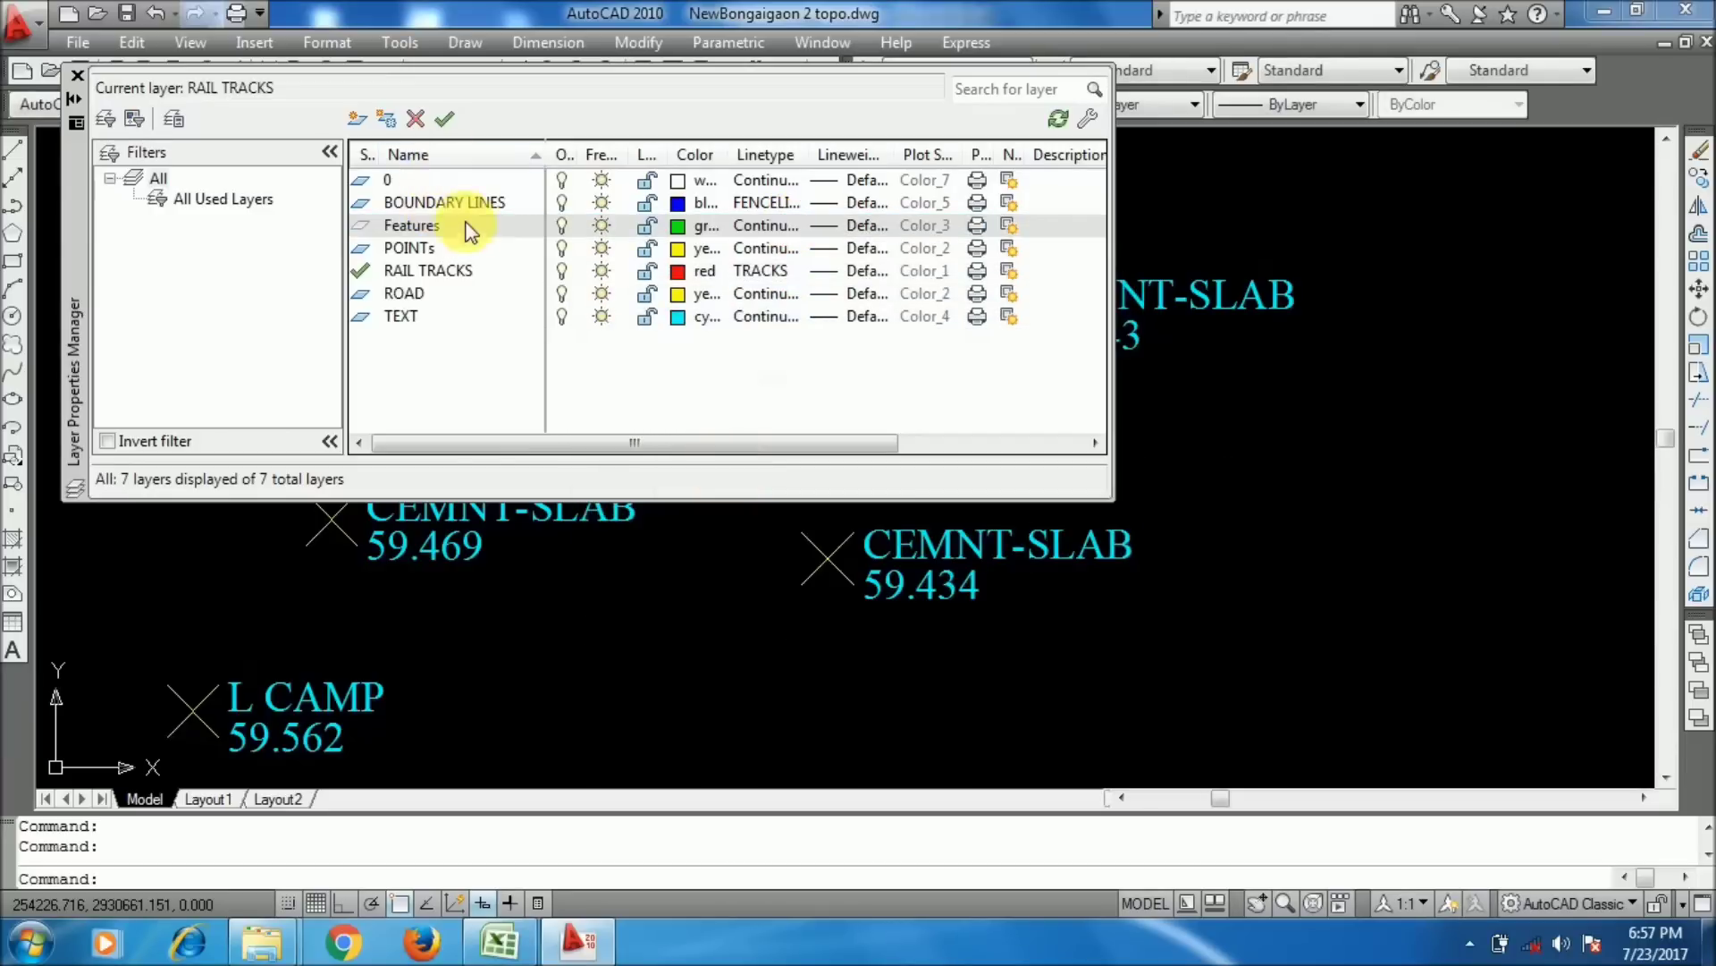
- Make Features the current layer and close the layer manager
click(469, 207)
click(466, 225)
click(444, 119)
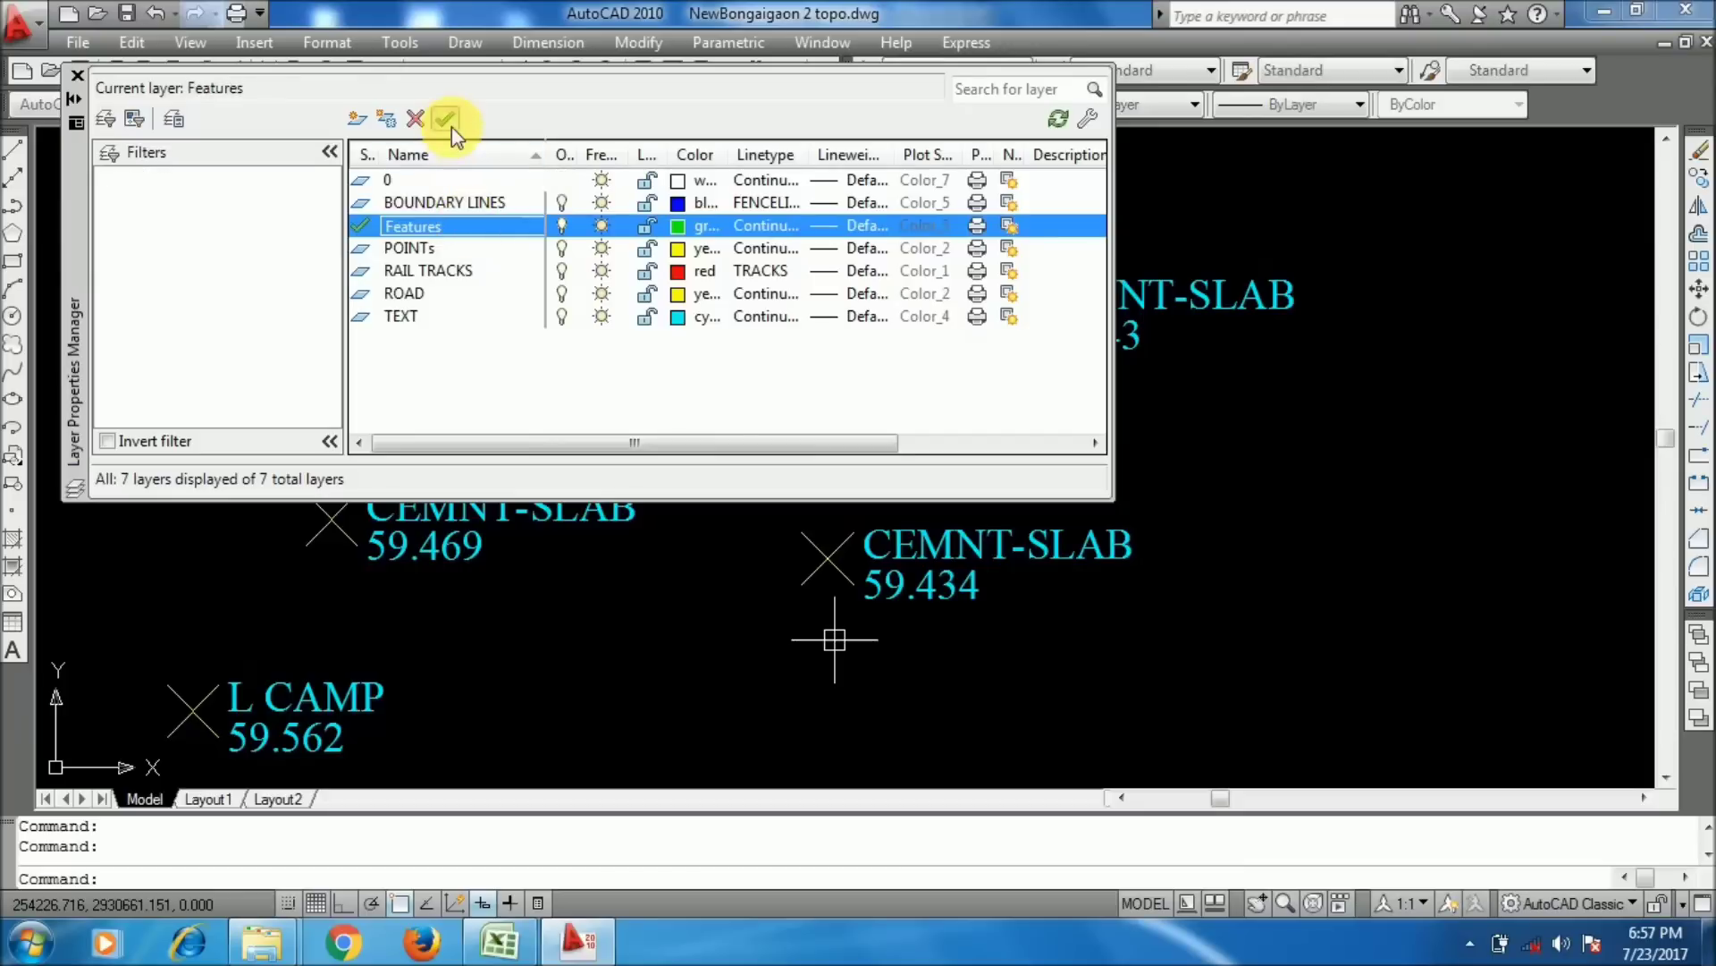
click(78, 76)
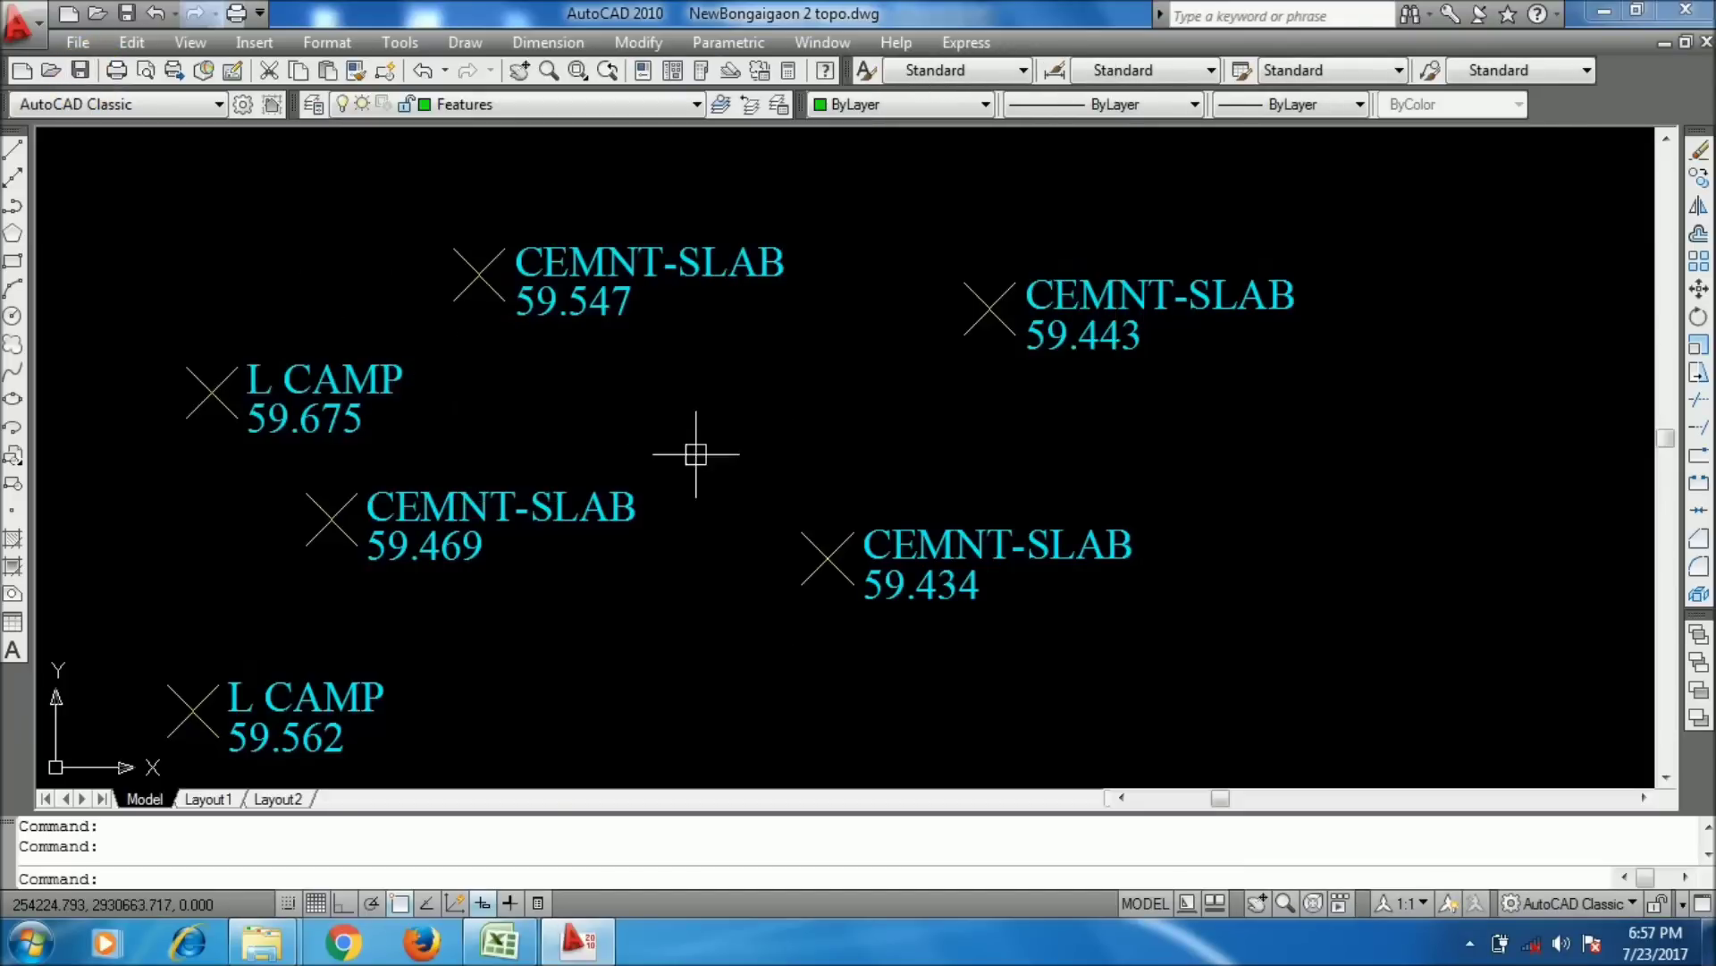
- Switch to Excel and include CEMNT-SLAB, DUSTBIN, ELC-POSTS, ELC-TRANS, HUT, L CAMP and LAT ROOM in the Code column's filter
scroll(671, 453, down, 2)
click(505, 945)
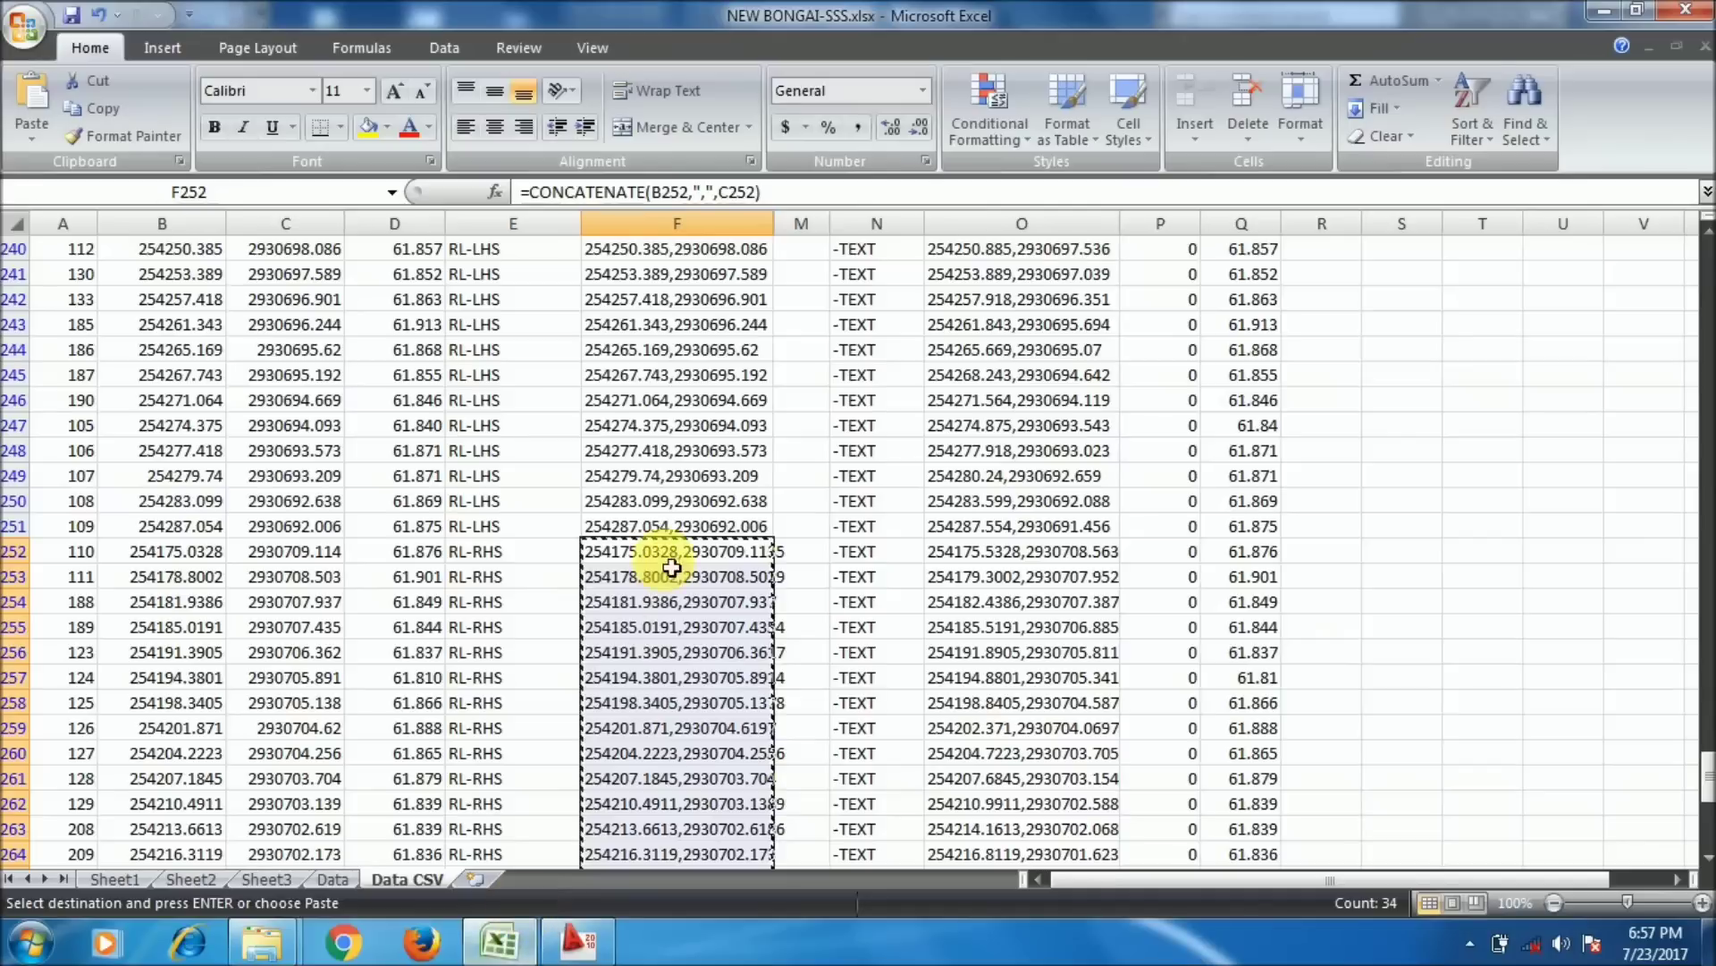
click(641, 460)
key(ctrl+Up)
scroll(563, 382, up, 1)
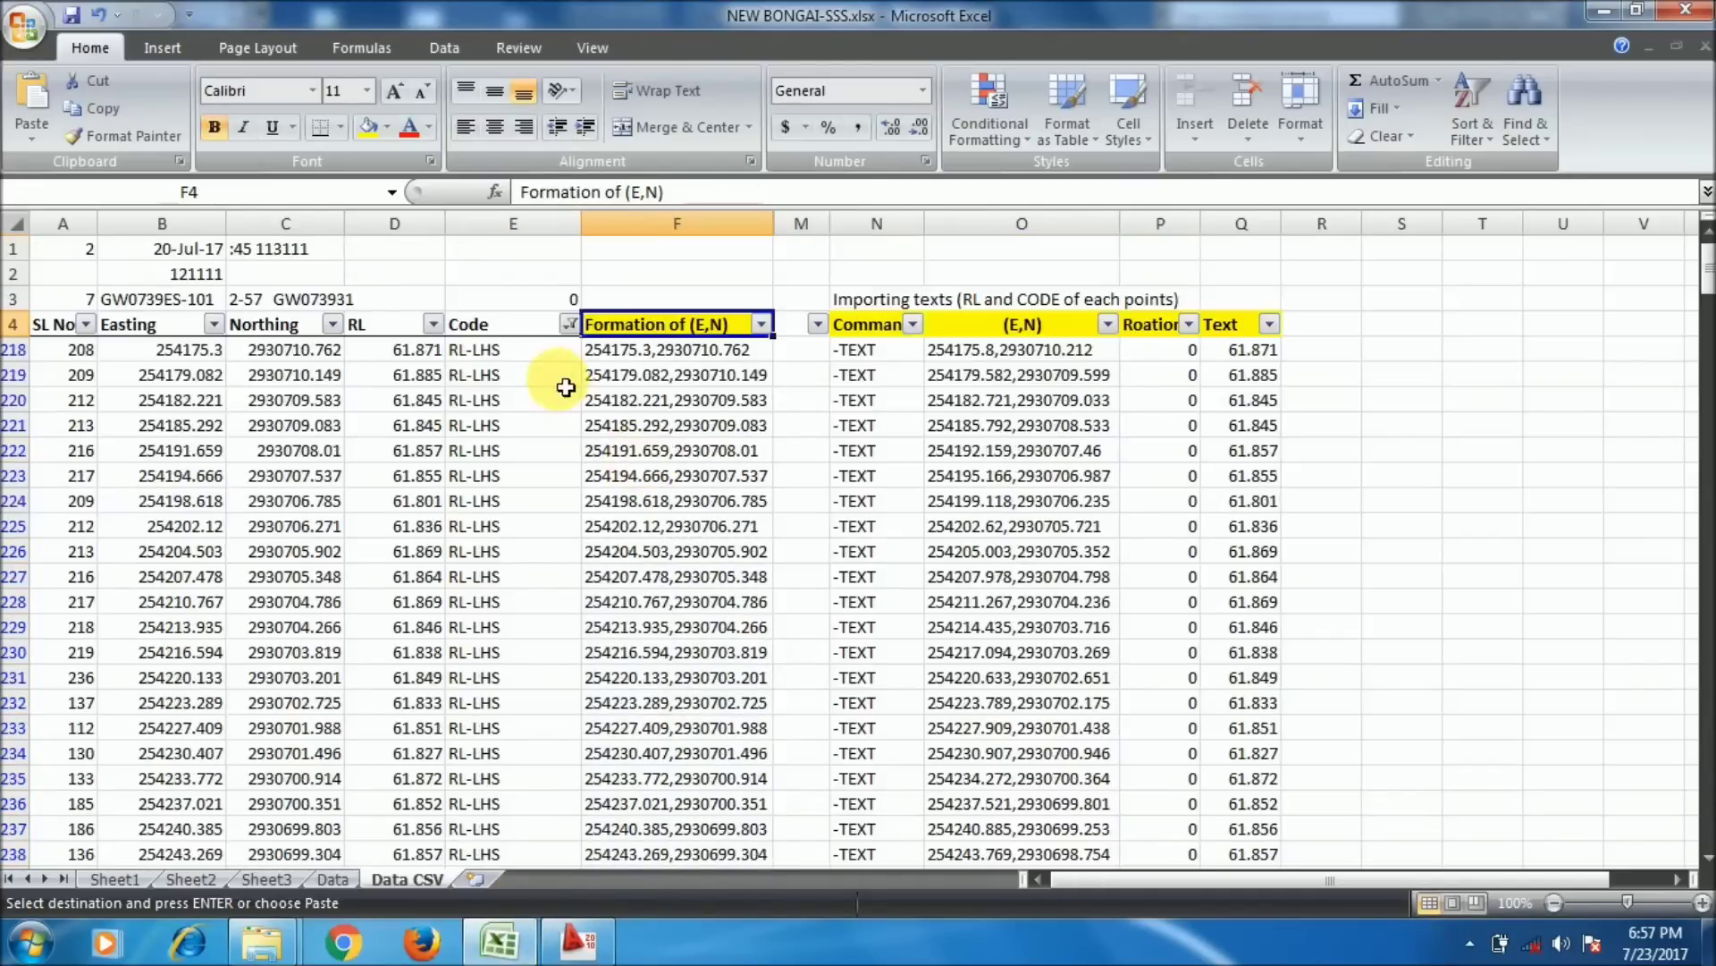
click(570, 324)
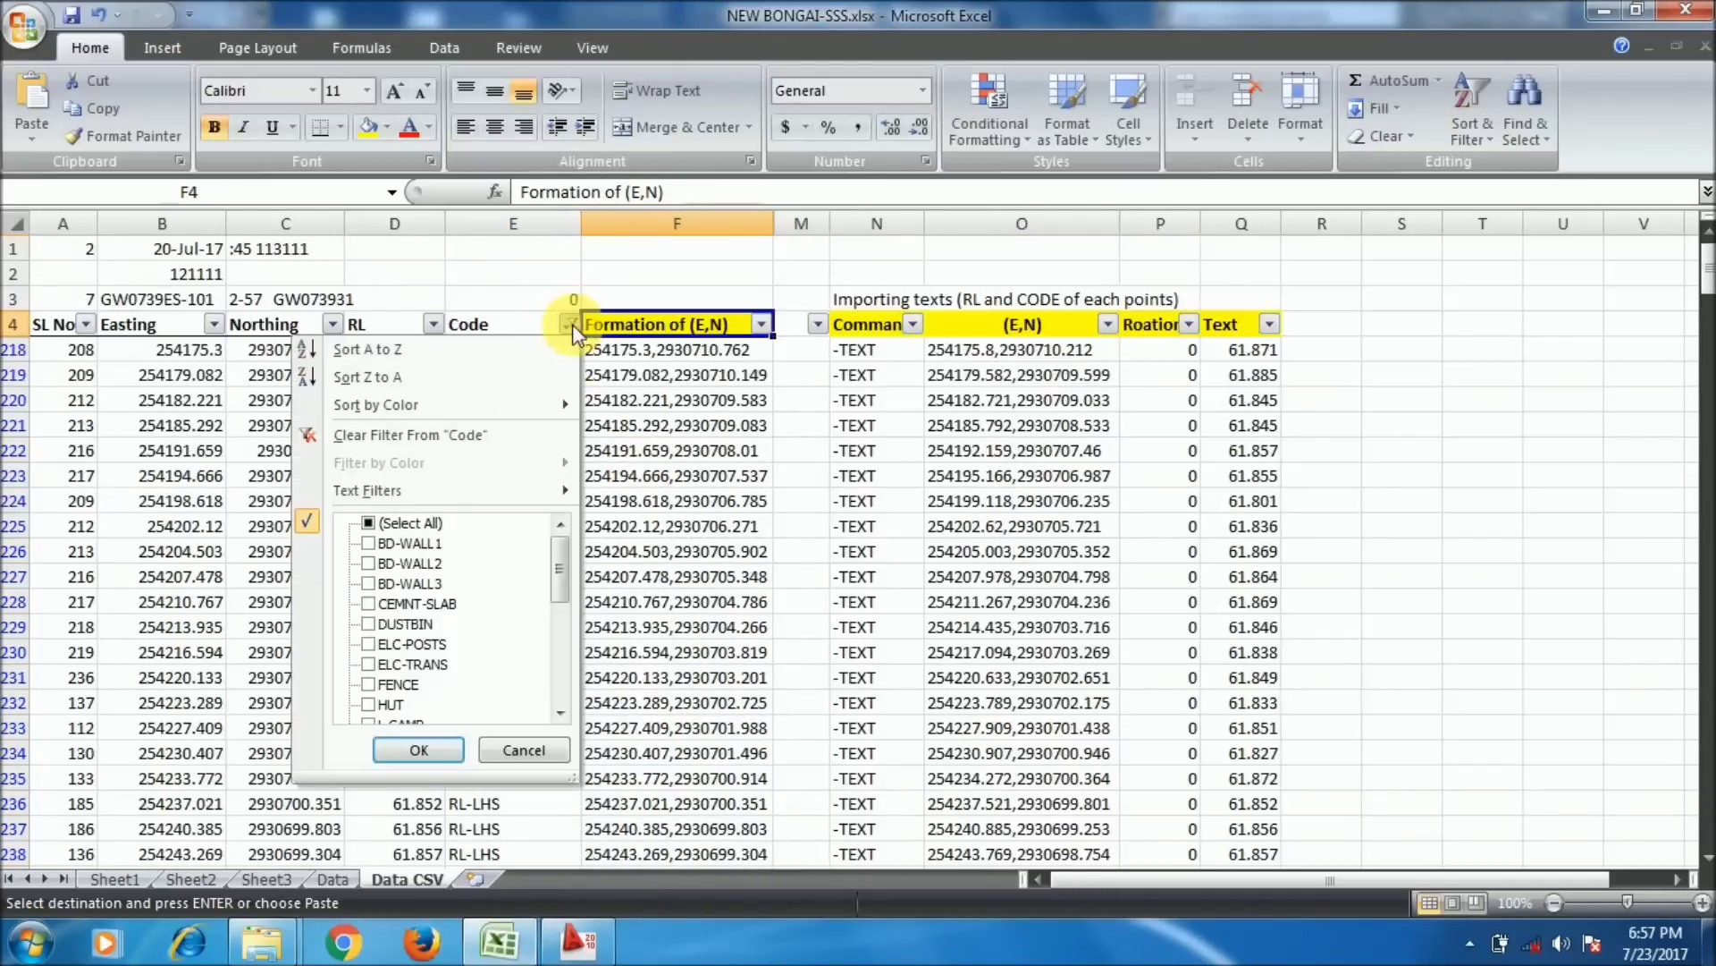
click(388, 524)
click(416, 605)
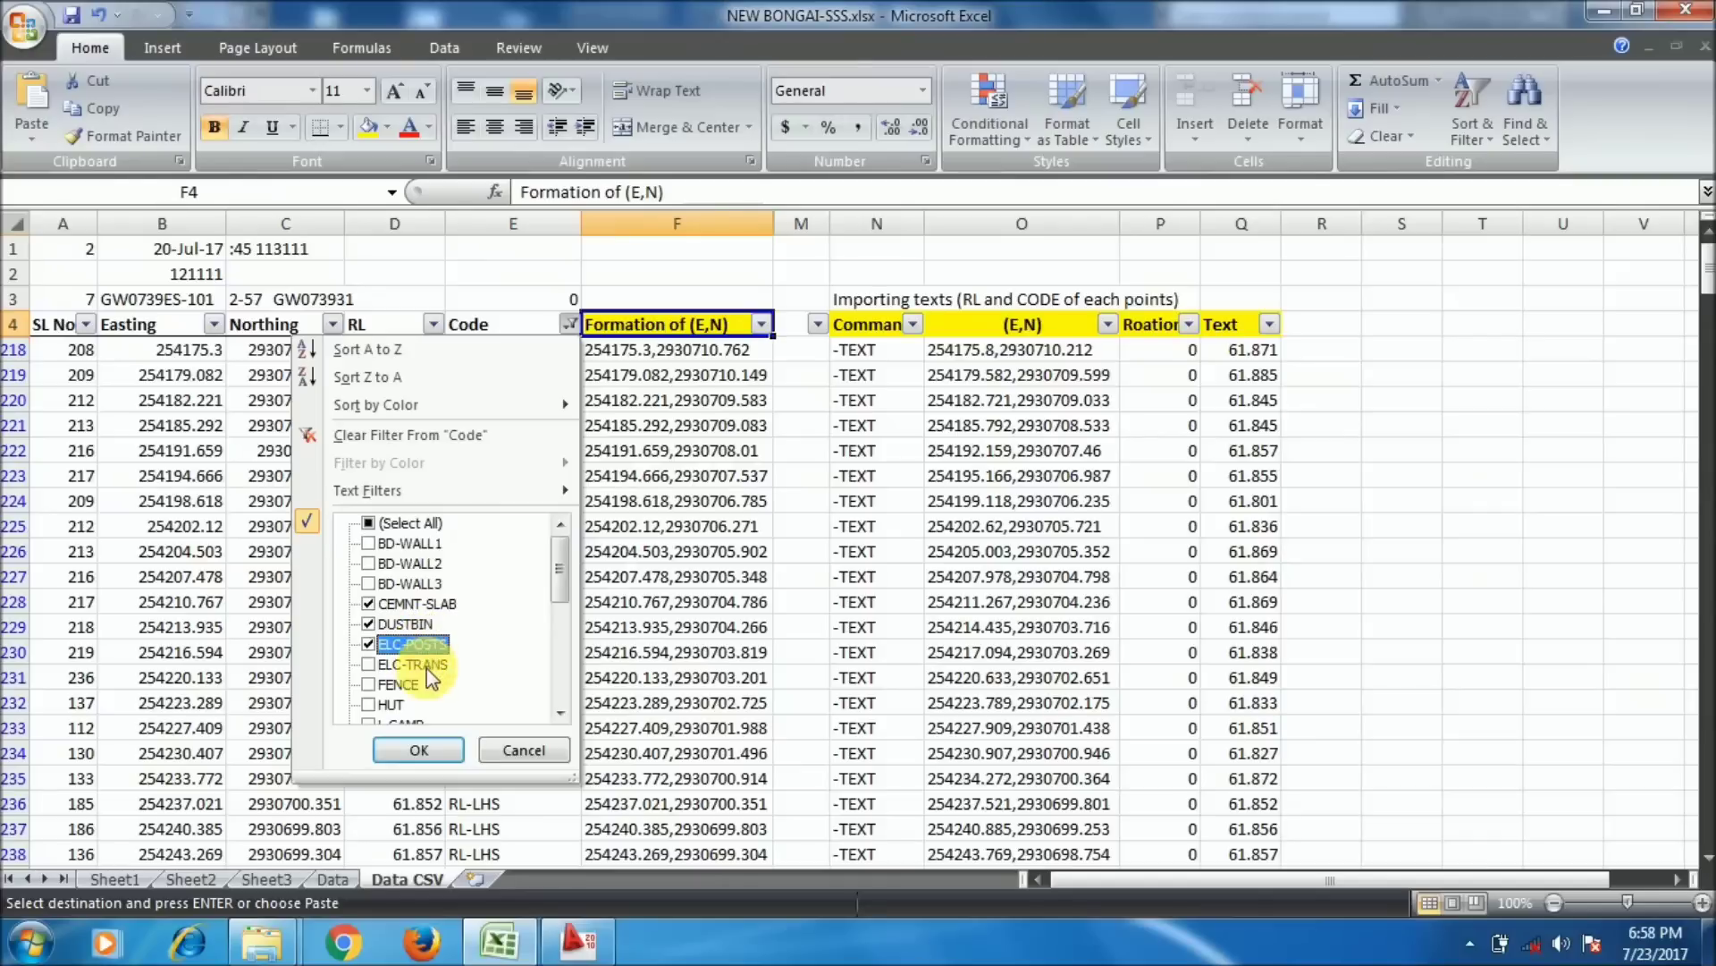
scroll(416, 690, down, 1)
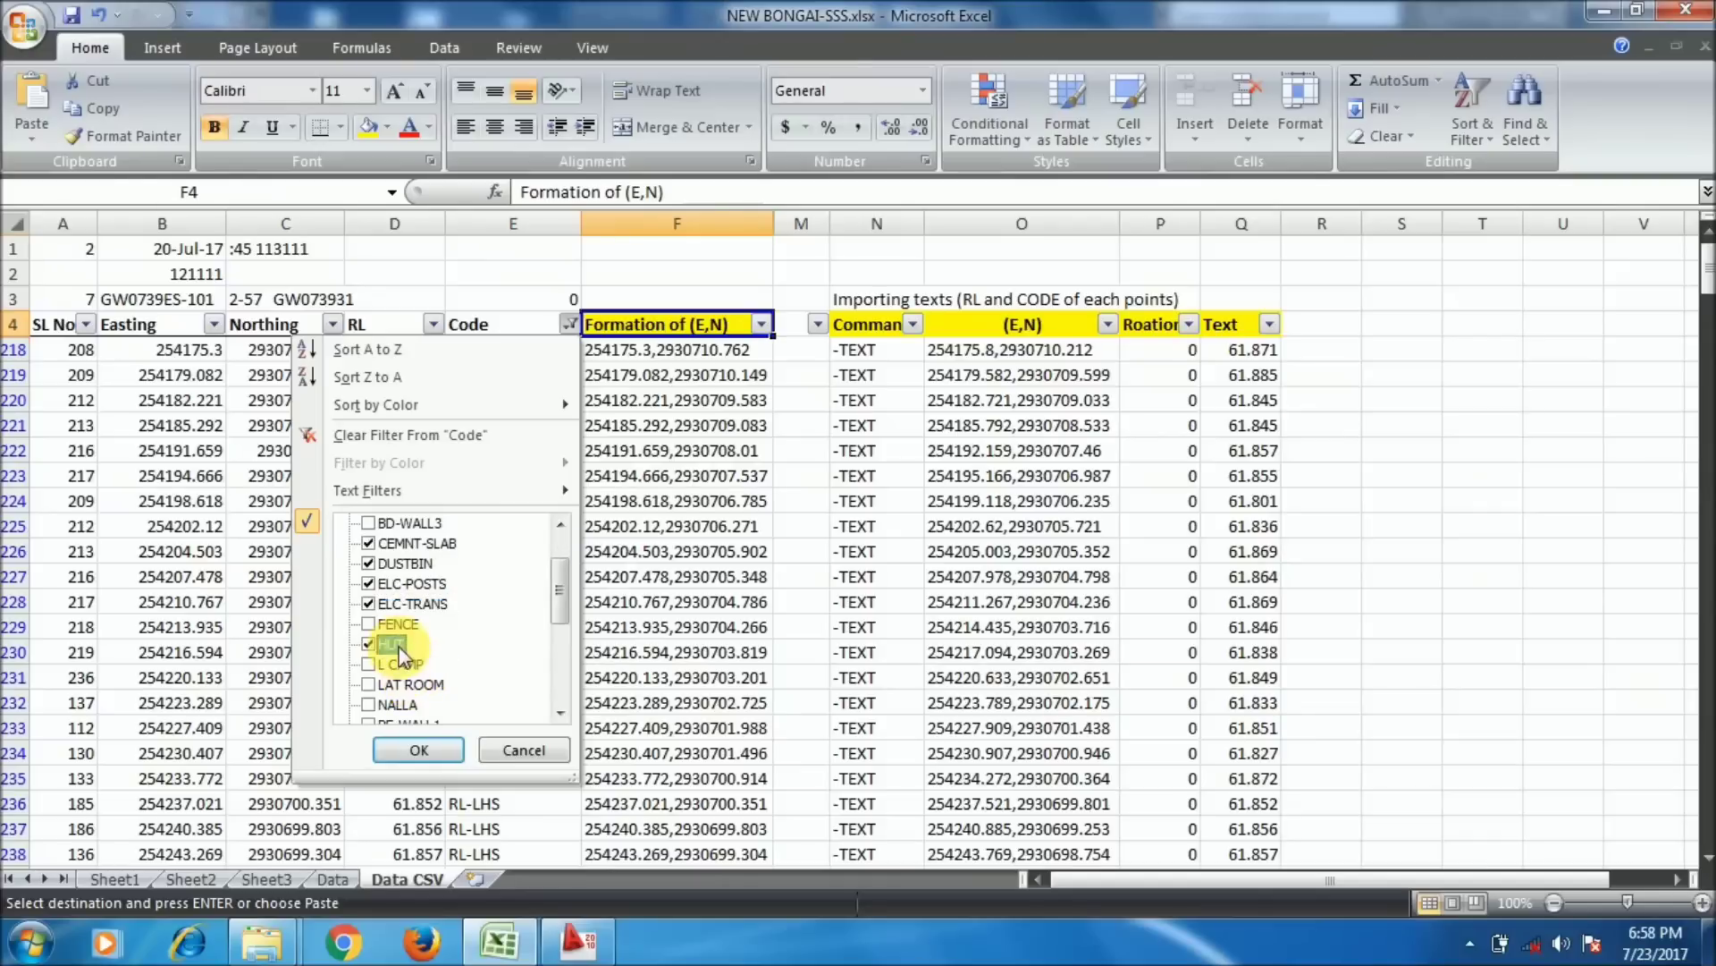
click(416, 686)
scroll(432, 680, down, 1)
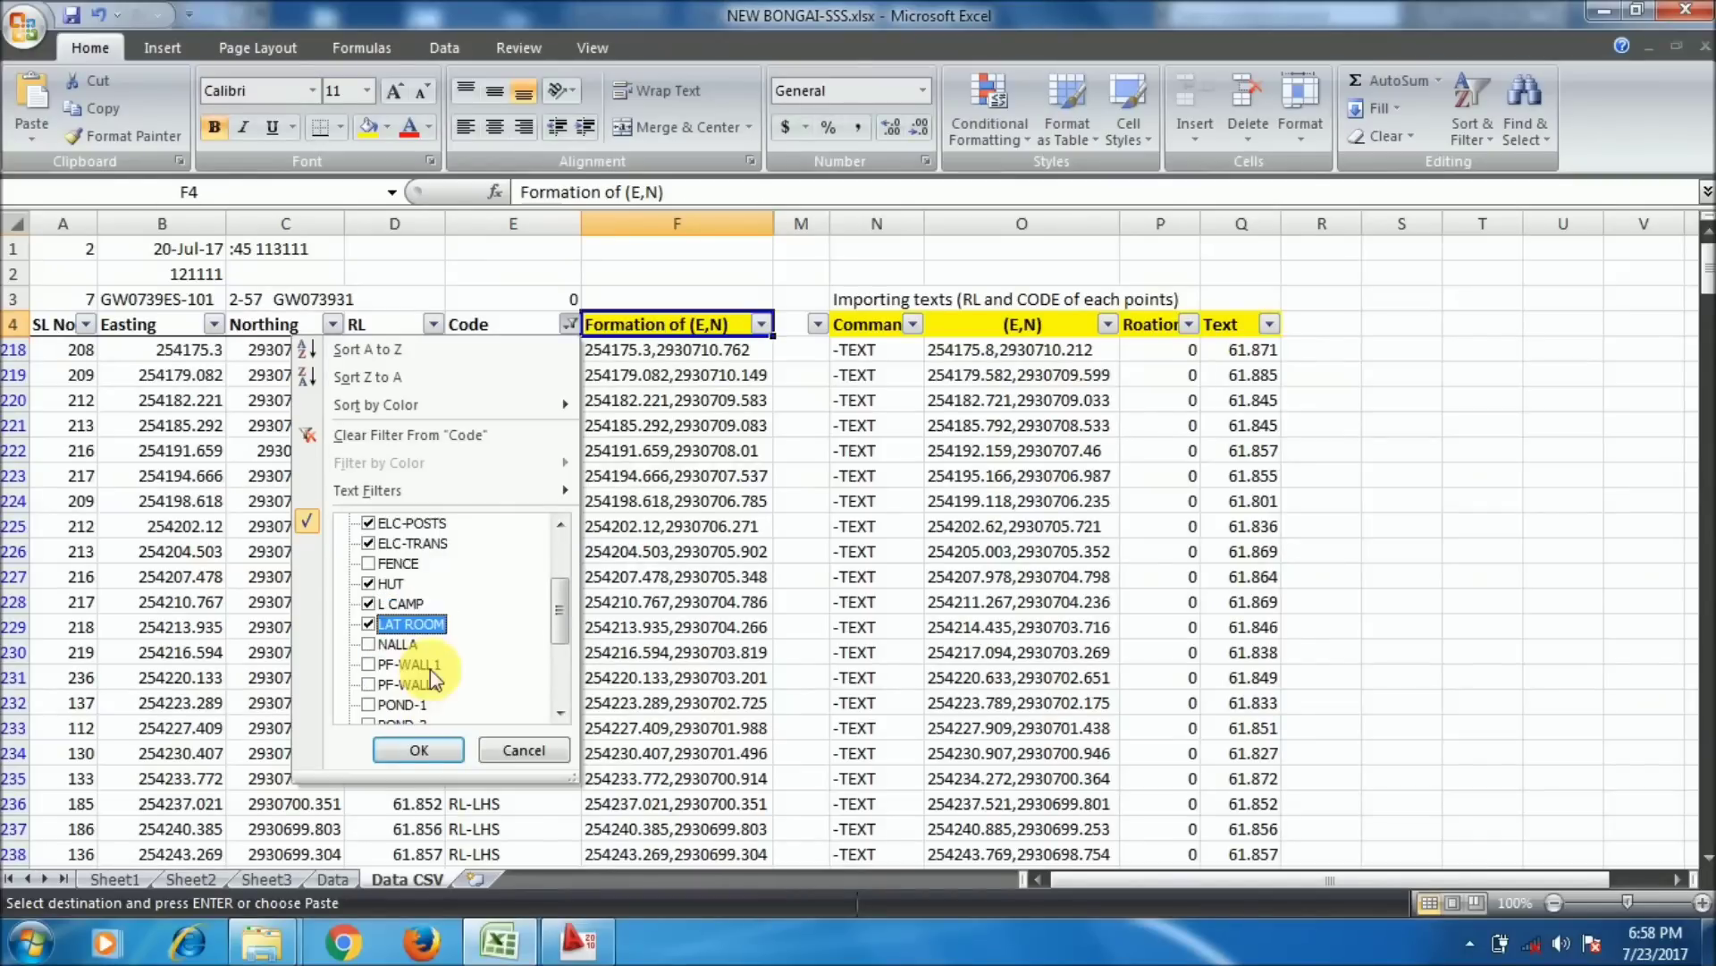
- Add NALLA, POND-1, POND-2 and POND-3 to the Code filter and apply it
scroll(433, 681, down, 1)
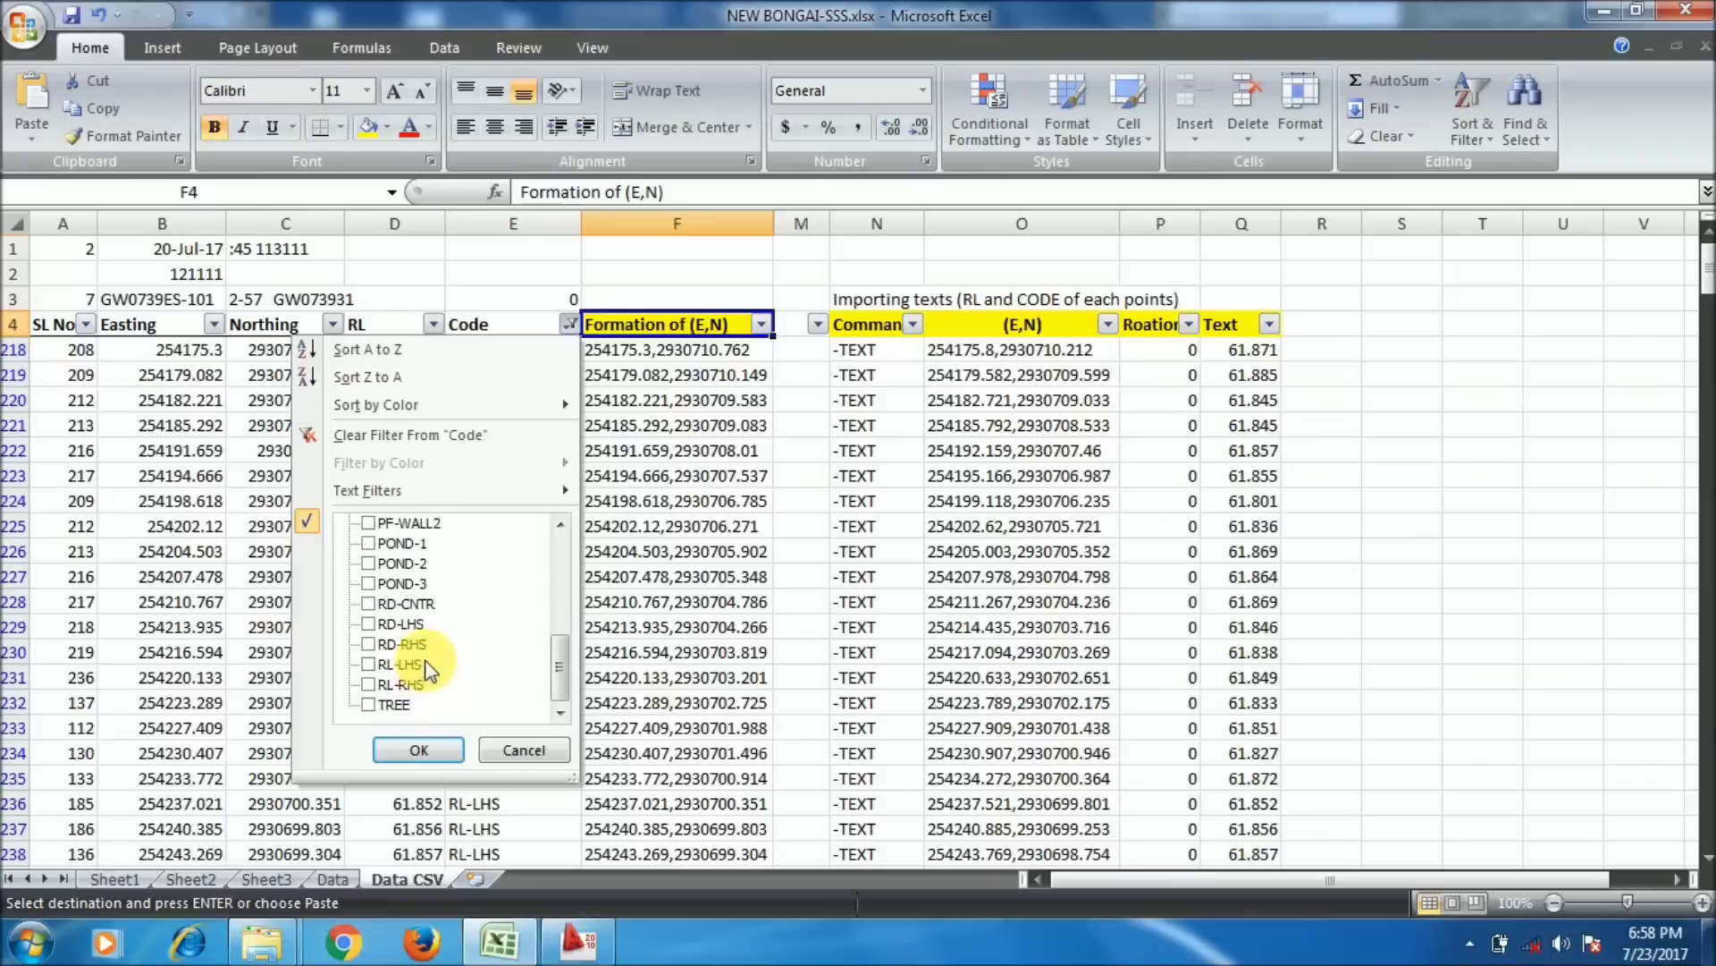
scroll(424, 643, down, 1)
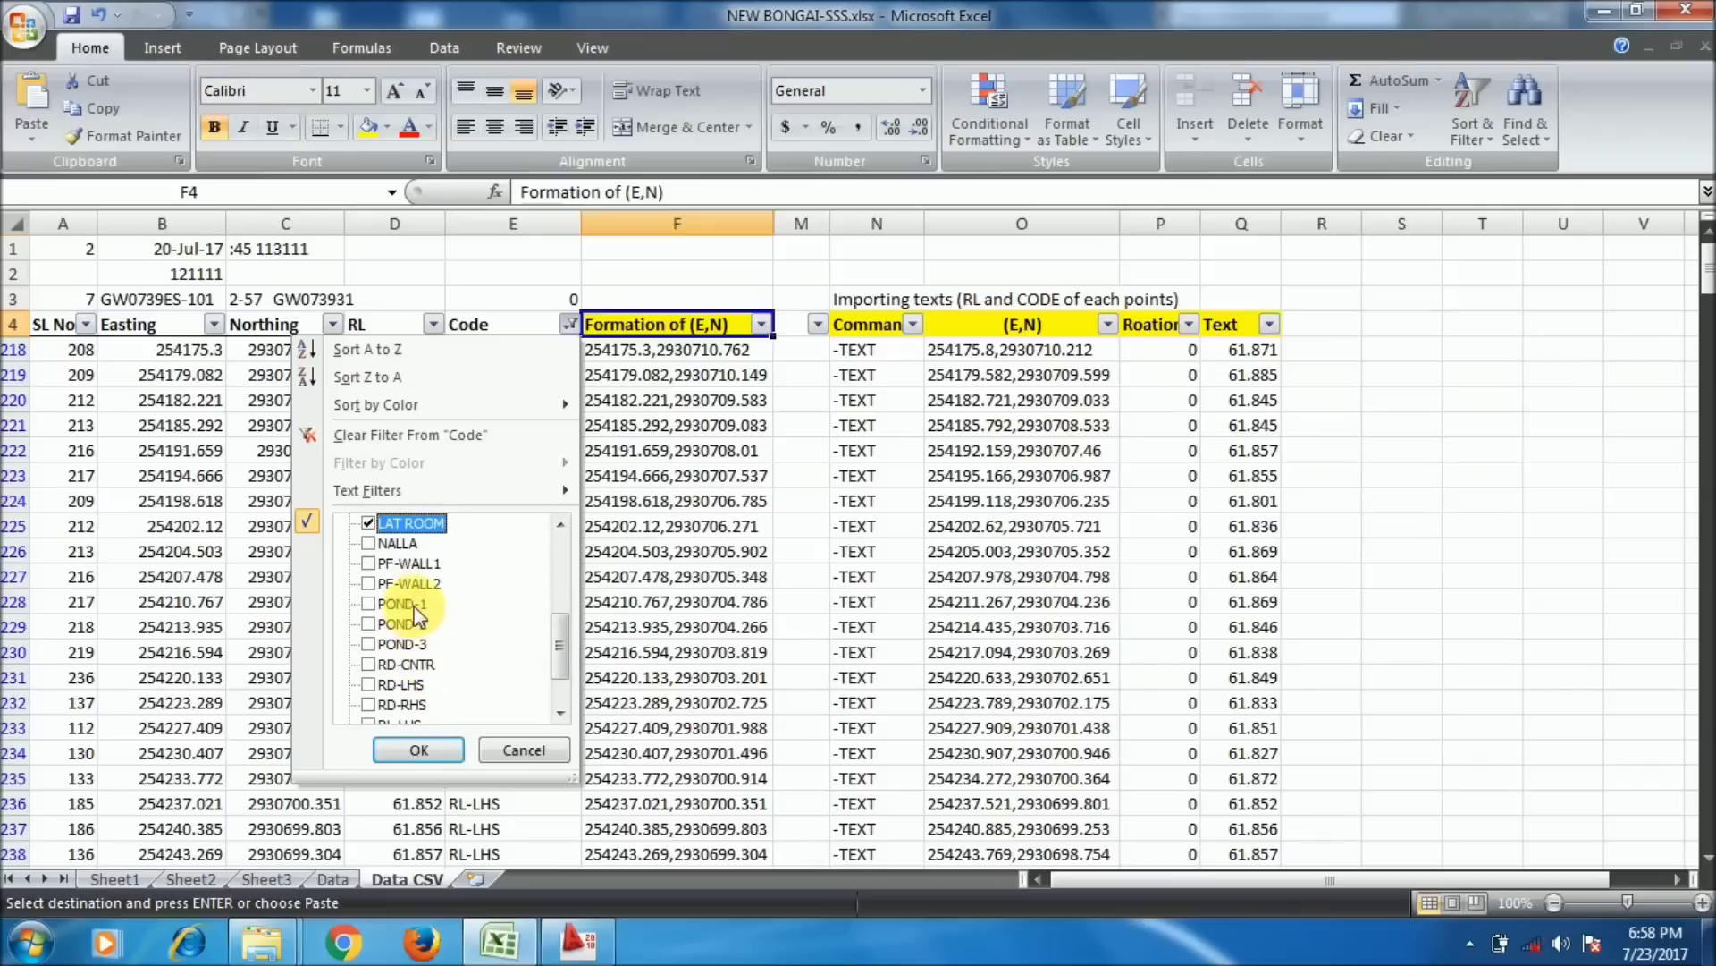
scroll(417, 617, up, 1)
scroll(438, 635, down, 1)
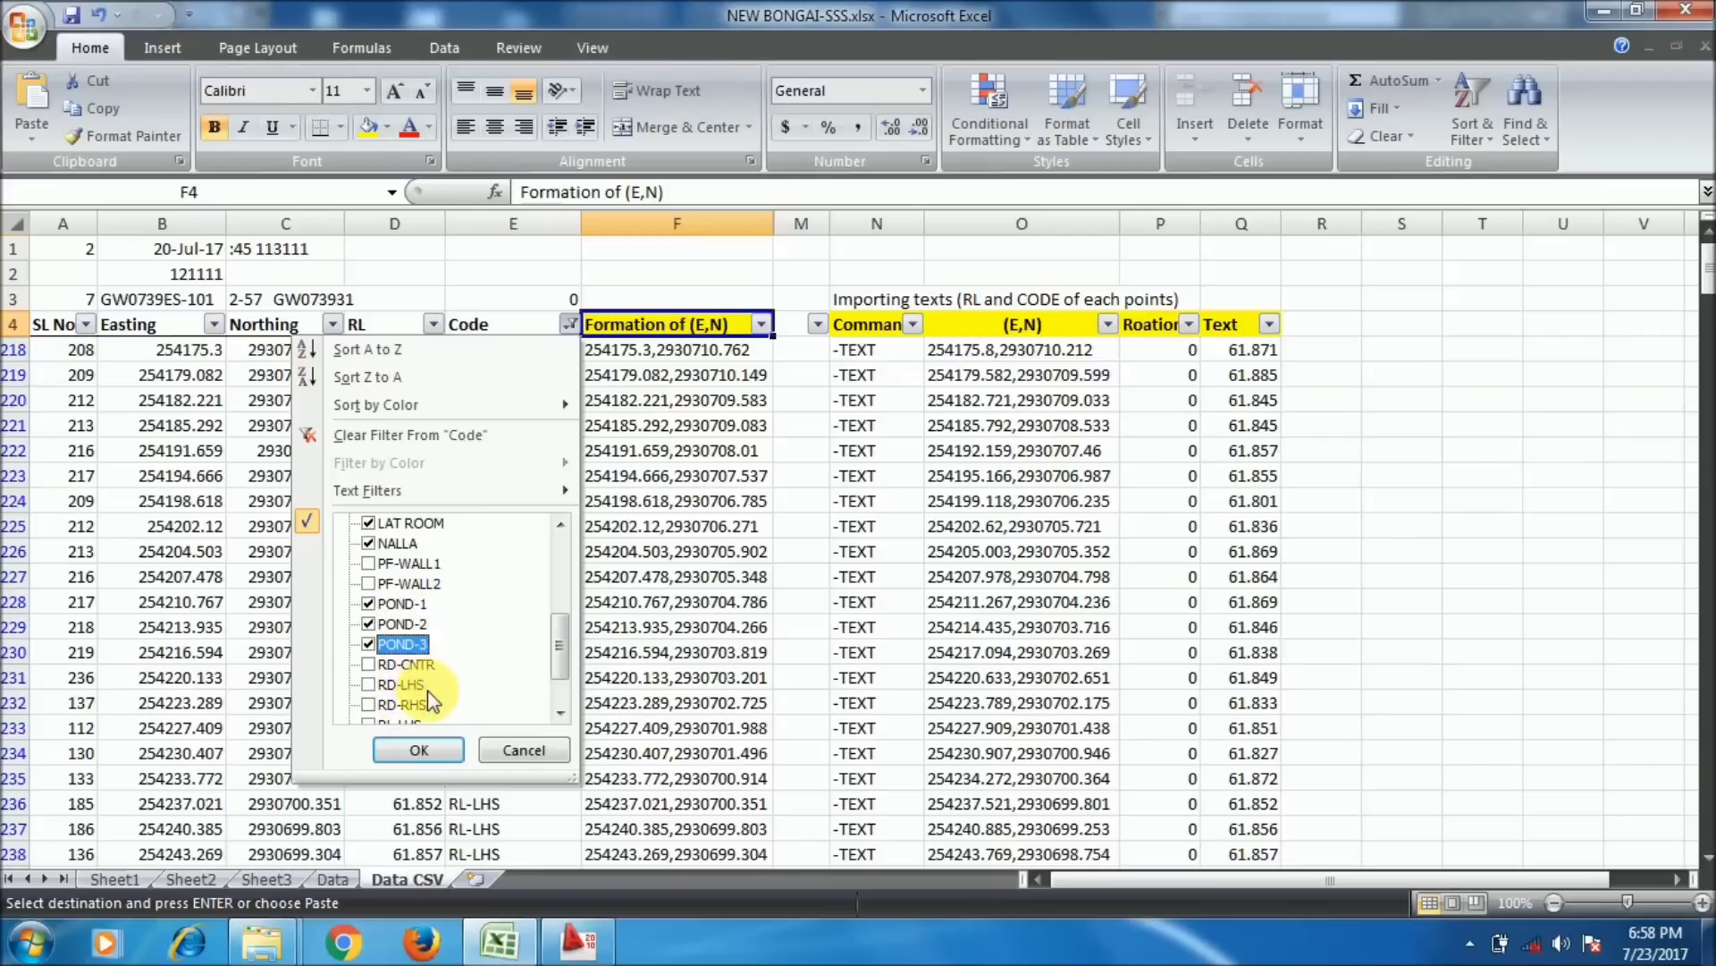
scroll(424, 640, up, 3)
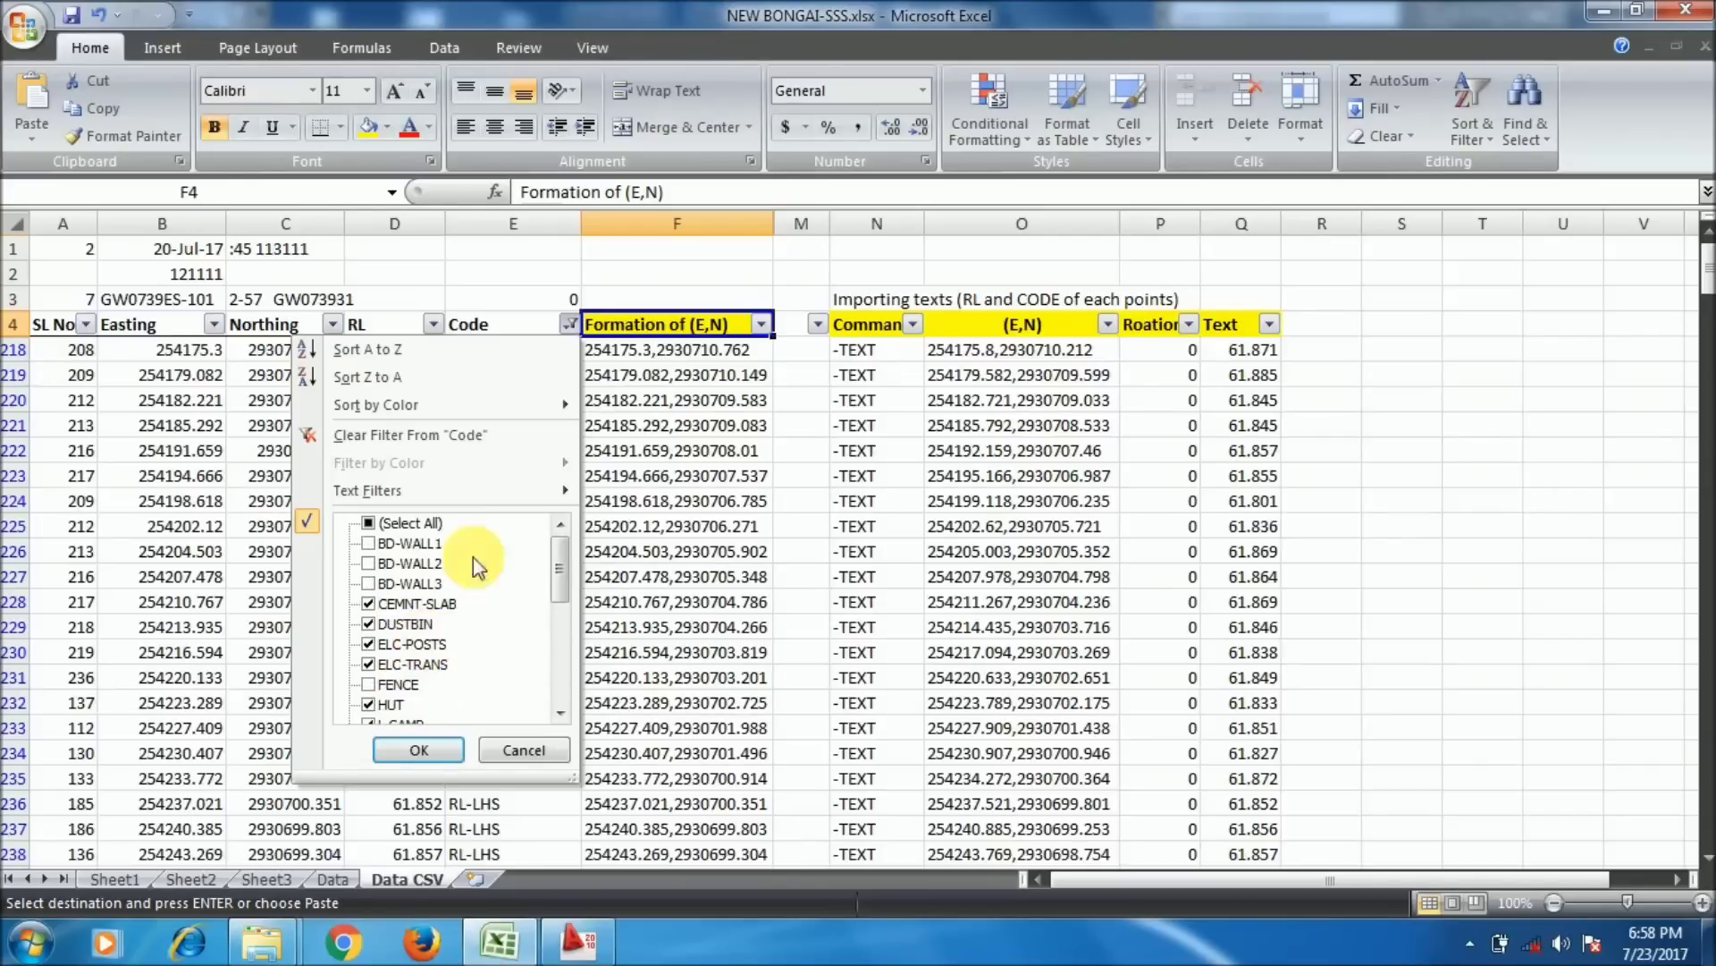
click(422, 751)
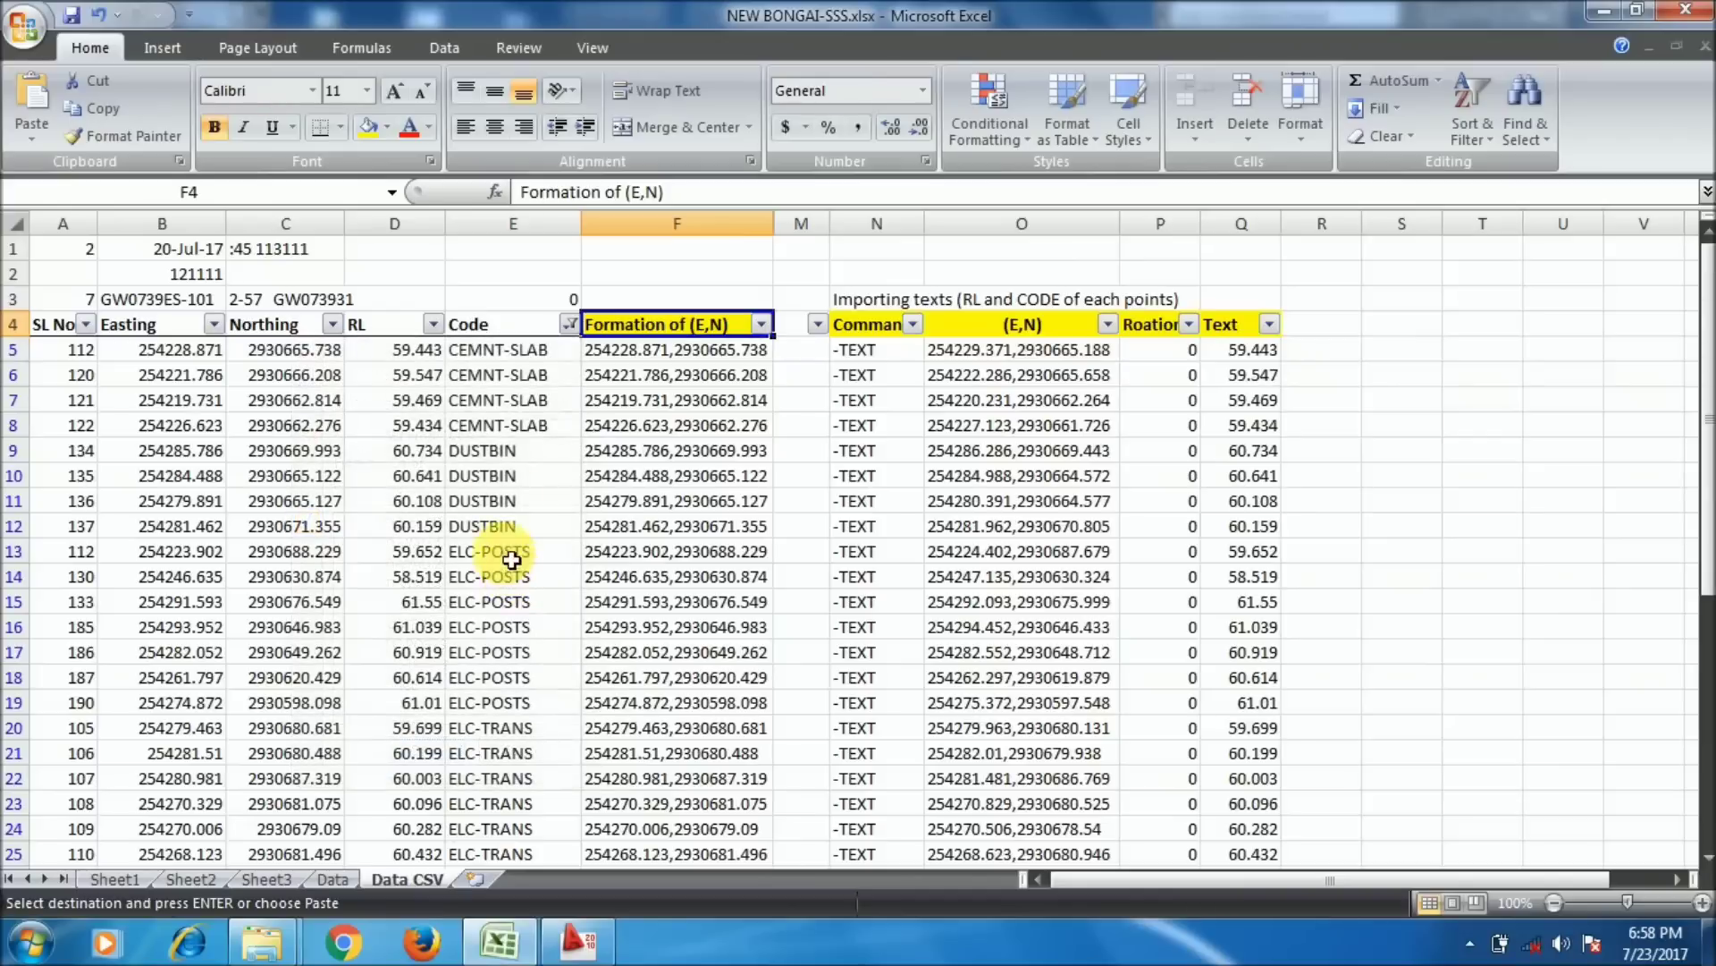
- Copy the four CEMNT-SLAB coordinate pairs in F5:F8 of the Formation of (E,N) column
click(536, 366)
drag(644, 350, 657, 425)
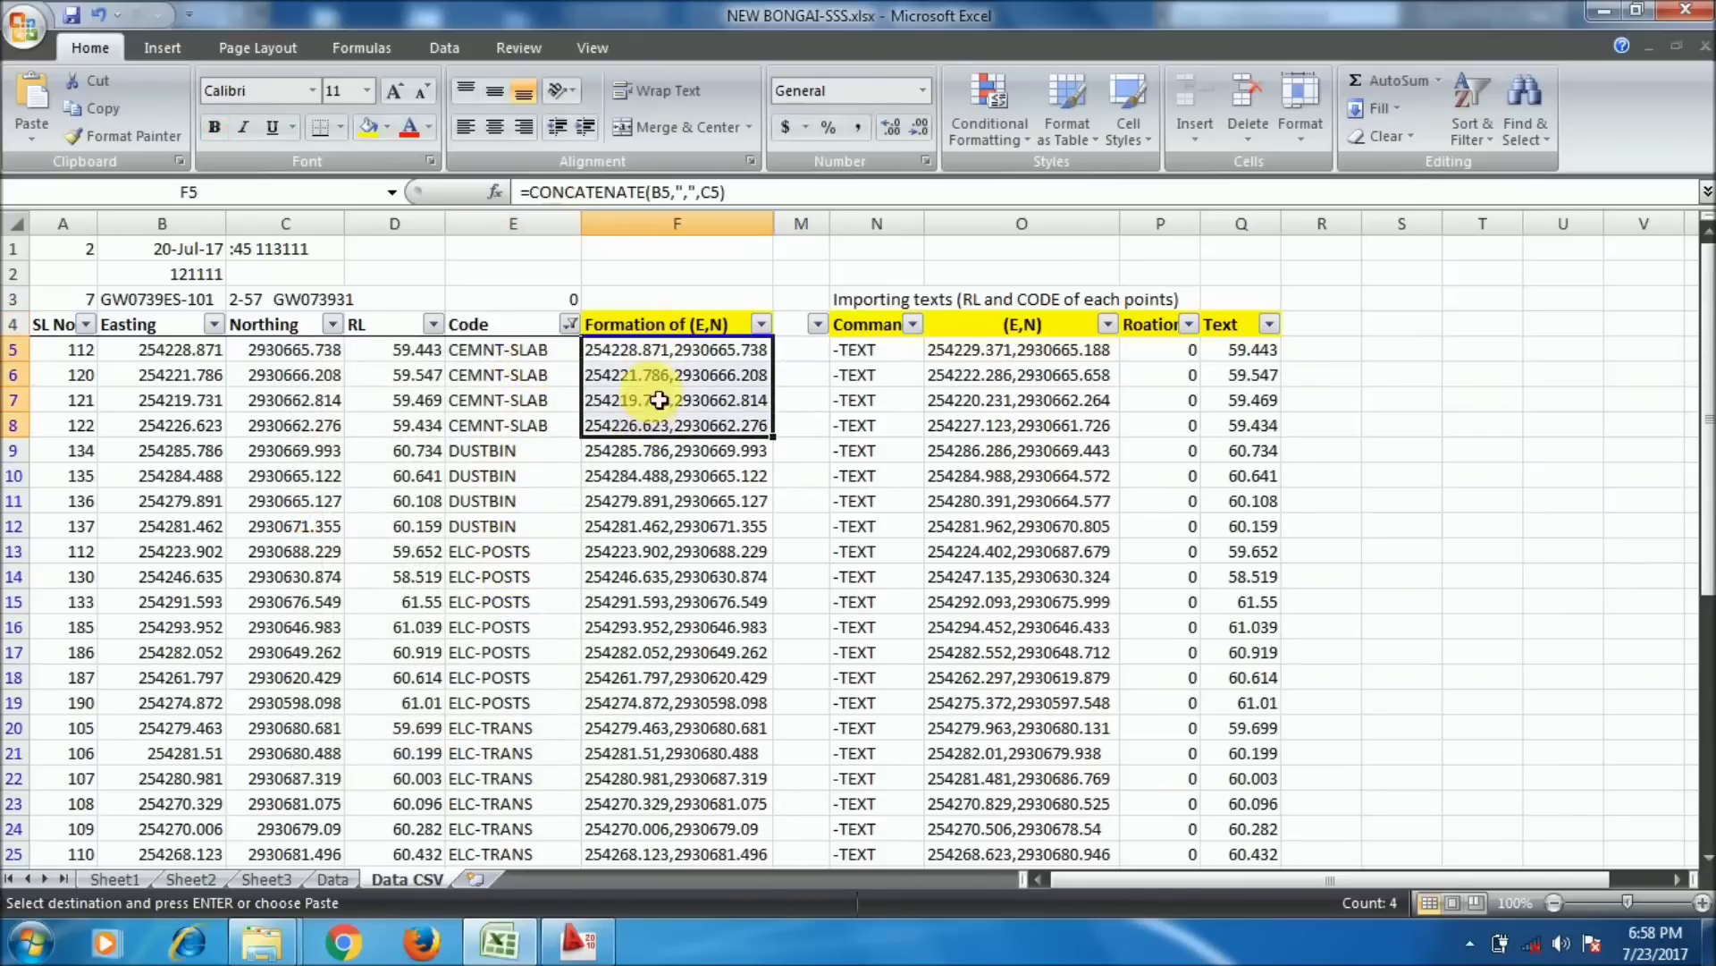
right_click(652, 400)
click(712, 434)
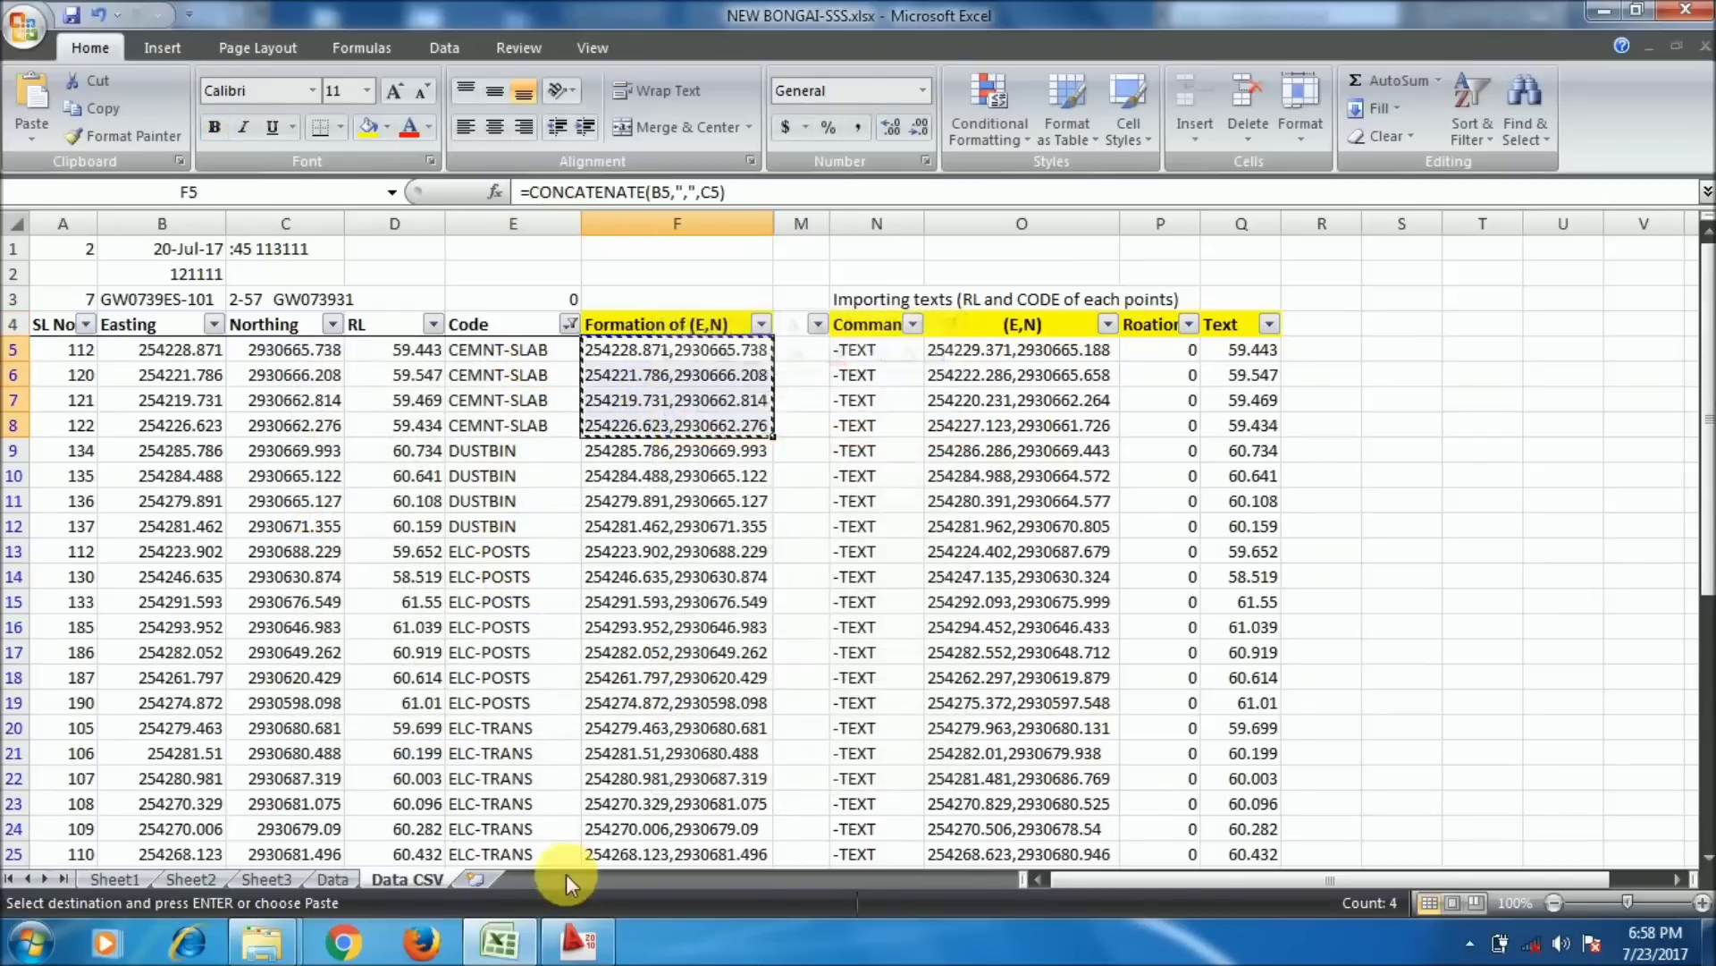
- Switch to AutoCAD and draw a closed polyline through the copied CEMNT-SLAB coordinates
click(582, 938)
text(pl)
key(Return)
right_click(460, 831)
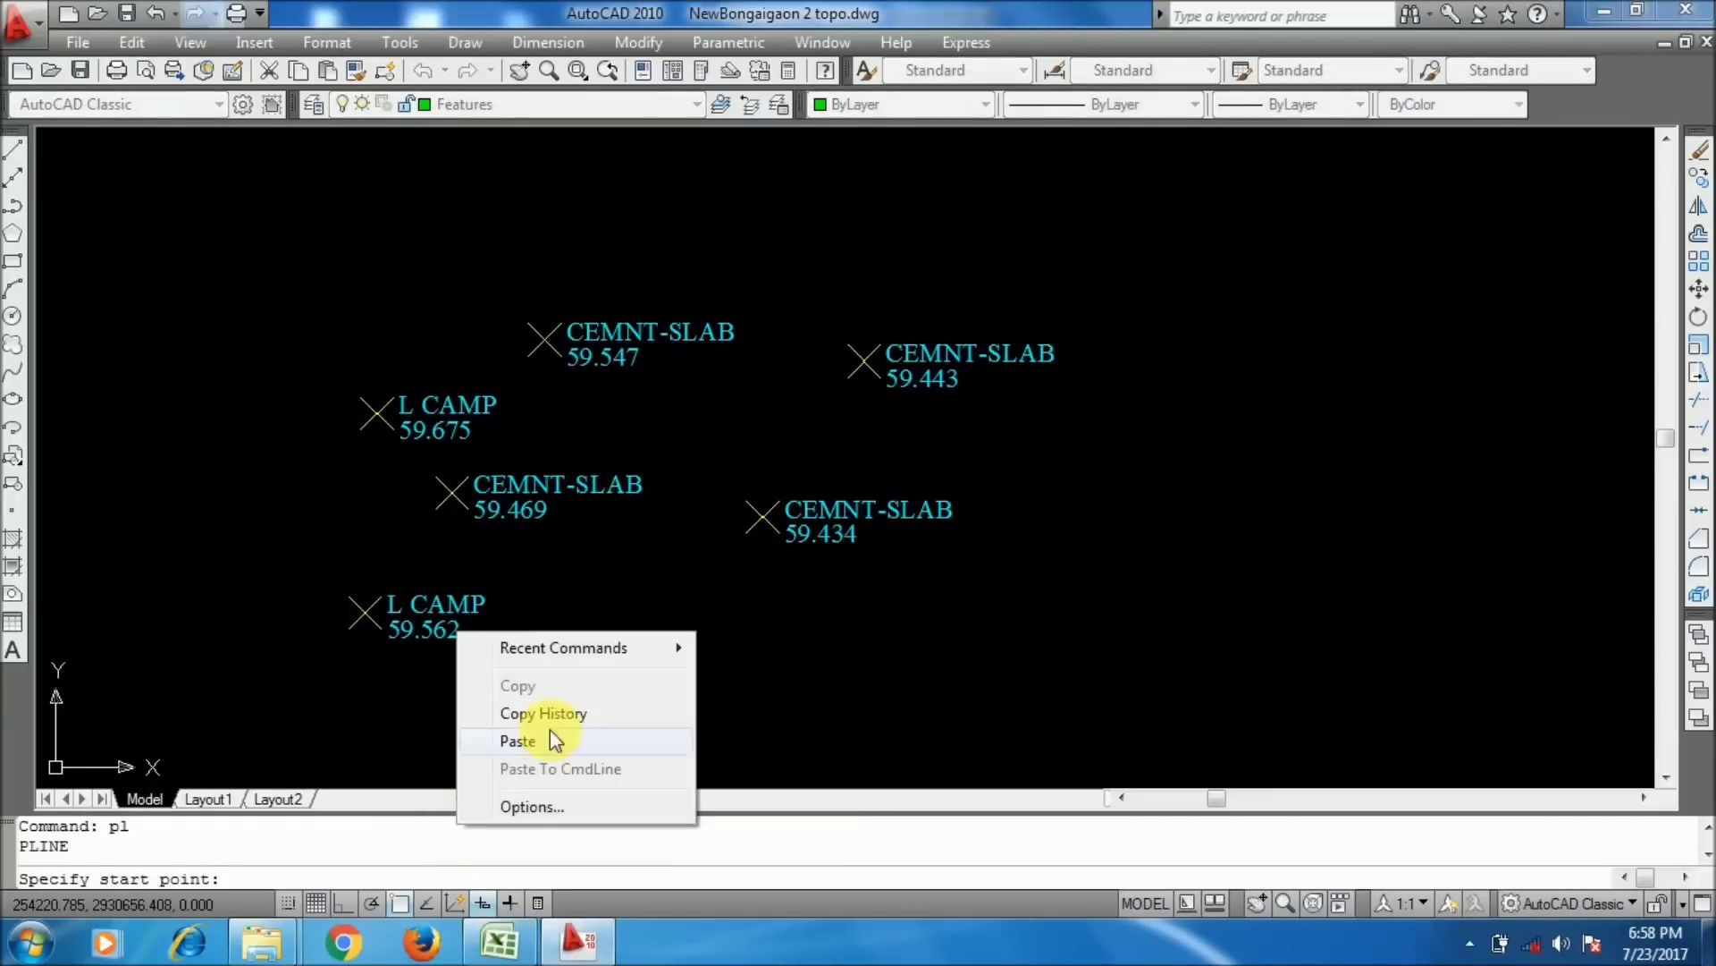
click(552, 740)
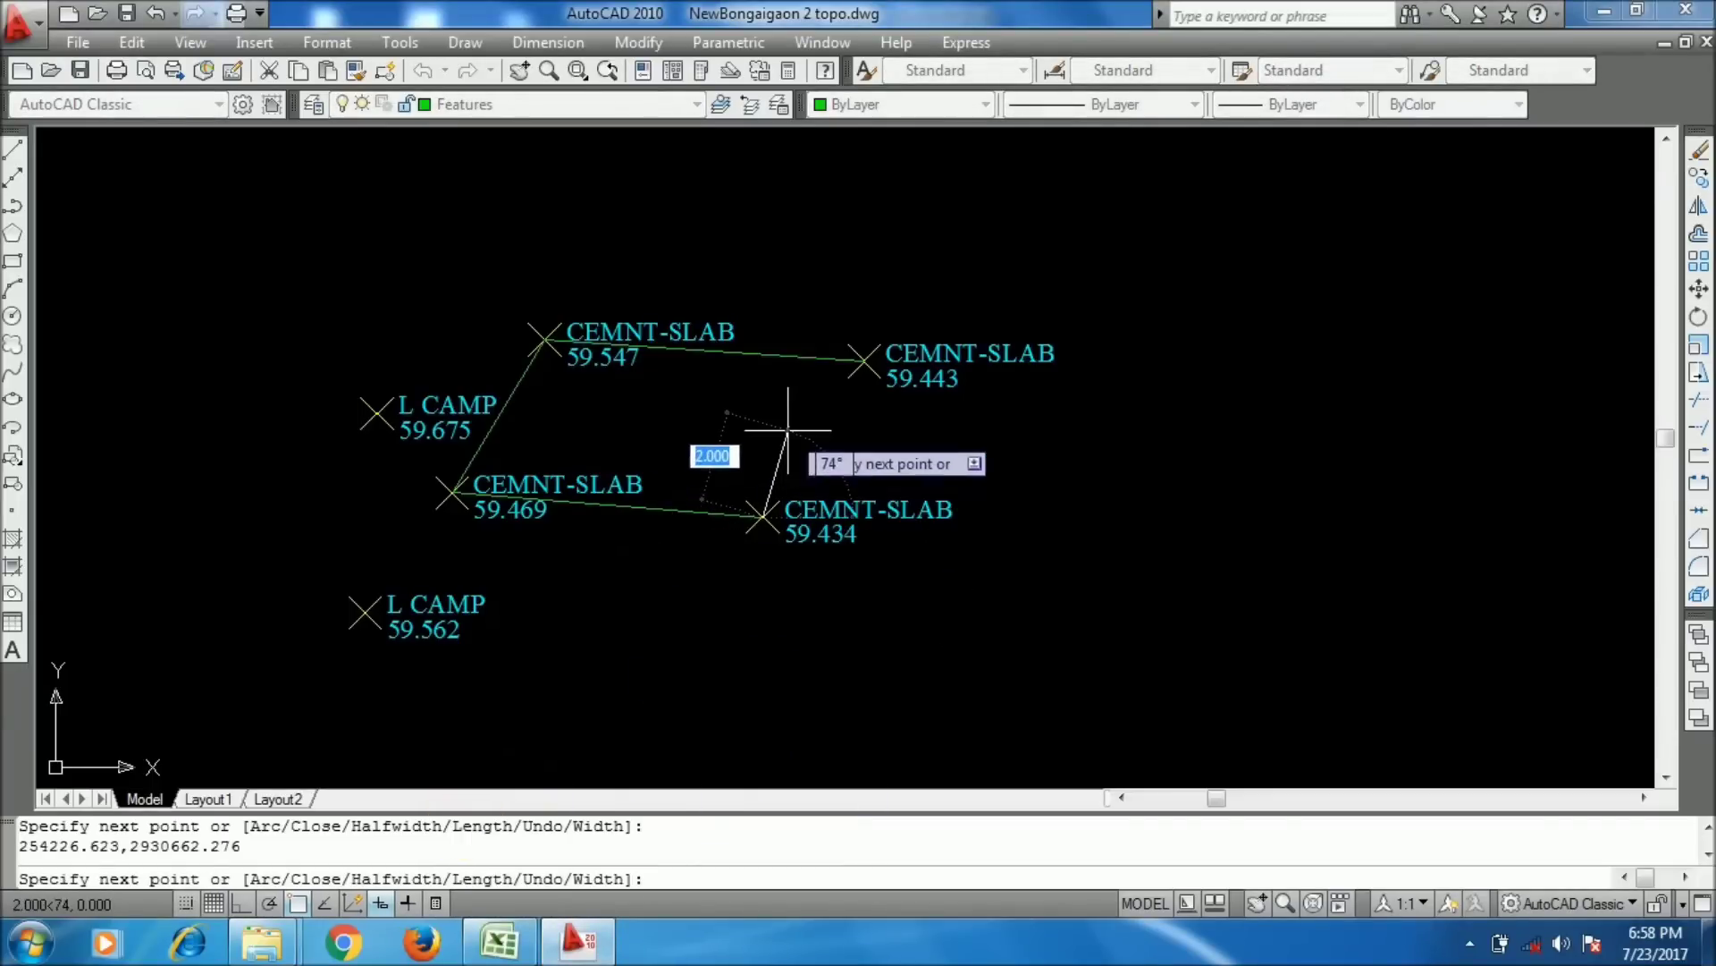
text(c)
key(Return)
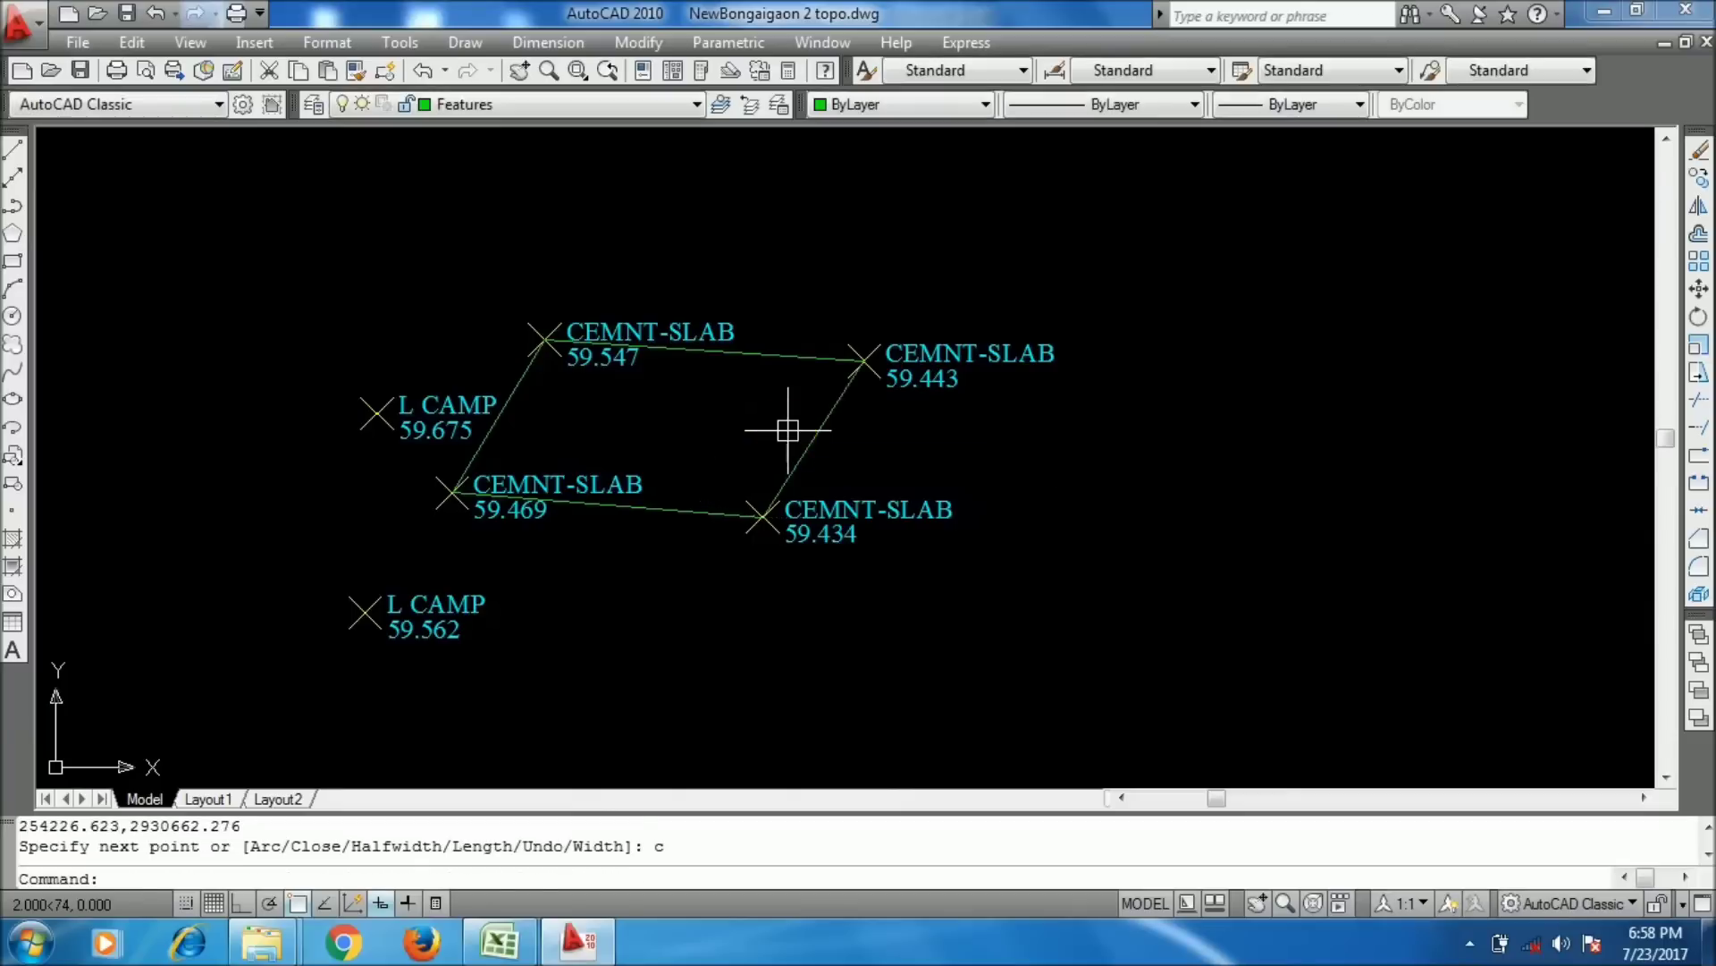
- Switch back to Excel and copy the four DUSTBIN coordinate pairs in F9:F12
scroll(846, 502, down, 3)
scroll(794, 506, up, 1)
mouse_move(556, 548)
middle_down()
mouse_move(629, 472)
mouse_move(613, 432)
middle_up()
key(alt+Tab)
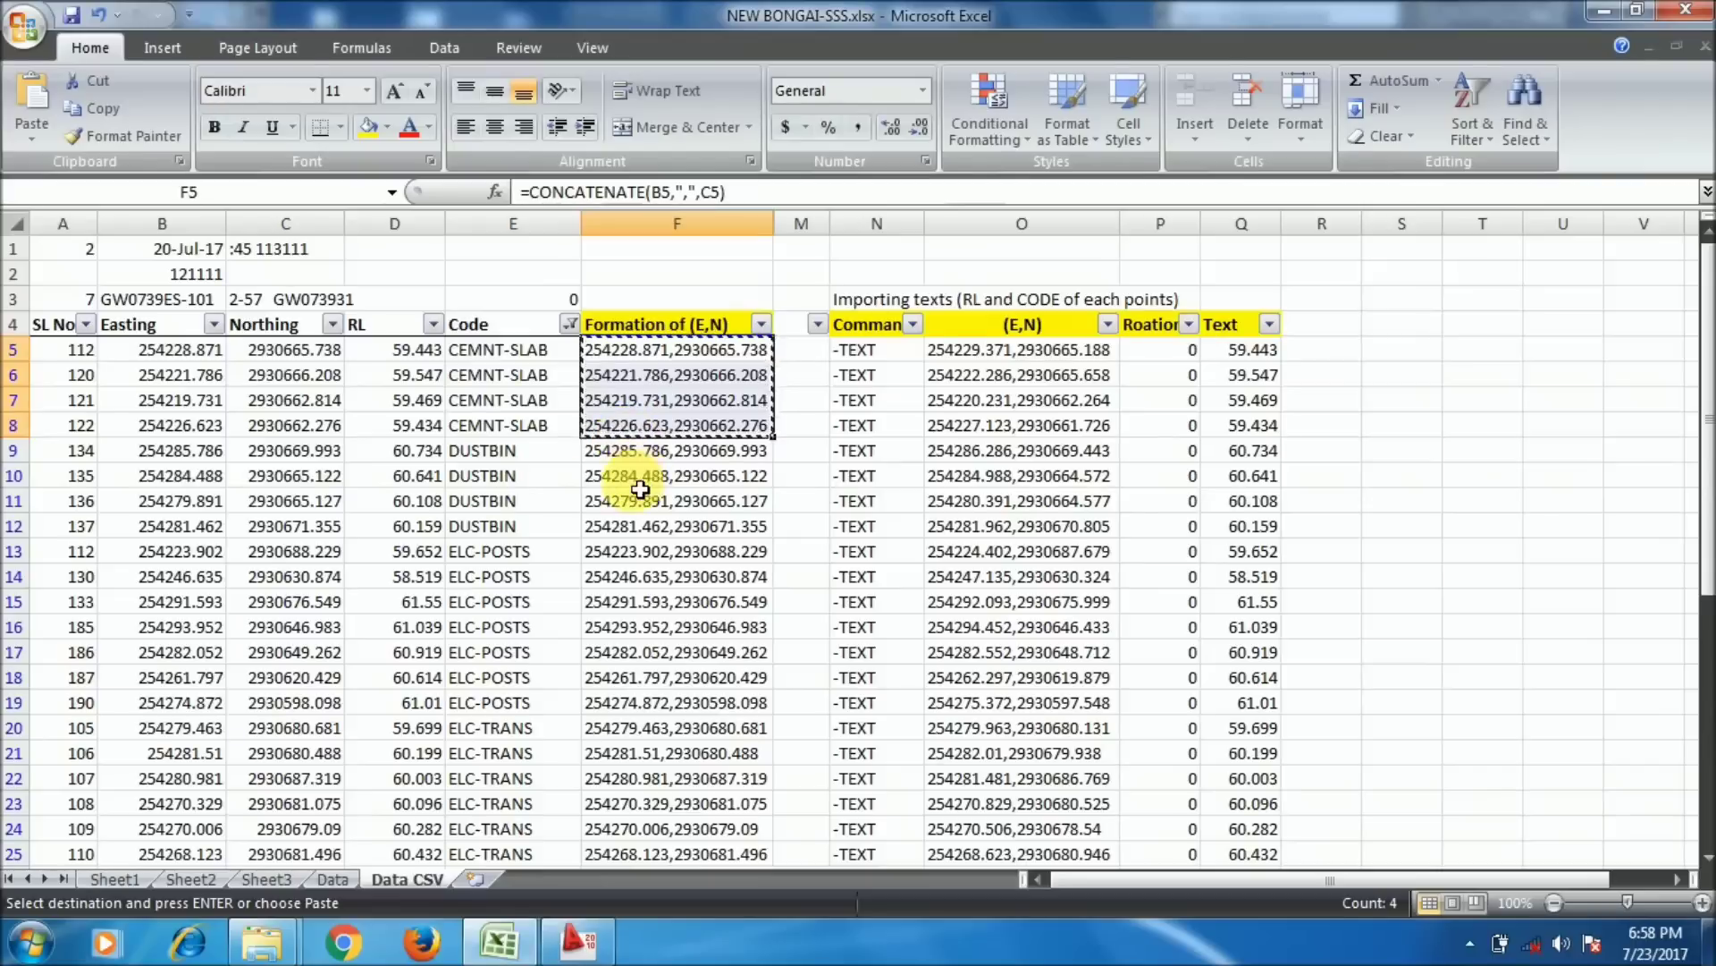
click(510, 452)
drag(649, 455, 651, 528)
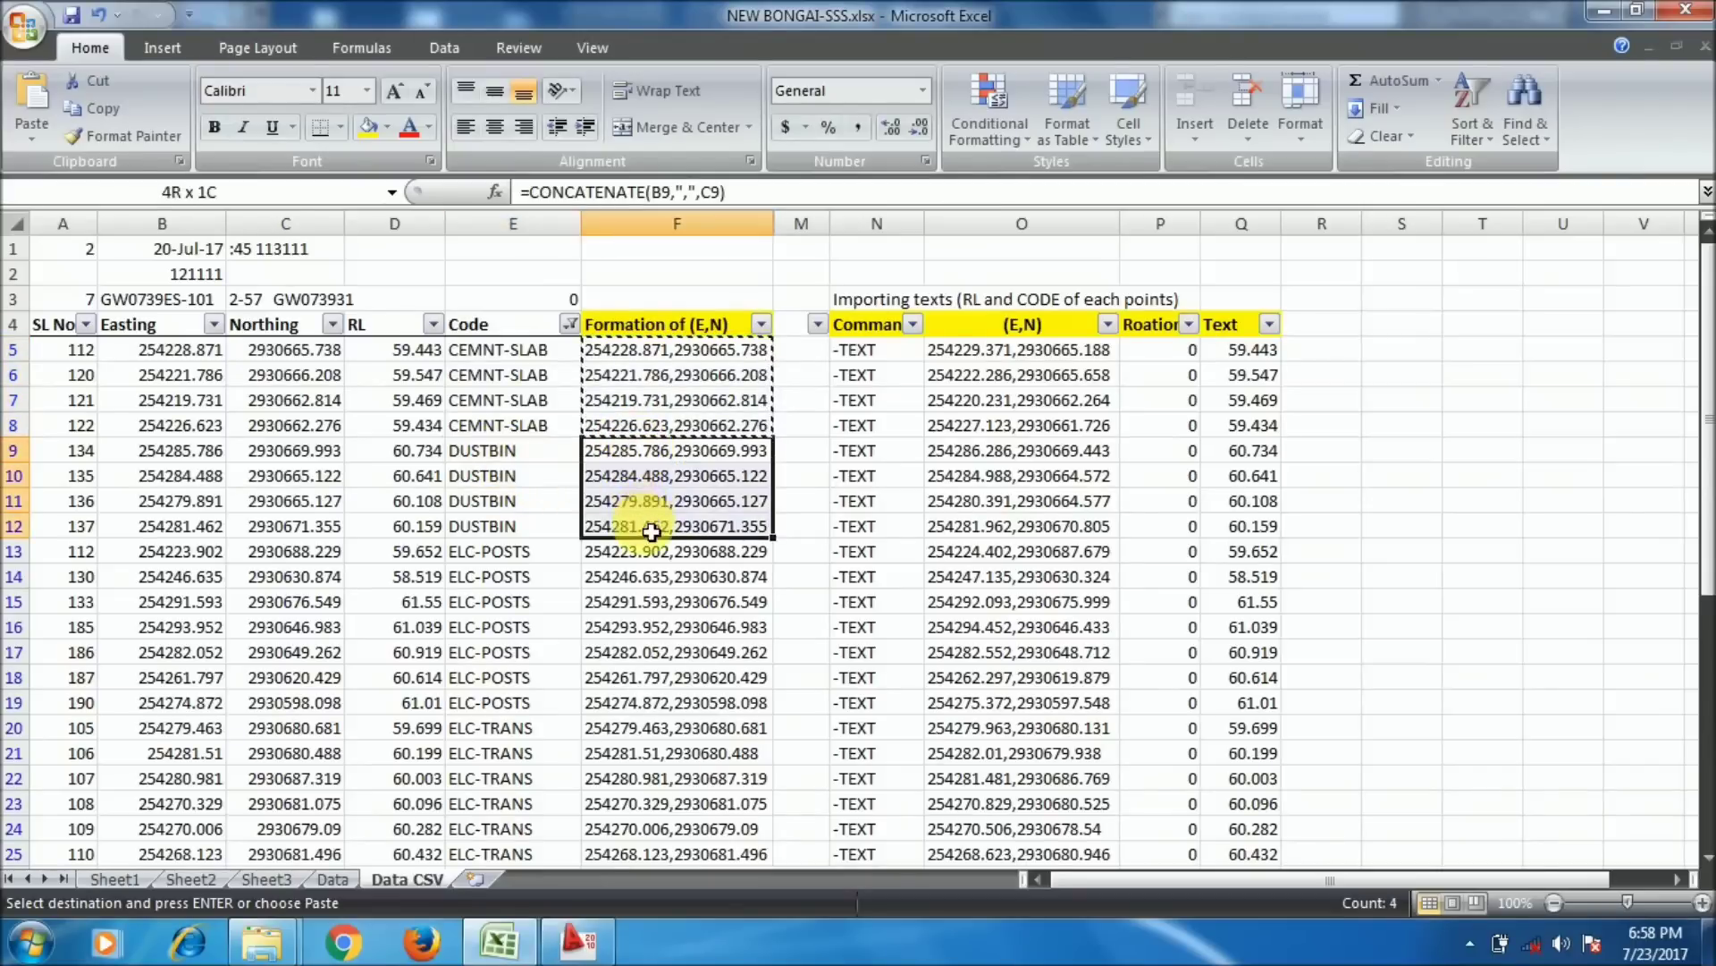
right_click(652, 510)
click(706, 525)
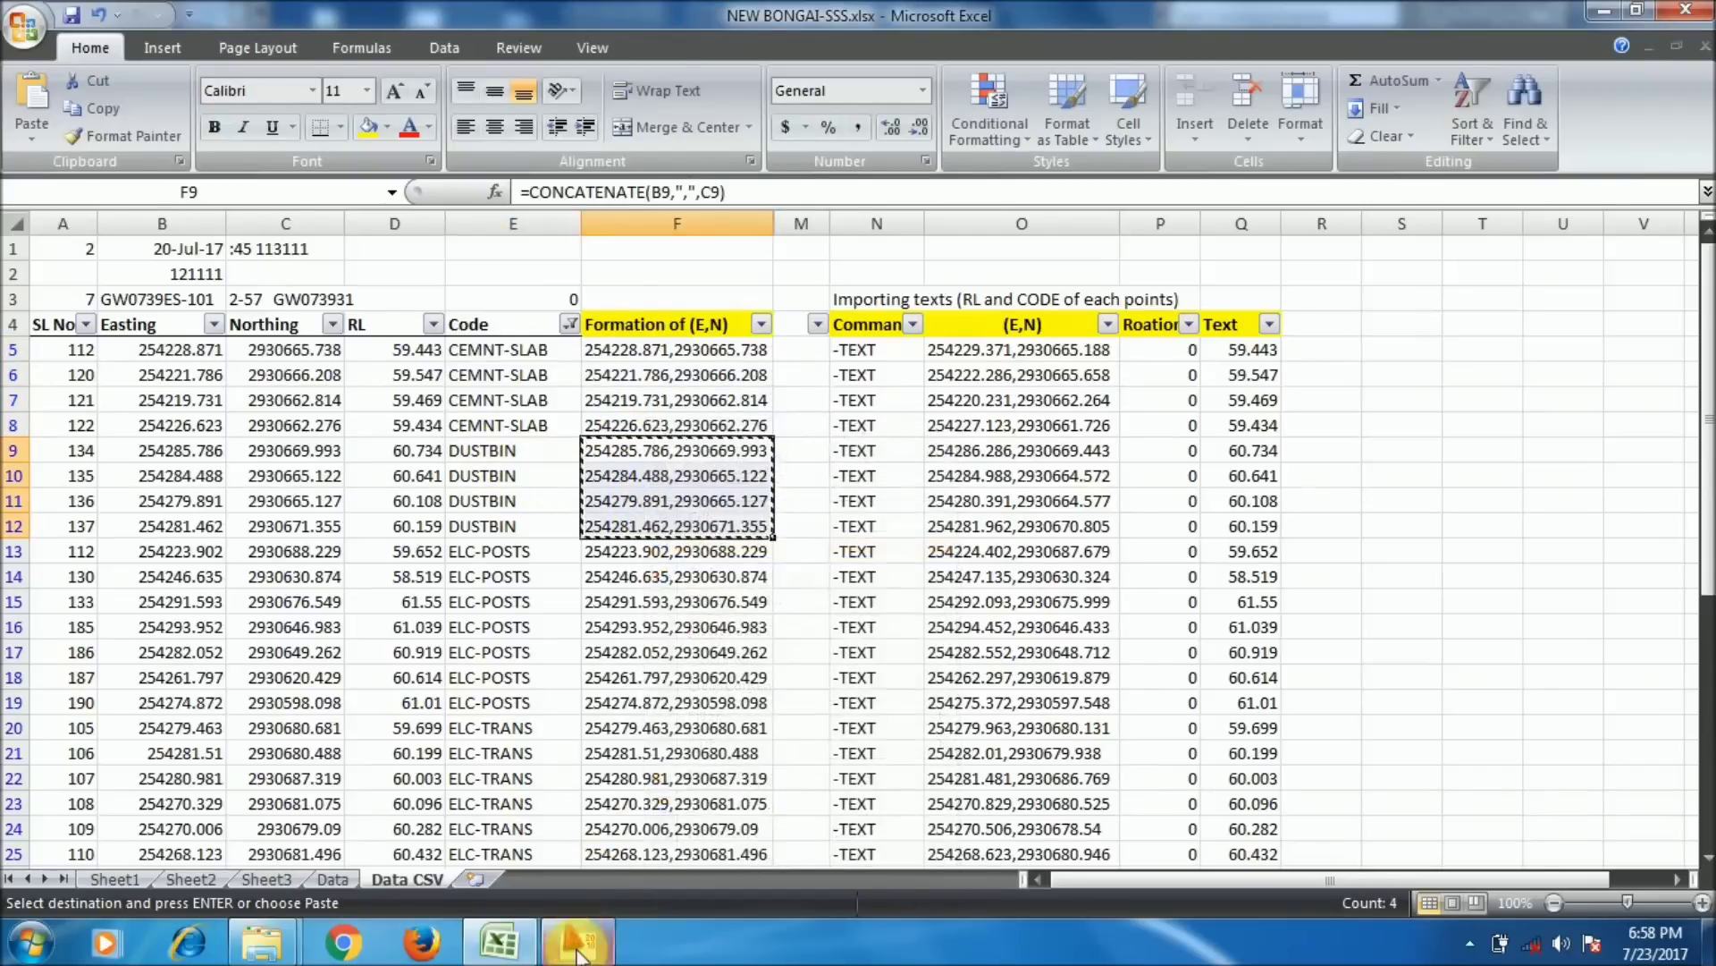
- Return to AutoCAD and draw a closed polyline through the copied DUSTBIN coordinates
key(alt+Tab)
scroll(625, 518, down, 5)
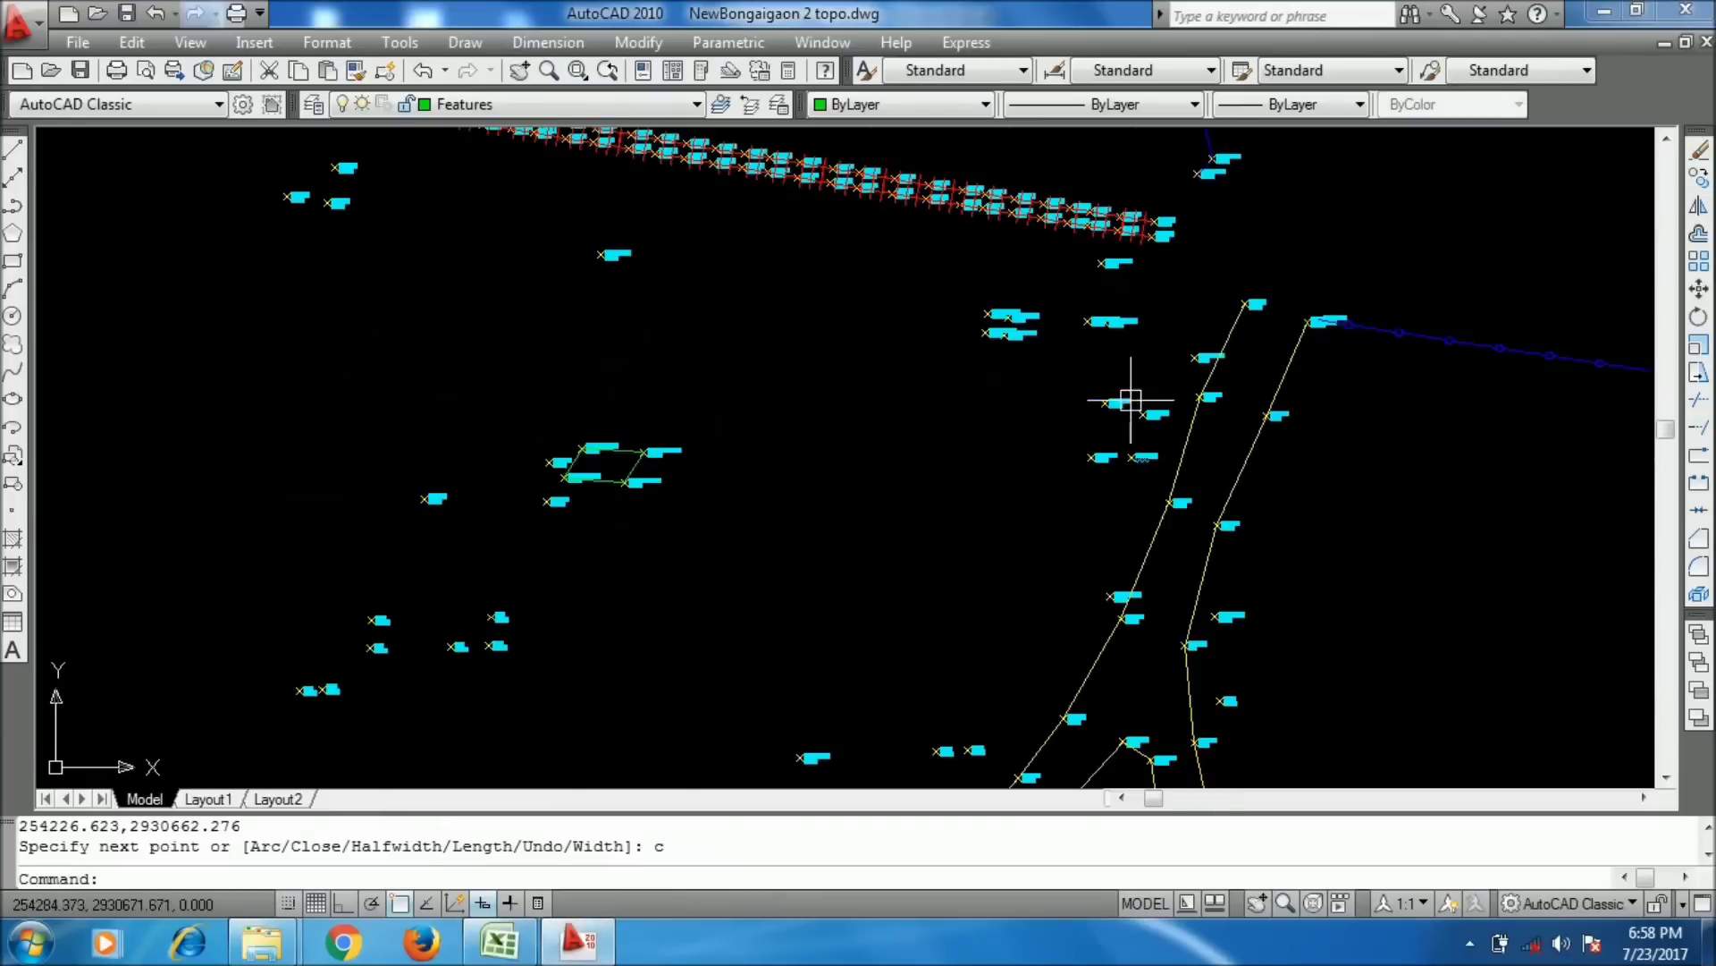
scroll(935, 253, up, 5)
scroll(957, 381, down, 3)
middle_drag(1157, 587, 767, 427)
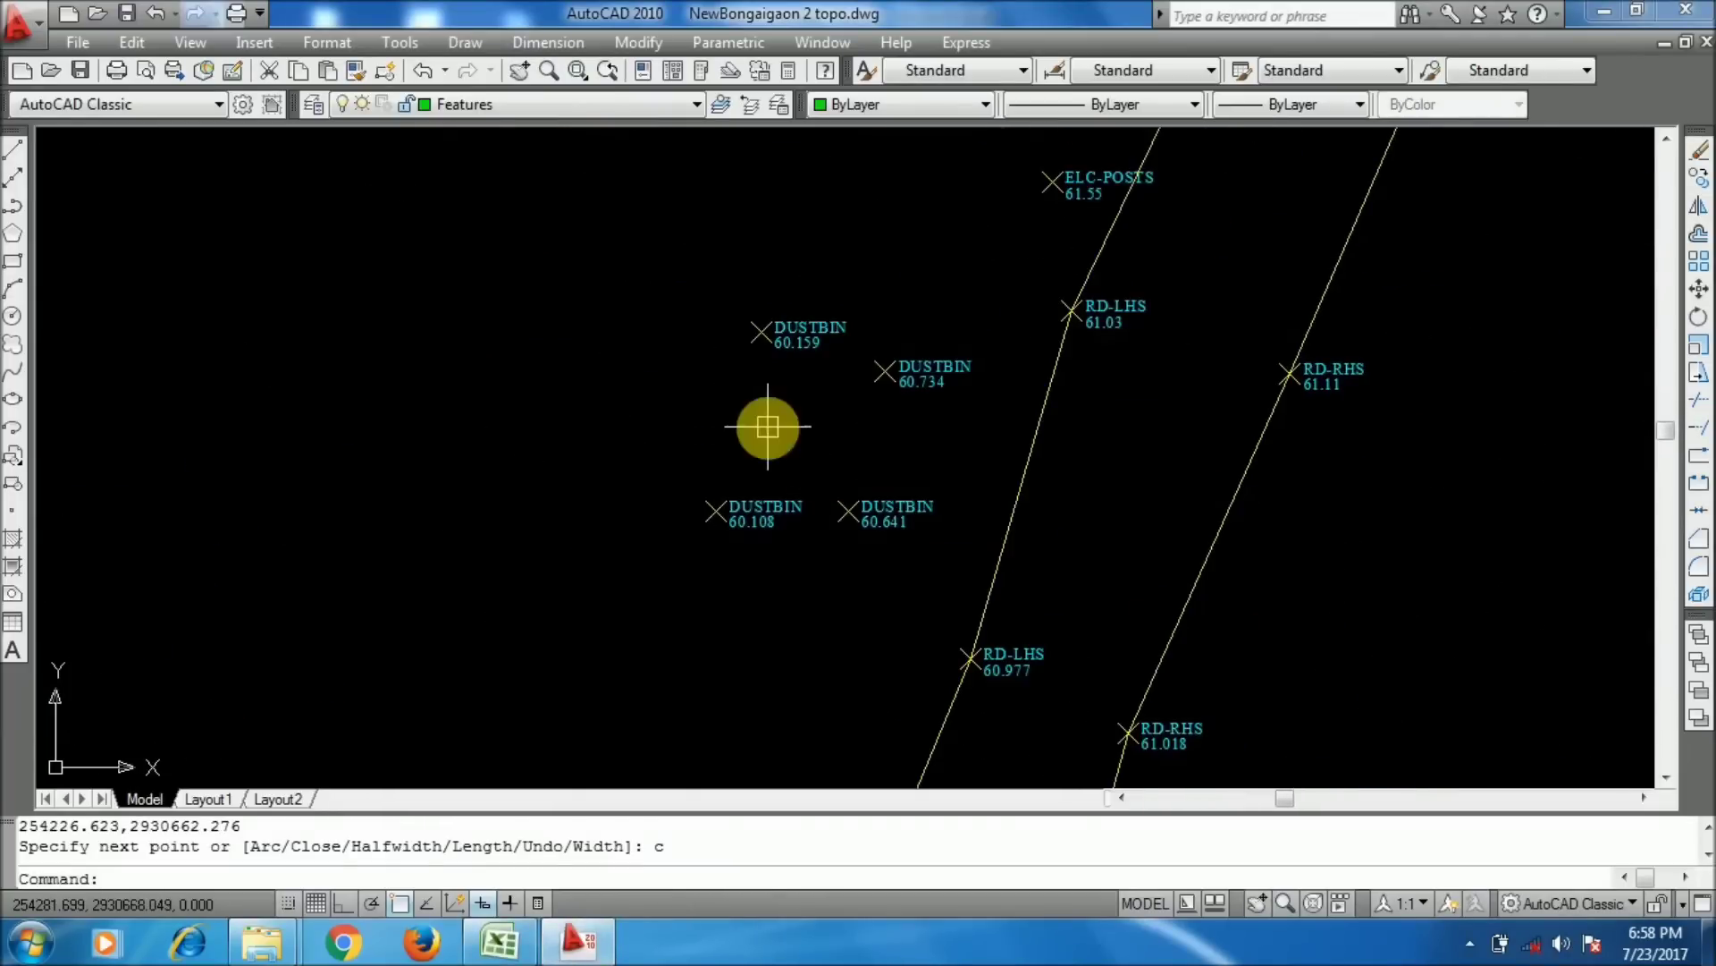
key(Return)
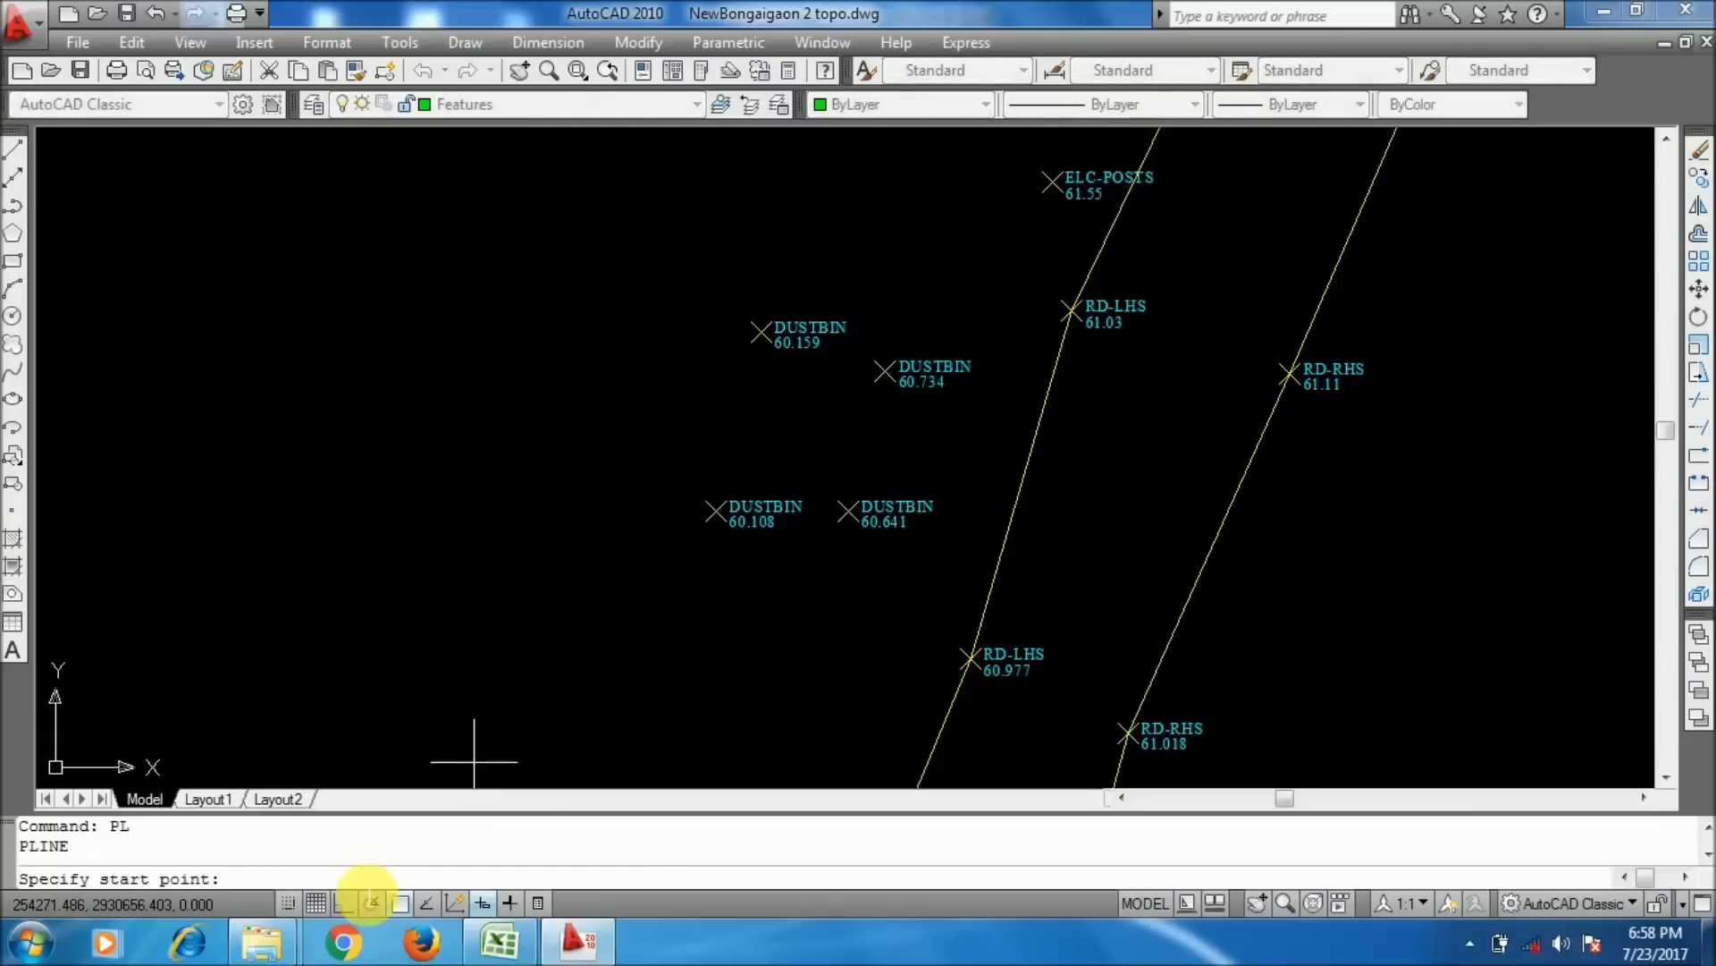
right_click(390, 849)
click(501, 759)
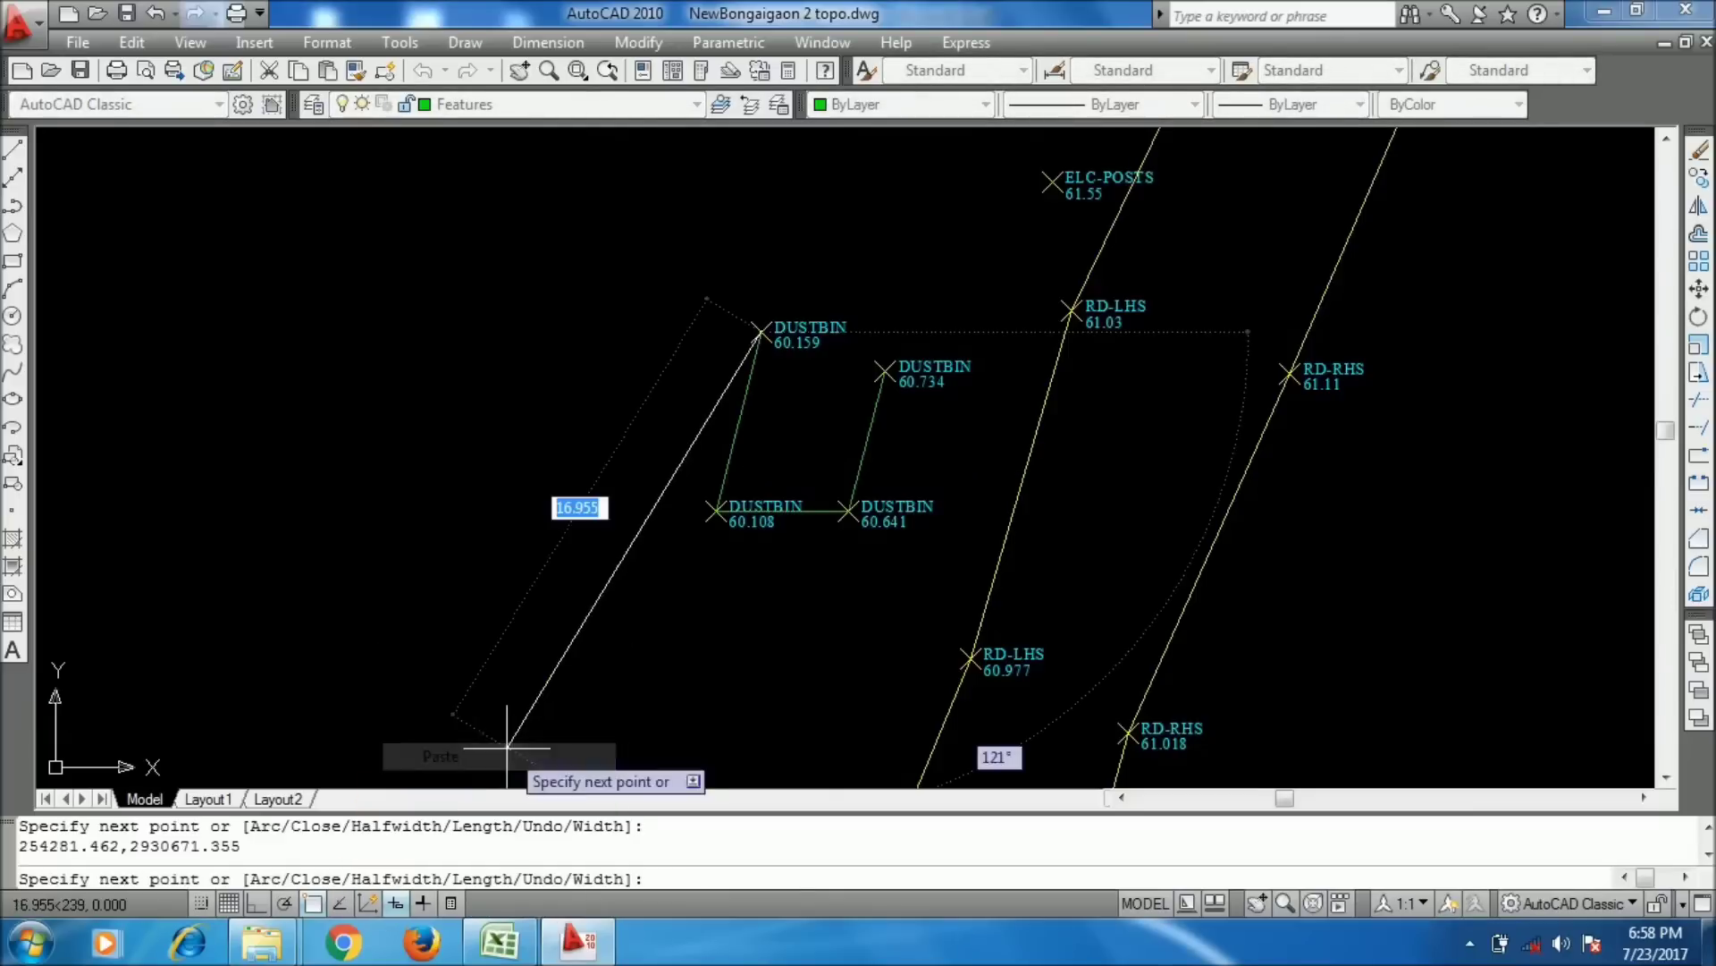
text(C)
key(Return)
- Draw a rectangle just above the HUT 58.715 point as the wall outline of a hut symbol
scroll(921, 434, down, 5)
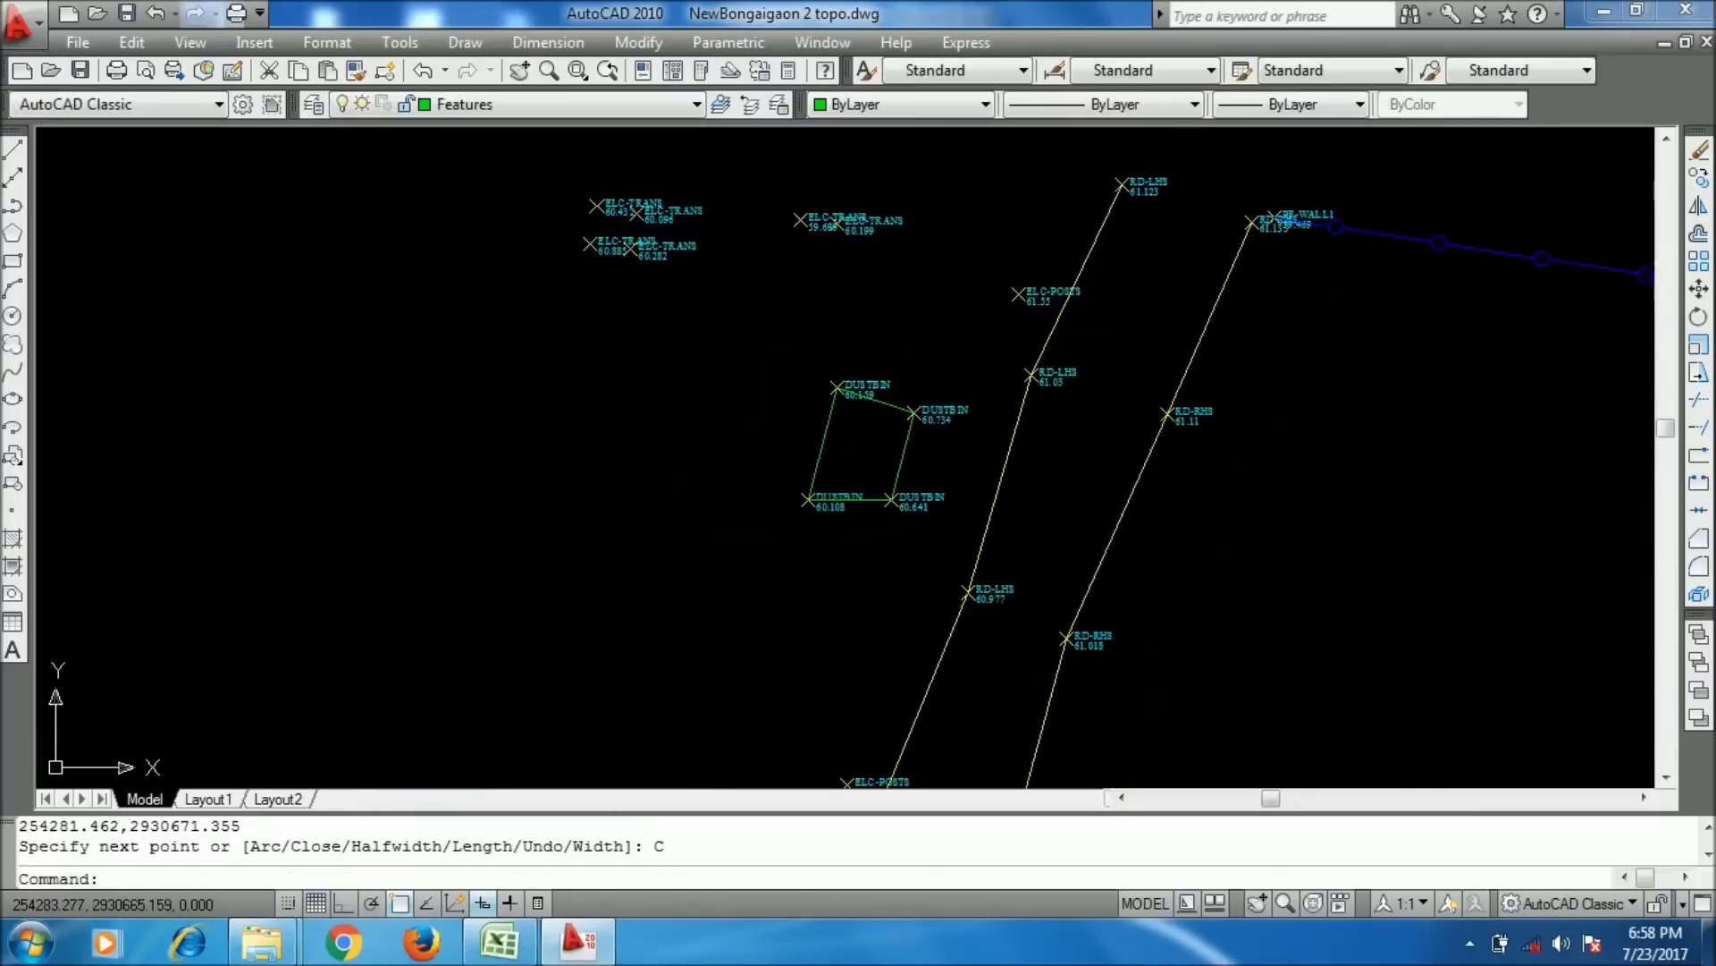
scroll(601, 527, up, 8)
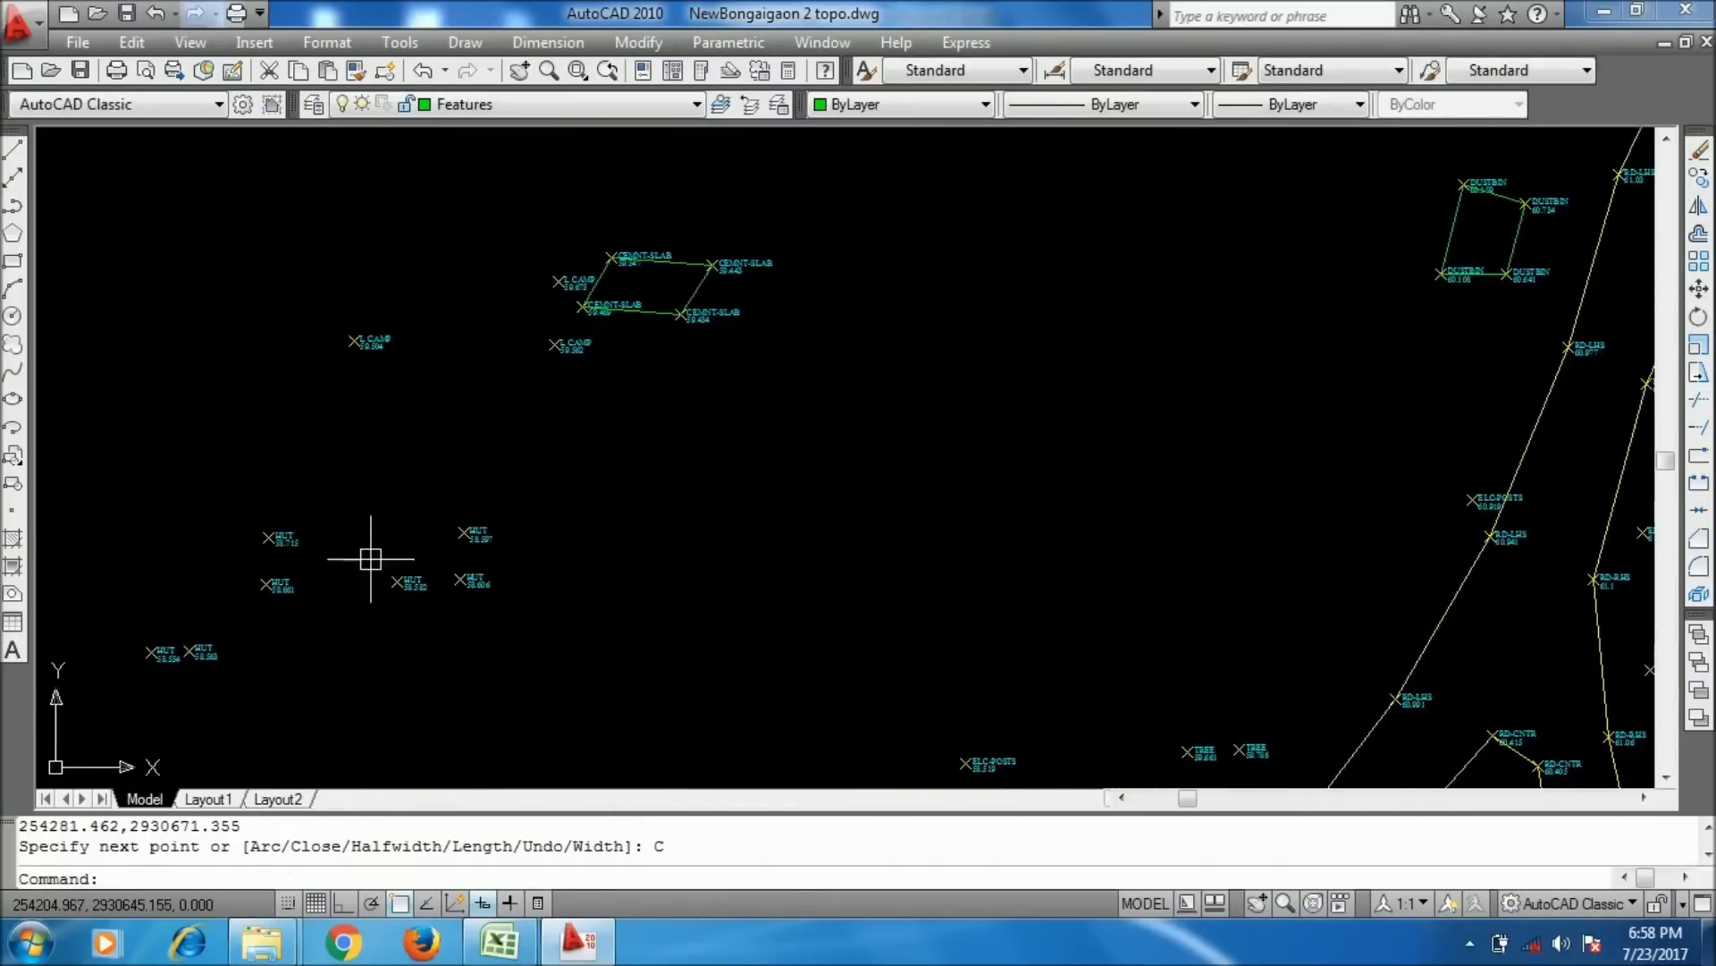
middle_drag(366, 585, 573, 451)
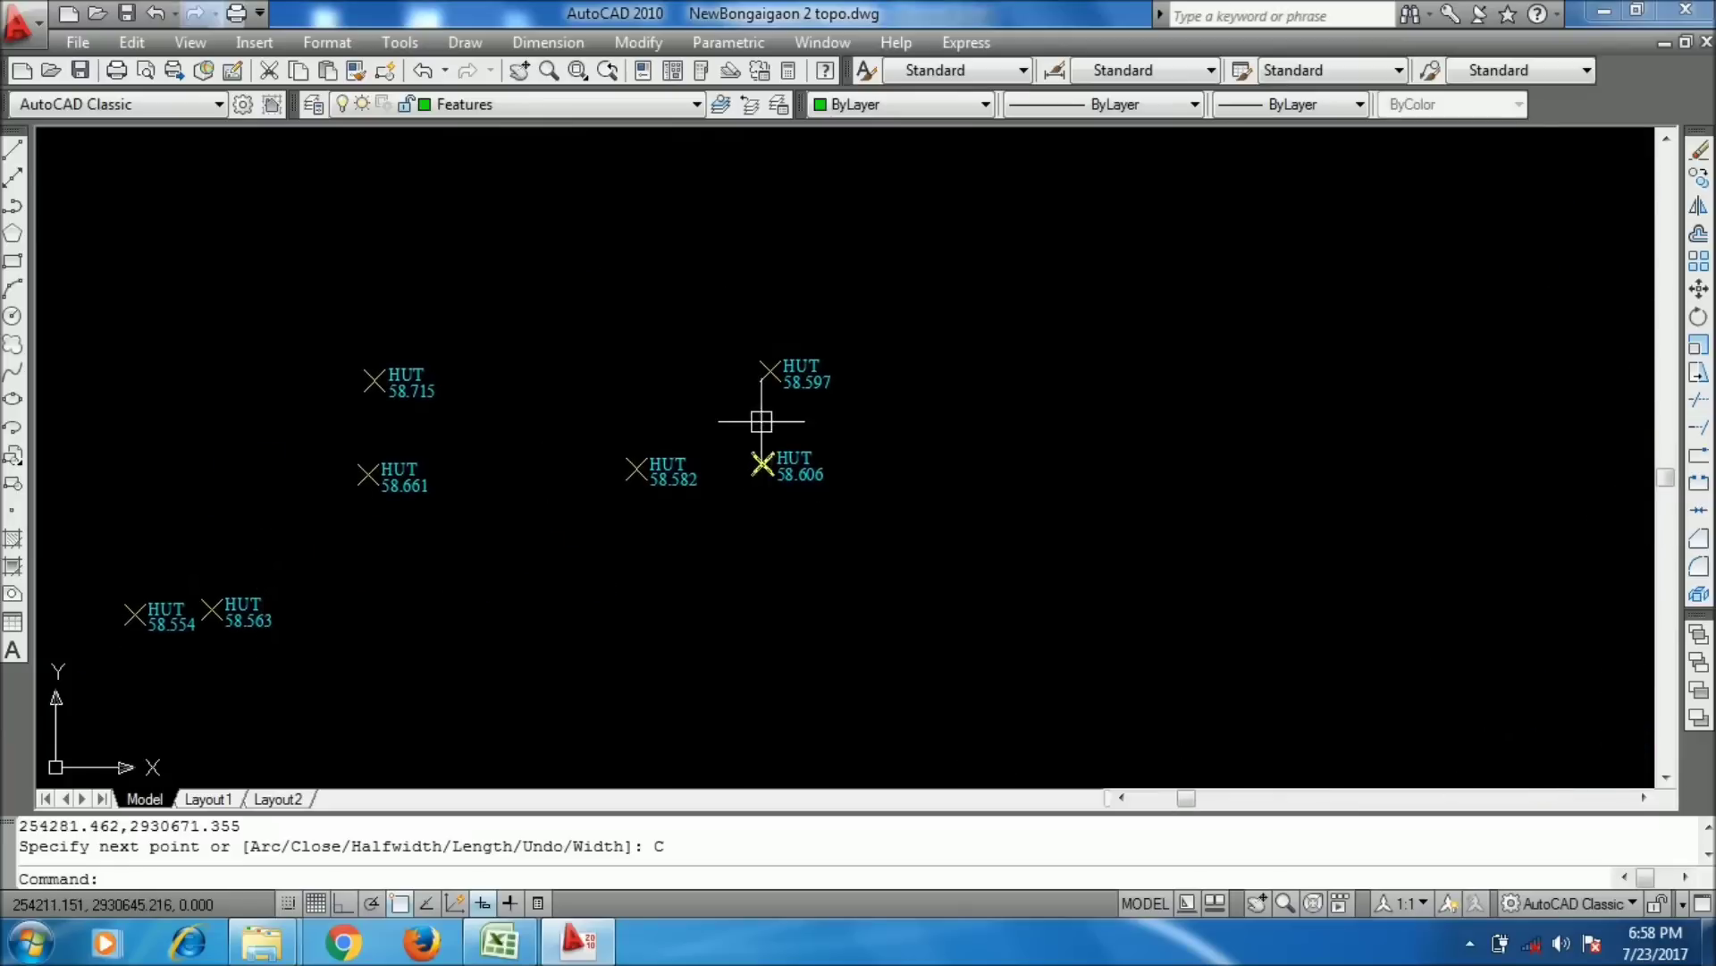
scroll(682, 387, up, 4)
scroll(626, 366, down, 2)
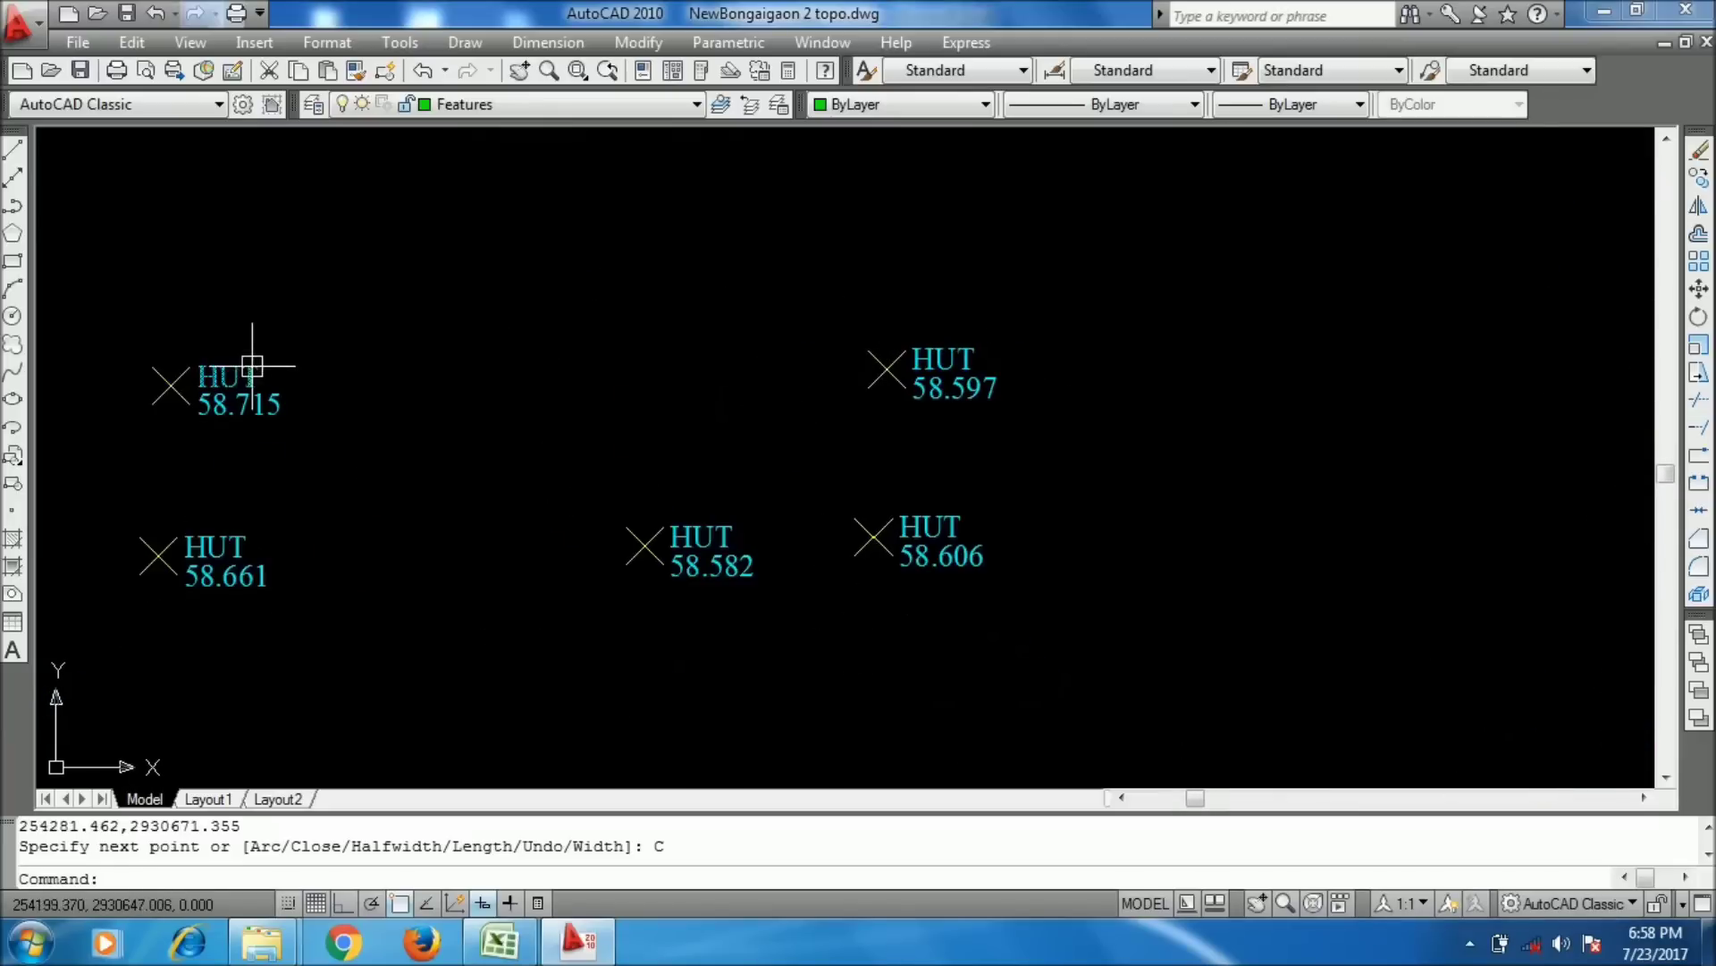
middle_drag(252, 366, 498, 382)
scroll(536, 384, up, 5)
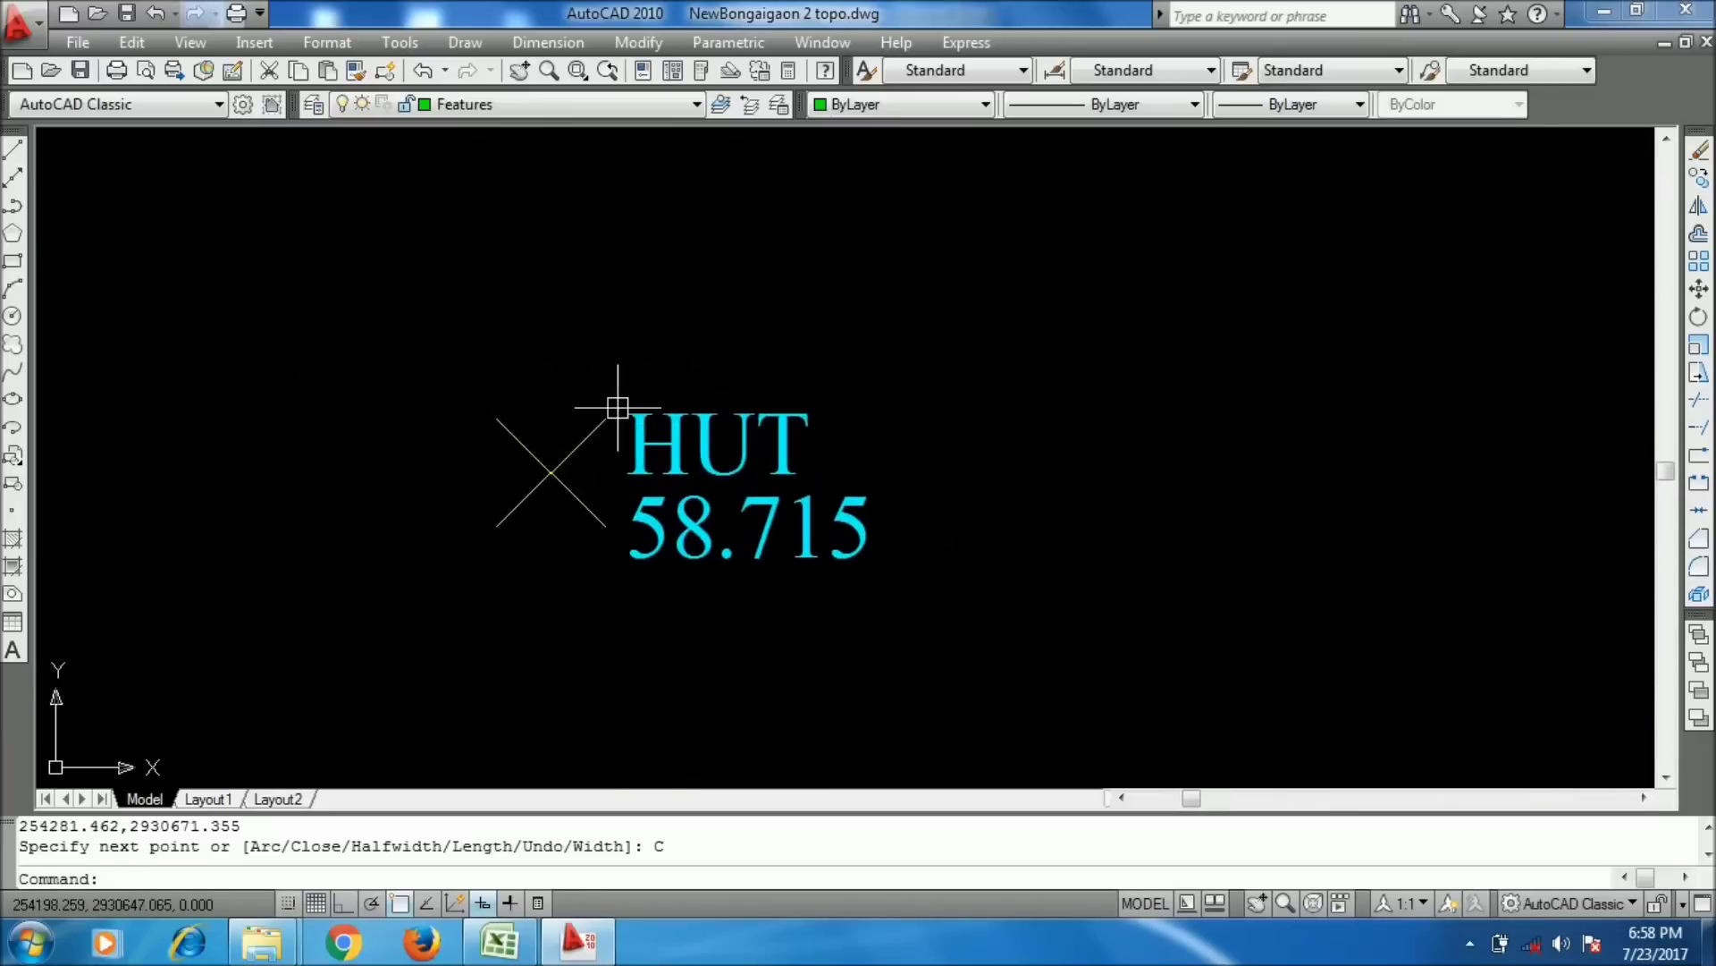
text(REC)
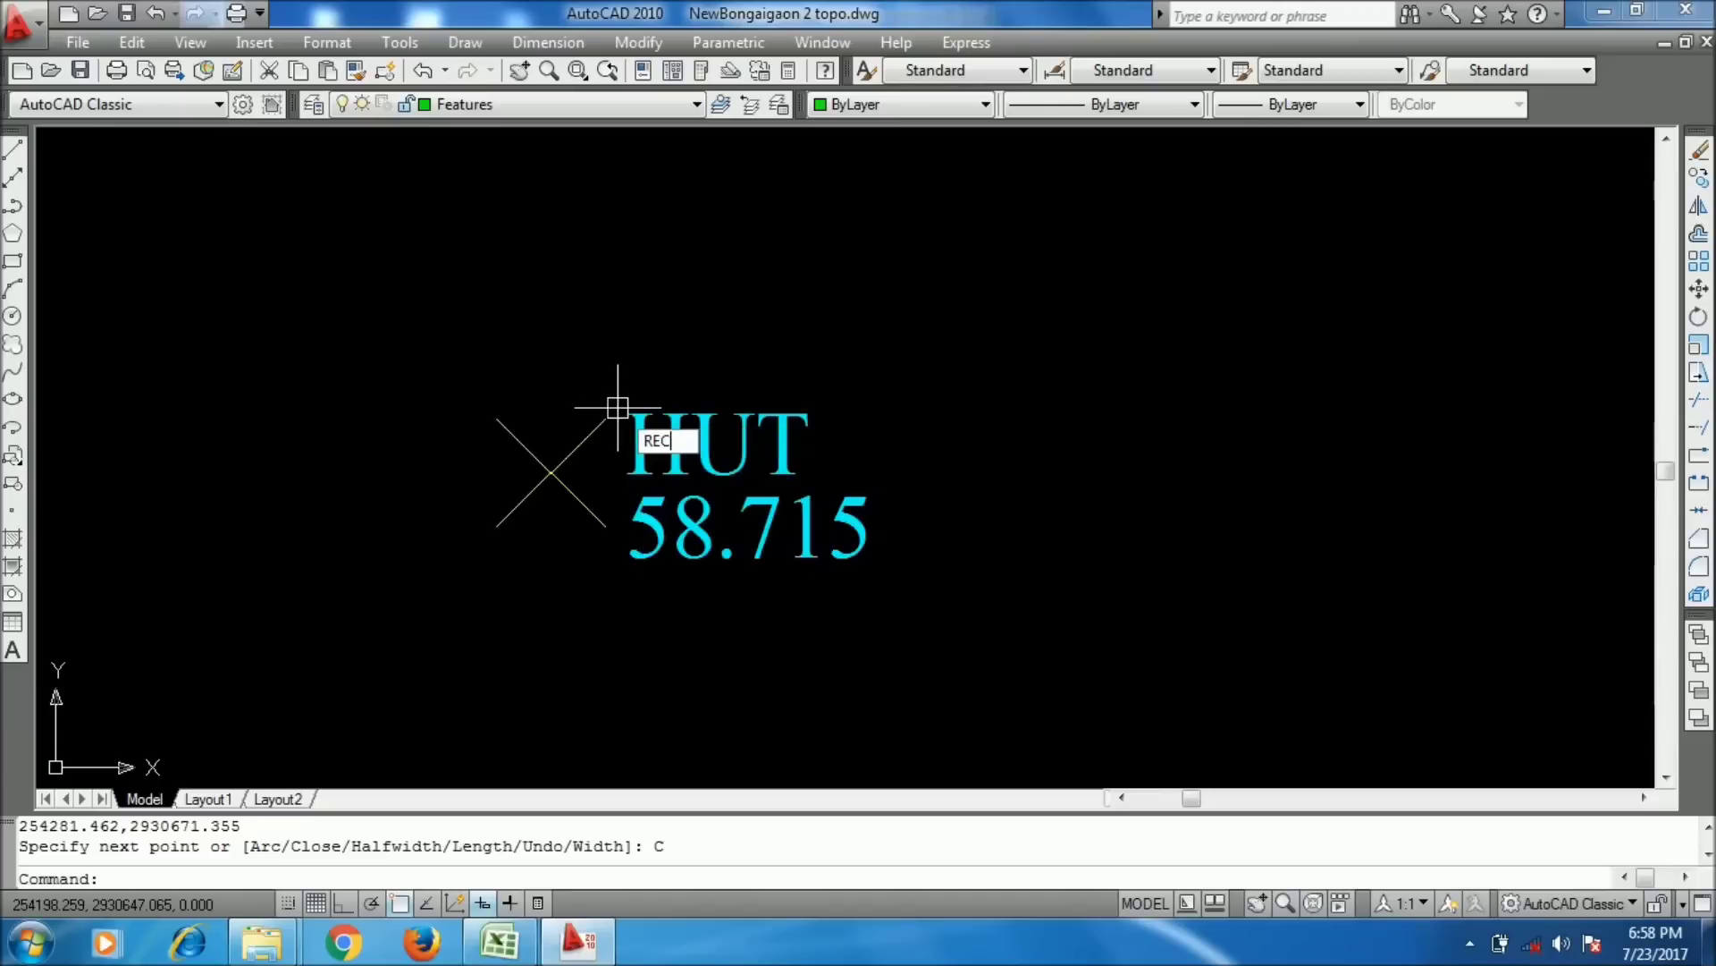
key(Return)
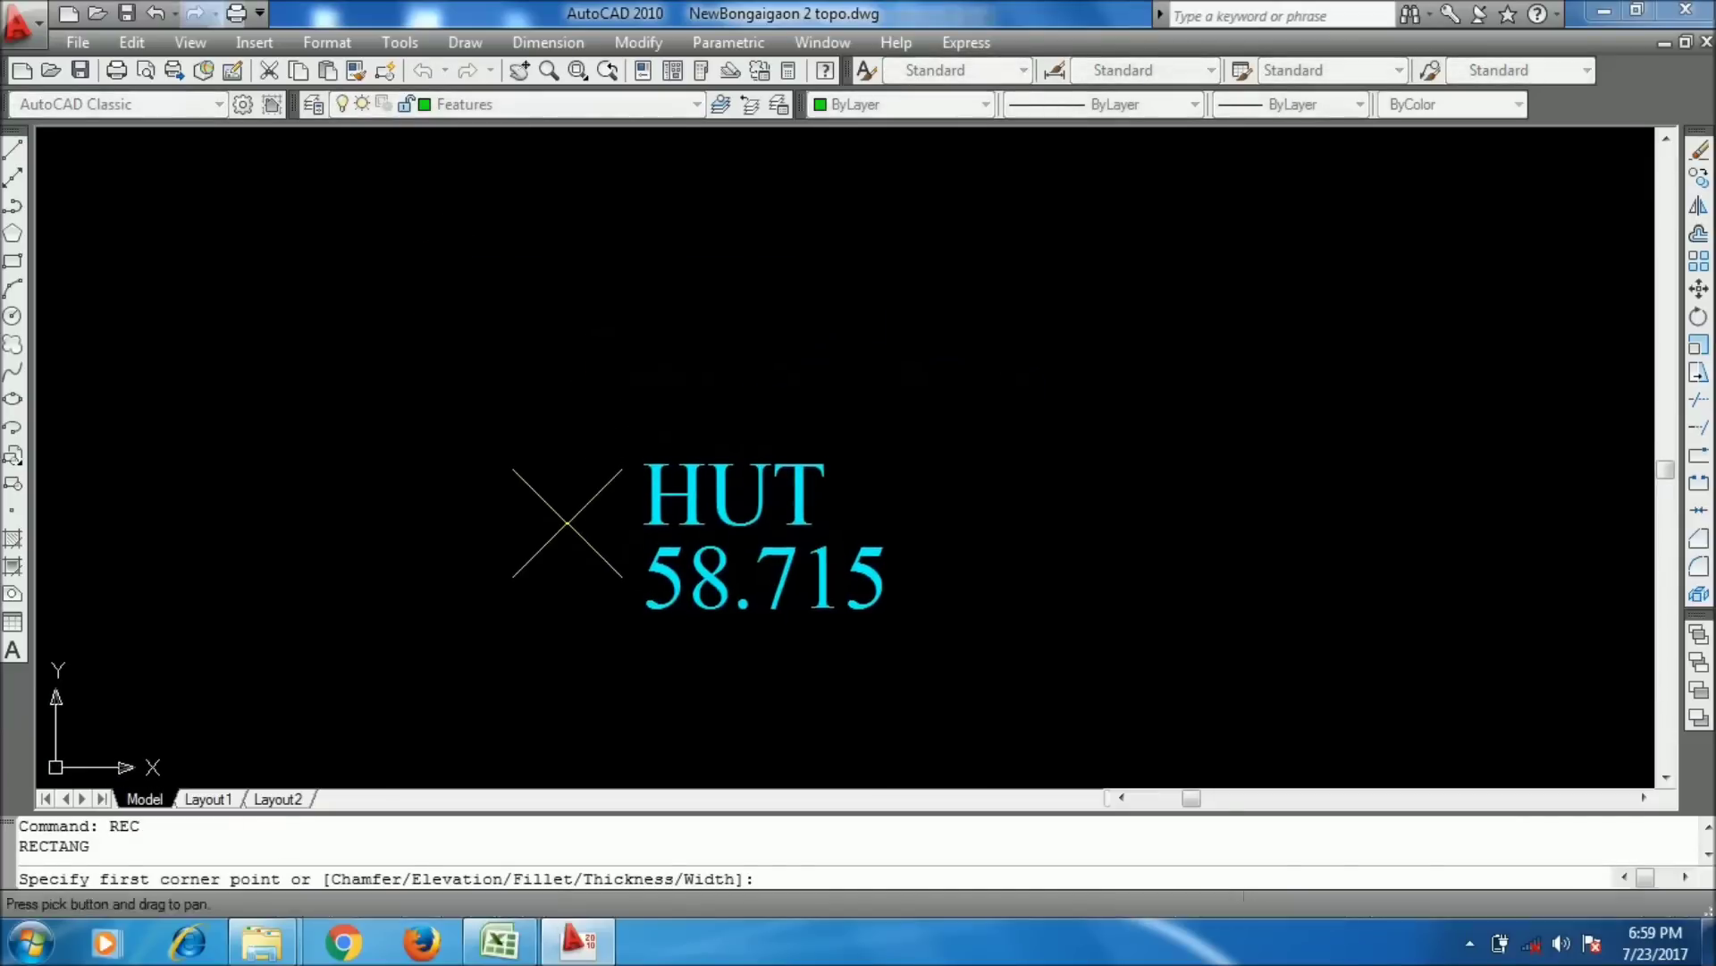
click(454, 230)
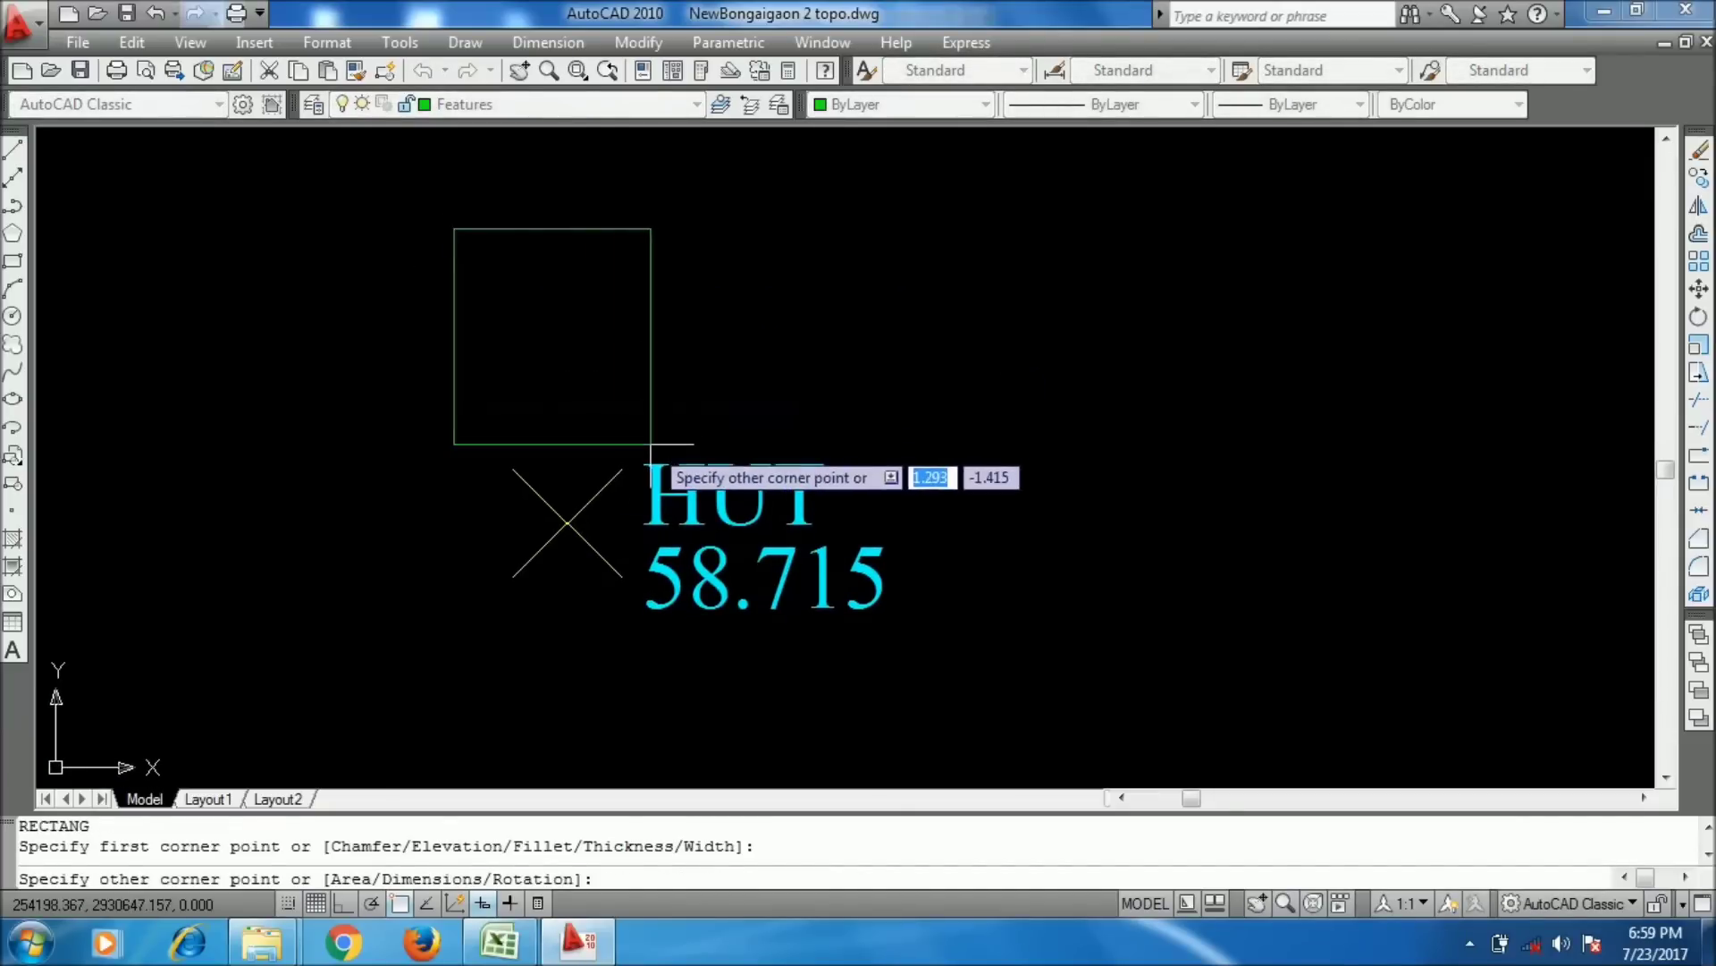
click(624, 373)
- Draw a second rectangle about 0.47 high on top of the wall outline, matching its full width
scroll(680, 420, up, 3)
scroll(509, 486, up, 1)
key(Return)
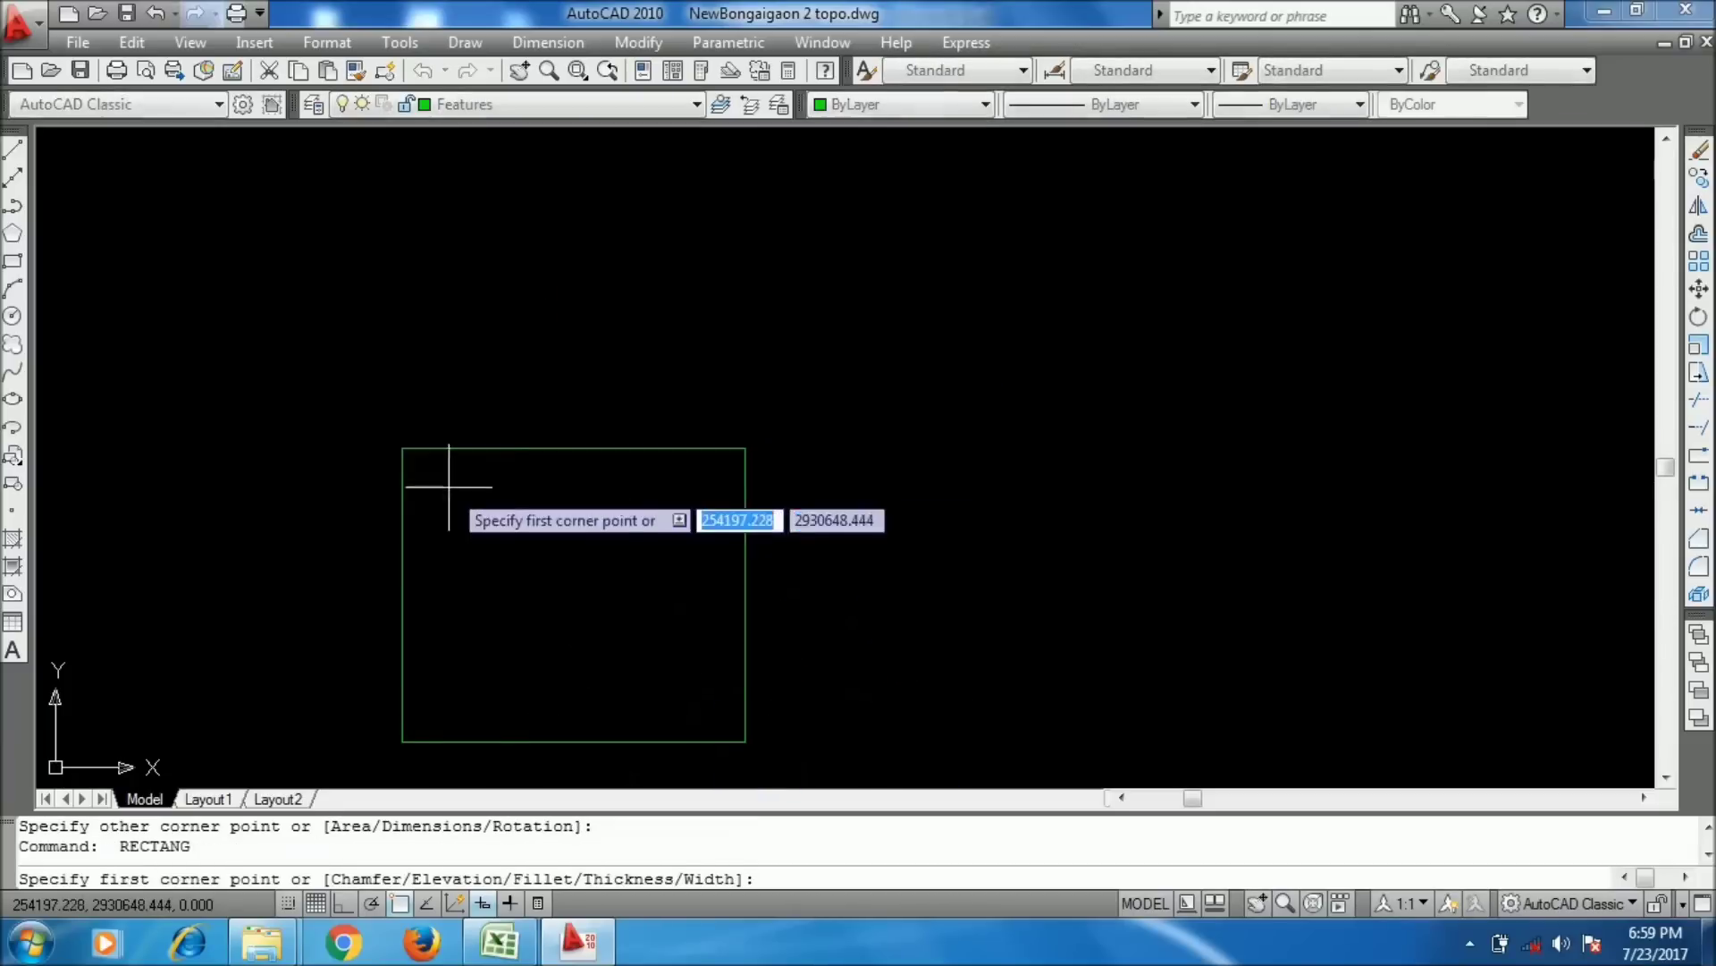
click(403, 448)
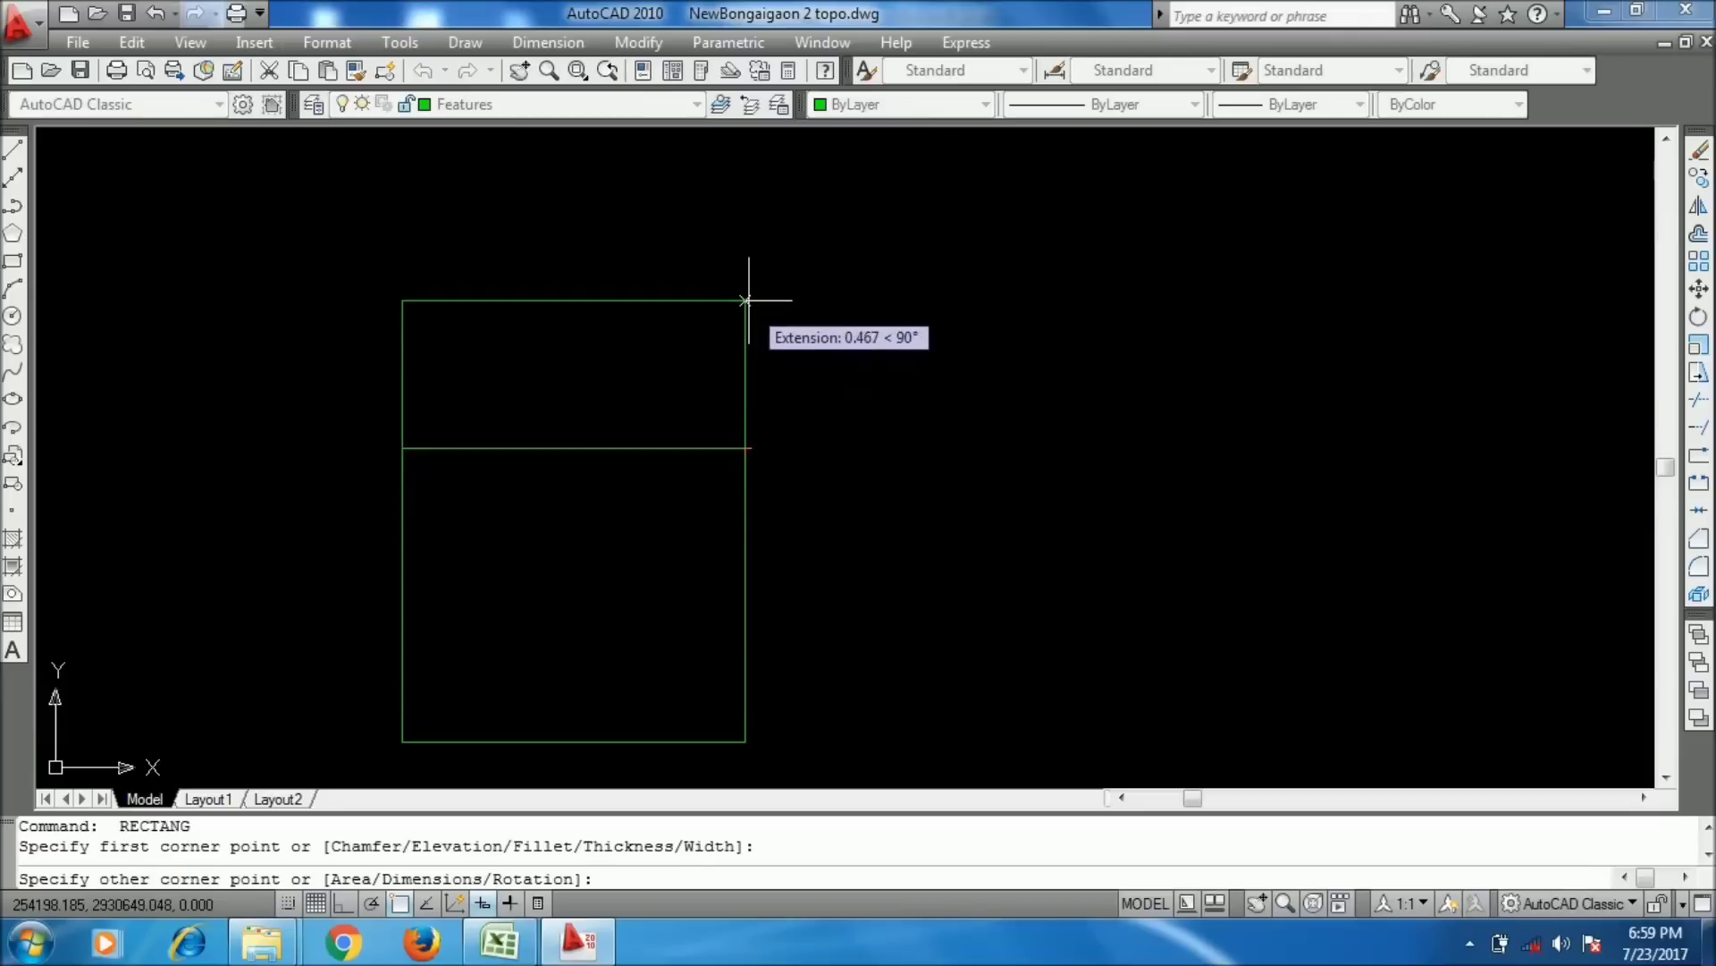
click(746, 300)
- Draw two small window rectangles inside the hut's wall, one near each side at about the same height
key(Return)
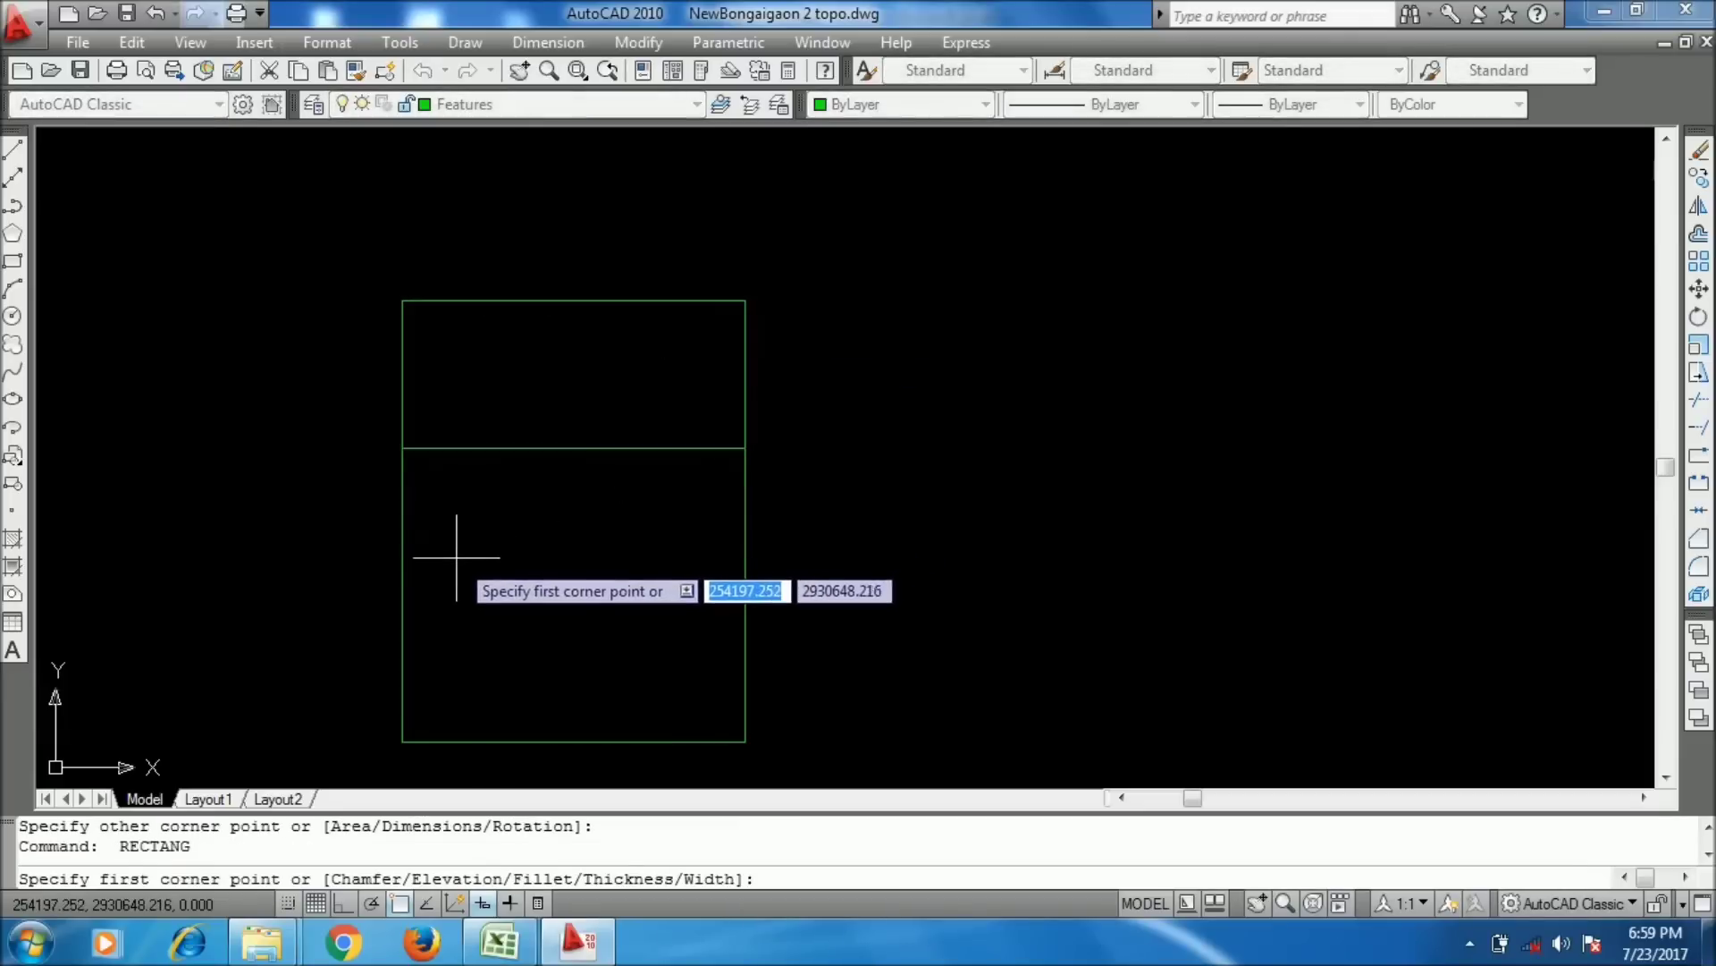
click(442, 529)
click(492, 586)
key(Return)
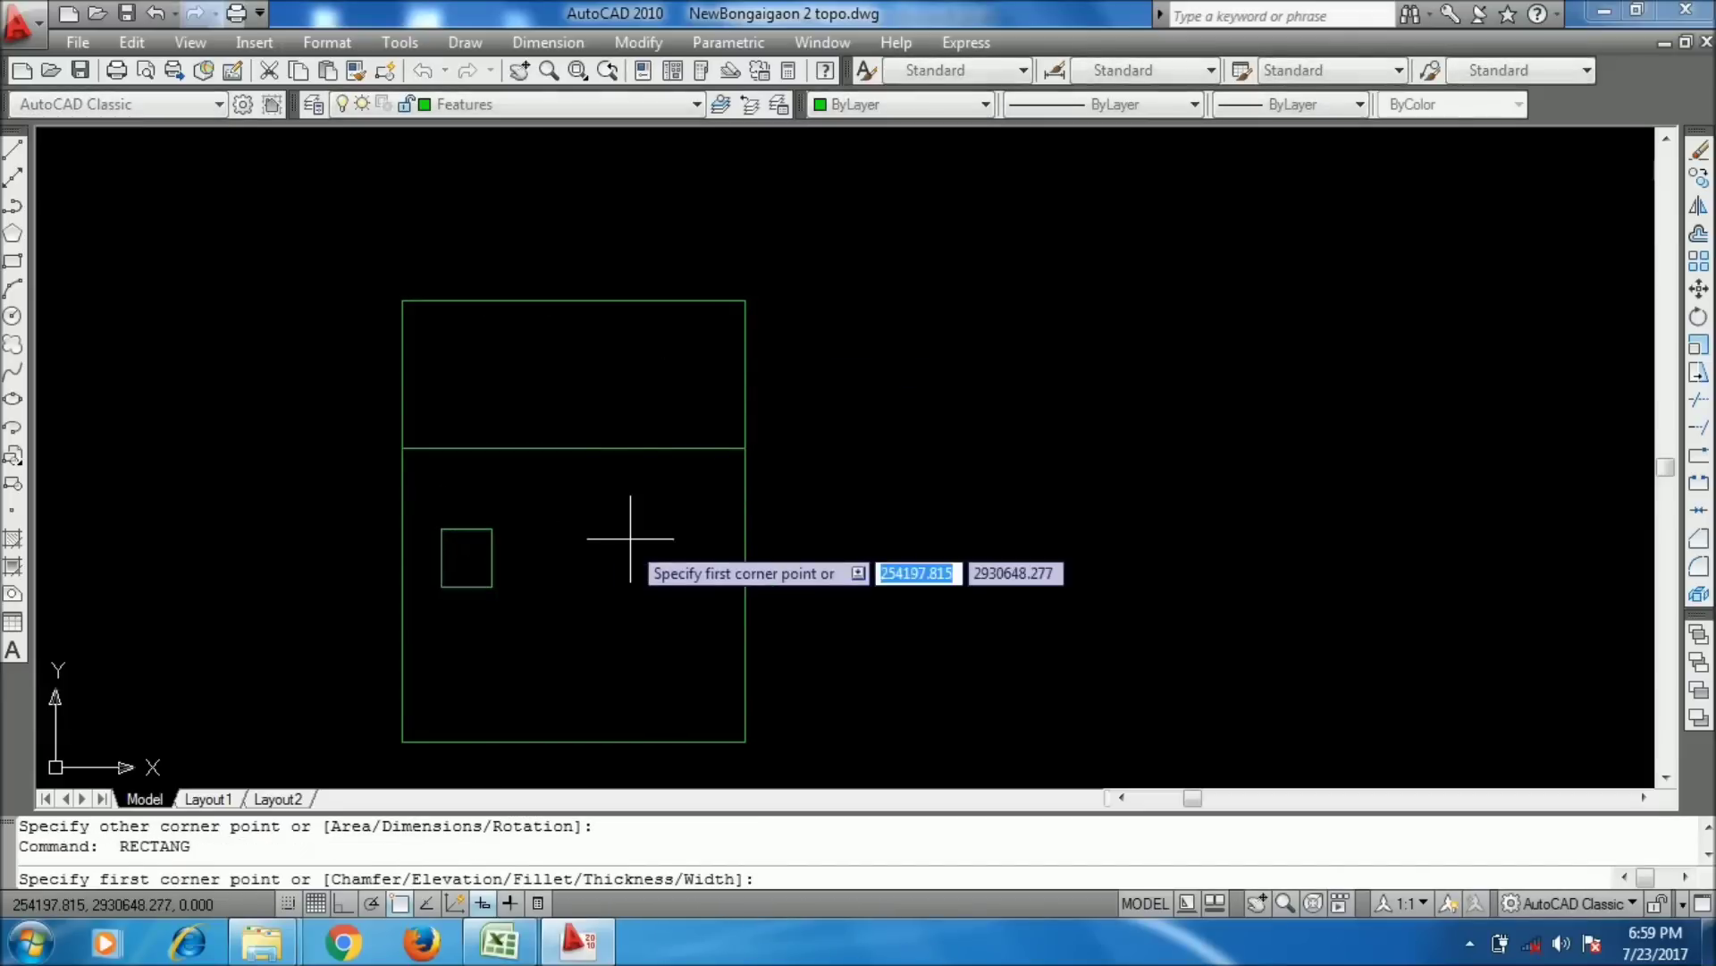
click(635, 527)
click(689, 586)
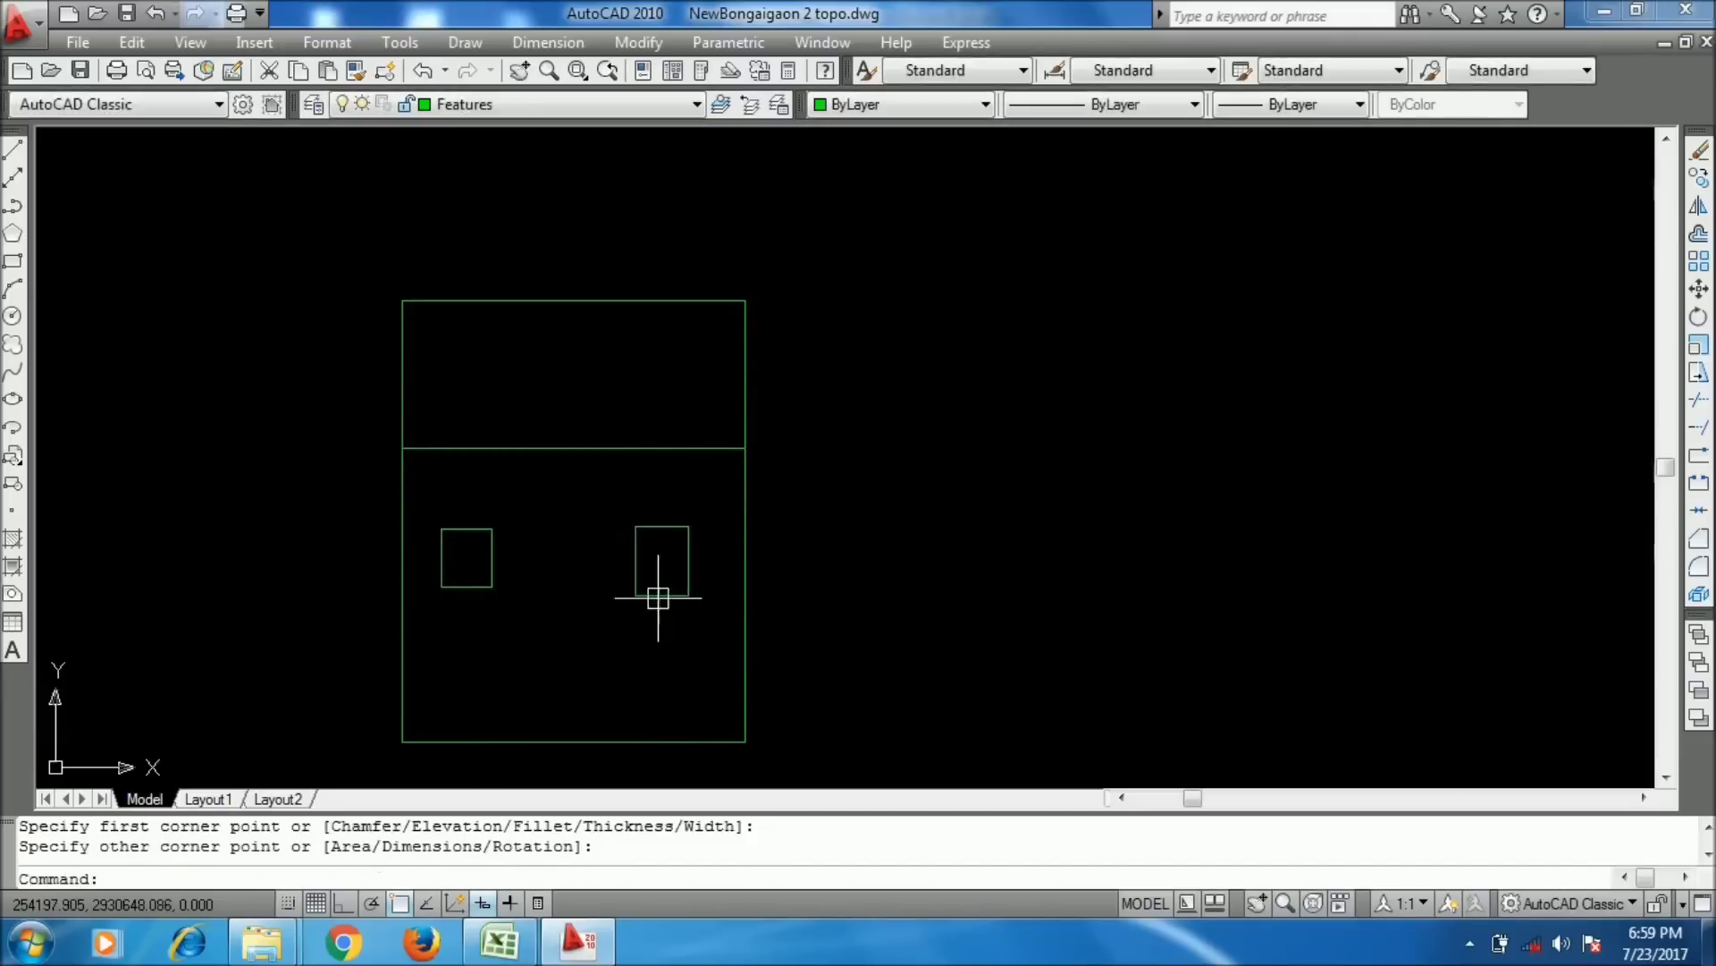
- Draw a tall door rectangle between the two windows, reaching down to the bottom edge of the wall
key(Return)
click(531, 558)
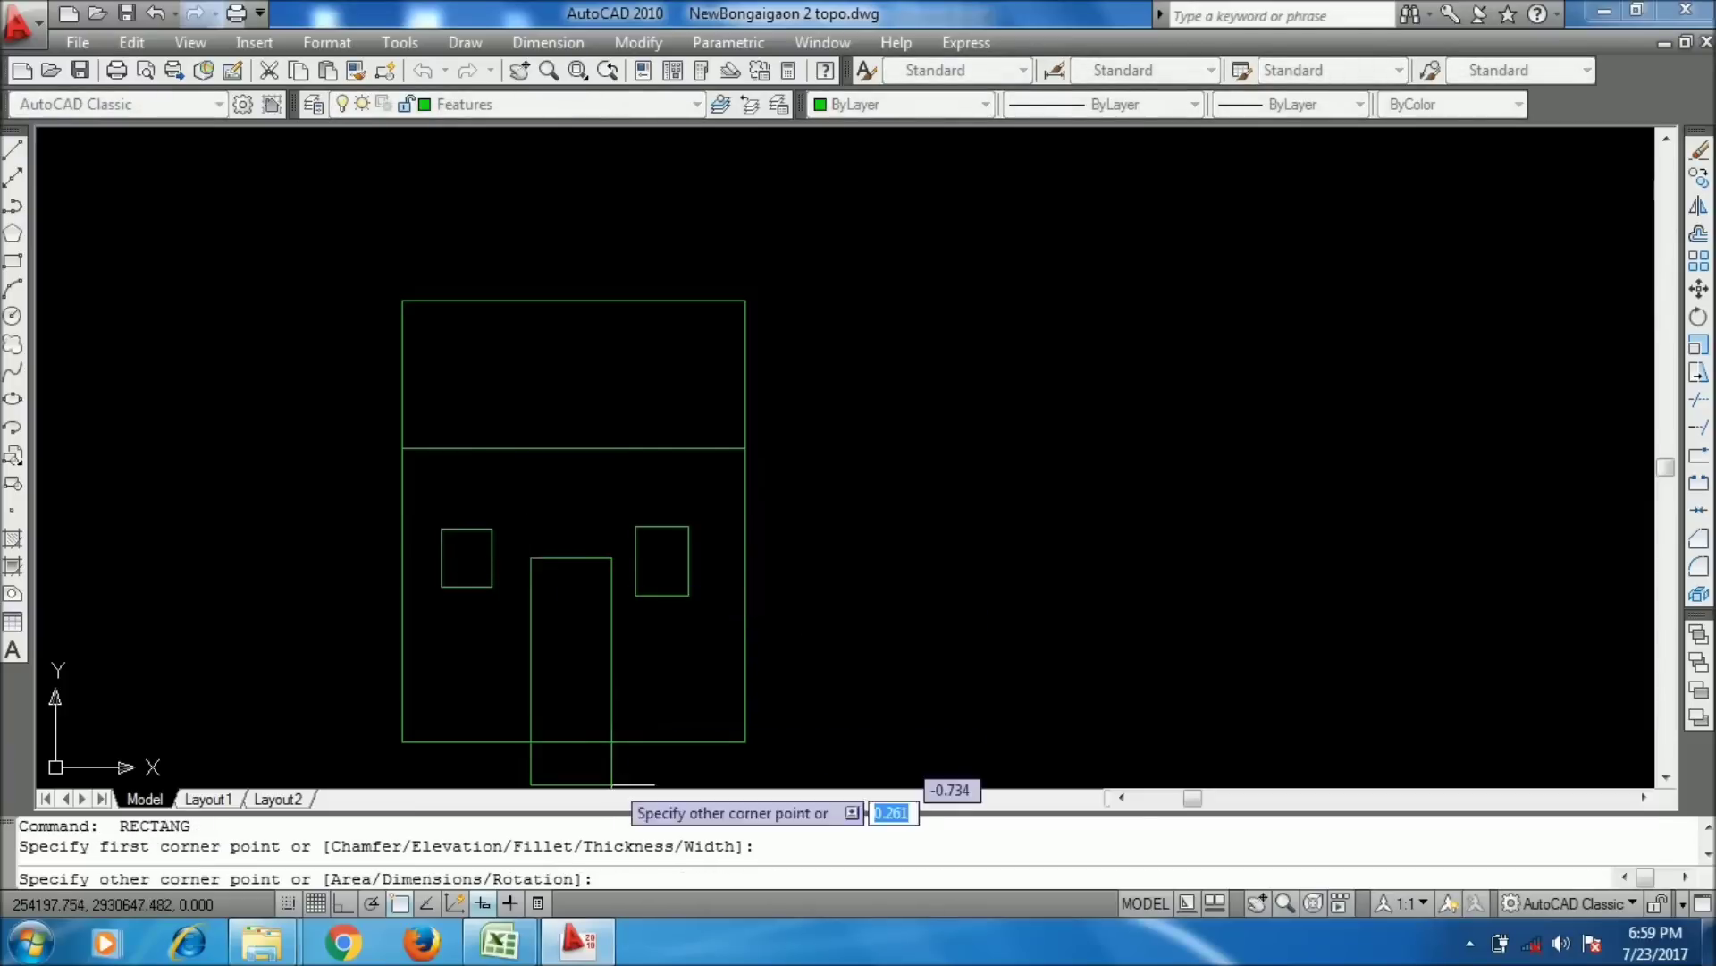
click(608, 740)
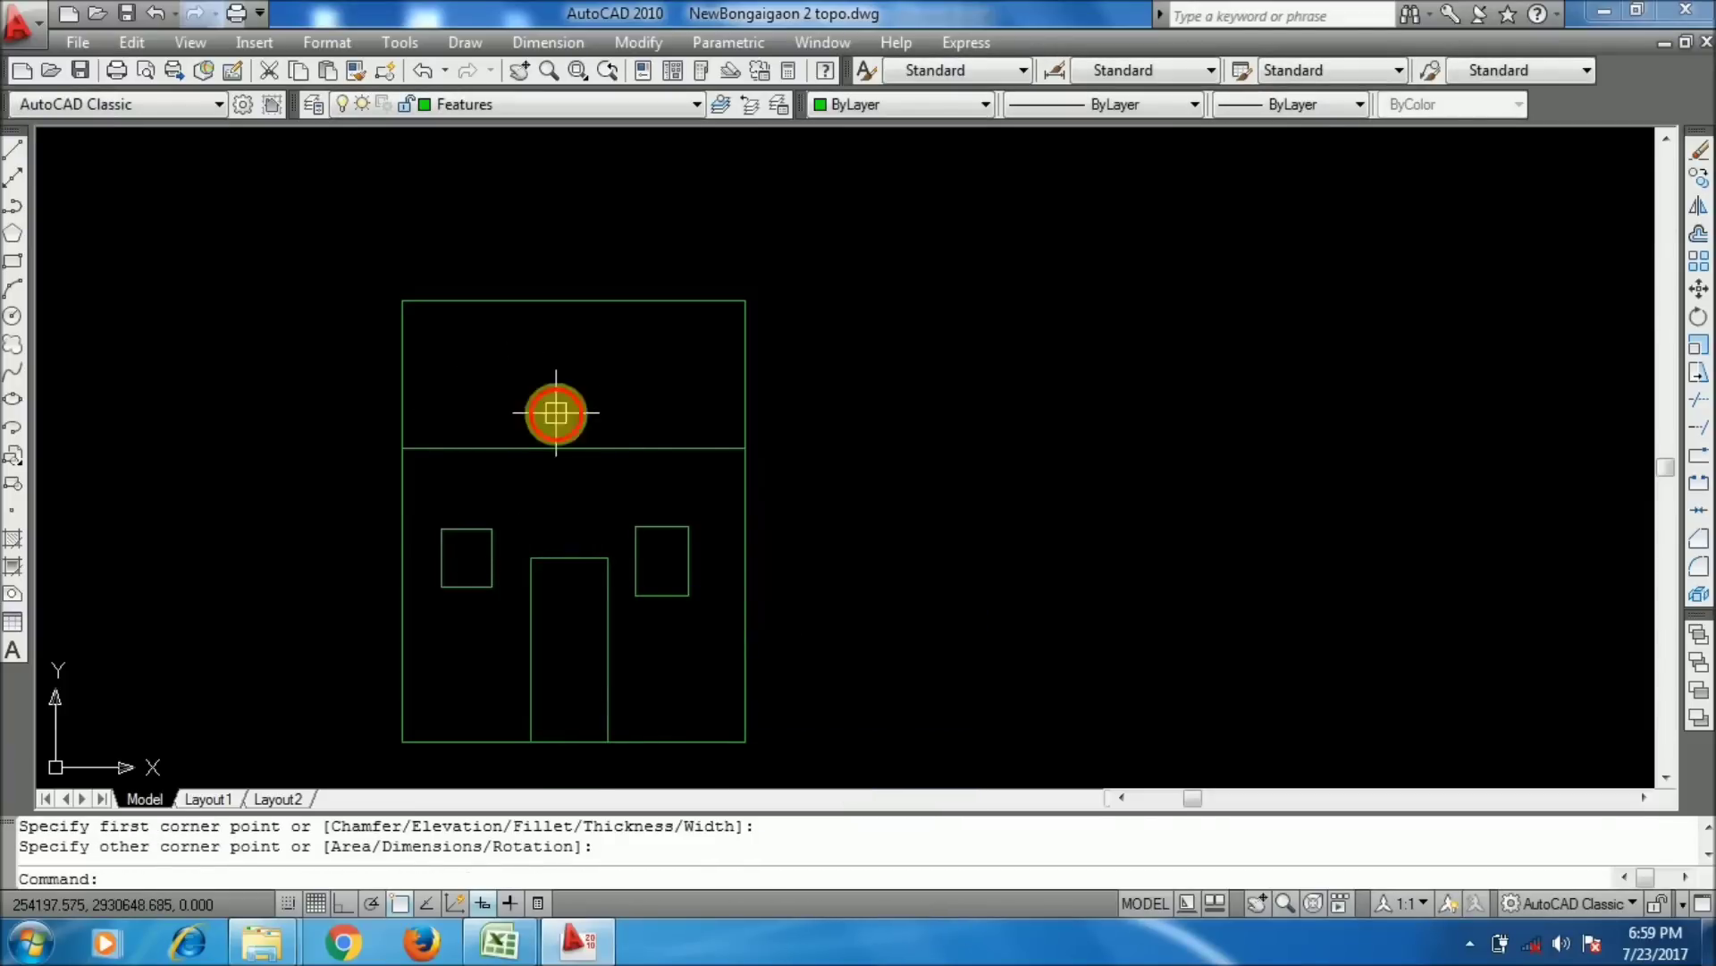
- Draw a polyline for the pitched roof from one upper wall corner through the upper rectangle's top midpoint to the other wall corner
text(pl)
key(Return)
click(402, 448)
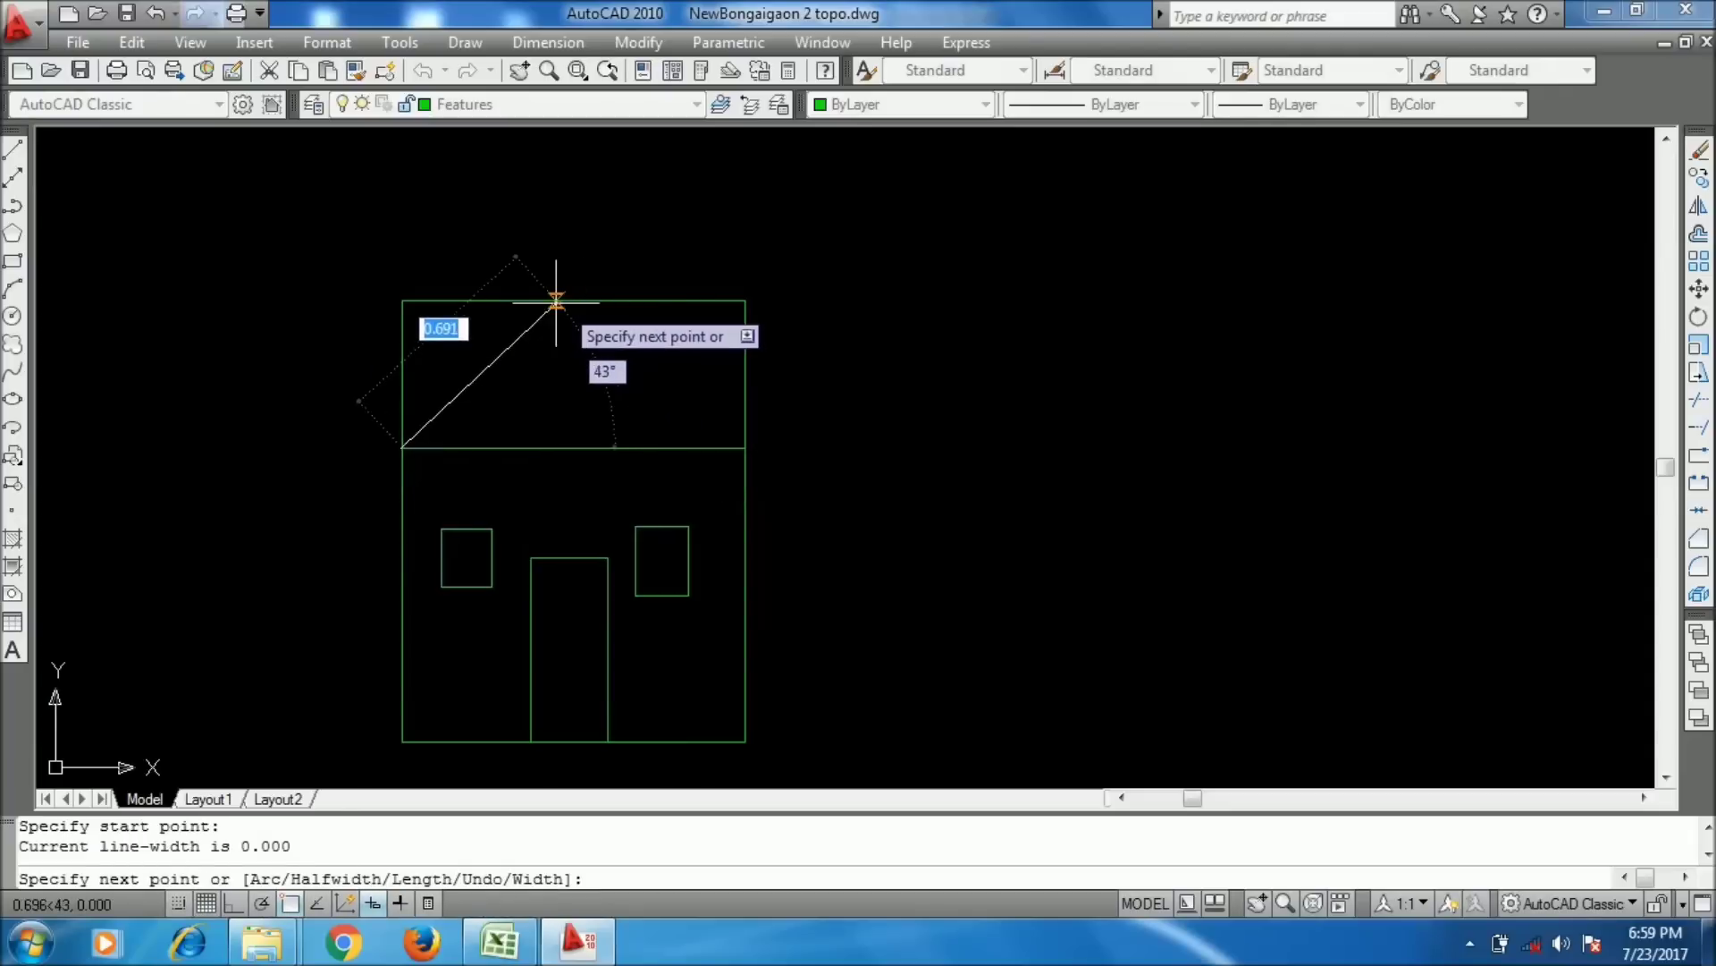
key(Return)
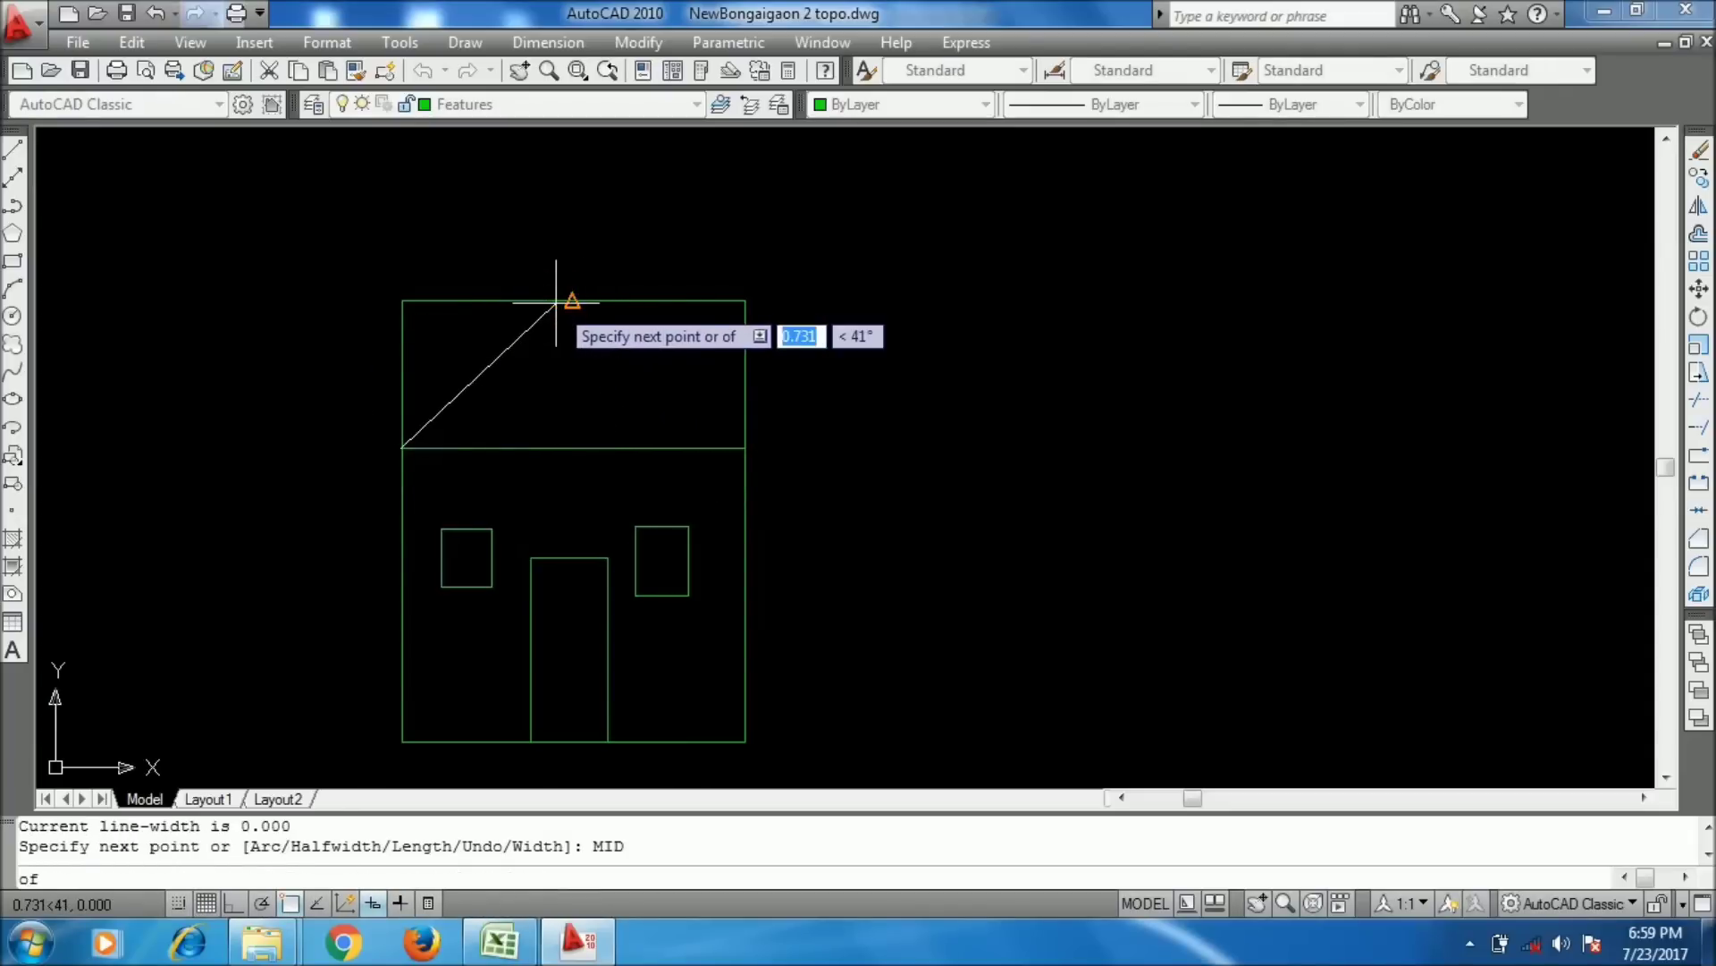
click(572, 301)
click(744, 448)
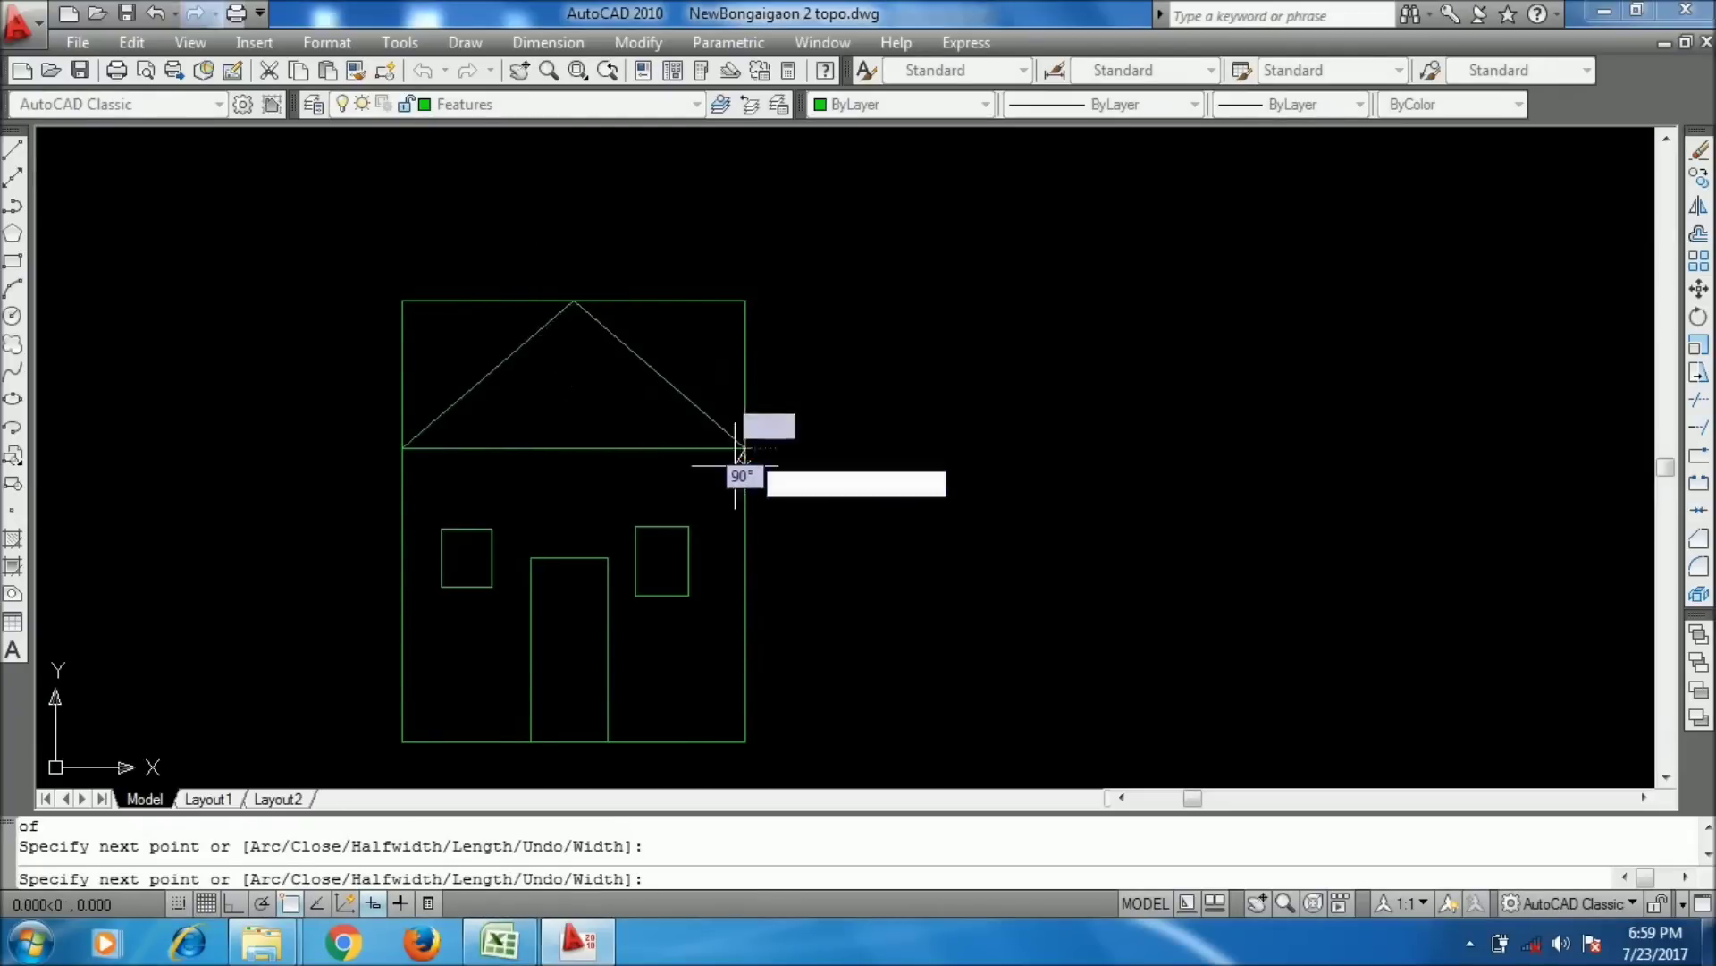
key(Return)
- Trim away the upper rectangle's top and side edges outside the roof slopes, using all objects as cutting edges
text(tr)
key(Return)
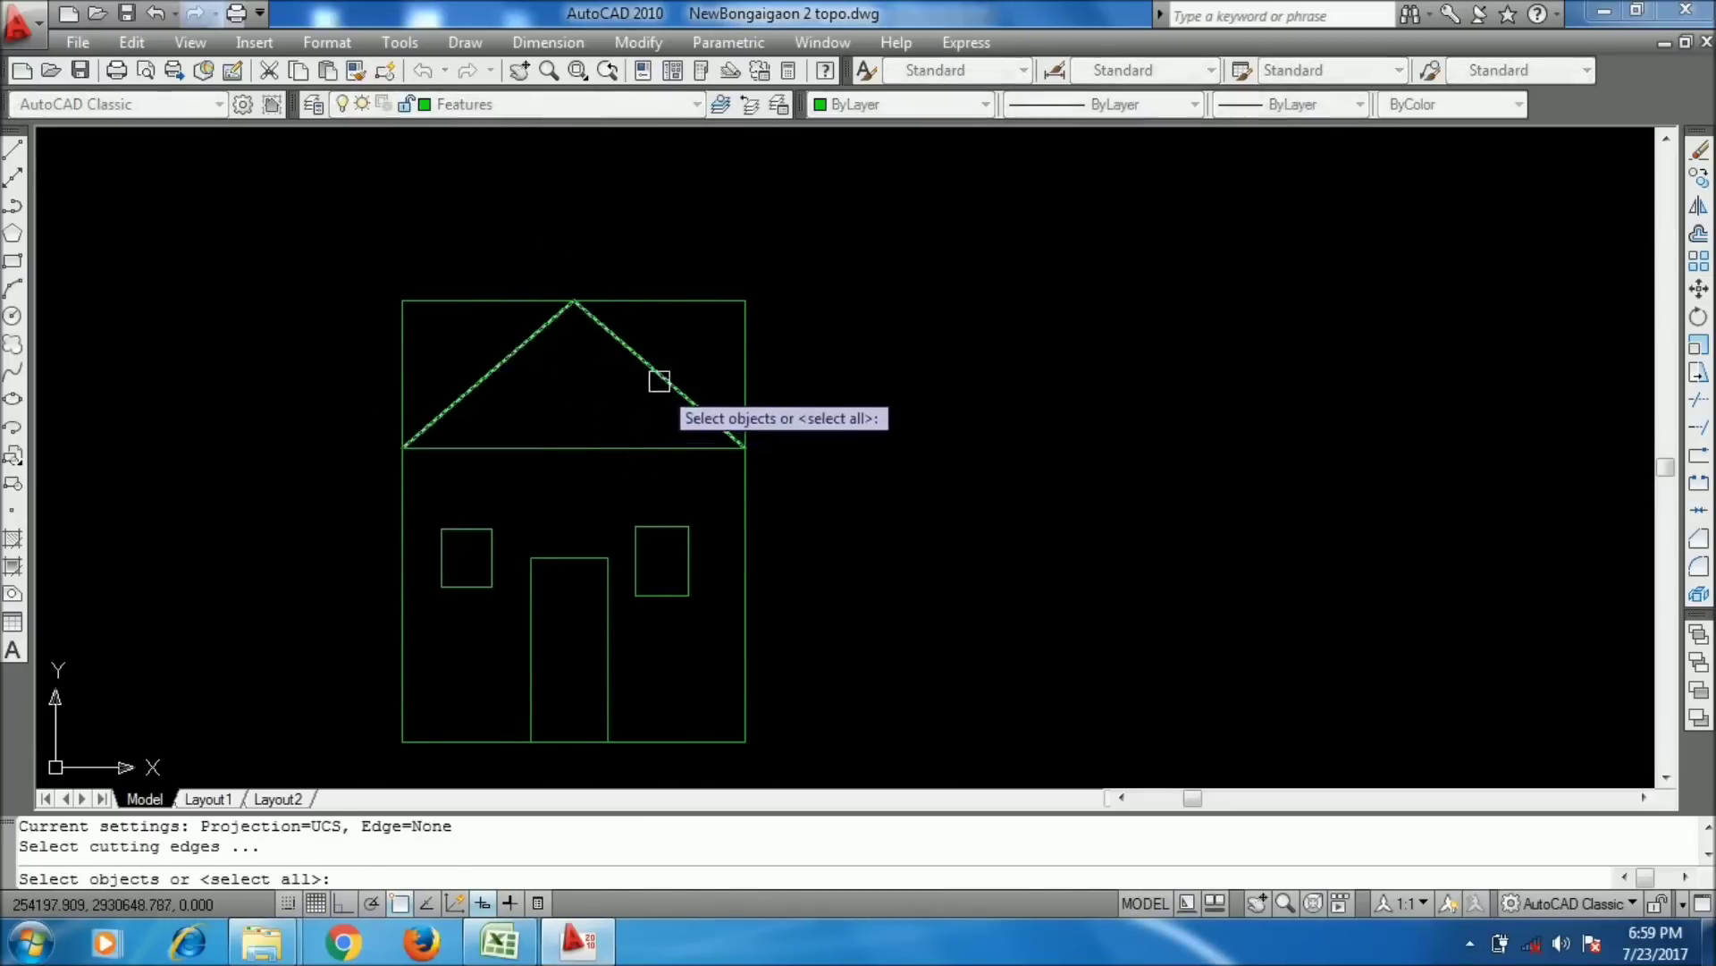
key(Return)
click(662, 307)
click(745, 383)
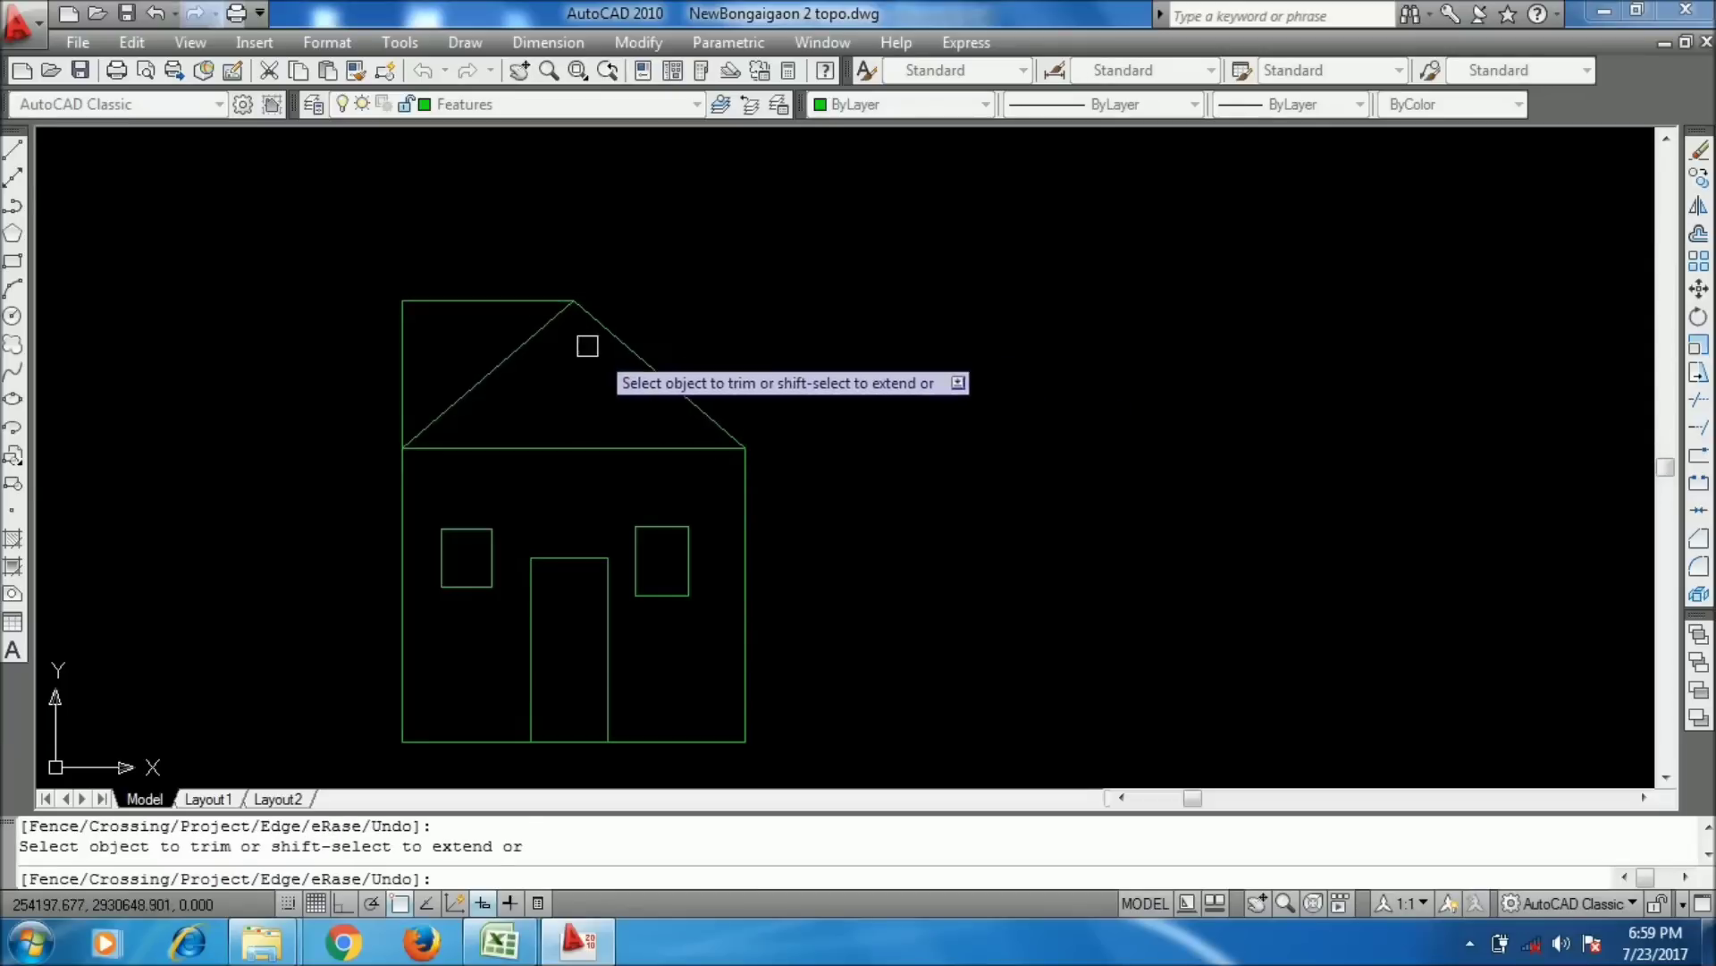
click(518, 300)
click(404, 372)
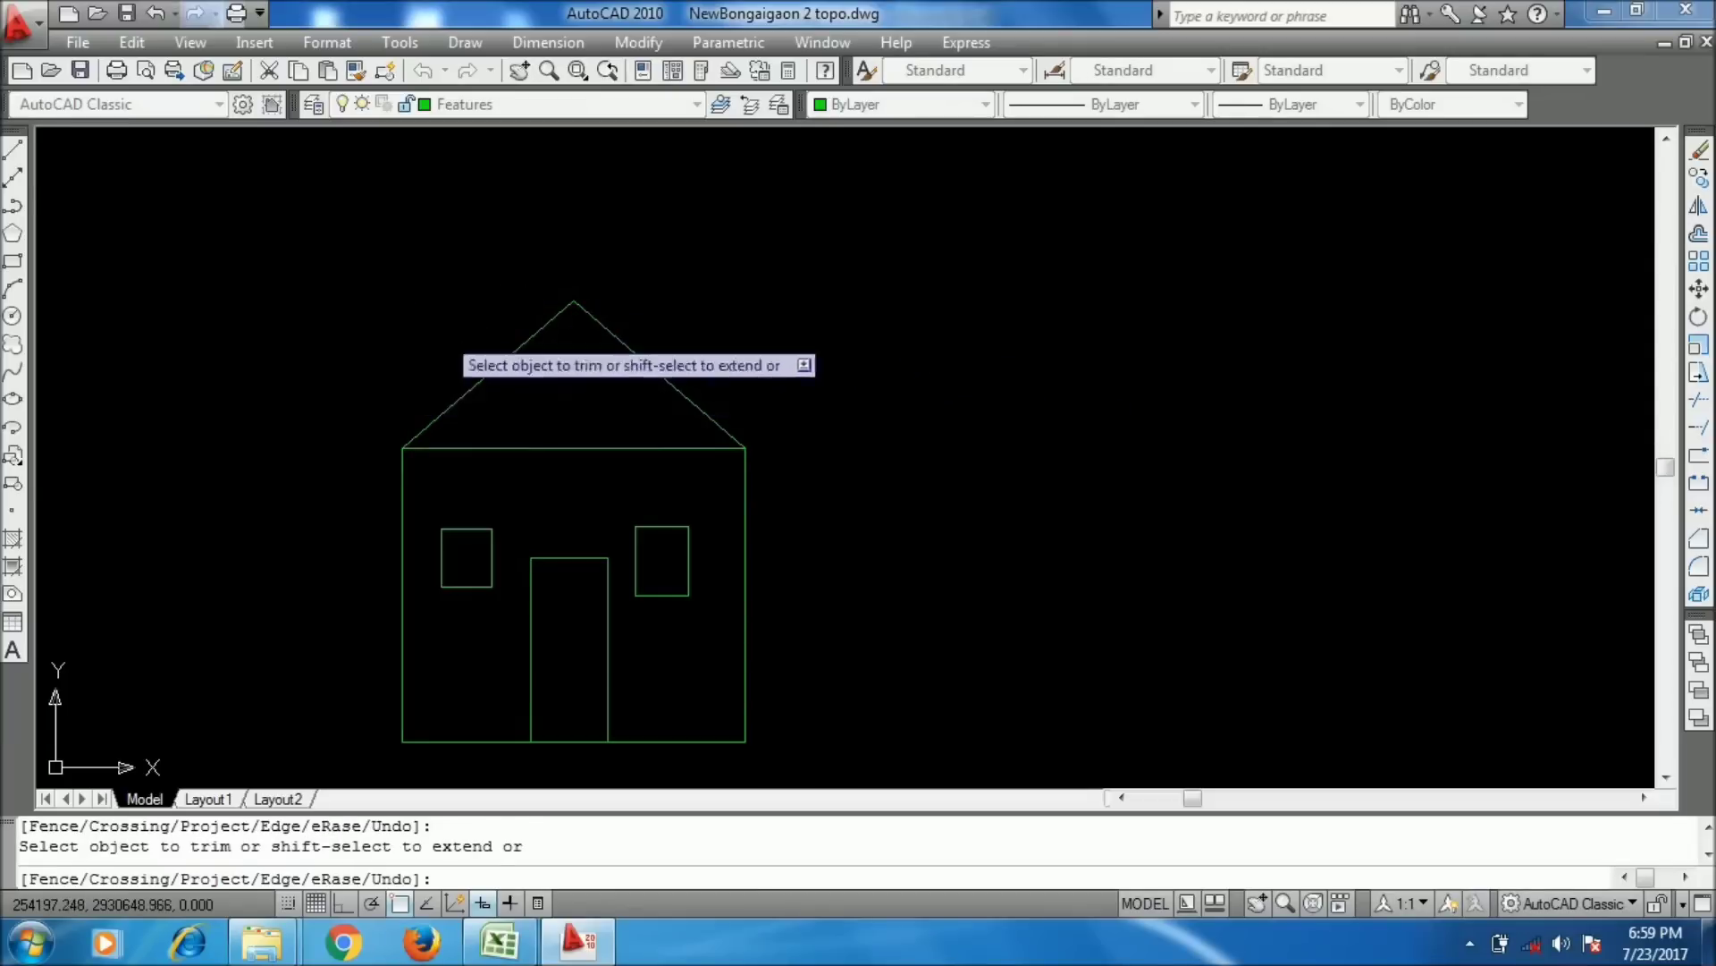
key(Escape)
- Begin a block definition from the complete hut symbol, with its base point at the midpoint of the bottom wall edge
scroll(555, 339, down, 2)
click(728, 615)
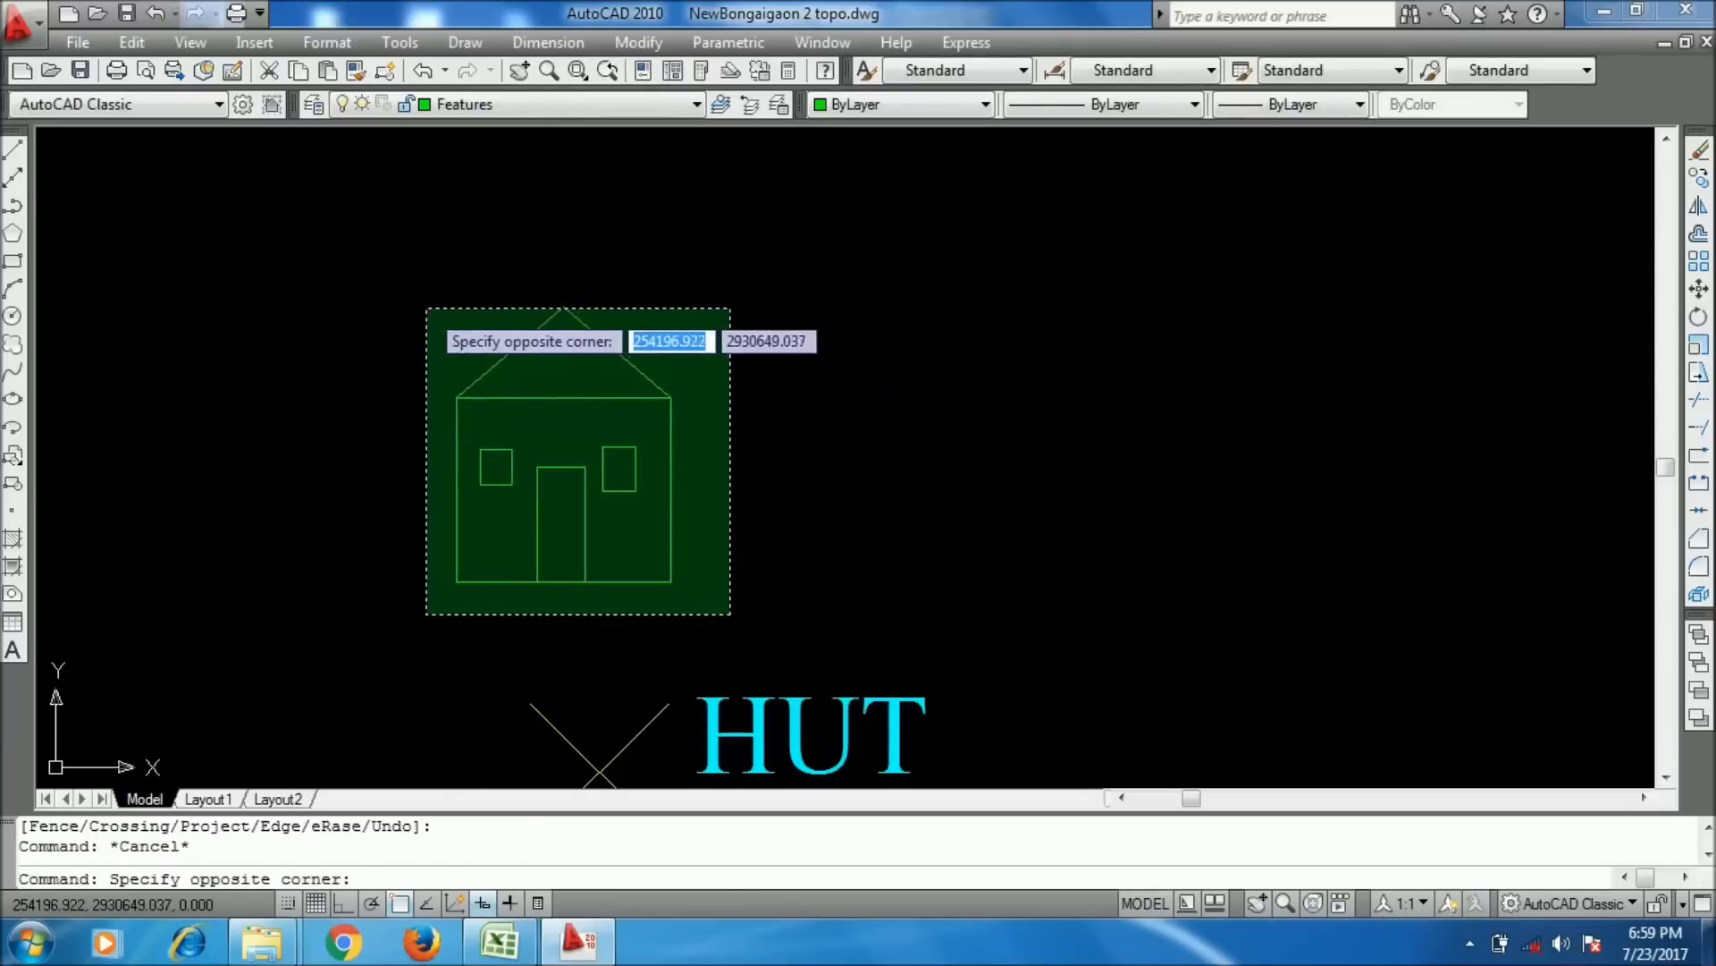
click(418, 294)
text(BLOCK)
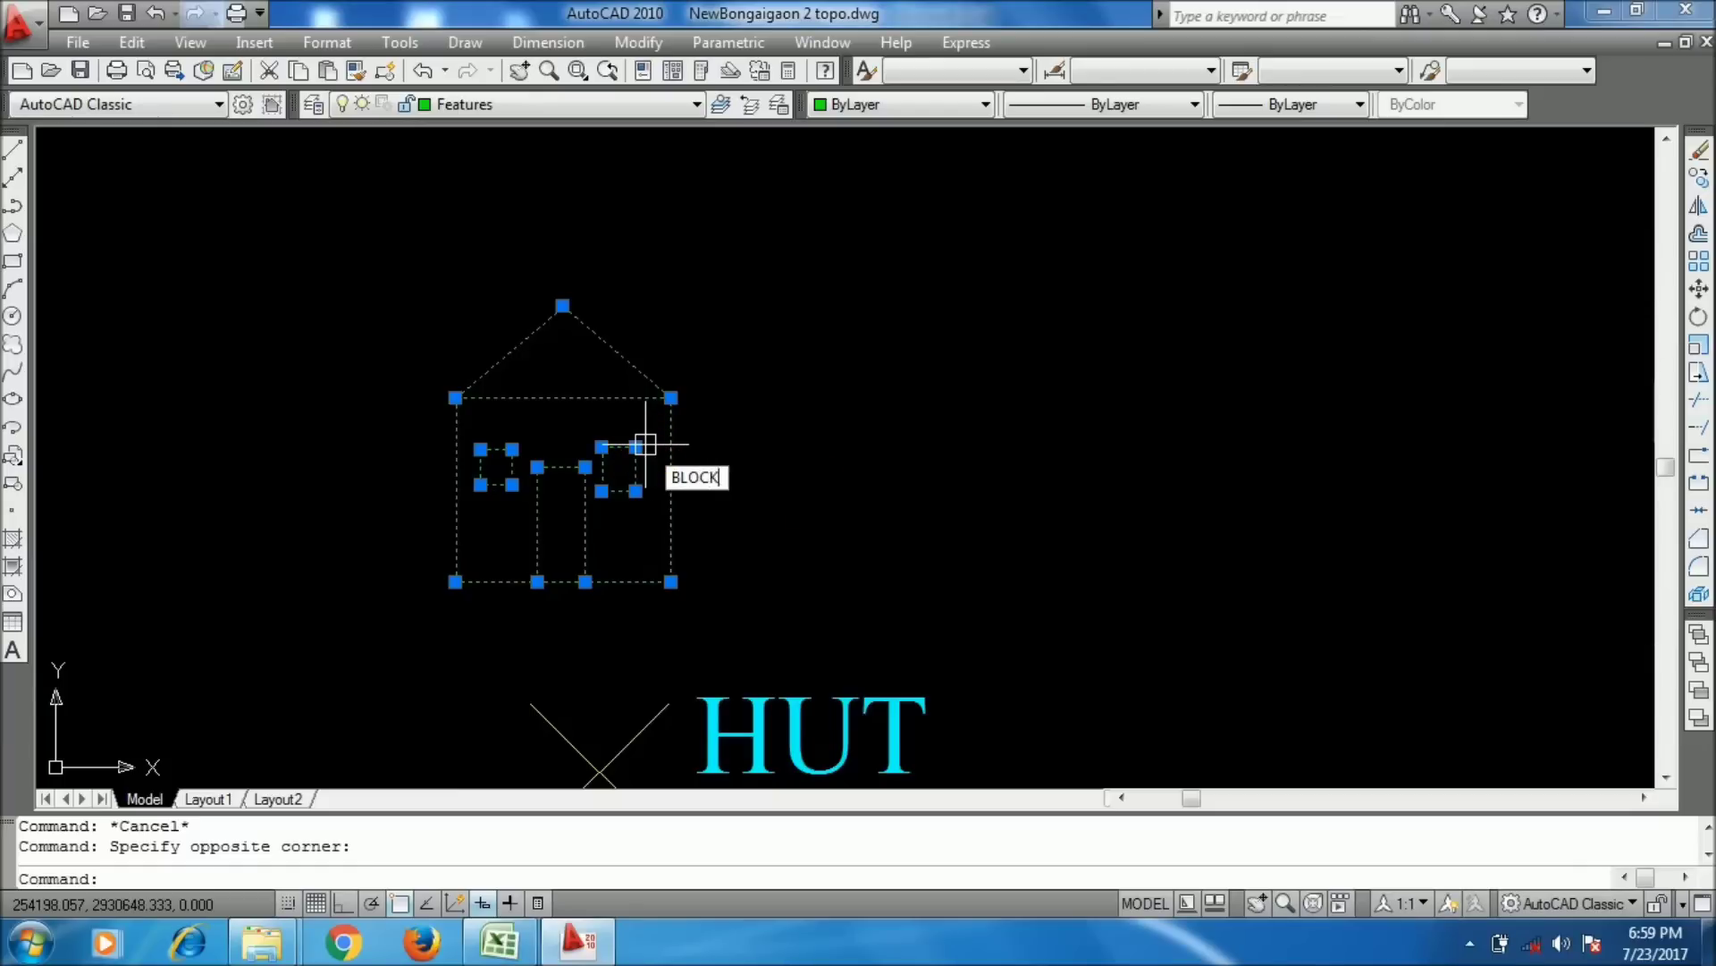
key(Return)
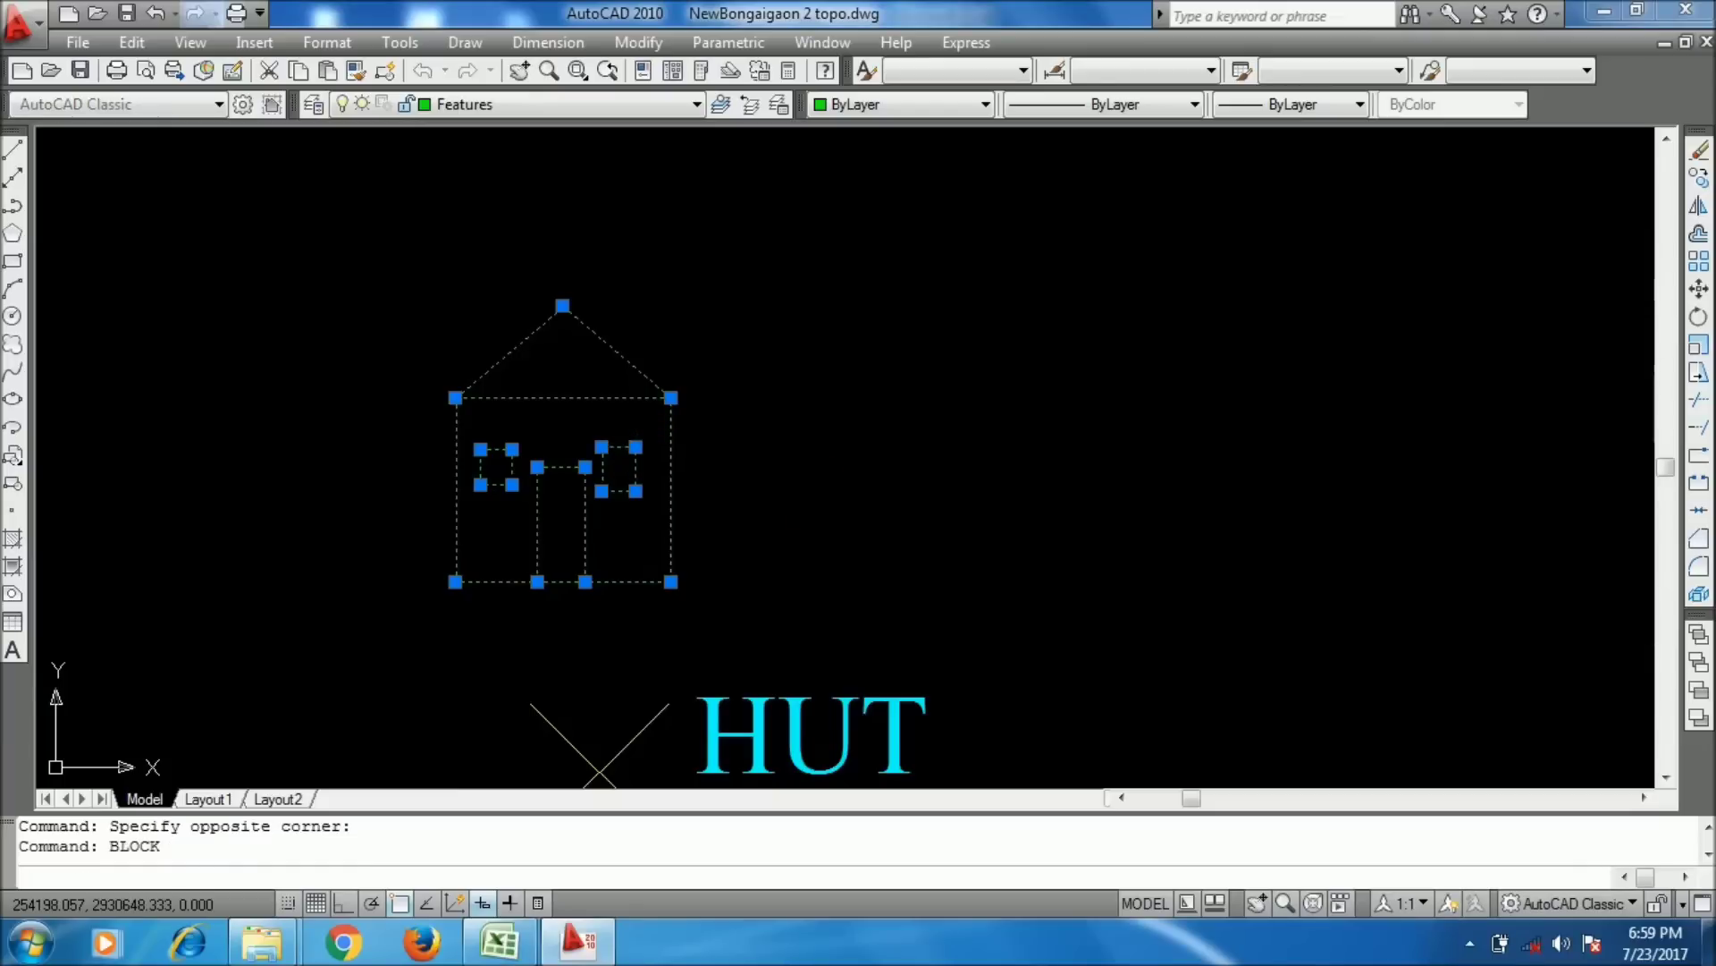
click(544, 376)
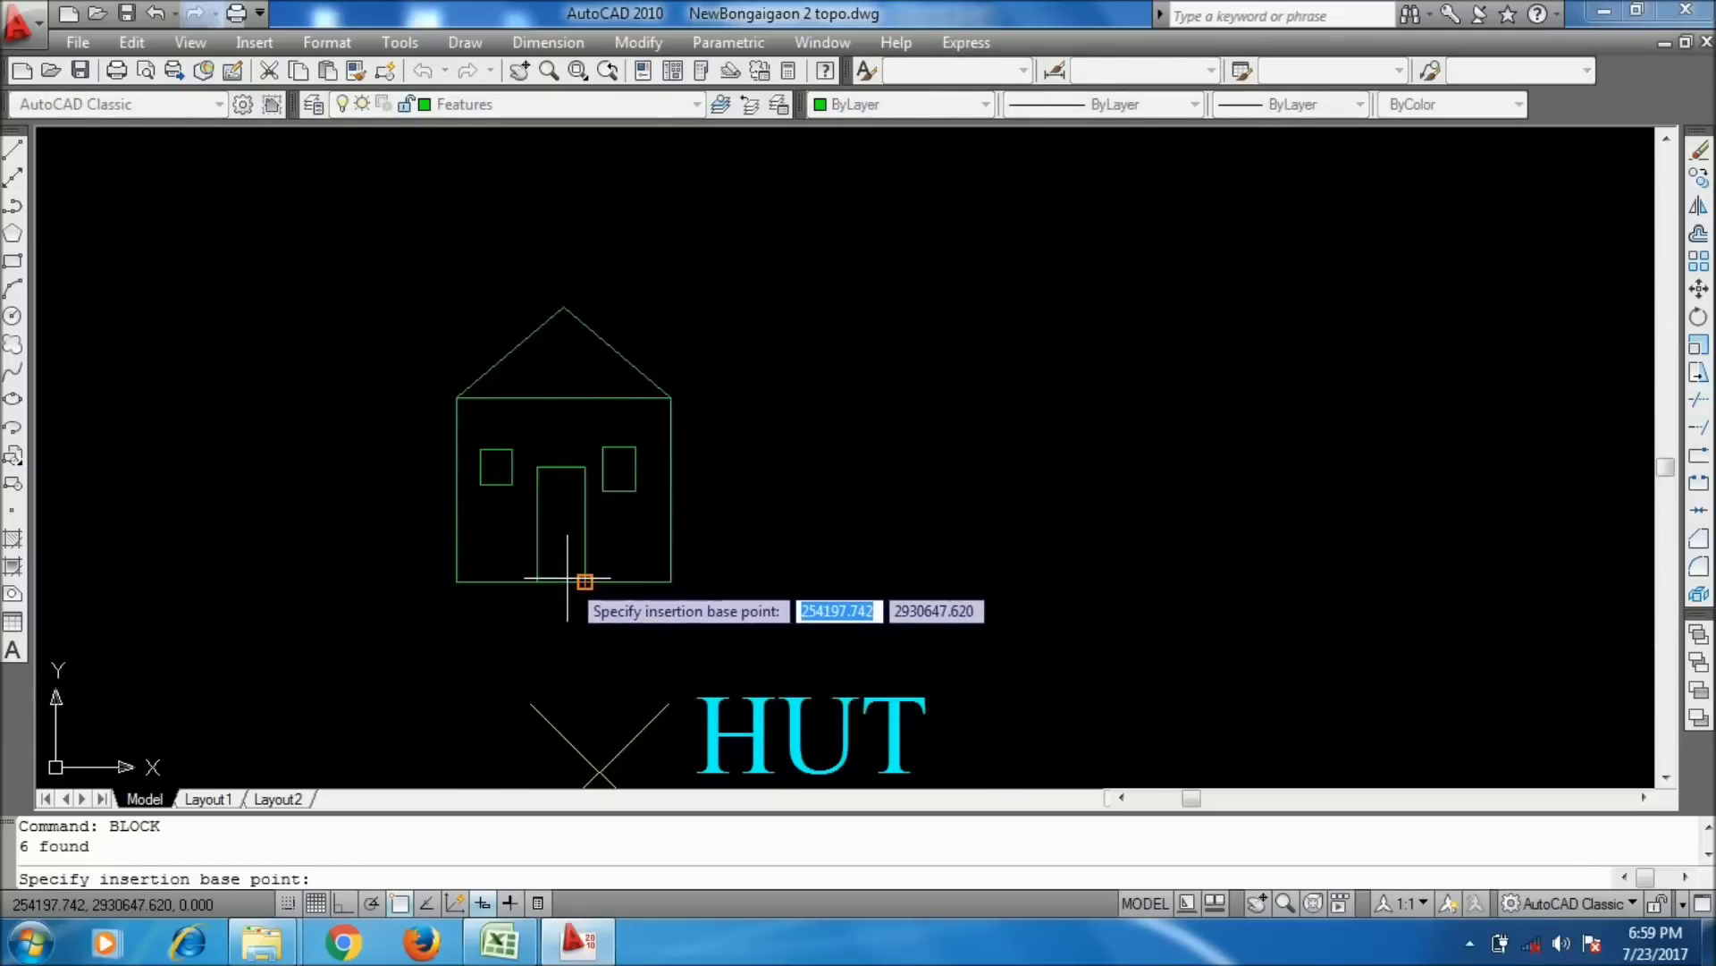
text(MID)
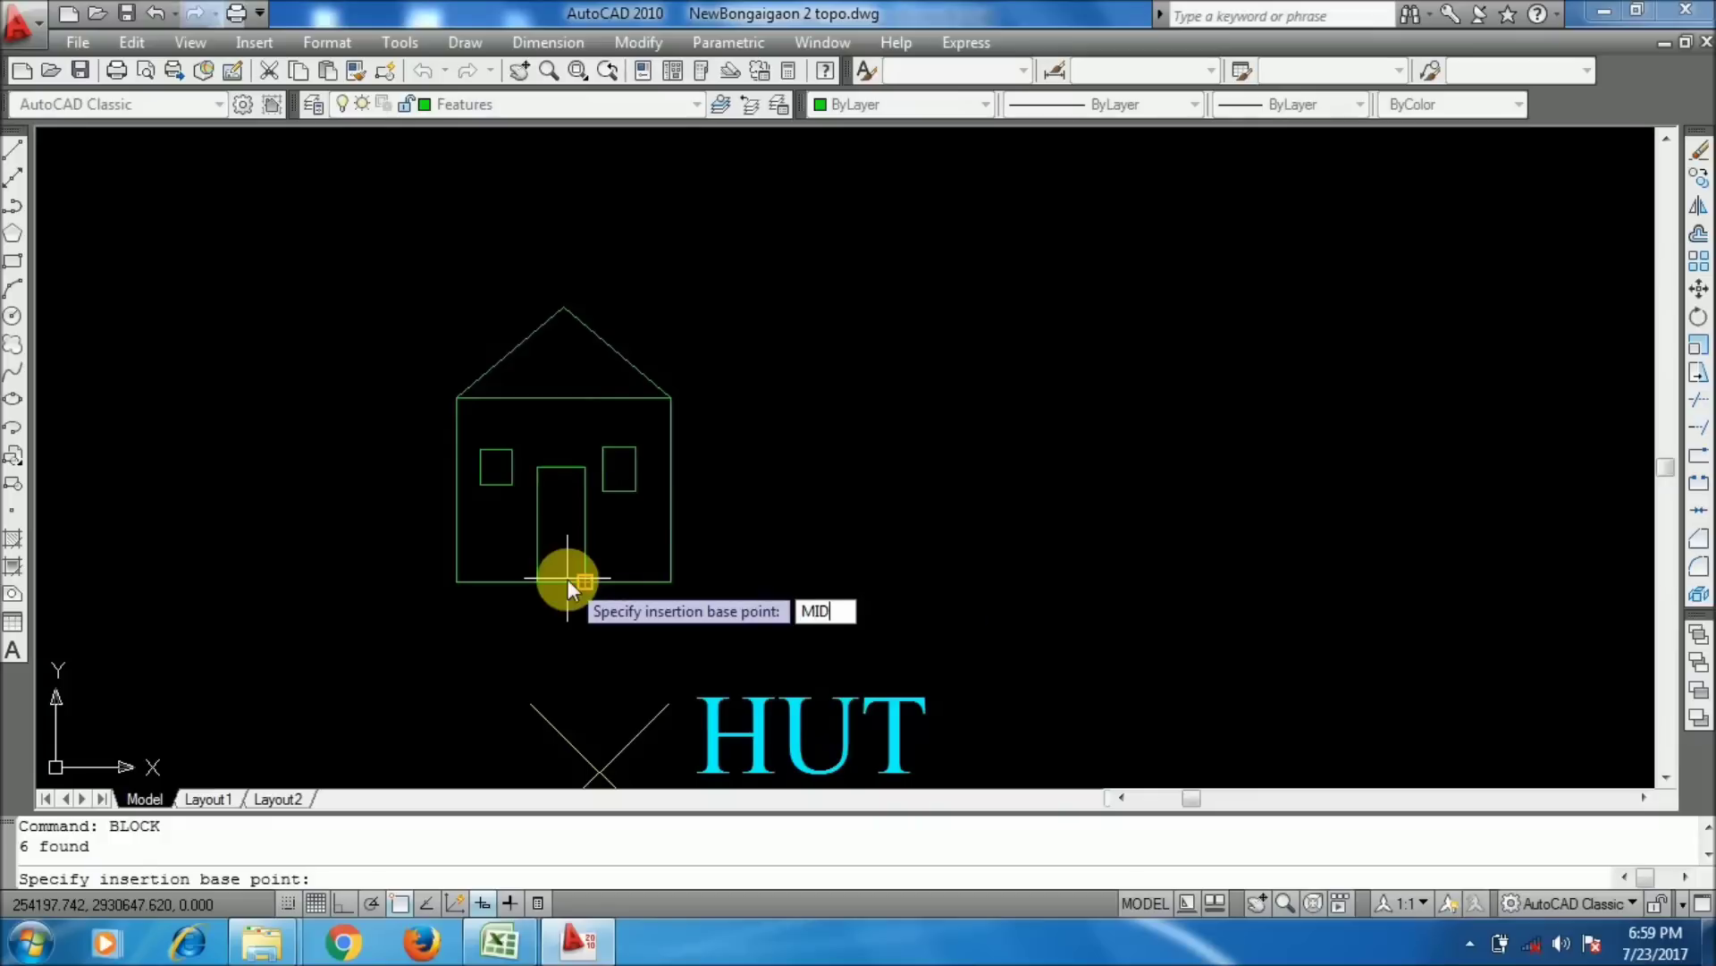
key(Return)
click(564, 583)
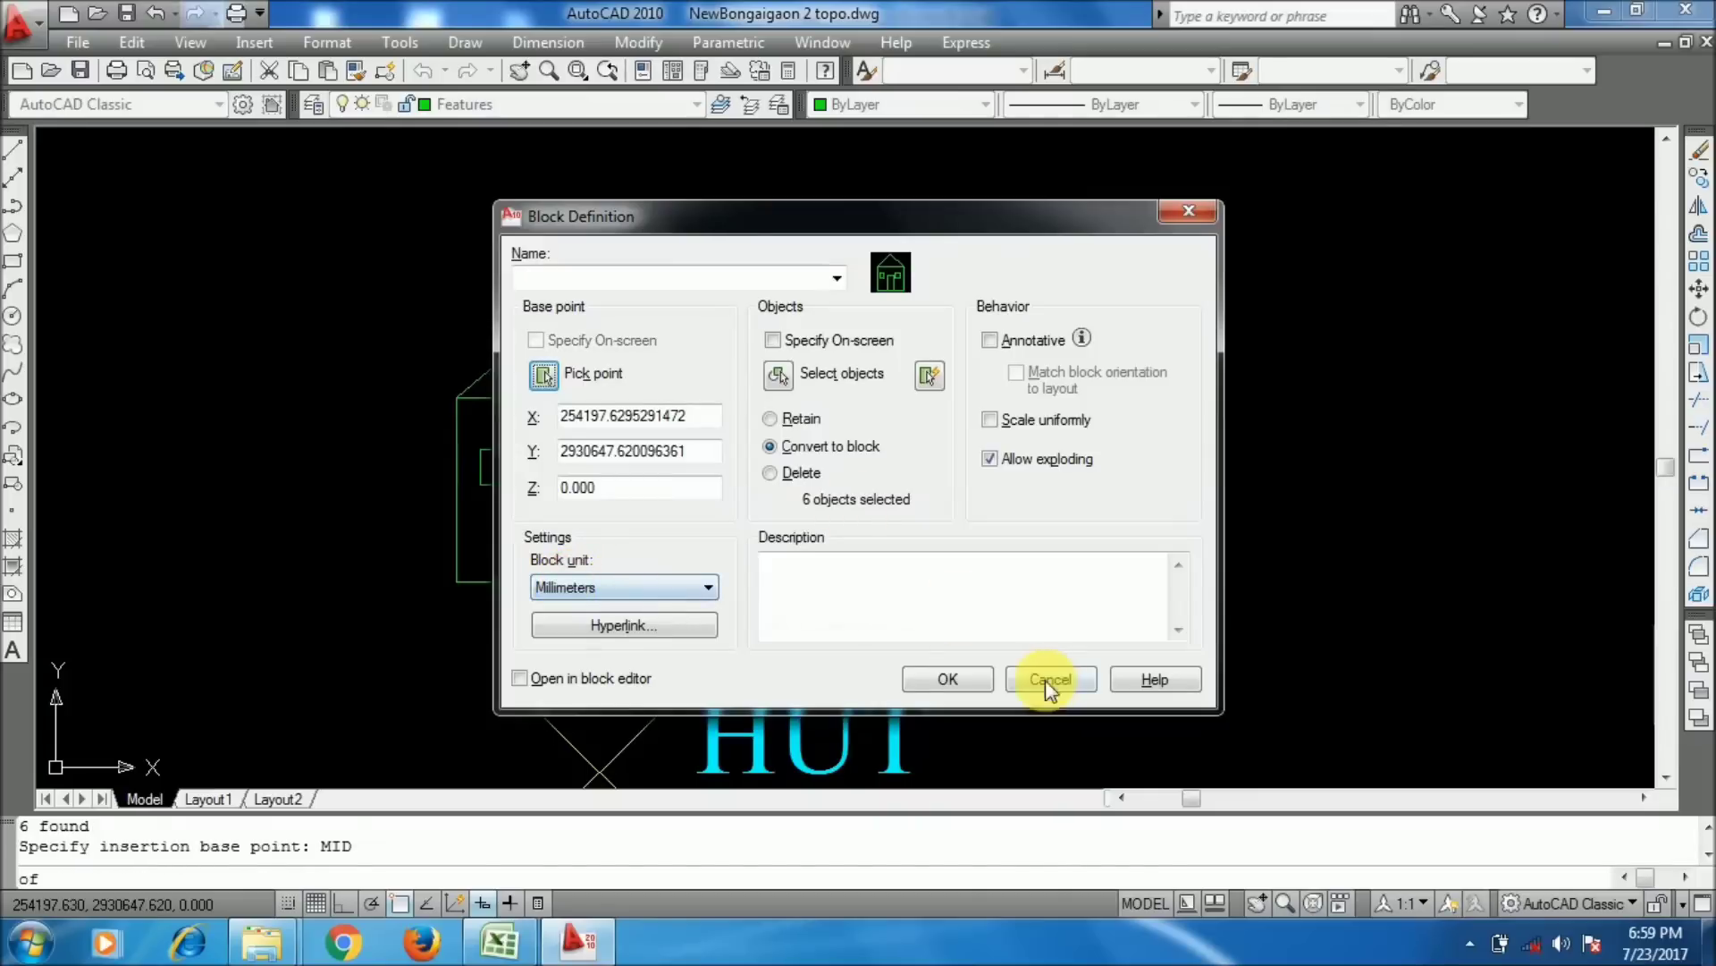
- Name the block after the hut and create it, converting the selected objects to the block
click(948, 678)
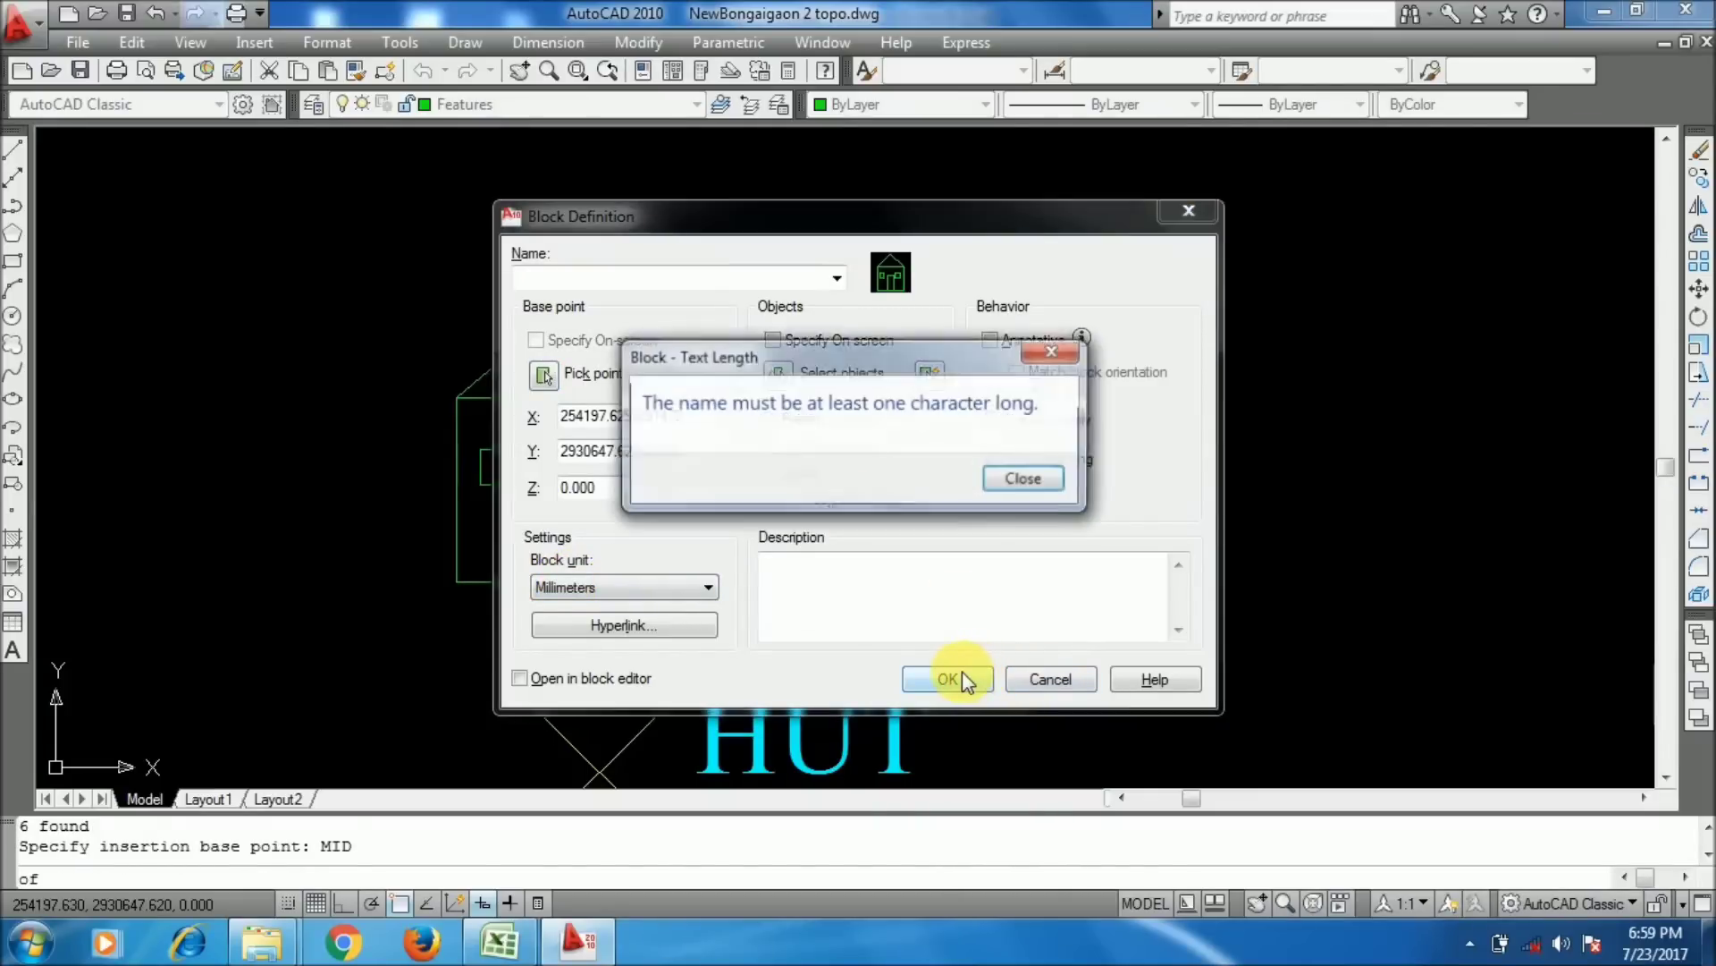
click(1028, 479)
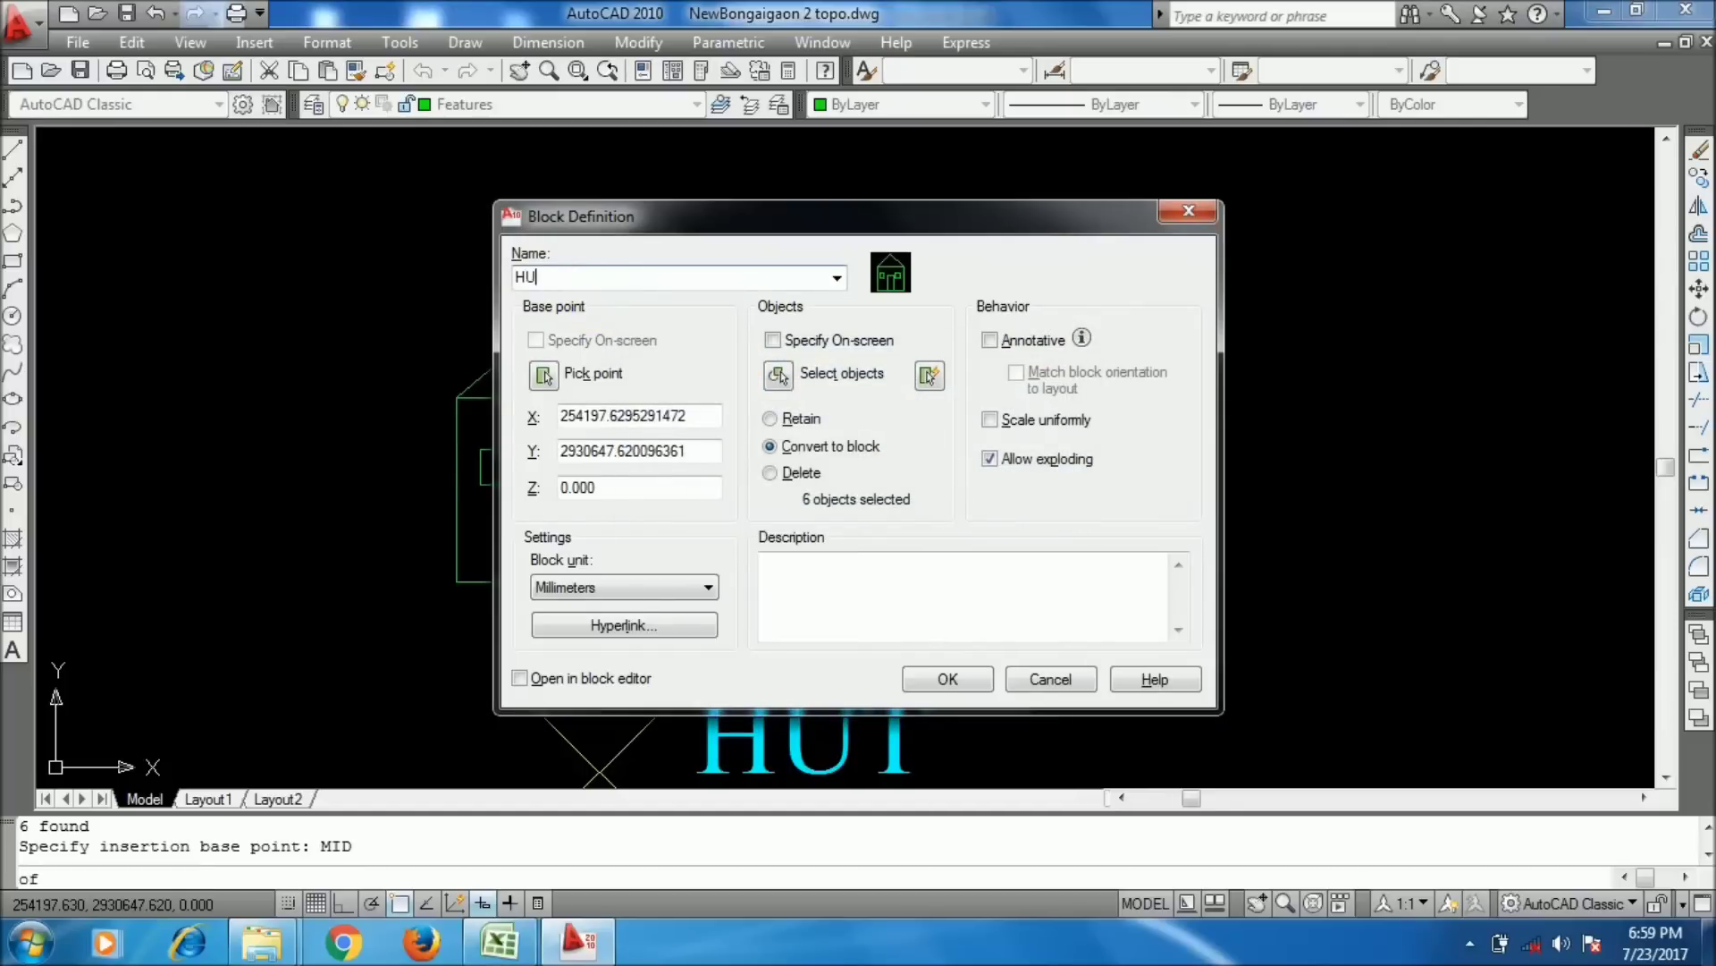
click(937, 679)
- Move the hut block by its base point onto the HUT 58.715 survey point
click(563, 582)
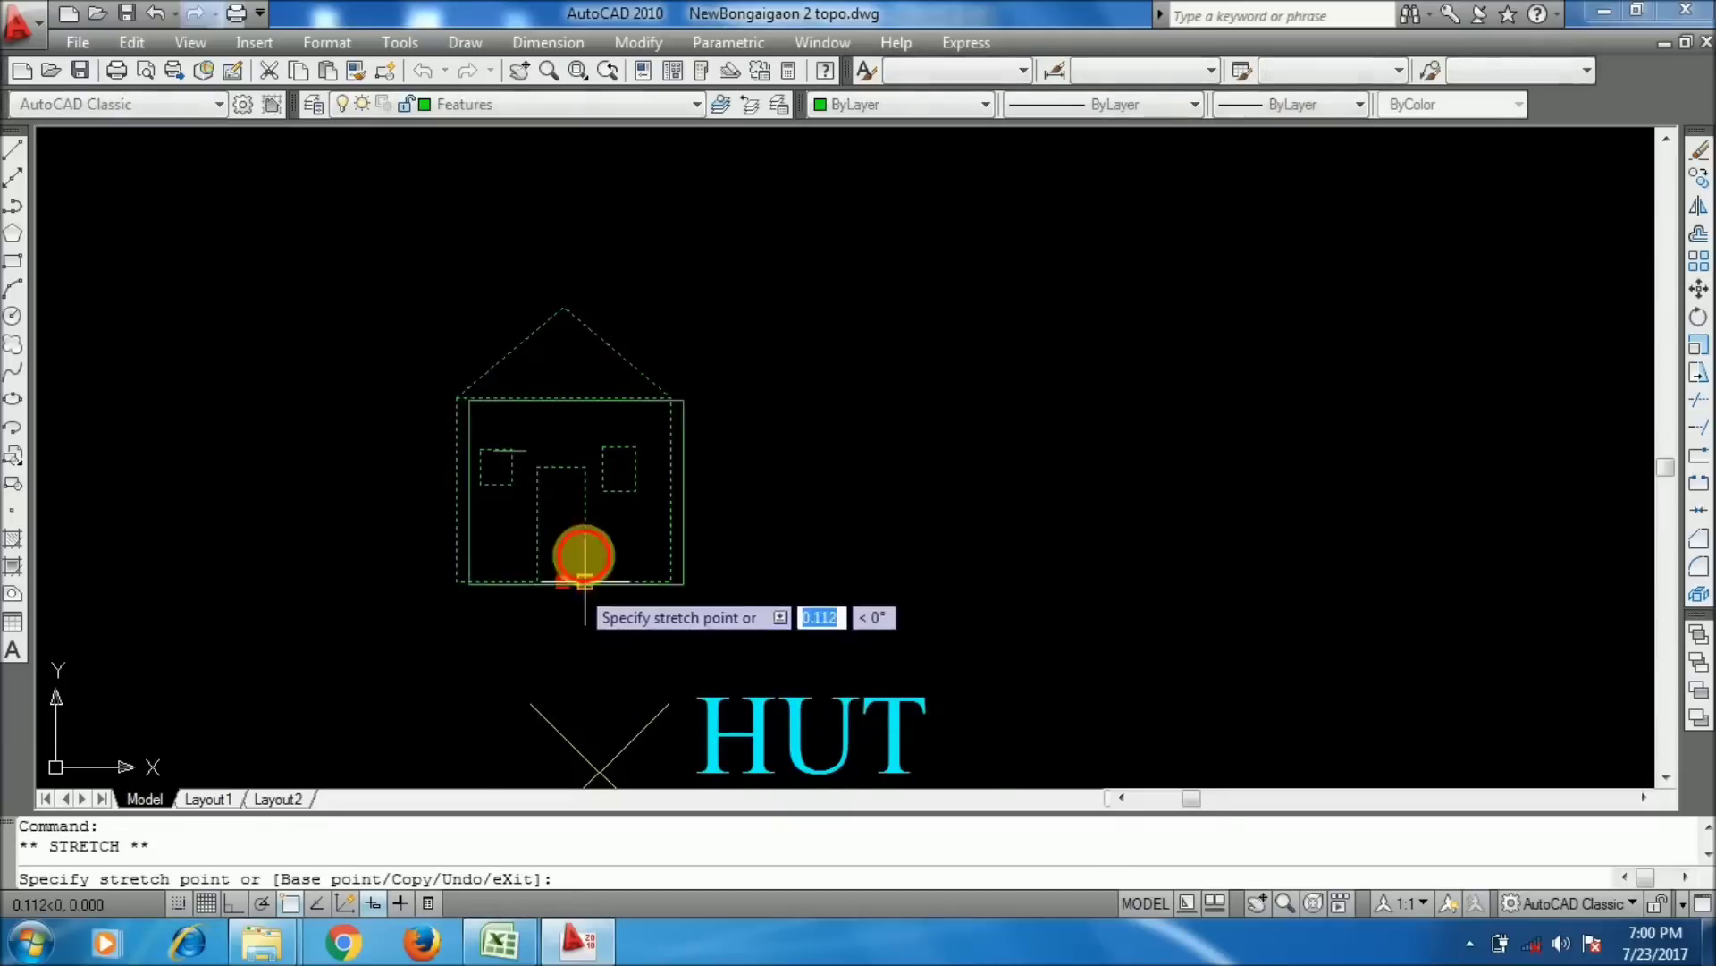
middle_drag(573, 666, 602, 510)
click(630, 613)
scroll(604, 456, down, 3)
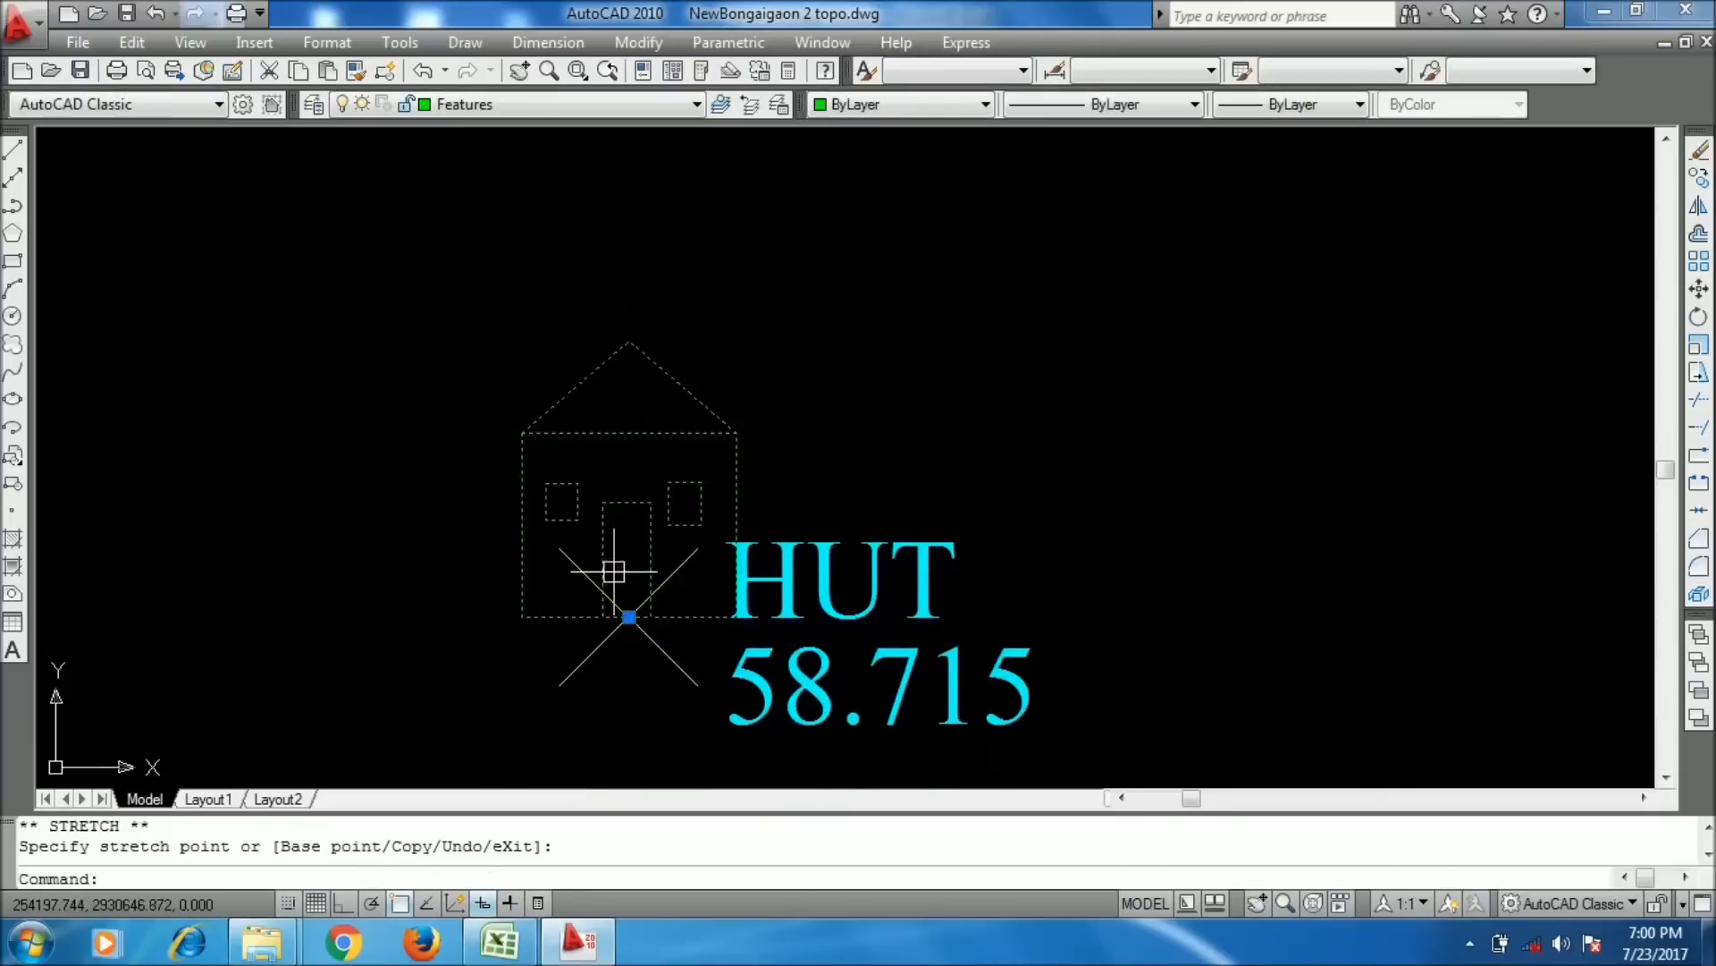
key(Escape)
scroll(614, 474, down, 2)
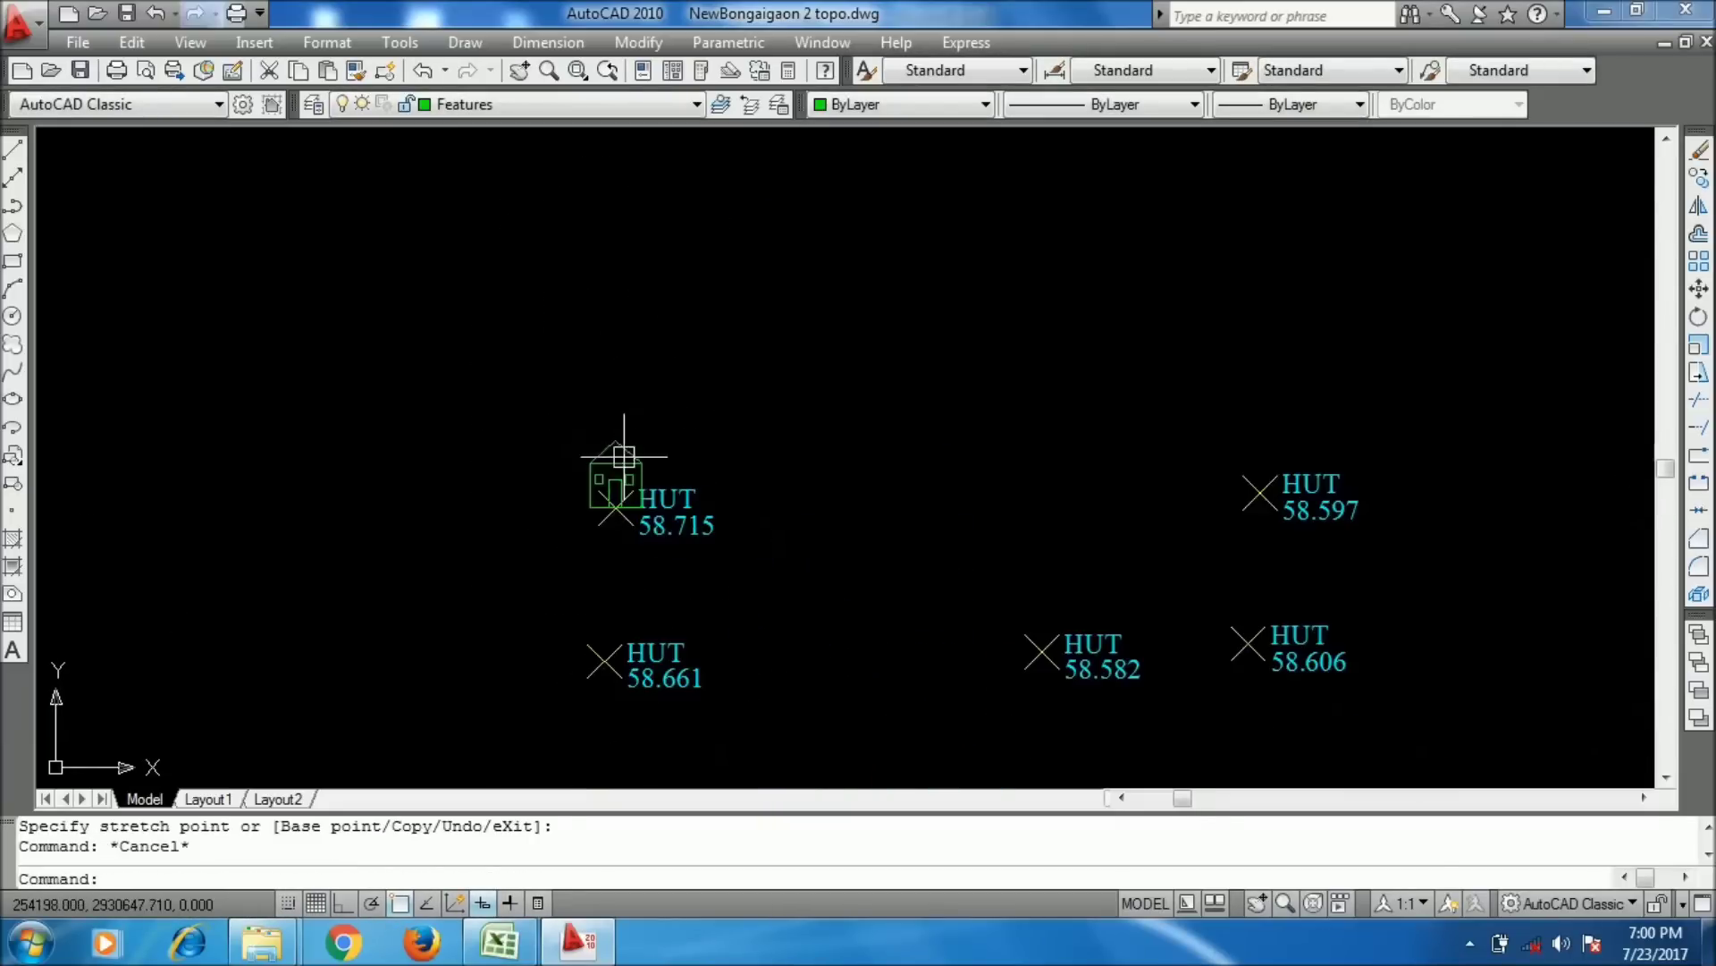
- Copy the hut block from the HUT 58.715 point to the HUT 58.582 and HUT 58.606 points
scroll(670, 542, up, 3)
text(co)
key(Return)
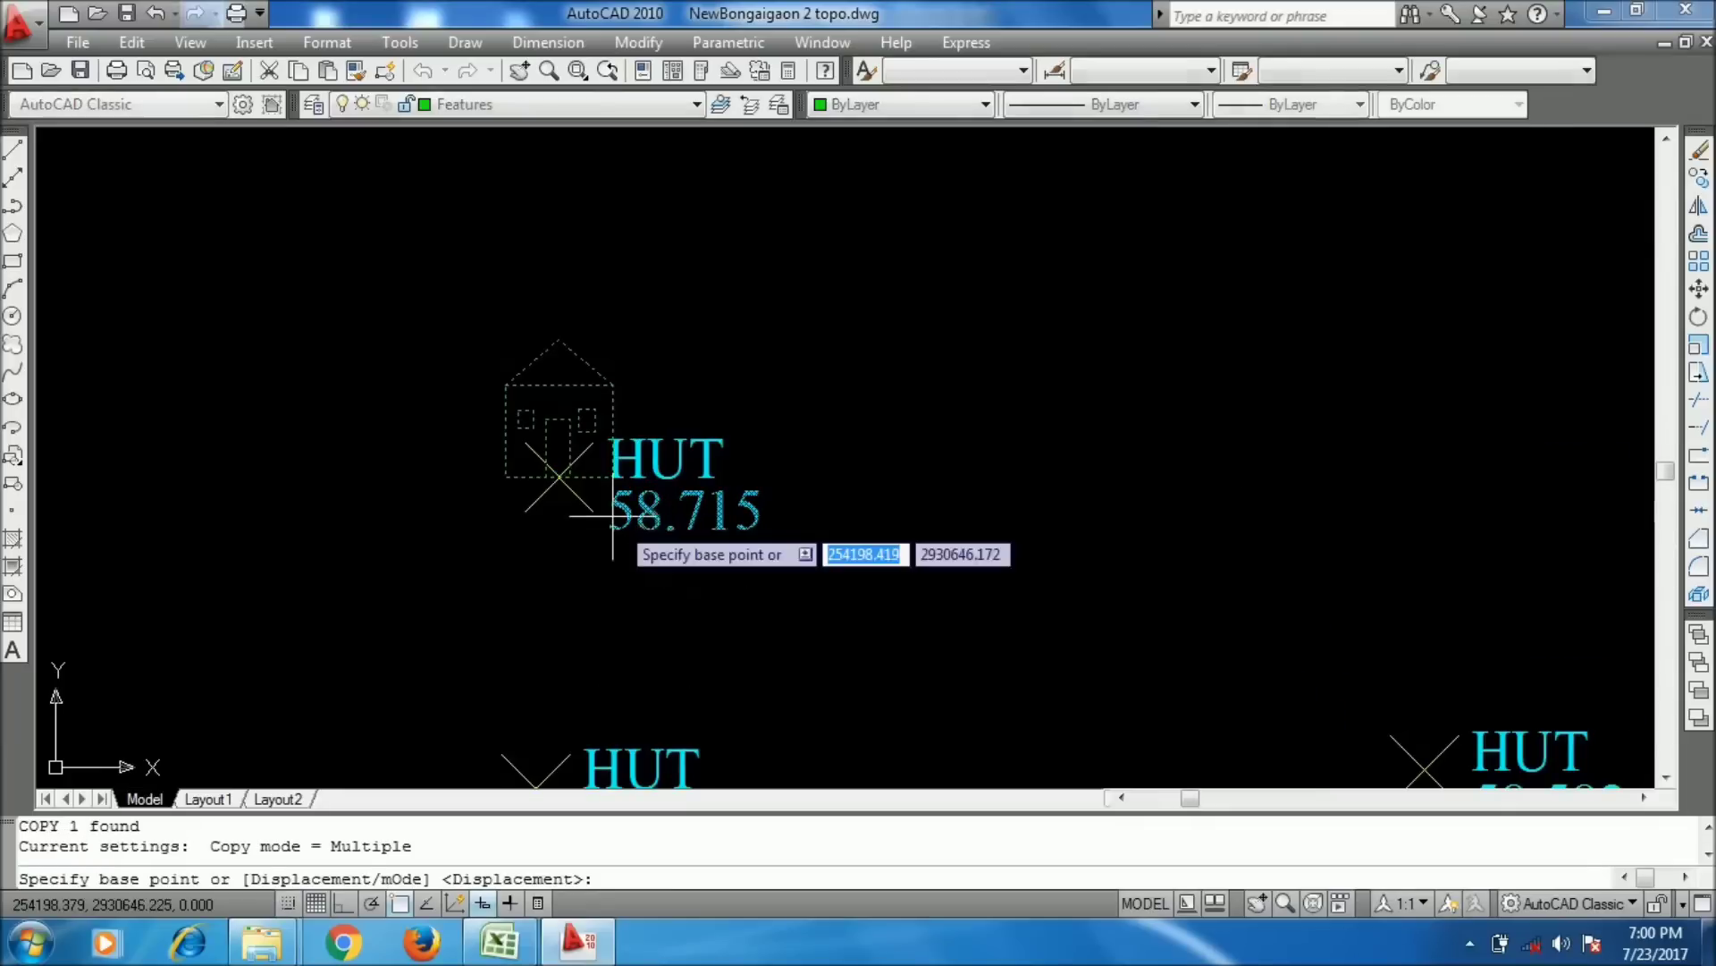
click(569, 477)
scroll(690, 324, down, 3)
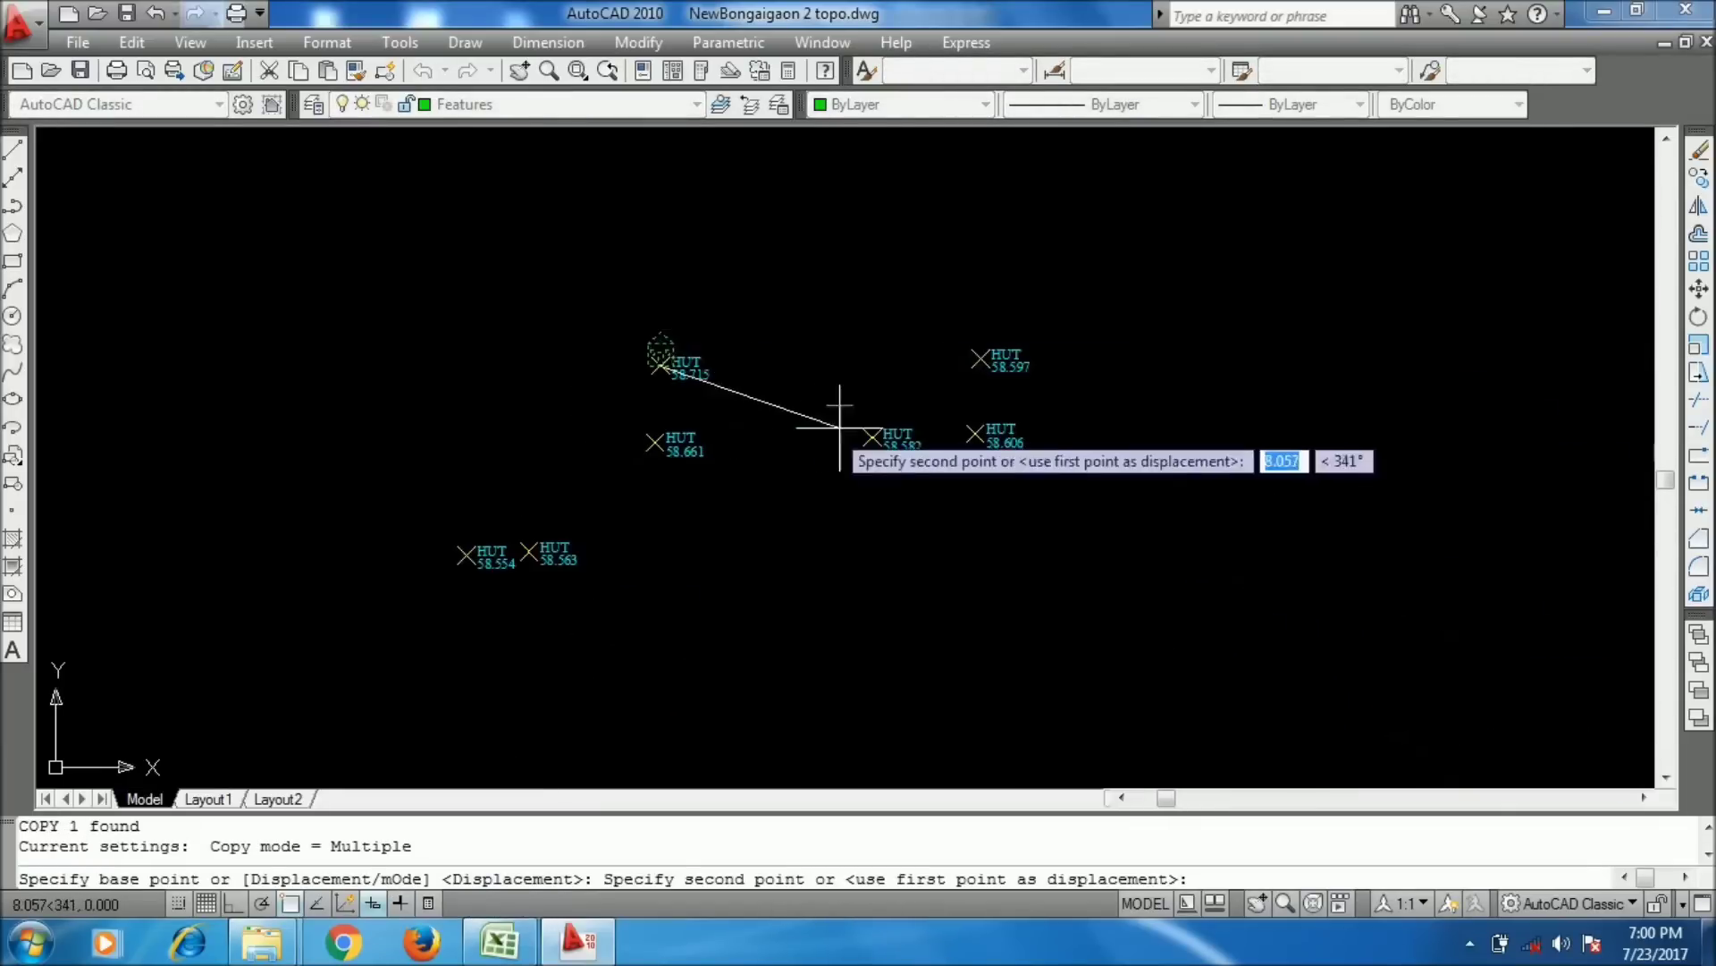
scroll(818, 427, up, 2)
click(836, 393)
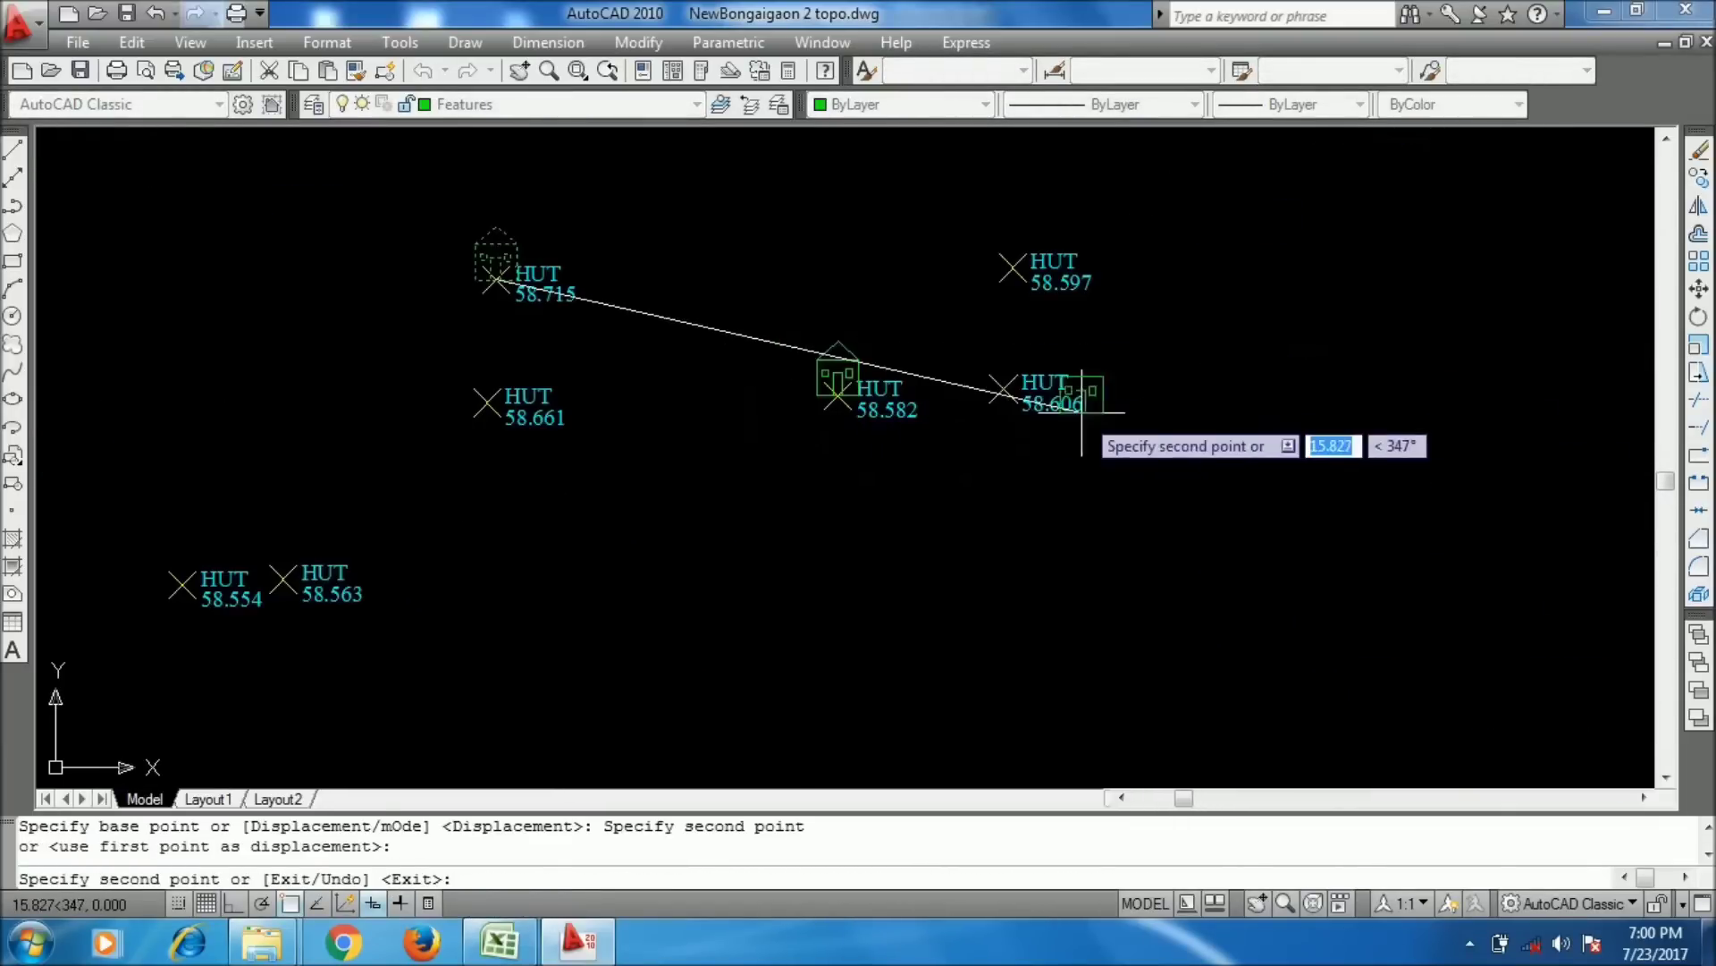
scroll(1082, 412, up, 3)
click(968, 375)
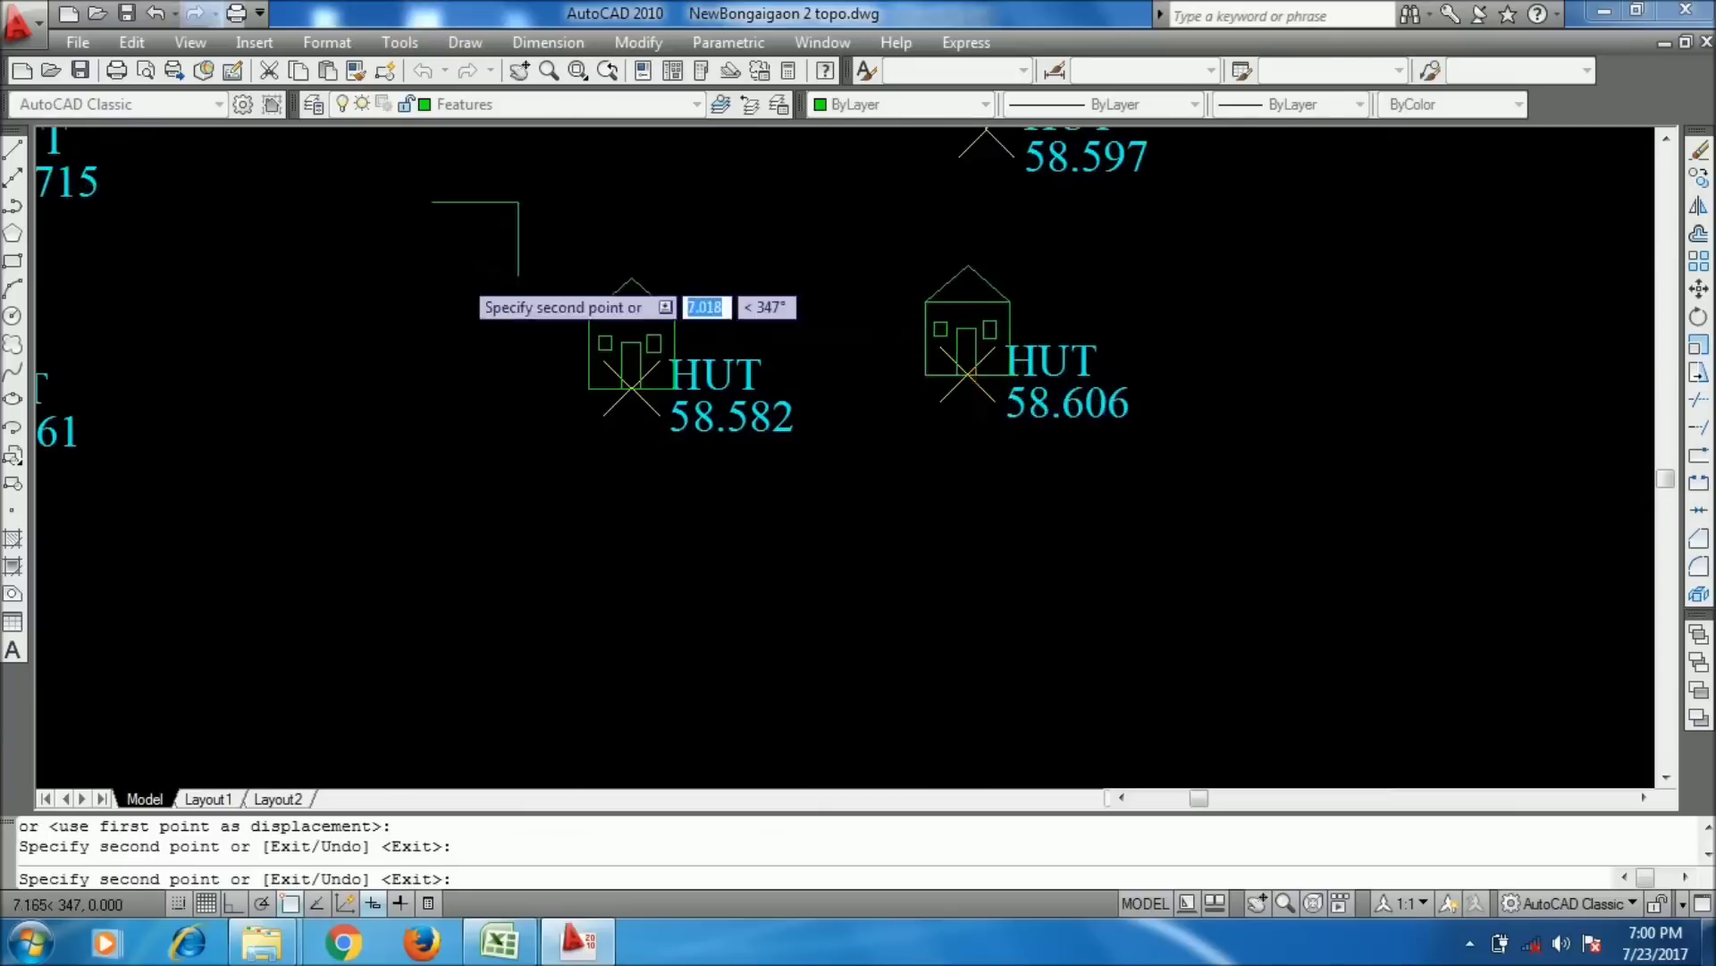
scroll(461, 271, down, 5)
key(Escape)
- Erase the two hut copies at the HUT 58.582 and HUT 58.606 points
click(660, 297)
click(592, 295)
click(587, 292)
scroll(593, 292, up, 1)
text(E)
key(Return)
- Start copying the hut block at HUT 58.715, using its survey point node as the base point
scroll(399, 257, up, 4)
middle_drag(485, 457, 525, 545)
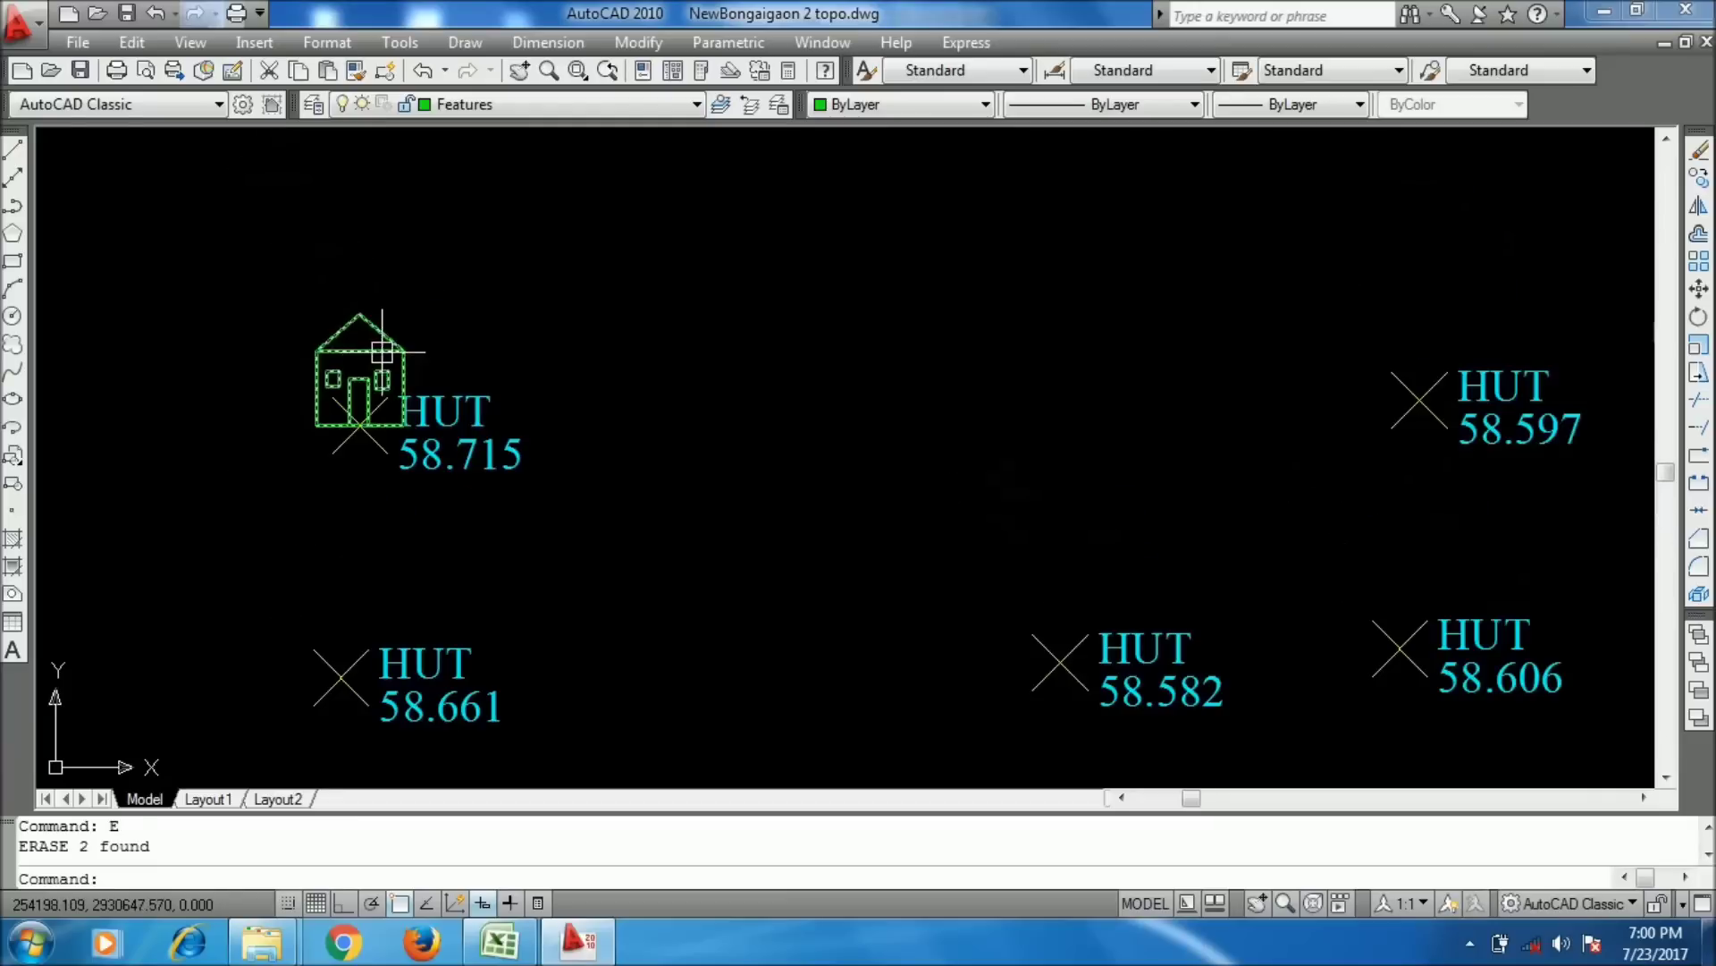
click(381, 351)
text(c)
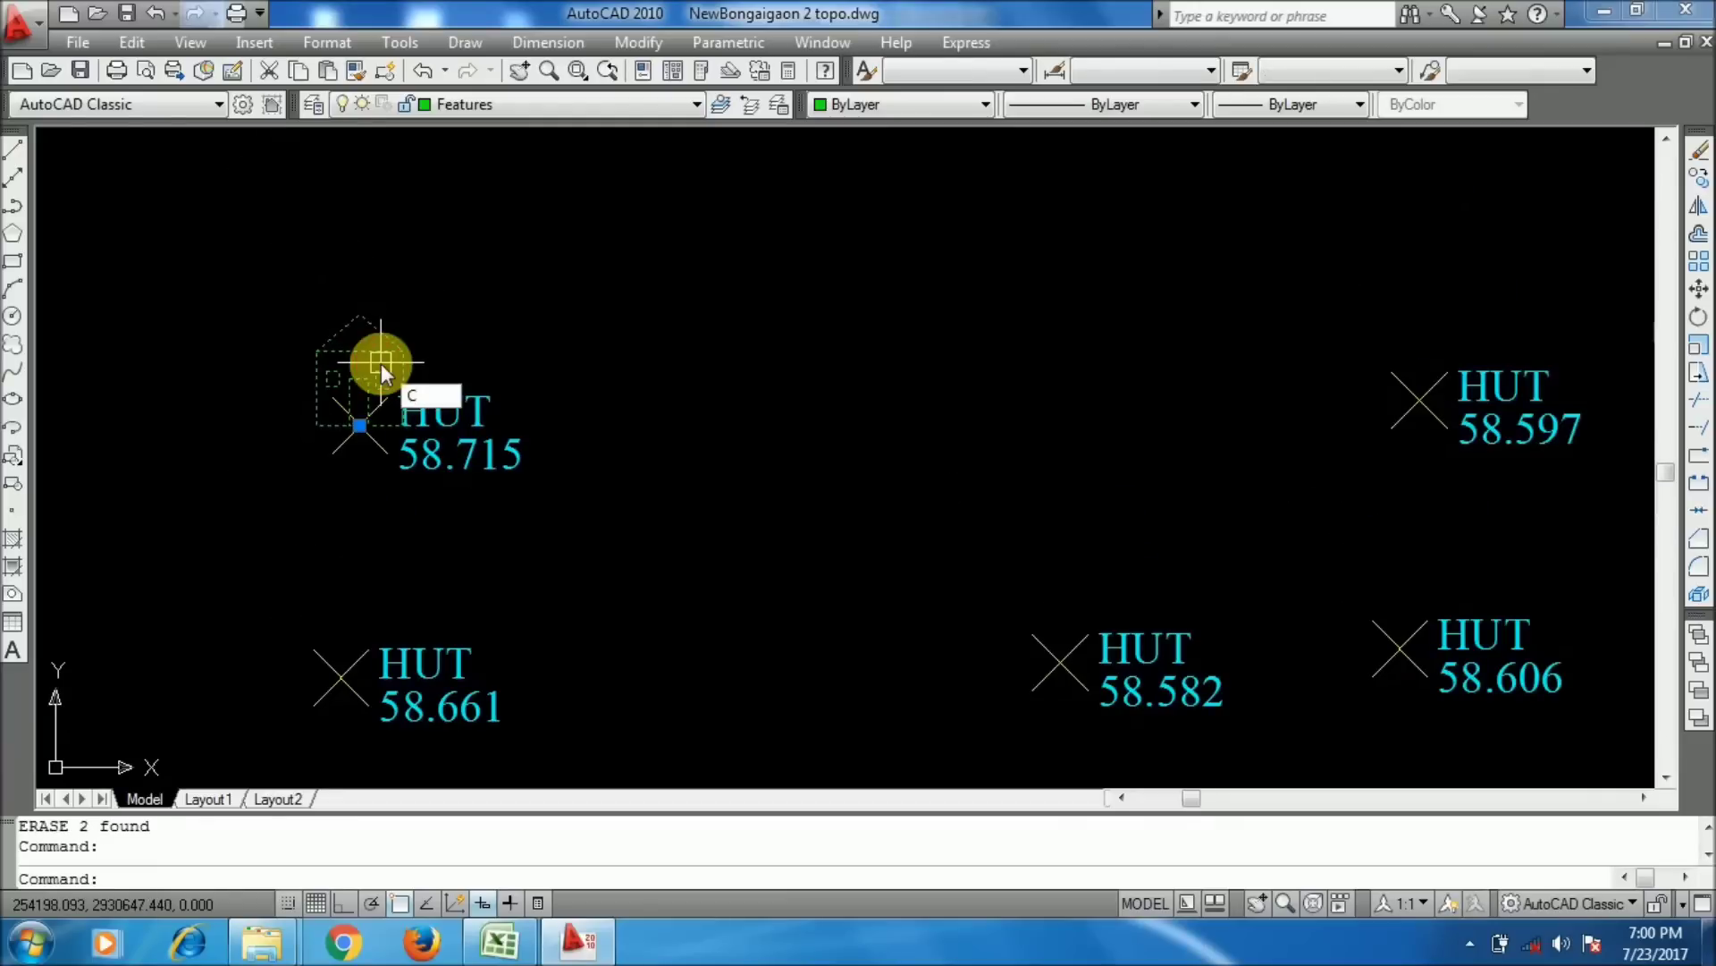
text(o)
key(Return)
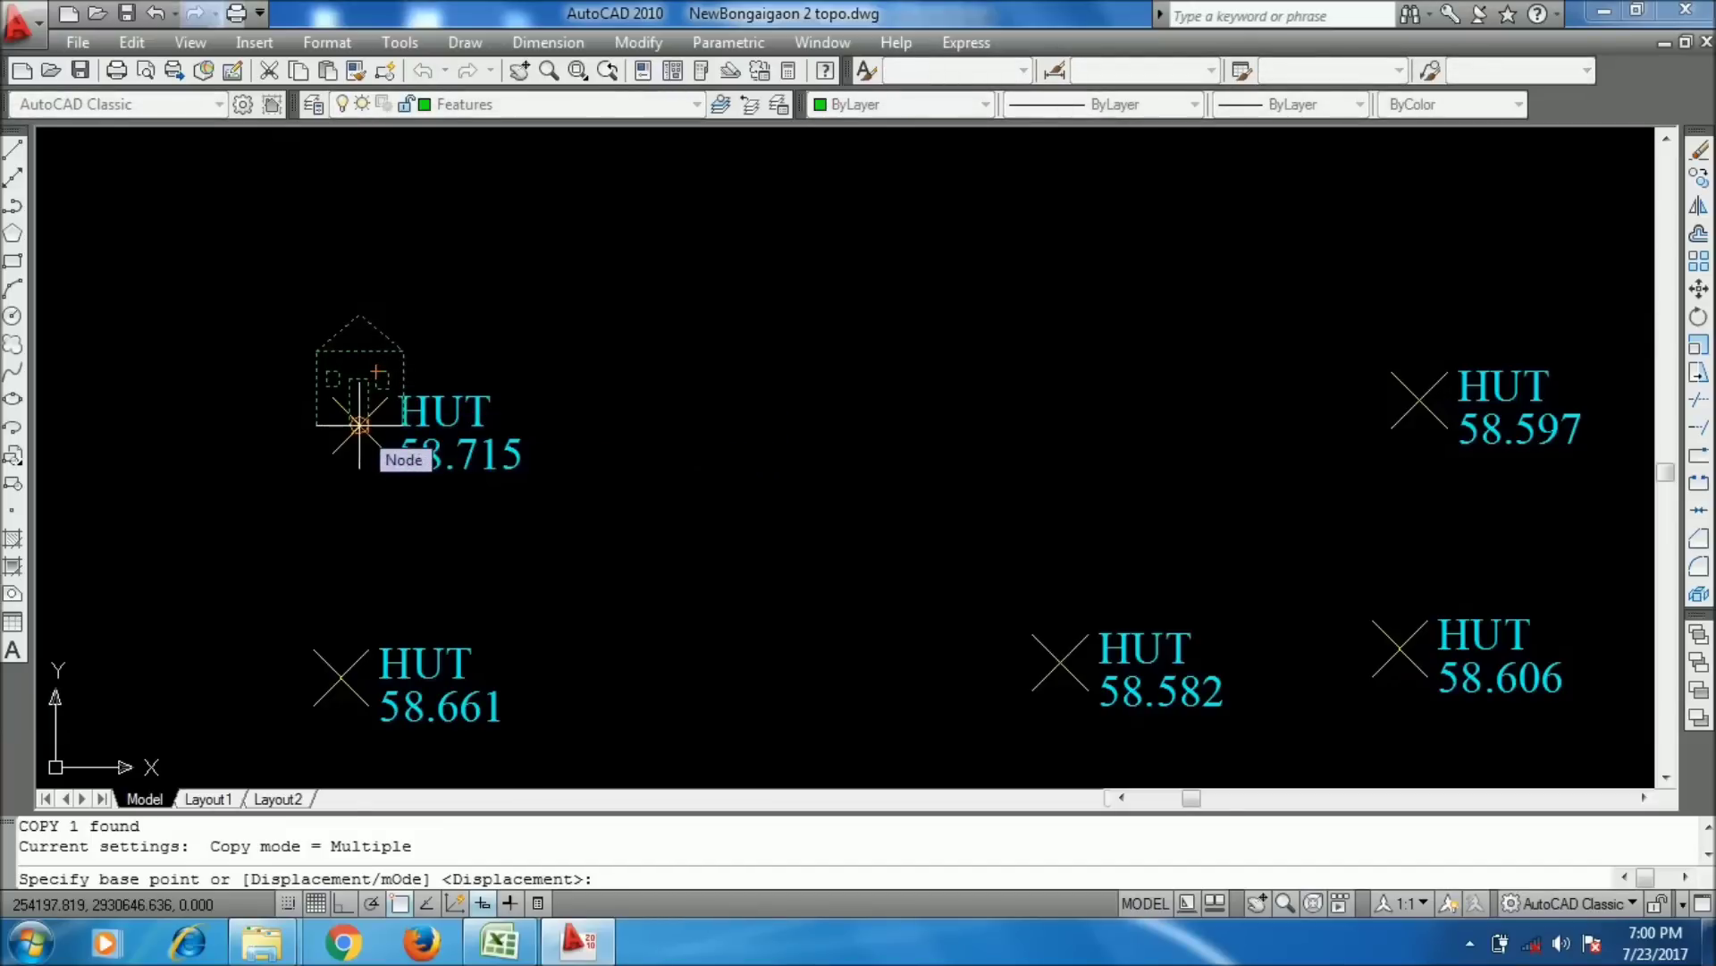
click(359, 425)
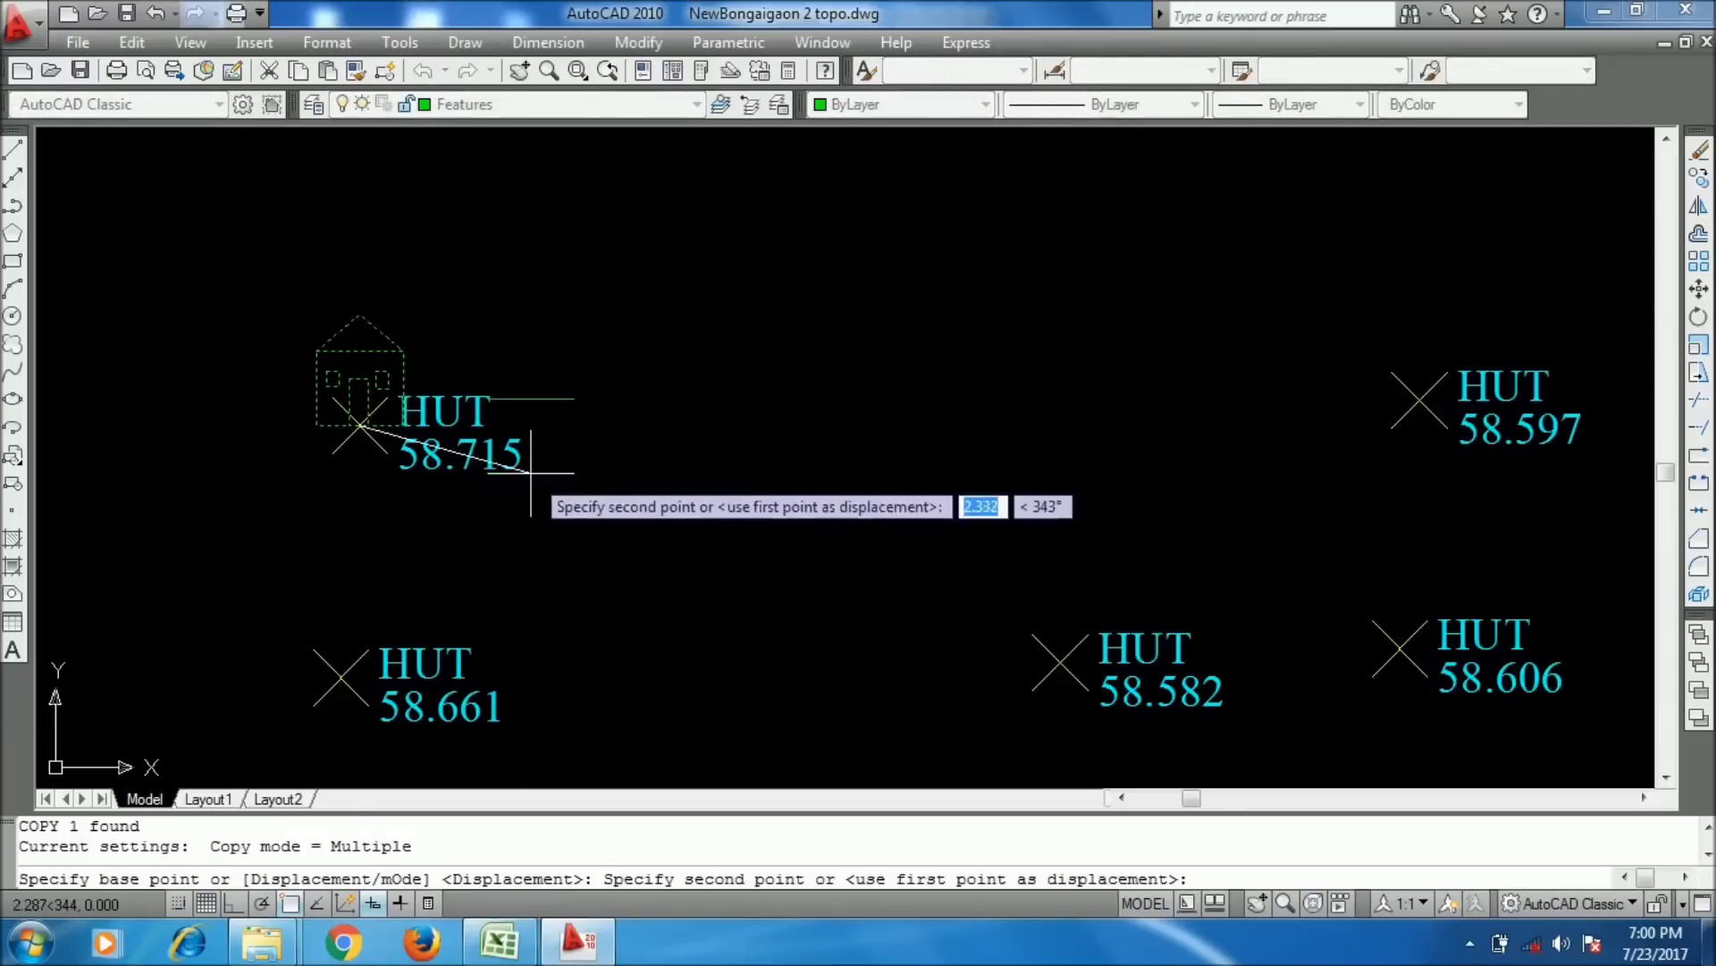
- Switch to the Excel sheet, copy the E,N coordinates of all HUT rows (F29:F53), and return to AutoCAD
click(489, 939)
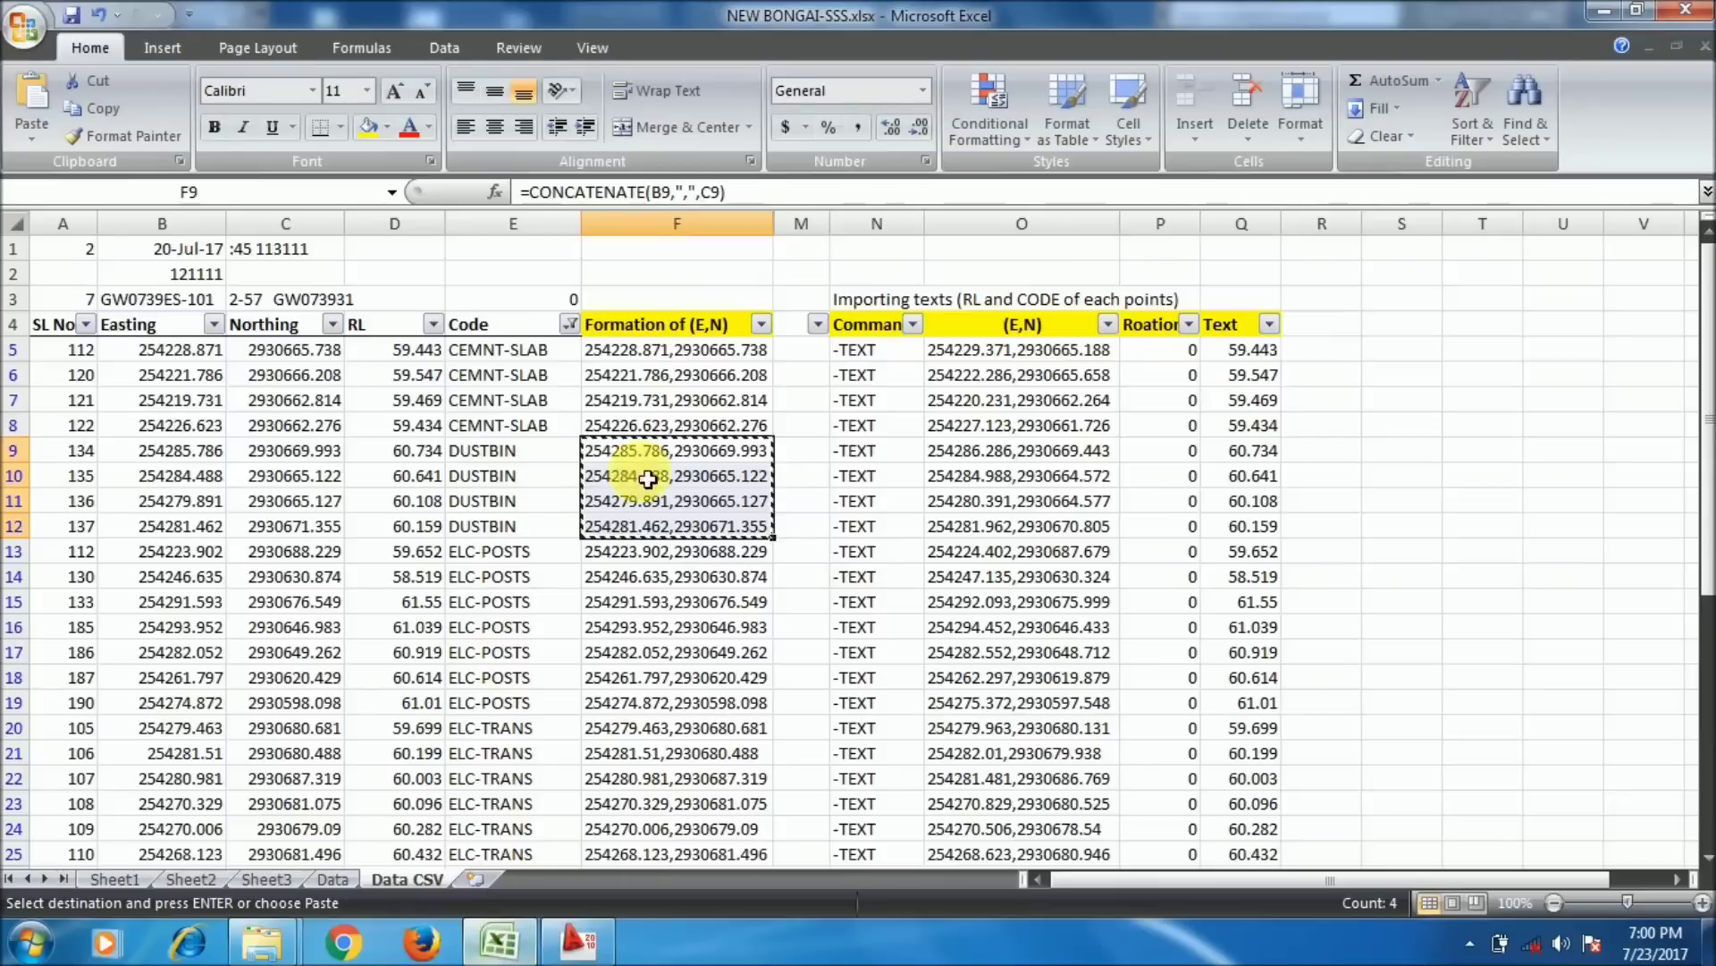
scroll(475, 592, down, 8)
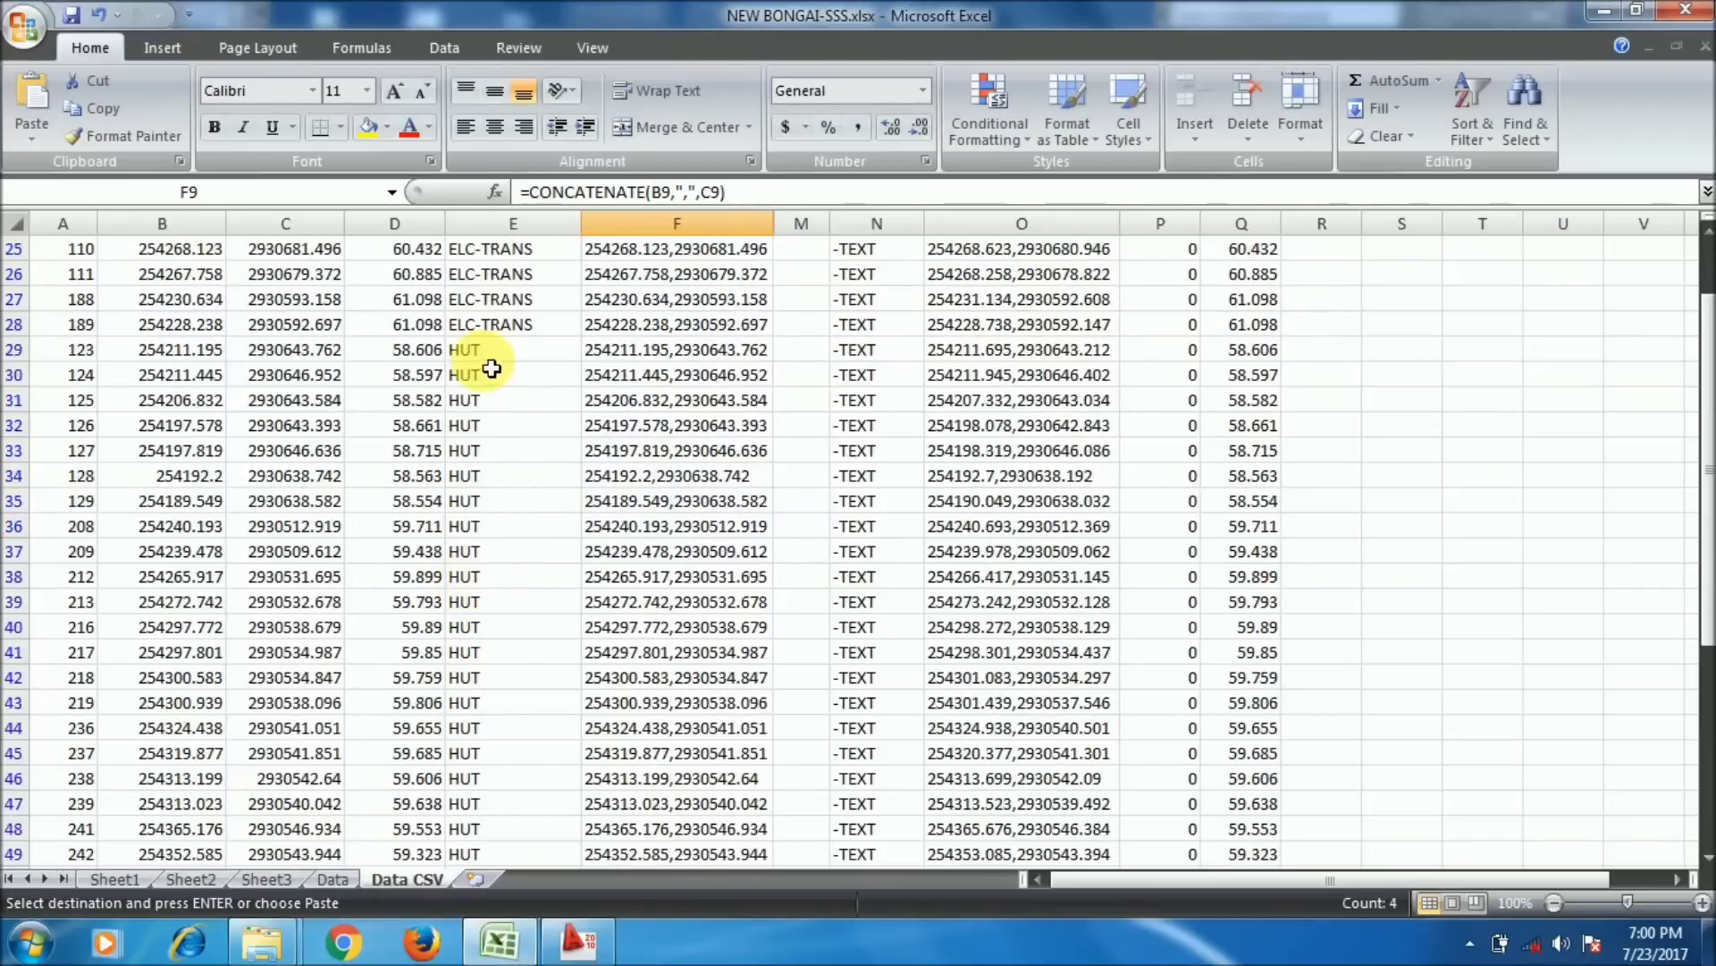
drag(610, 359, 646, 653)
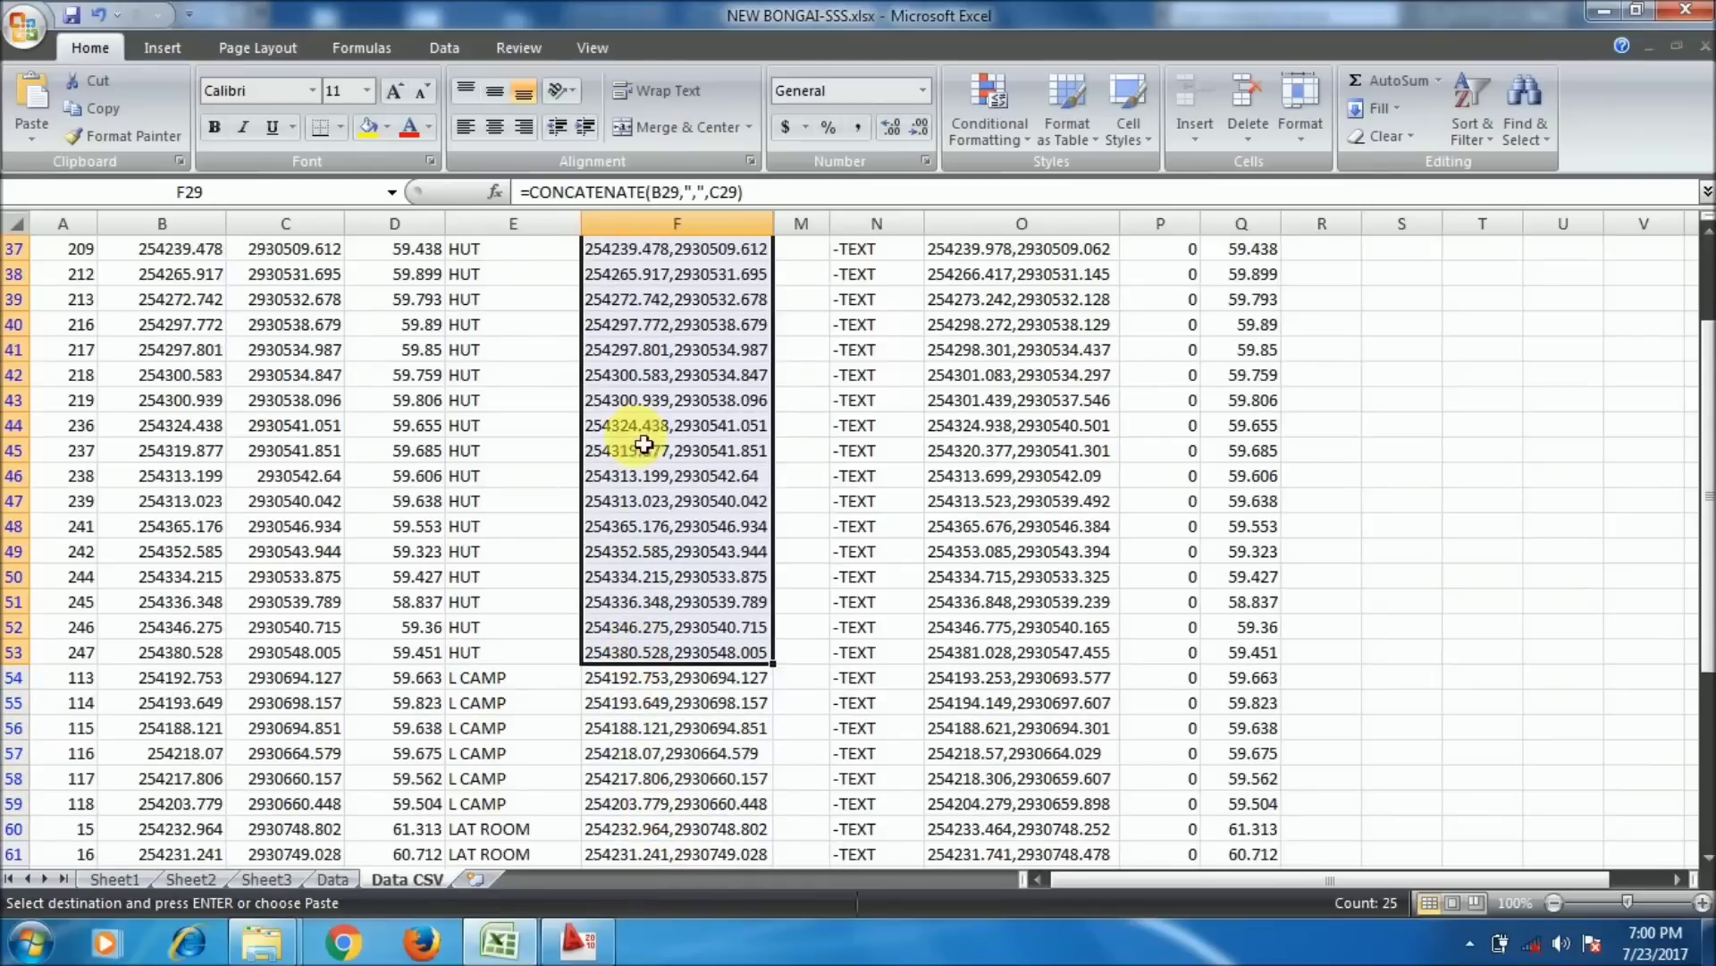
right_click(681, 335)
click(728, 371)
scroll(728, 371, up, 7)
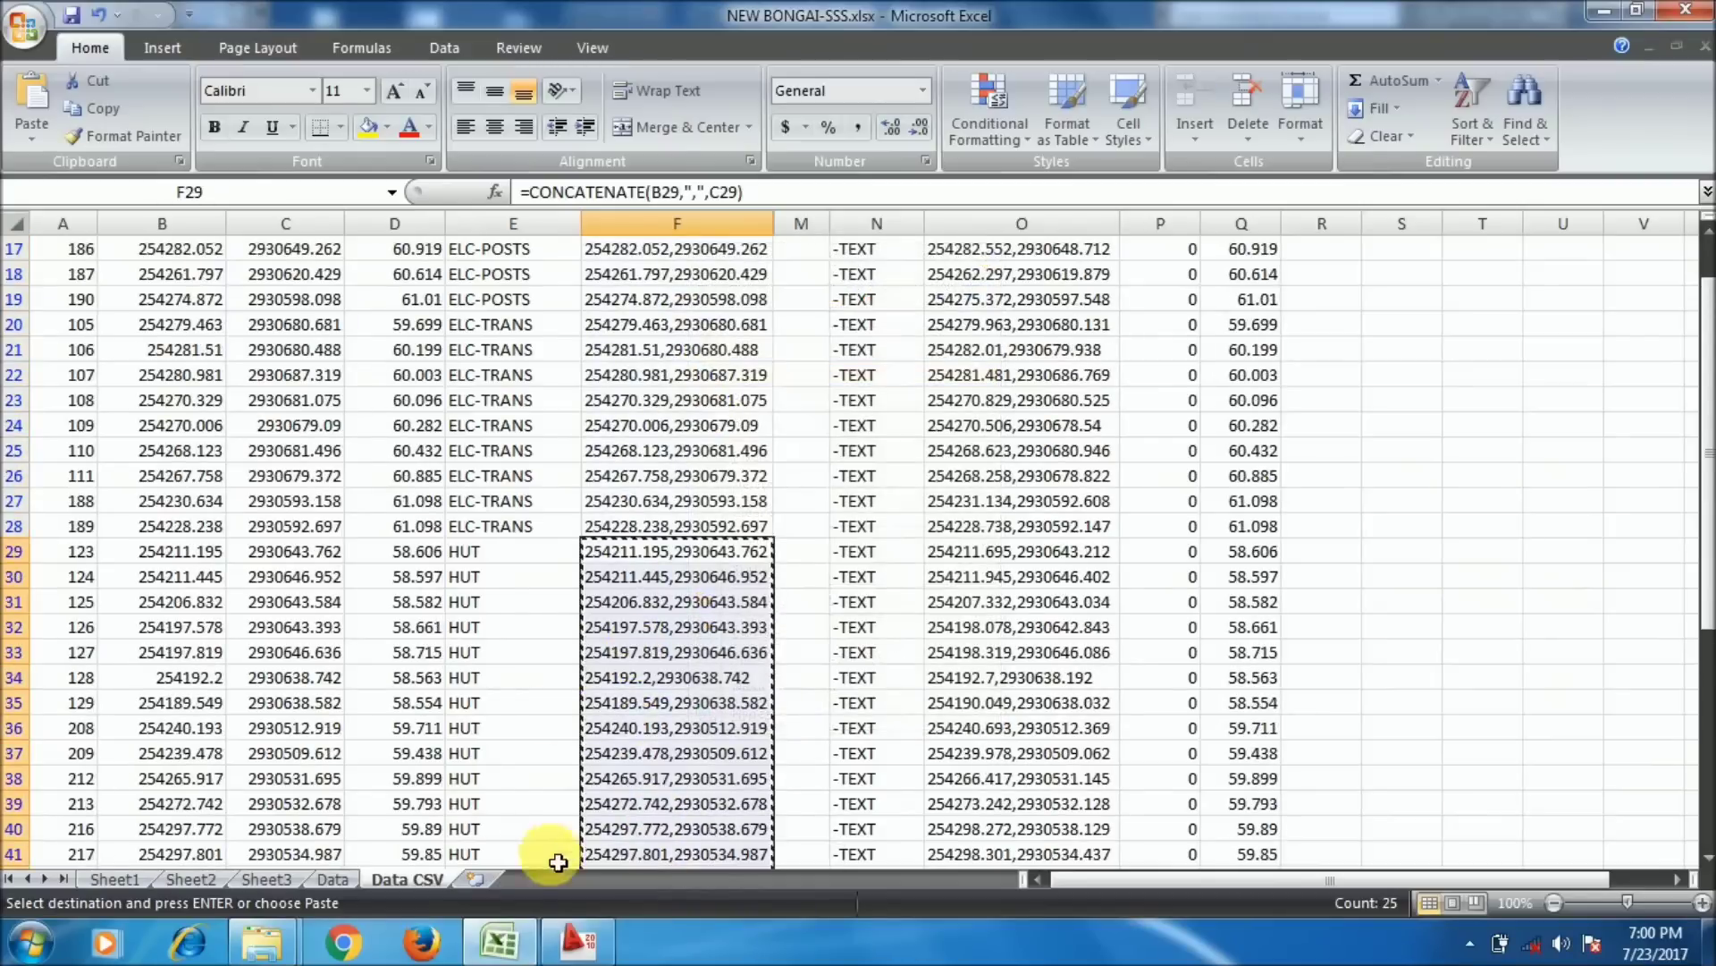
click(578, 942)
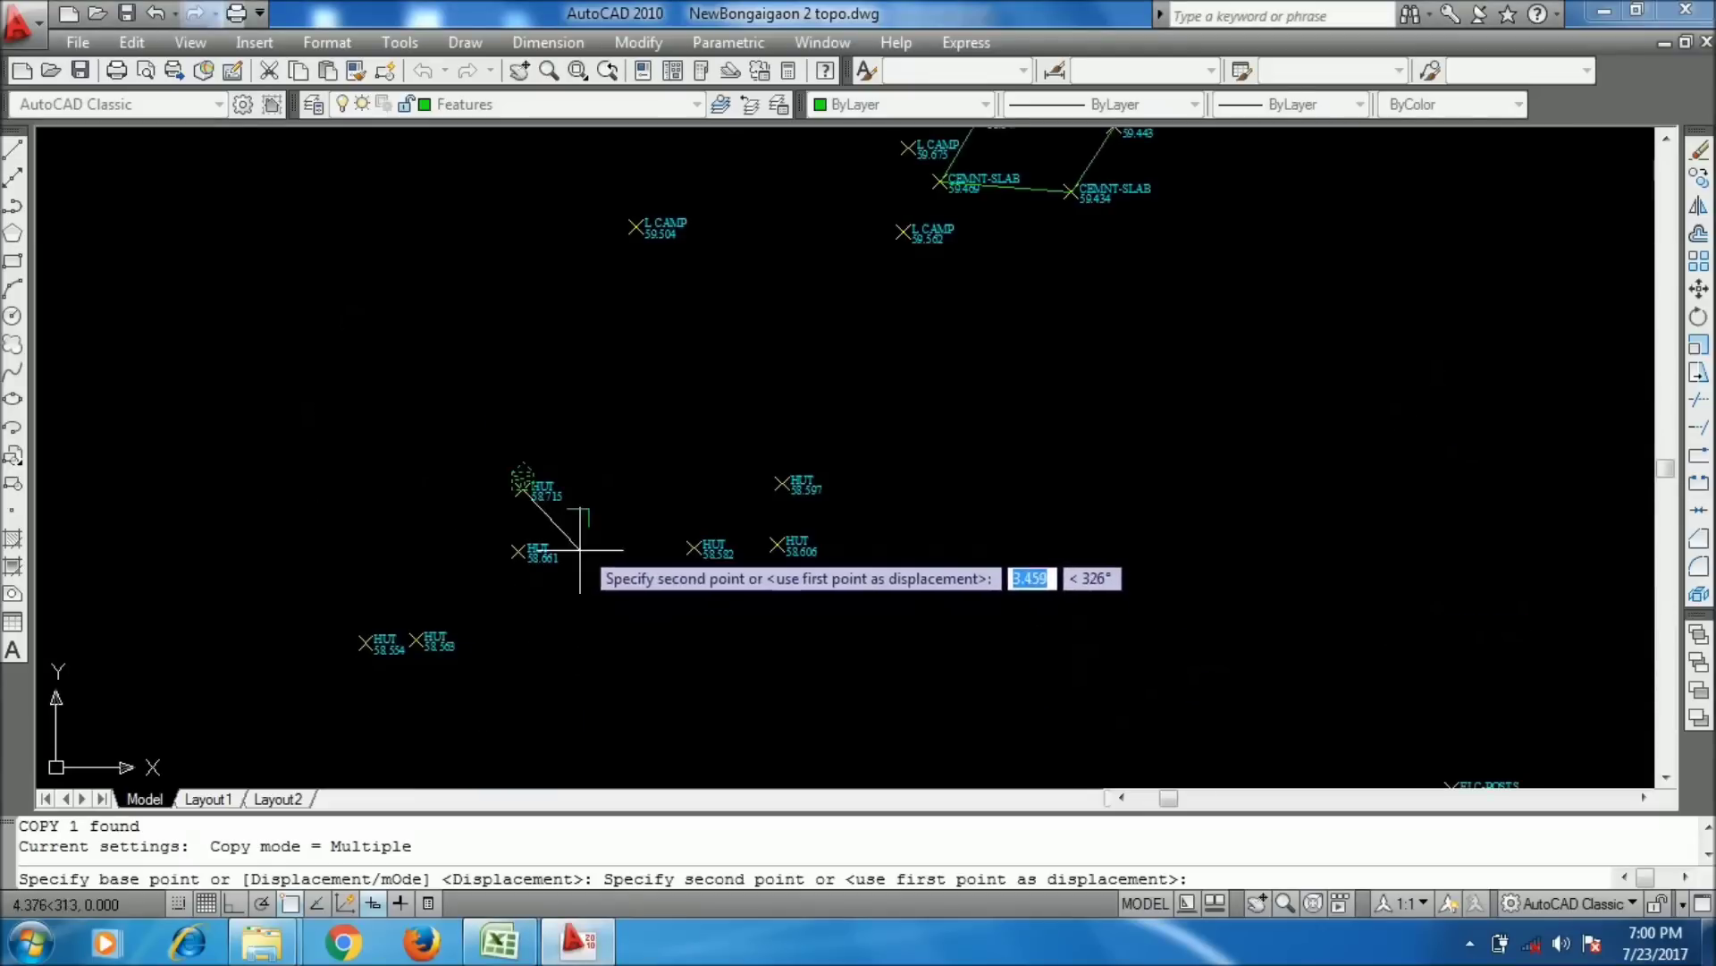
- Paste the HUT coordinates as destination points of the running Copy command and finish it
right_click(503, 840)
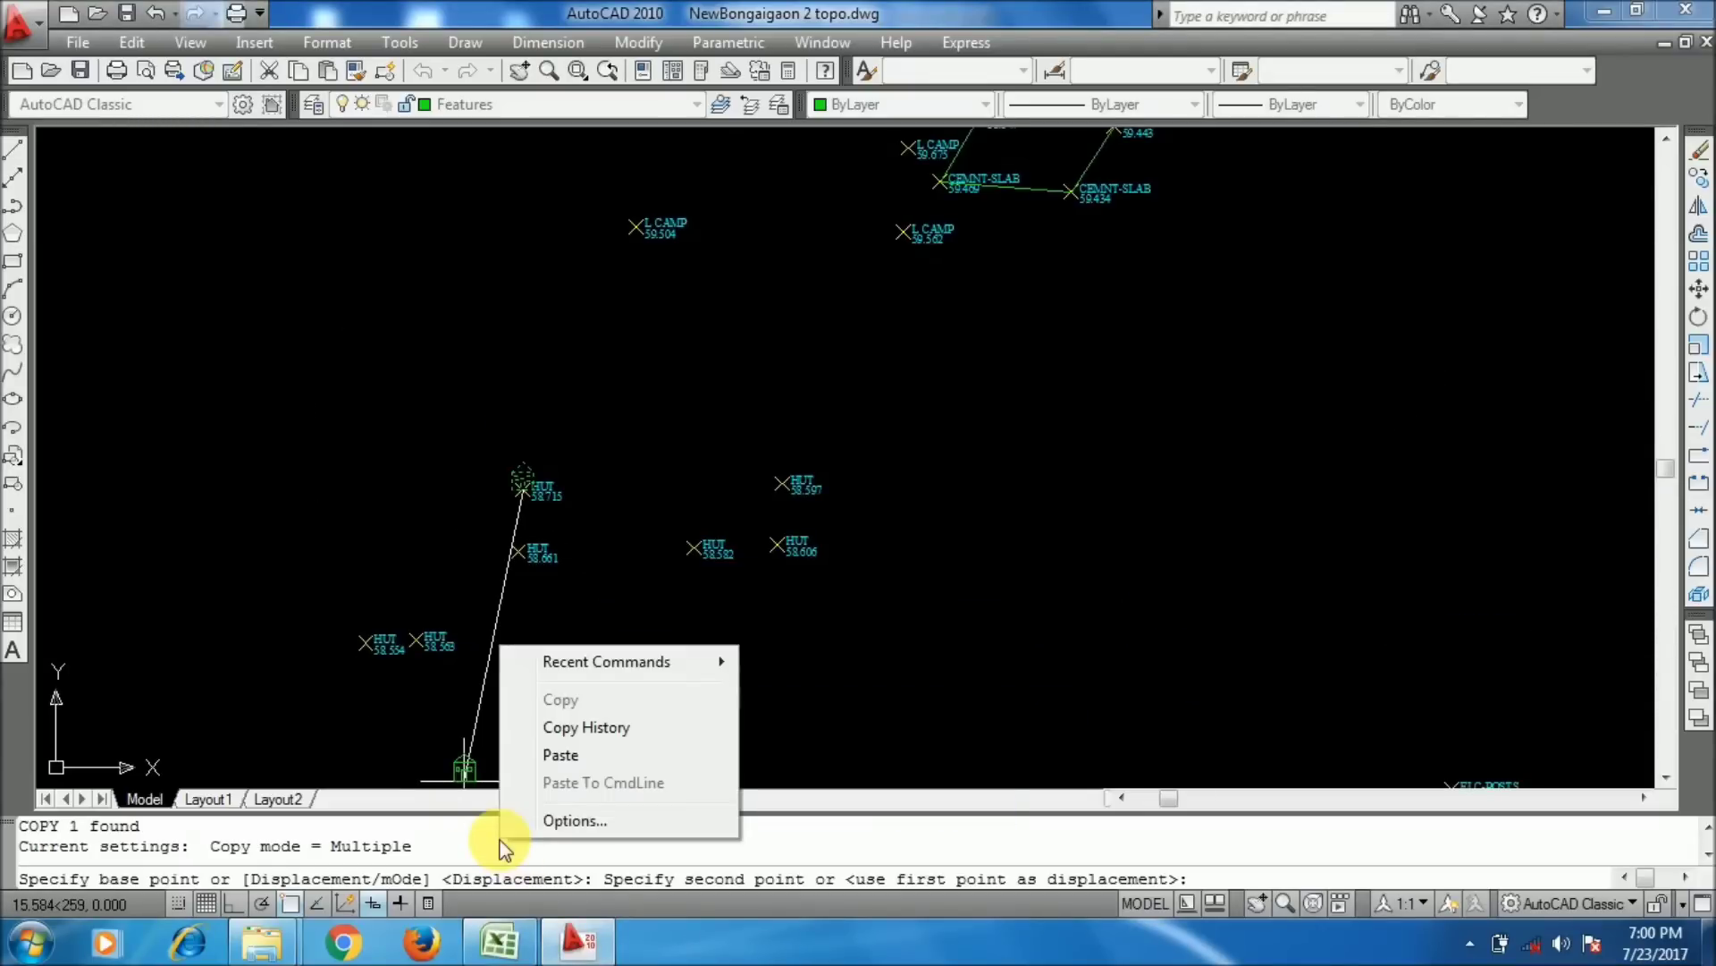
click(592, 759)
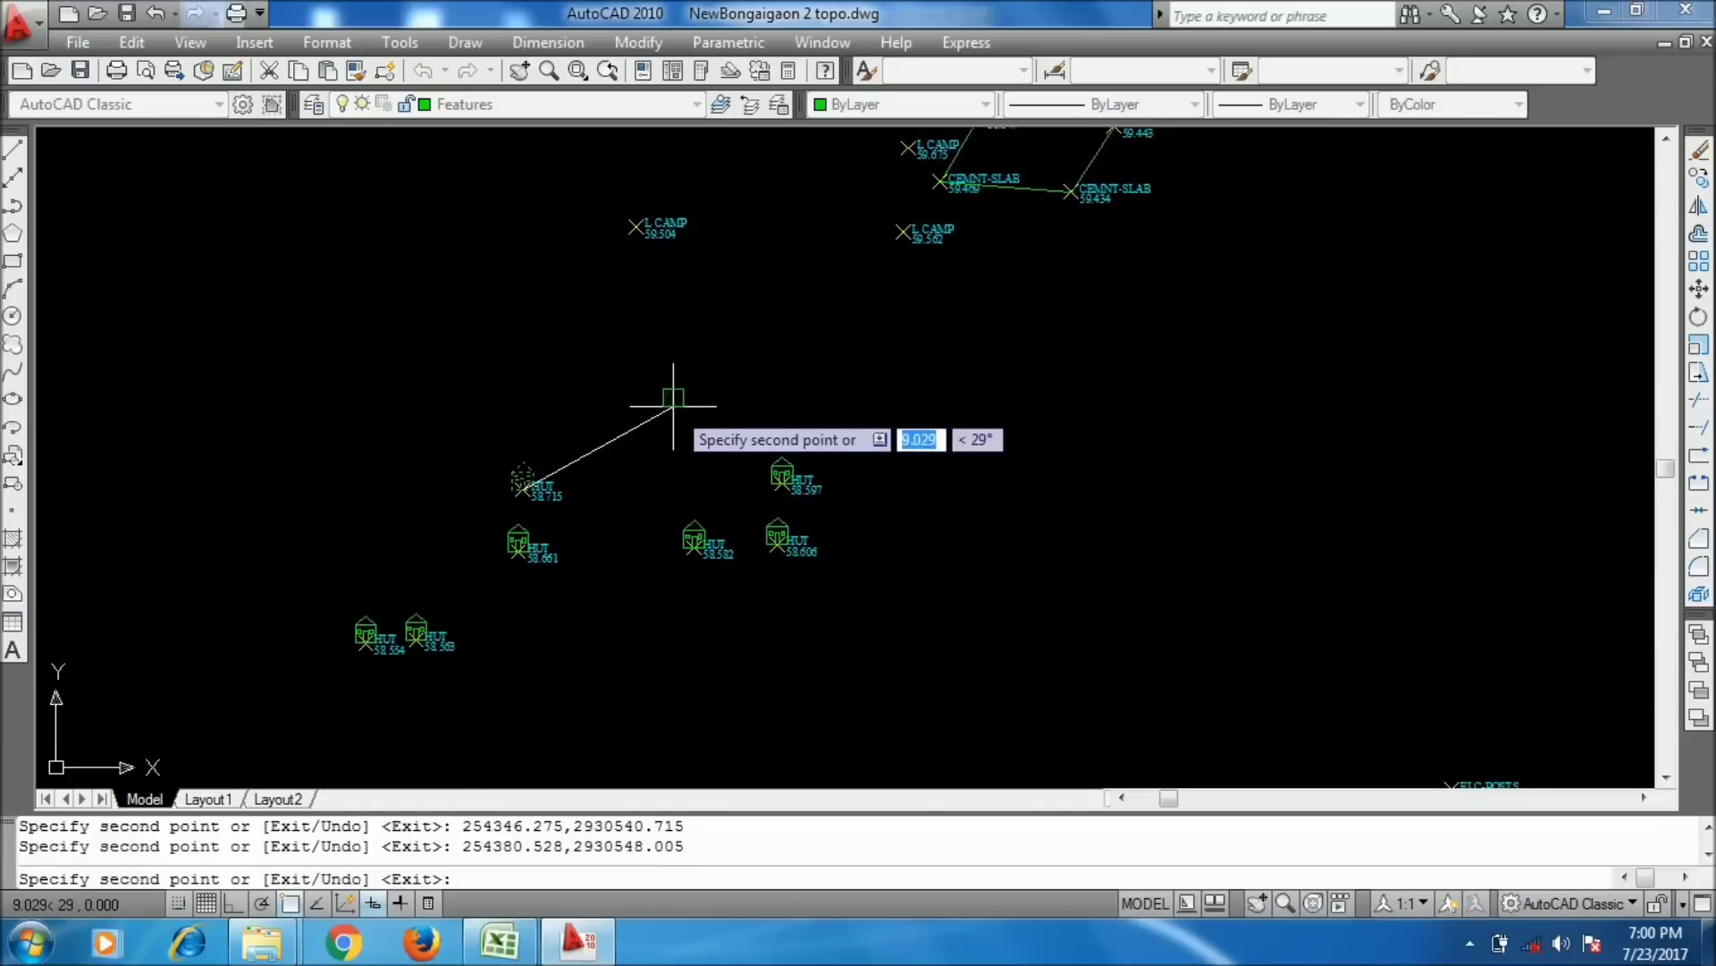
key(Return)
- Examine the placed hut symbols across the whole site drawing
scroll(716, 440, down, 3)
scroll(733, 501, up, 6)
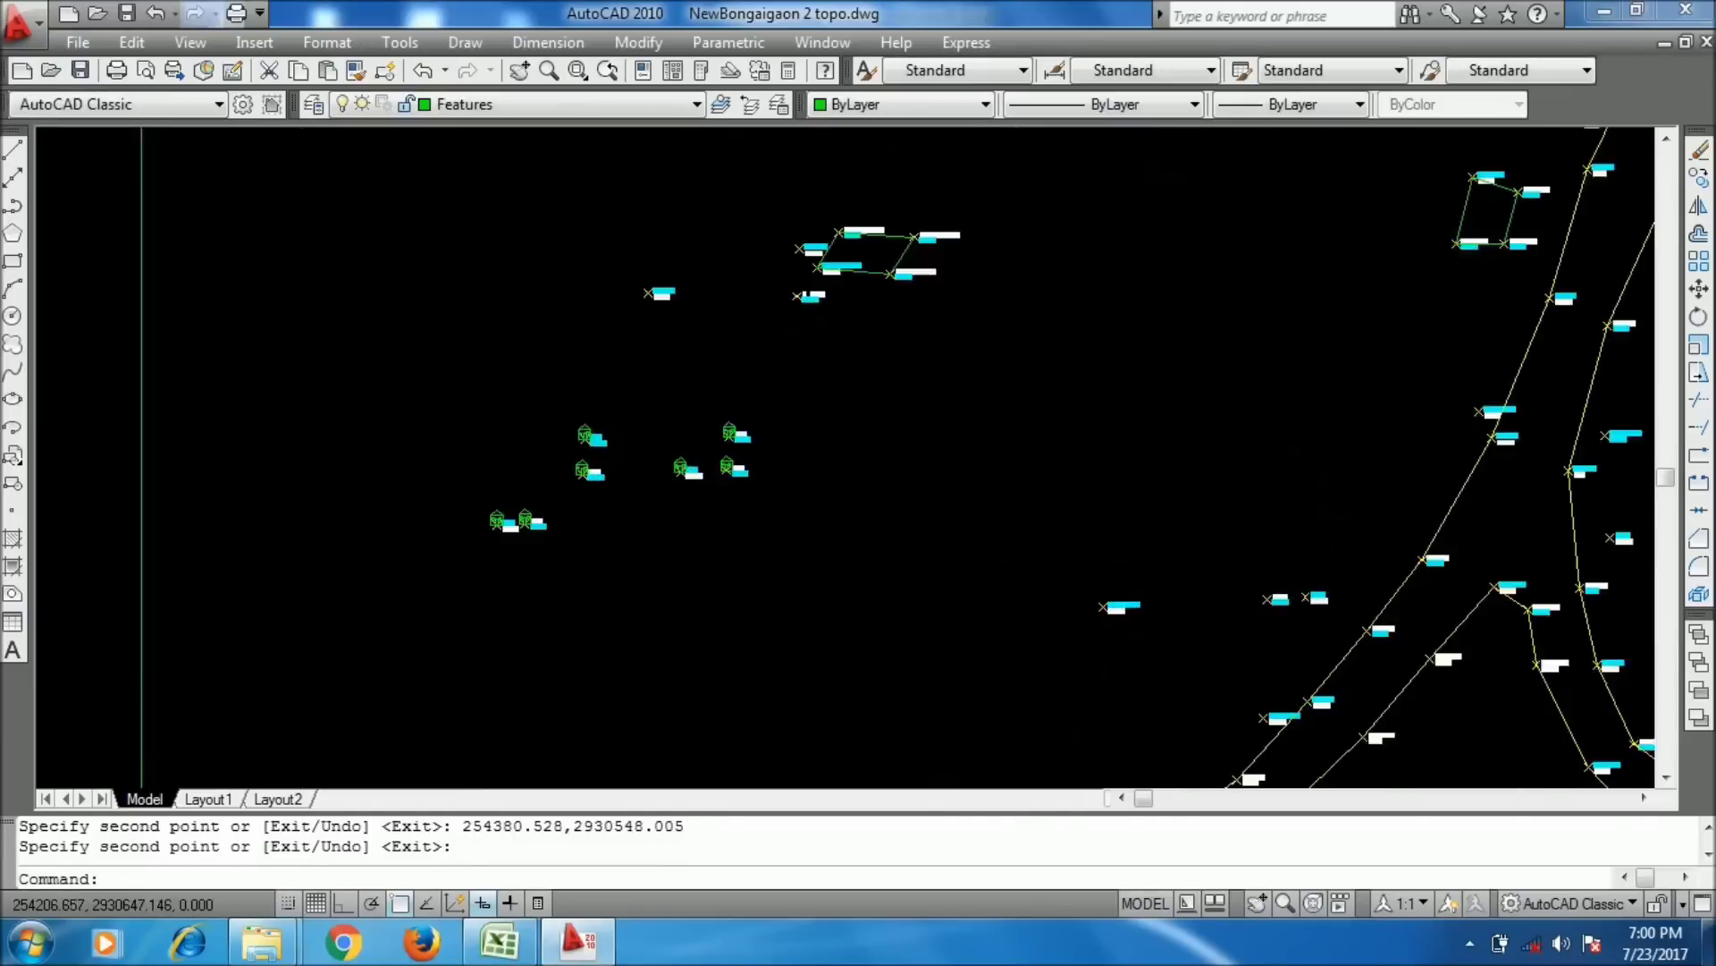
scroll(483, 582, down, 4)
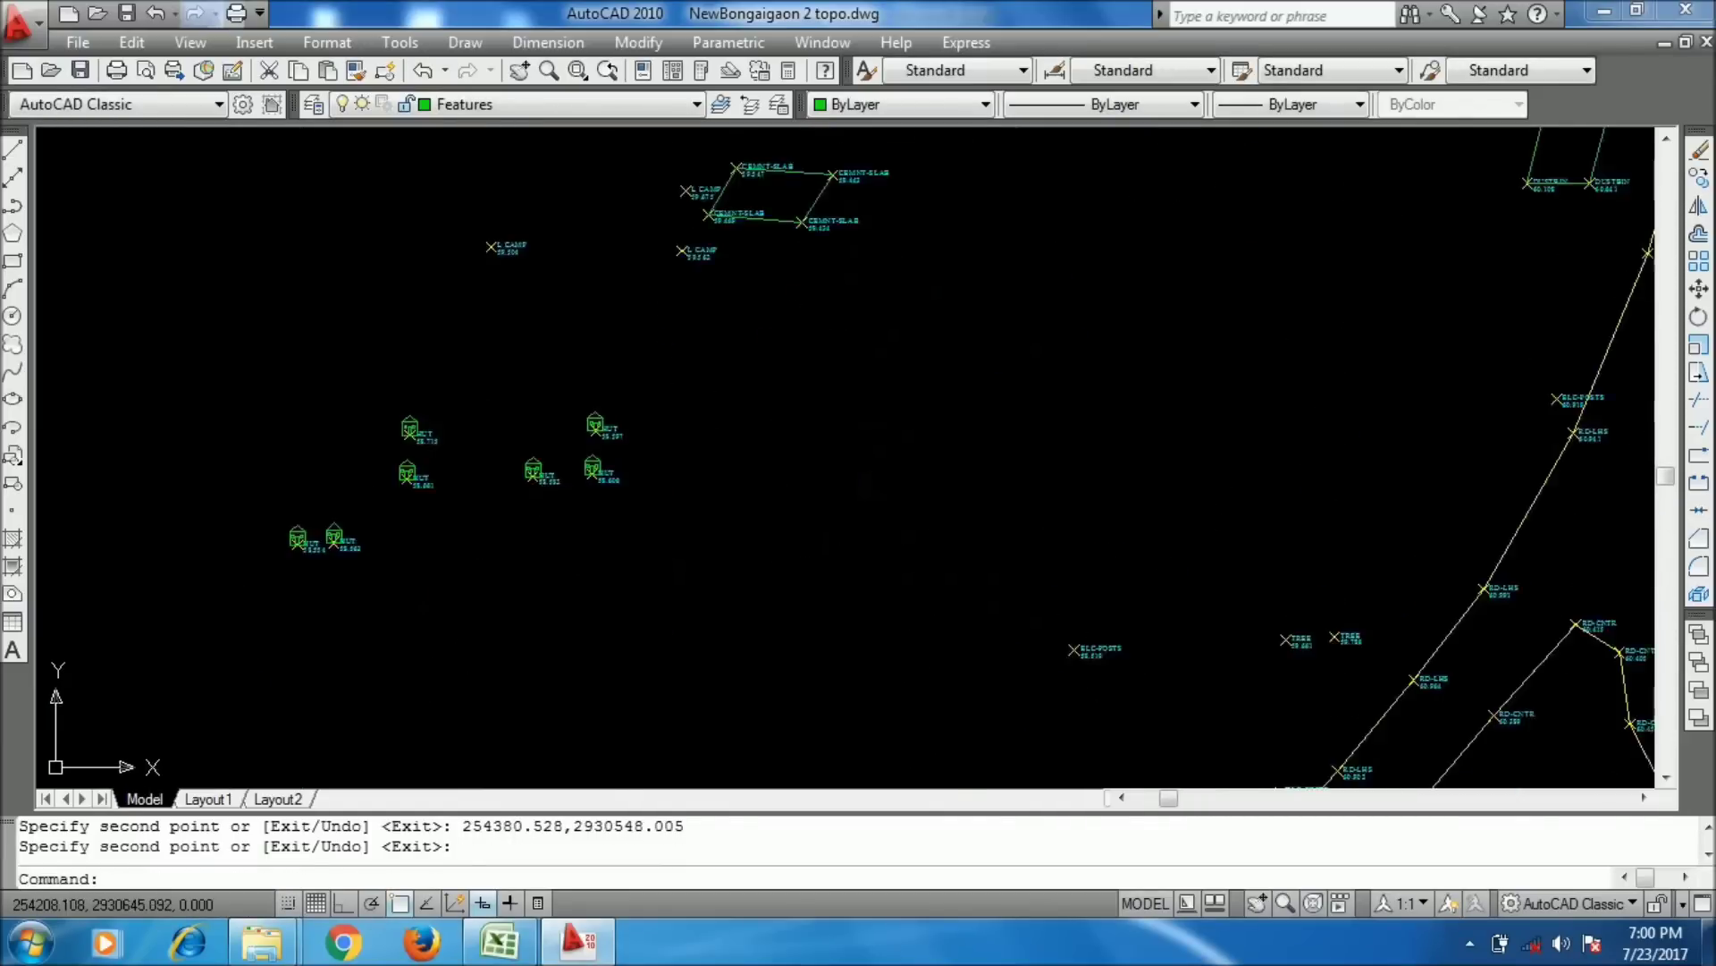
scroll(709, 586, up, 4)
middle_drag(736, 400, 641, 216)
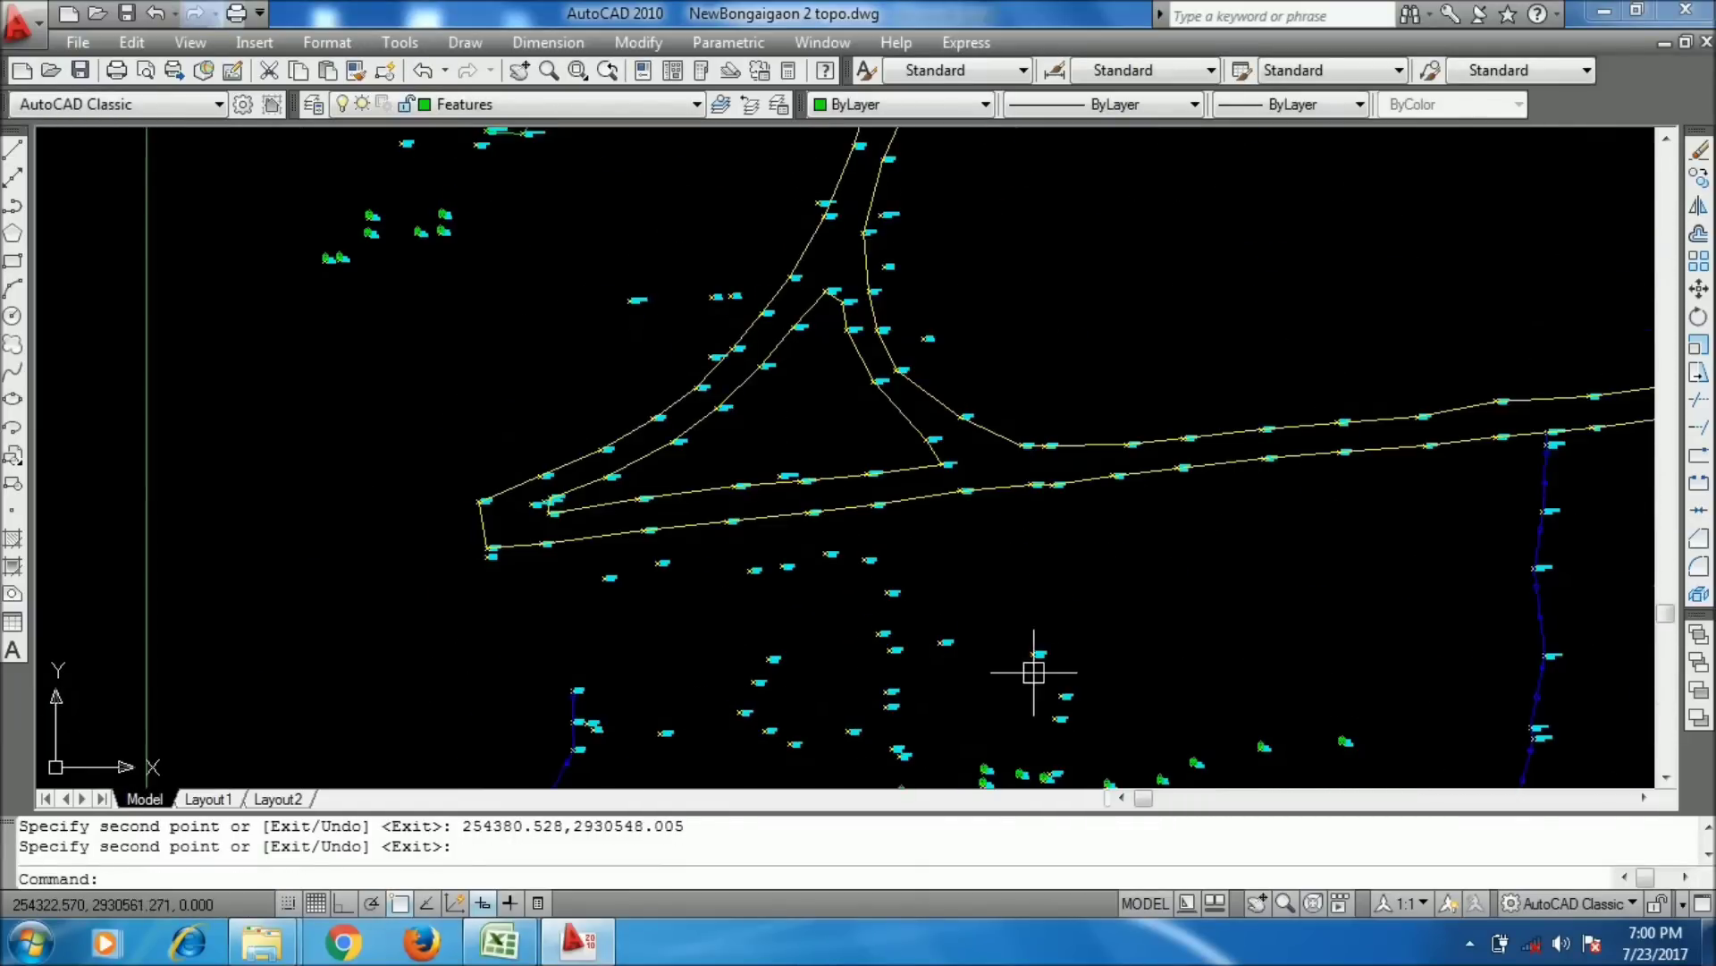
scroll(969, 432, down, 3)
scroll(858, 560, up, 5)
middle_drag(850, 567, 549, 550)
scroll(912, 438, down, 4)
scroll(912, 384, up, 3)
middle_drag(912, 368, 789, 438)
scroll(790, 438, down, 4)
scroll(766, 372, down, 3)
middle_drag(510, 292, 582, 376)
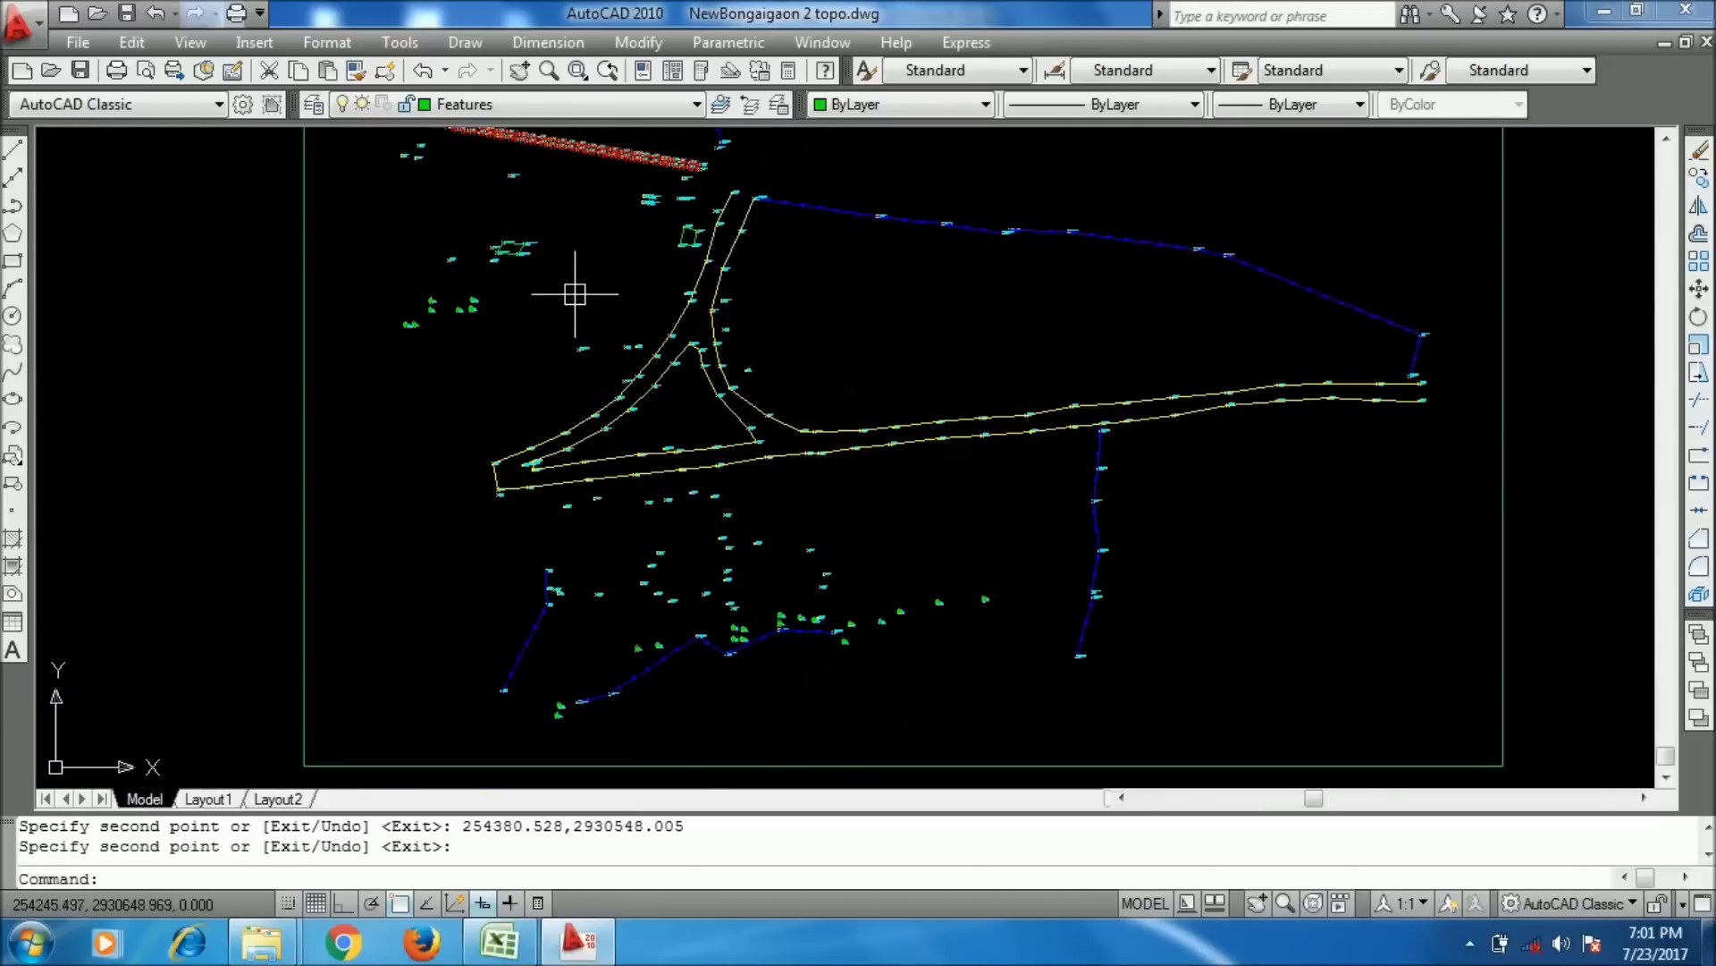
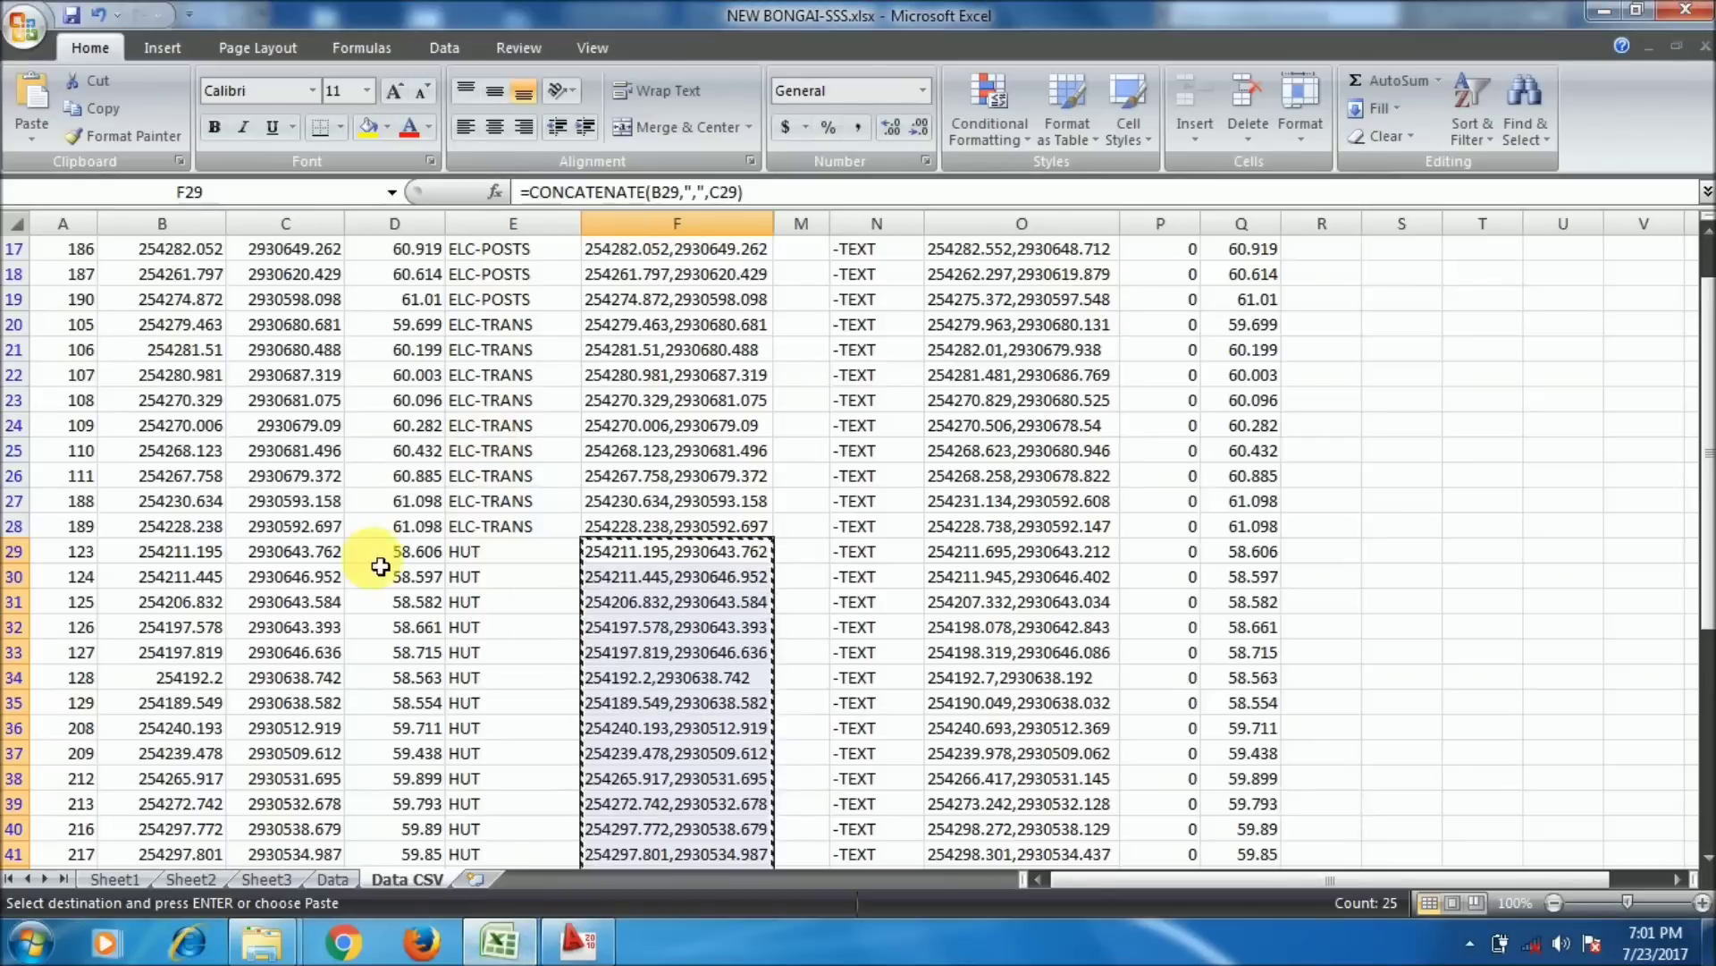
- Copy the E,N coordinates of the NALLA rows (F114:F117) from the Excel sheet and return to AutoCAD
scroll(494, 568, down, 11)
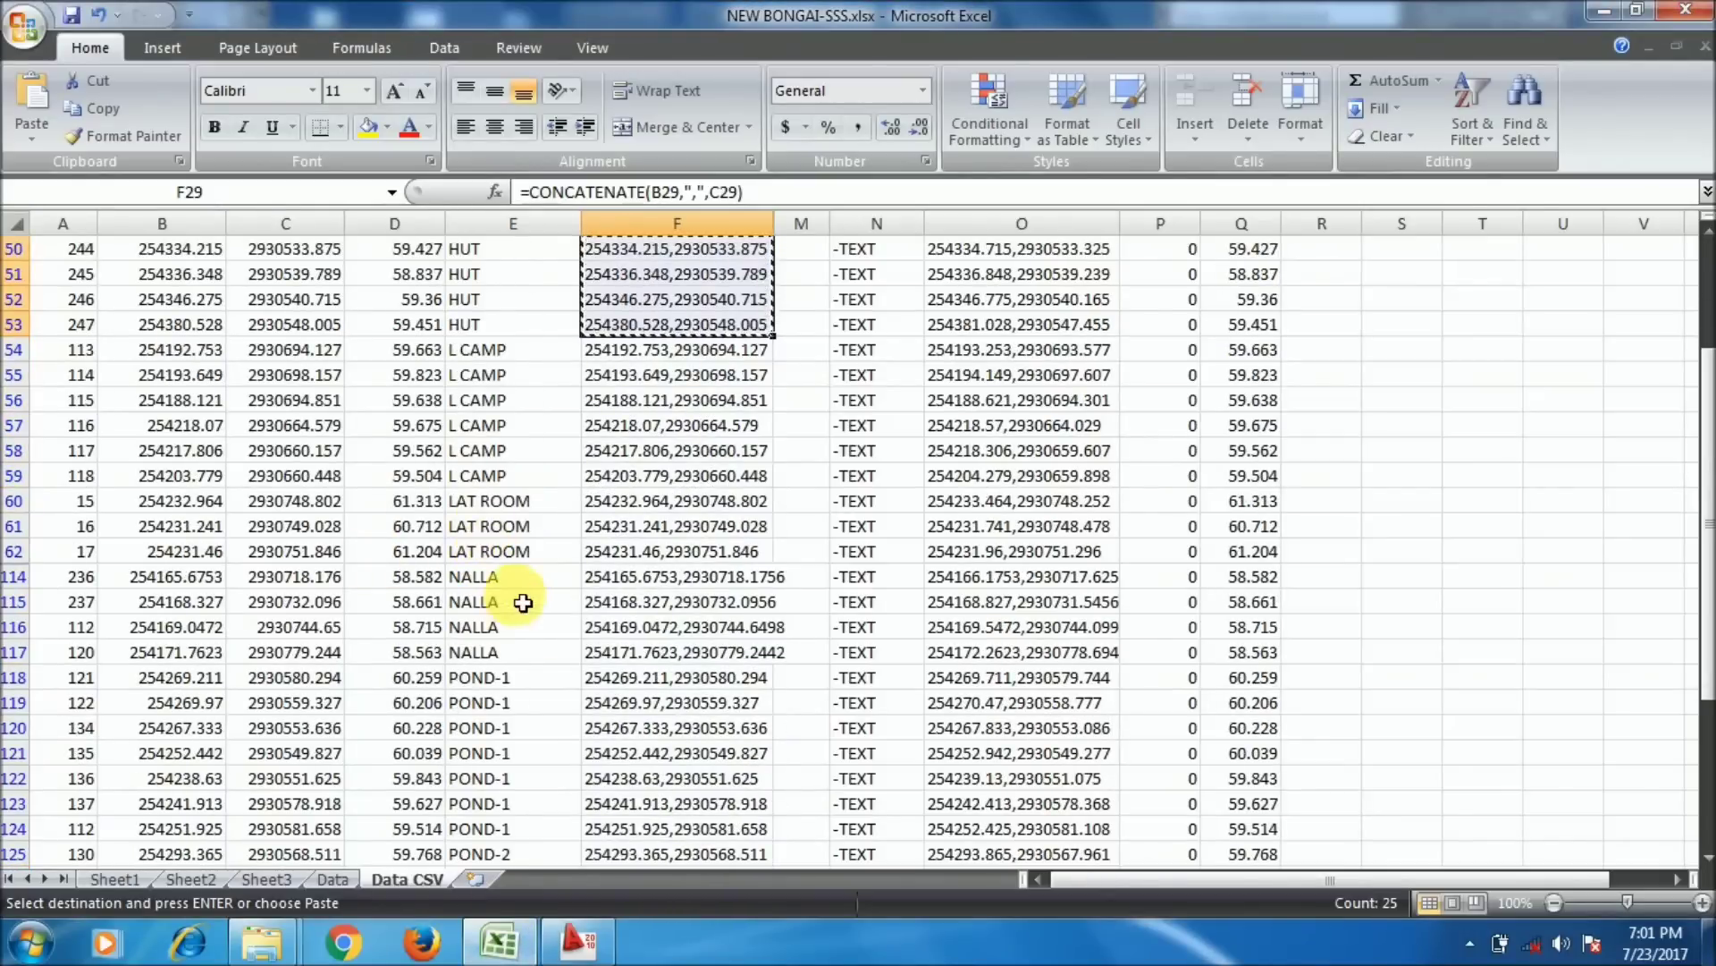
drag(616, 586, 624, 686)
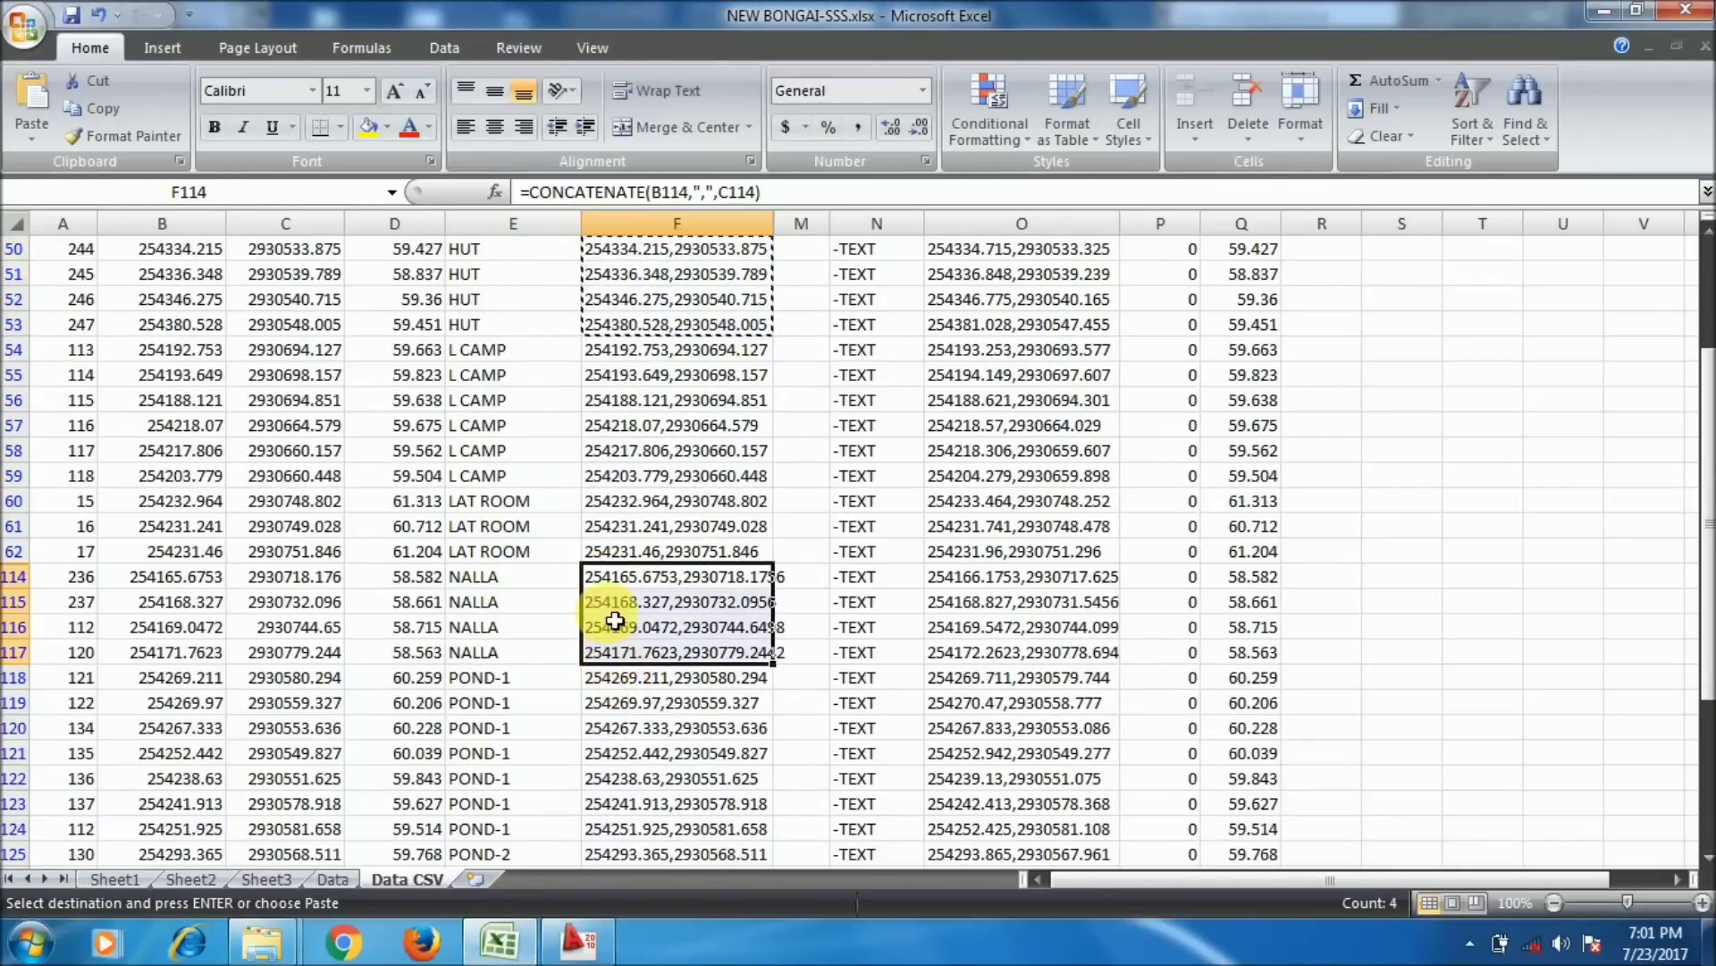
click(579, 941)
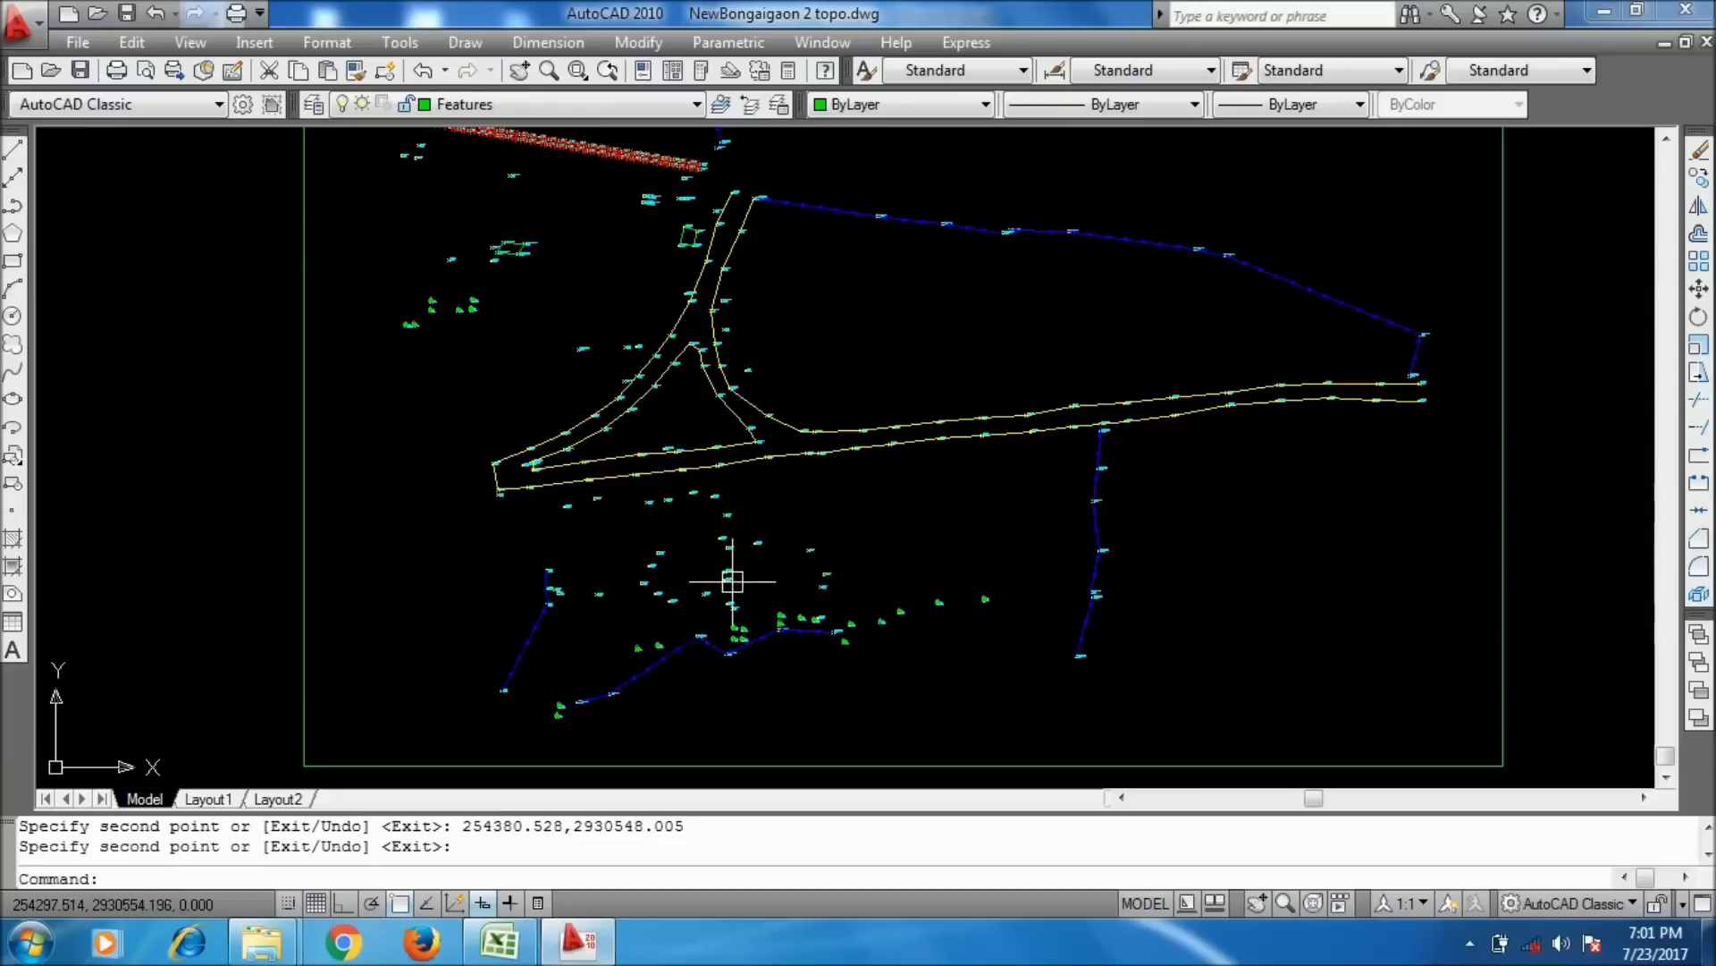
- Draw the nalla as a polyline through the pasted NALLA coordinates
text(PLK)
key(Return)
text(PL)
key(Return)
right_click(607, 815)
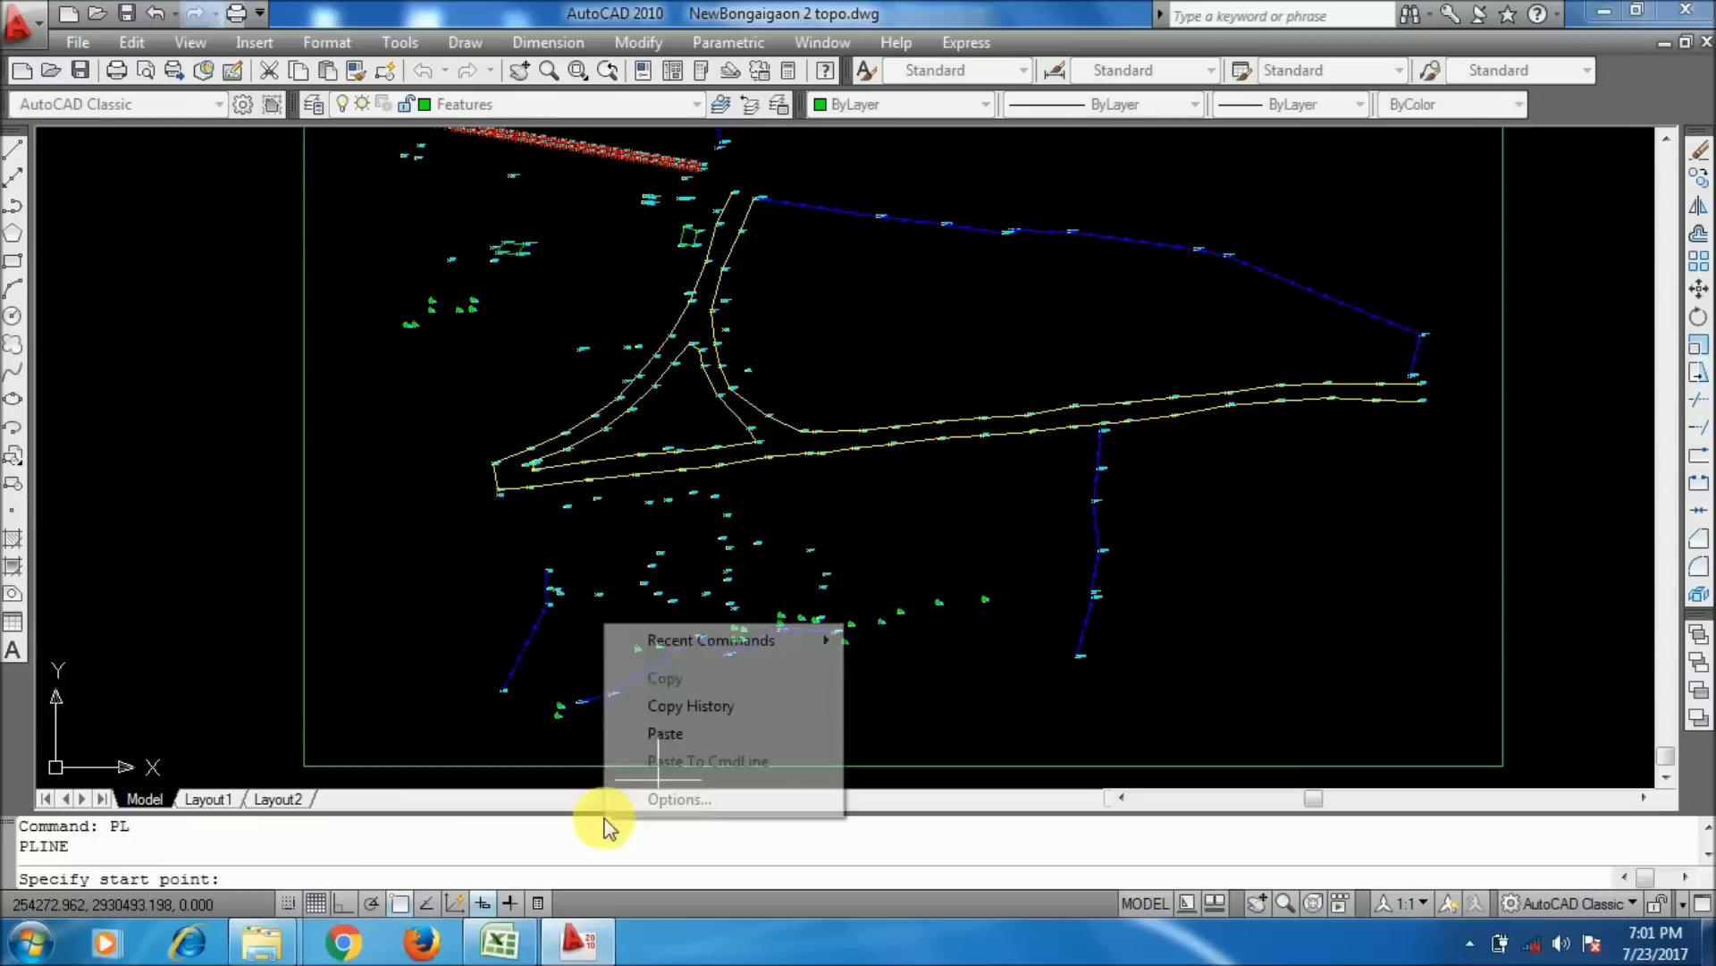
click(712, 742)
mouse_move(487, 223)
middle_down()
mouse_move(511, 405)
mouse_move(572, 626)
middle_up()
key(Return)
- In the Excel sheet, insert a row above the first POND-1 row and enter PL in its coordinate cell F118
key(alt+Tab)
drag(594, 375, 636, 524)
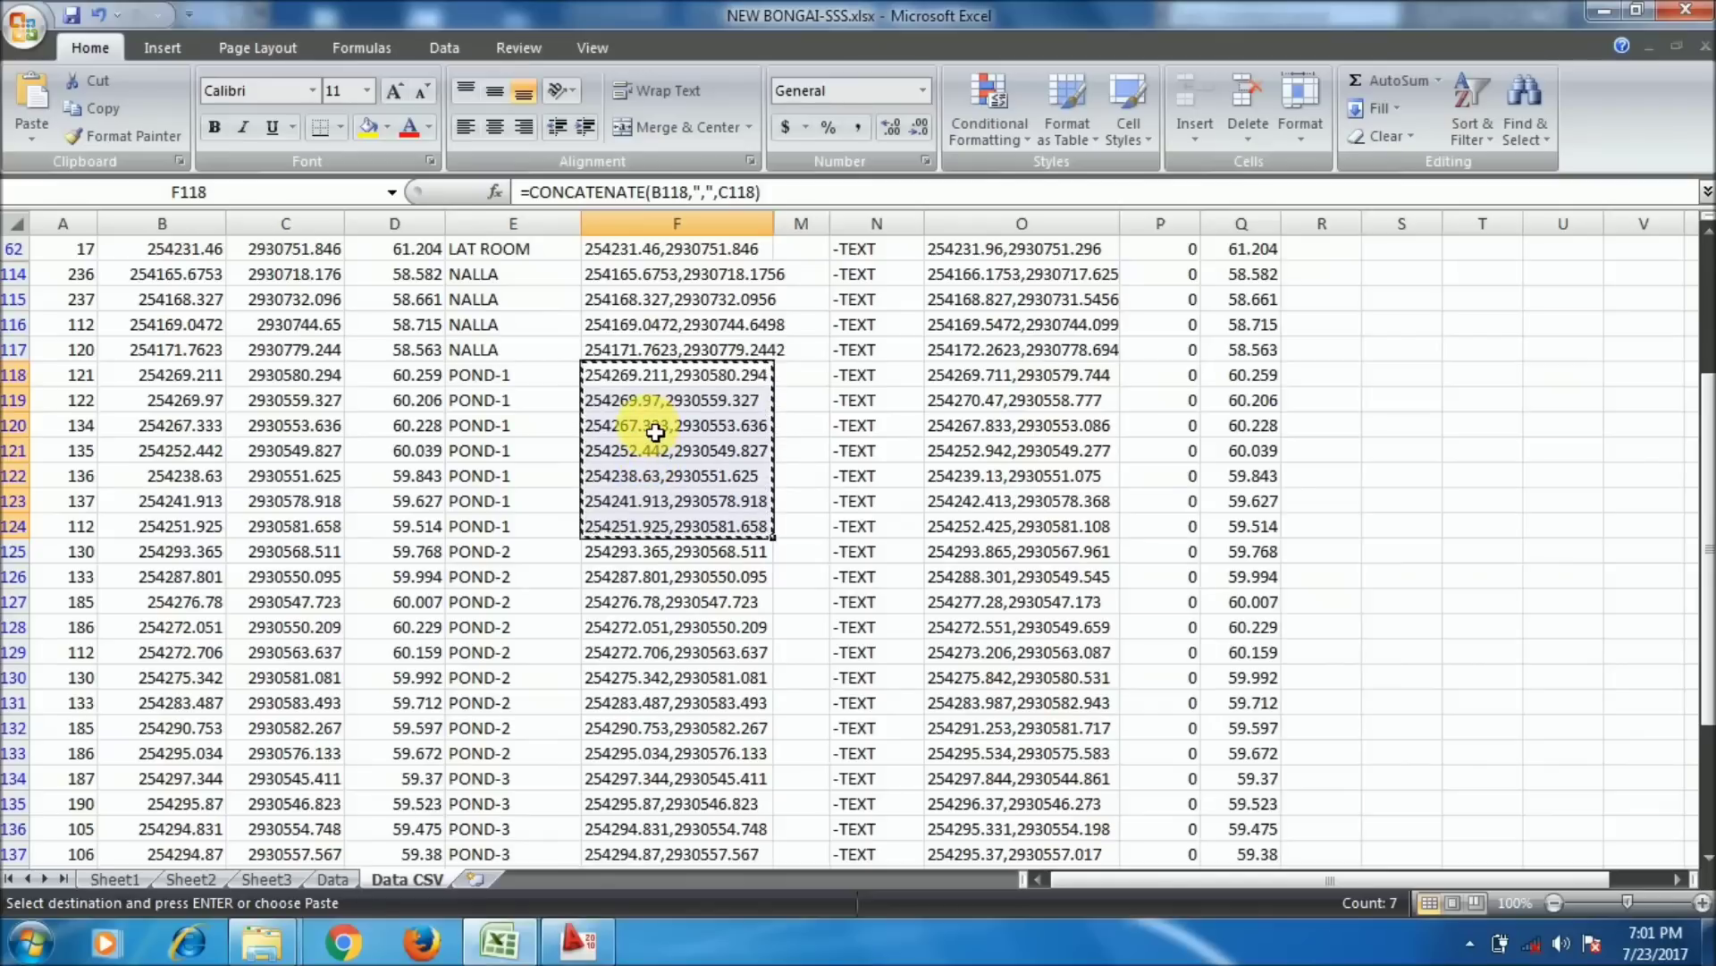
click(619, 375)
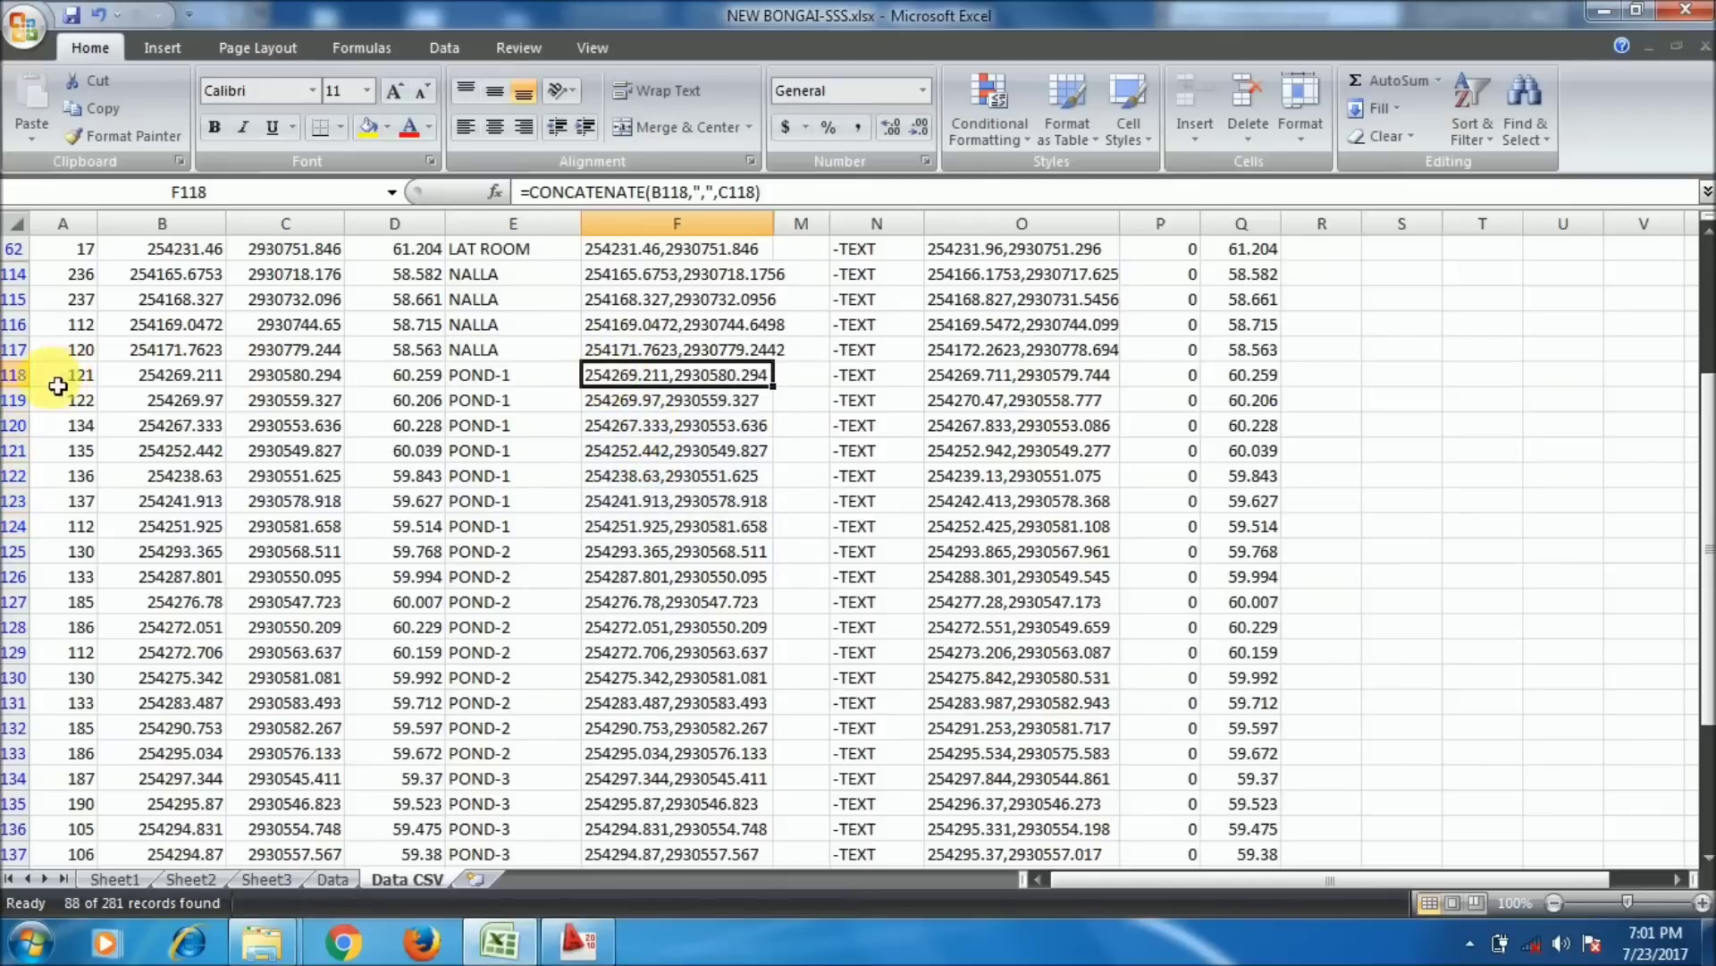
click(20, 376)
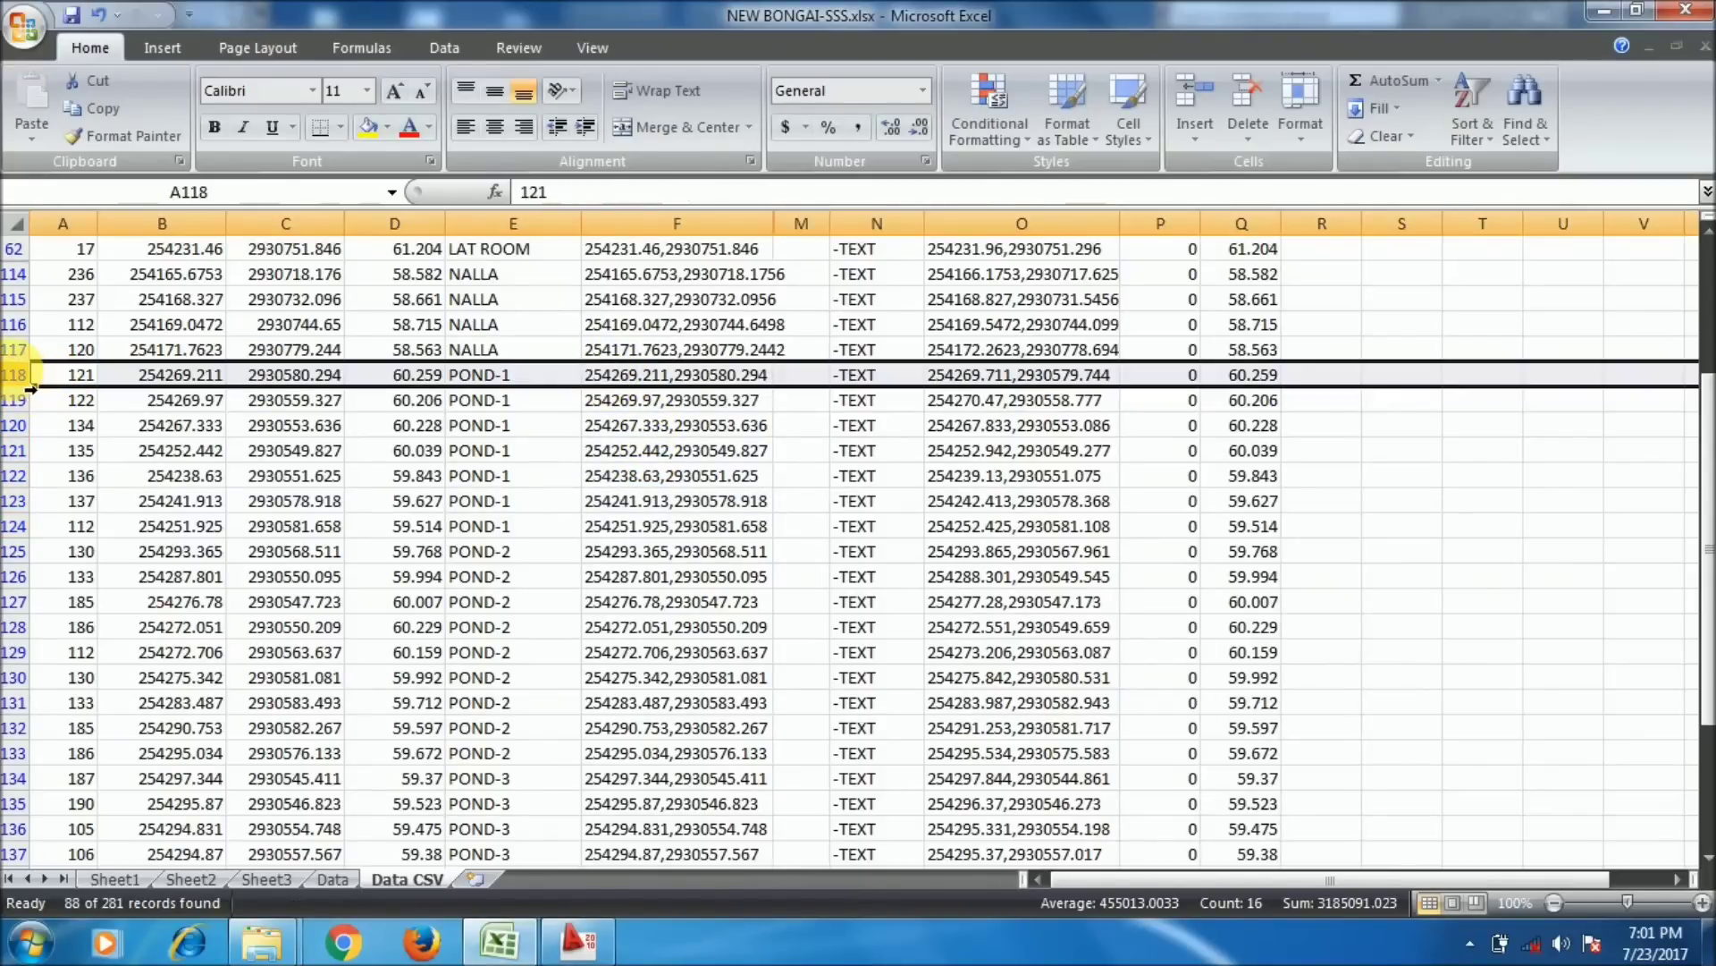
key(ctrl+shift+plus)
click(604, 381)
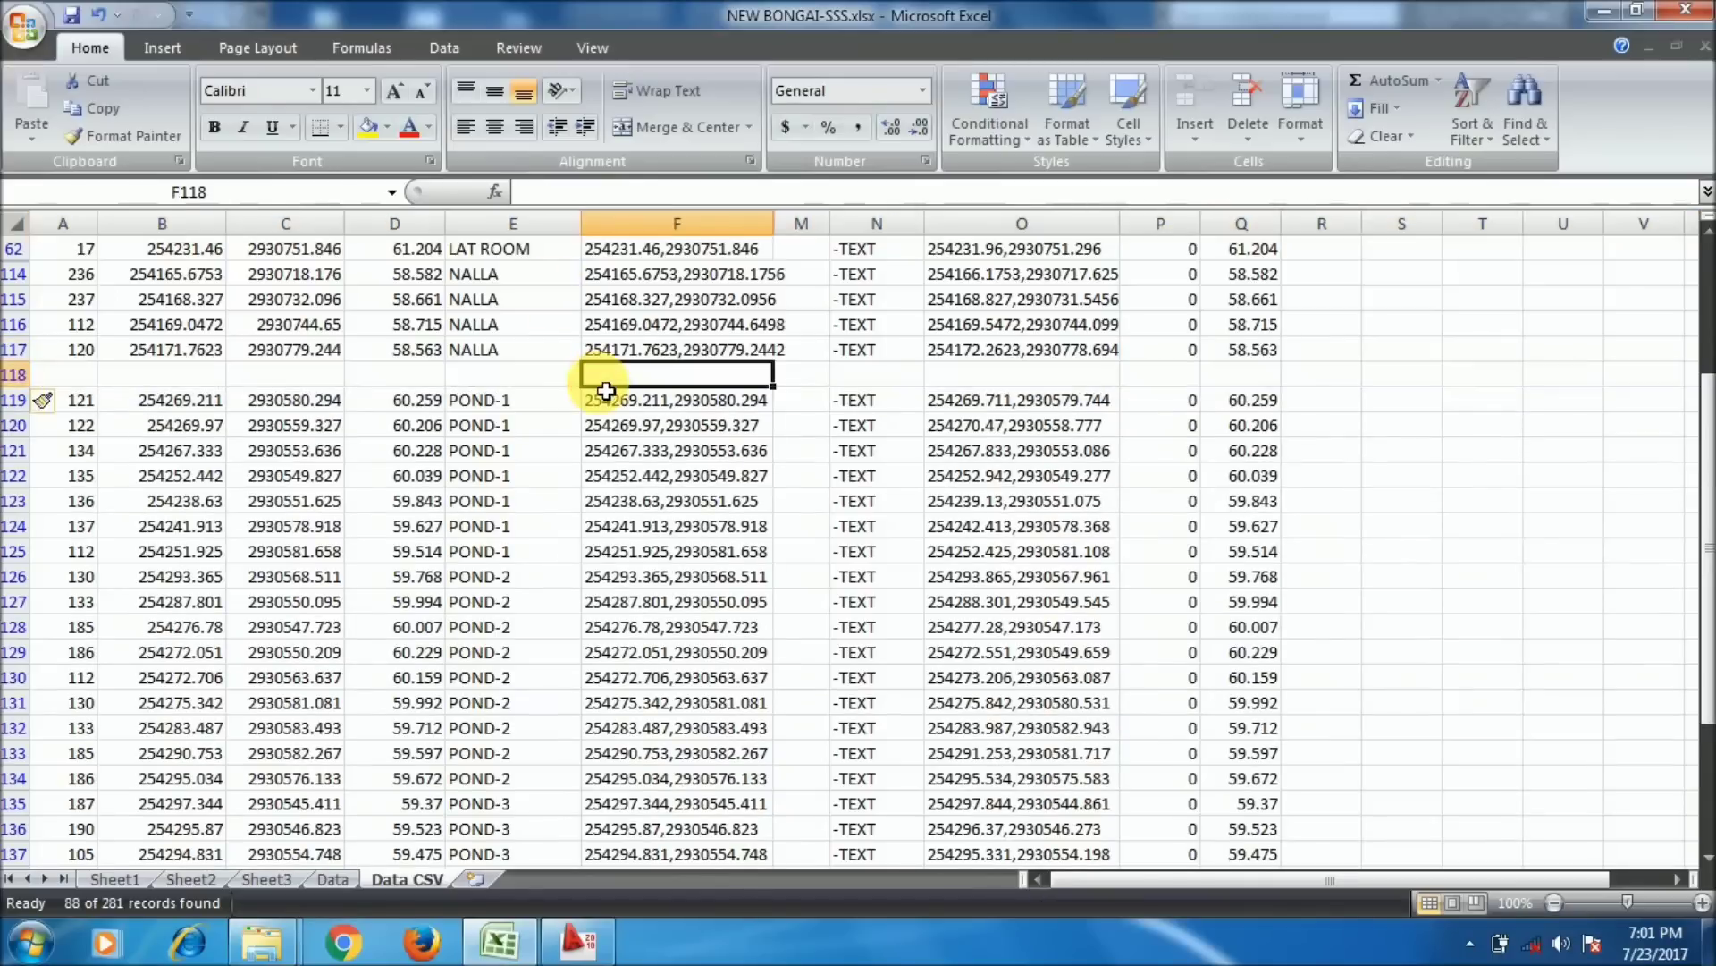
text(PL)
key(Return)
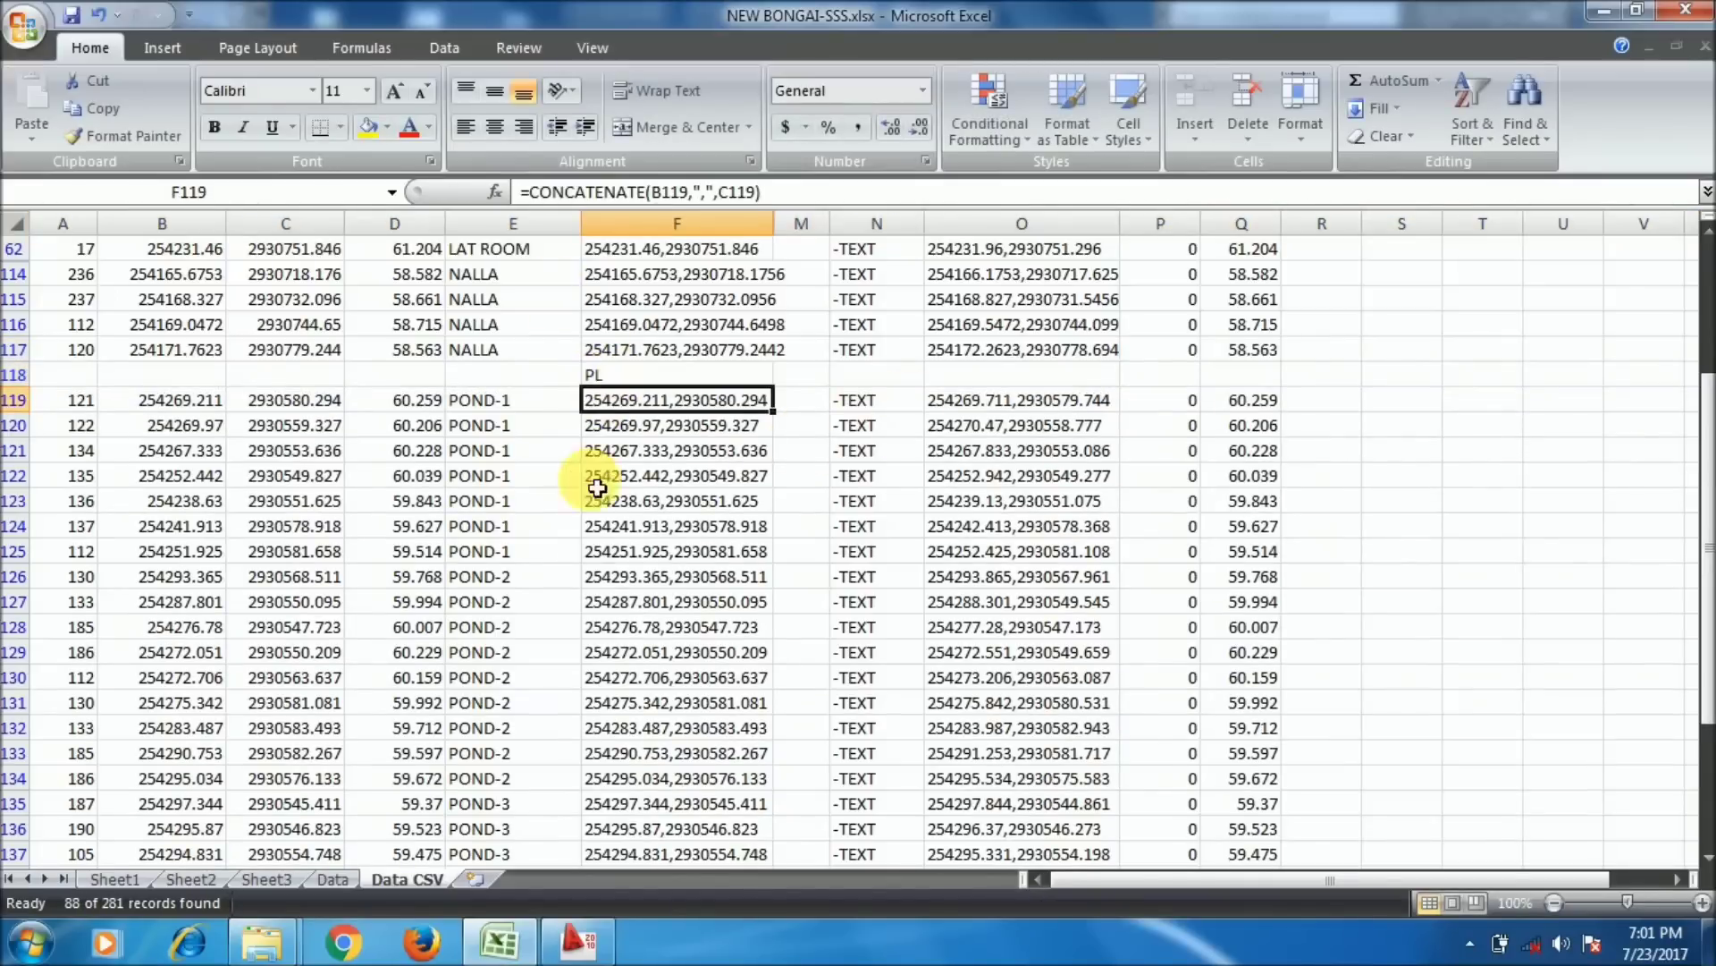
- Insert two blank rows above the first POND-2 row, separating it from the POND-1 coordinates
scroll(635, 494, down, 1)
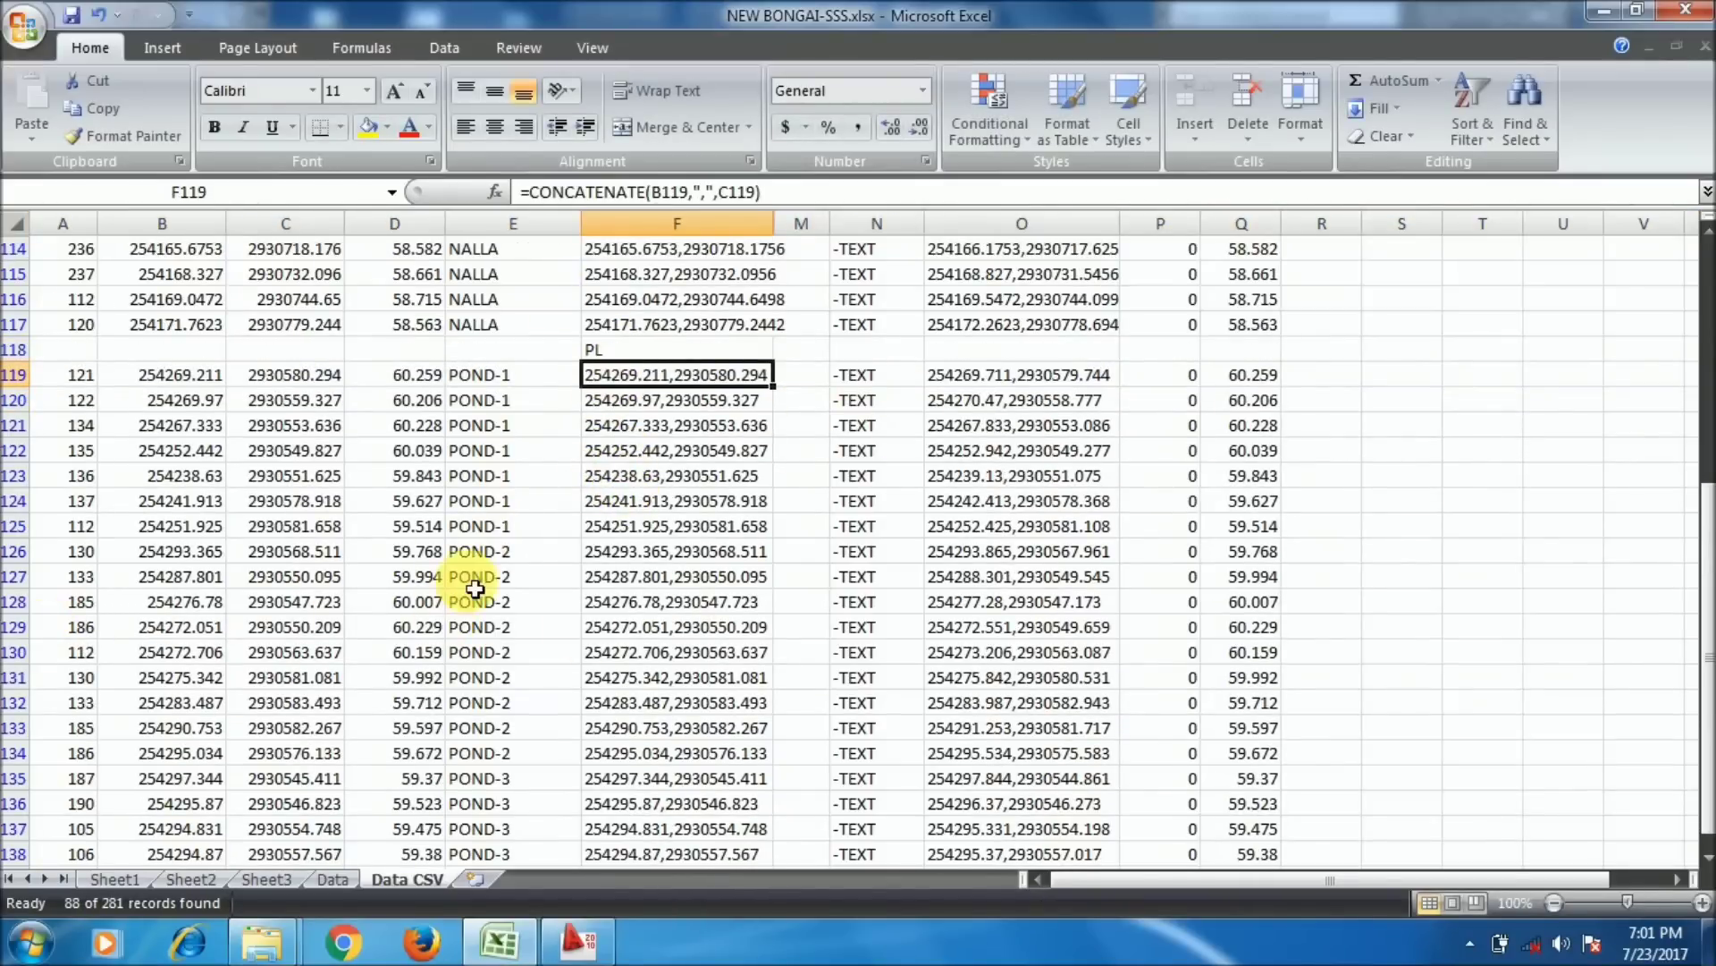
click(14, 551)
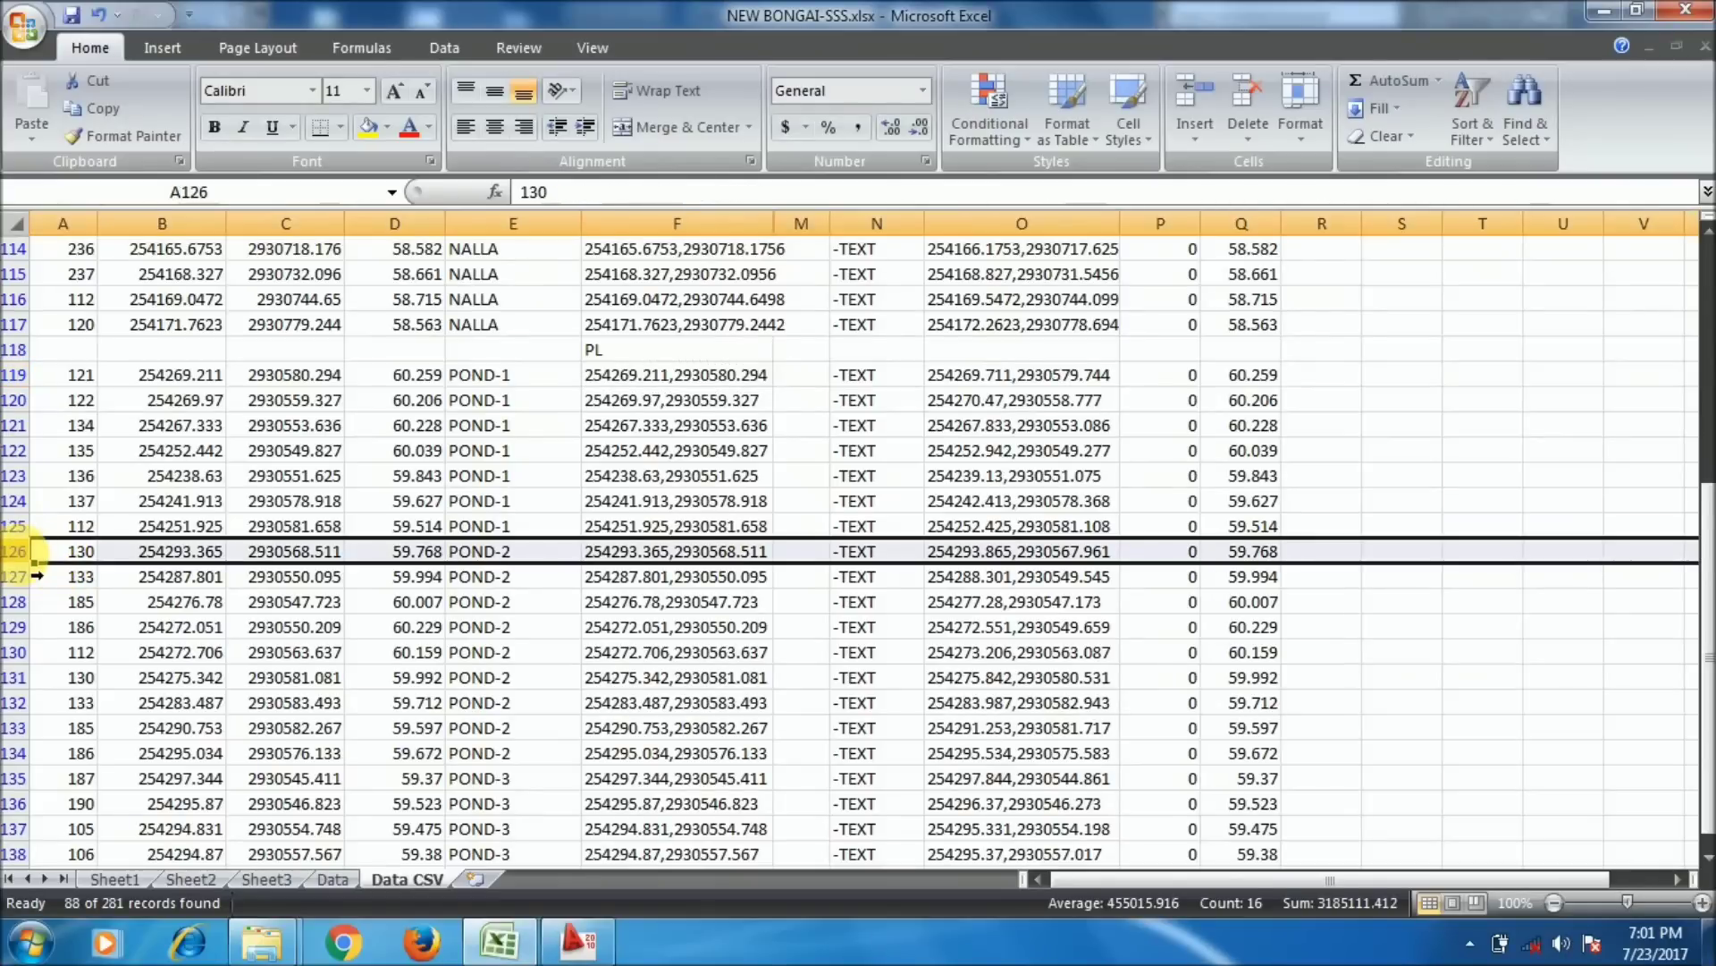
key(ctrl+shift+equal)
key(ctrl+shift+equal)
scroll(475, 620, down, 3)
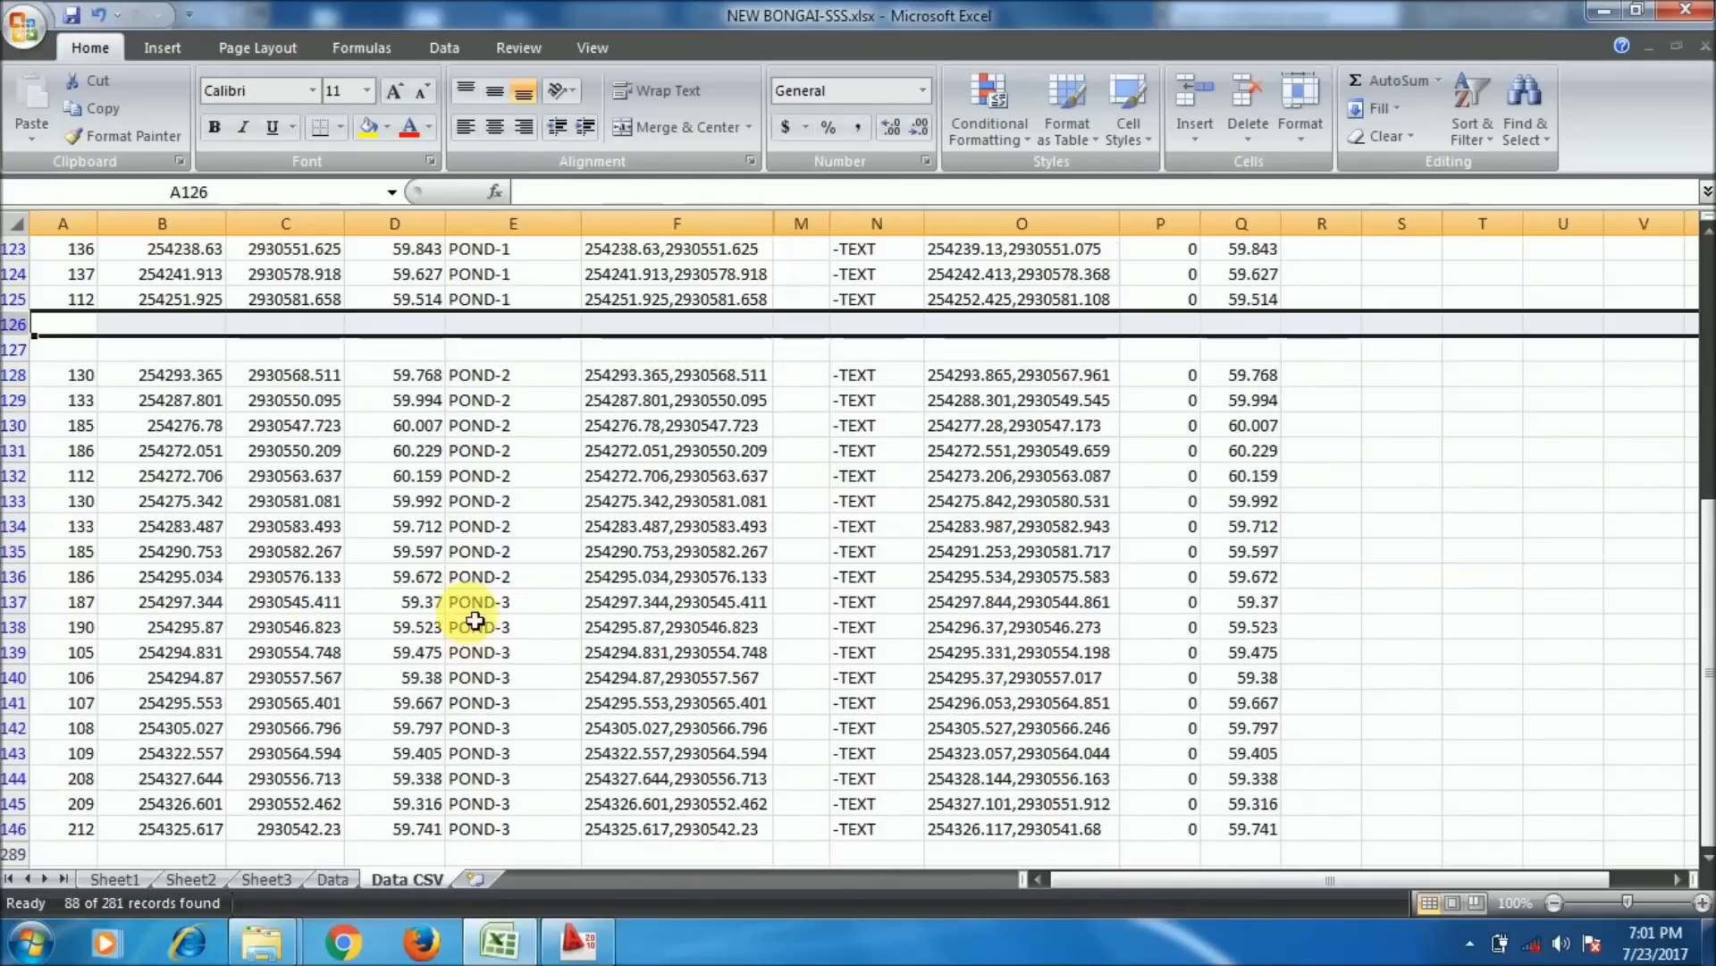
click(715, 349)
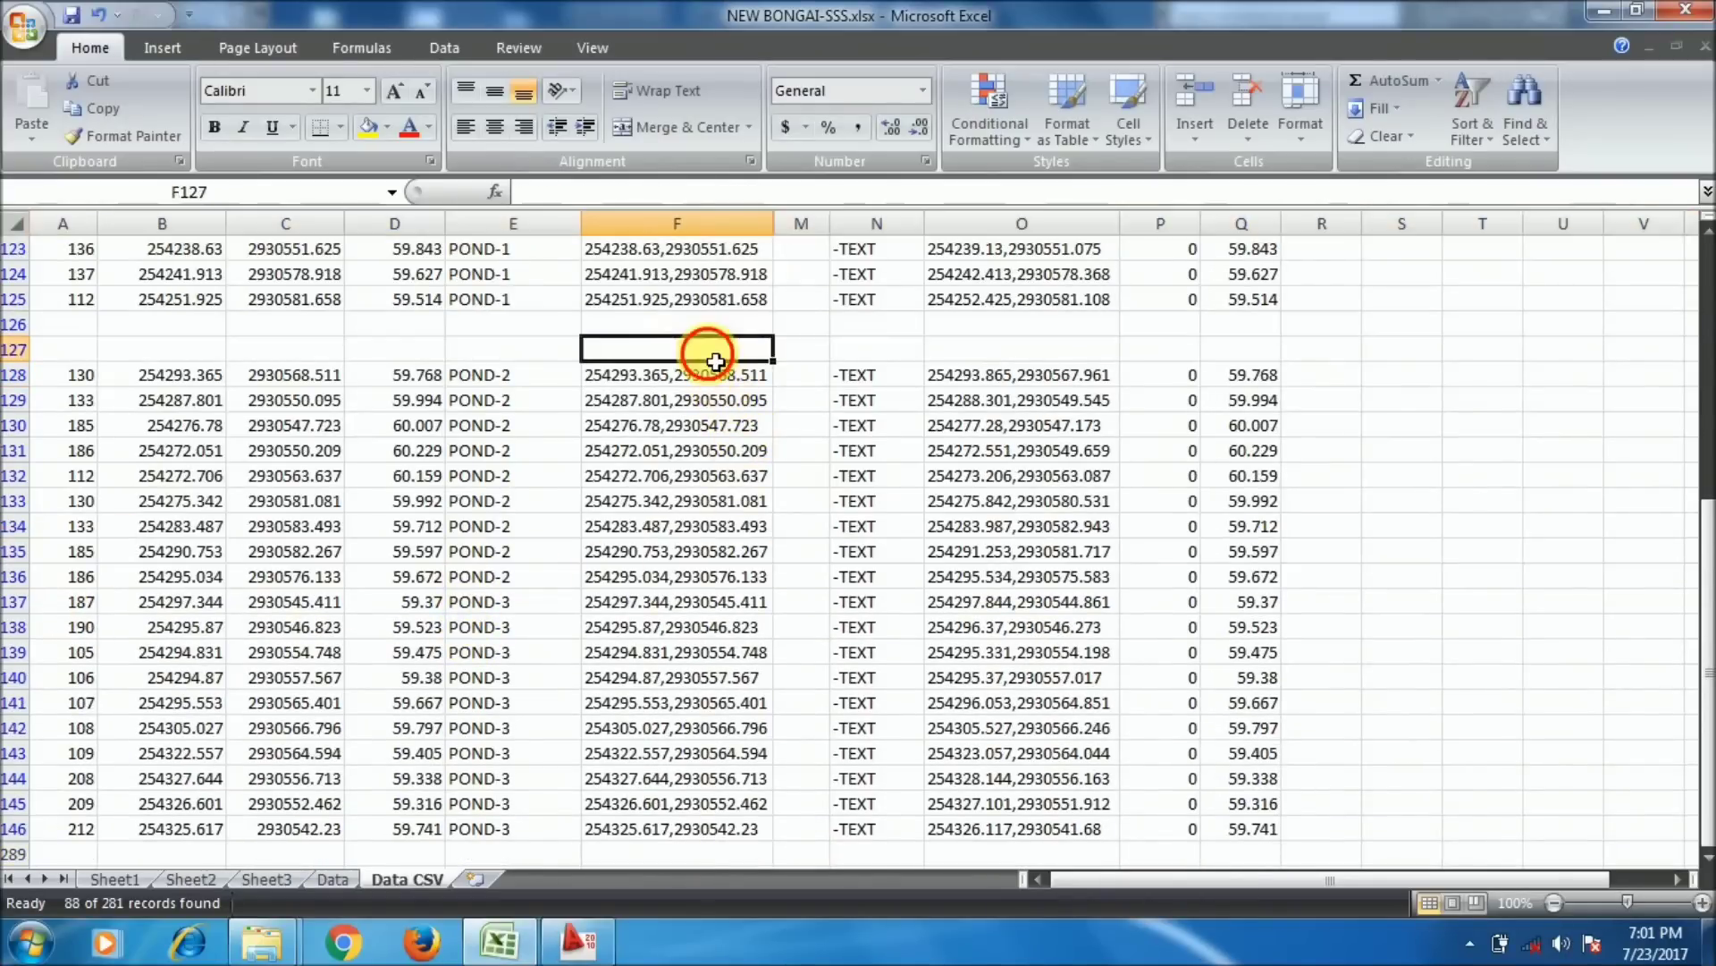
click(710, 374)
- Enter PL above the POND-2 coordinates in F127, insert two blank rows above the first POND-3 row and enter PL in F138
scroll(694, 496, down, 3)
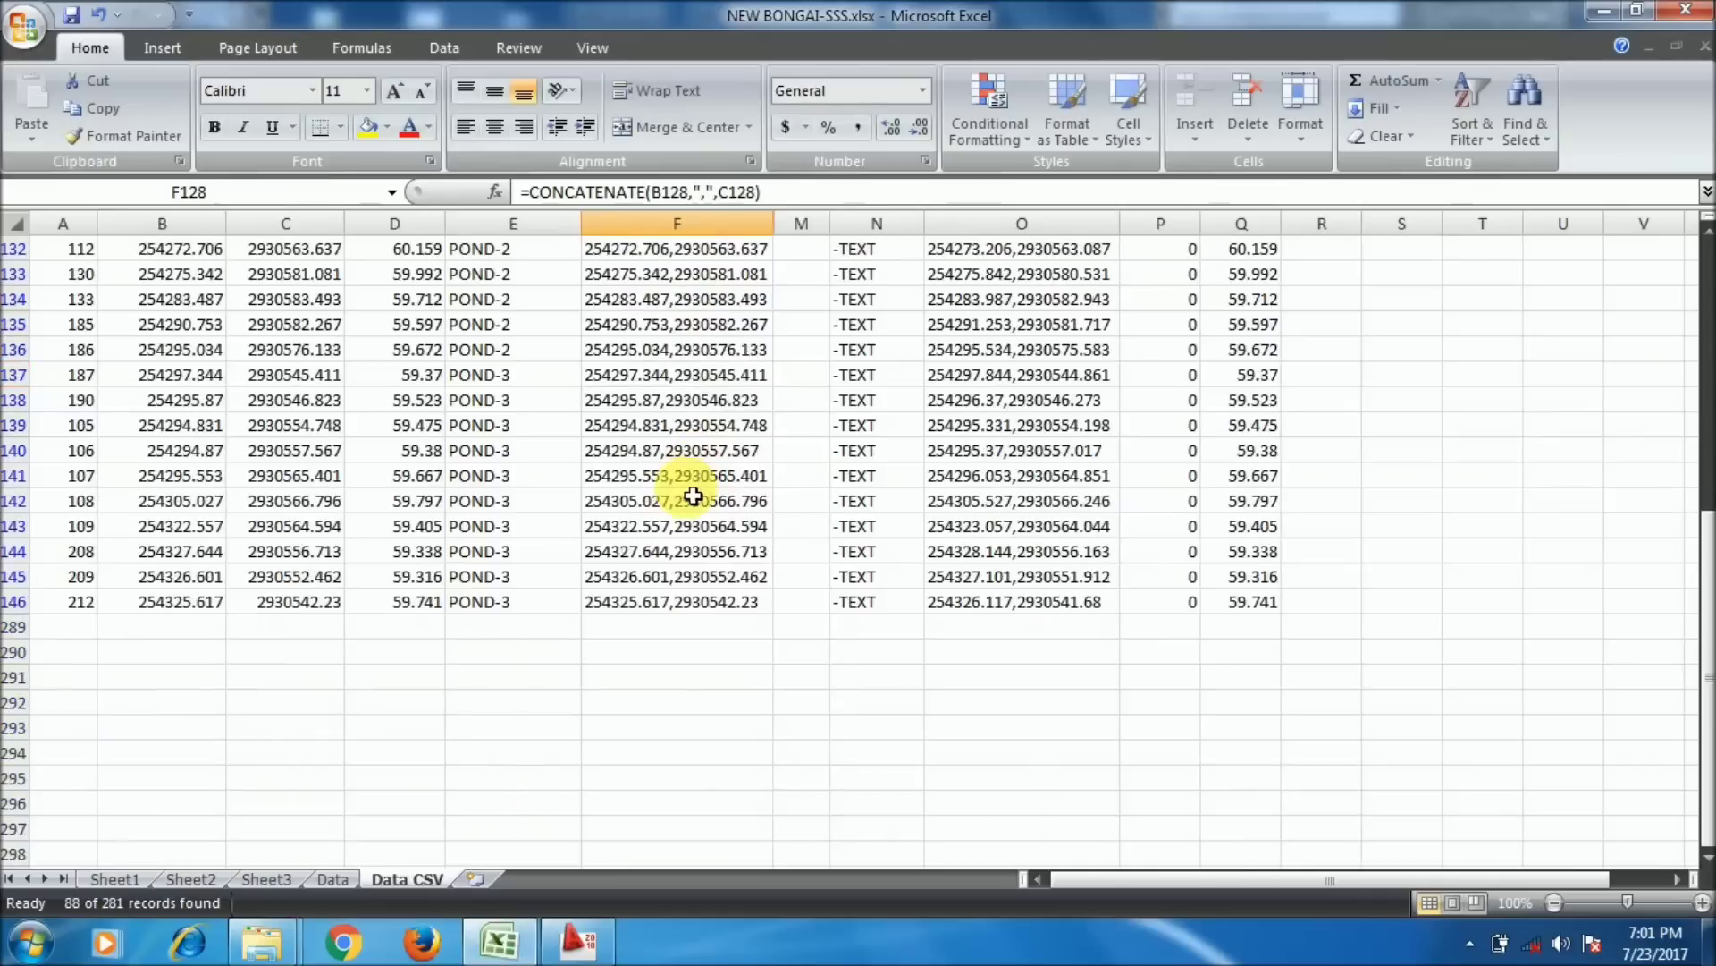
click(497, 399)
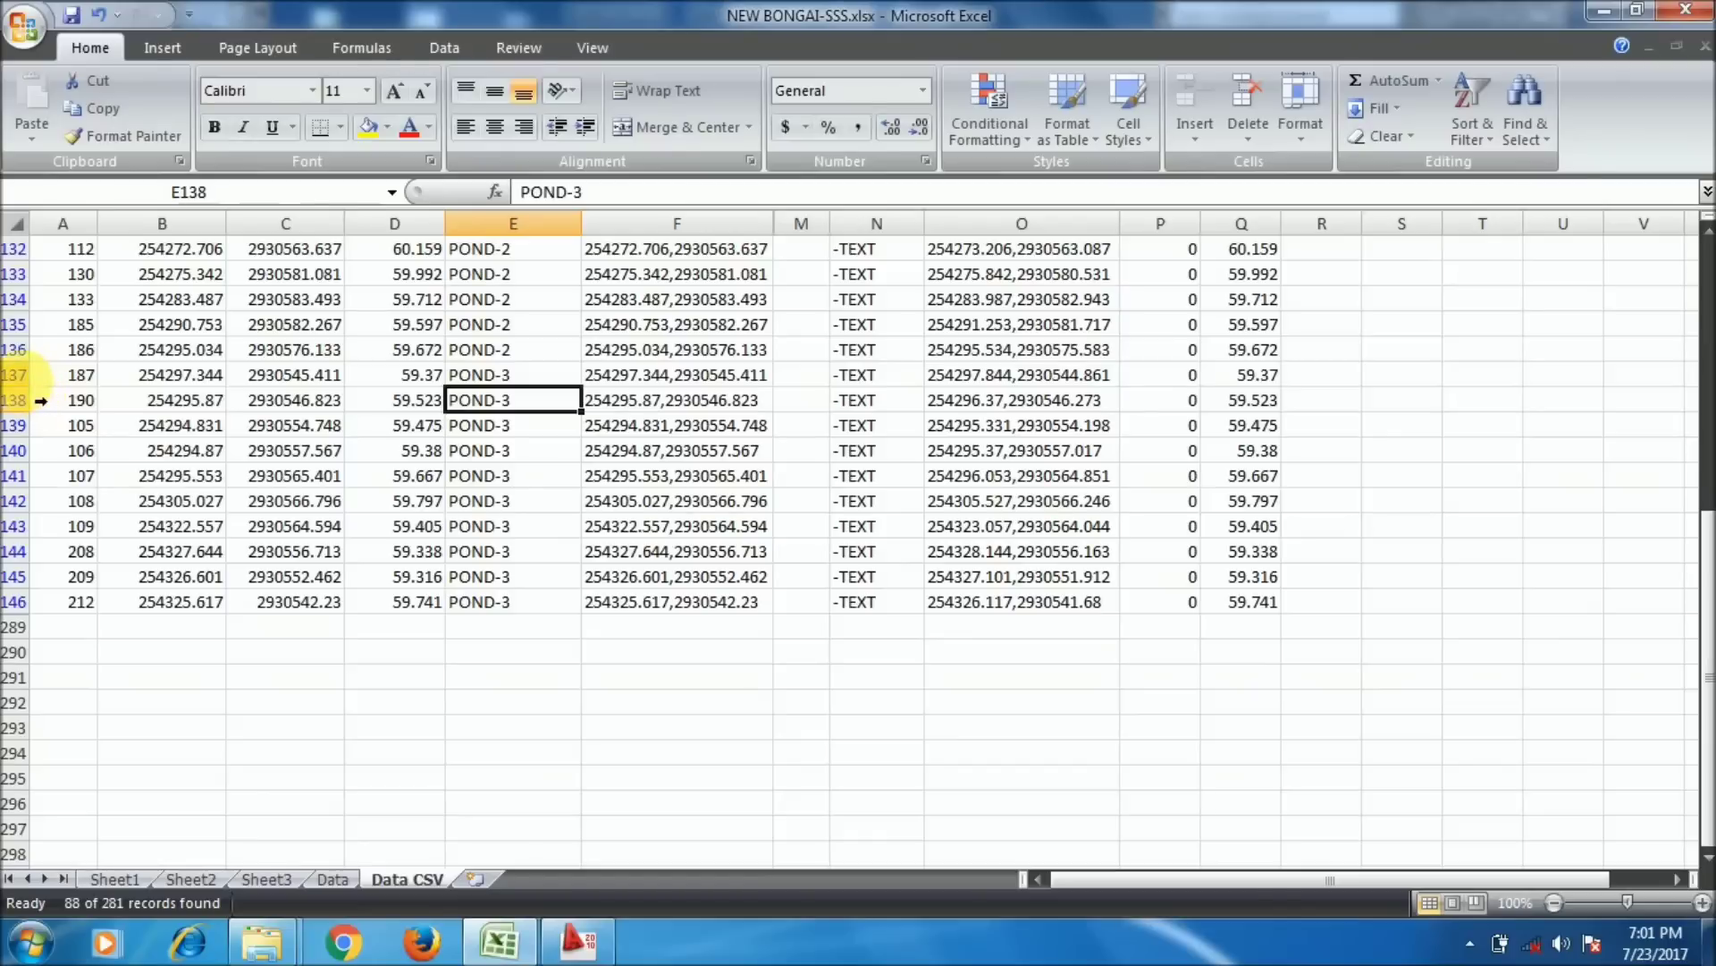
click(14, 374)
key(ctrl+plus)
key(ctrl+plus)
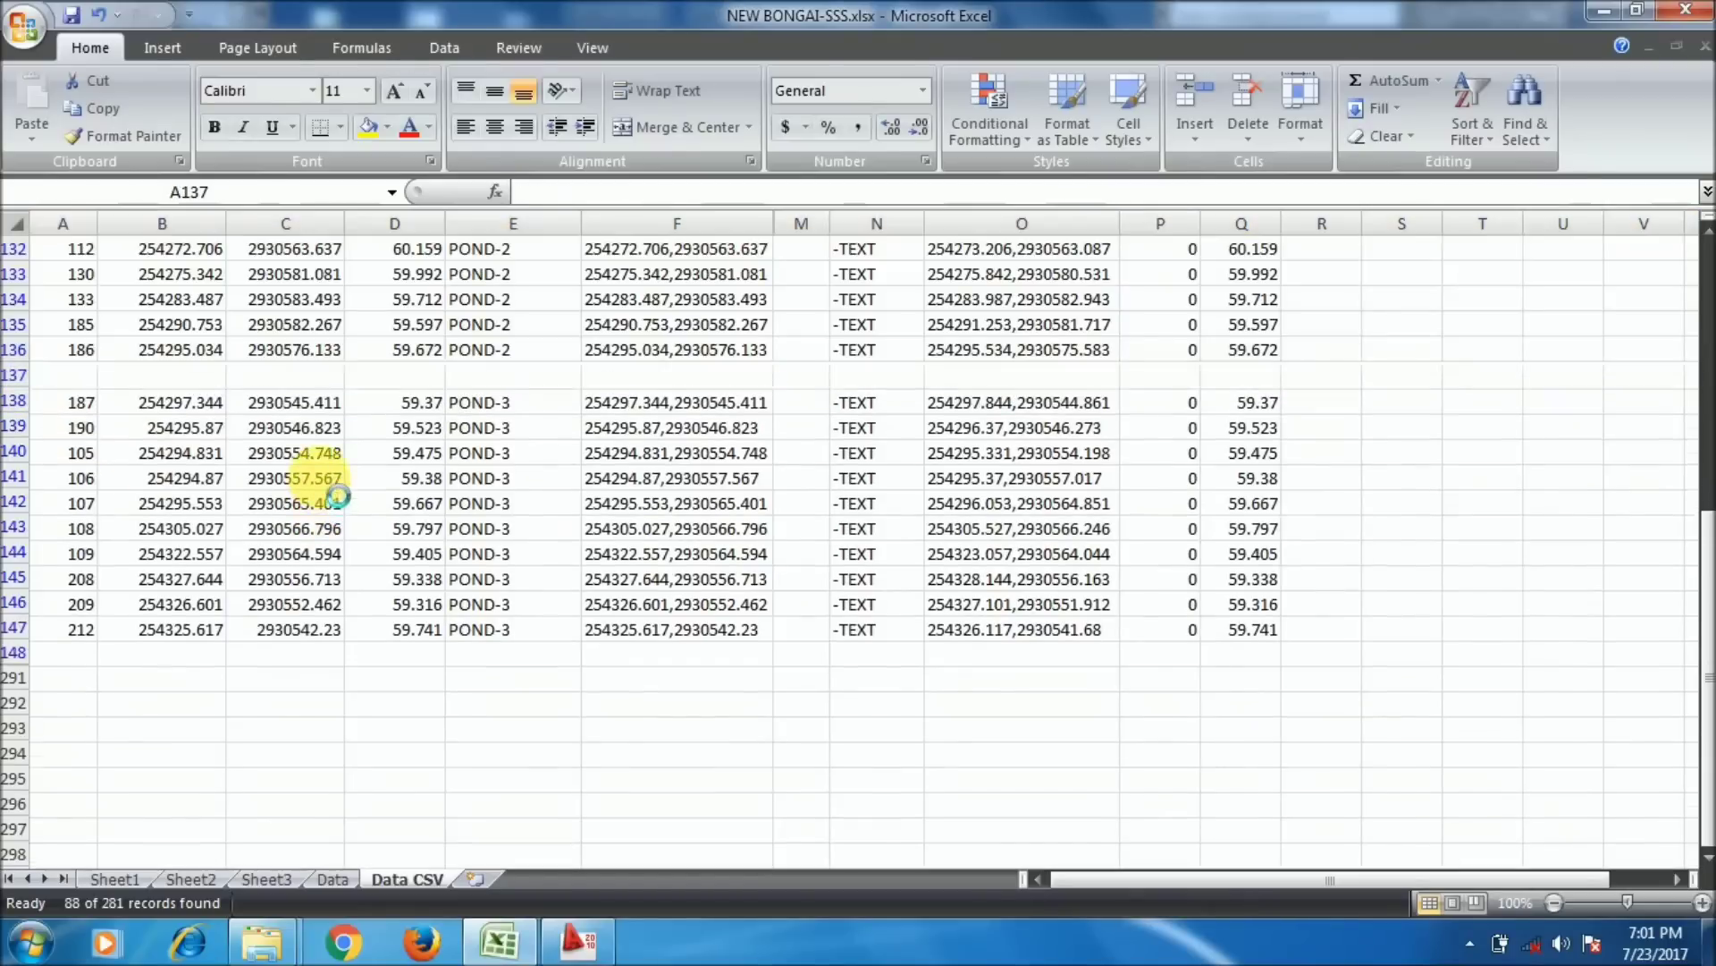
click(643, 406)
text(PL)
key(Return)
scroll(670, 412, up, 5)
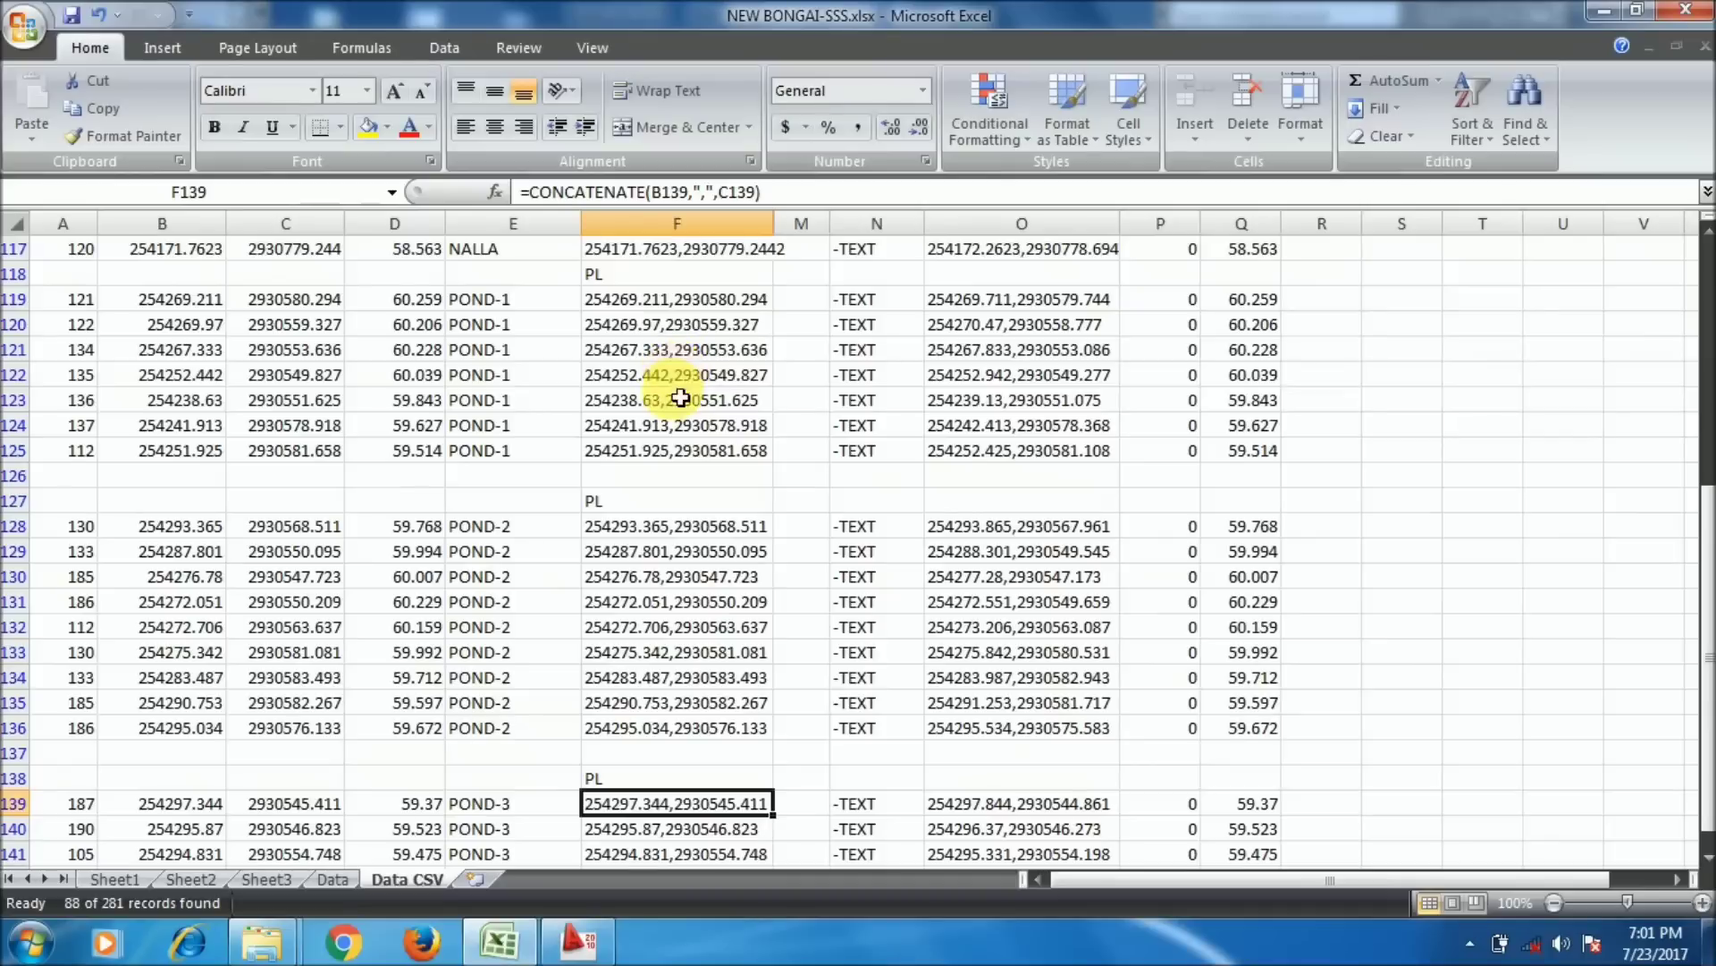
- Copy the PL entries and coordinates of all three ponds (F118:F148) and switch to AutoCAD
drag(674, 292, 690, 951)
drag(679, 849, 633, 364)
scroll(650, 367, up, 3)
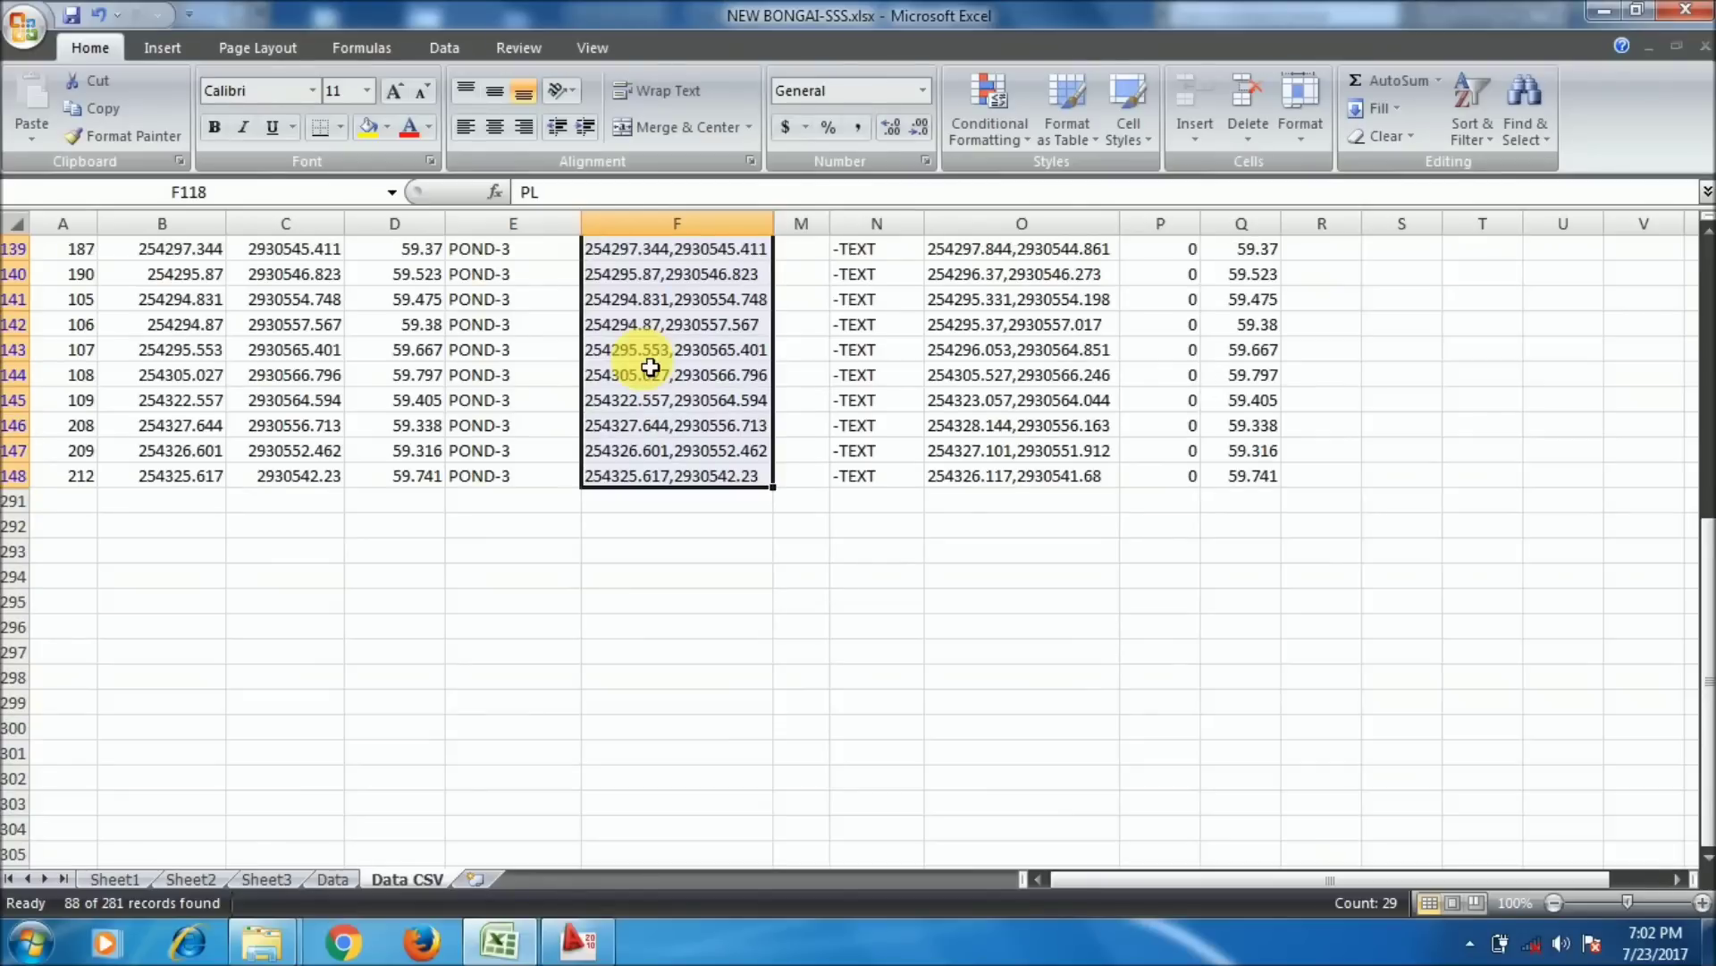
scroll(651, 506, up, 8)
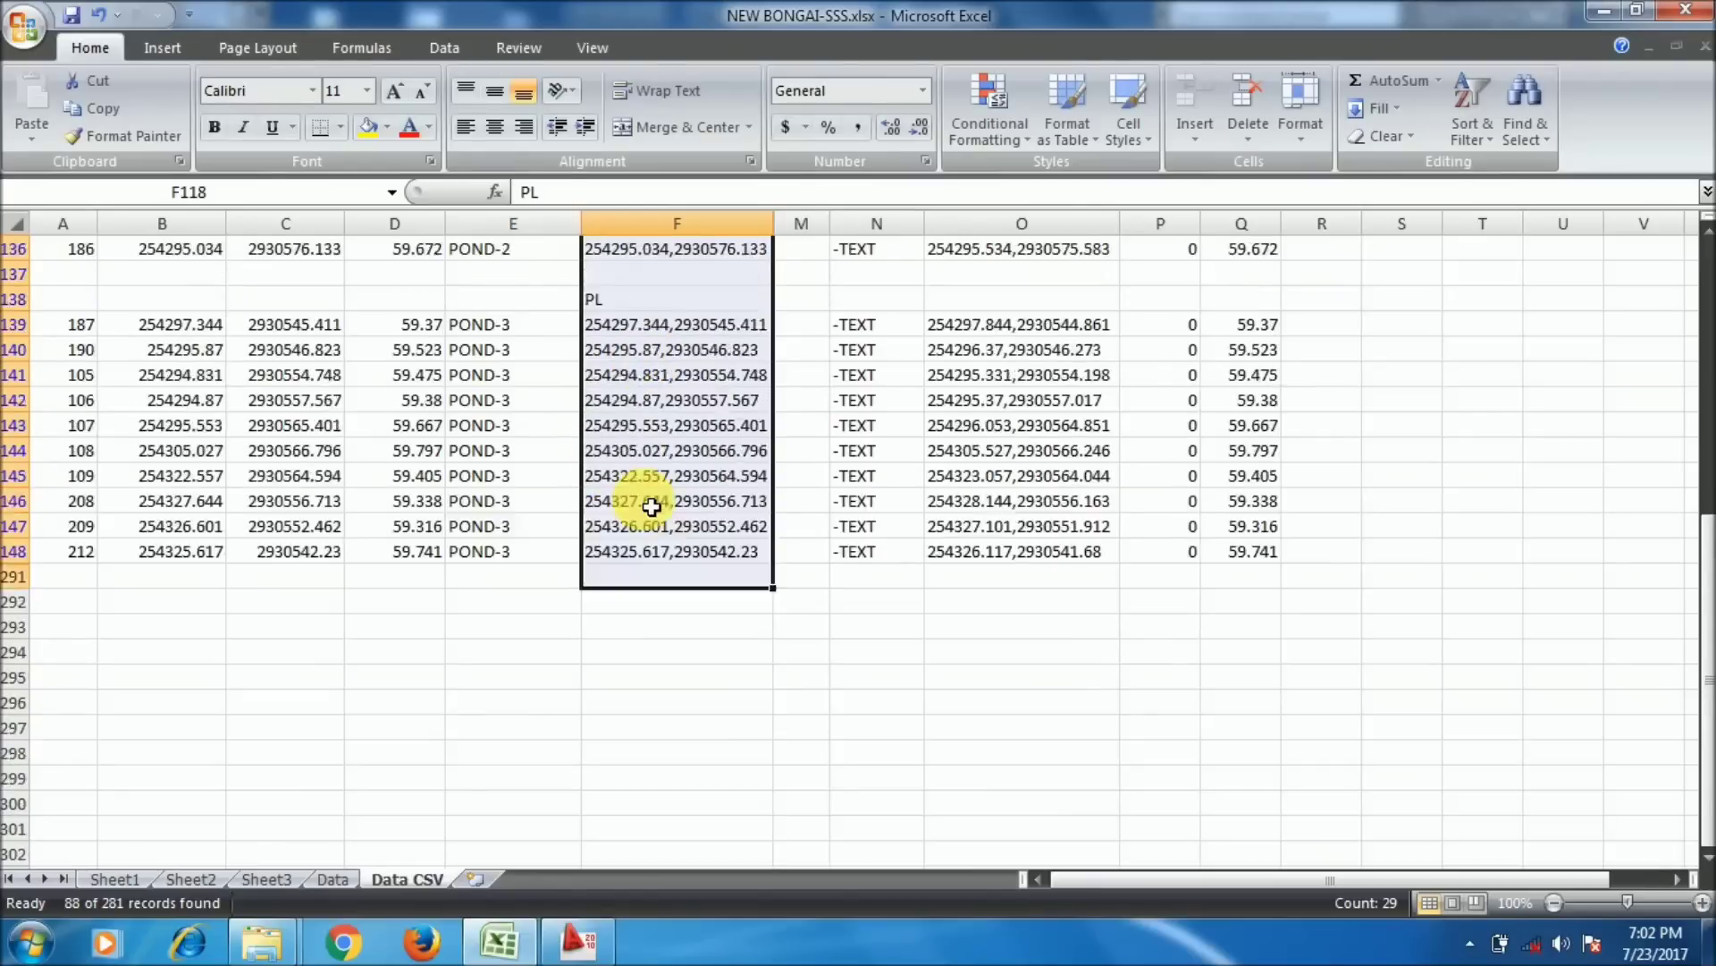
right_click(652, 434)
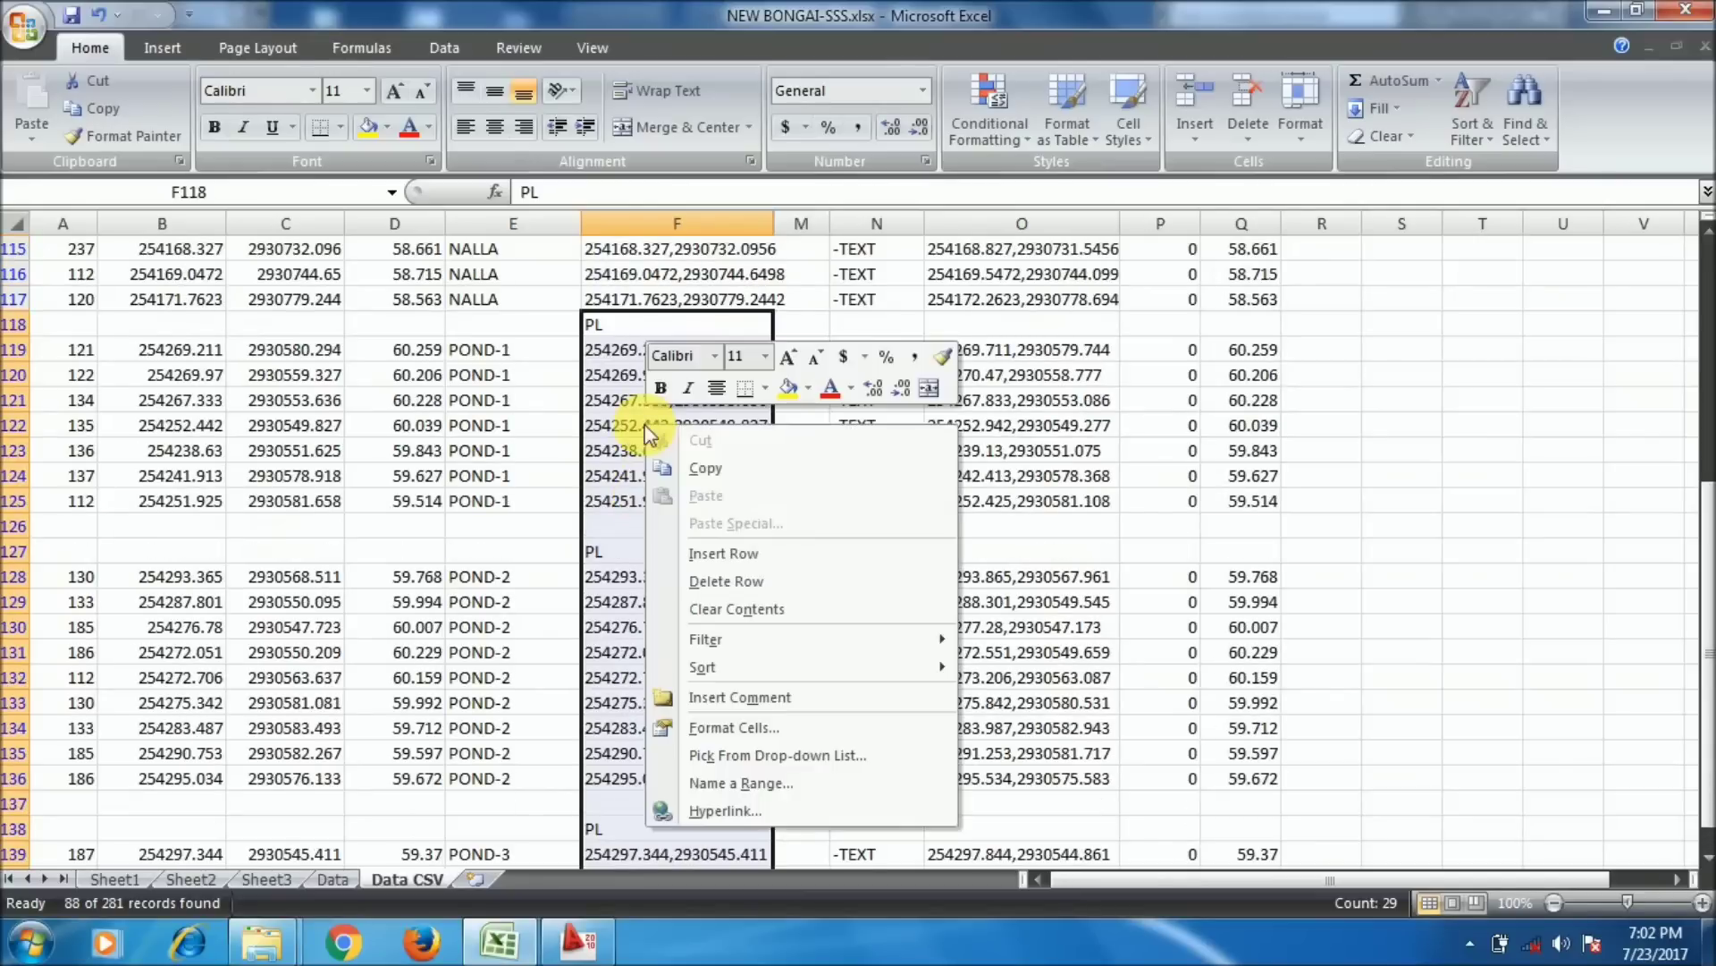
click(695, 467)
click(576, 941)
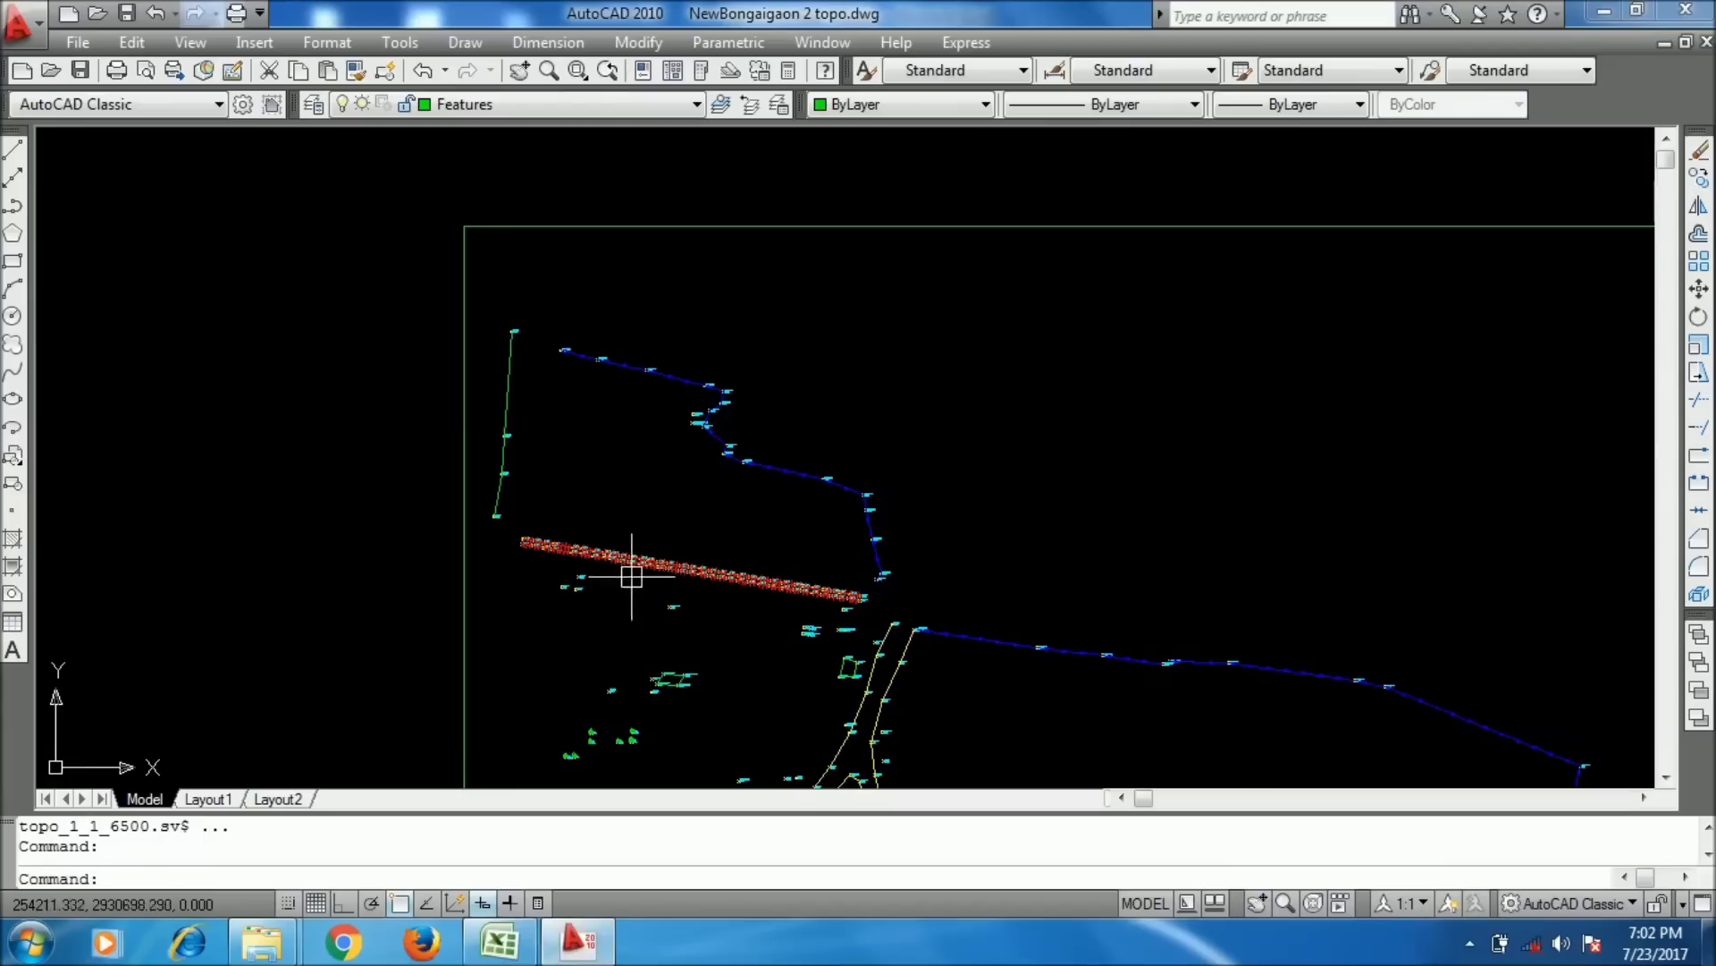
- Draw the three pond outlines by pasting the copied PL commands and coordinates, closing the POND-3 polyline
middle_drag(631, 577, 501, 304)
scroll(501, 304, down, 3)
scroll(690, 487, up, 6)
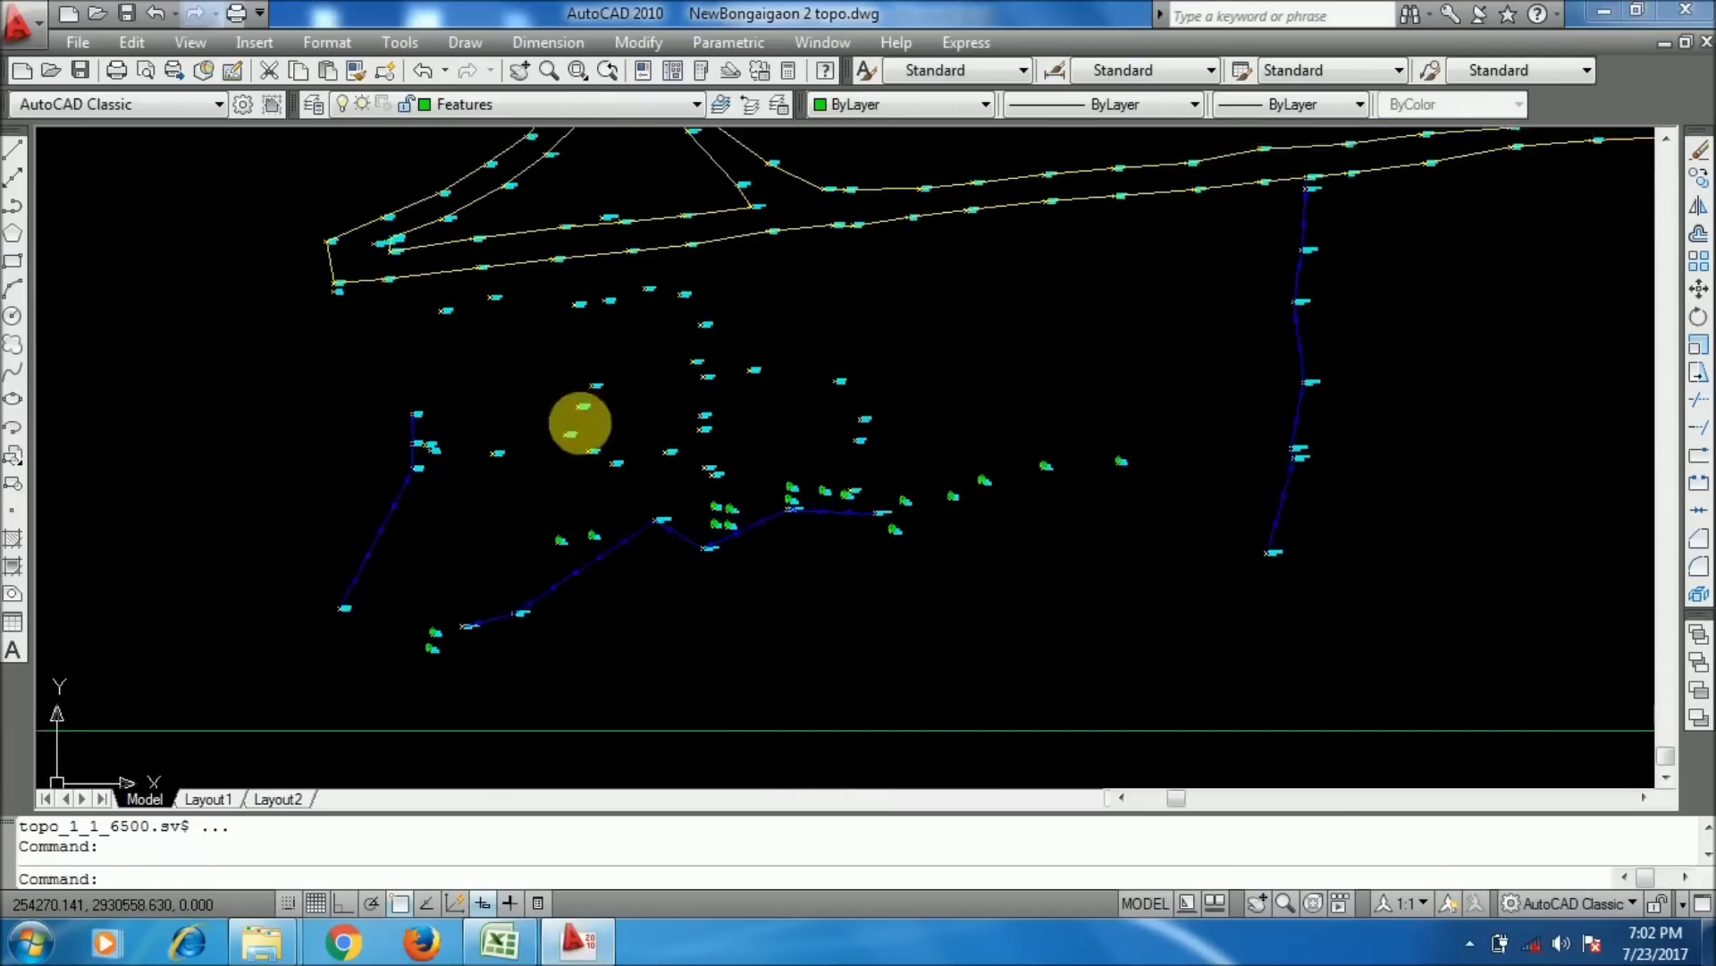
middle_drag(576, 394, 583, 444)
right_click(491, 851)
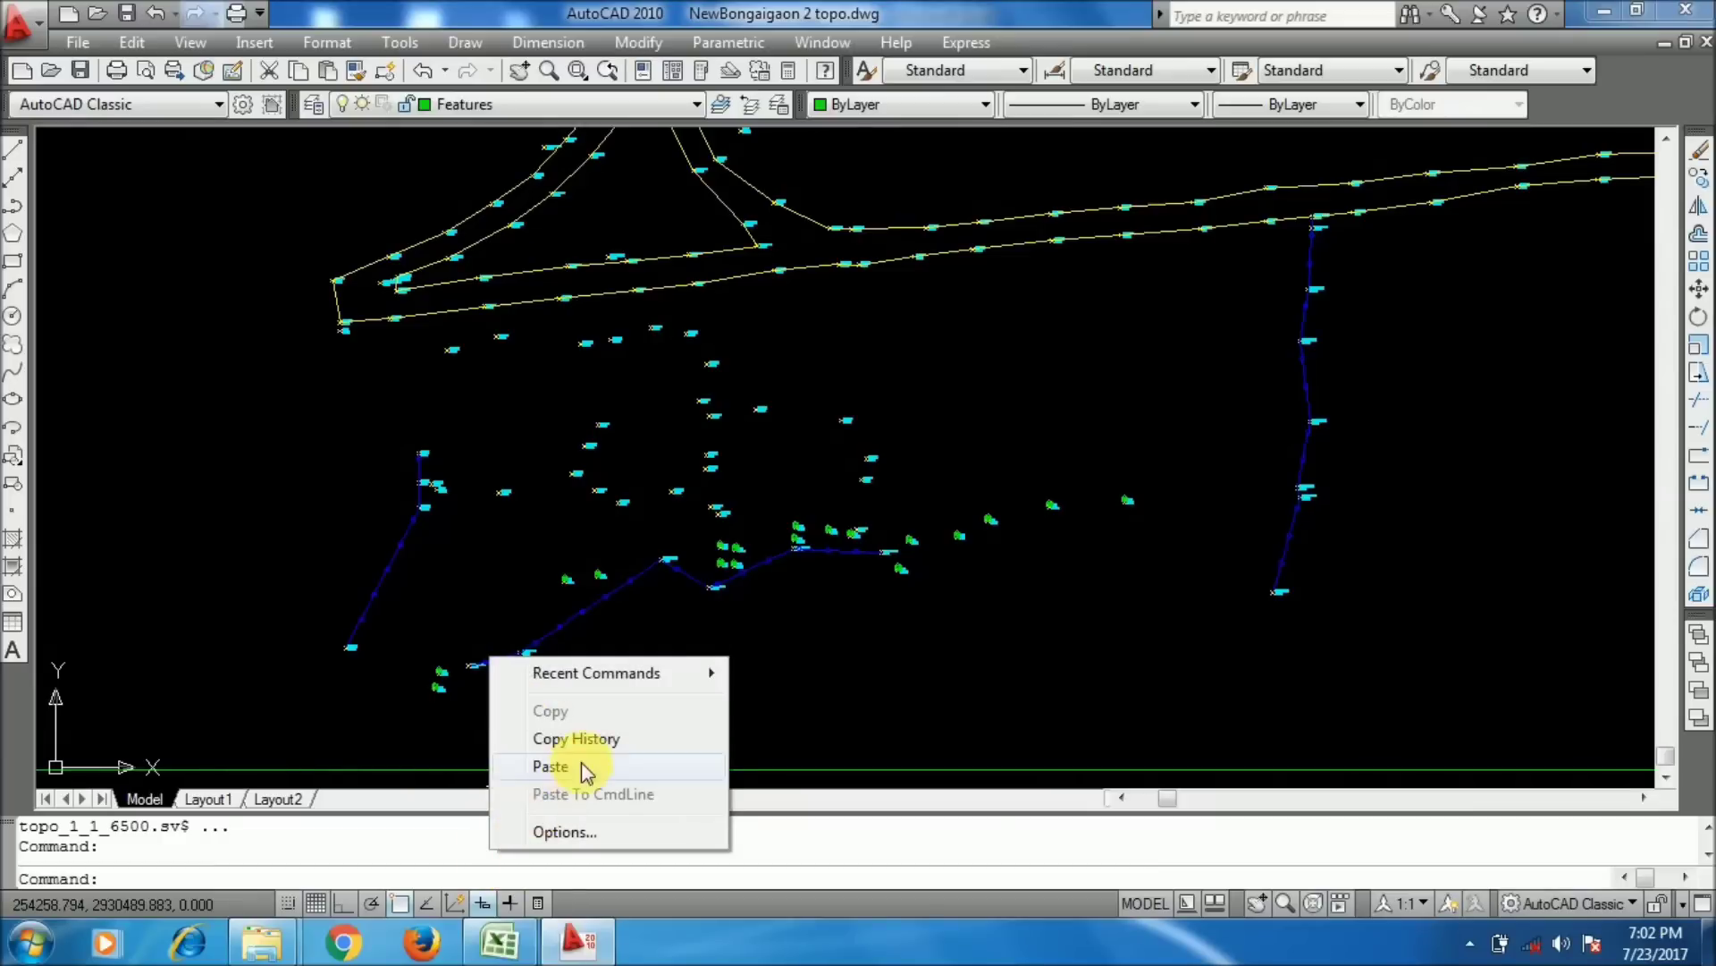
click(586, 766)
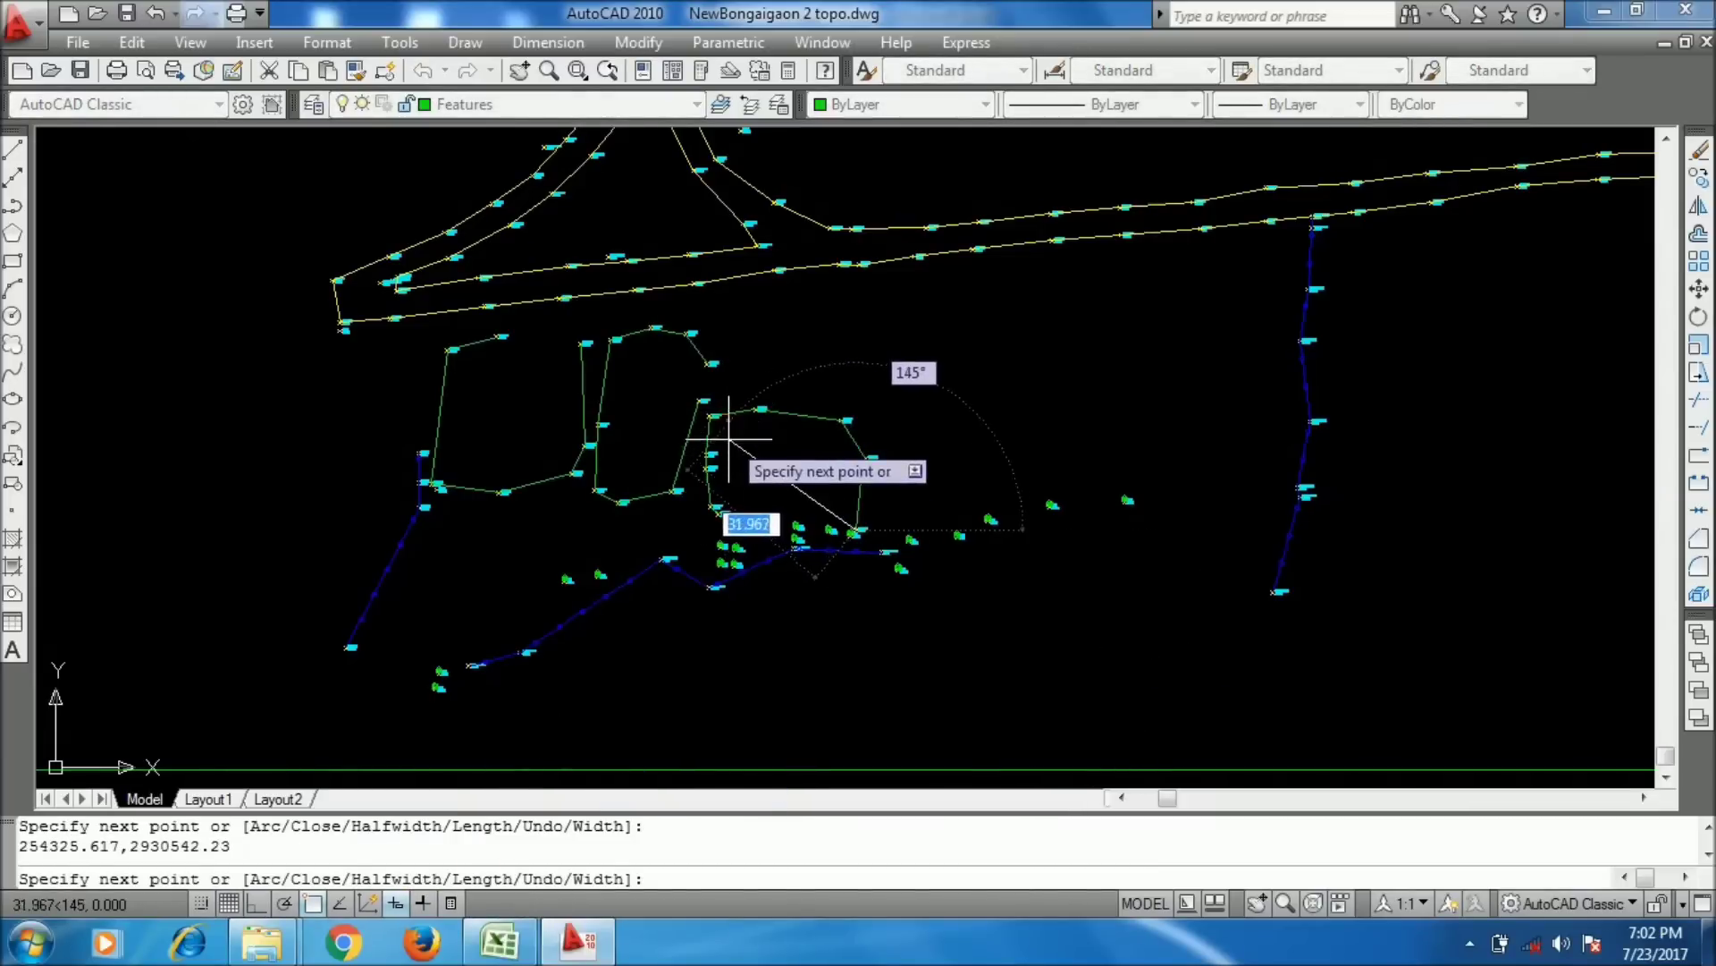
text(C)
key(Return)
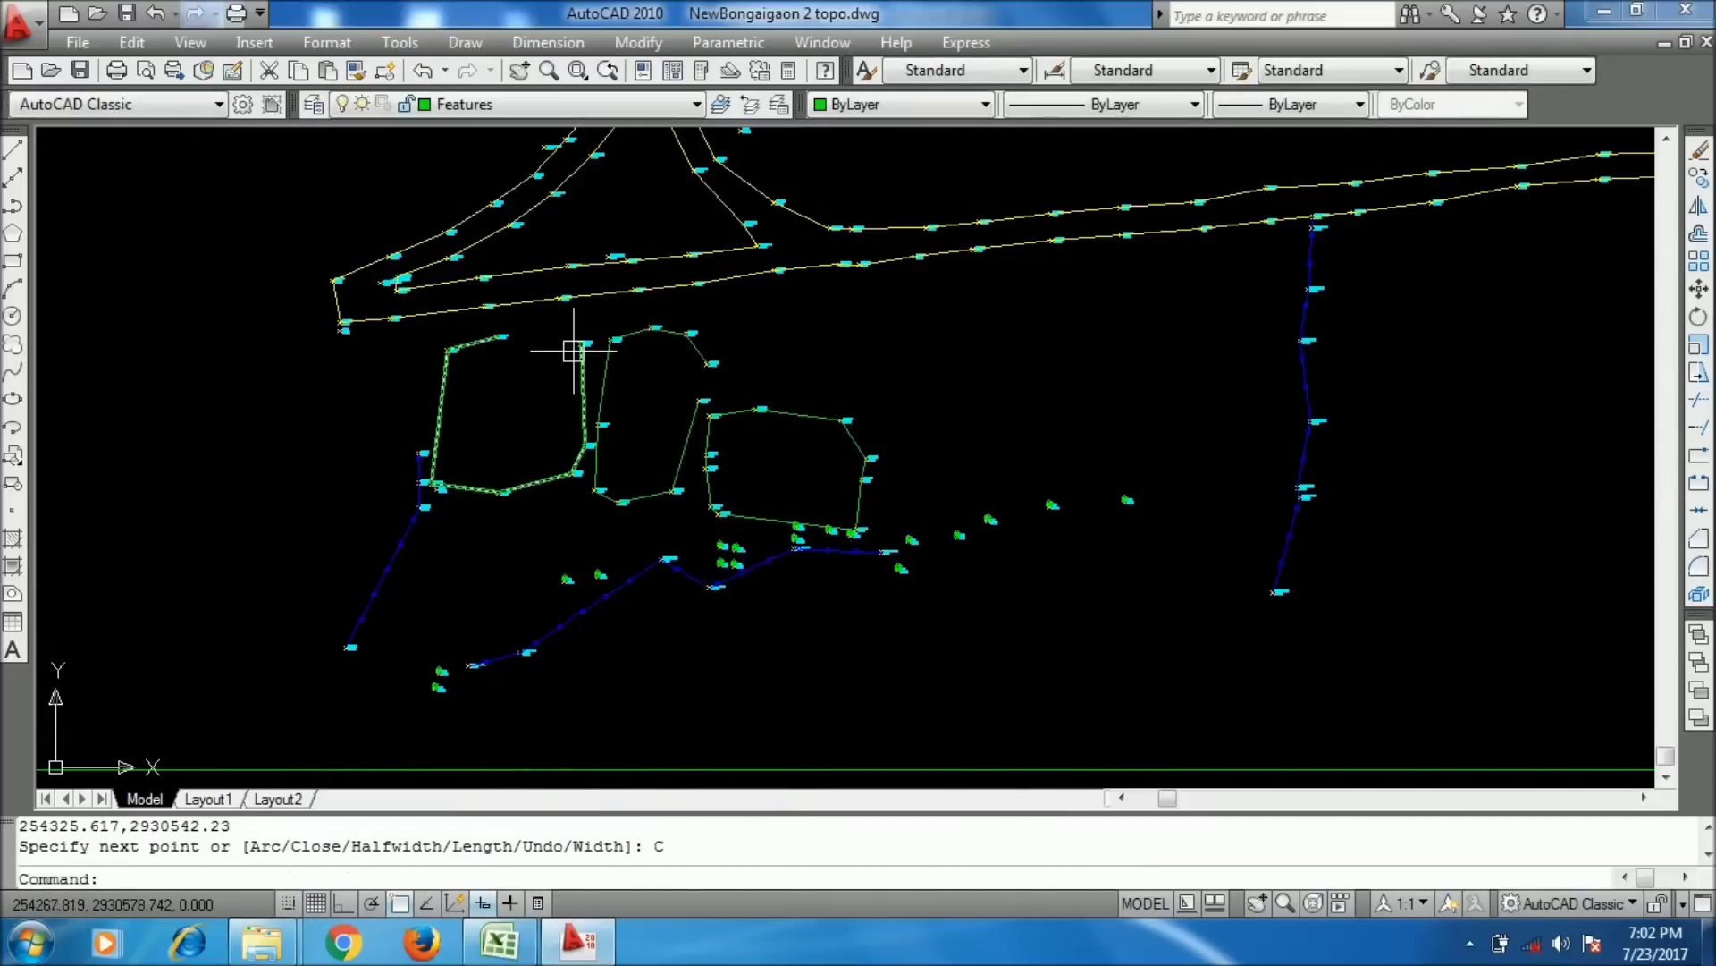
- Close the POND-1 outline with a polyline between the POND-1 points 60.259 and 59.514
scroll(682, 319, up, 6)
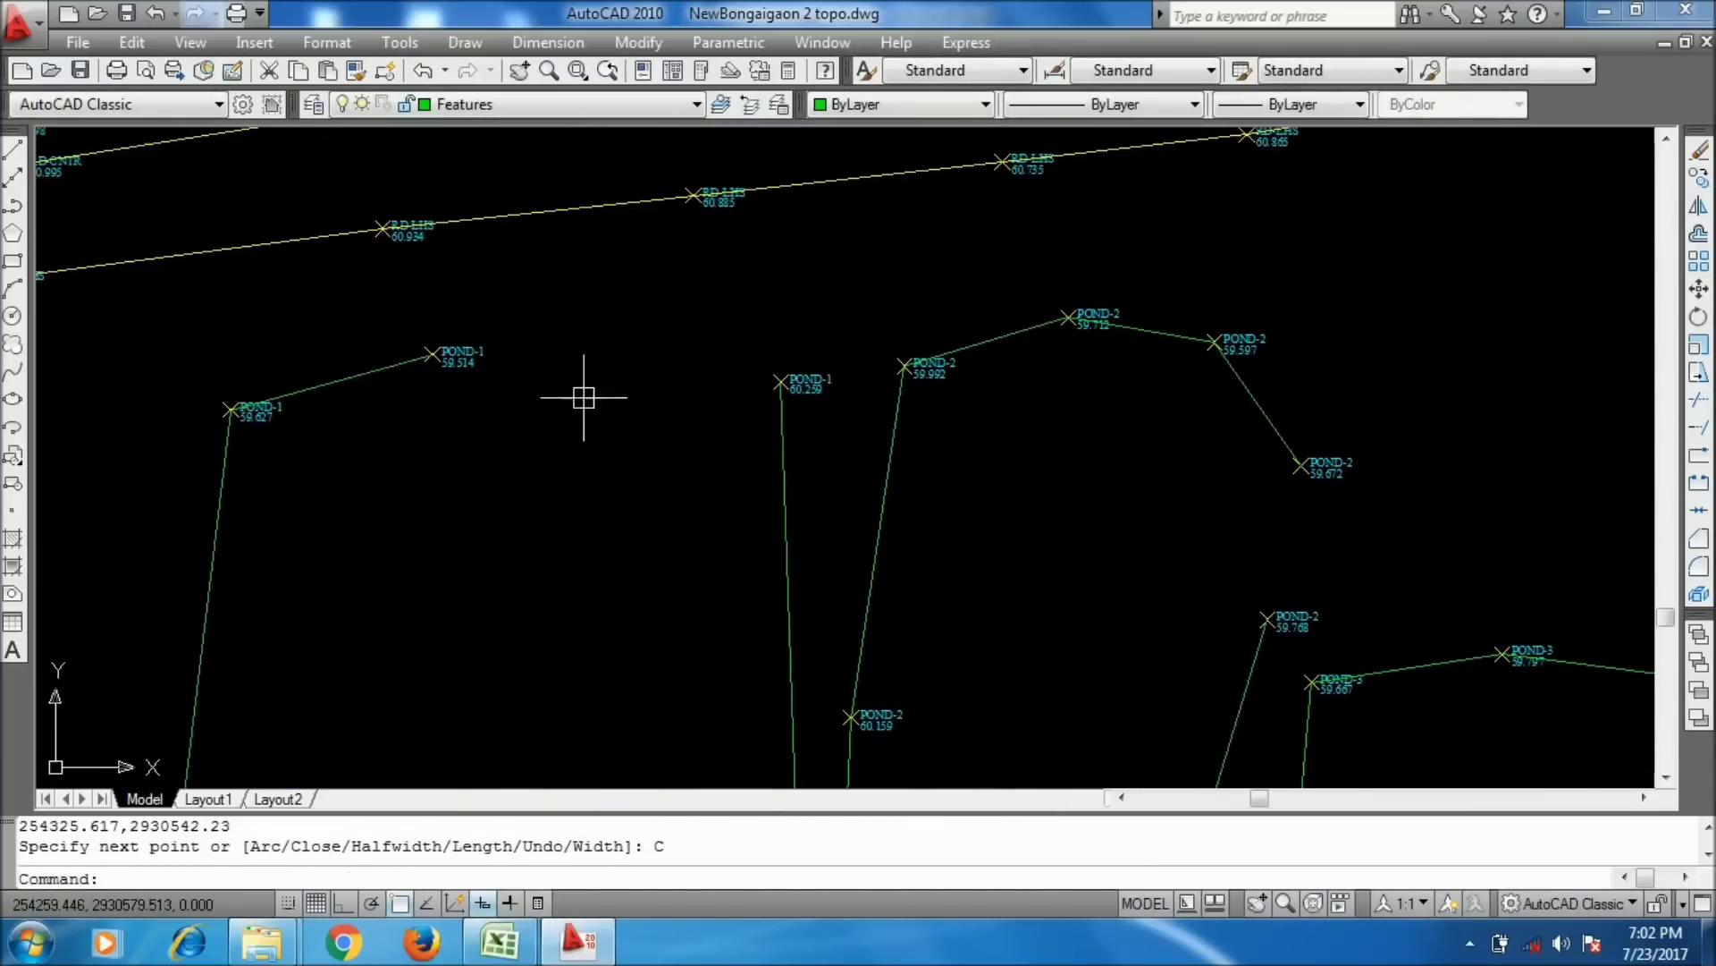
text(PL)
key(Return)
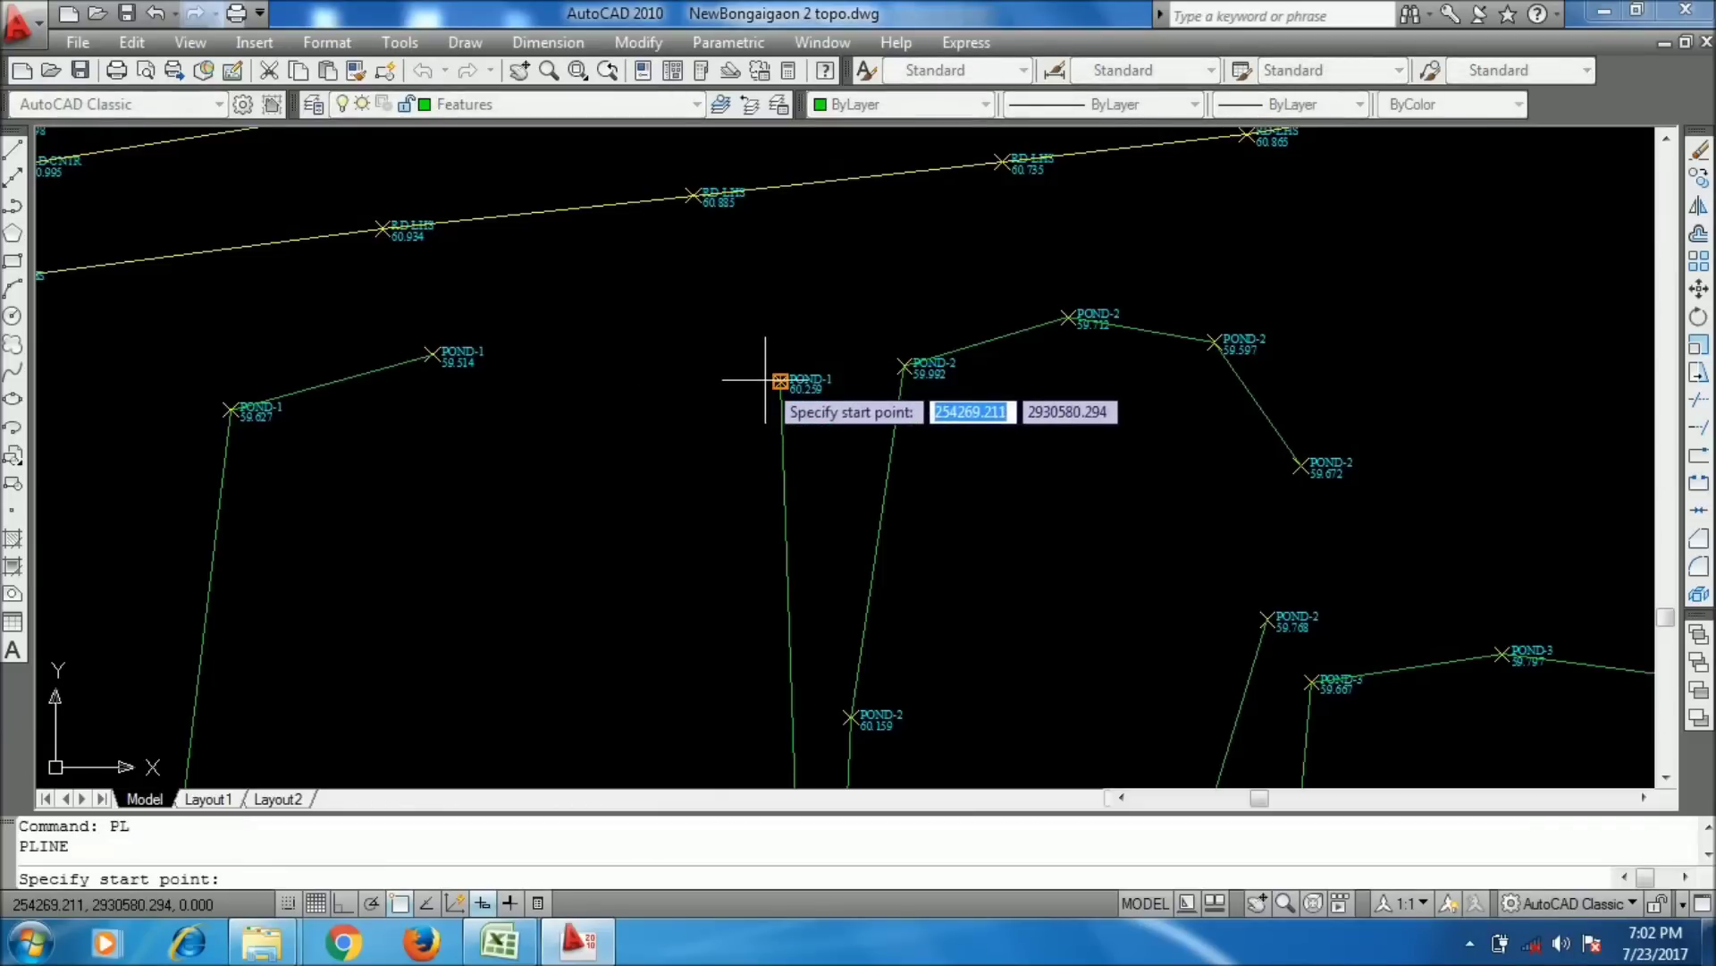
click(781, 382)
click(444, 353)
key(Return)
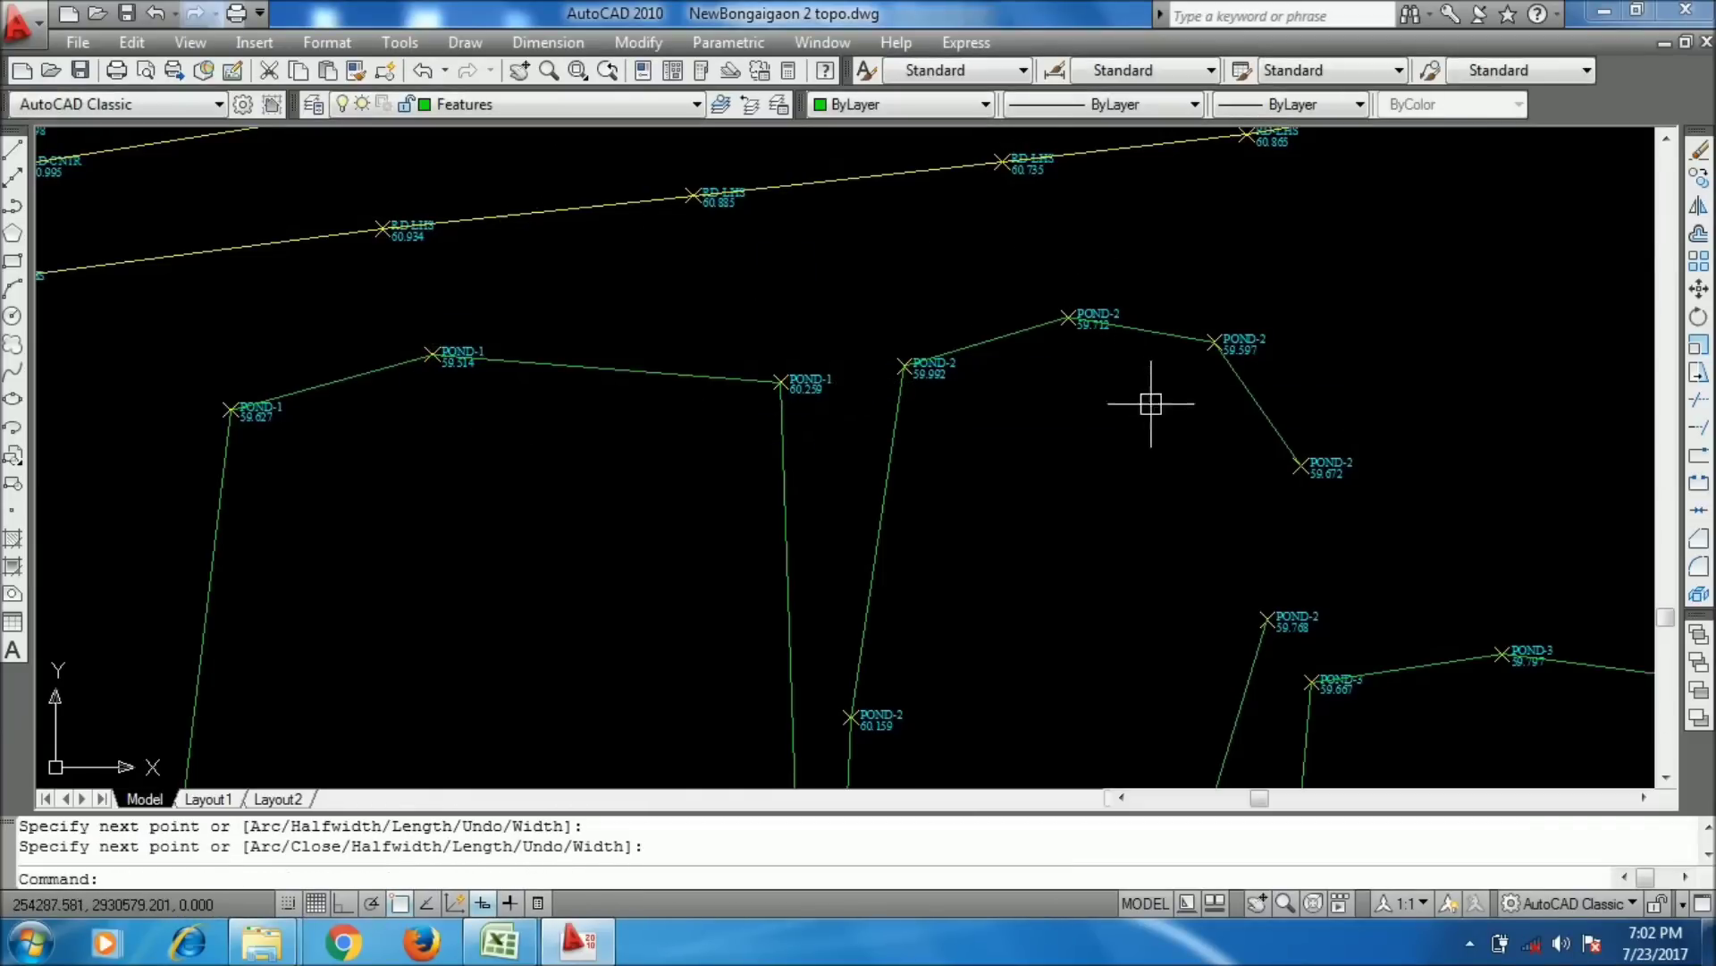
- Close the POND-2 outline with a polyline between the POND-2 points 59.672 and 59.768
middle_drag(1291, 467, 1144, 384)
key(Return)
click(1160, 382)
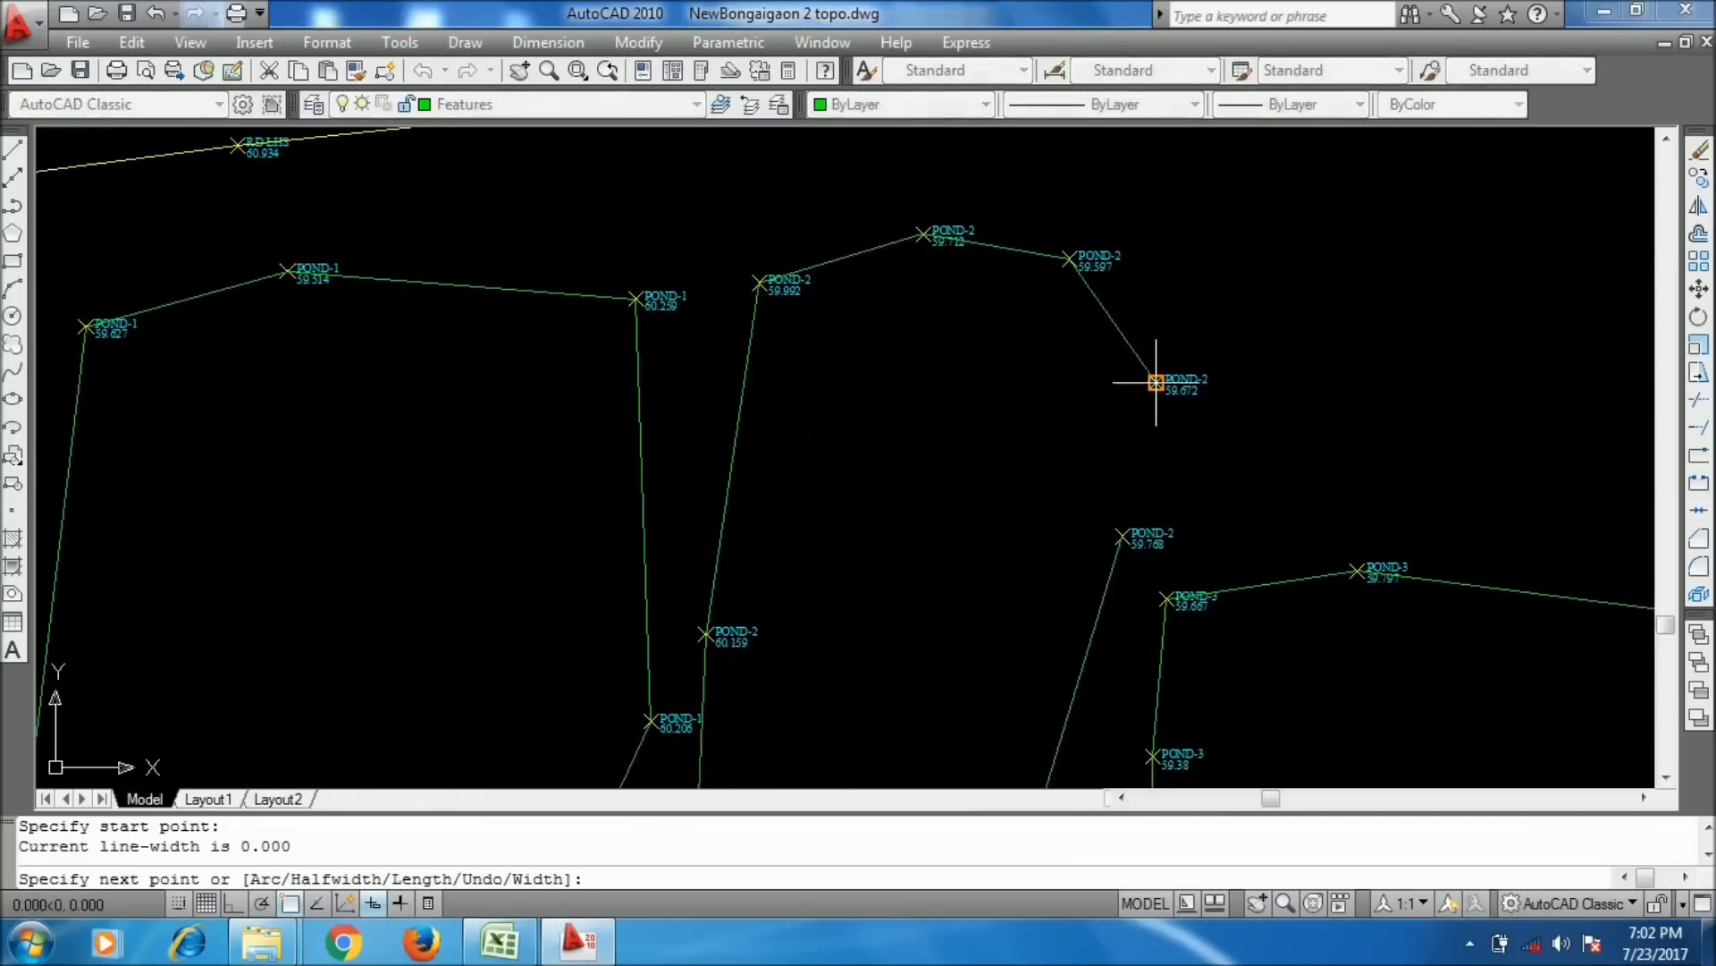
click(1122, 536)
key(Return)
scroll(926, 400, down, 5)
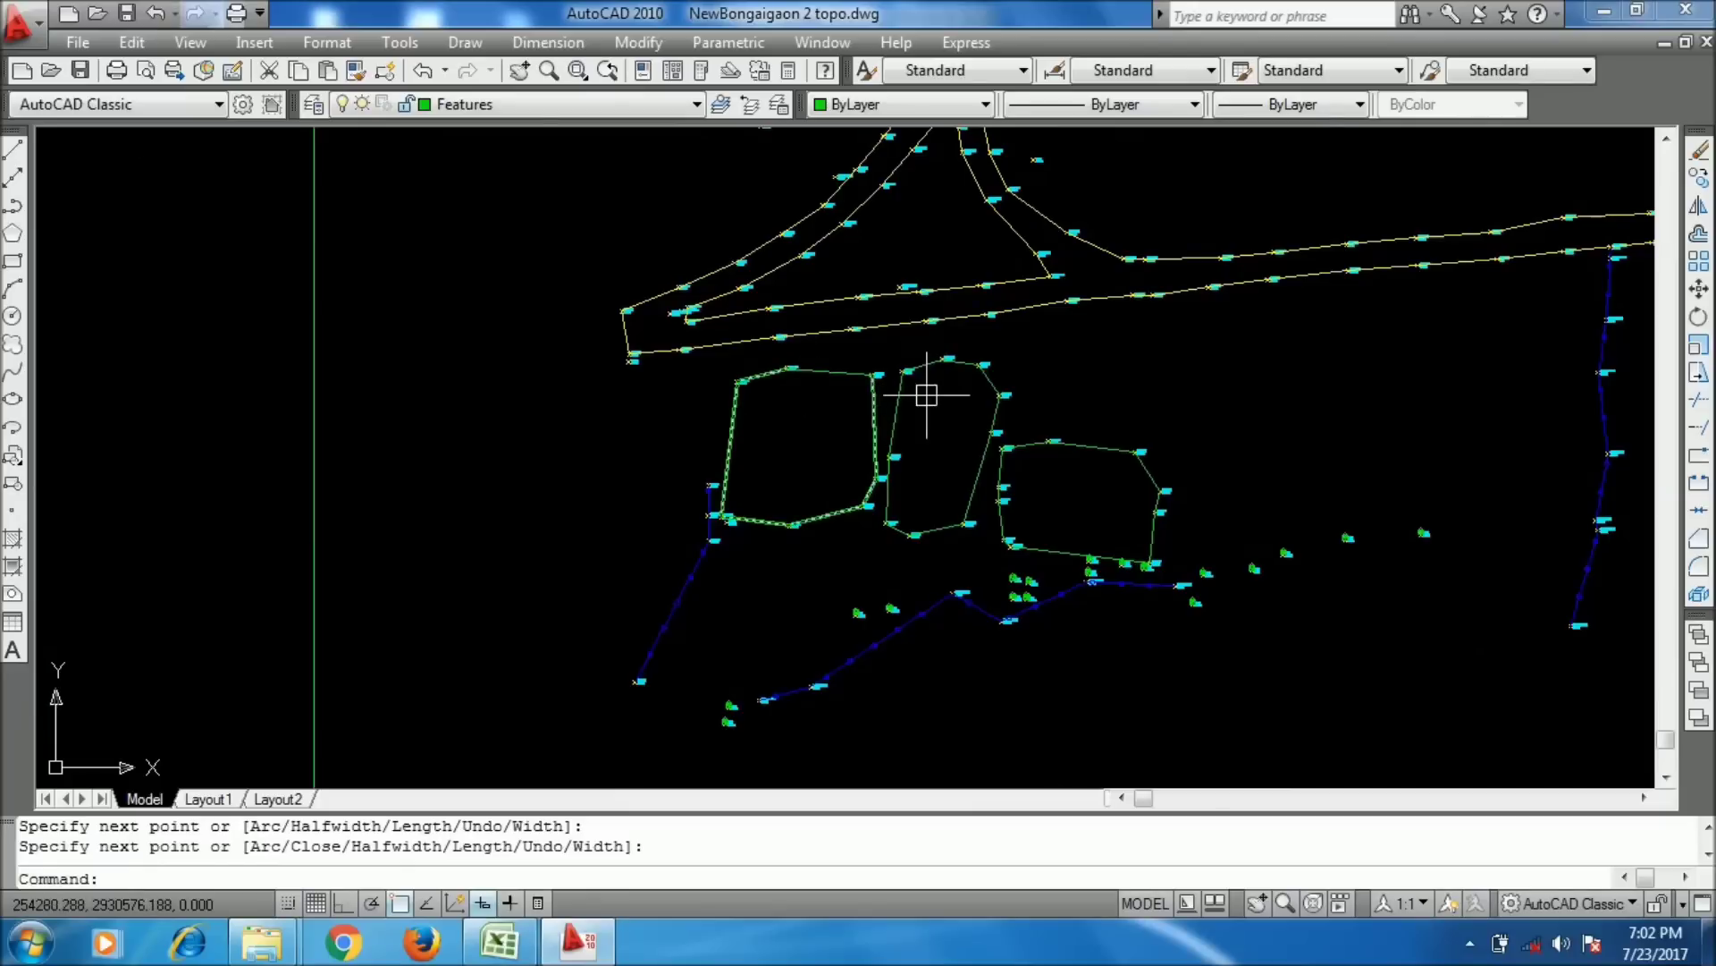
- Start an electric post symbol as a polyline, drawing a vertical stem about 2.25 units up from the ELC-POSTS 61.55 point
scroll(926, 394, up, 5)
scroll(813, 316, down, 6)
scroll(812, 316, down, 2)
scroll(823, 324, up, 10)
scroll(974, 287, down, 4)
scroll(939, 409, up, 8)
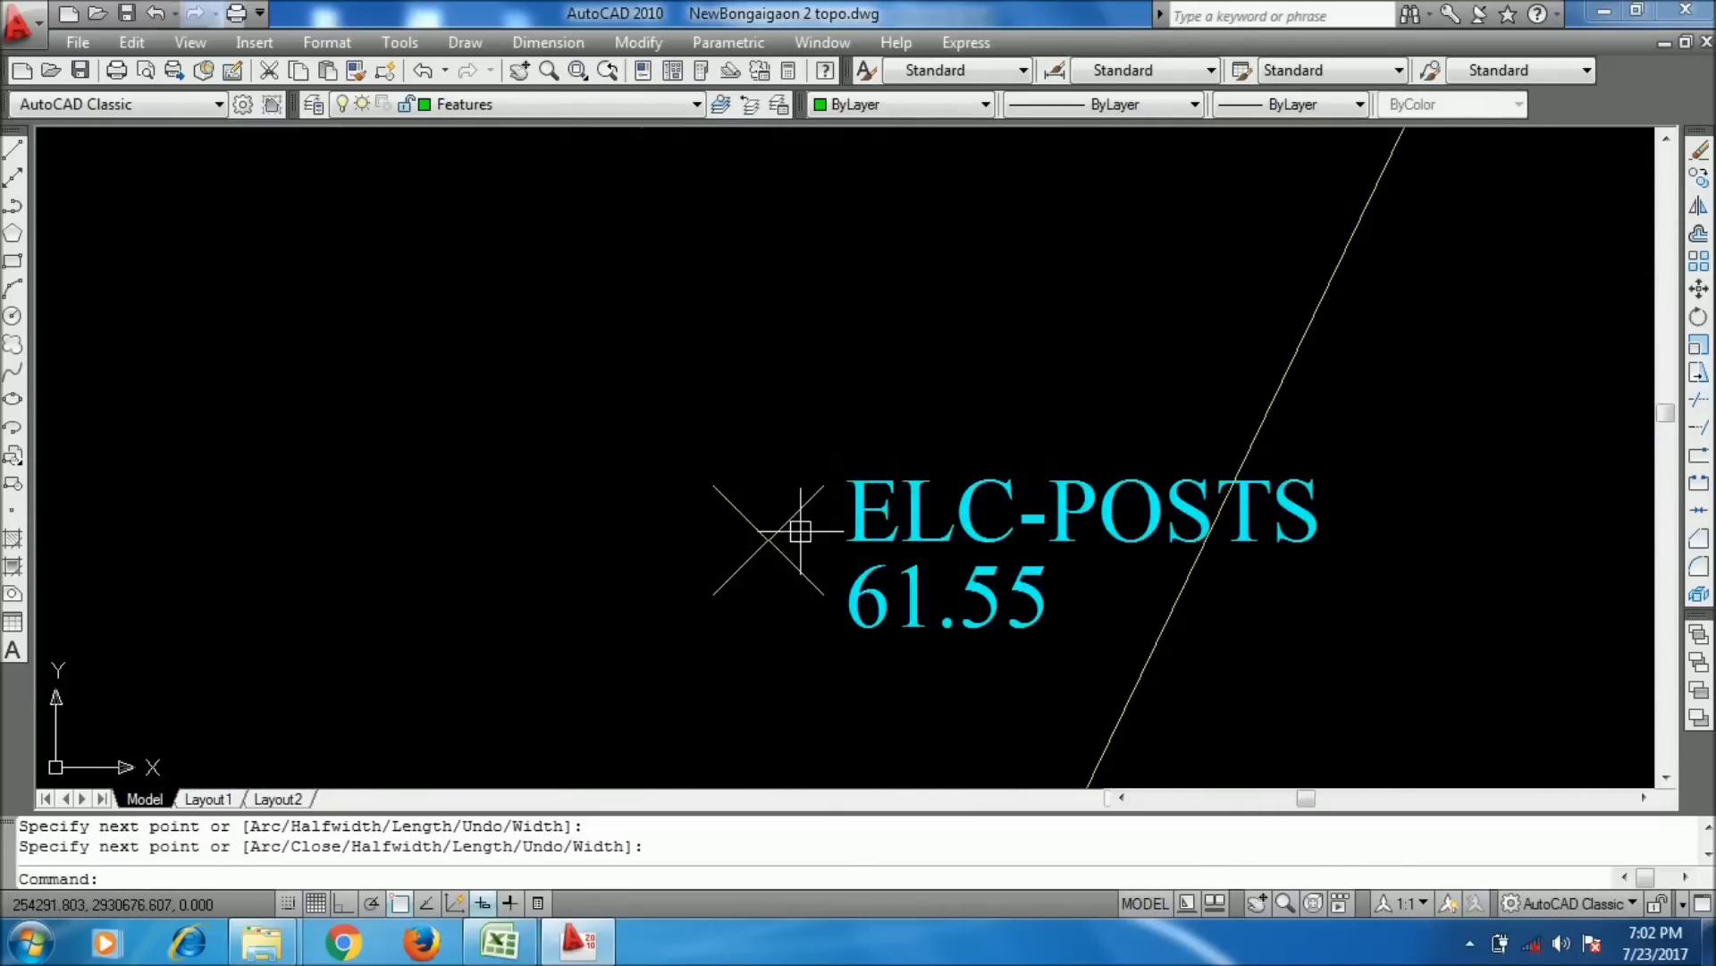
middle_drag(800, 531, 789, 519)
key(Return)
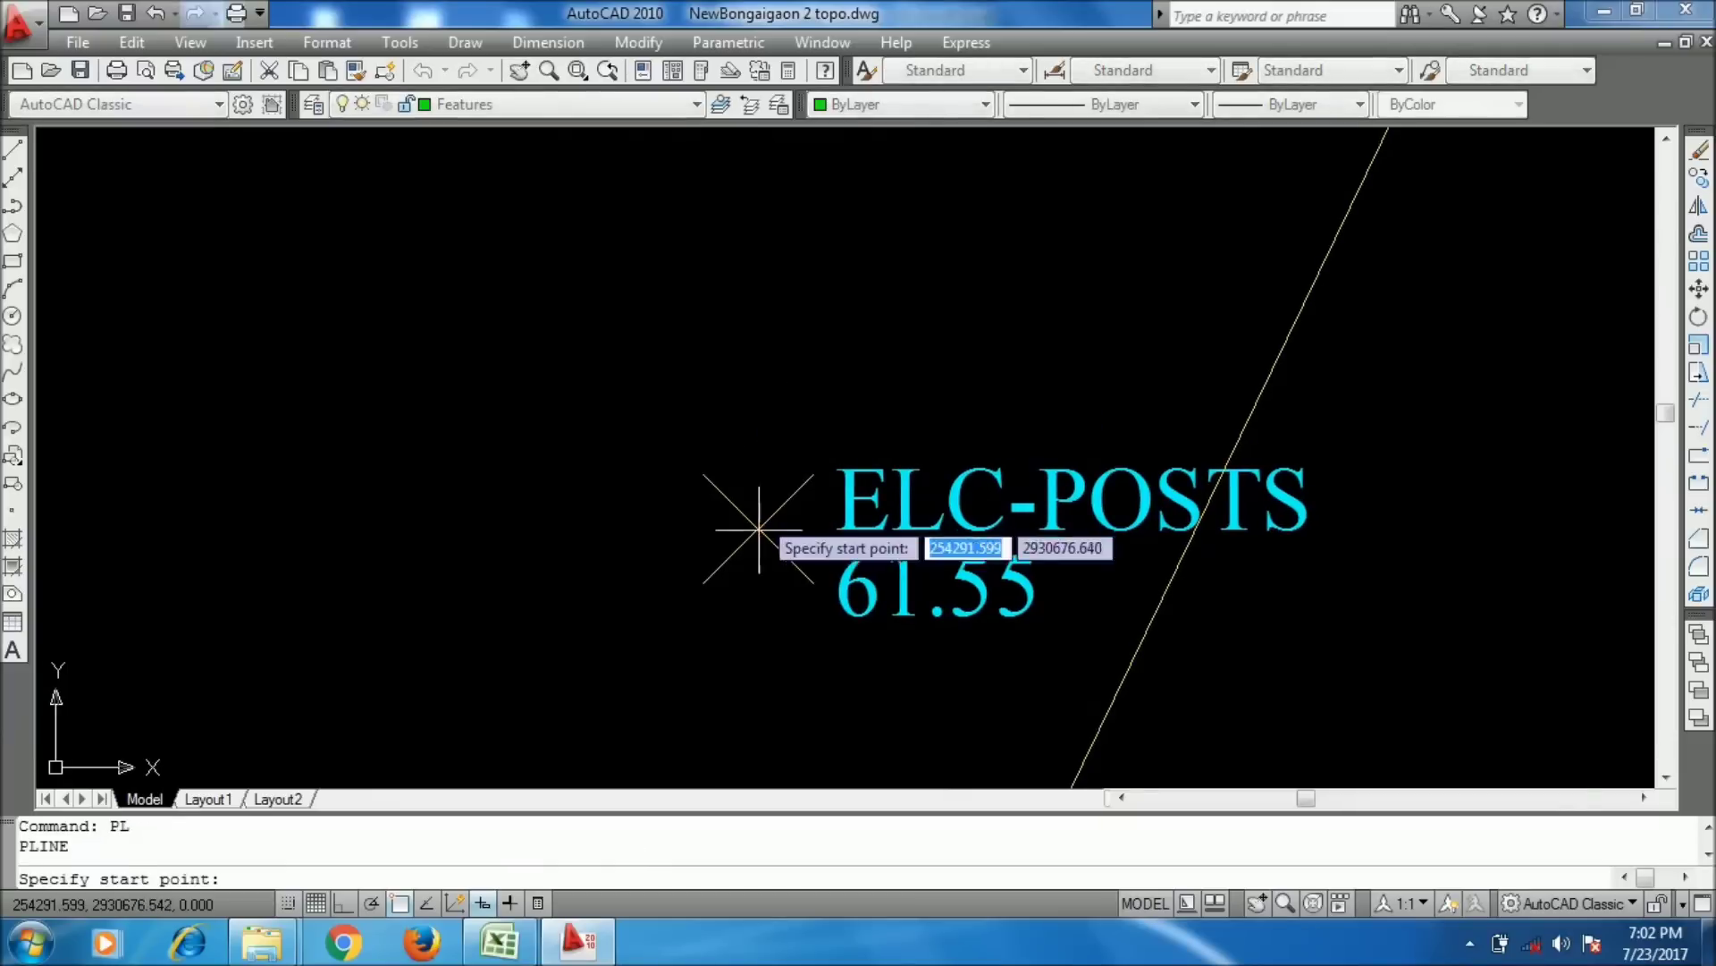
click(758, 527)
middle_drag(764, 218, 766, 304)
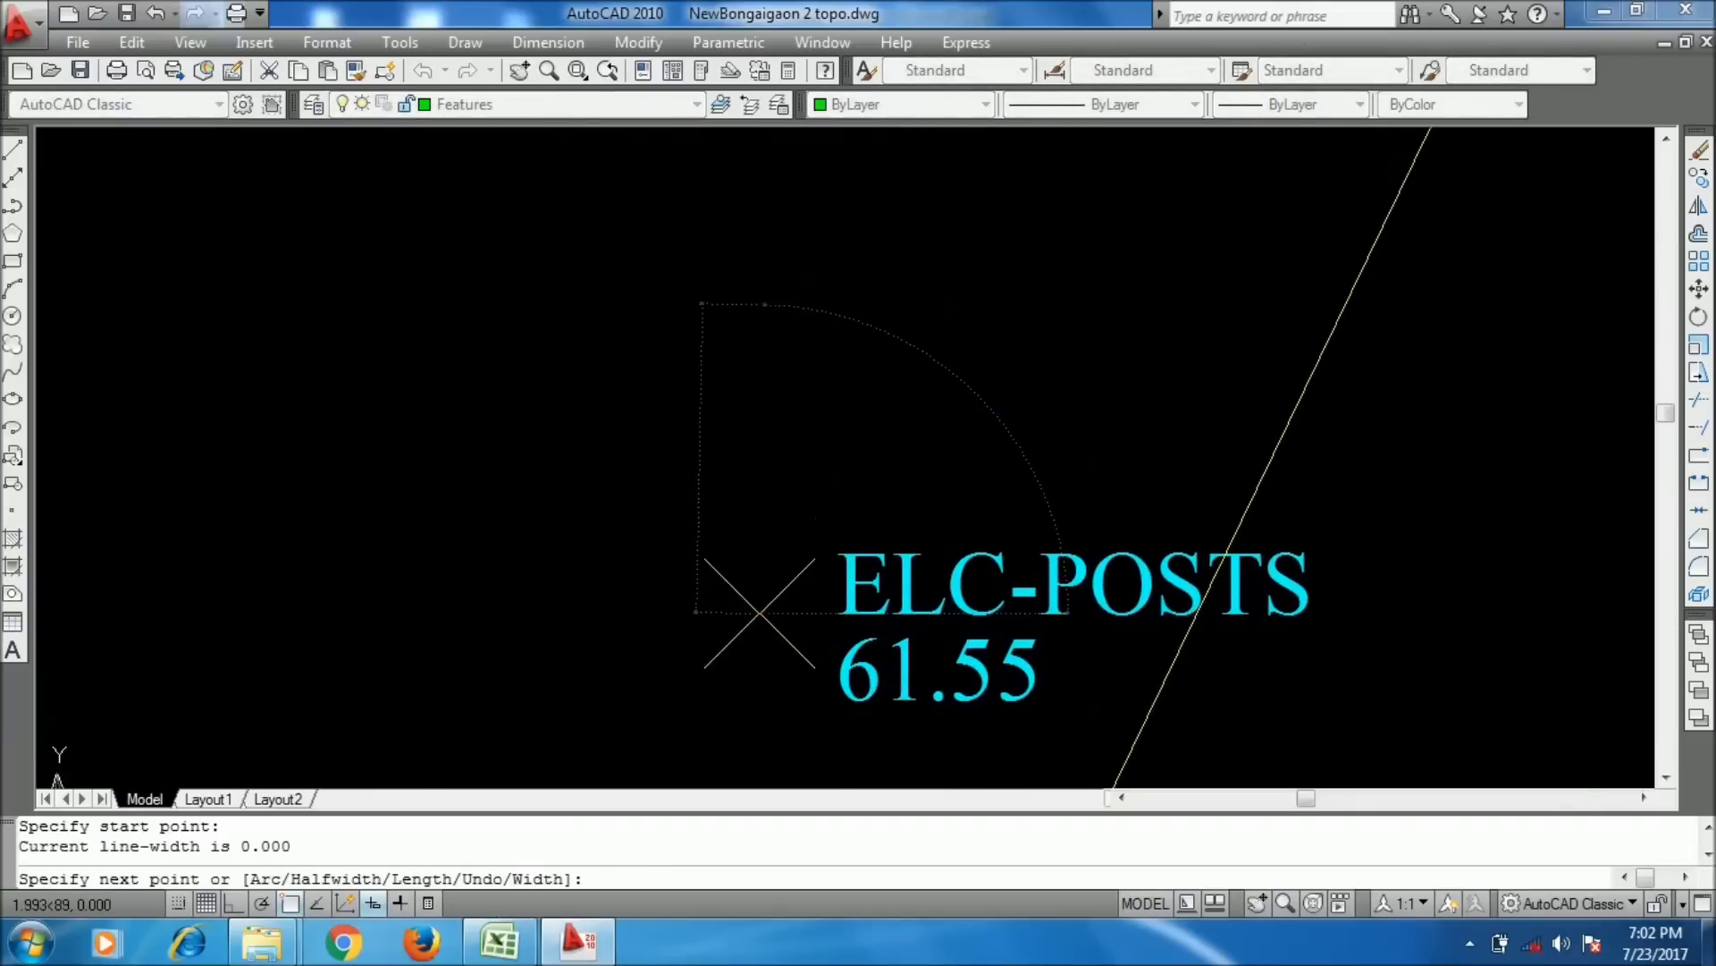
click(765, 266)
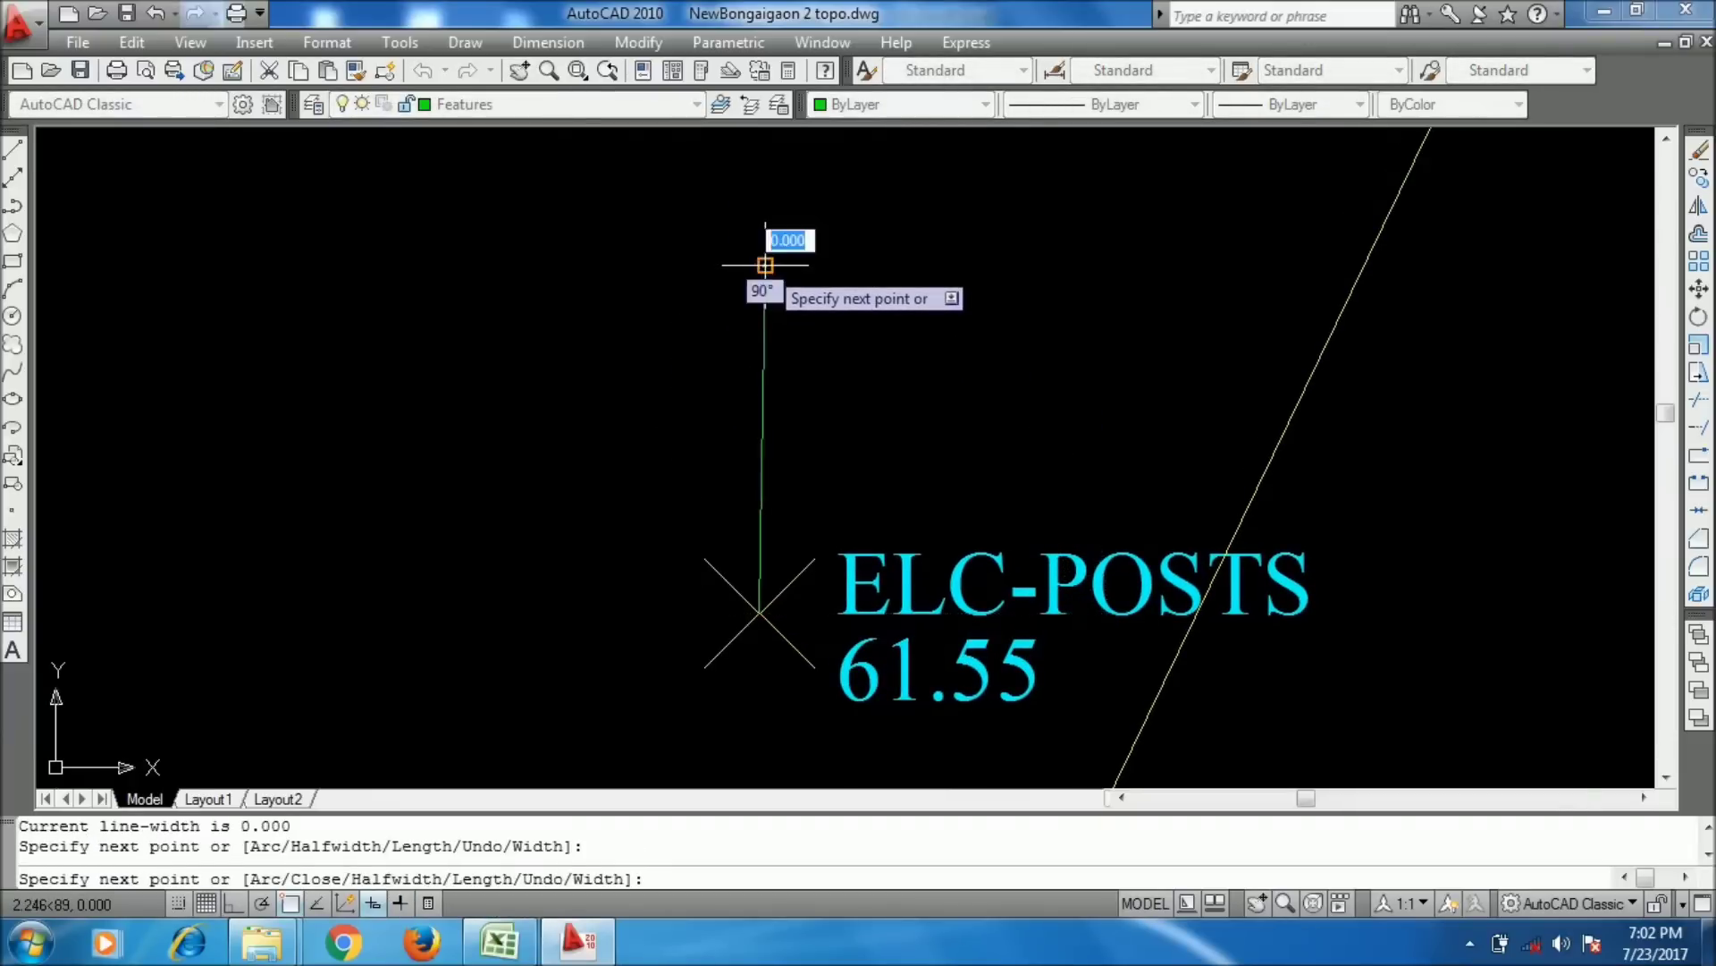
- Add a crossarm about 1 unit wide near the stem's upper end with a short downward hook at each end, and finish the polyline
click(765, 329)
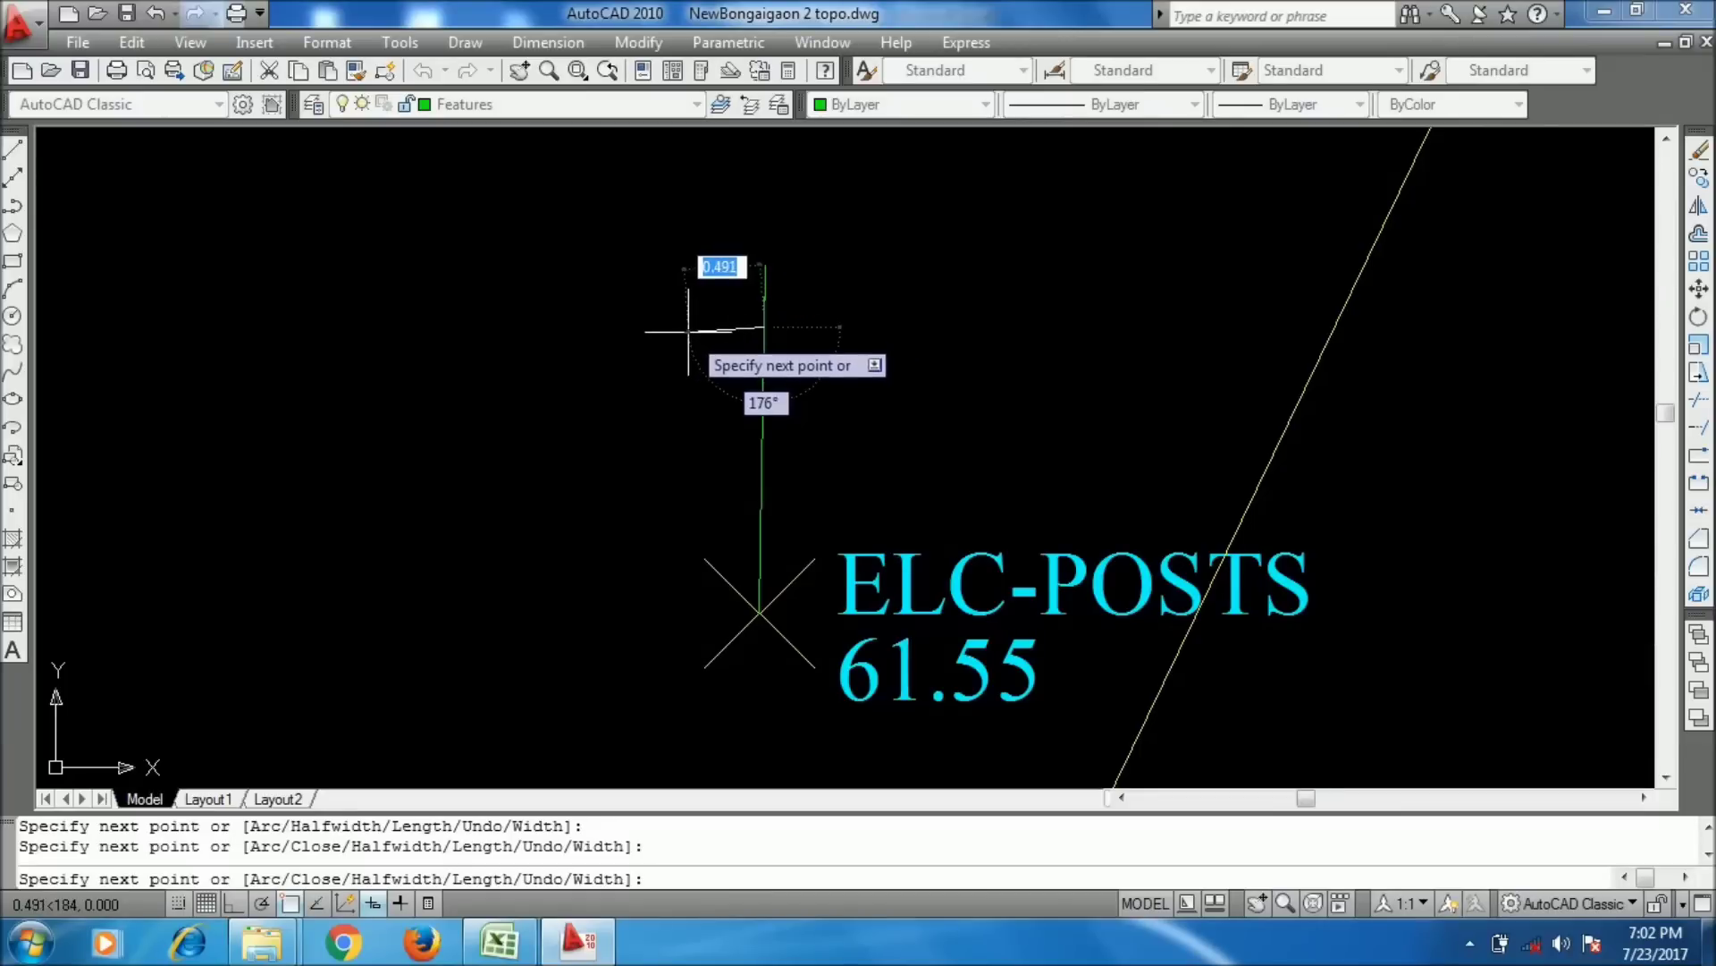
click(688, 324)
scroll(691, 365, up, 5)
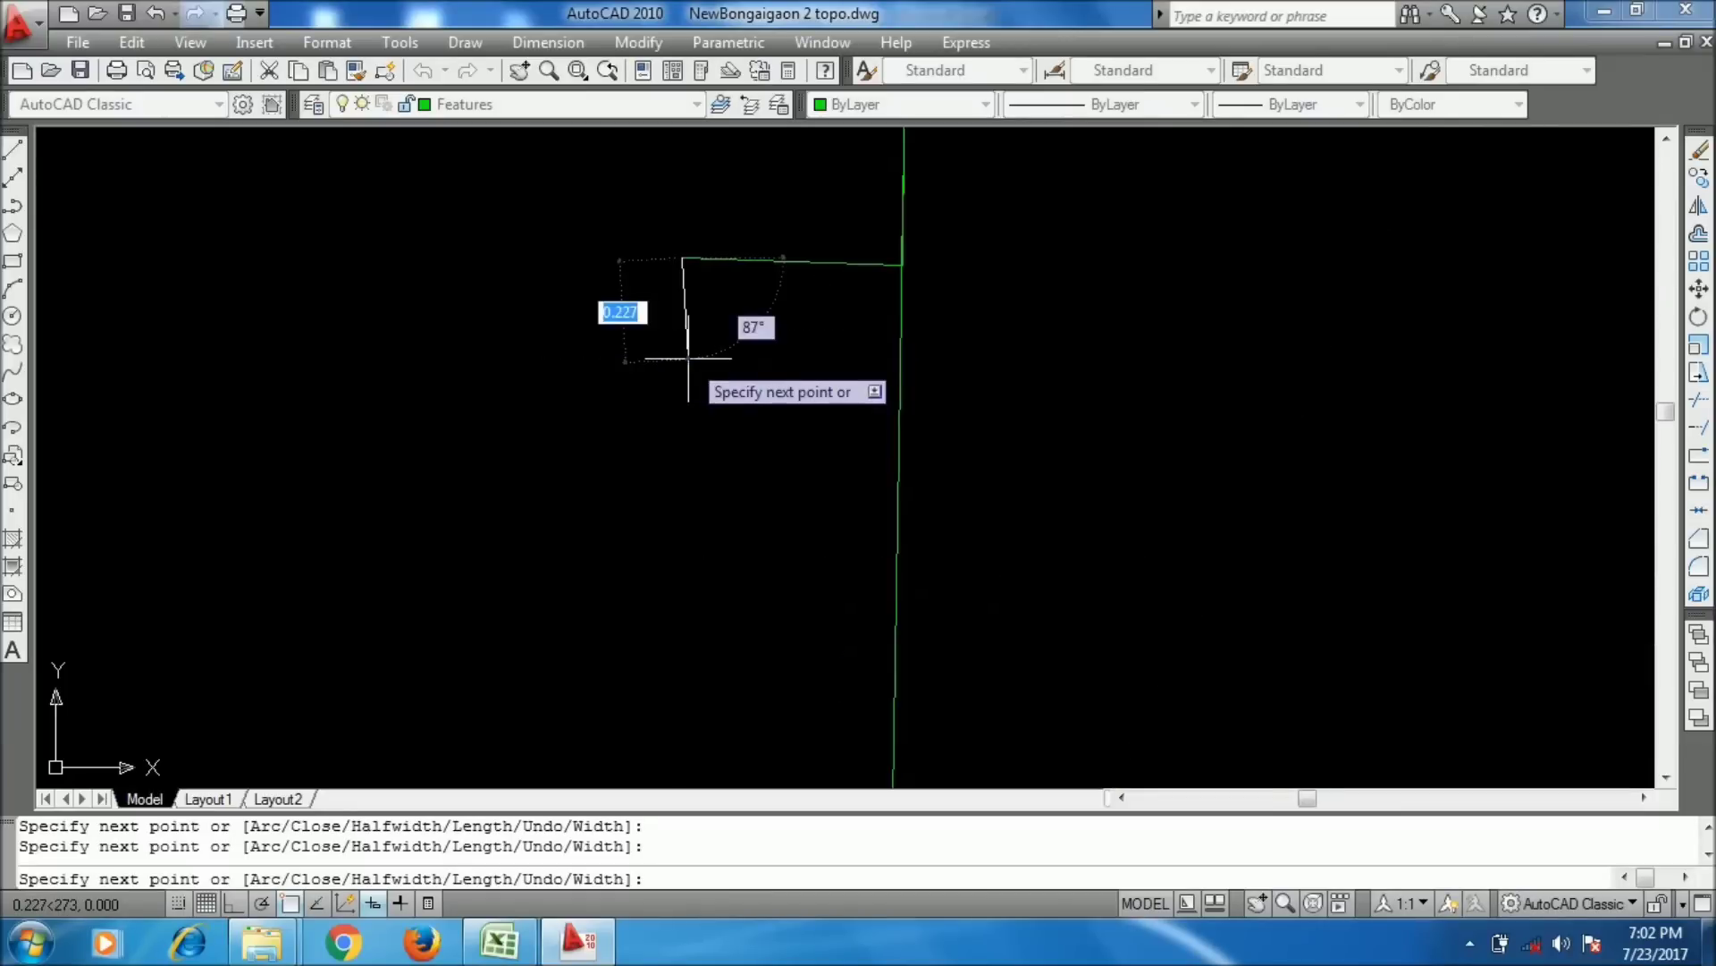
click(901, 265)
scroll(907, 264, down, 4)
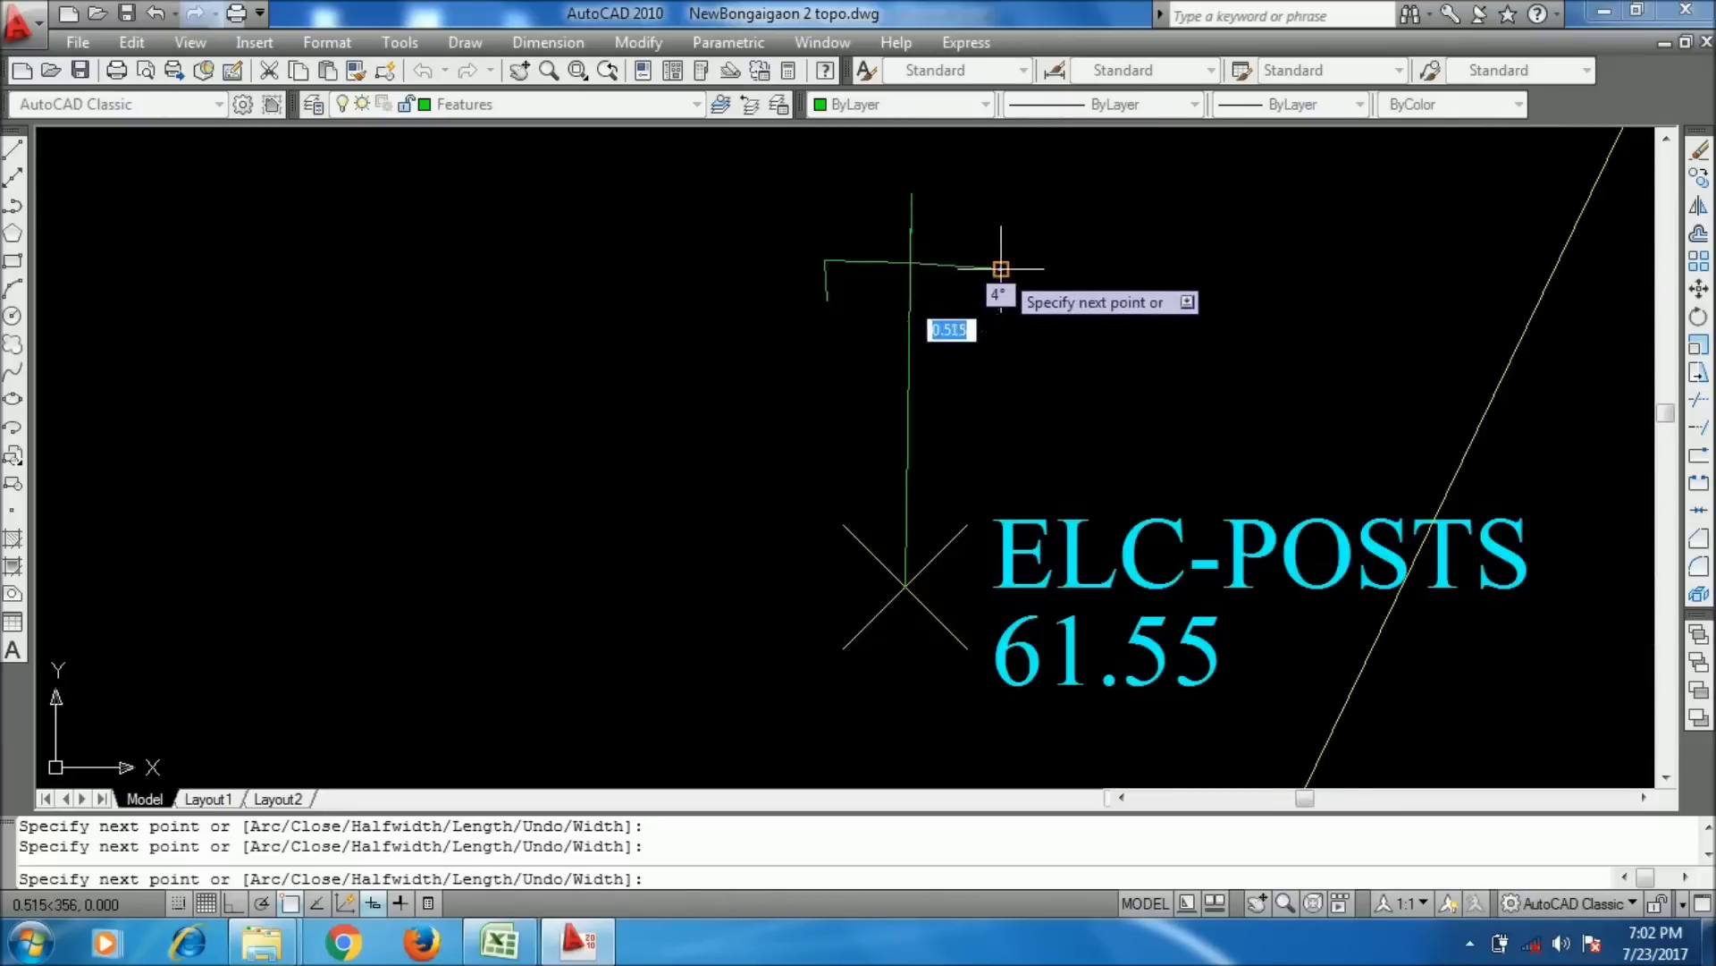
click(1000, 267)
scroll(1006, 290, up, 5)
click(981, 335)
scroll(903, 286, down, 5)
key(Return)
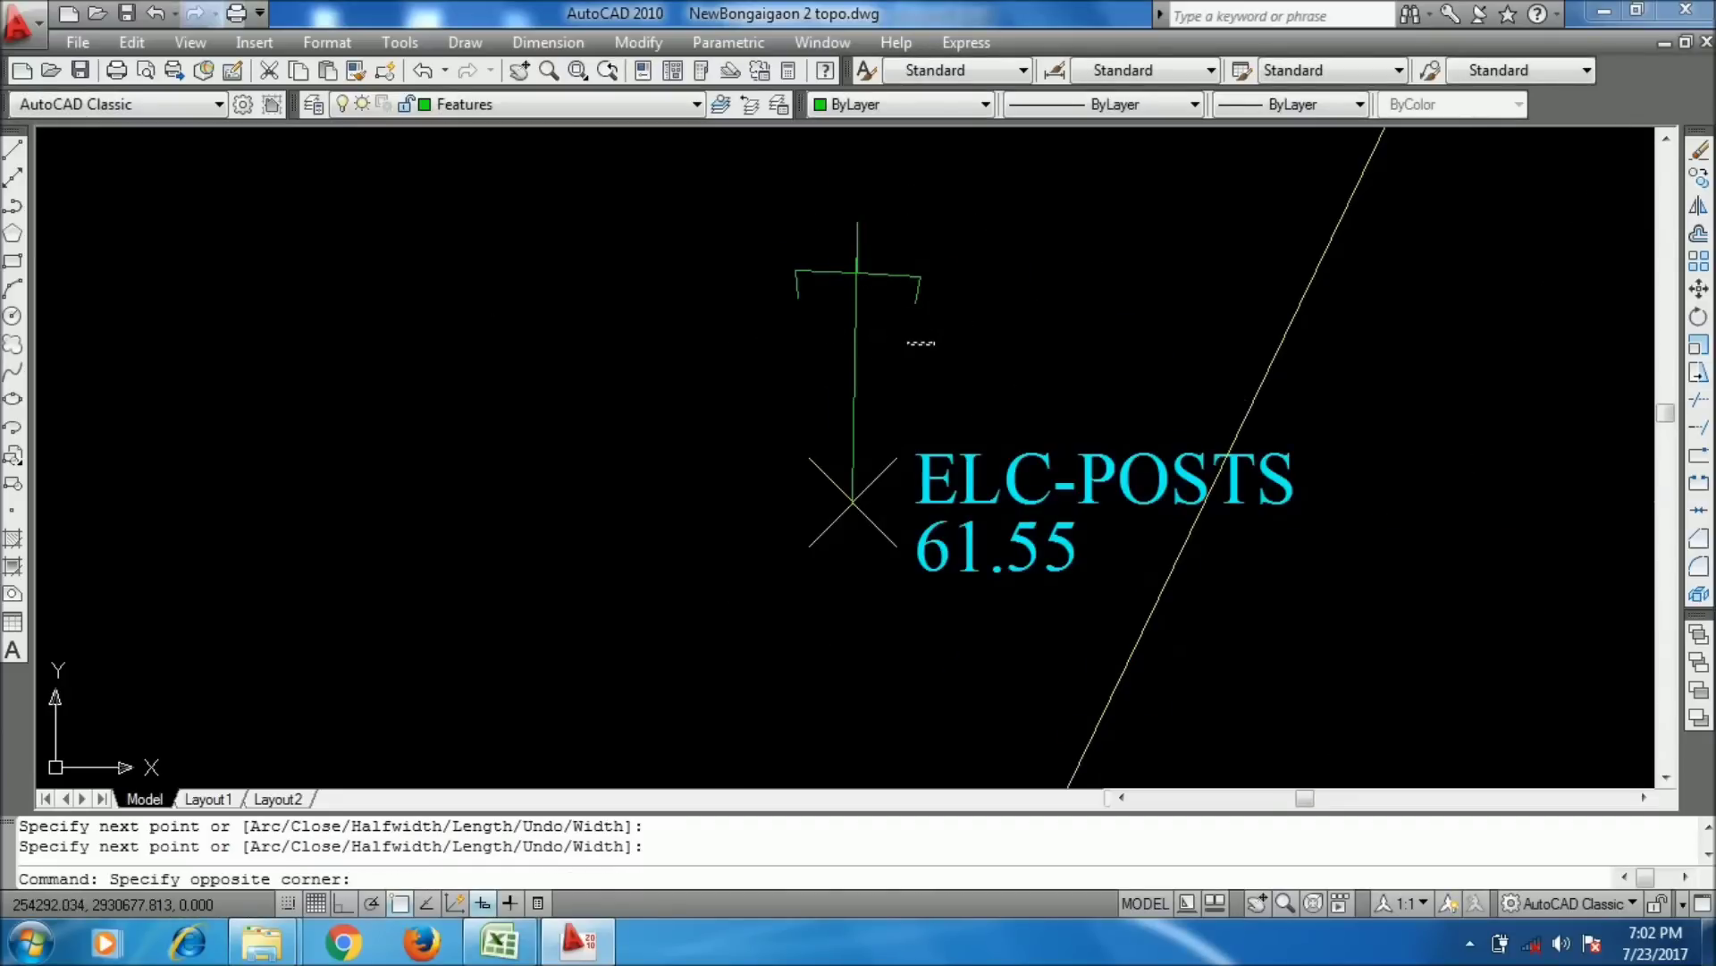
- Start copying the post symbol with its base point at the ELC-POSTS 61.55 point
click(789, 270)
scroll(821, 348, down, 2)
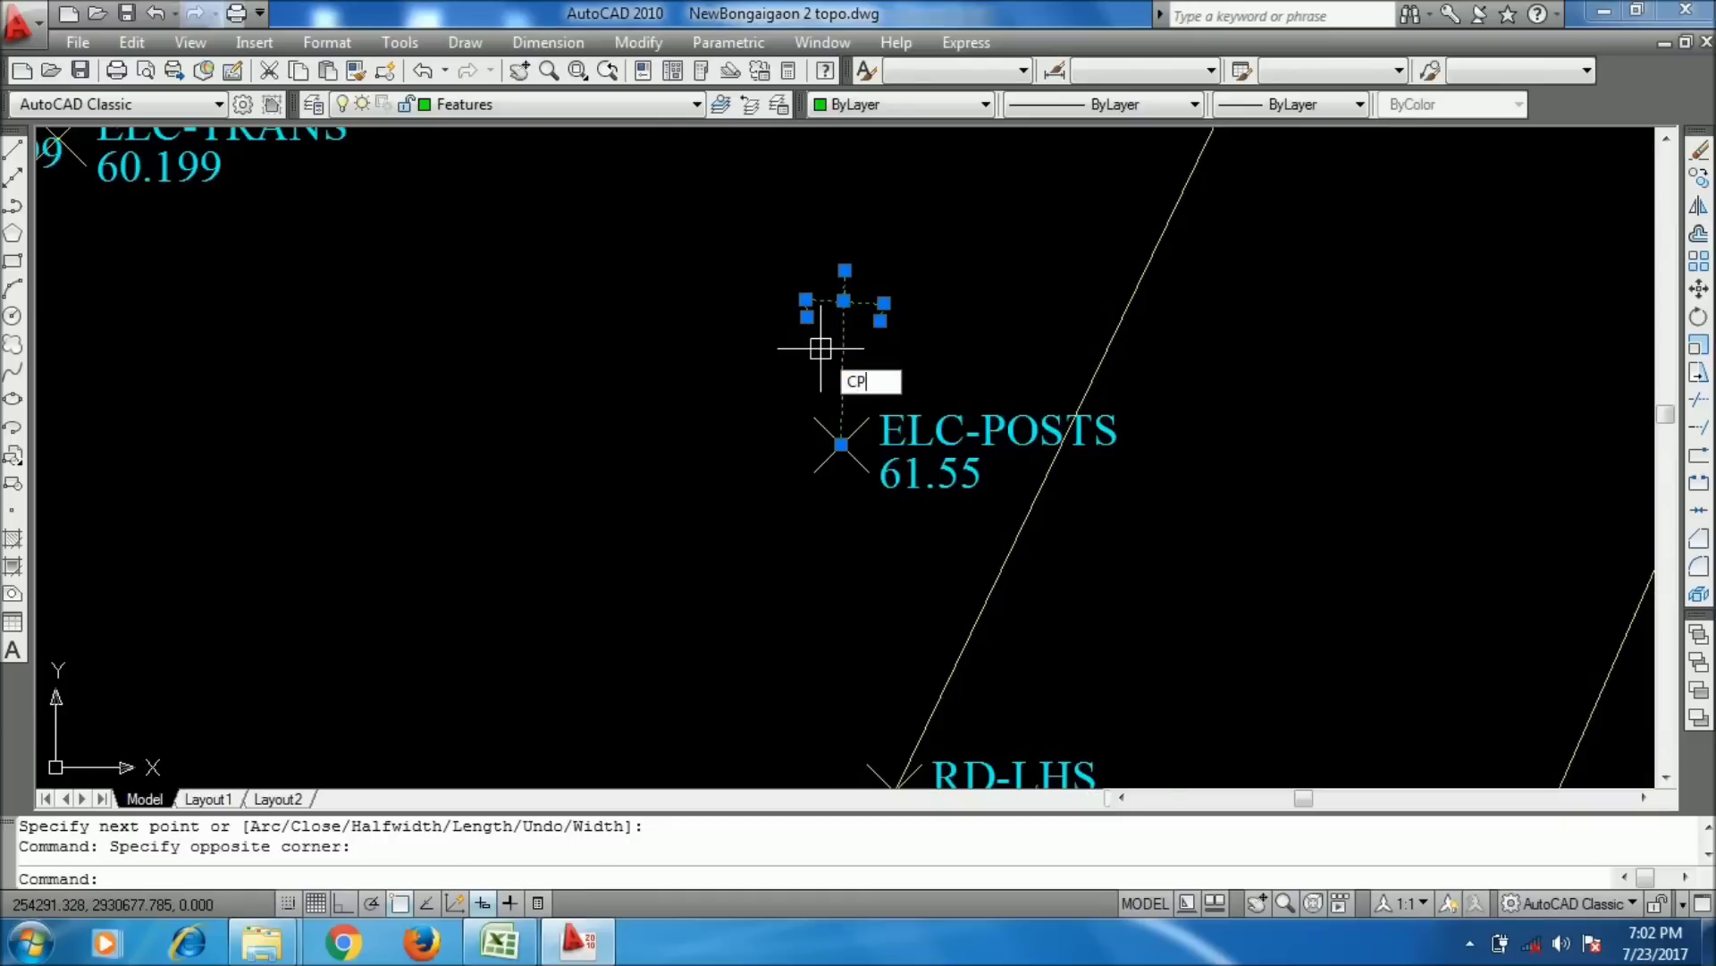
text(CP)
key(Return)
click(842, 444)
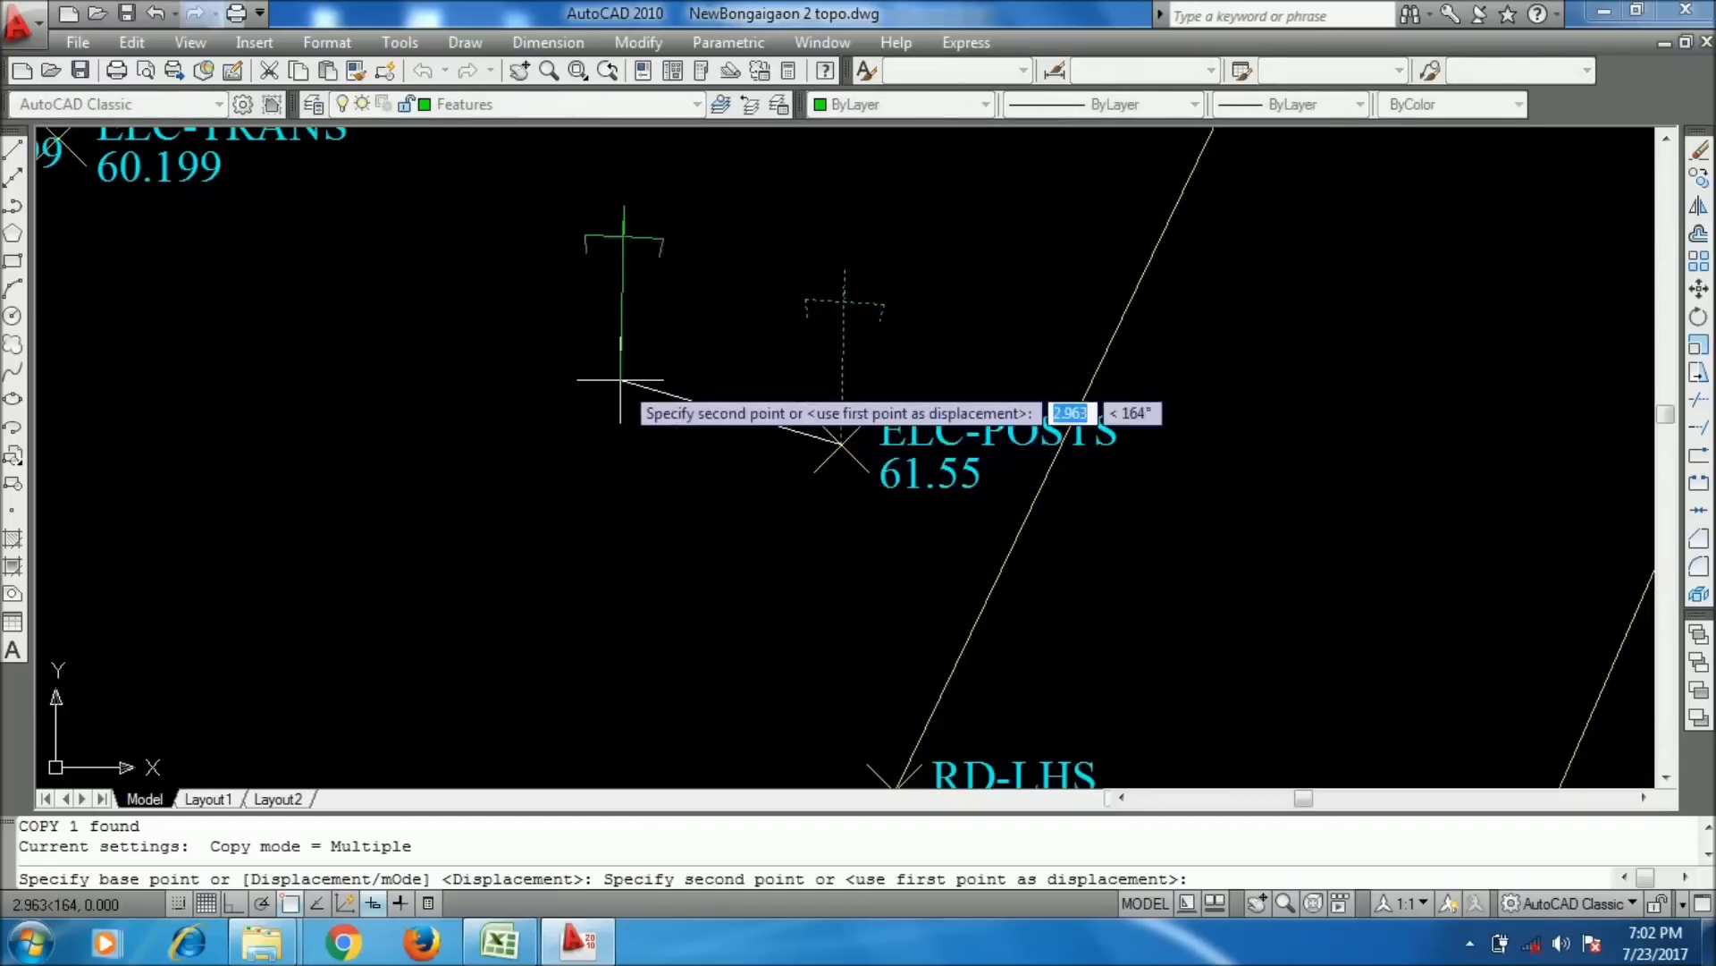
- Copy the coordinates of the ELC-POSTS rows (F13:F19) from the Excel sheet and return to AutoCAD
click(528, 946)
scroll(590, 385, down, 6)
scroll(572, 447, up, 12)
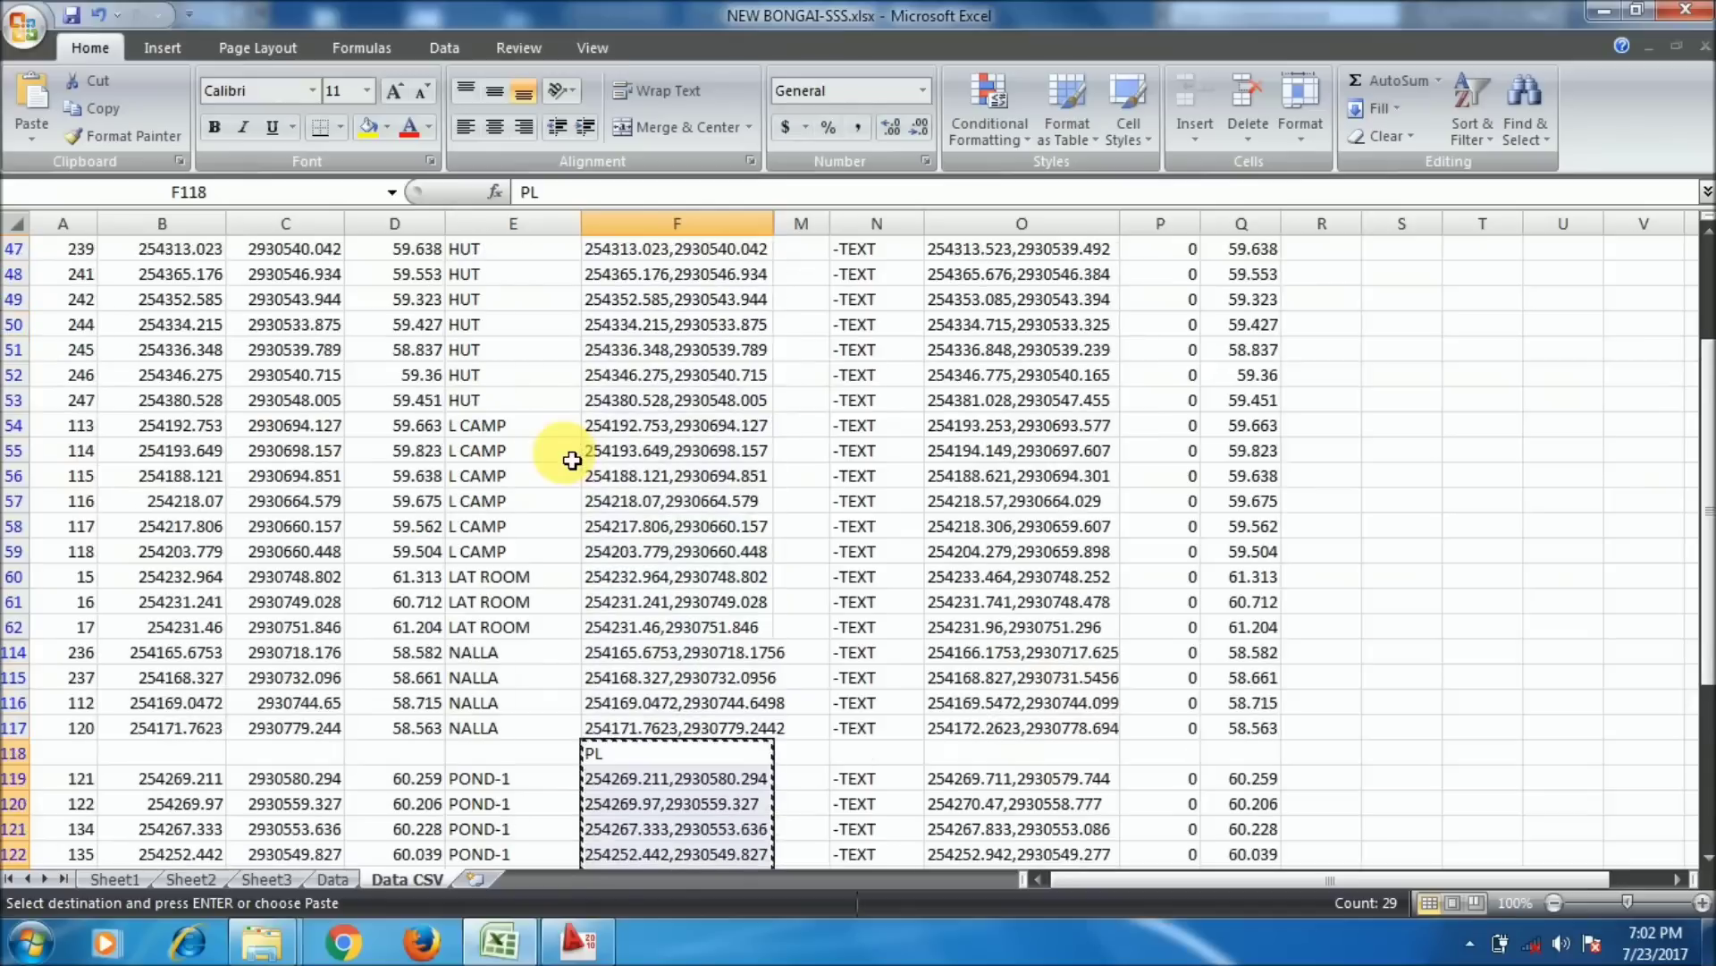
scroll(573, 461, up, 12)
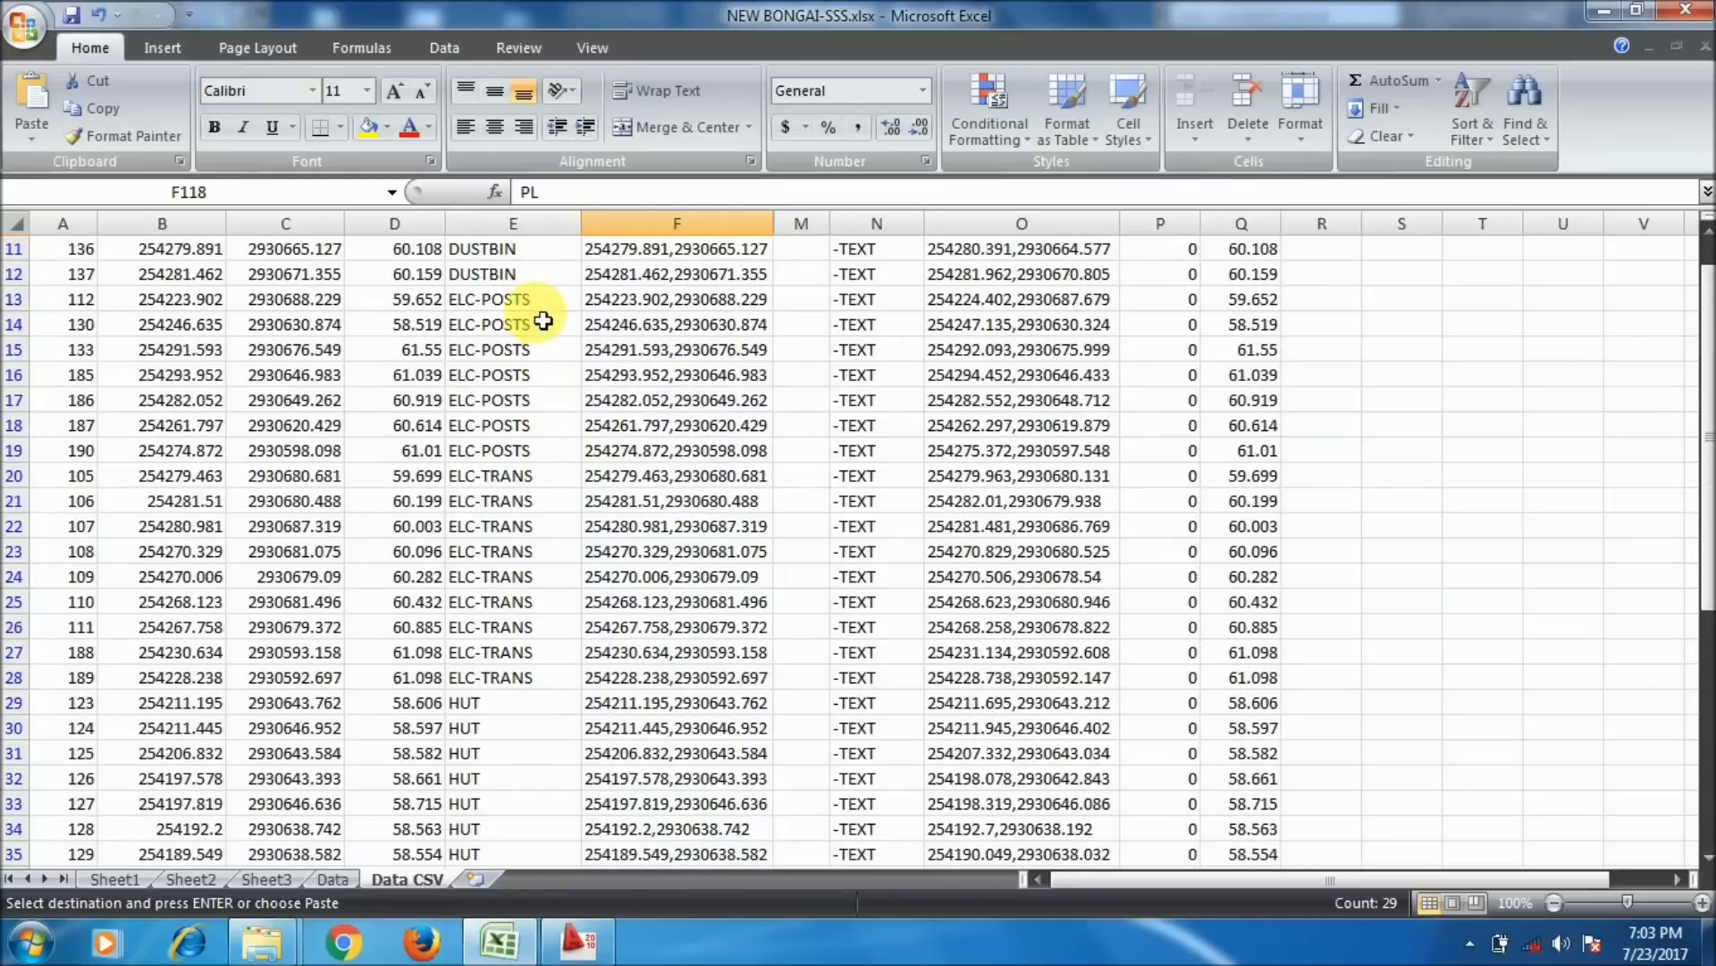
drag(641, 302, 634, 449)
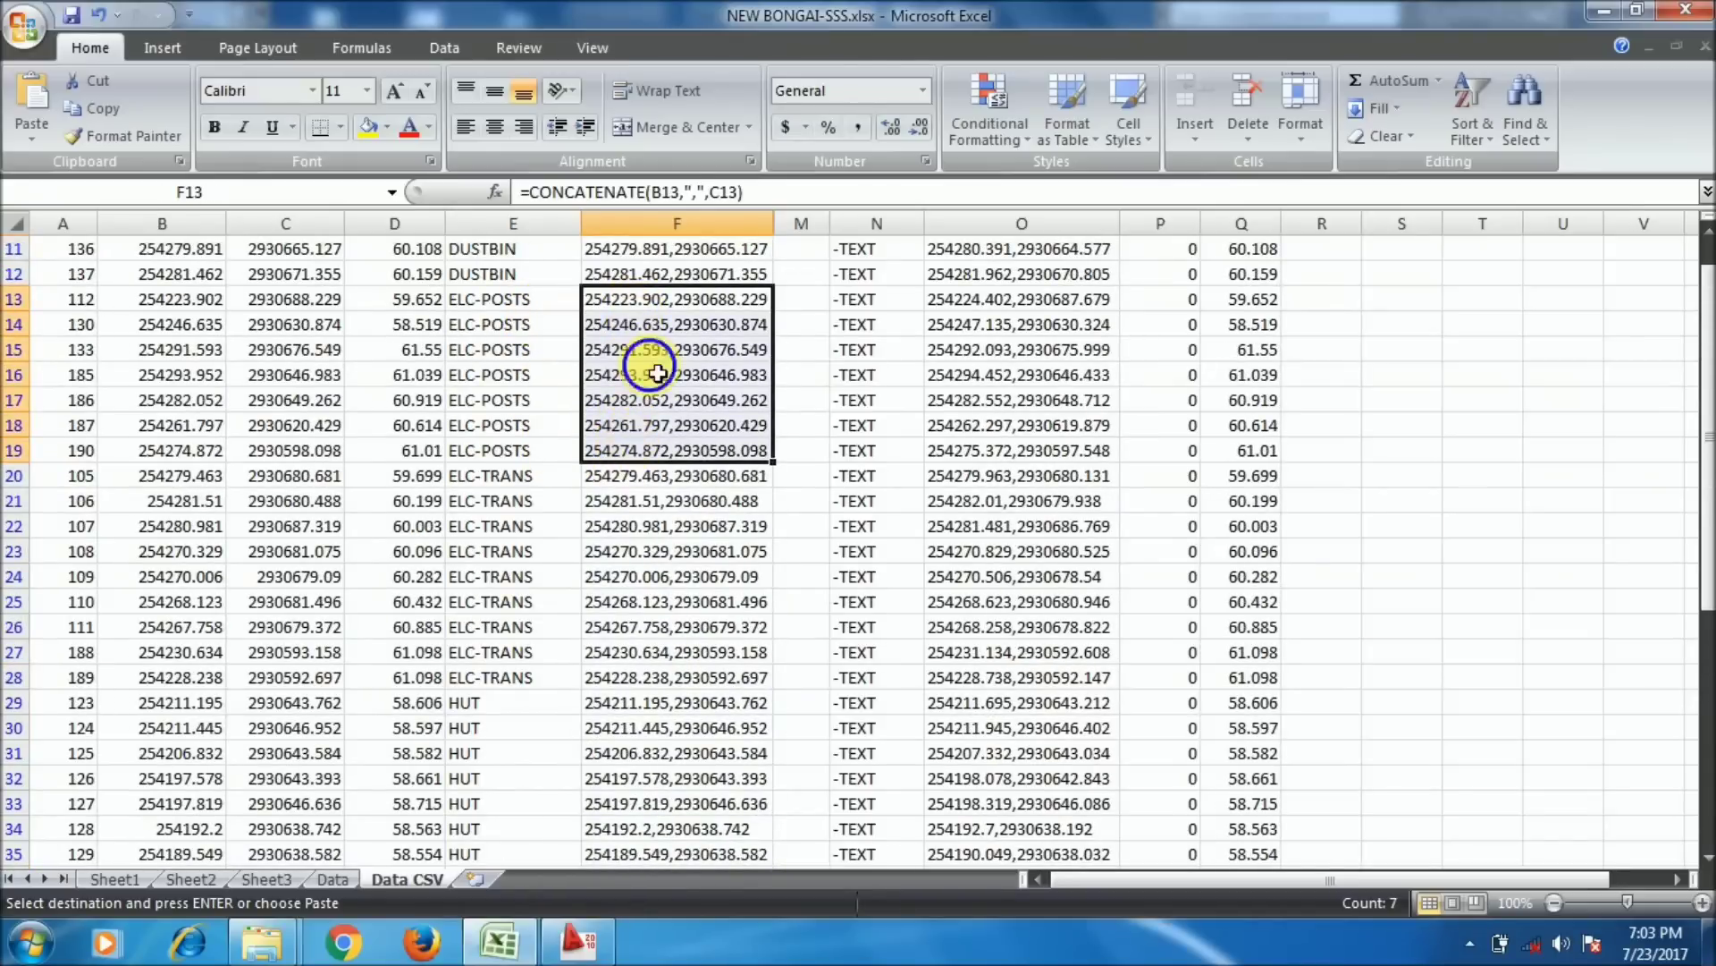
right_click(657, 374)
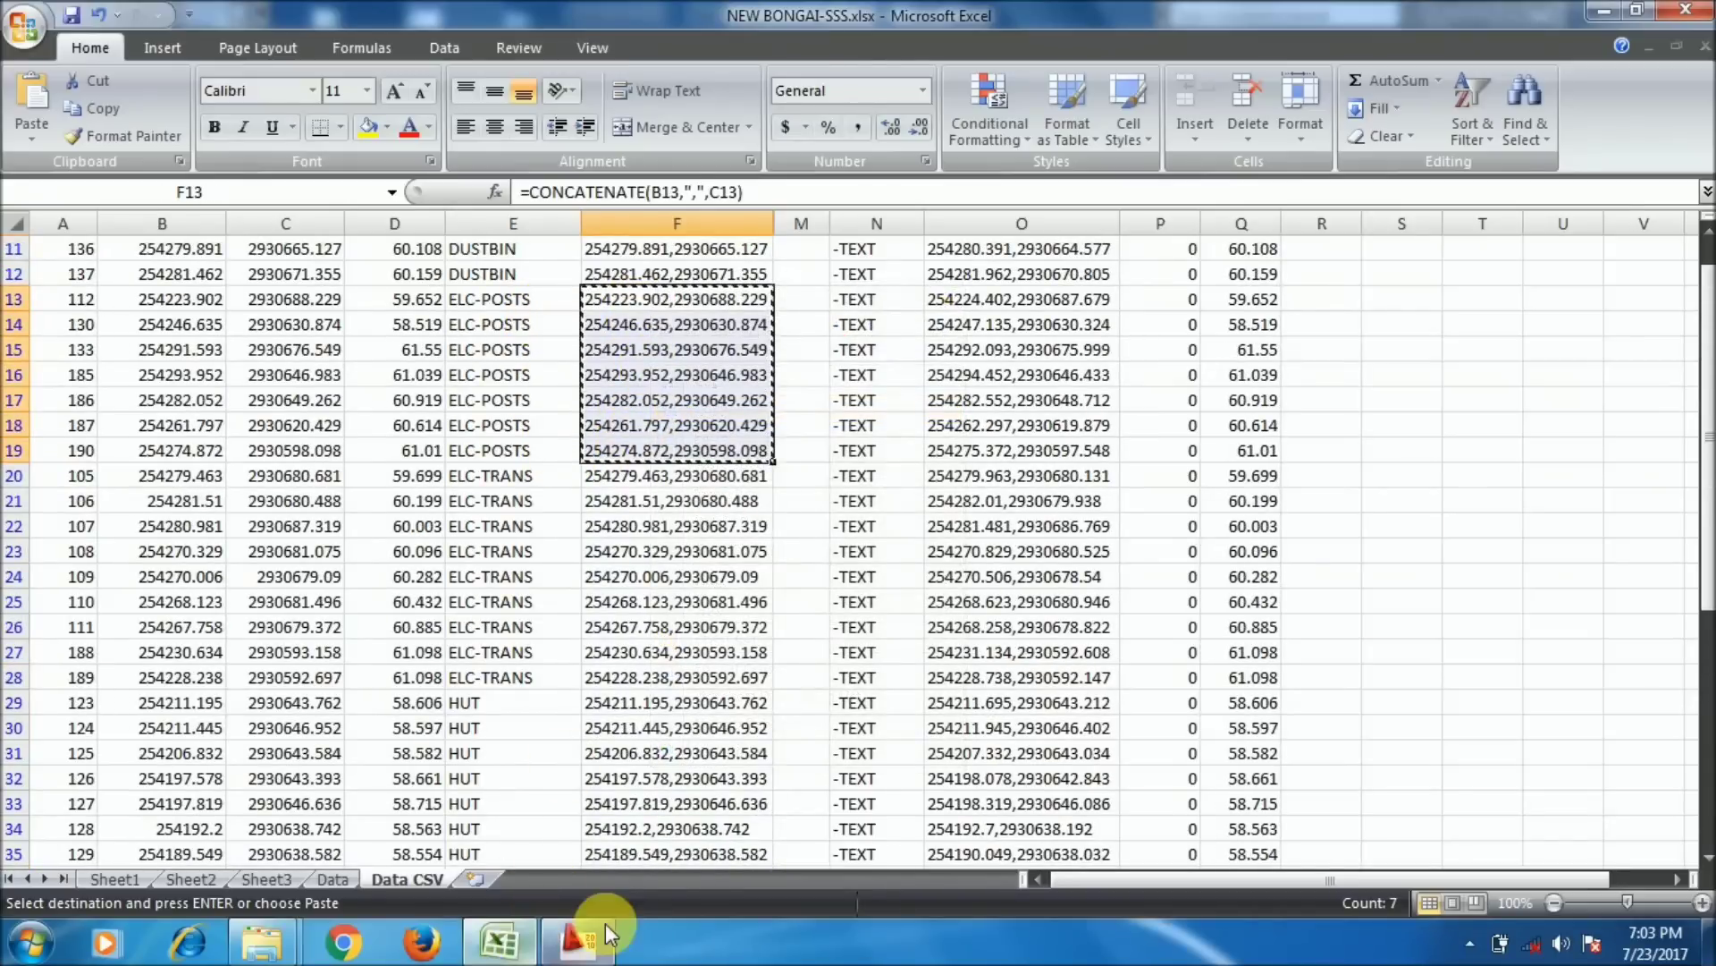
click(579, 939)
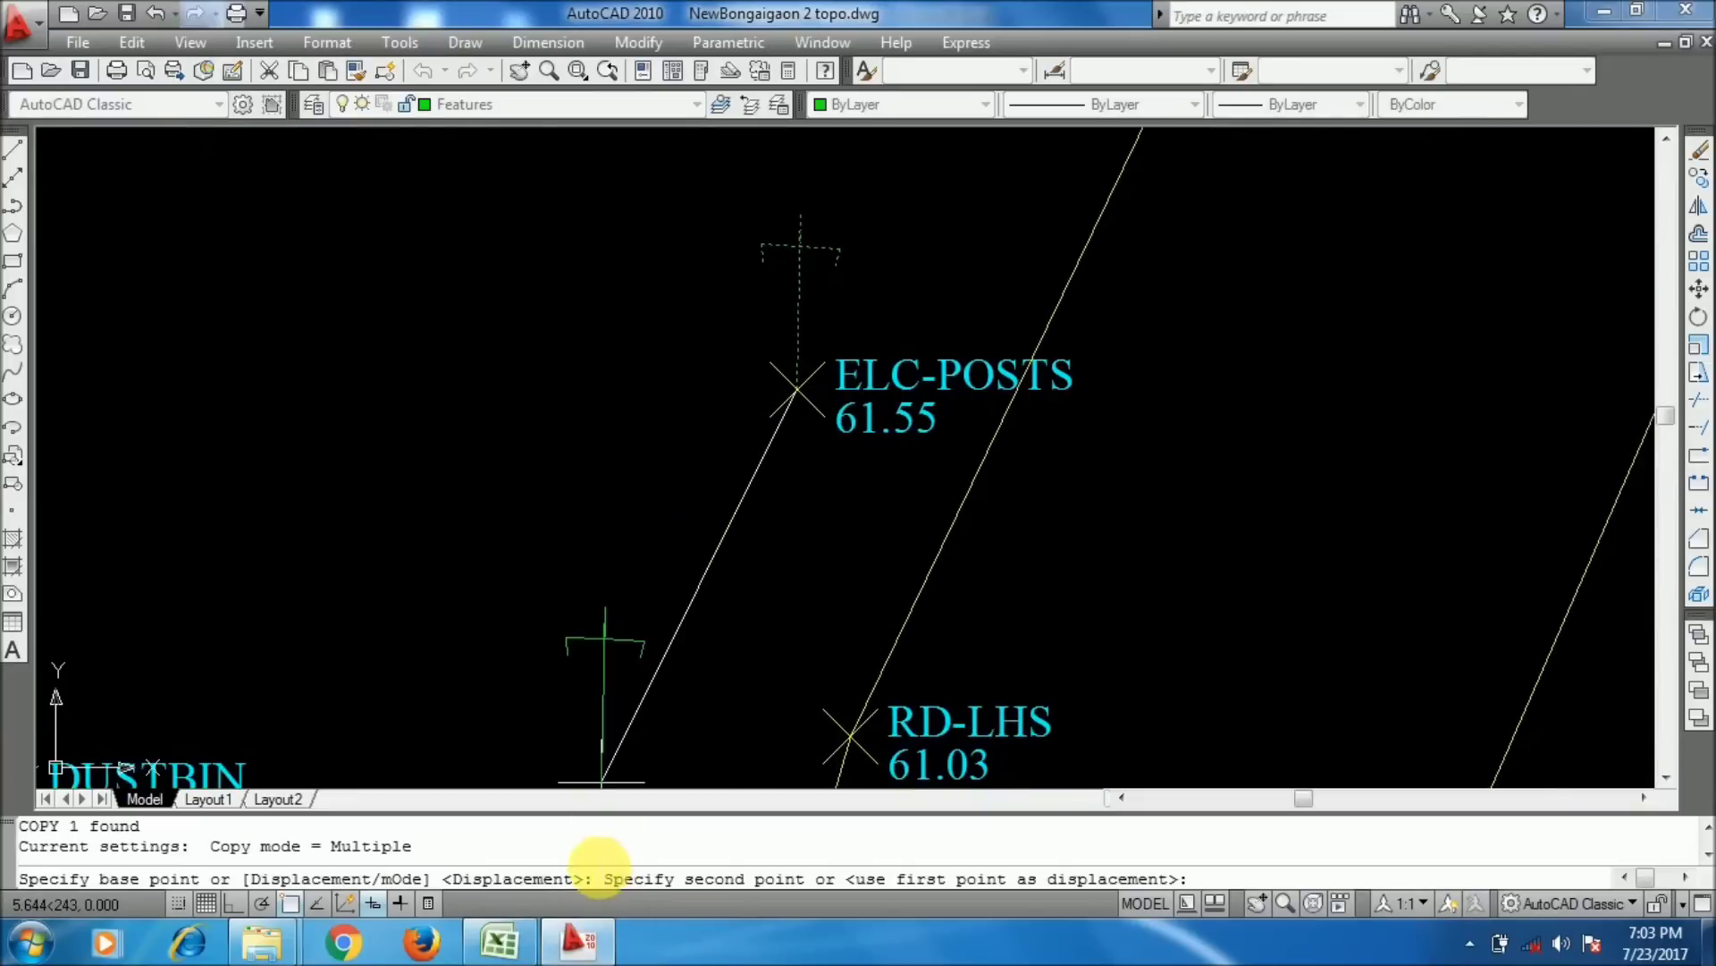
- Place copies of the post symbol at all pasted ELC-POSTS coordinates and end the copy command
right_click(586, 831)
click(659, 745)
scroll(813, 420, down, 5)
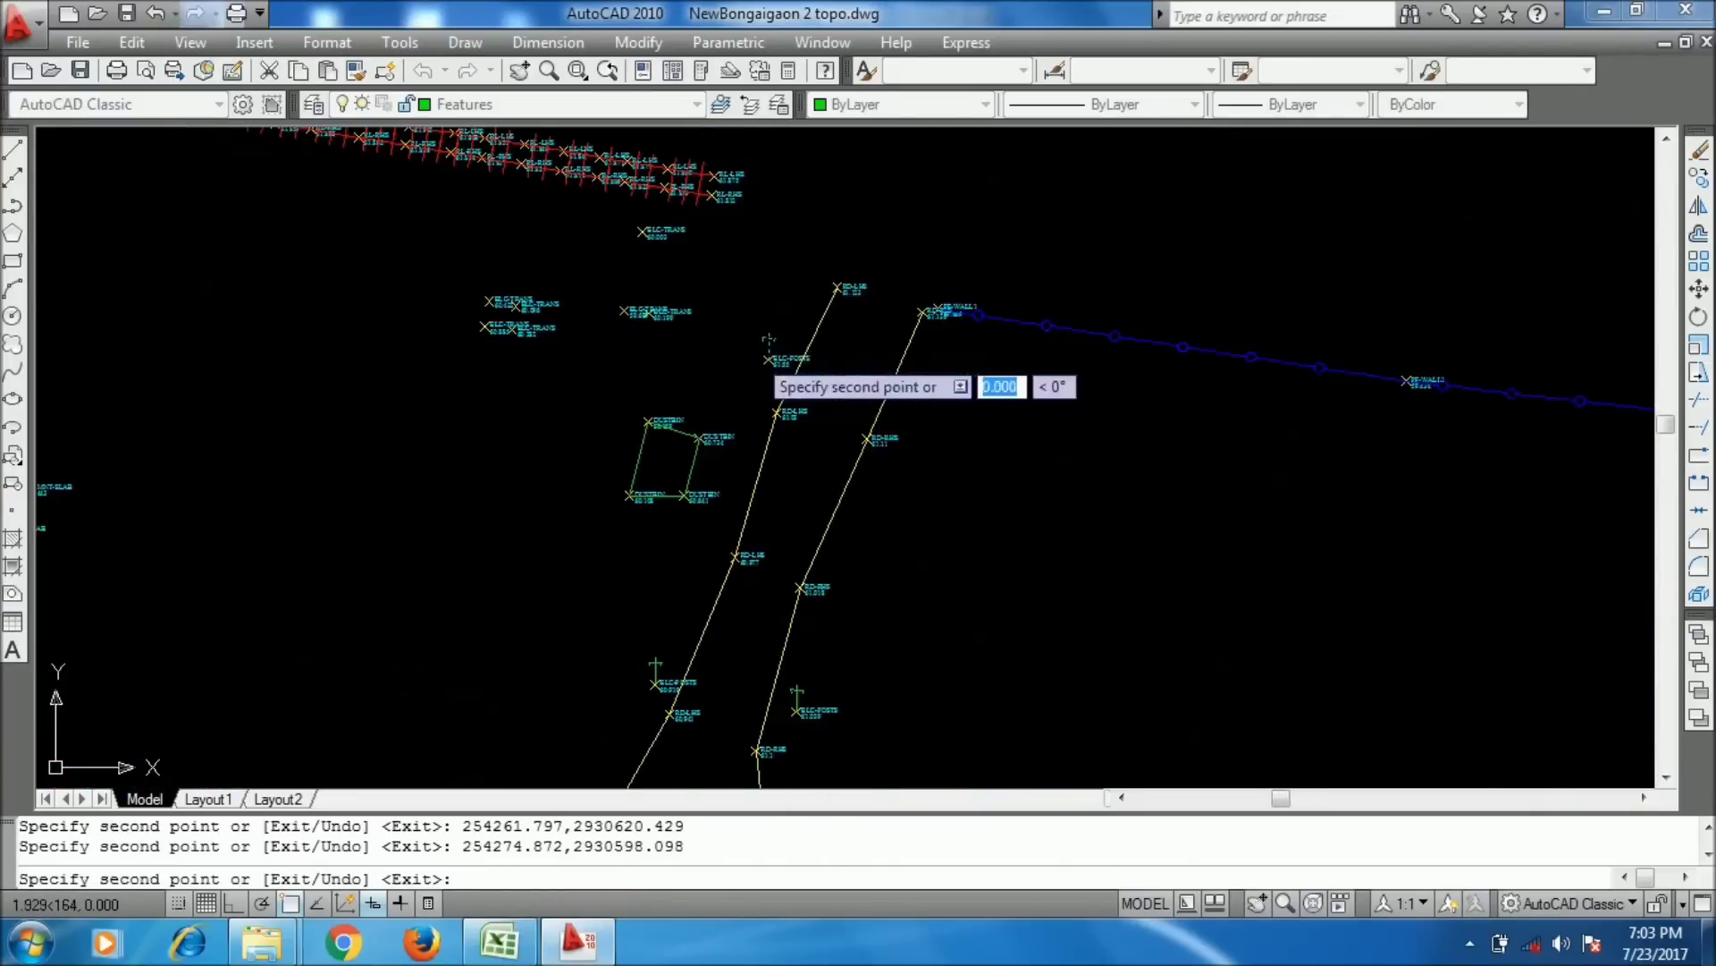
key(Return)
scroll(787, 707, up, 5)
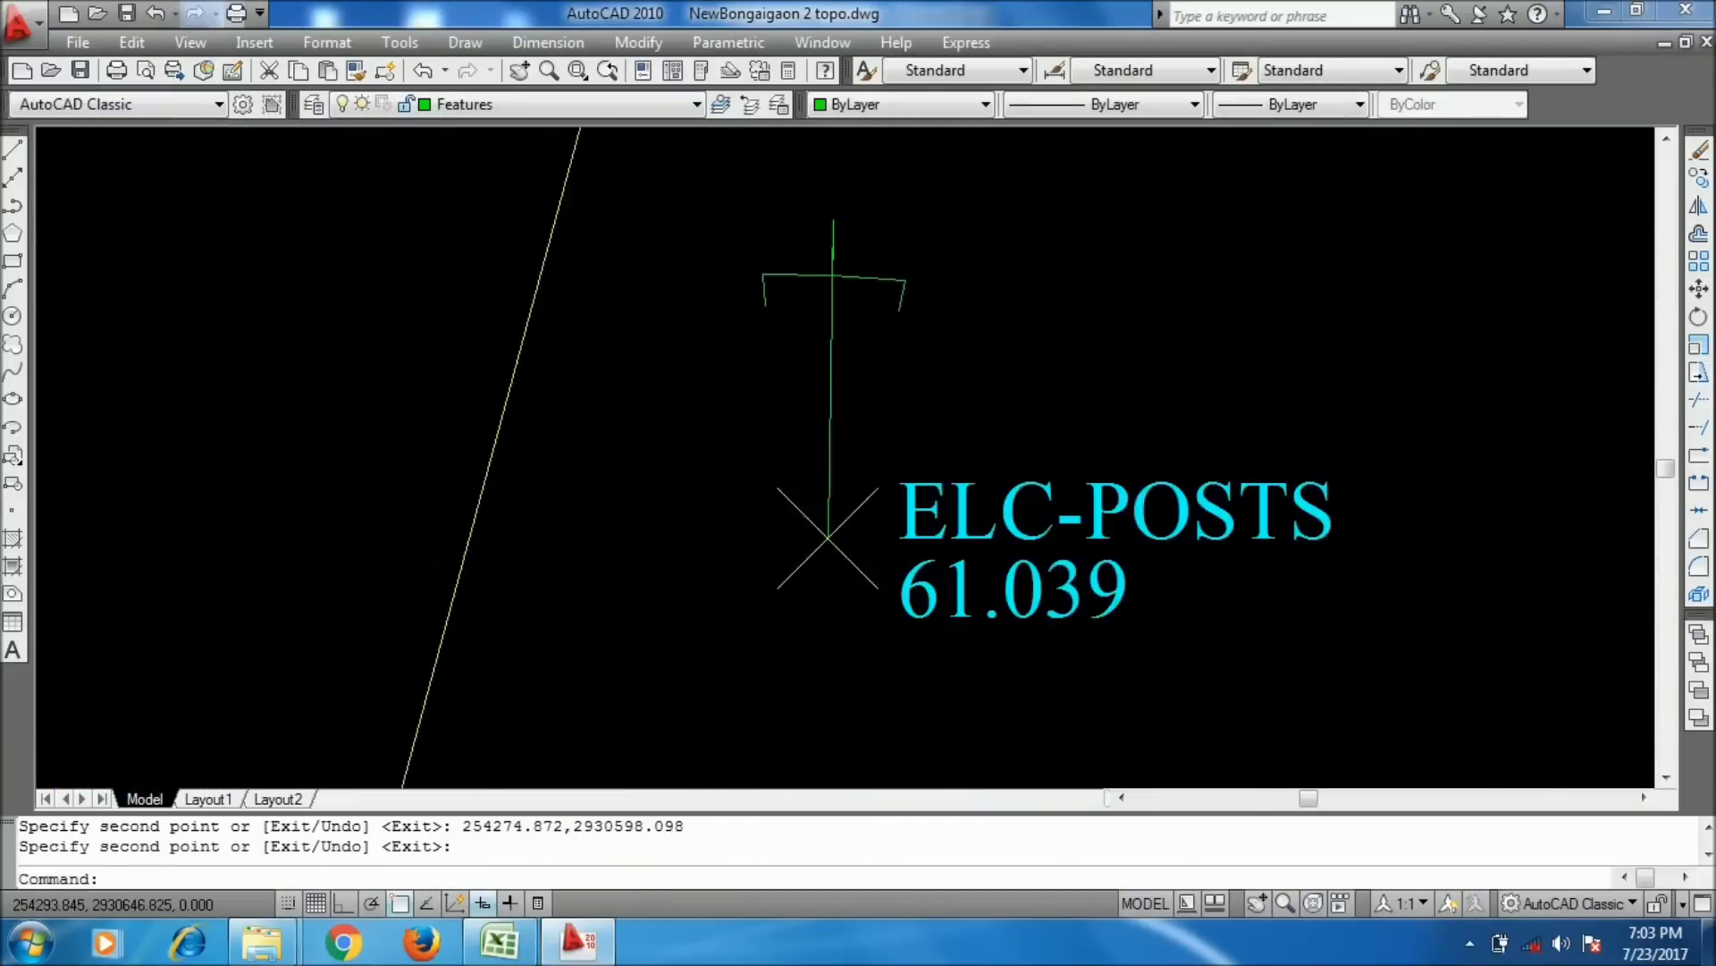
scroll(597, 409, up, 3)
scroll(679, 410, down, 6)
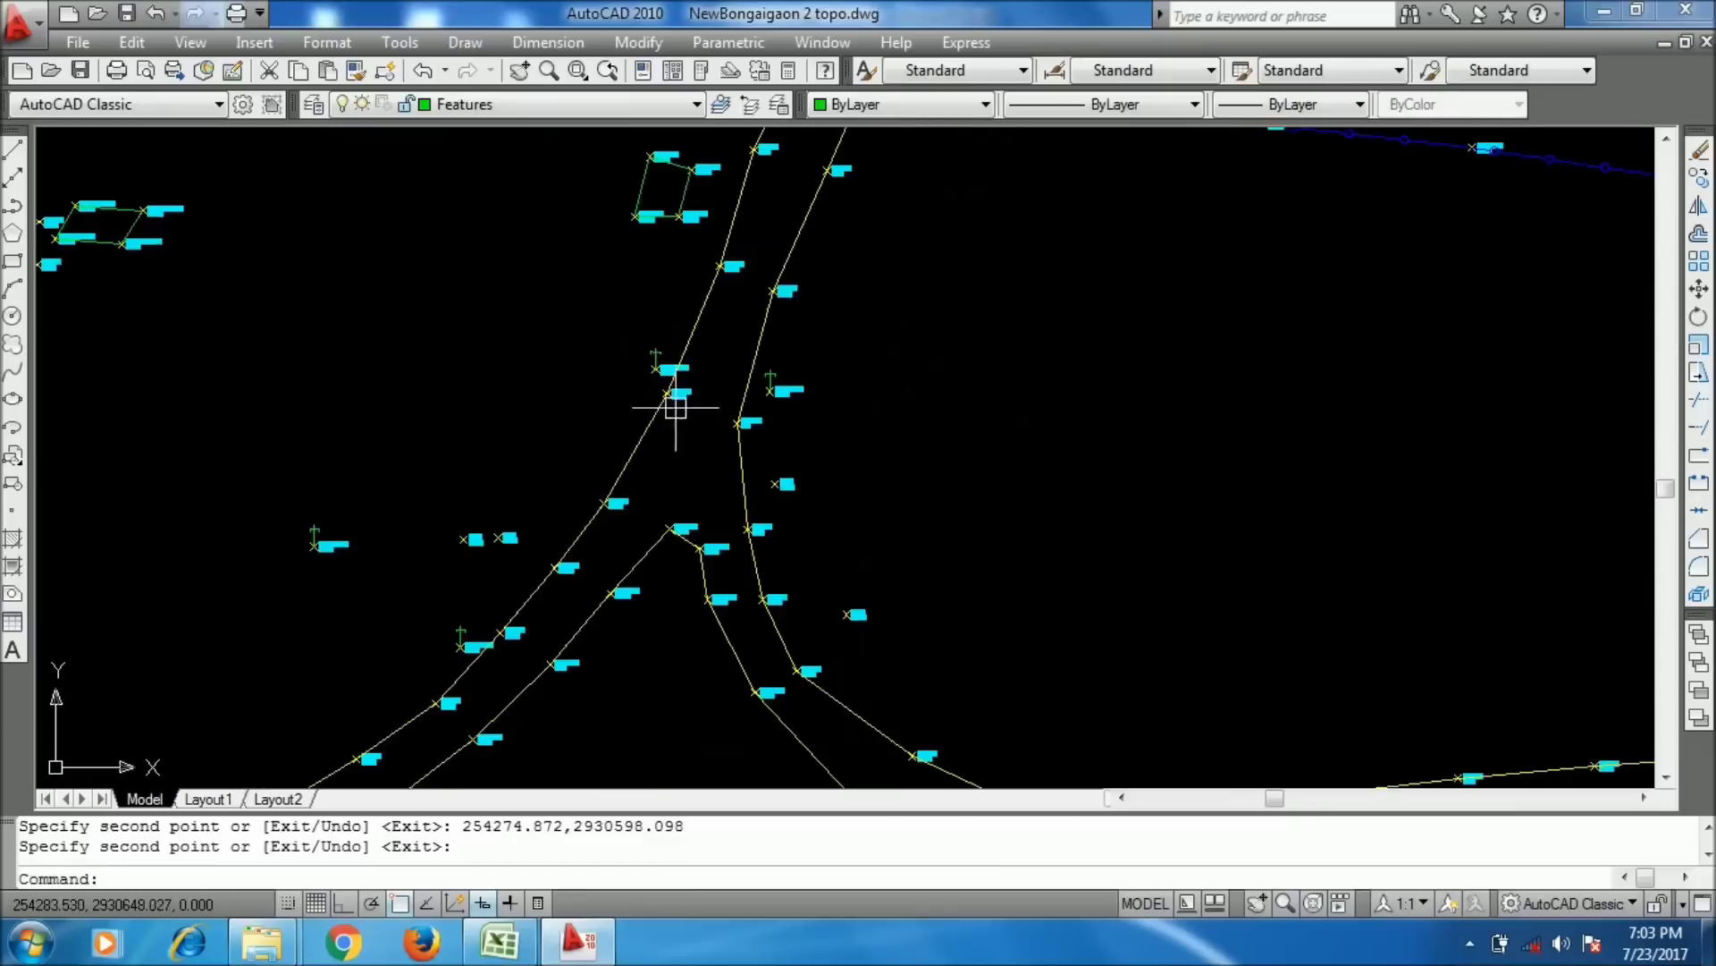
- Start a polyline tree symbol just above the TREE 59.661 point, drawing the trunk's left edge and the crown's left side
scroll(370, 363, up, 2)
scroll(370, 363, up, 3)
scroll(386, 375, down, 1)
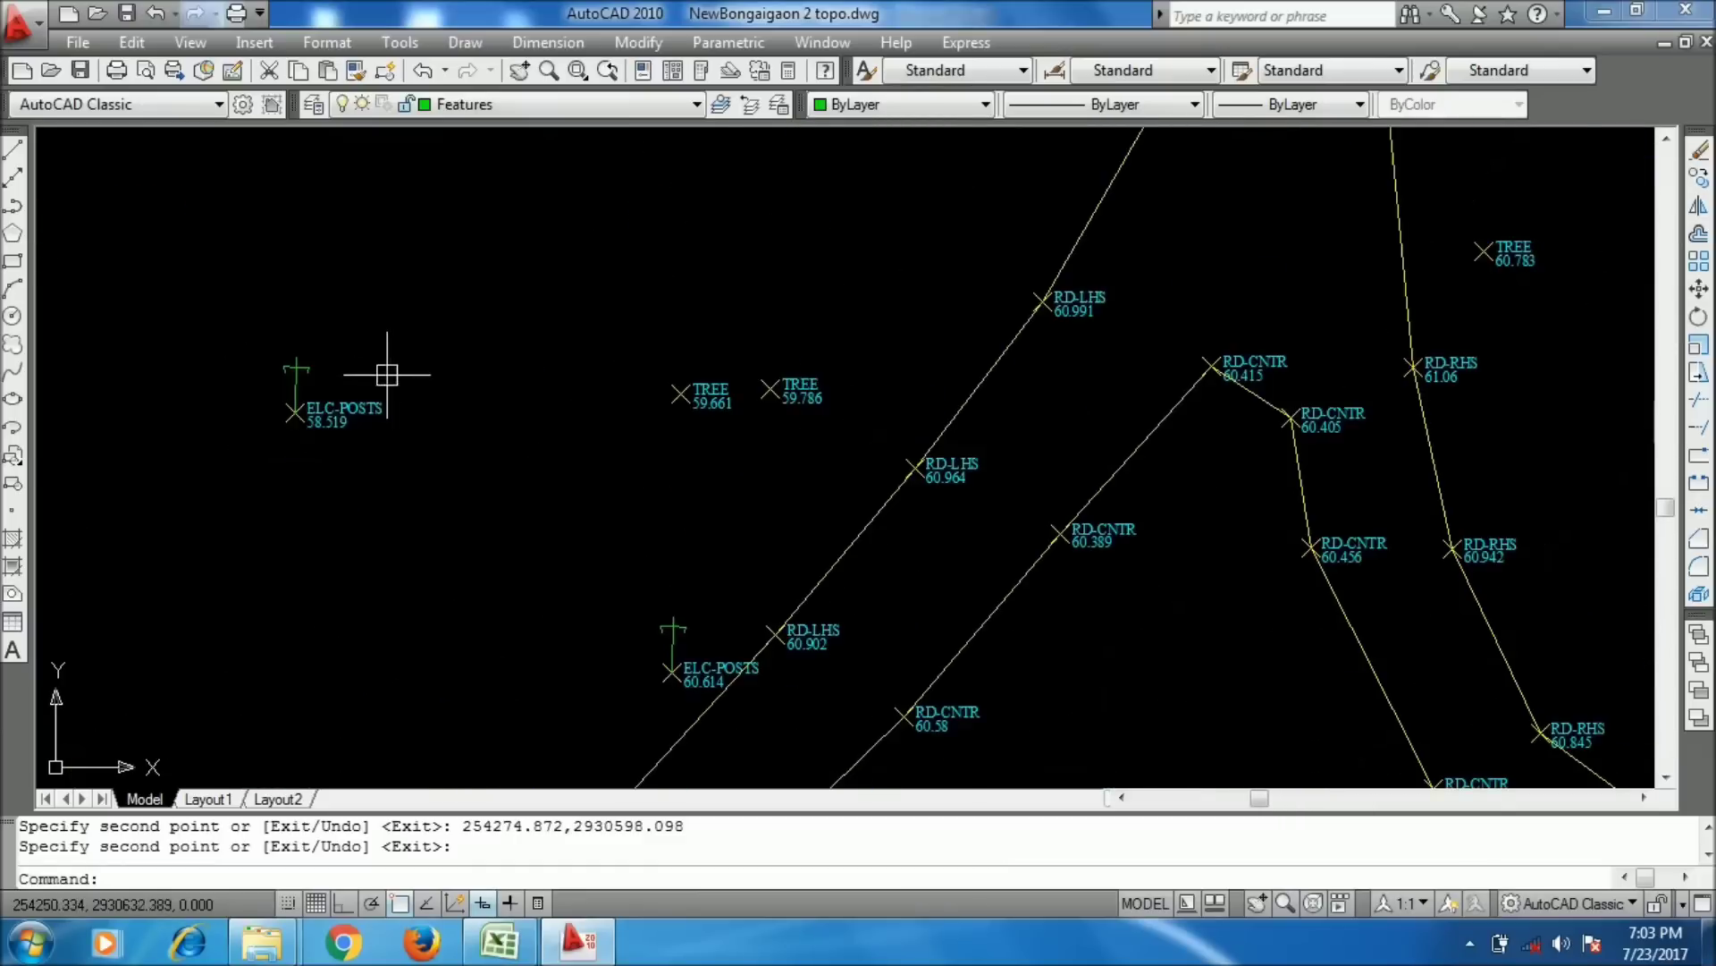
scroll(684, 668, up, 4)
scroll(670, 399, down, 4)
scroll(701, 411, up, 3)
scroll(696, 438, up, 3)
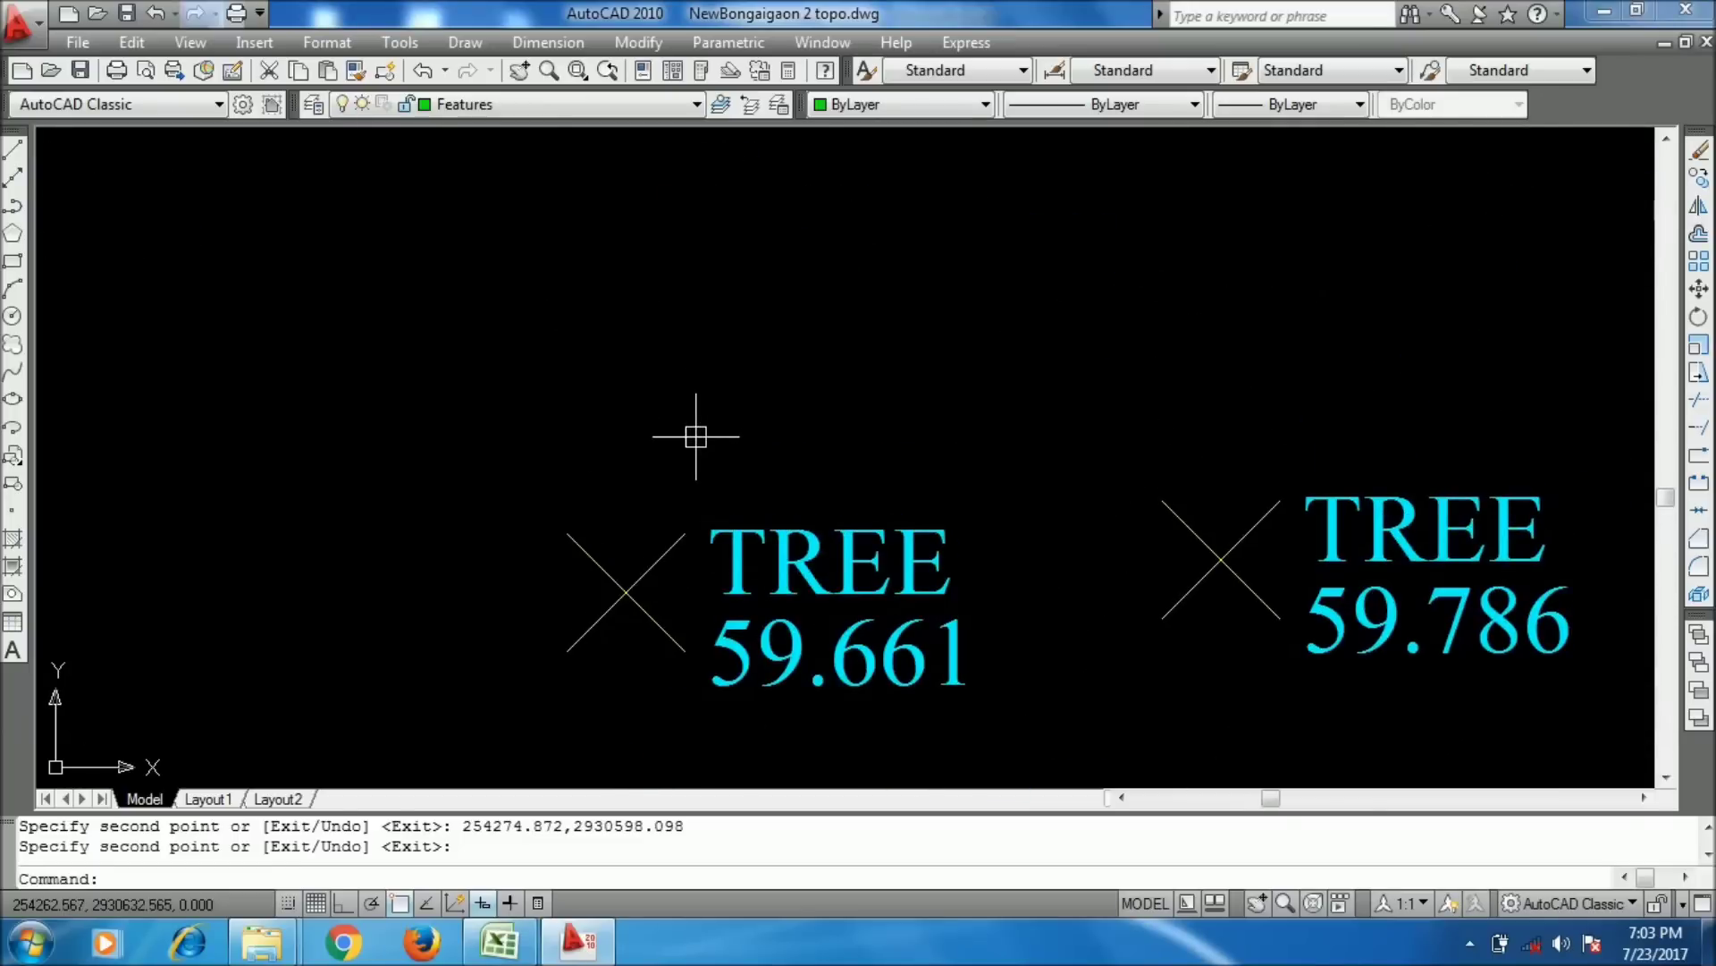
key(Return)
scroll(604, 518, up, 2)
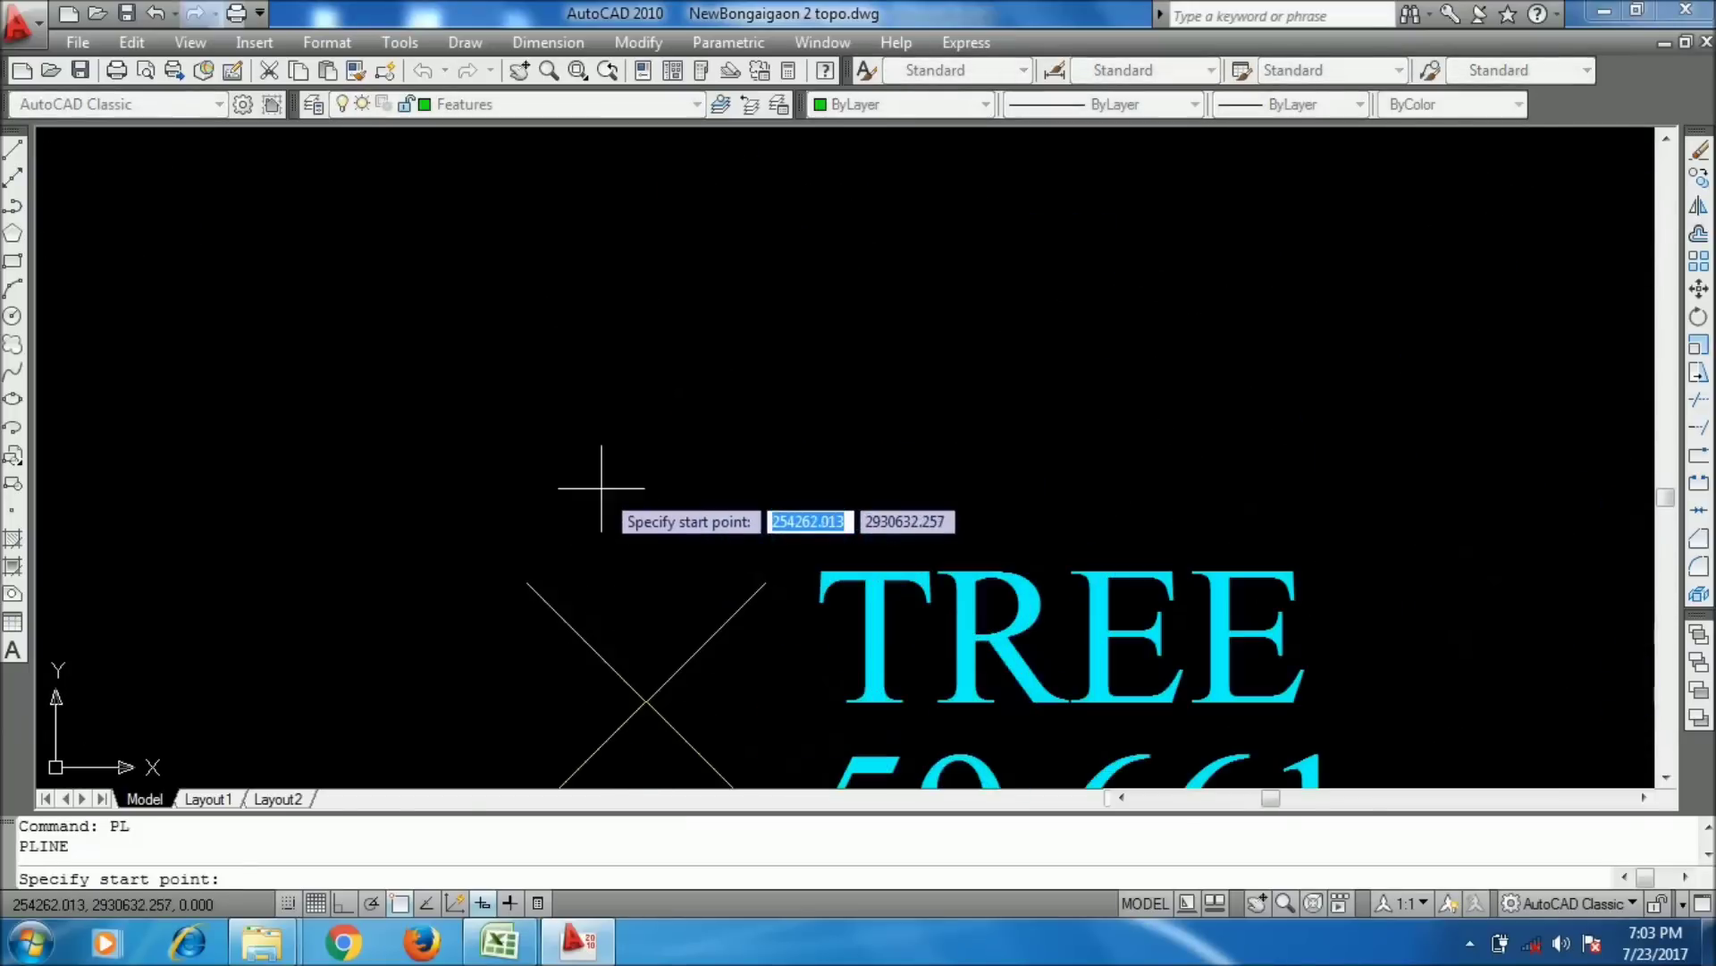
click(586, 543)
click(588, 323)
middle_drag(588, 322, 630, 529)
click(591, 566)
click(506, 637)
click(385, 635)
click(383, 435)
click(512, 251)
- Continue the outline around the crown's top and right side, down the trunk's right edge to a short outward foot, and finish it
scroll(536, 252, down, 3)
scroll(614, 251, up, 1)
click(821, 198)
click(946, 263)
click(952, 488)
click(908, 502)
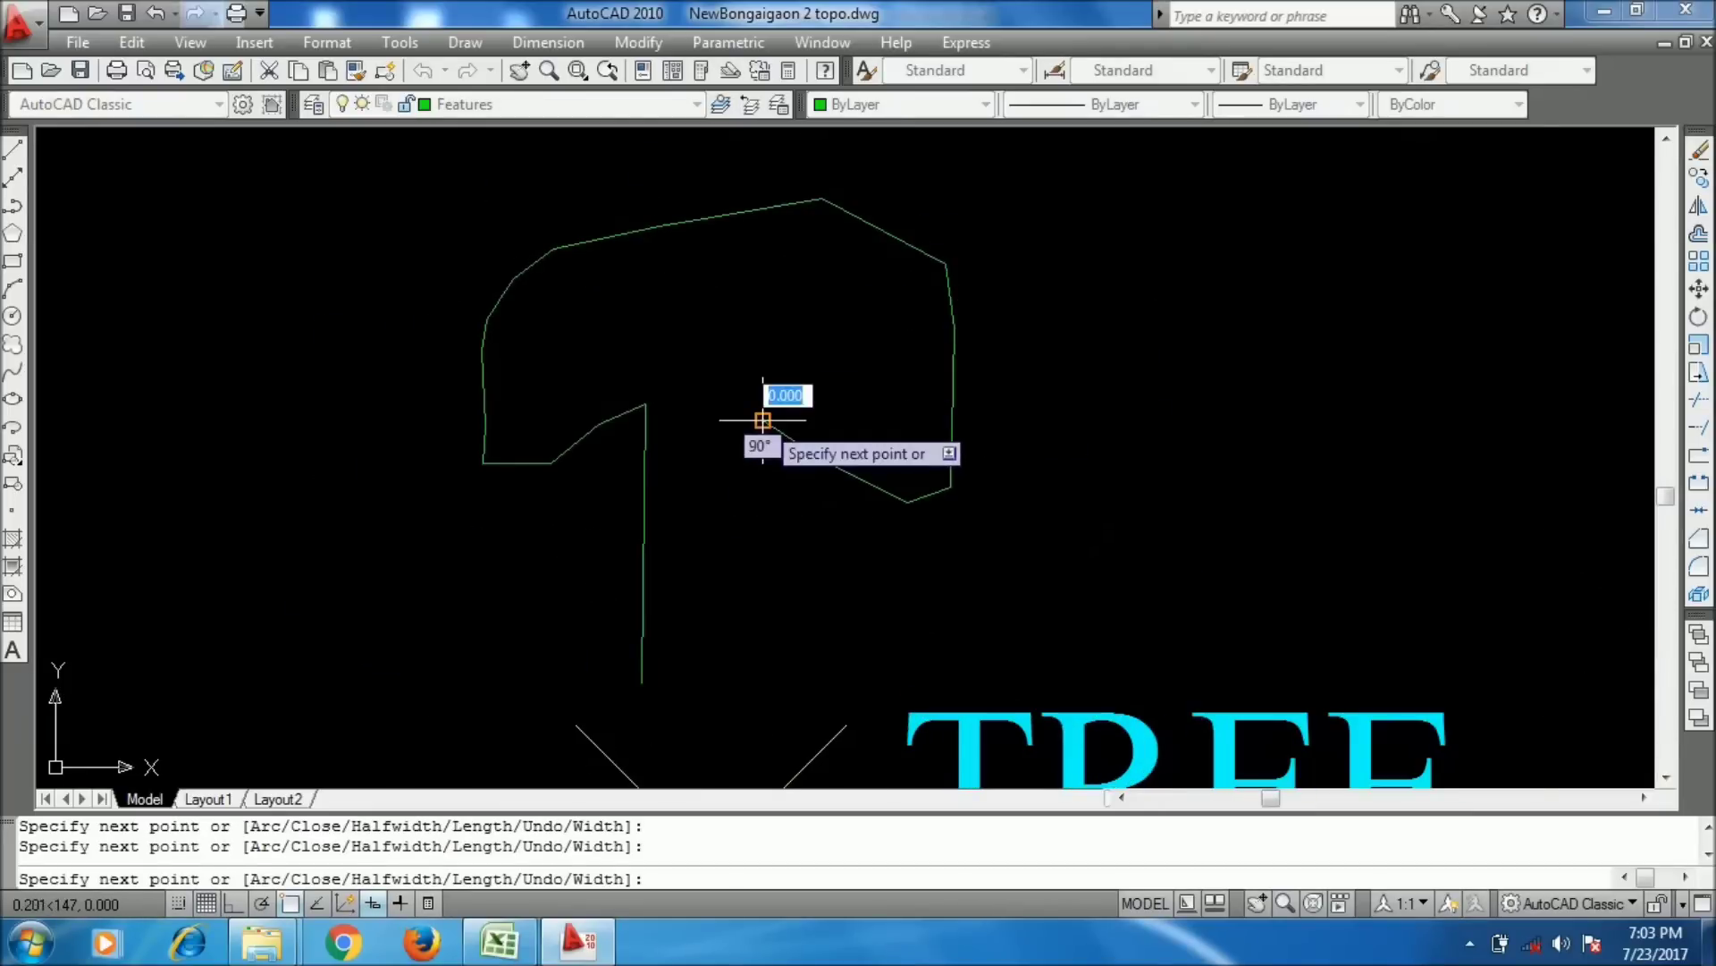
click(722, 394)
scroll(693, 467, up, 3)
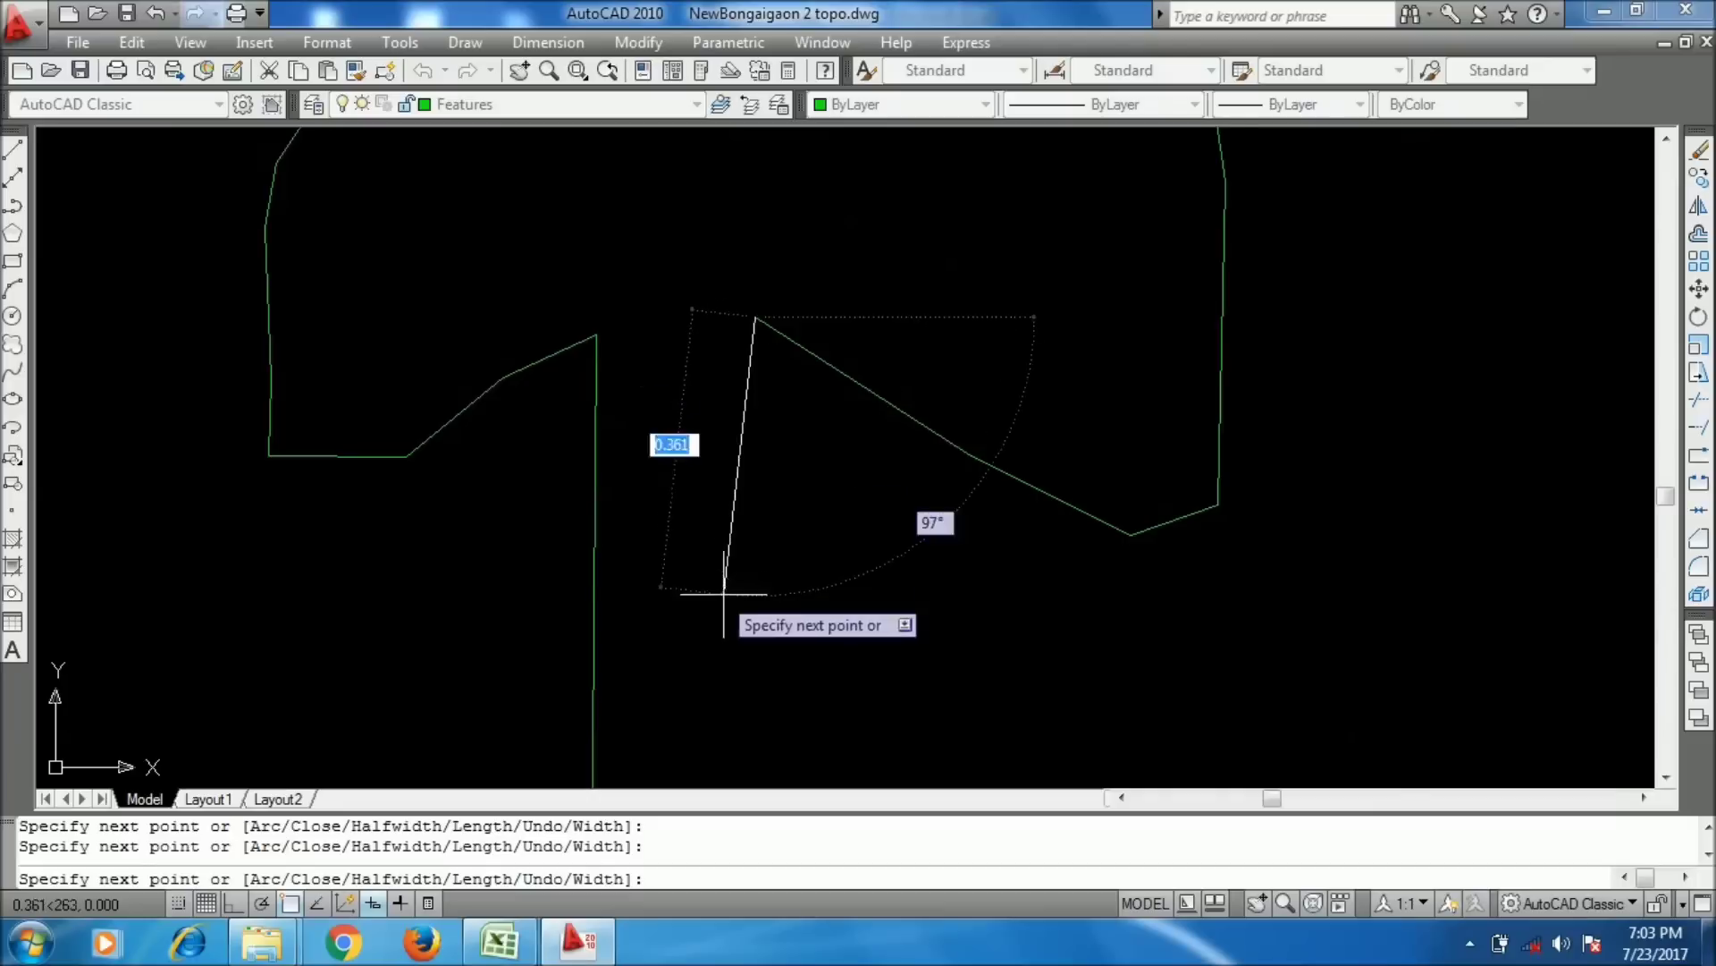
middle_drag(715, 592, 751, 314)
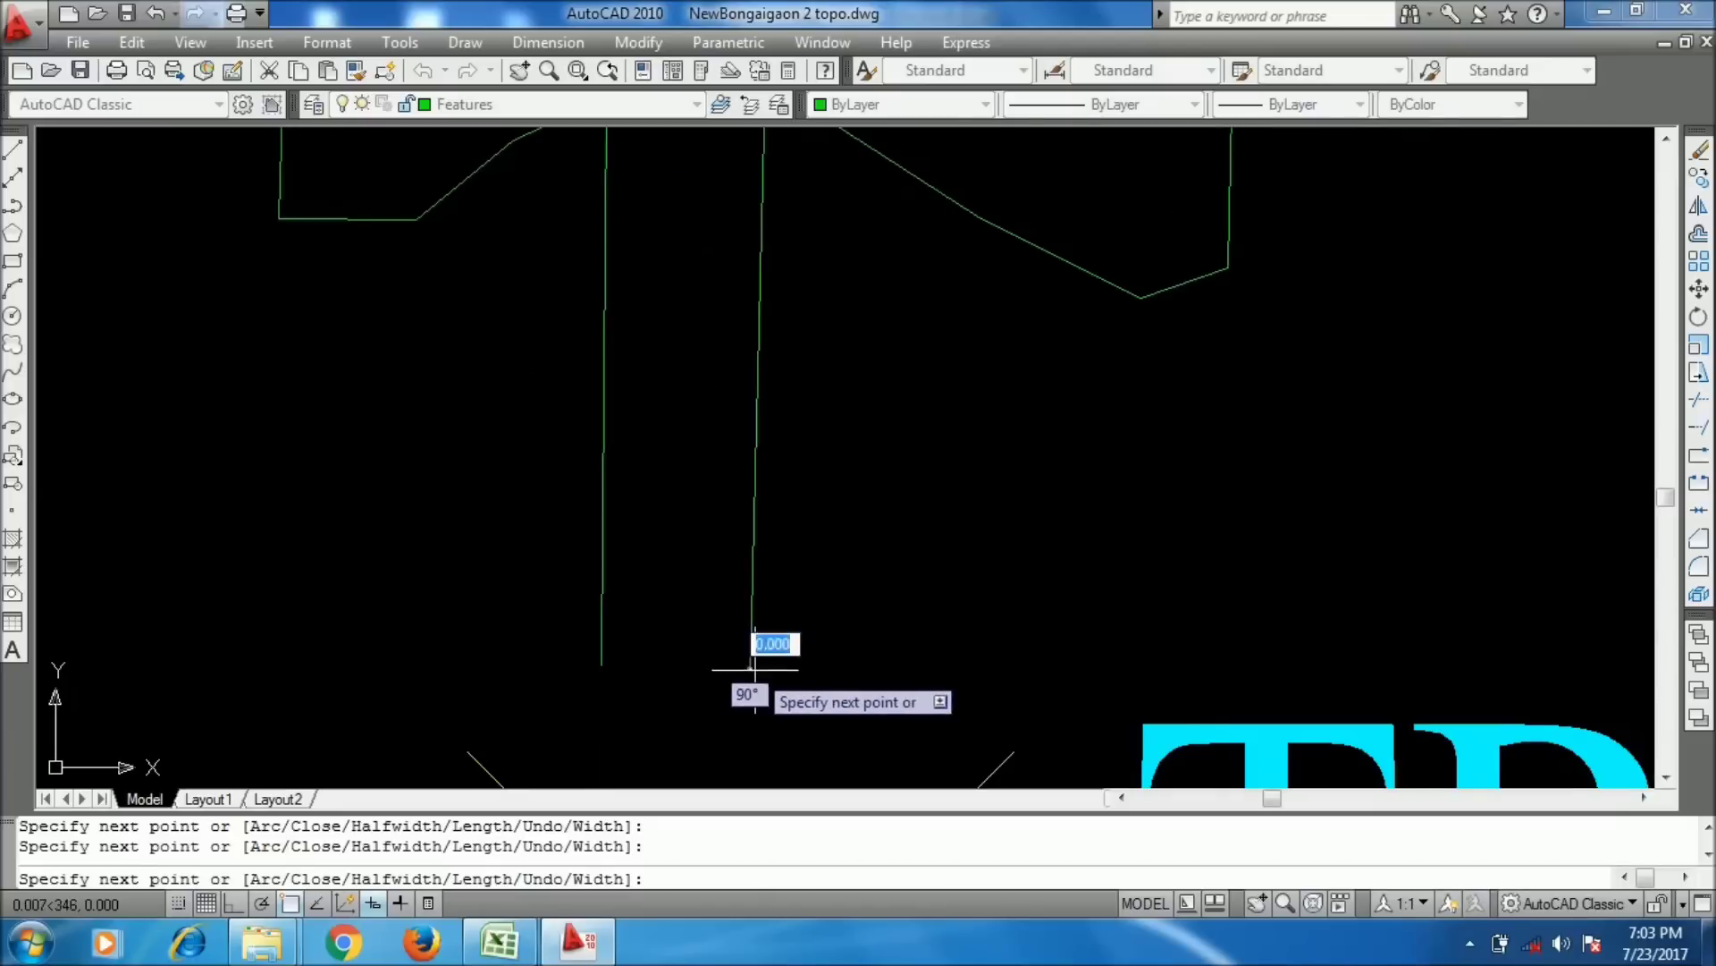
scroll(825, 667, down, 2)
key(Return)
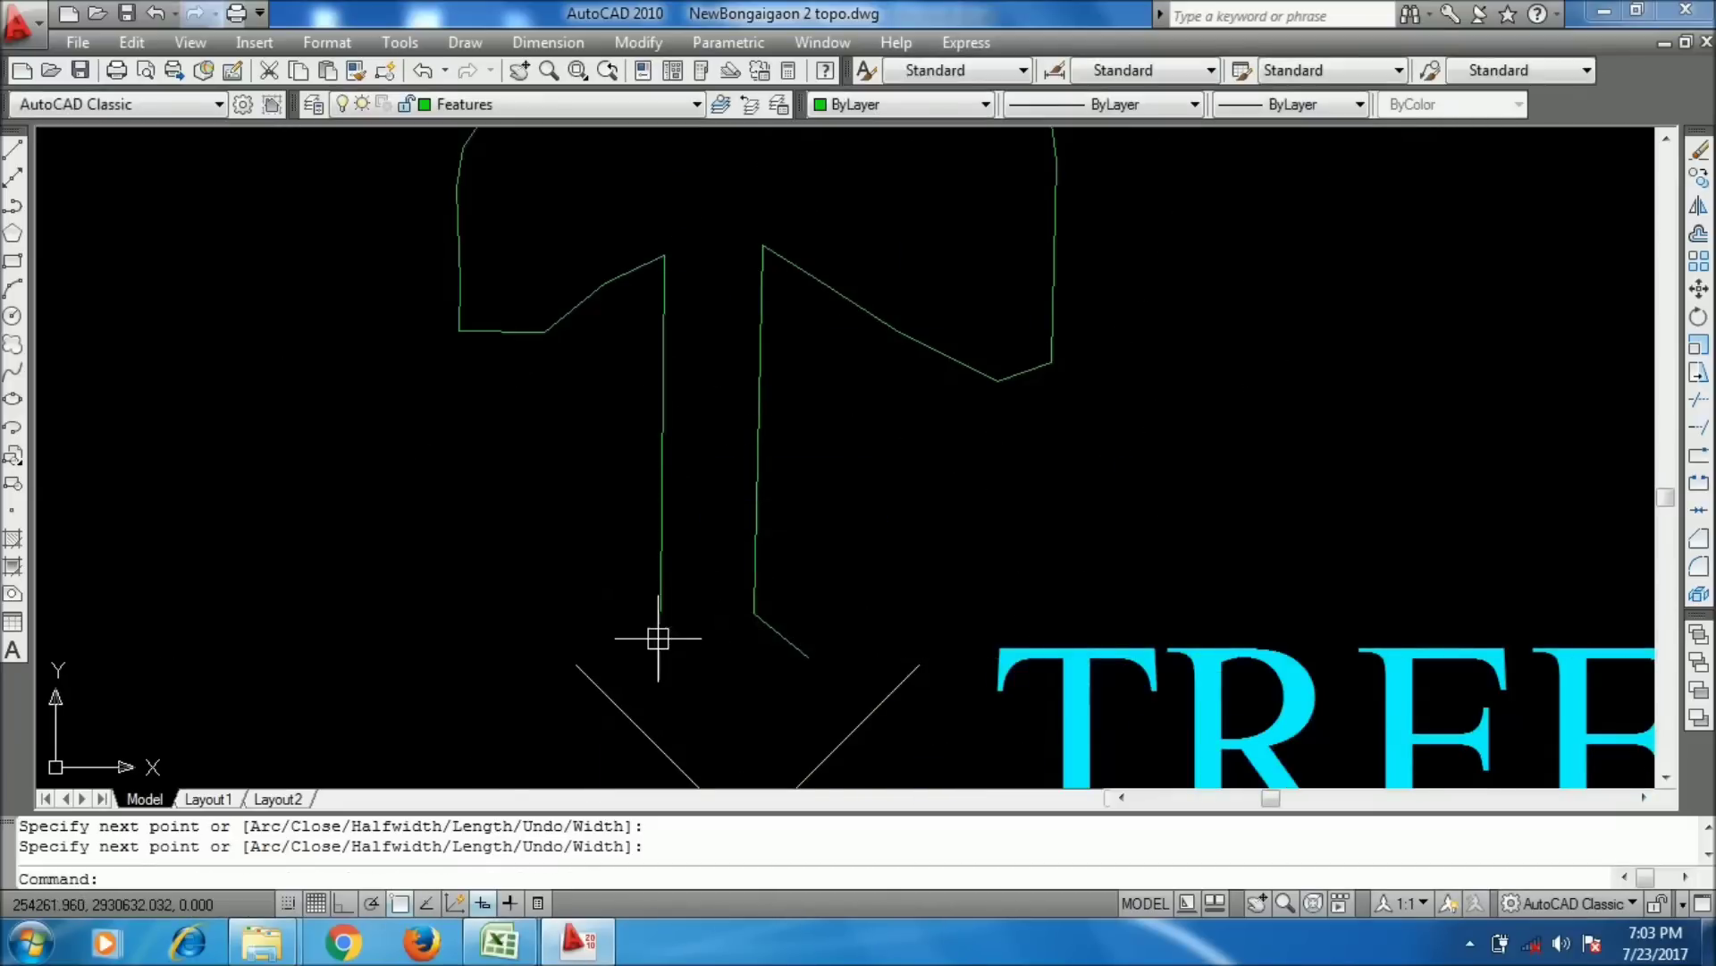
key(Return)
click(737, 785)
key(Return)
- Draw an outward-sloping foot polyline about 0.16 units long from the lower end of the trunk's left edge
key(Return)
click(660, 611)
scroll(567, 670, up, 3)
click(540, 673)
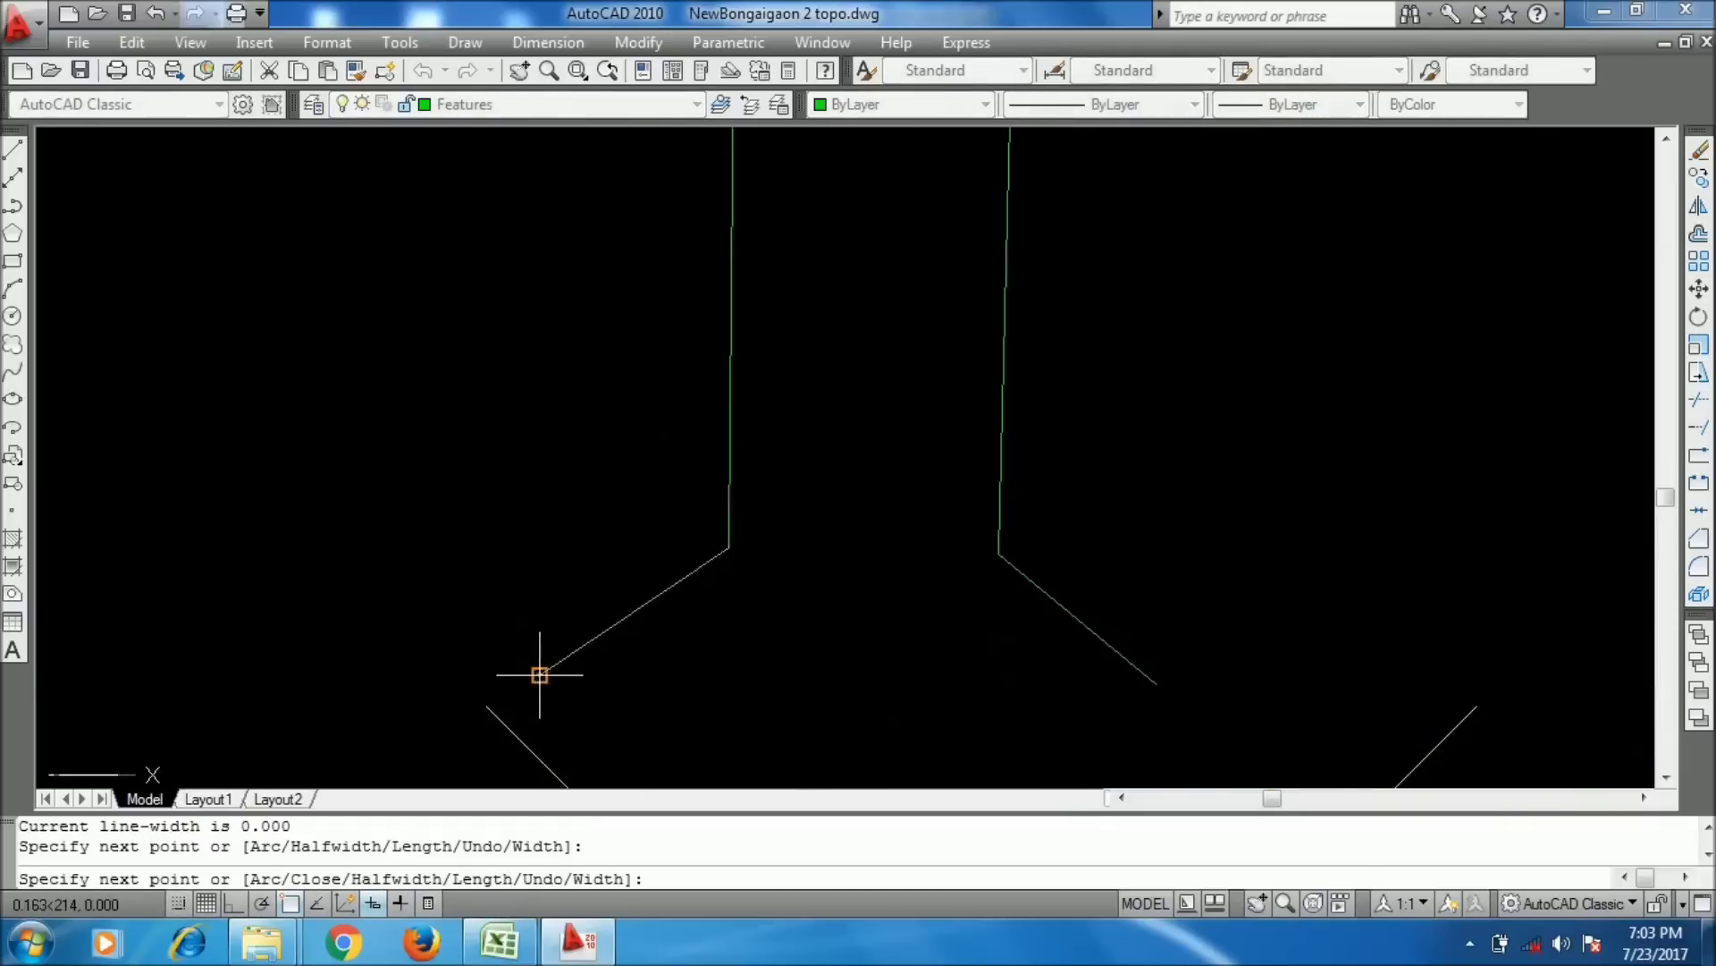
scroll(819, 326, down, 3)
key(Return)
- Draw a small V-shaped polyline inside the crown, above the gap between the two trunk edges
scroll(787, 490, up, 2)
scroll(787, 491, up, 3)
key(Return)
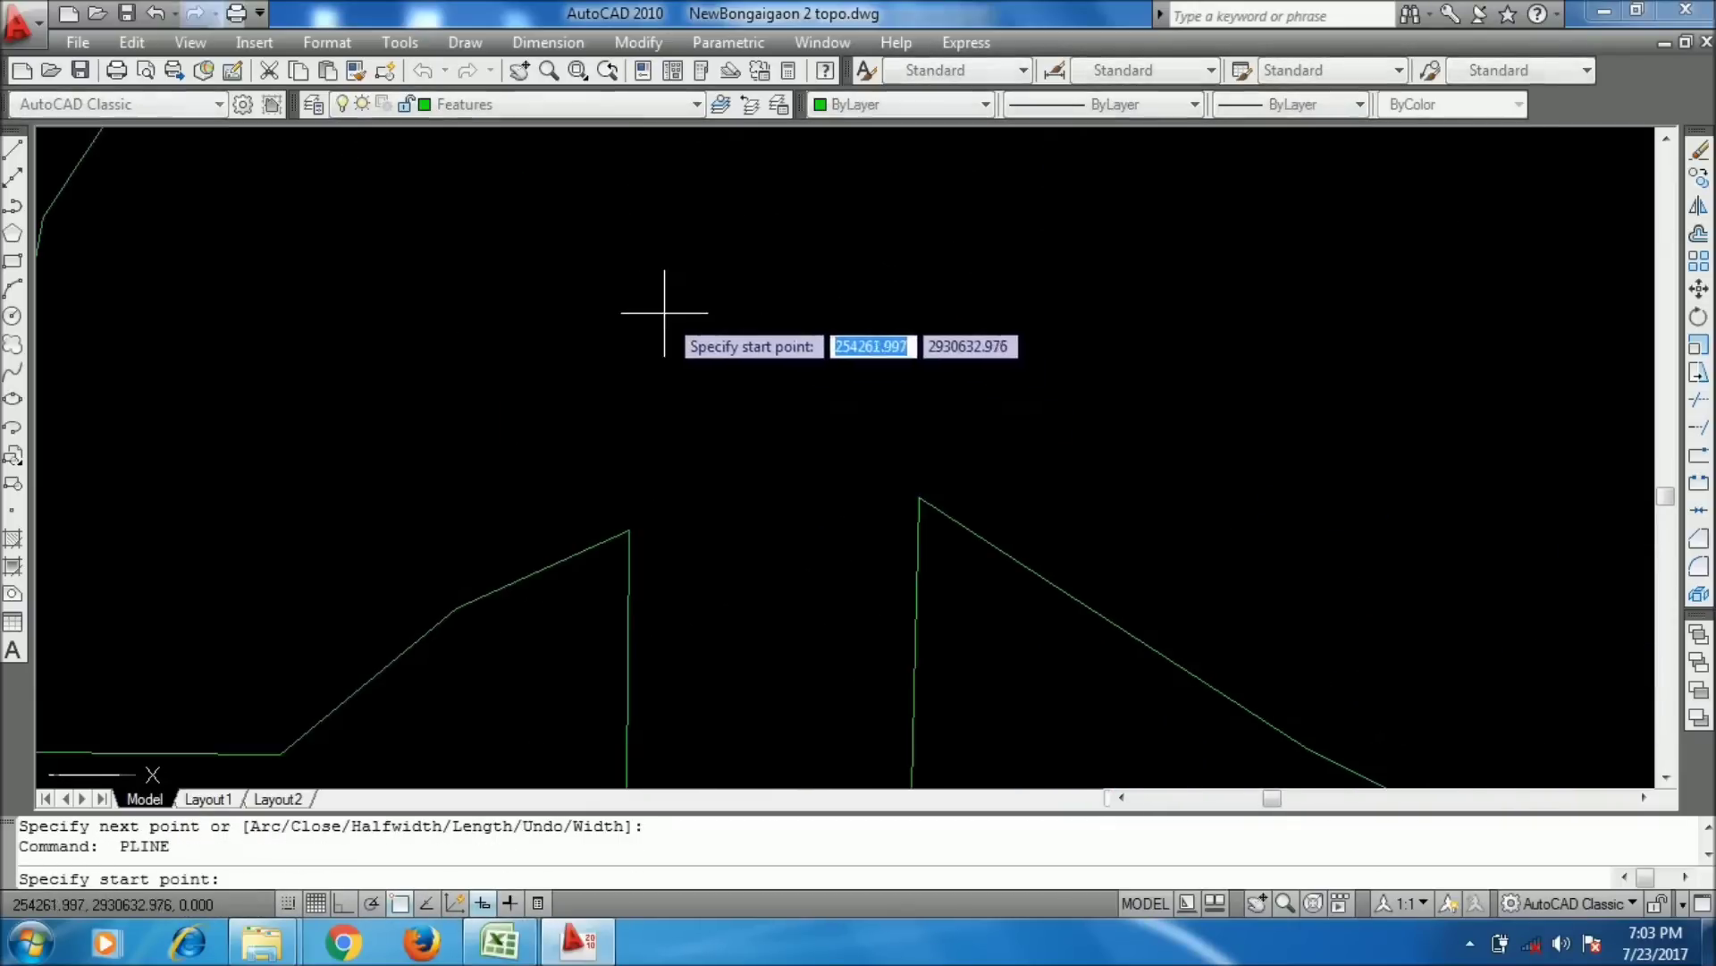
click(665, 313)
click(761, 534)
click(941, 307)
key(Return)
scroll(816, 371, down, 3)
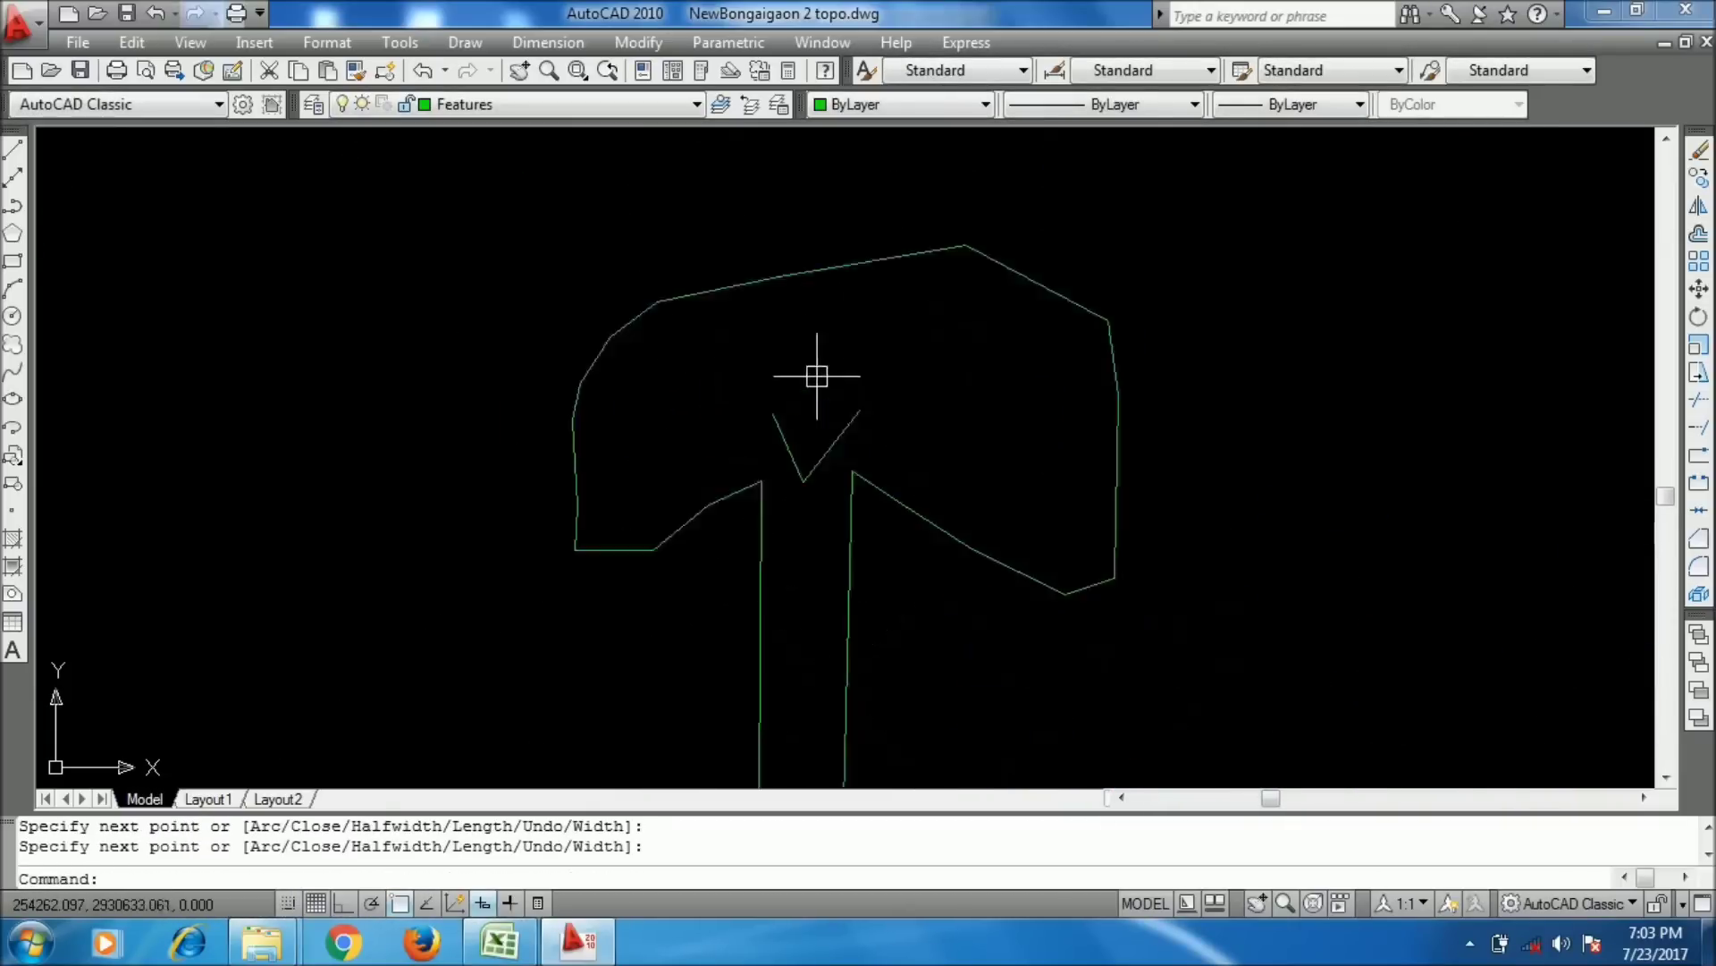
- Fill the tree crown with one irregular, overlapping freehand polyline suggesting foliage
scroll(701, 475, up, 1)
key(Return)
click(643, 493)
click(557, 411)
click(612, 343)
click(1013, 259)
click(1138, 349)
click(1180, 429)
click(1151, 597)
click(1004, 579)
click(966, 393)
click(900, 280)
click(778, 304)
click(675, 371)
click(596, 451)
click(569, 510)
click(683, 245)
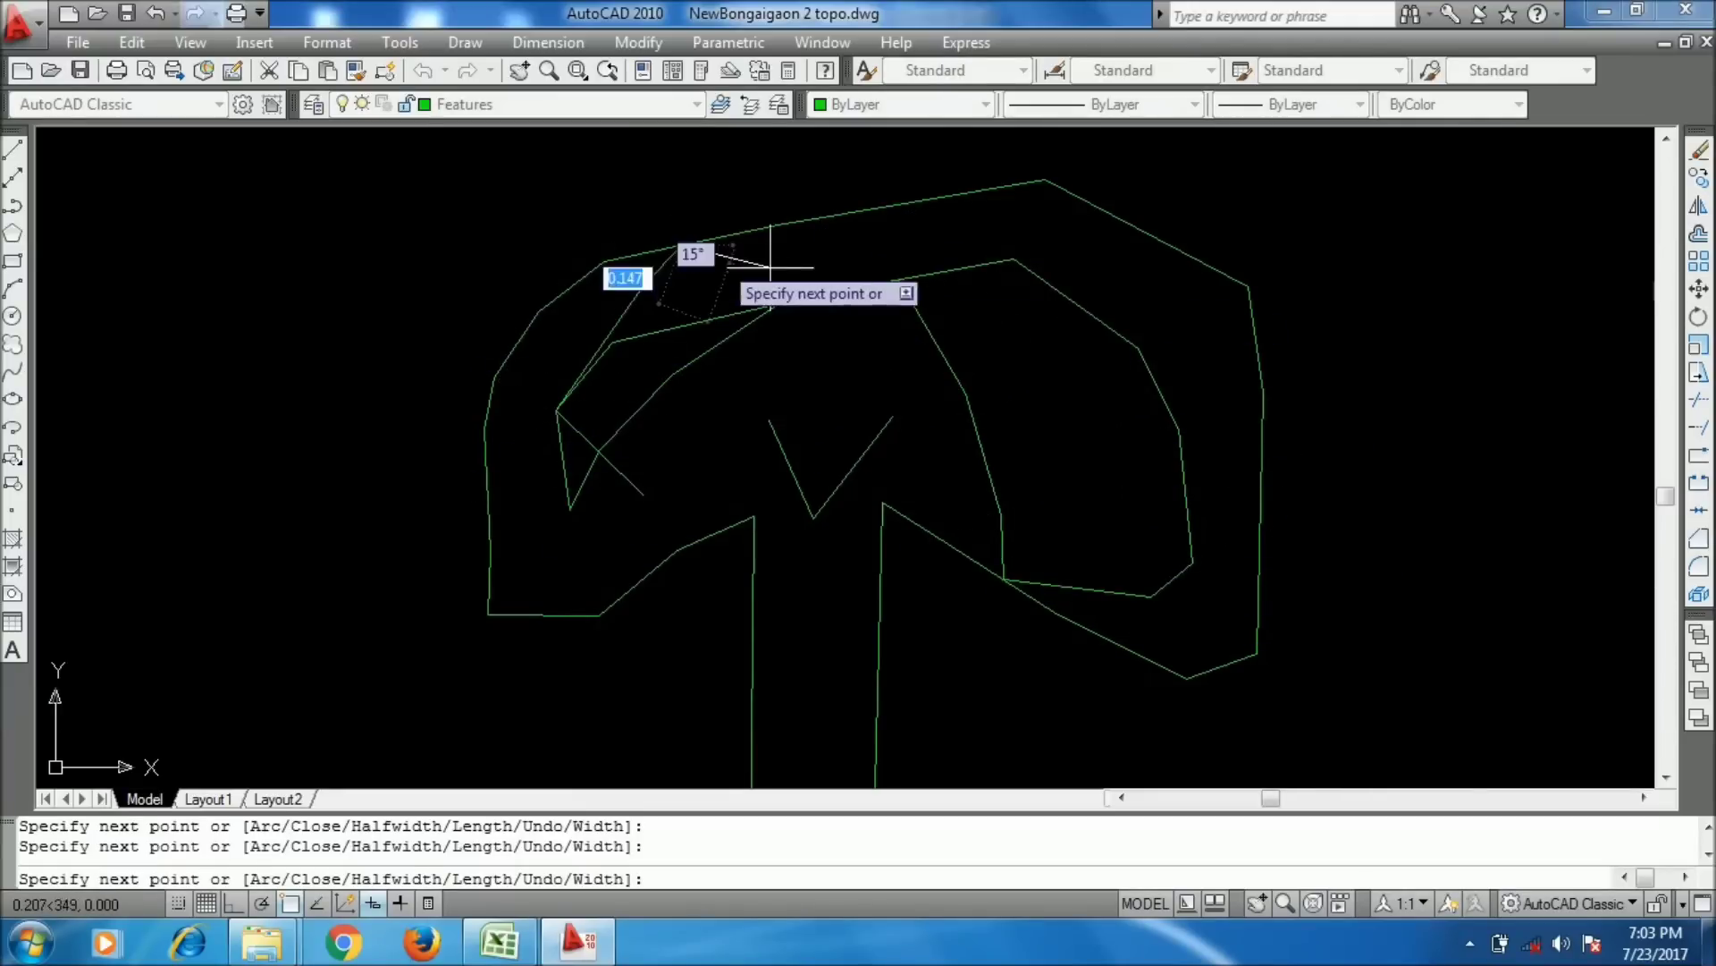
click(901, 279)
click(1112, 279)
click(1178, 429)
click(1136, 527)
click(1057, 366)
click(1181, 340)
click(1209, 438)
click(1151, 596)
click(947, 582)
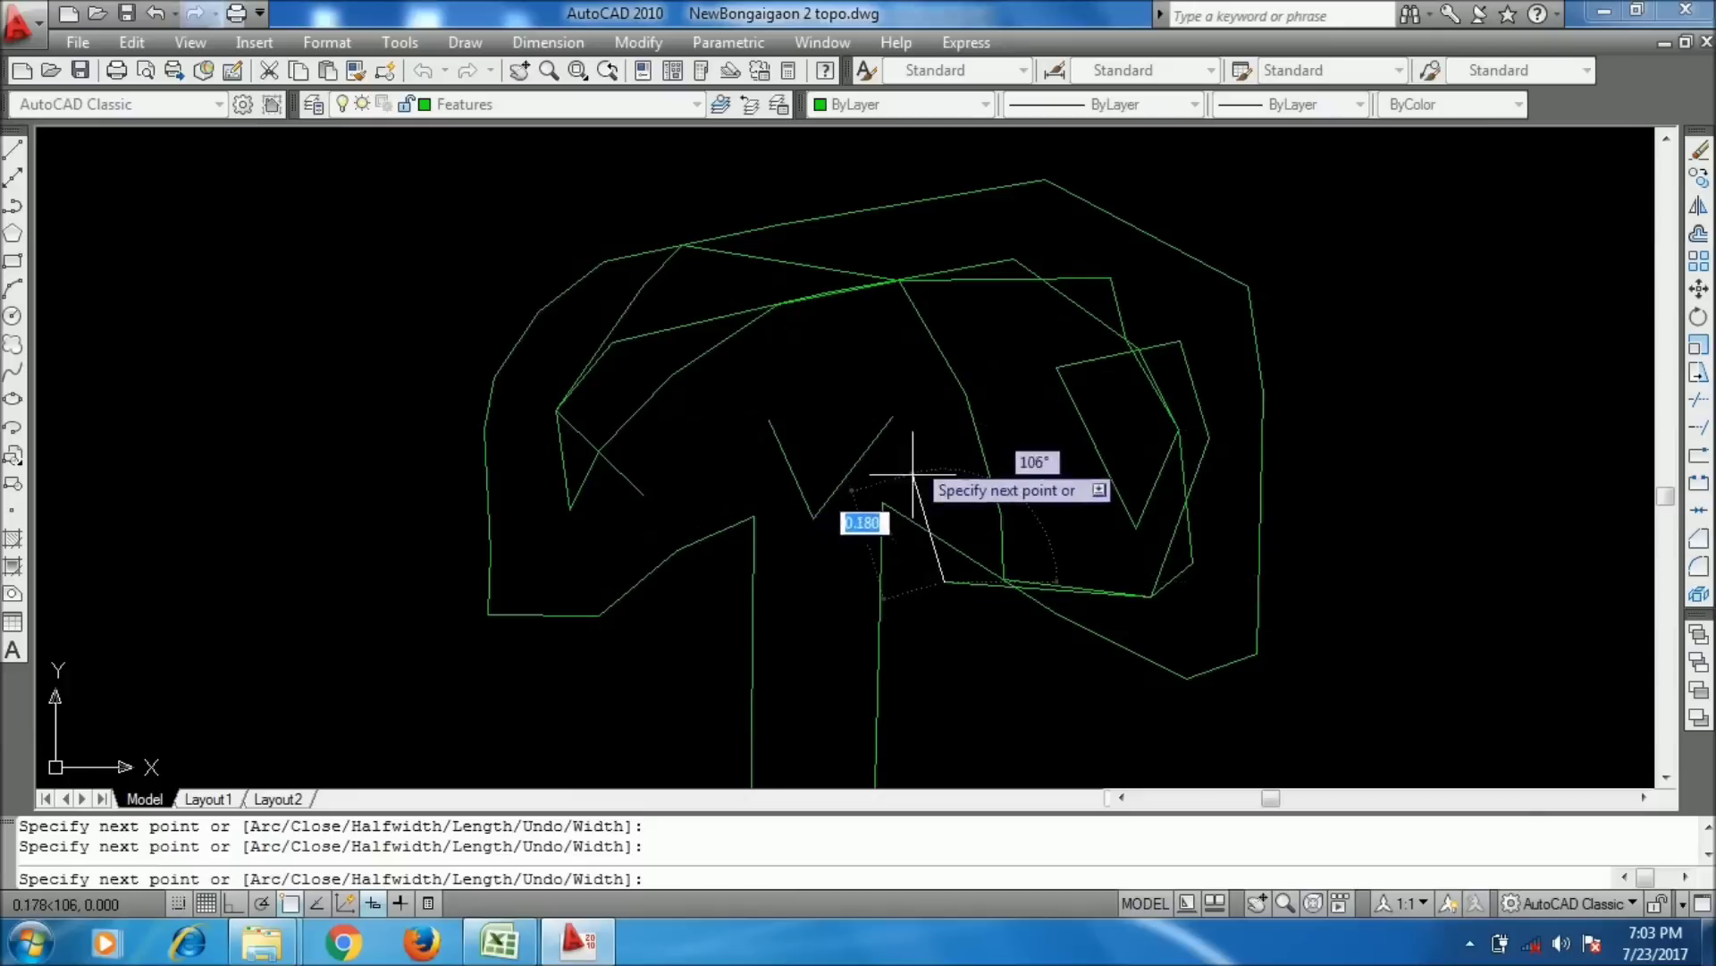
click(944, 438)
click(789, 359)
click(692, 477)
click(579, 537)
key(Return)
- Convert the tree polylines into a block named Tree with its base point between the two feet of the trunk
scroll(894, 307, down, 5)
scroll(896, 453, up, 3)
click(993, 479)
click(498, 268)
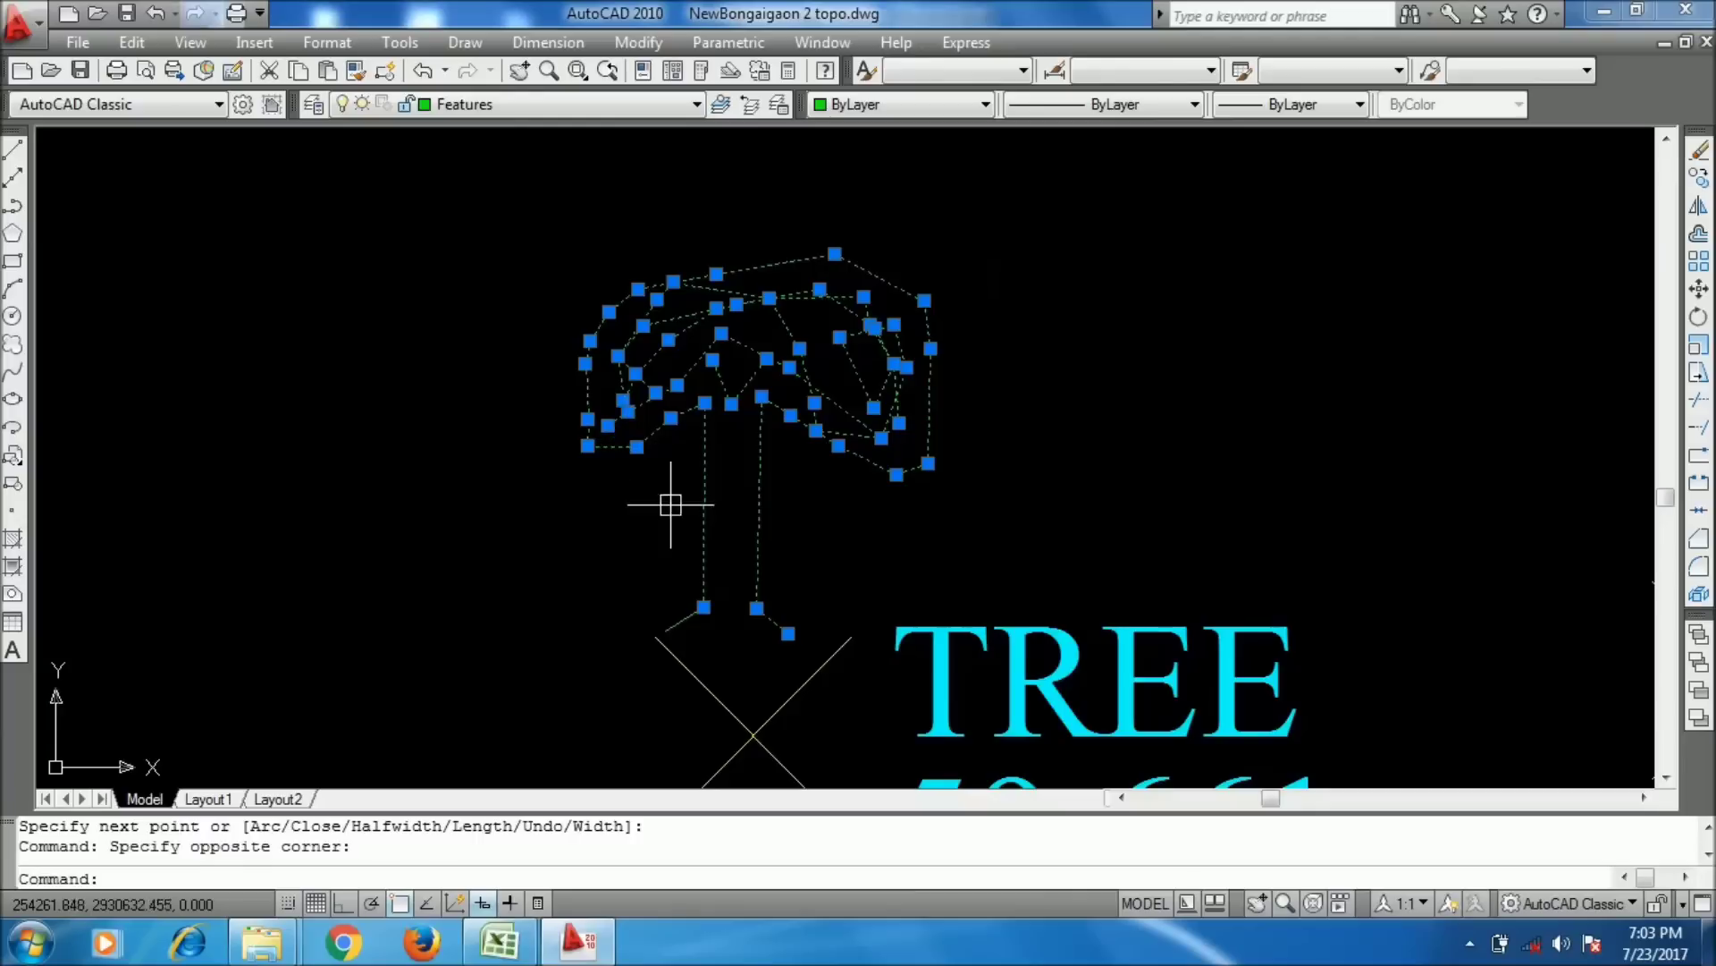
scroll(766, 452, up, 4)
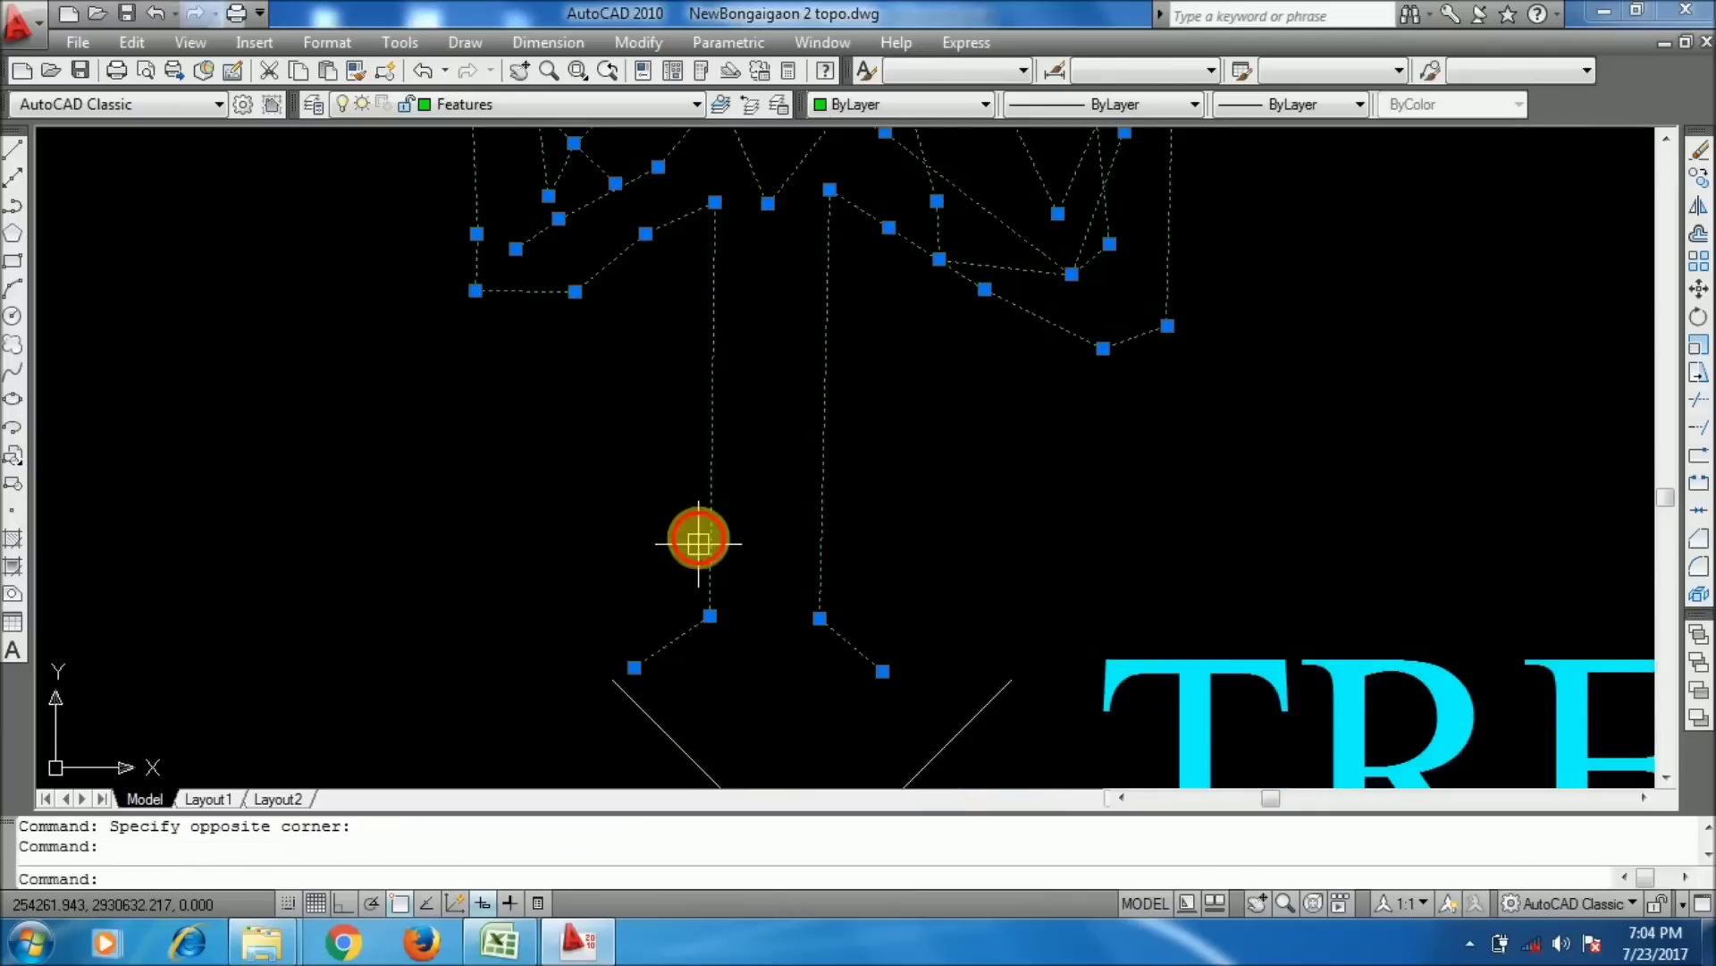
text(BLOC)
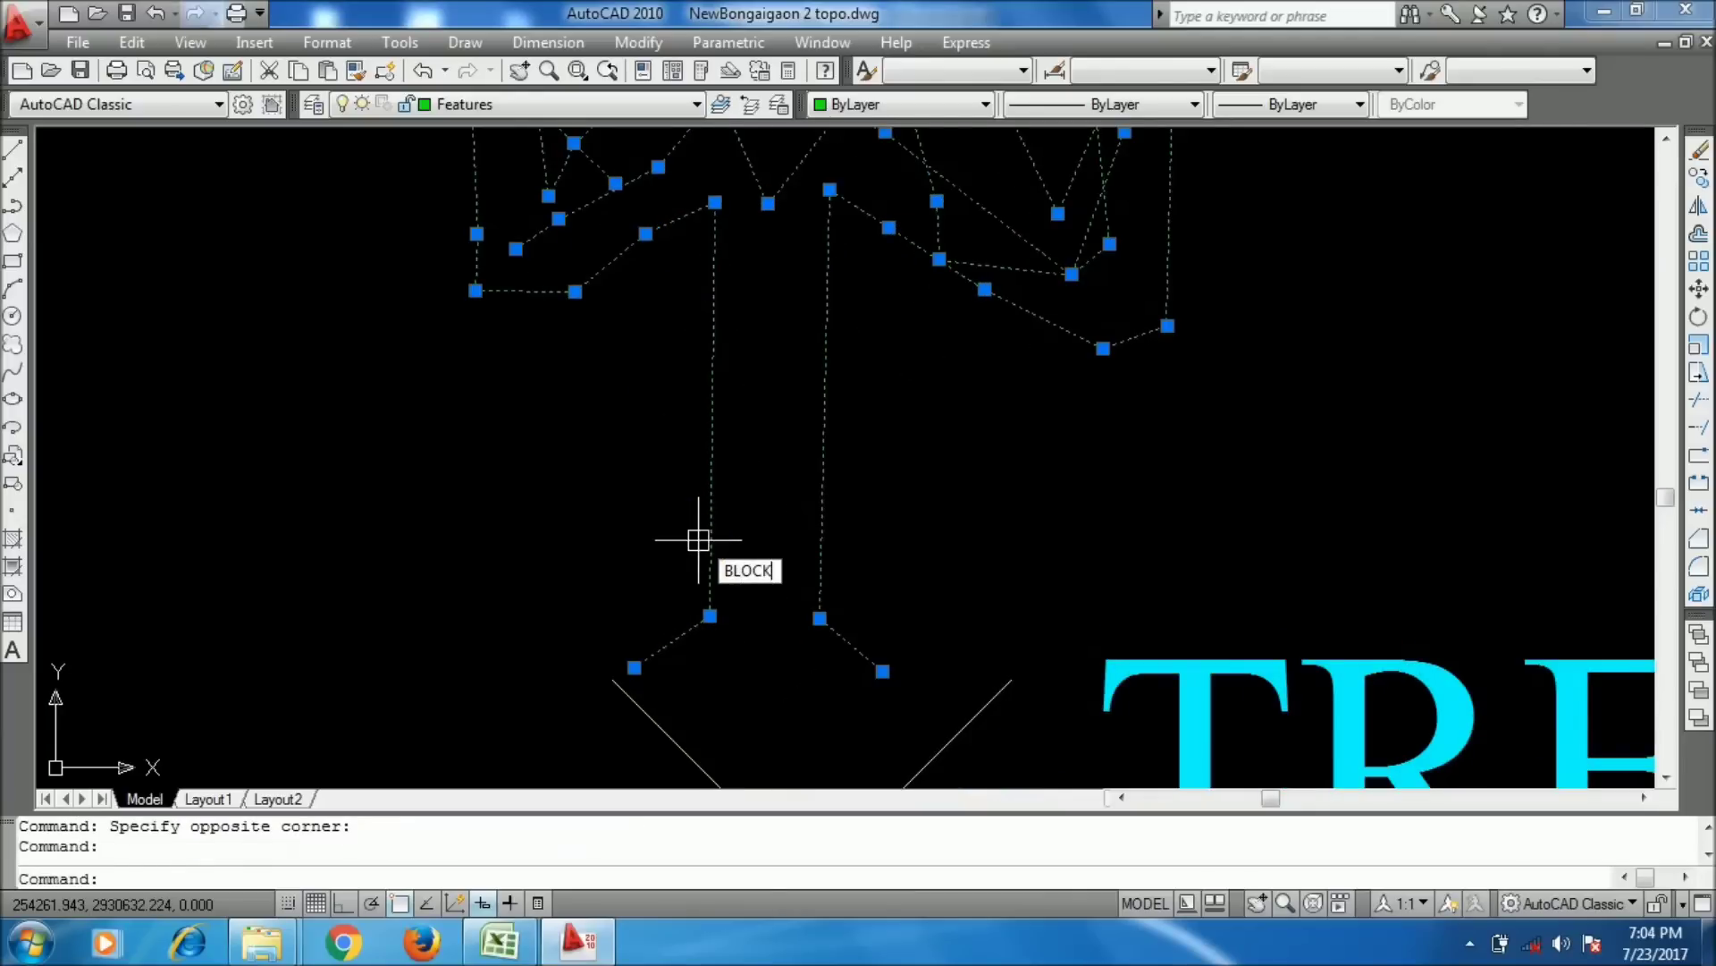
text(K)
key(Return)
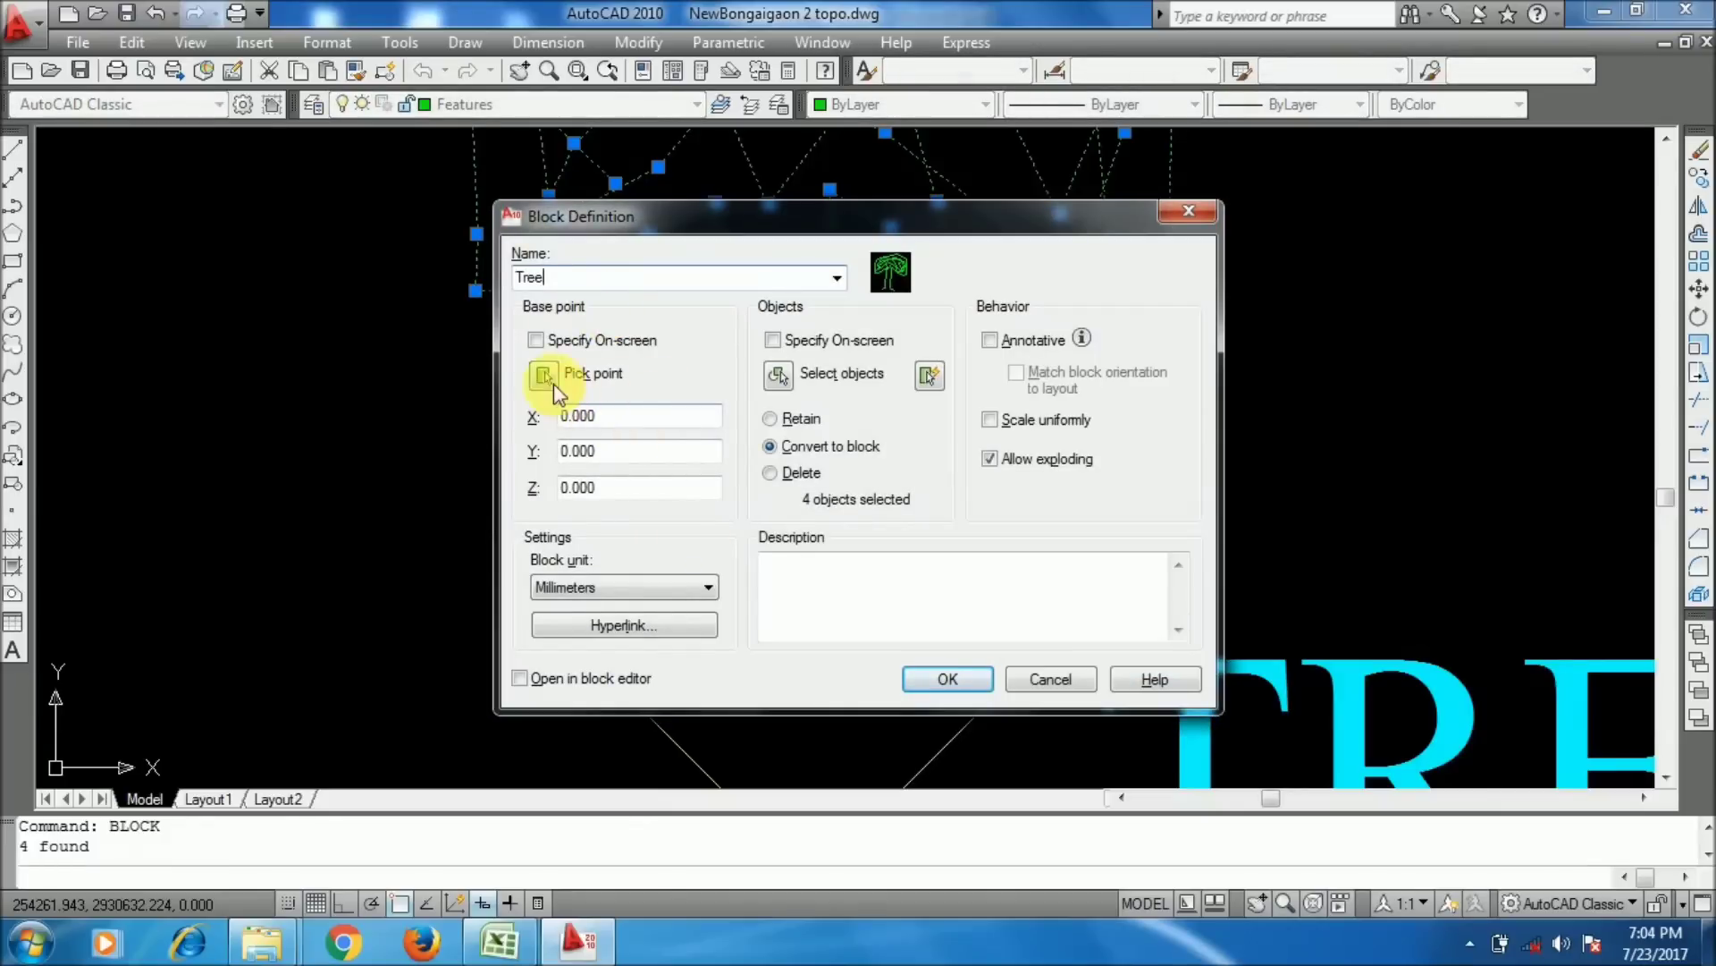
click(543, 375)
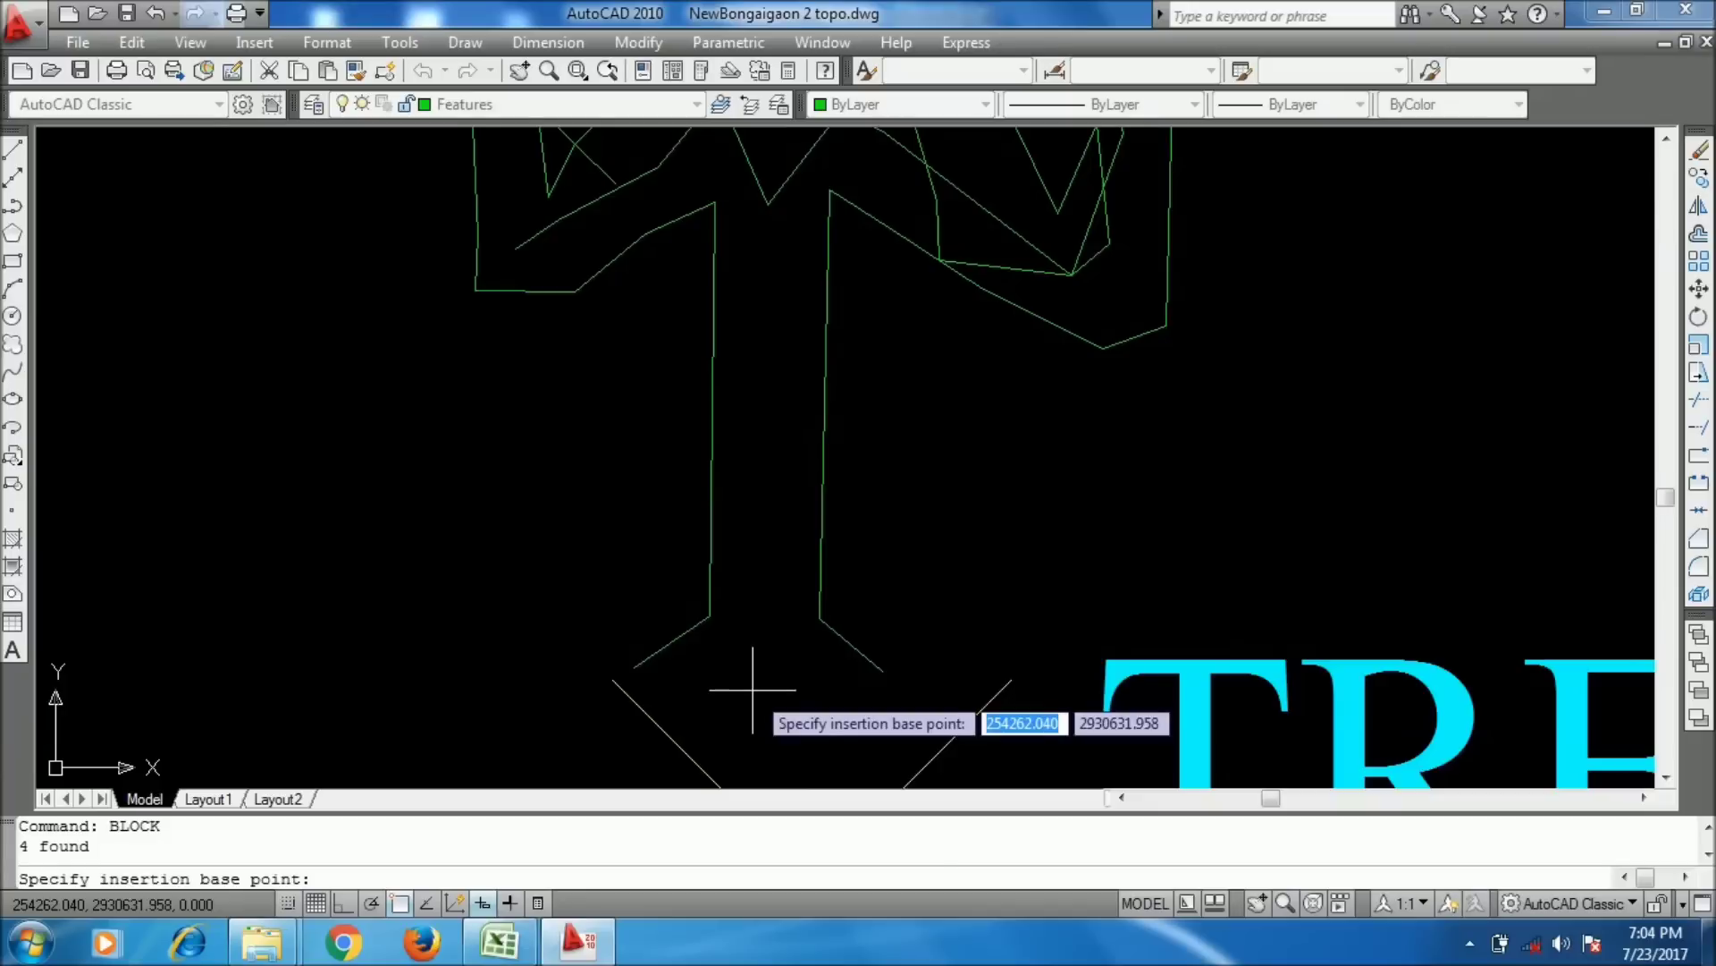
click(756, 692)
click(948, 679)
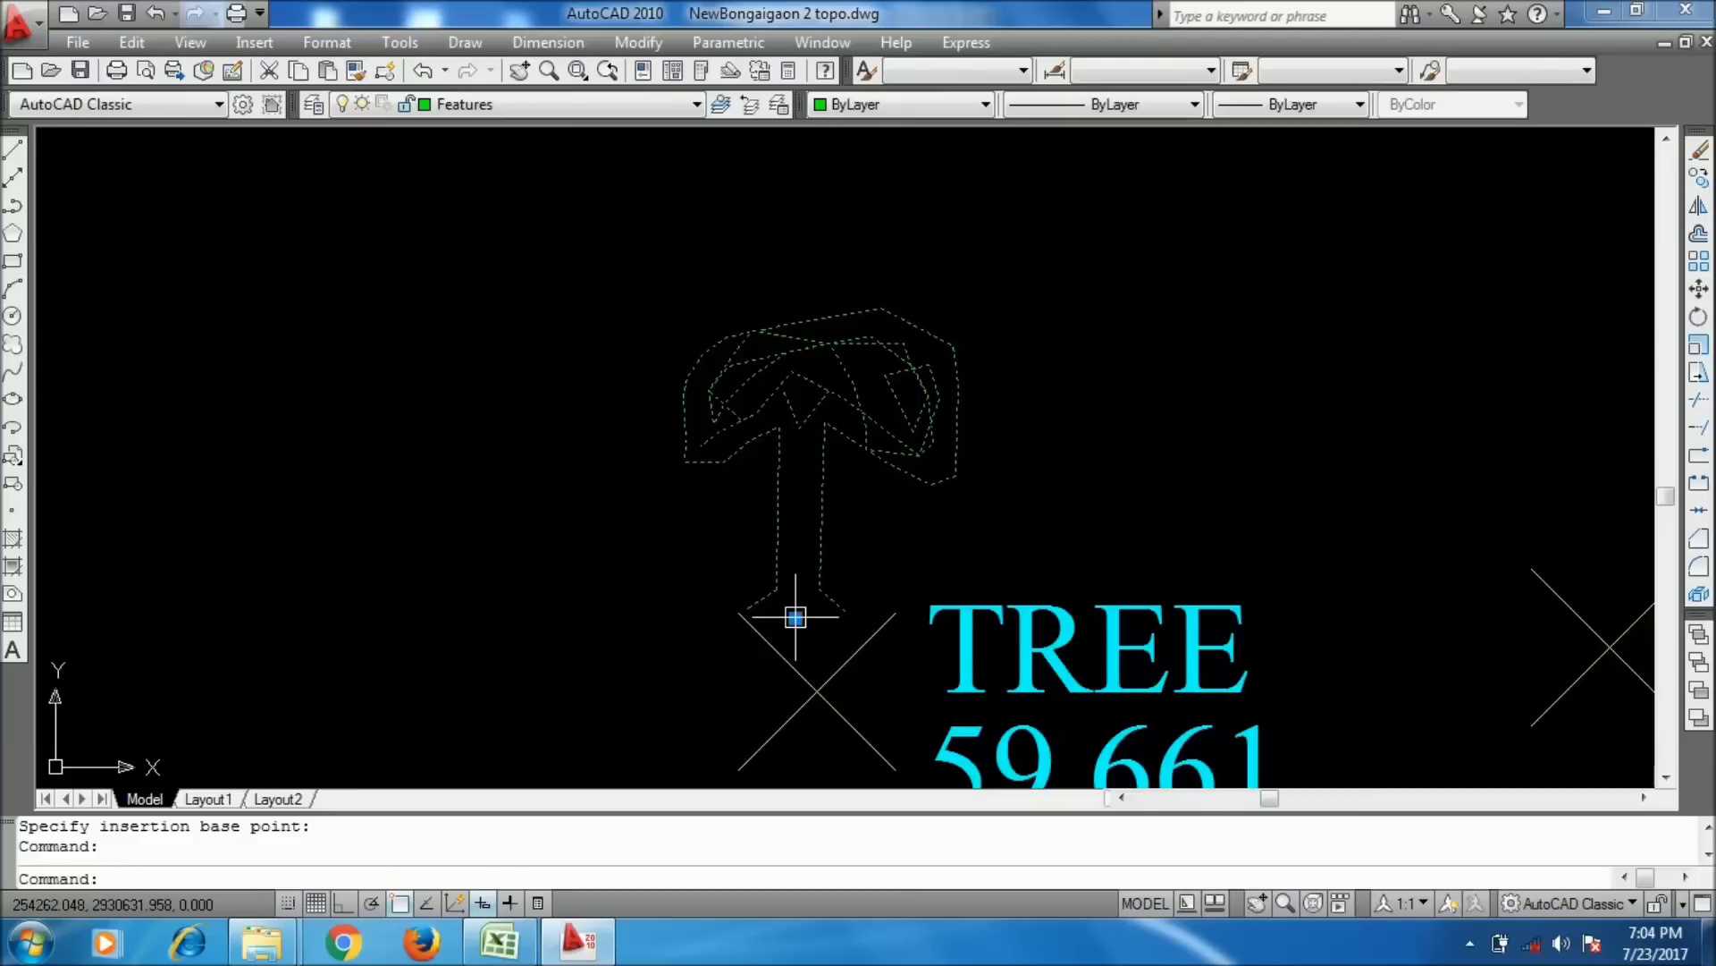
- Move the tree block onto the TREE 59.661 point and start copying it with that point as base point
click(796, 617)
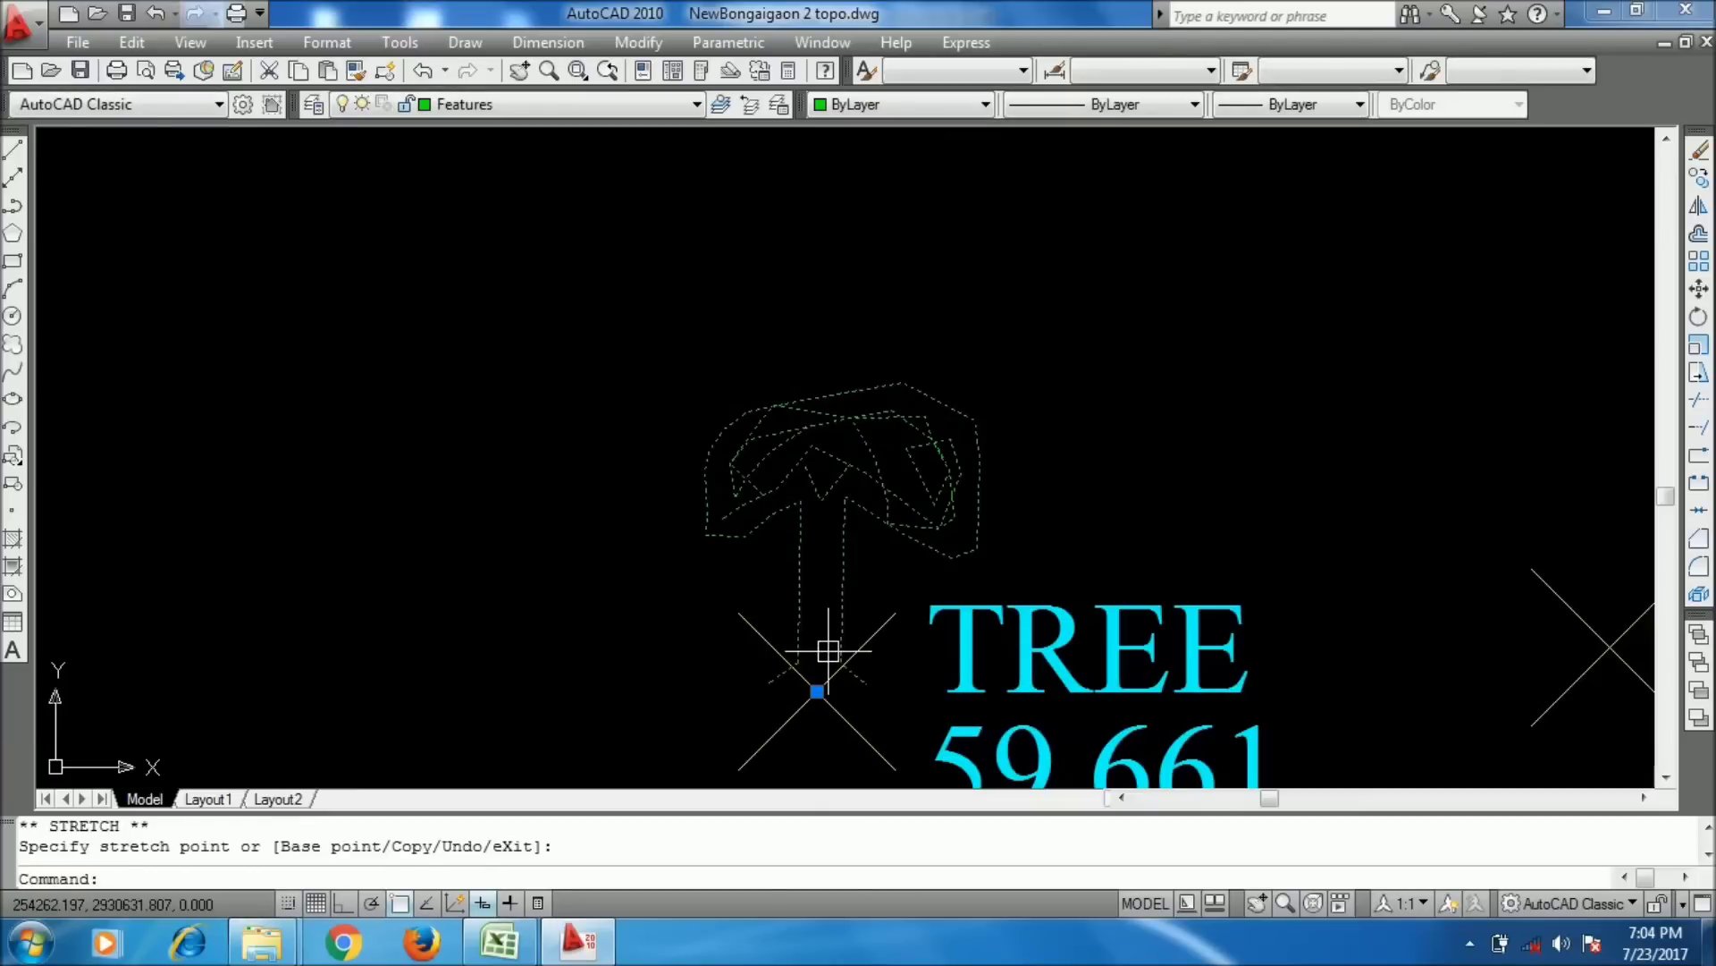
key(Return)
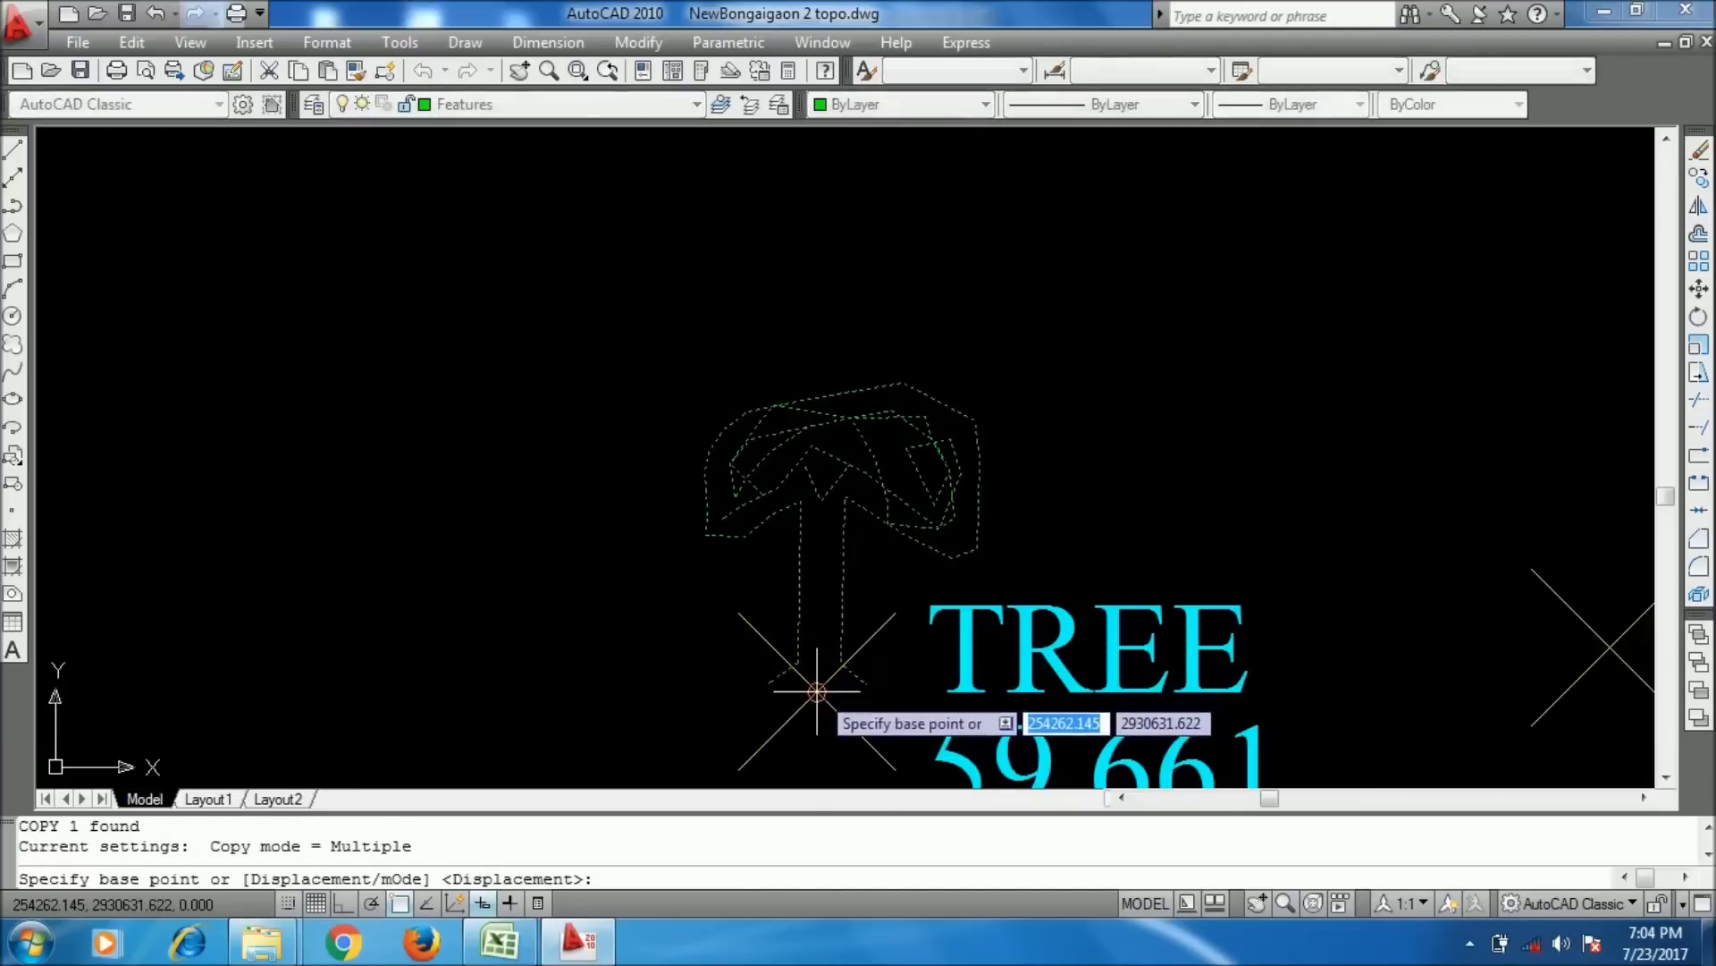
click(816, 690)
scroll(745, 555, down, 4)
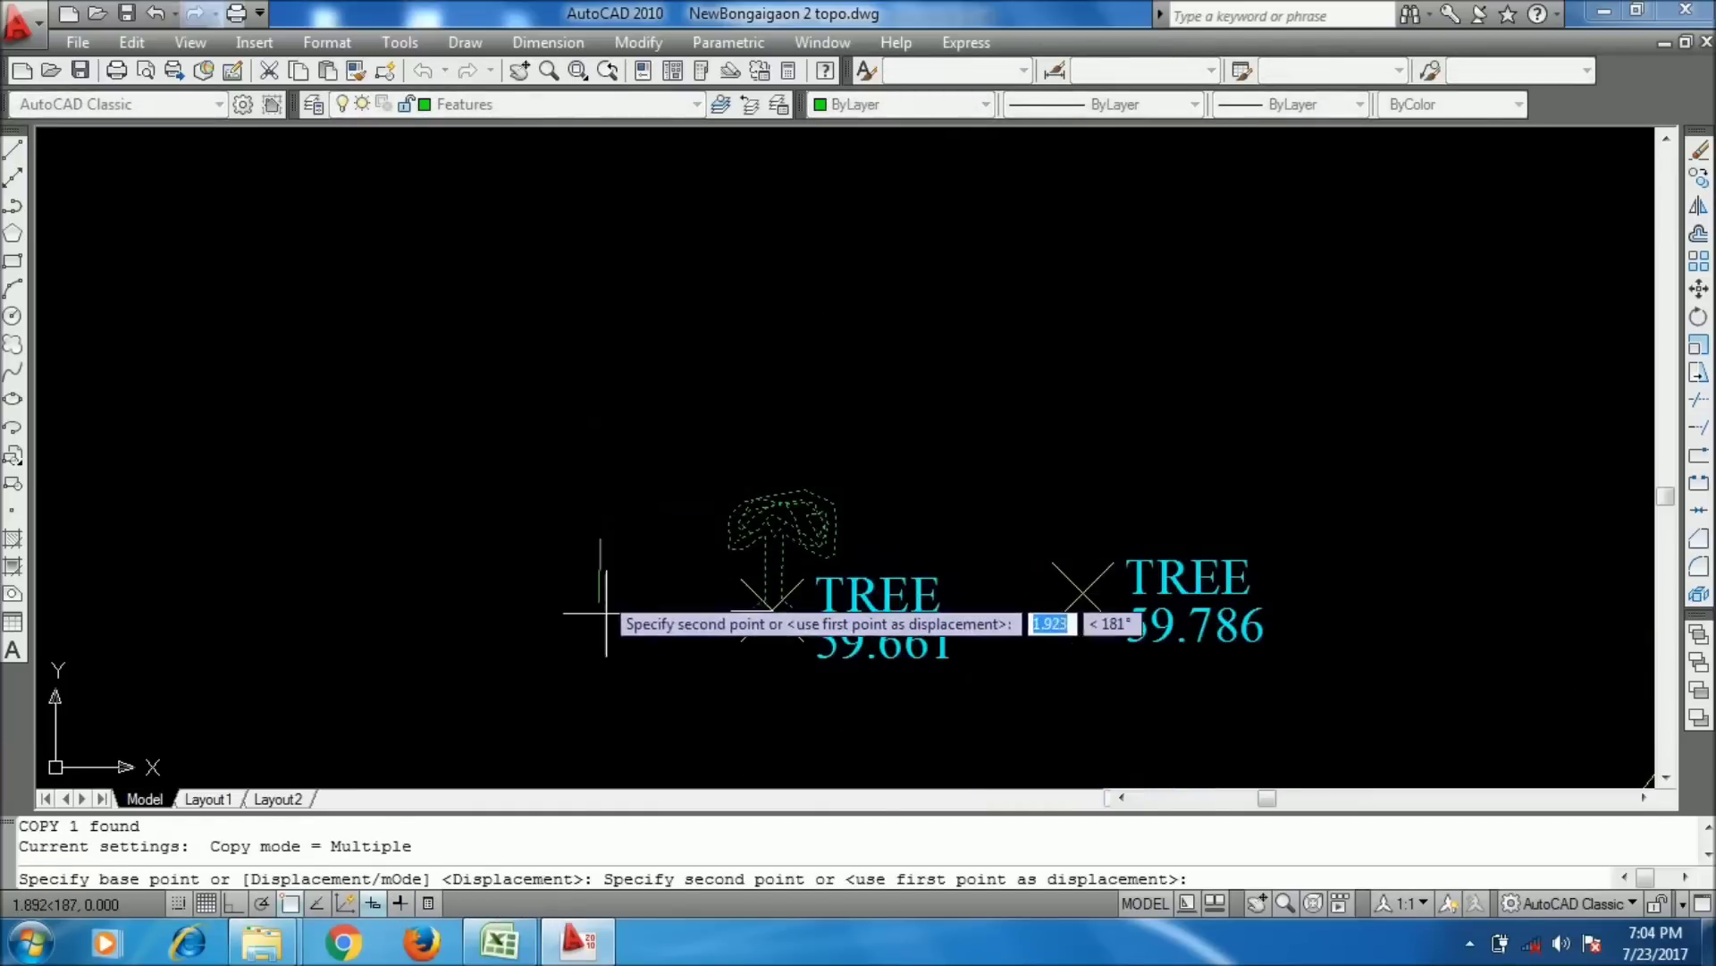
- Switch to the Excel coordinate sheet and look through the Code column for the TREE rows
click(511, 943)
scroll(509, 671, down, 5)
scroll(516, 569, up, 7)
scroll(516, 570, up, 2)
scroll(512, 555, down, 12)
scroll(509, 557, down, 10)
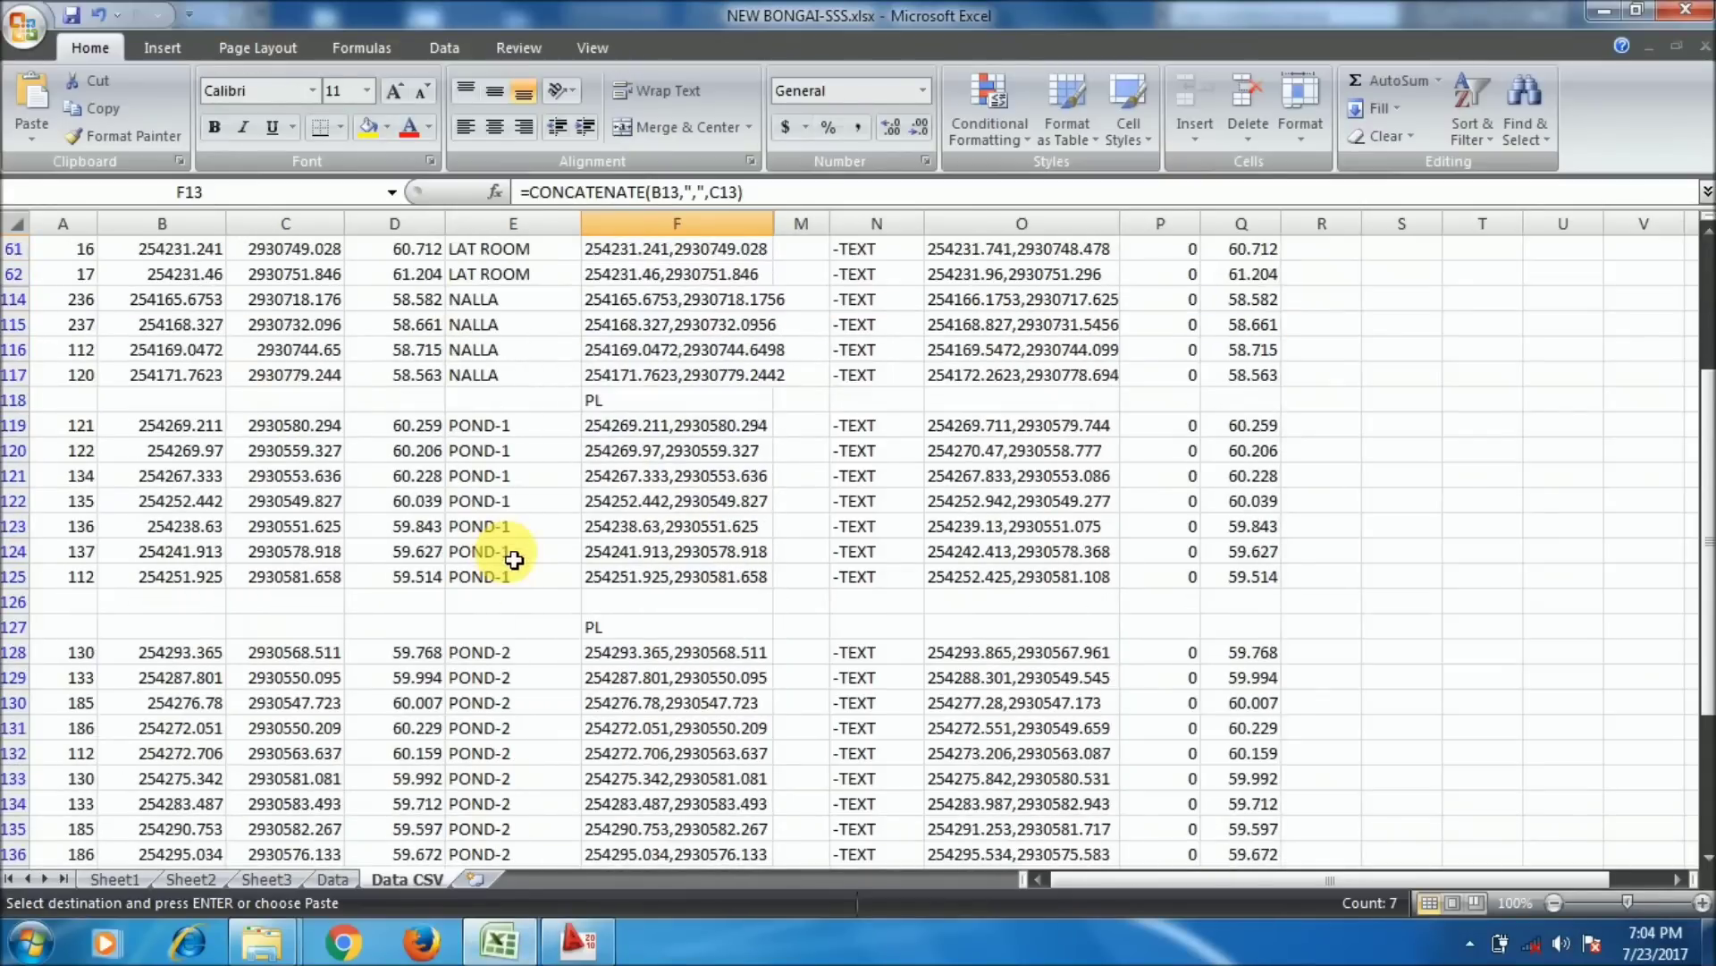
scroll(509, 557, up, 18)
scroll(508, 557, up, 8)
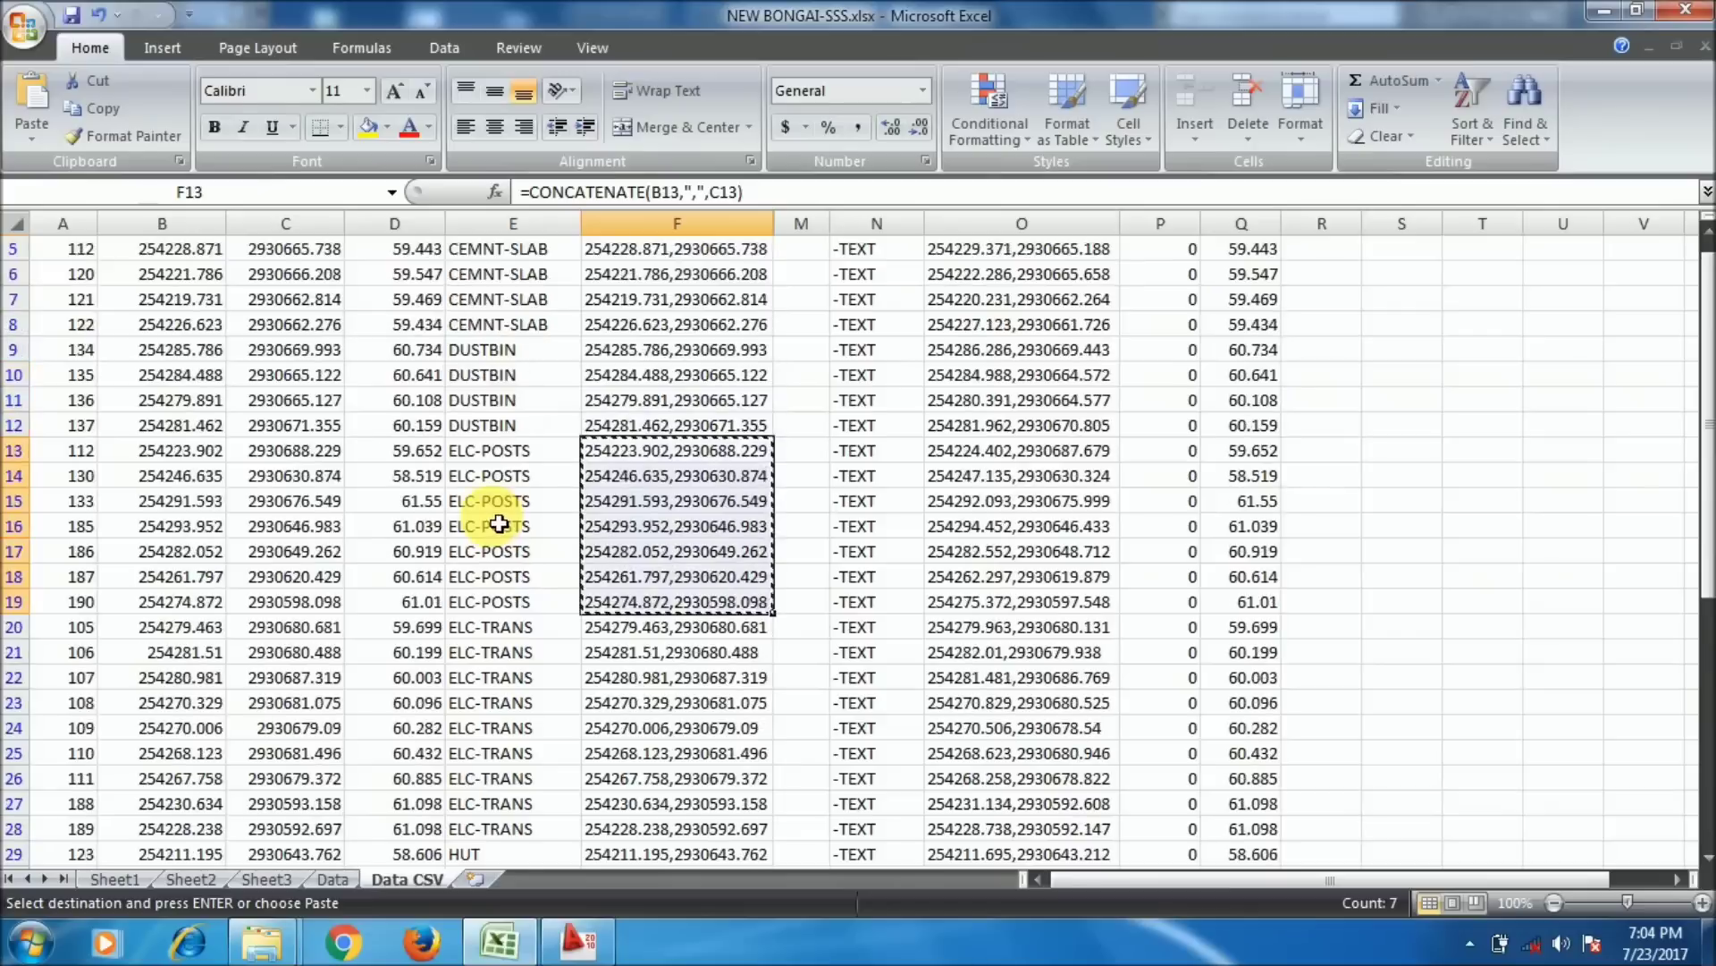
scroll(497, 510, down, 17)
scroll(495, 507, down, 20)
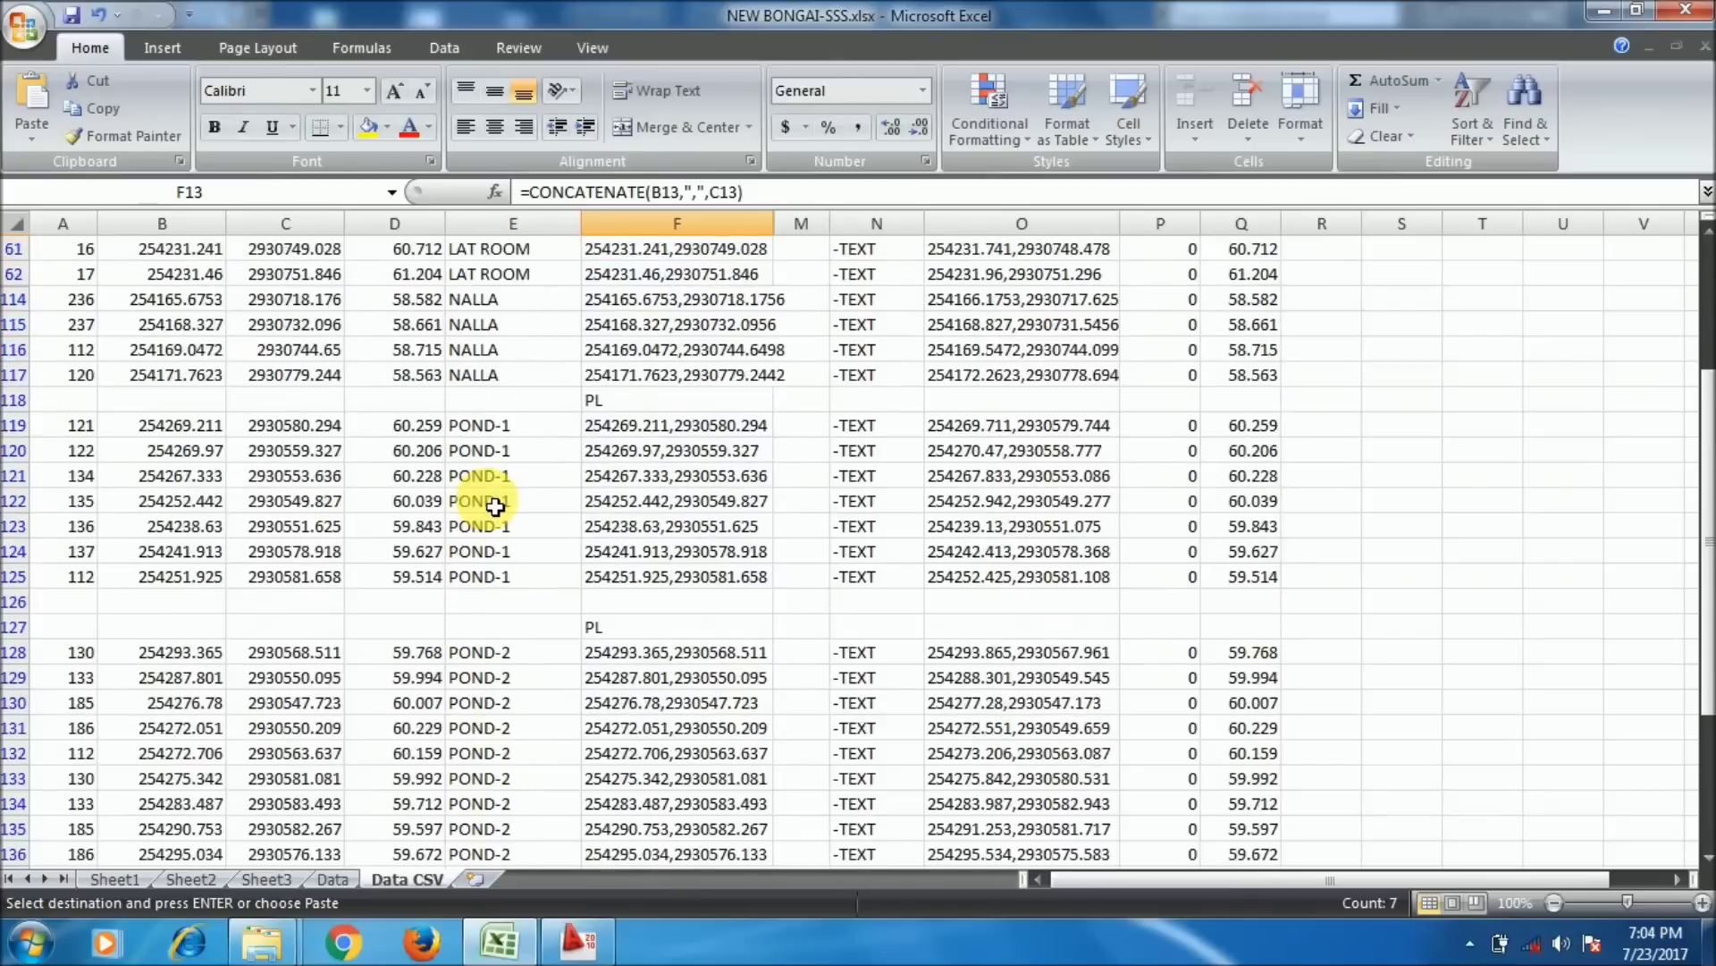
scroll(487, 503, up, 20)
scroll(486, 503, up, 15)
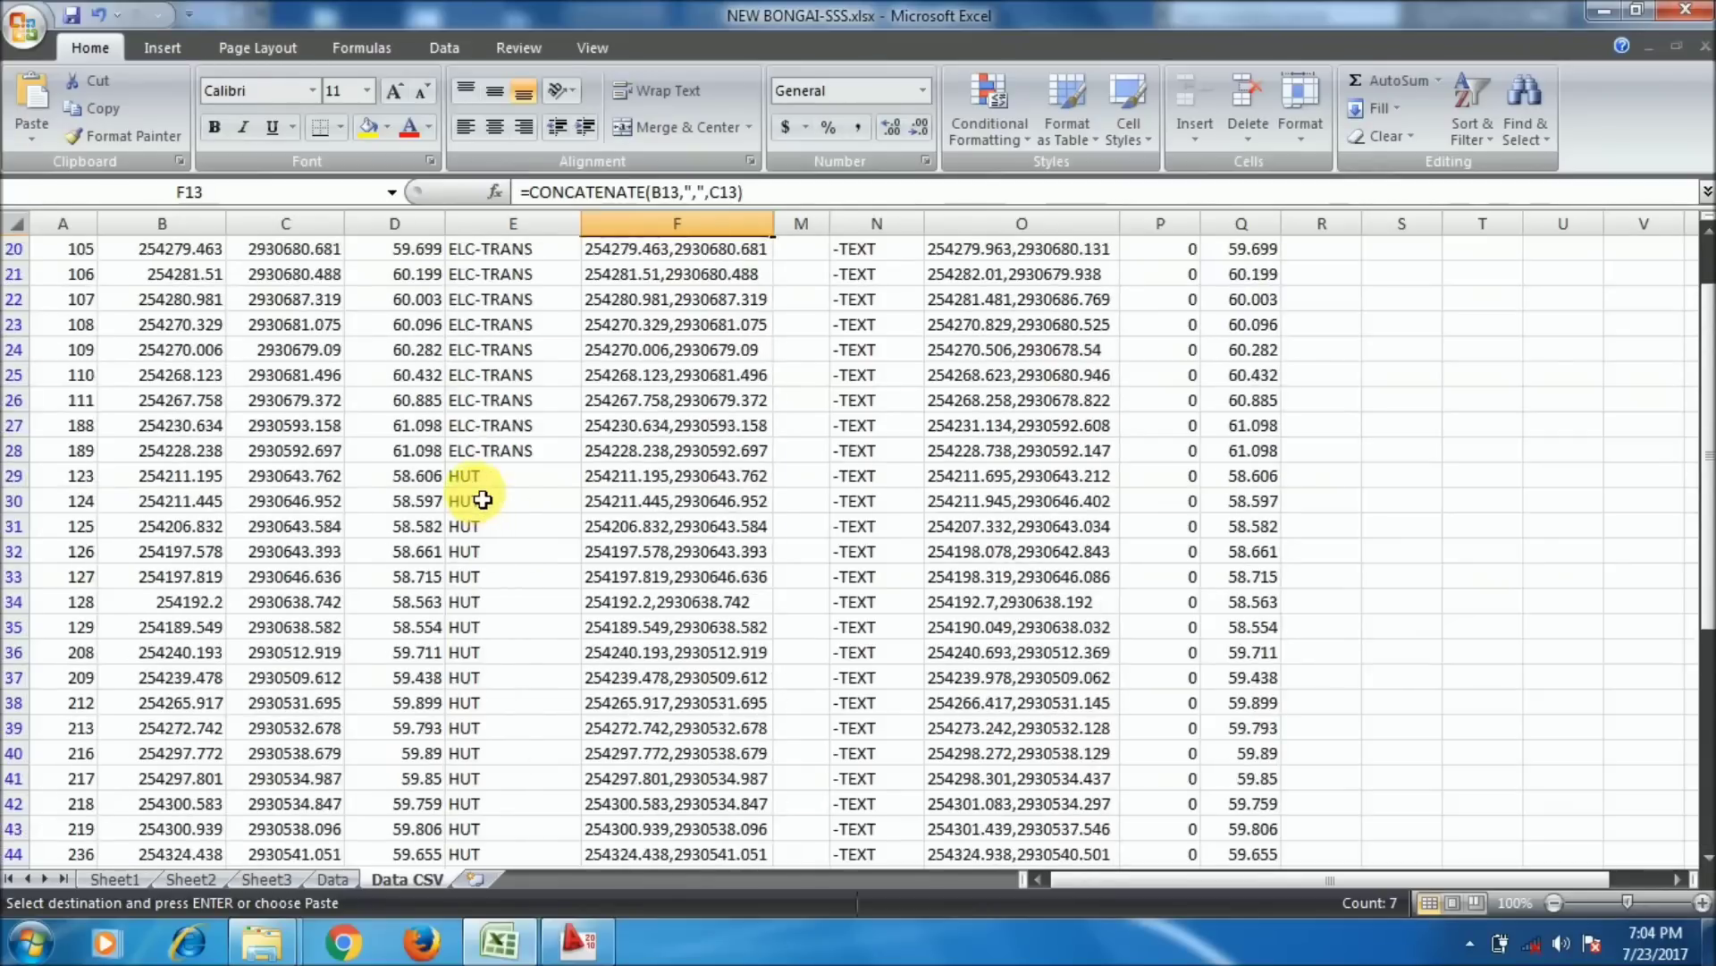
scroll(511, 352, up, 3)
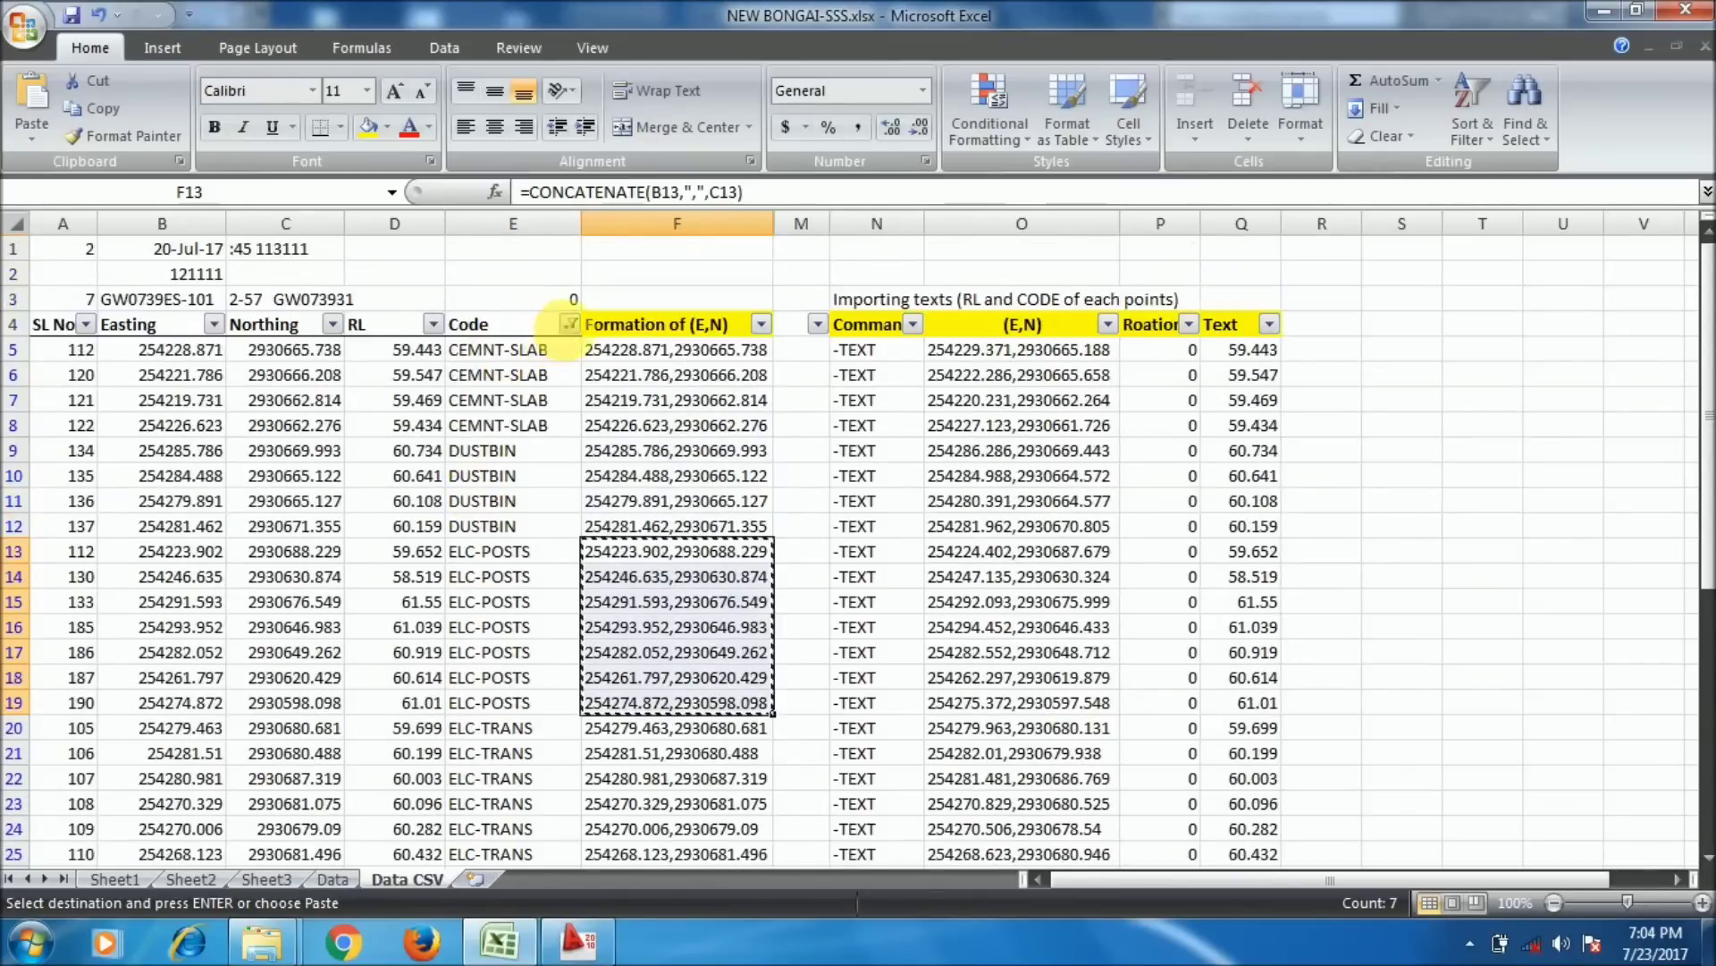
- Add TREE to the codes shown by the Code column filter
click(568, 324)
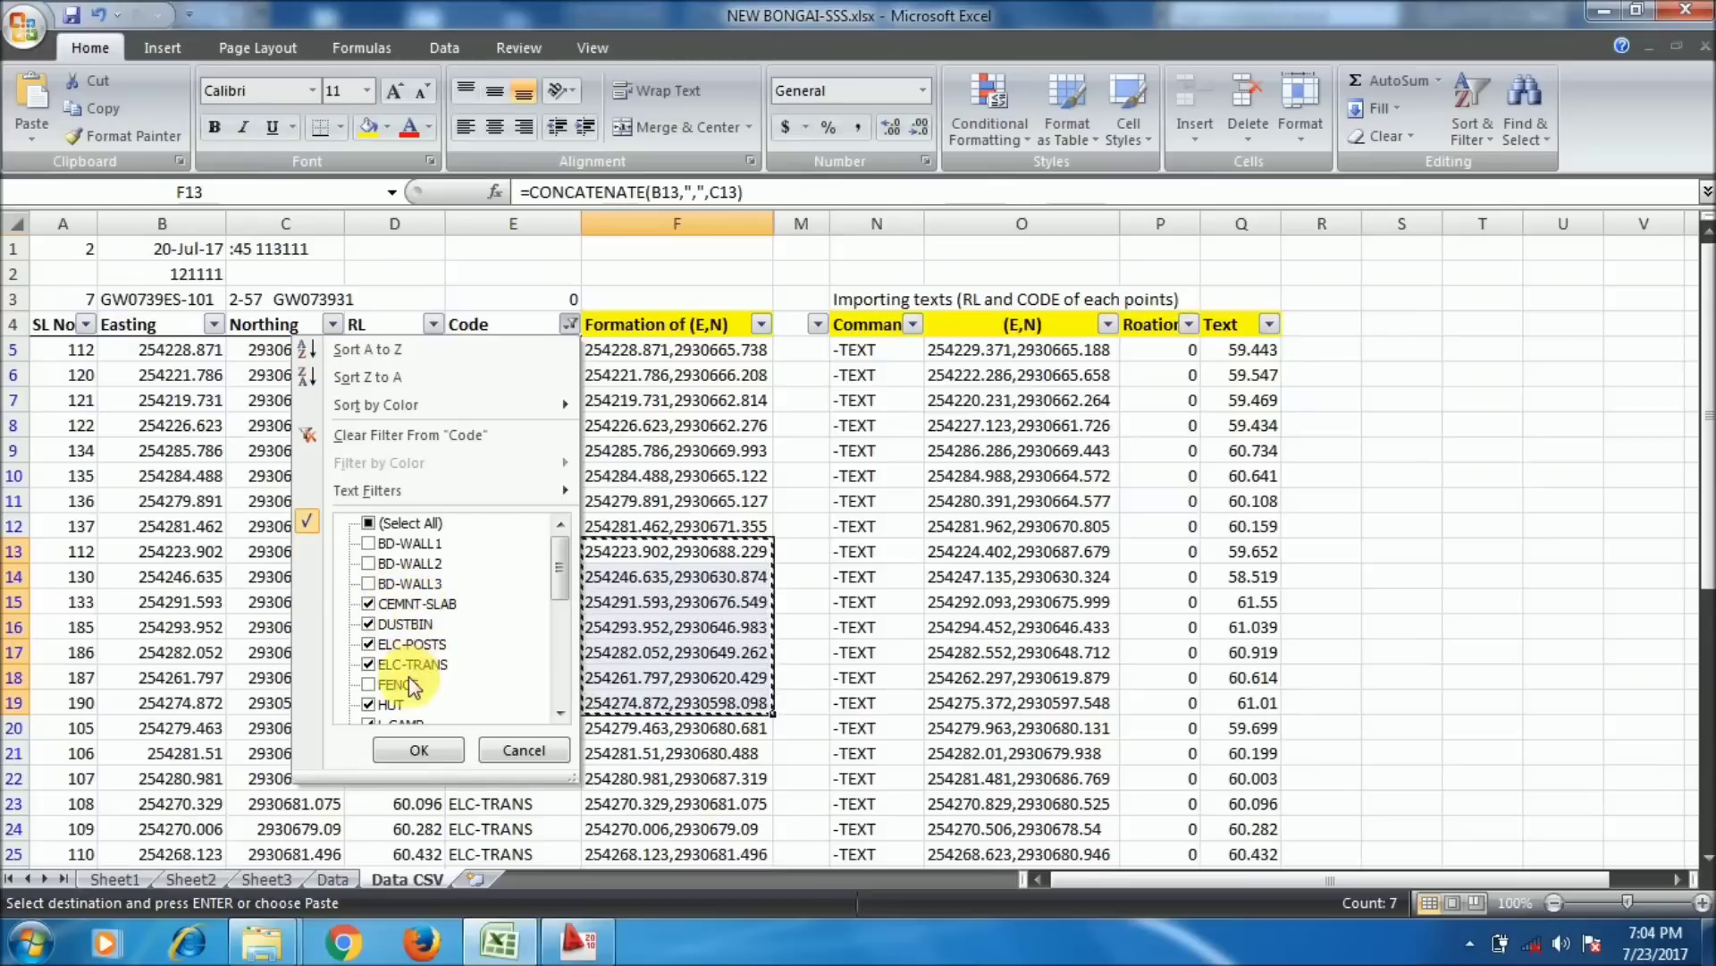
drag(556, 590, 572, 699)
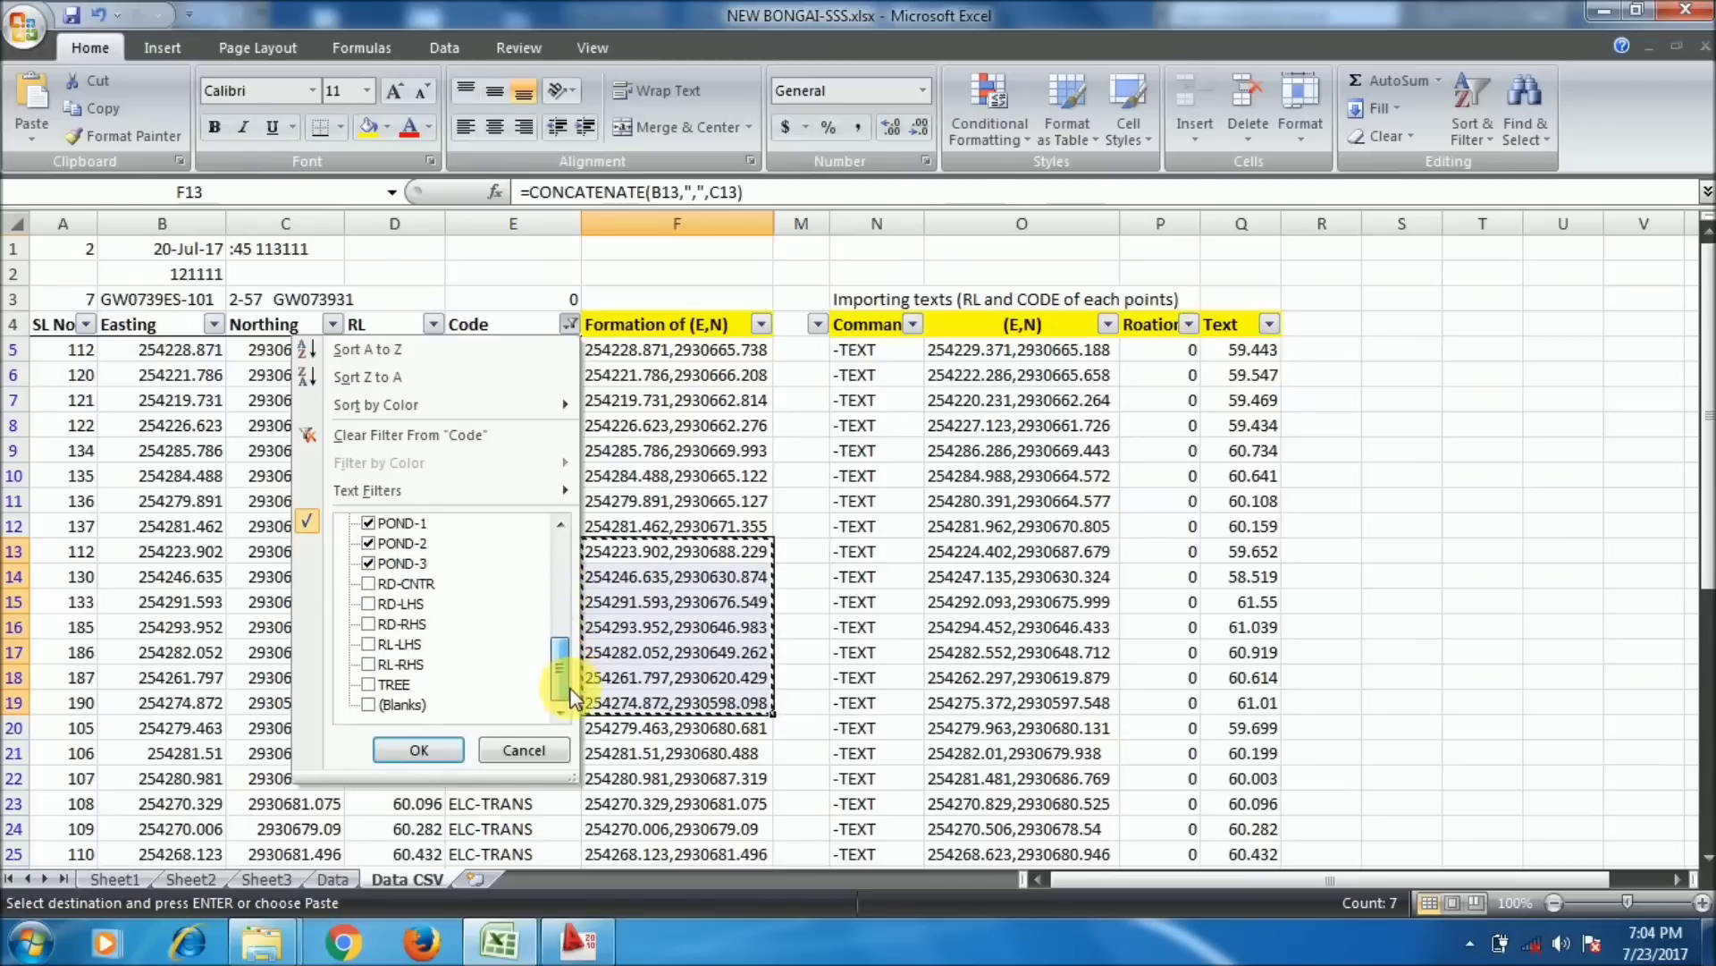
click(417, 750)
- Copy the coordinates of the TREE rows (F63:F68) and return to AutoCAD
scroll(491, 547, down, 7)
scroll(490, 547, down, 12)
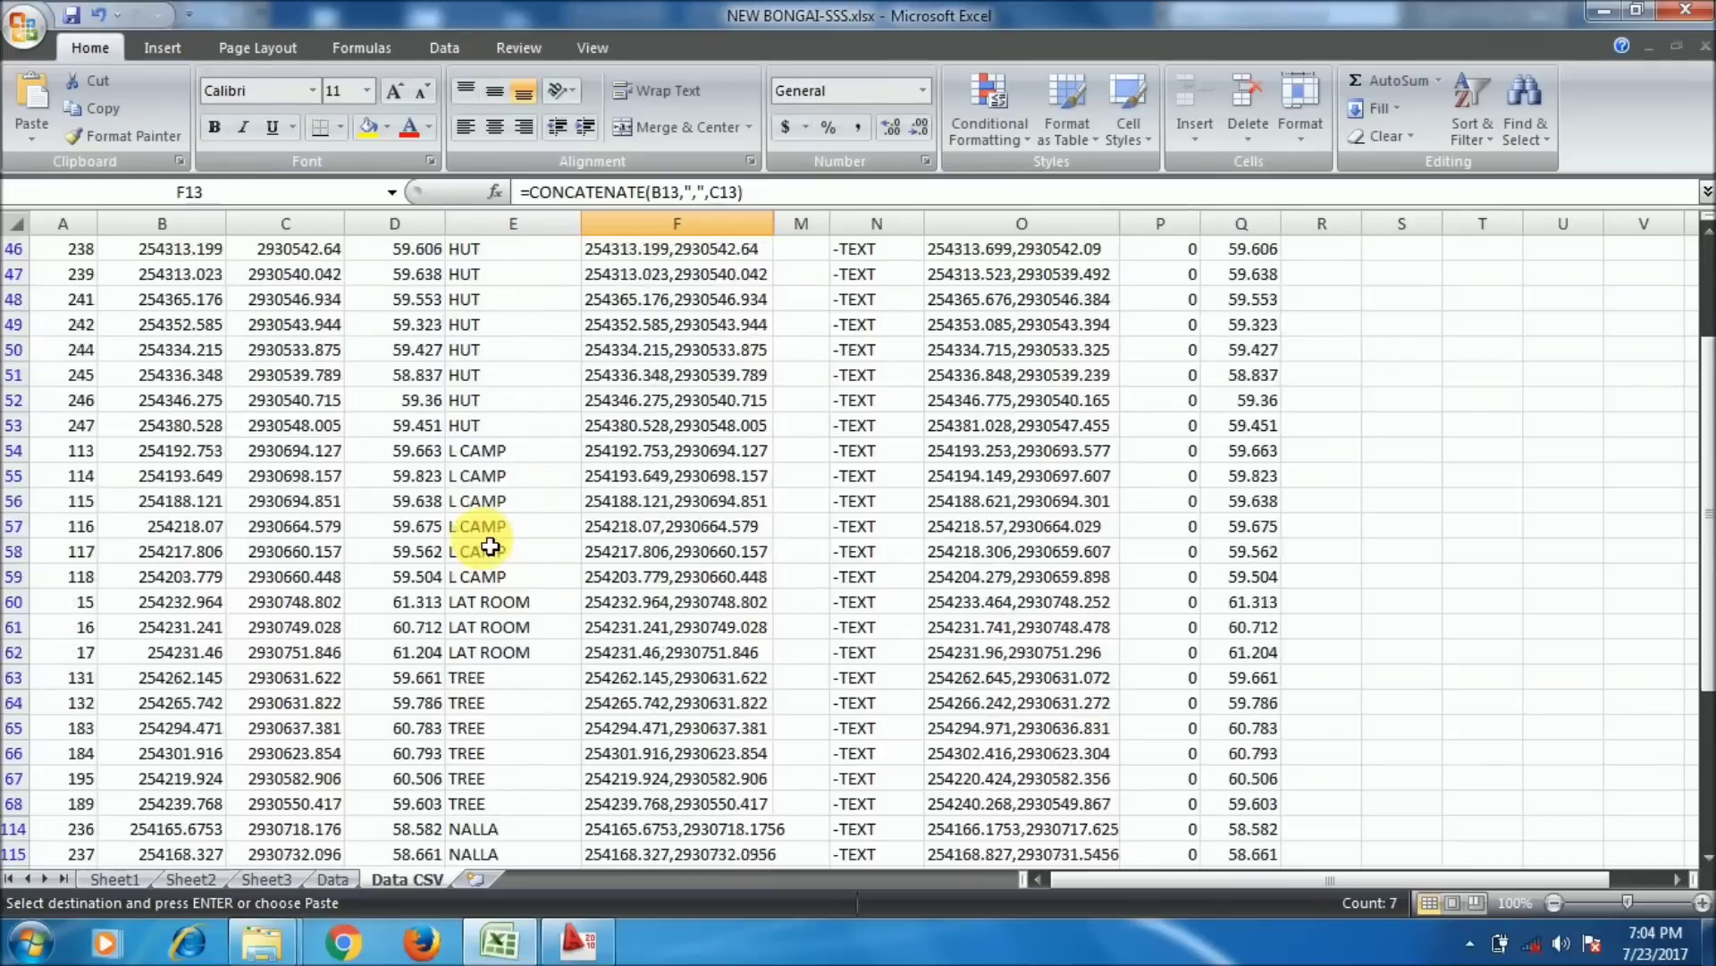
click(496, 386)
drag(652, 382, 659, 497)
right_click(649, 445)
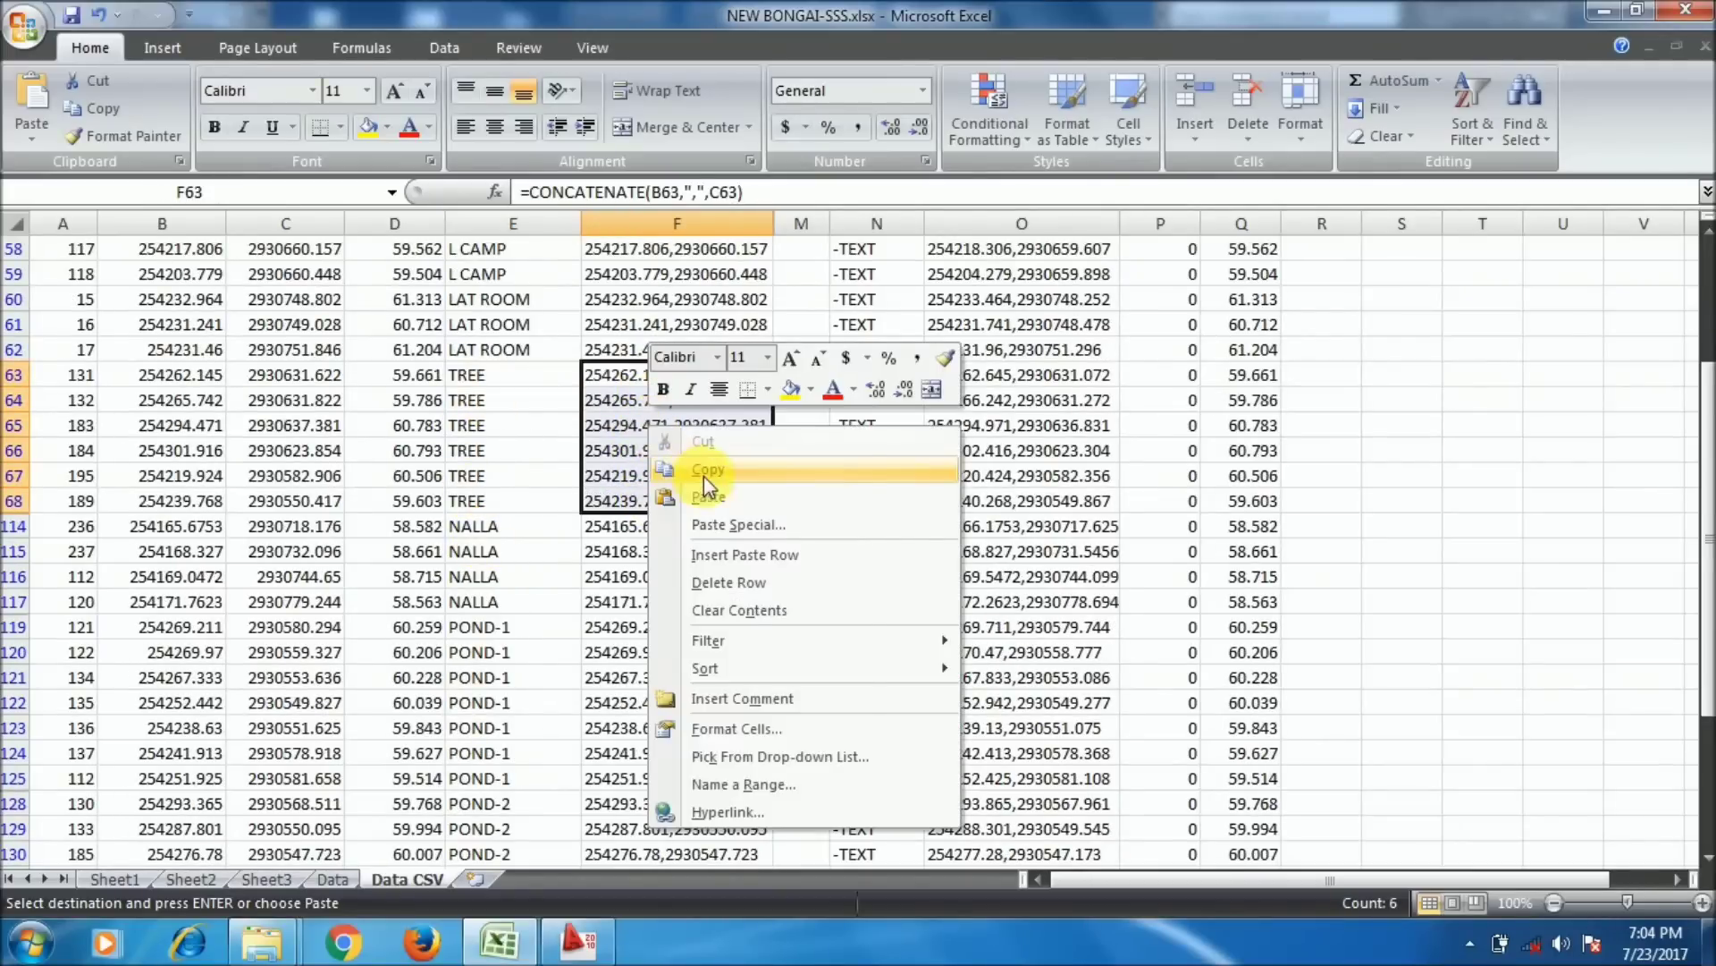
click(680, 464)
click(560, 949)
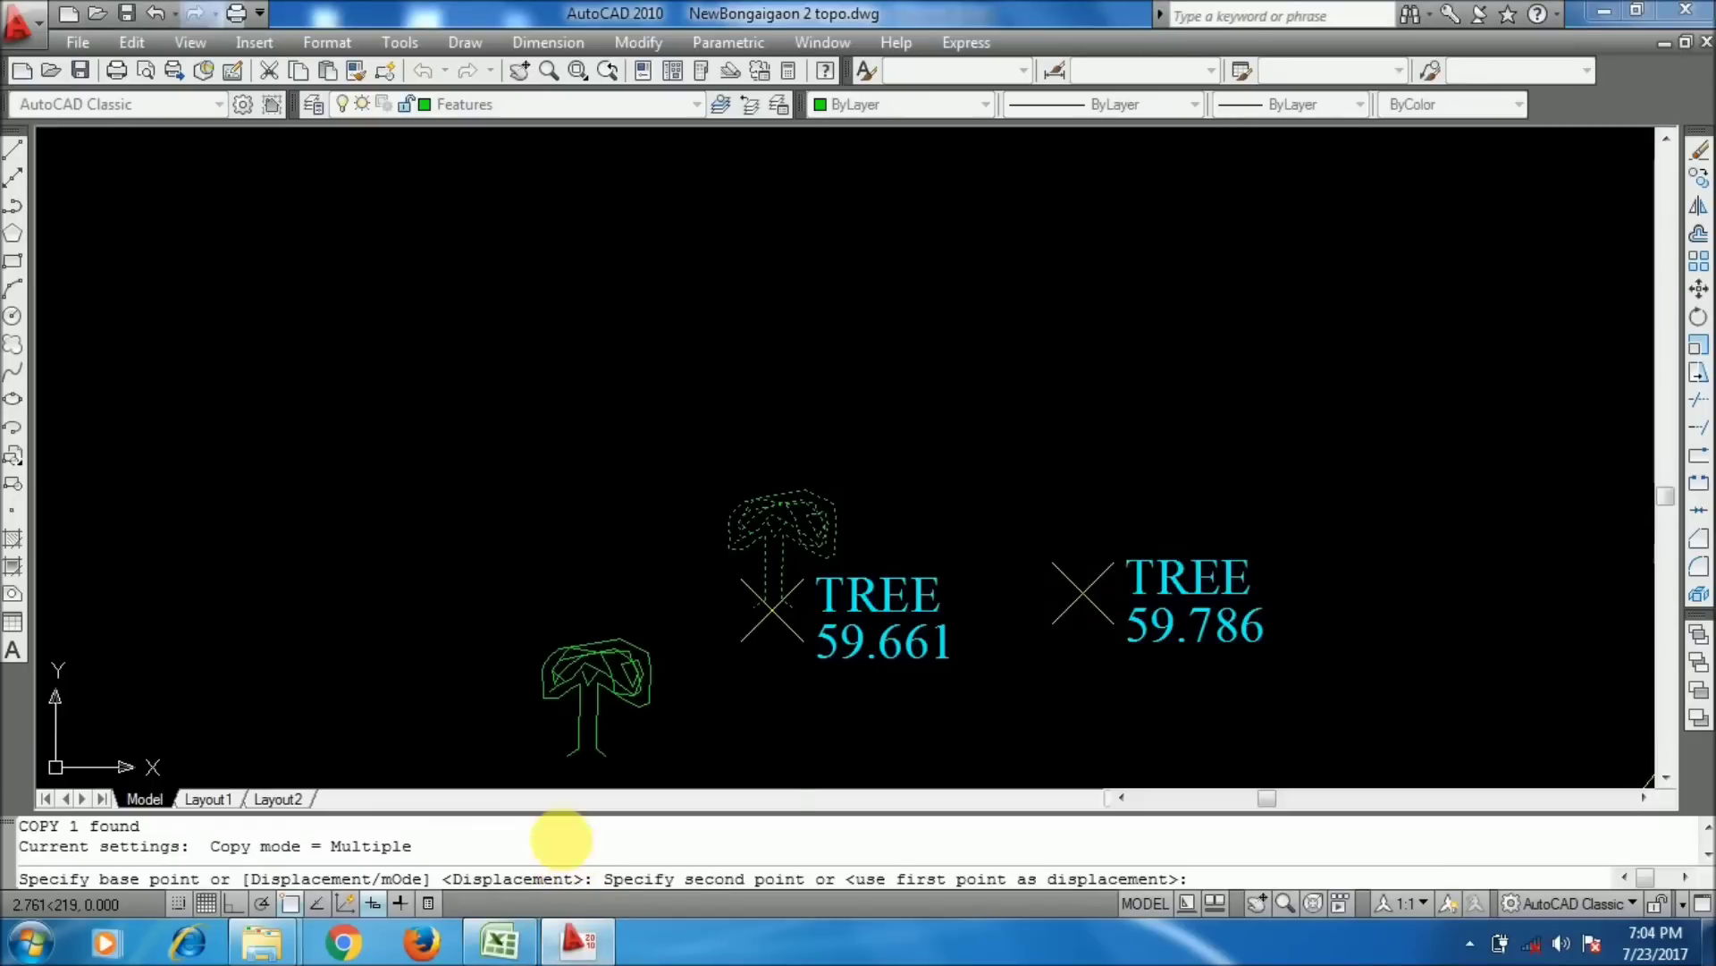
- Place copies of the tree block at all pasted TREE coordinates and end the copy command
right_click(560, 838)
click(622, 755)
scroll(727, 372, down, 2)
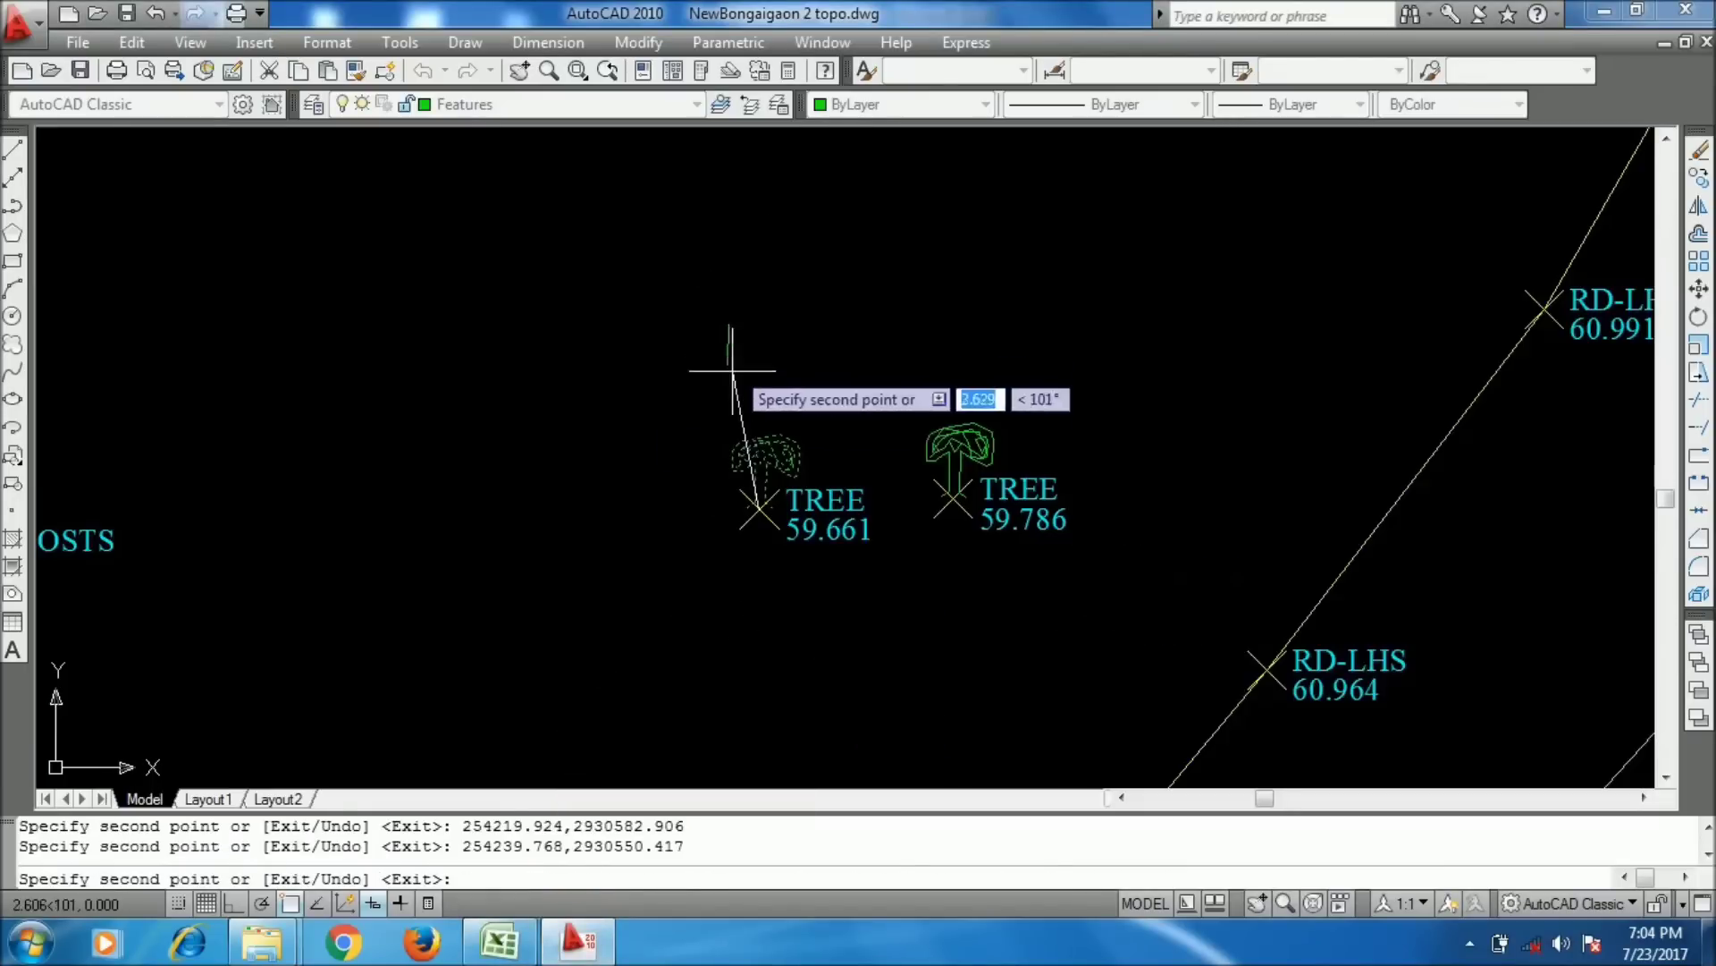
scroll(740, 451, down, 3)
scroll(684, 478, up, 2)
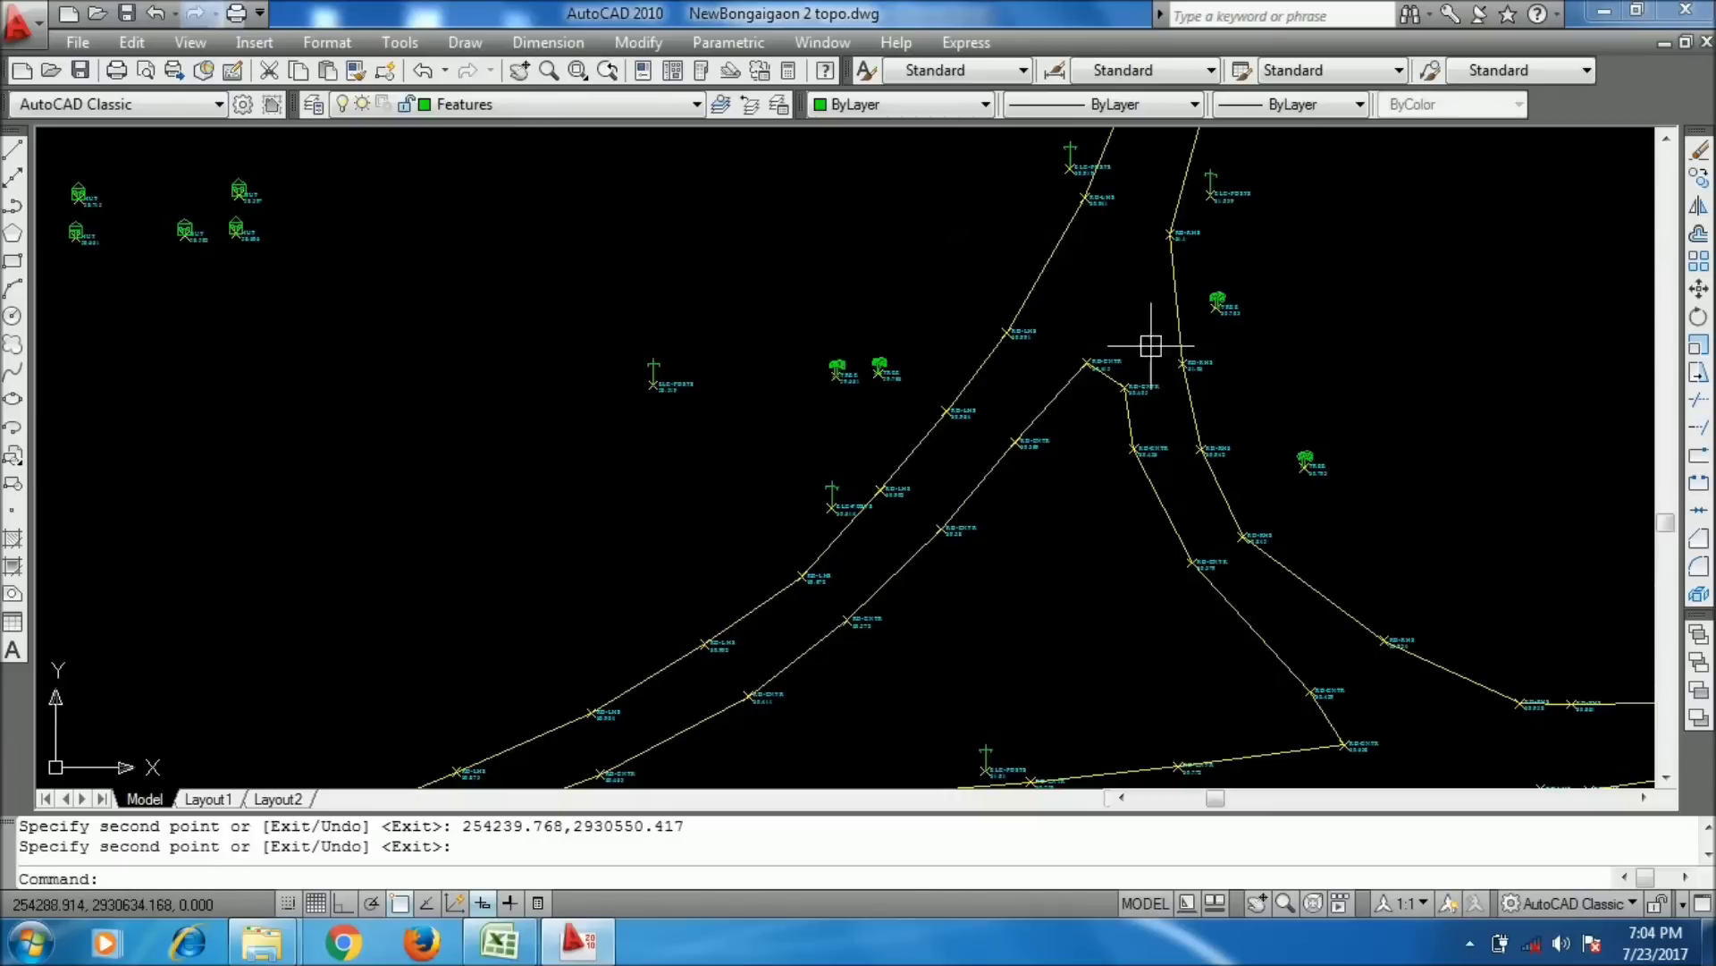
- Examine the placed tree symbols and the surveyed points around the L CAMP and CEMNT-SLAB area
scroll(659, 367, up, 2)
scroll(1243, 331, up, 4)
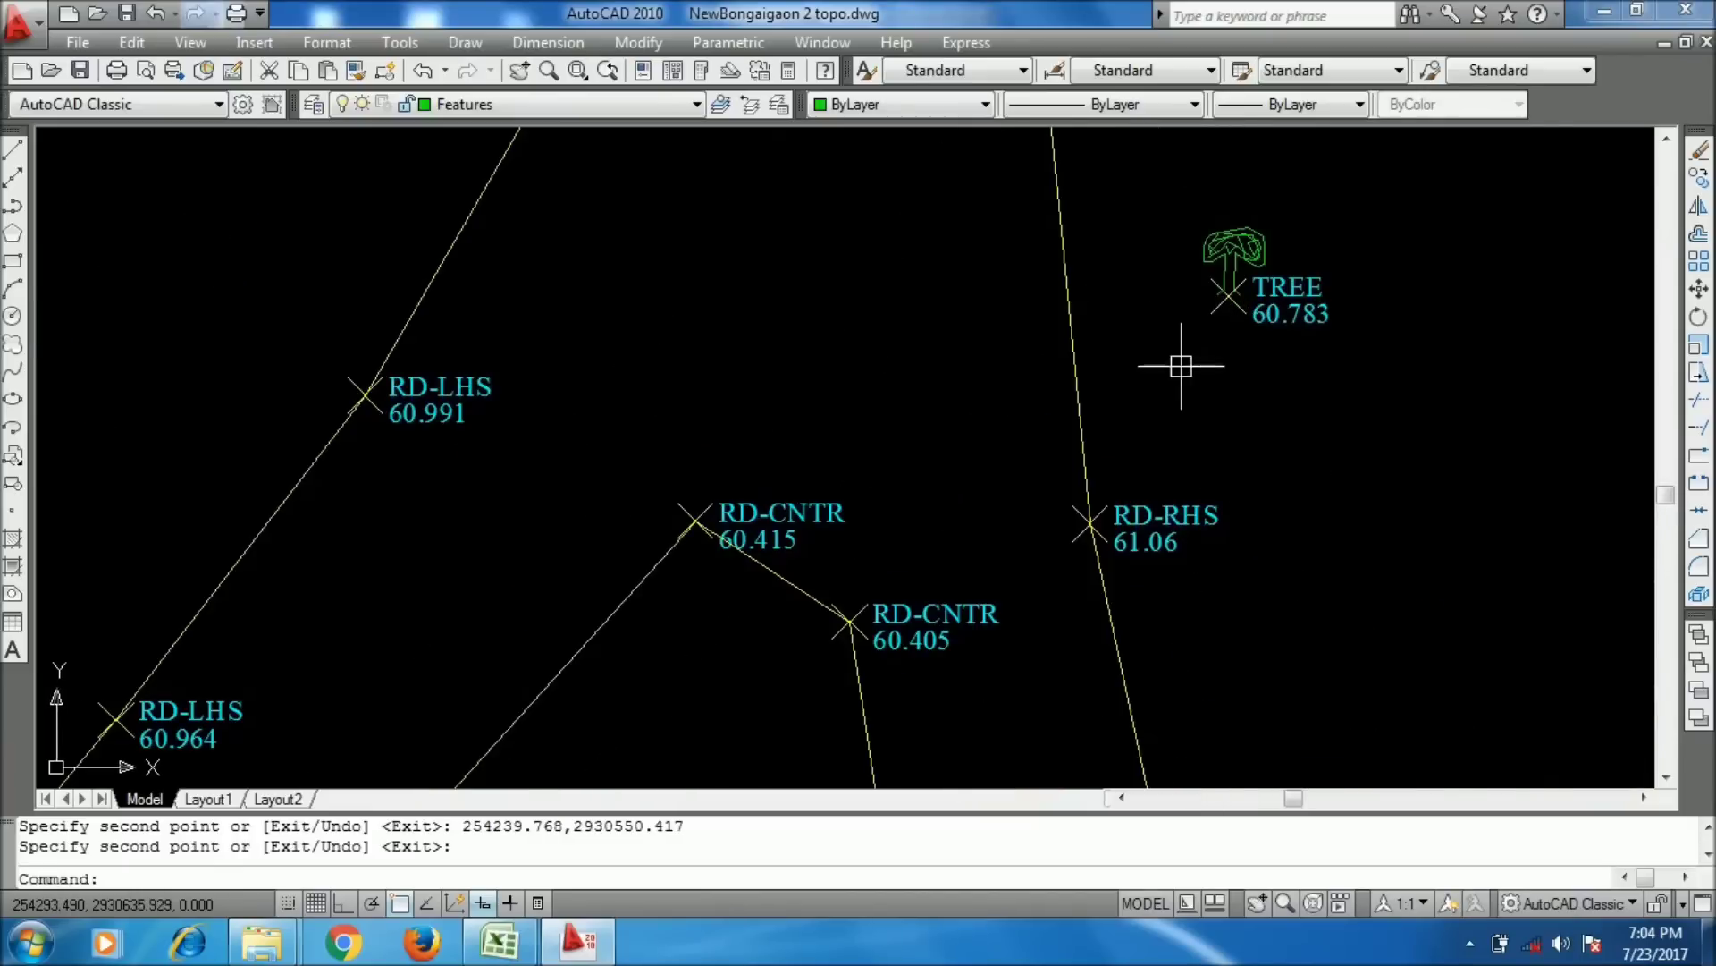
scroll(1288, 510, down, 4)
scroll(1195, 447, up, 4)
scroll(813, 391, down, 4)
middle_drag(813, 391, 770, 569)
scroll(475, 521, up, 5)
scroll(721, 325, down, 2)
scroll(813, 319, down, 3)
scroll(813, 315, up, 2)
middle_drag(813, 314, 909, 385)
scroll(930, 371, up, 4)
scroll(1008, 353, down, 4)
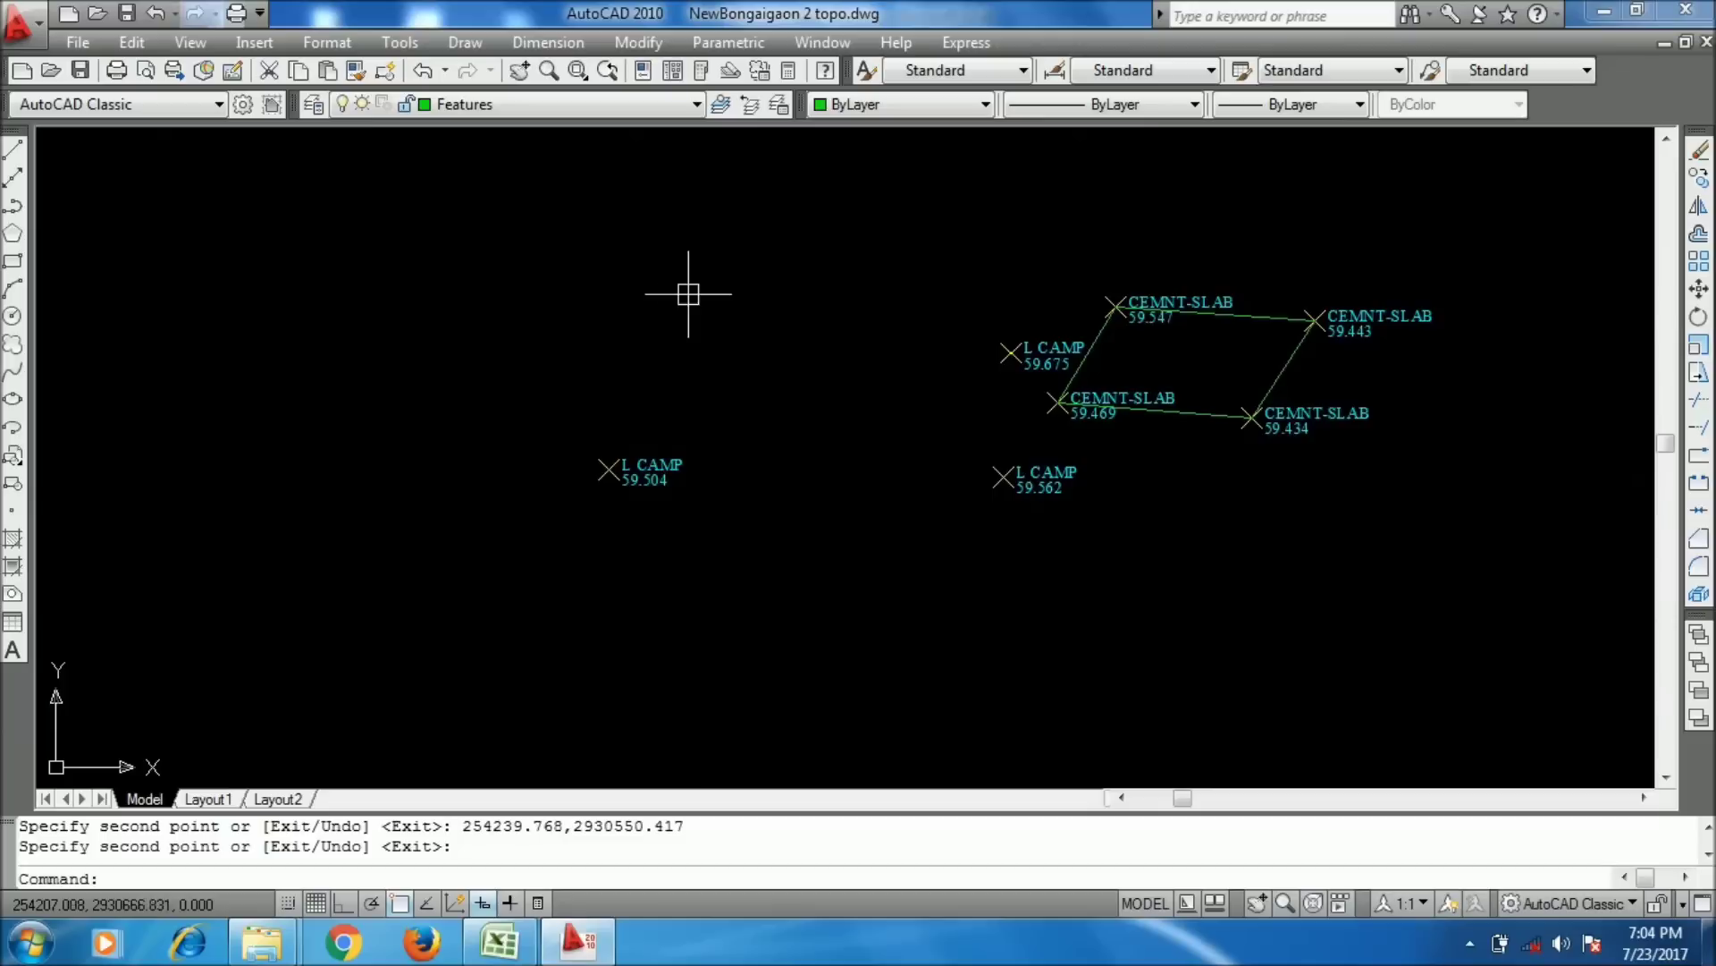
- Draw a closed four-corner polyline through the three L CAMP points beside the cement slab, placing the missing upper corner freehand
scroll(633, 302, up, 2)
text(pl)
key(Return)
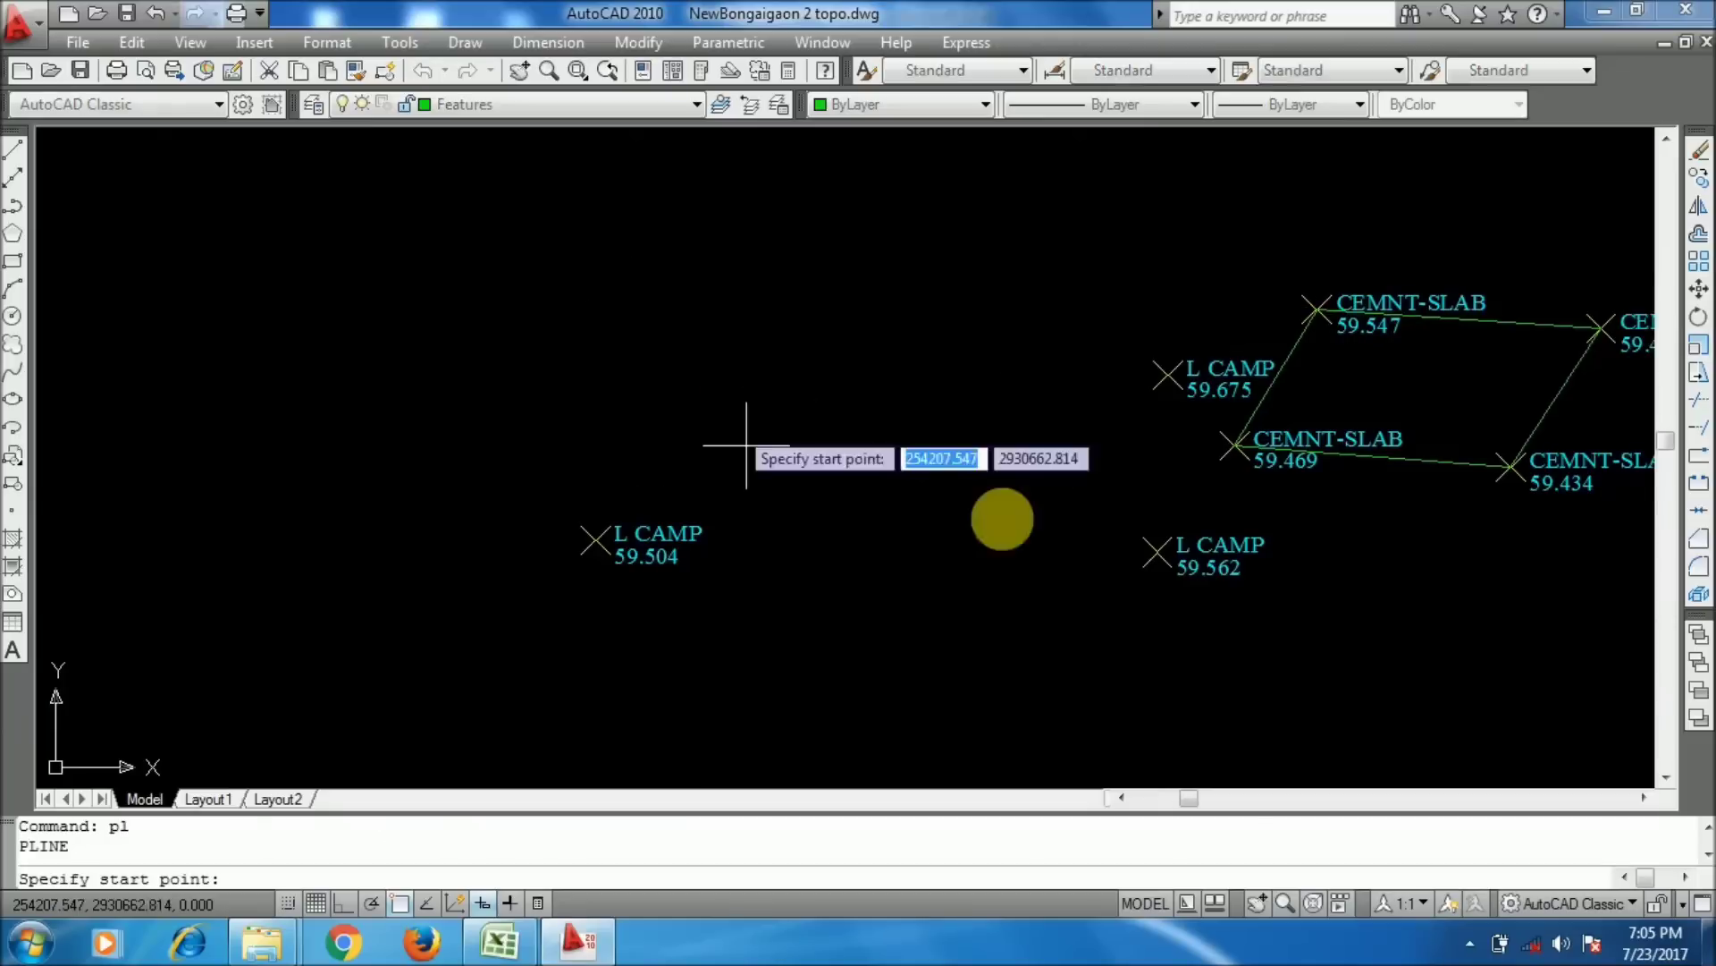
click(1156, 551)
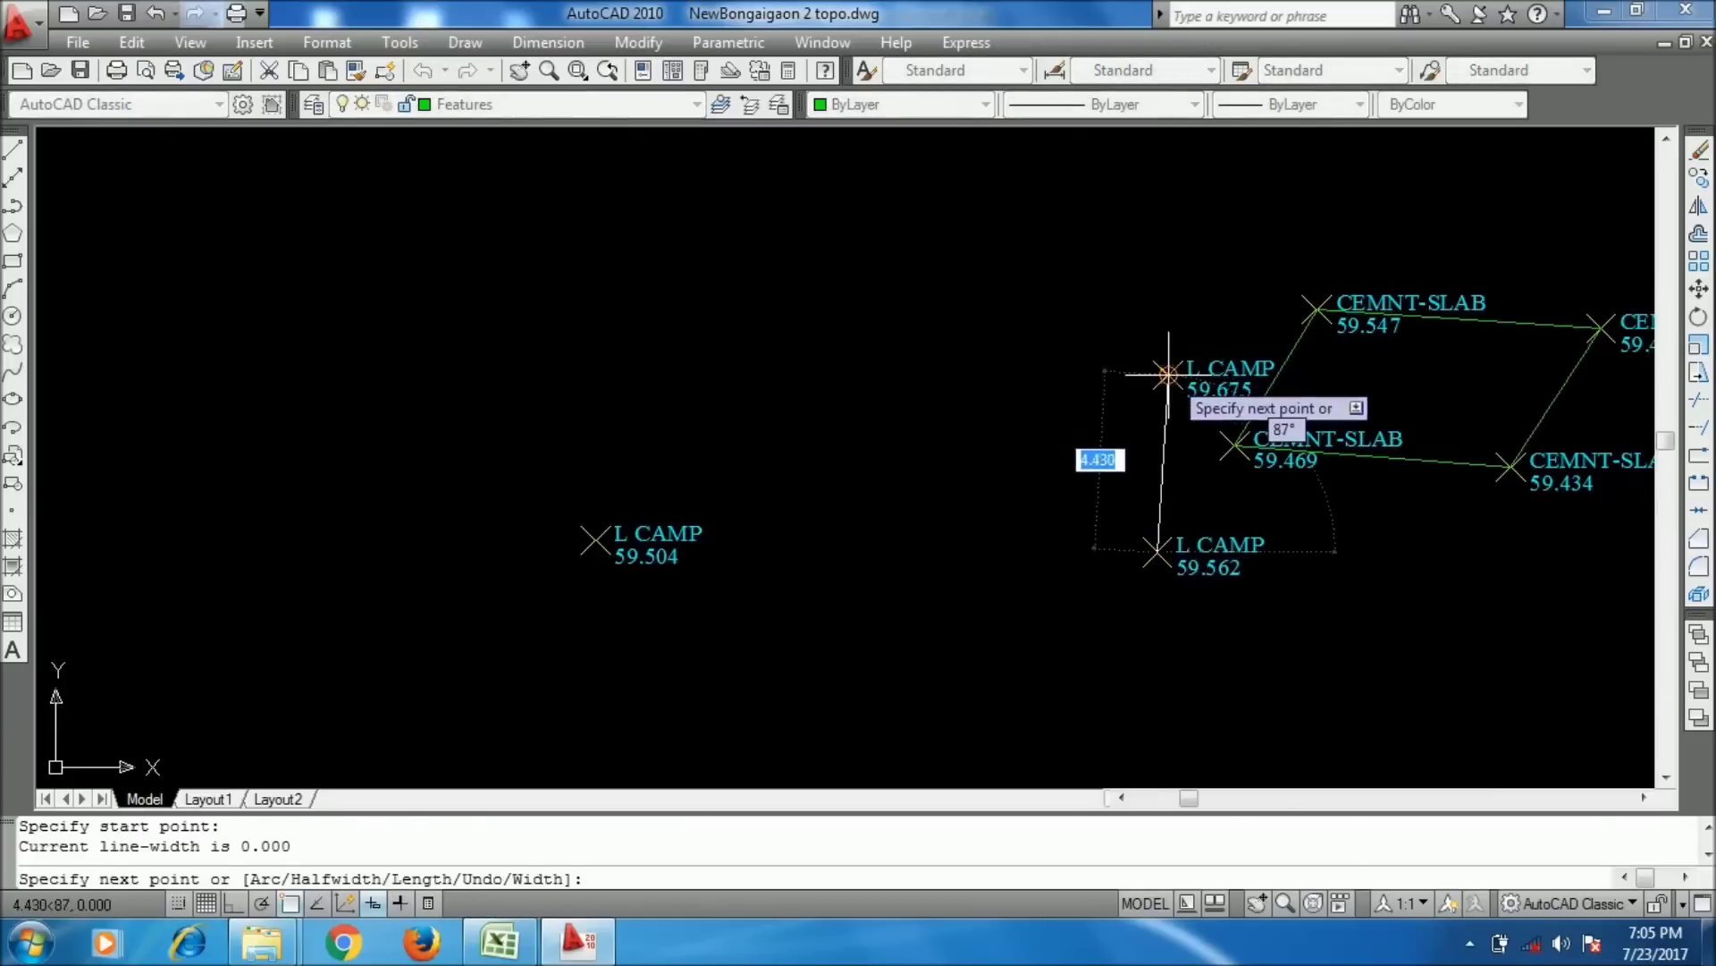
click(1167, 374)
click(612, 315)
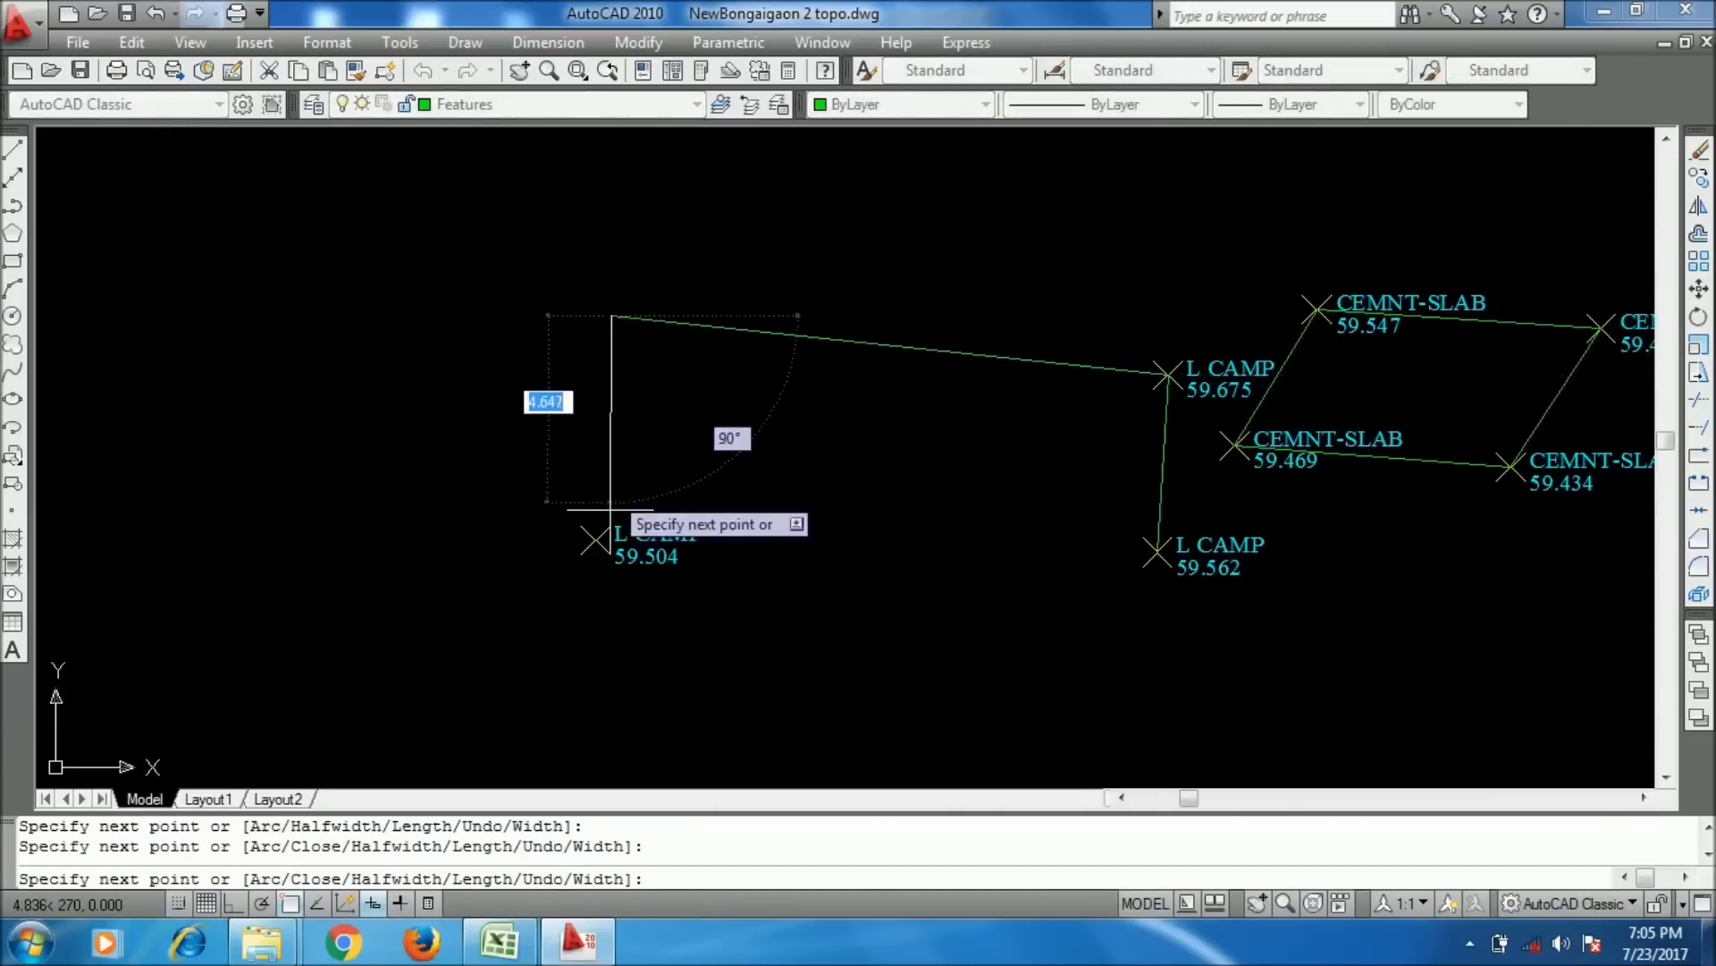
click(595, 539)
text(c)
key(Return)
scroll(769, 518, down, 5)
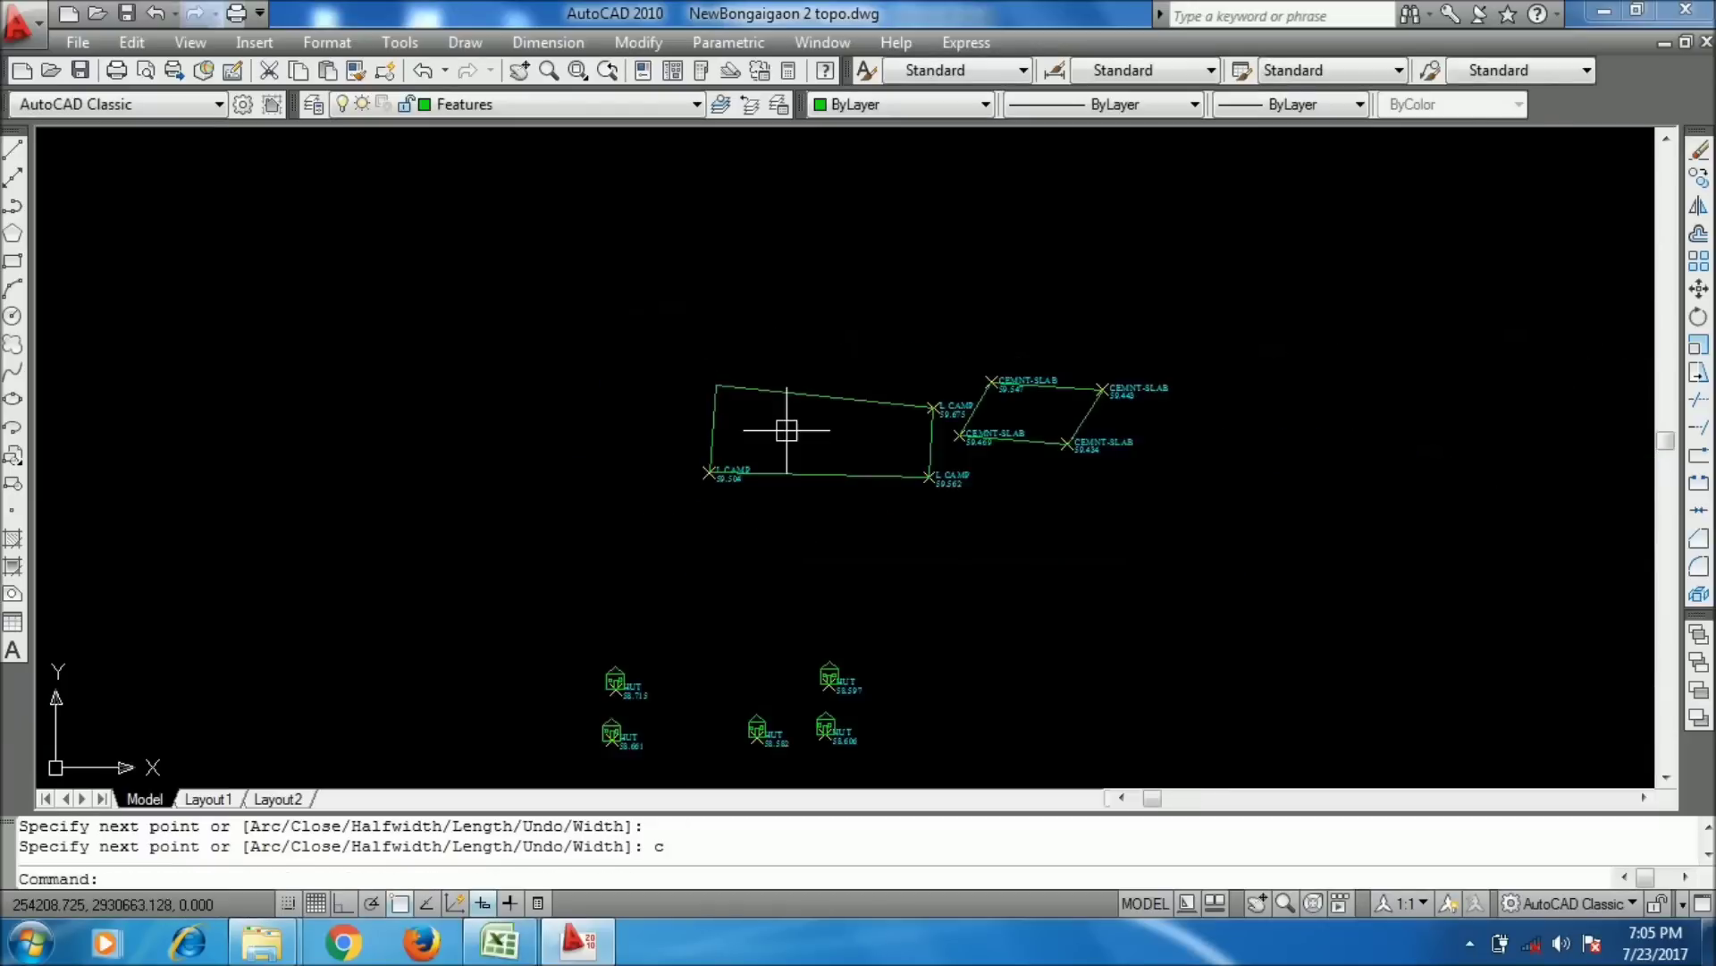
- Draw a closed four-corner polyline through the three L CAMP points south of the railway lines, placing the missing corner freehand
scroll(1415, 255, up, 3)
scroll(766, 536, up, 4)
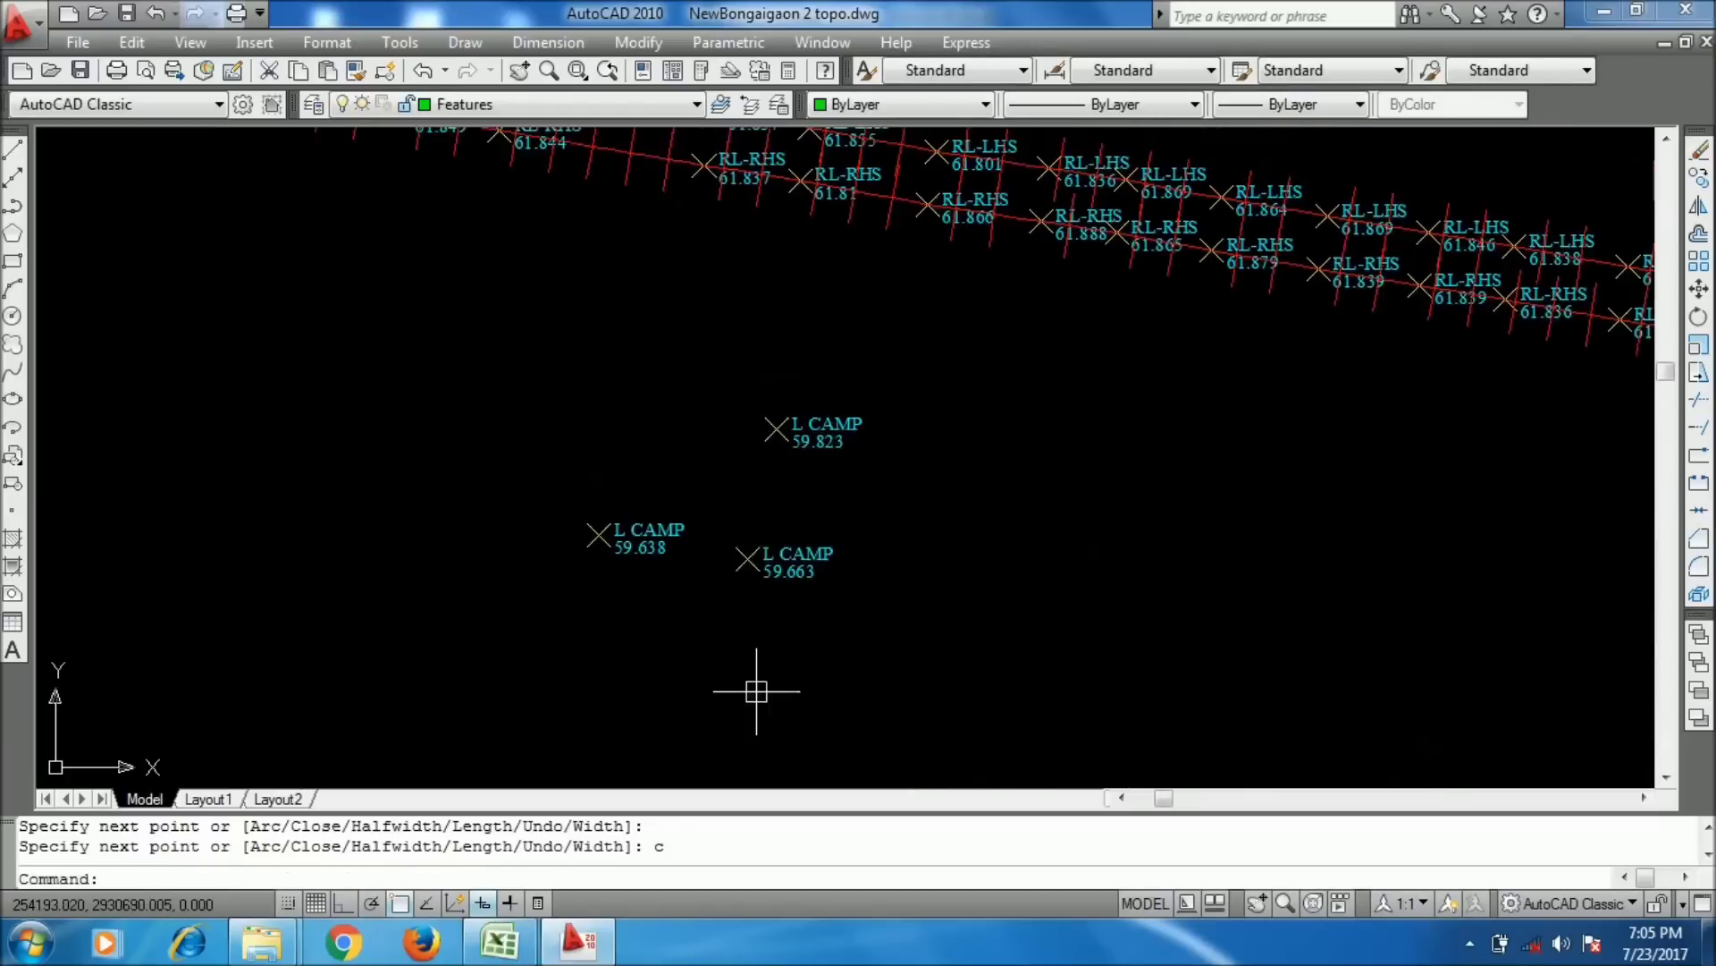
key(Return)
click(735, 582)
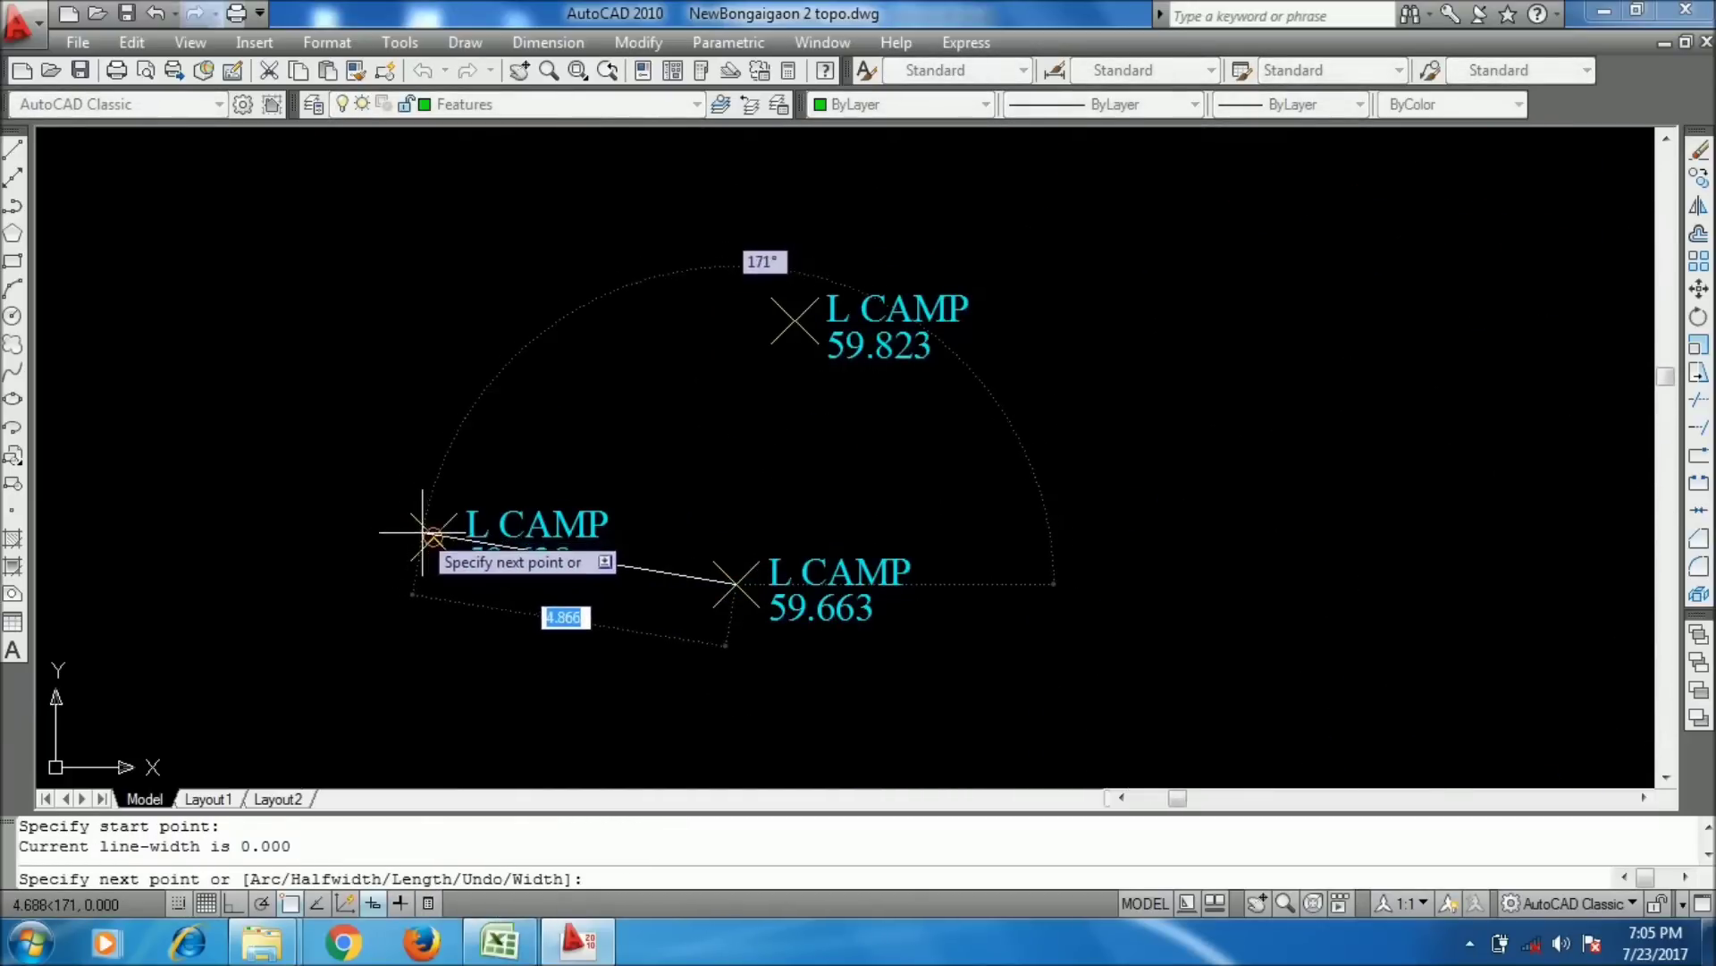
click(432, 533)
click(476, 258)
click(795, 320)
text(c)
key(Return)
- Zoom to the drawing's extents and save the drawing
scroll(939, 364, down, 5)
scroll(1082, 447, up, 3)
scroll(1082, 447, down, 4)
scroll(888, 332, up, 2)
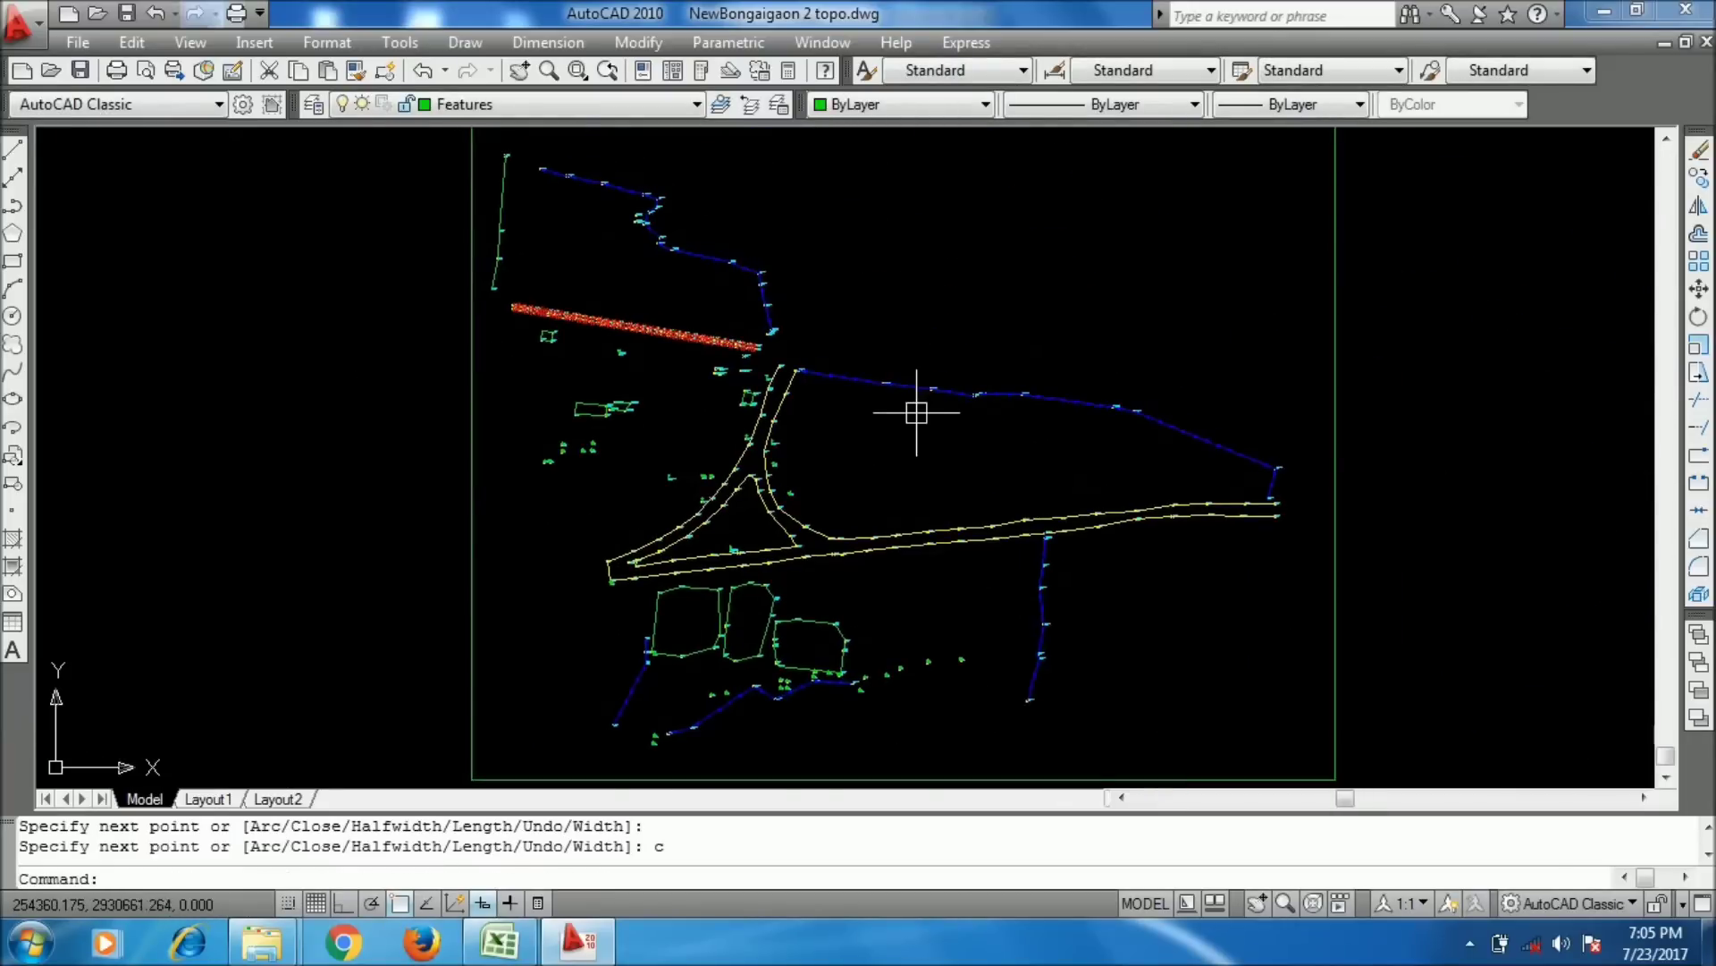
text(z)
key(Return)
text(e)
key(Return)
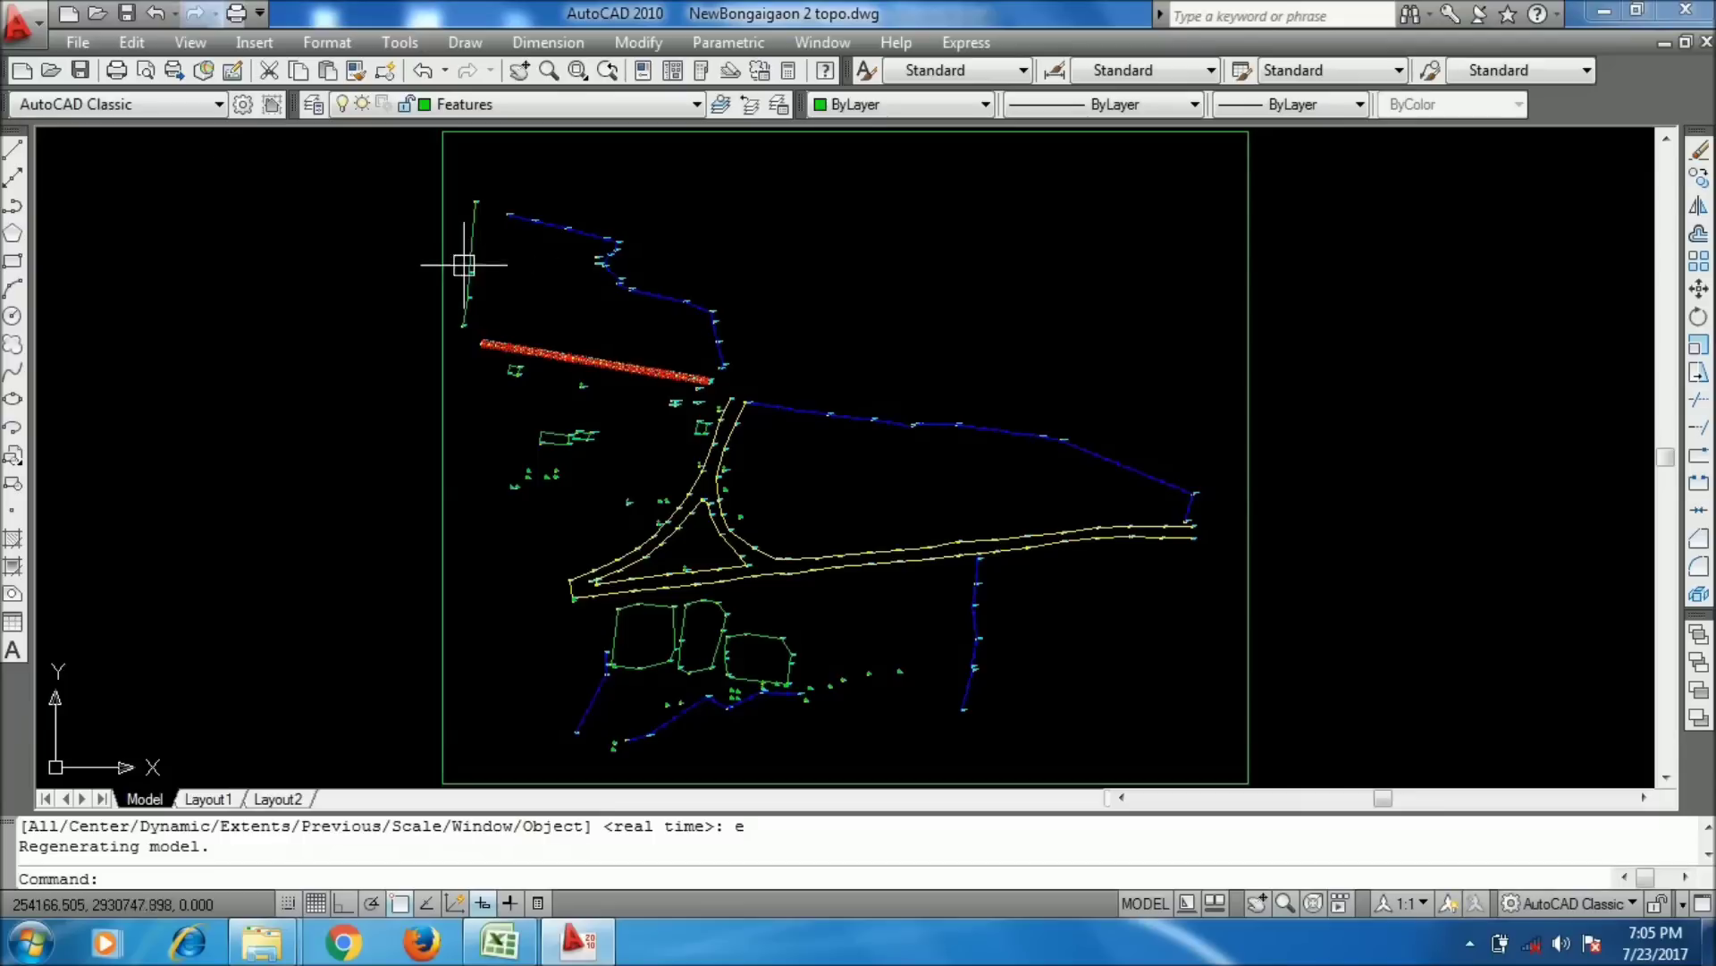
click(80, 71)
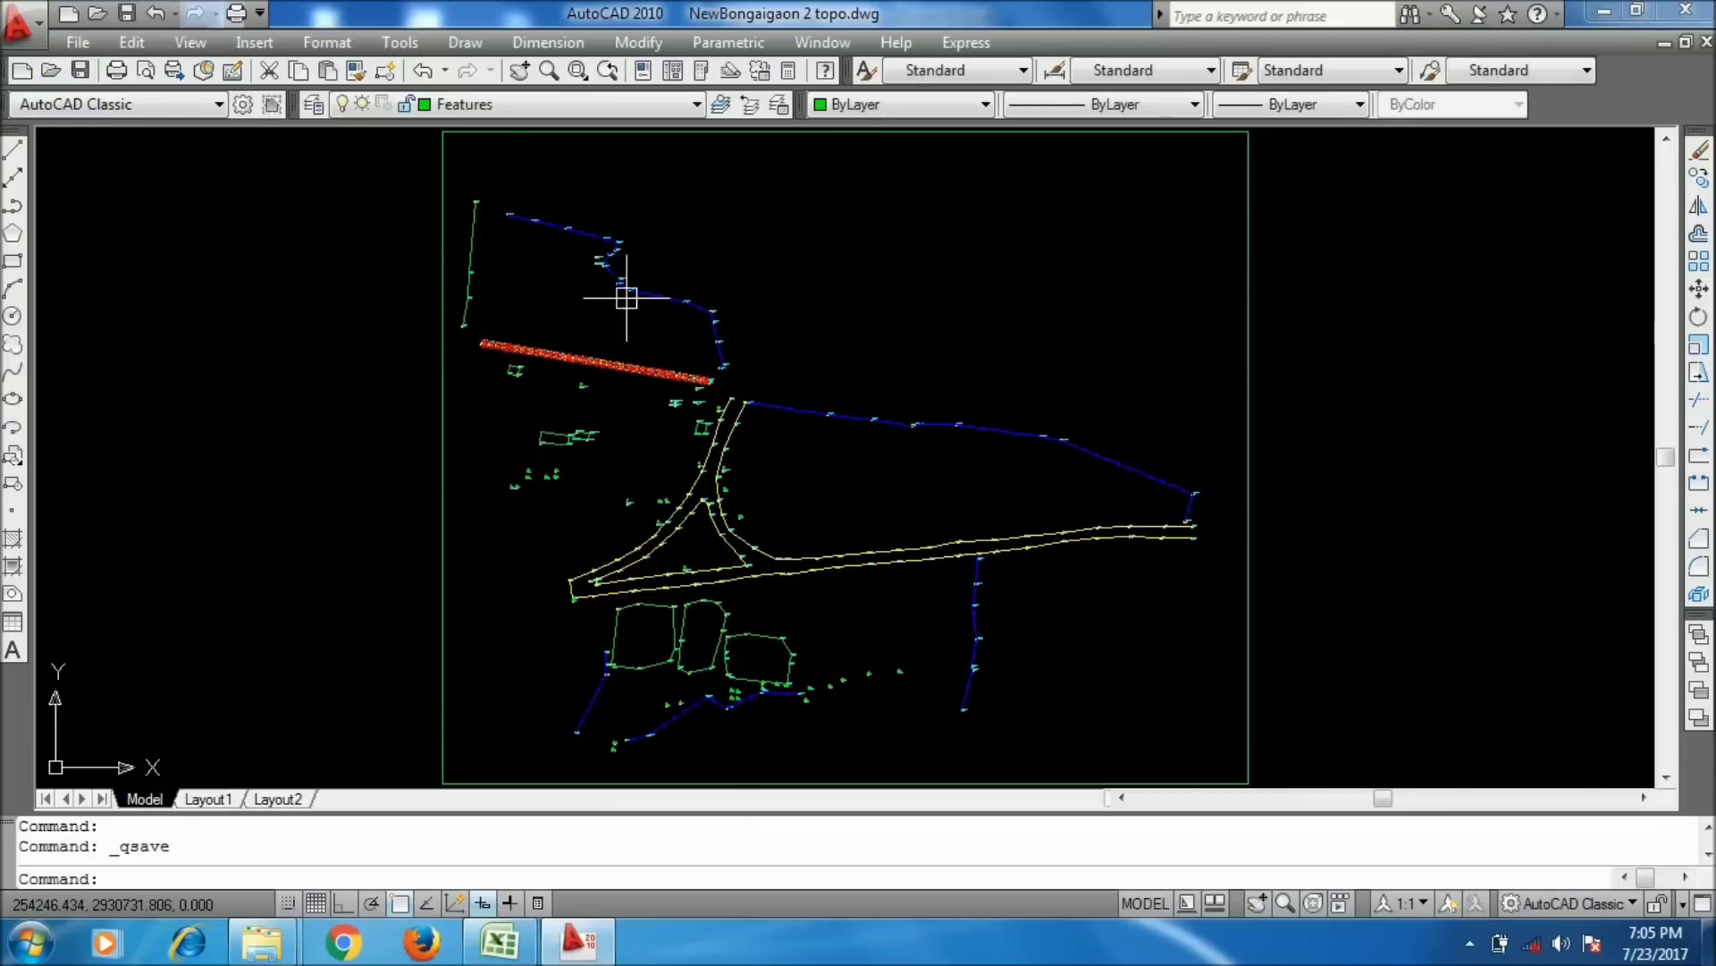
- Copy a PF-WALL2 label to the clipboard and paste it inside the frame near its upper edge
scroll(626, 297, up, 6)
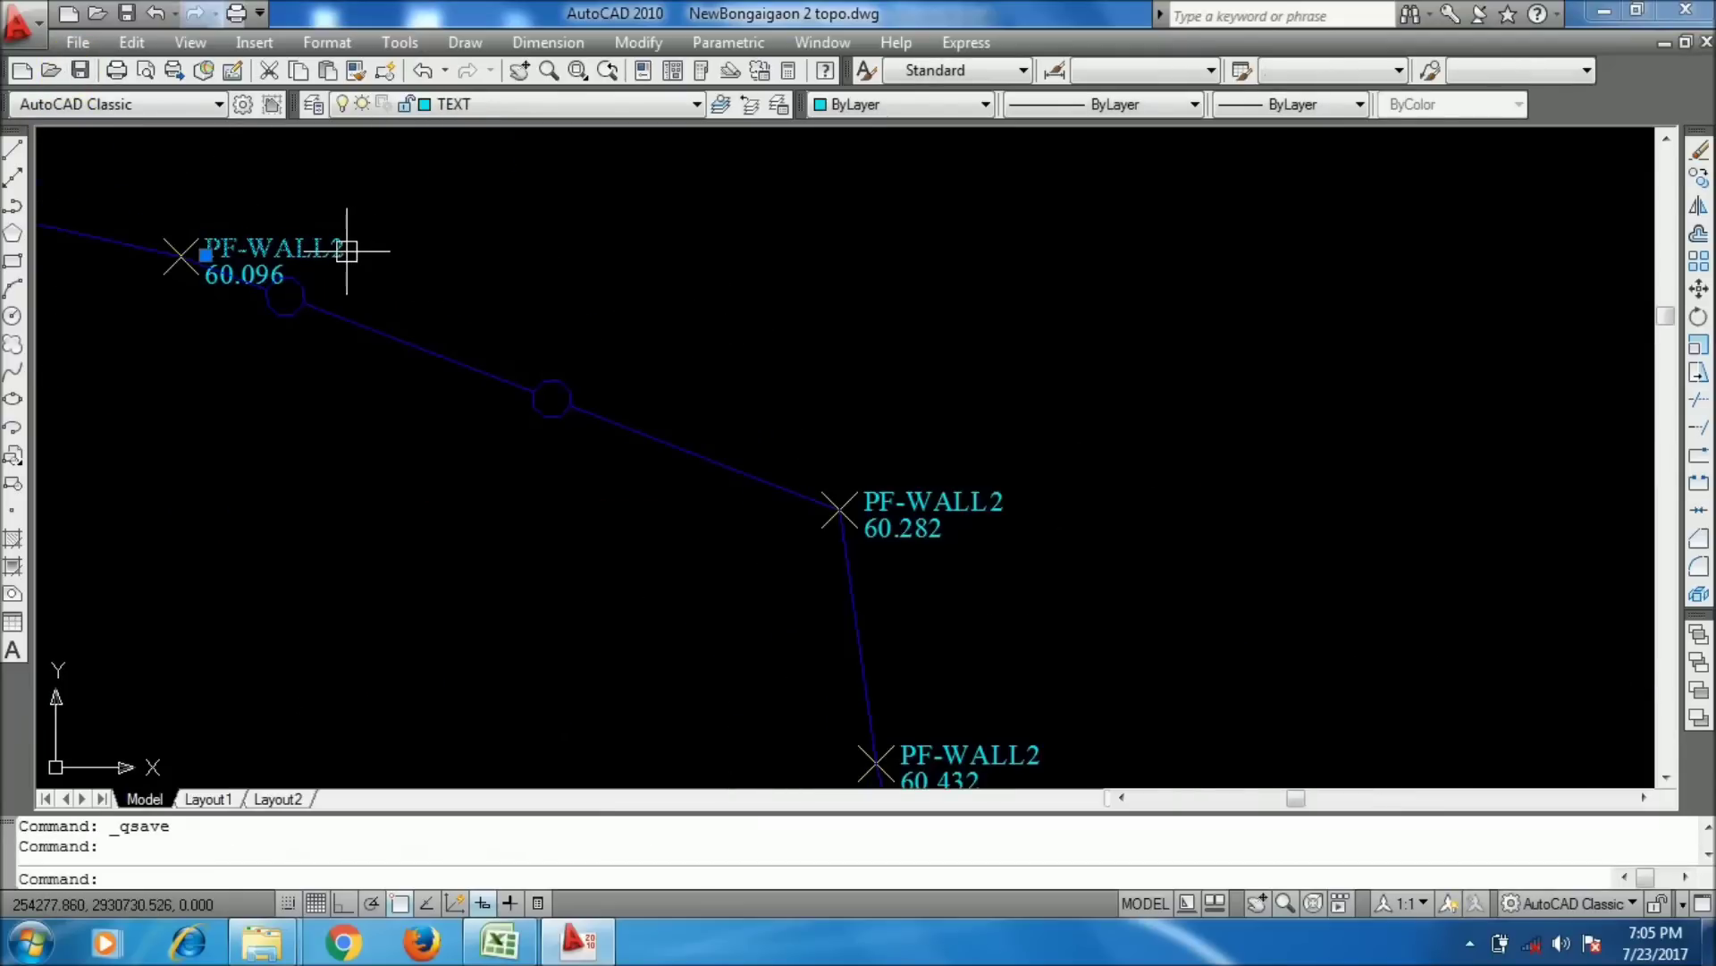
right_click(345, 255)
click(413, 360)
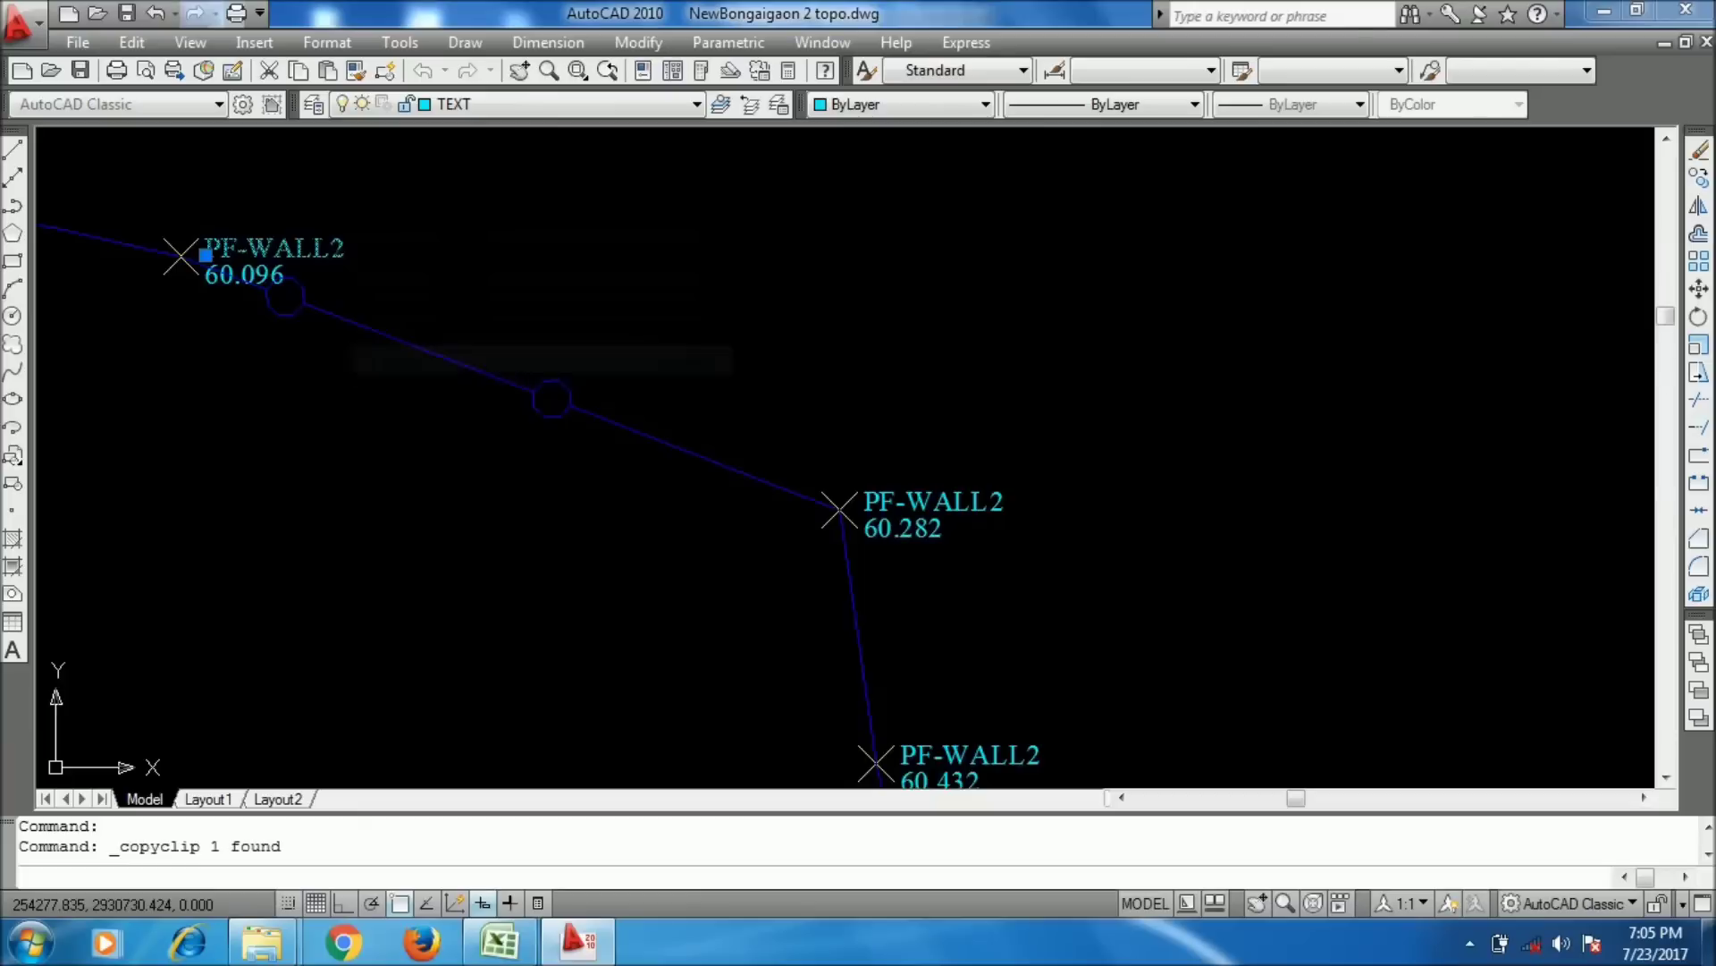
scroll(712, 353, down, 10)
right_click(648, 445)
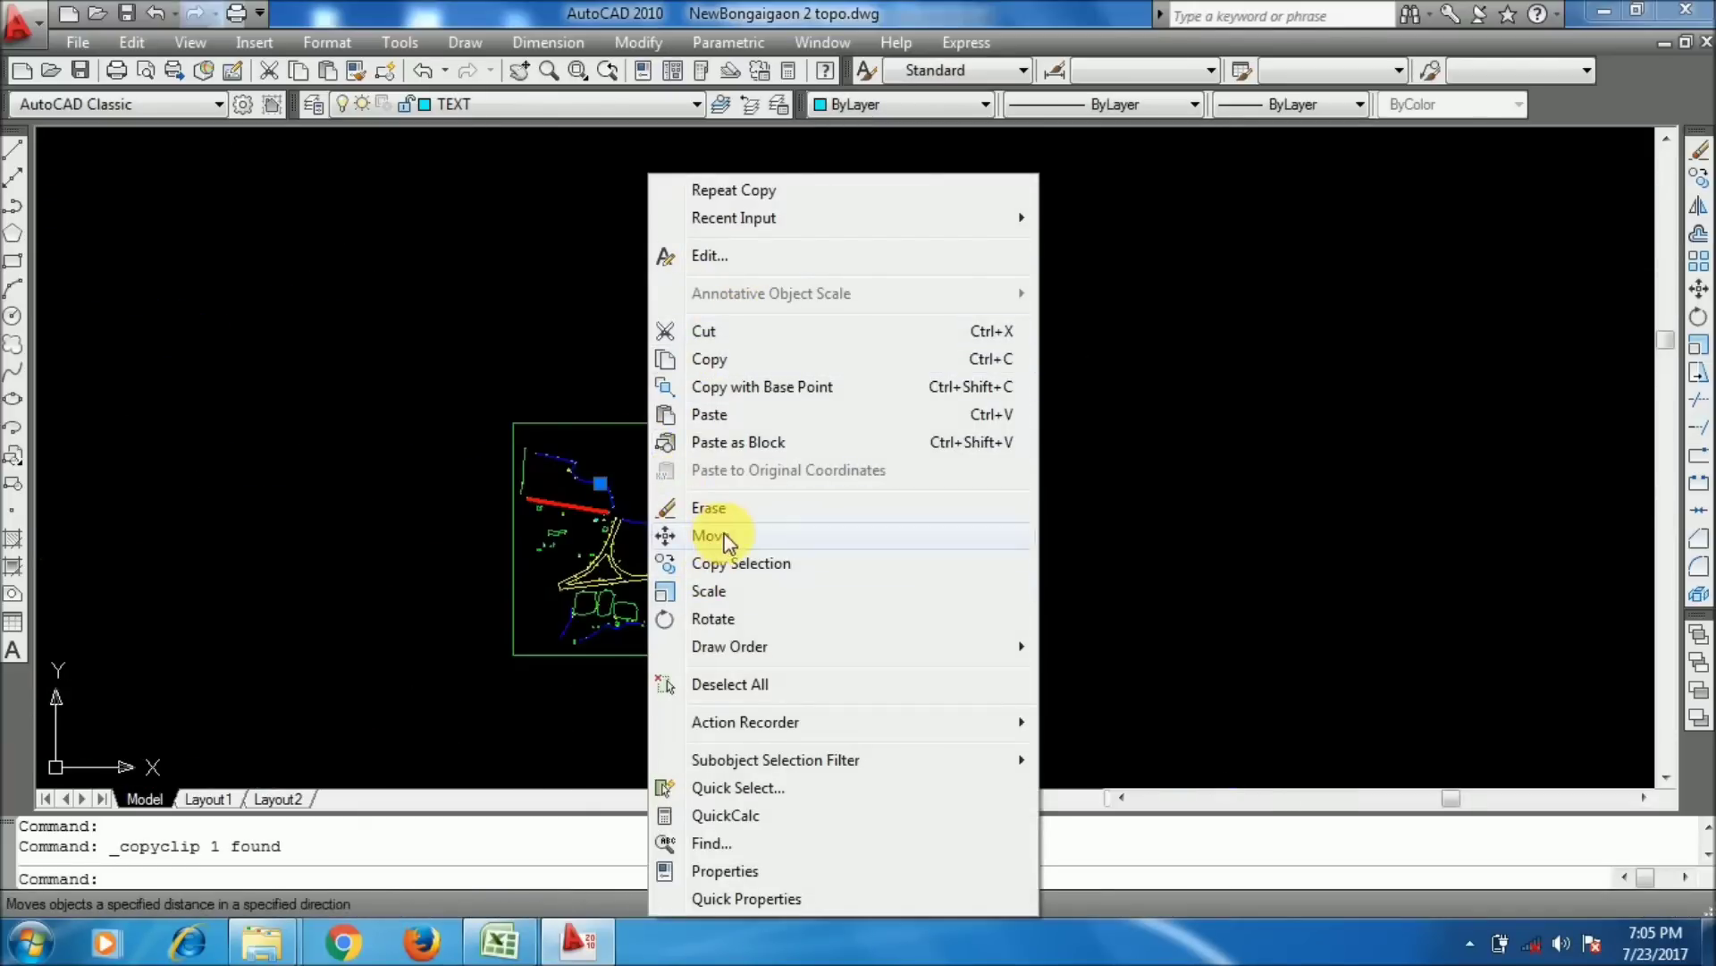
click(724, 415)
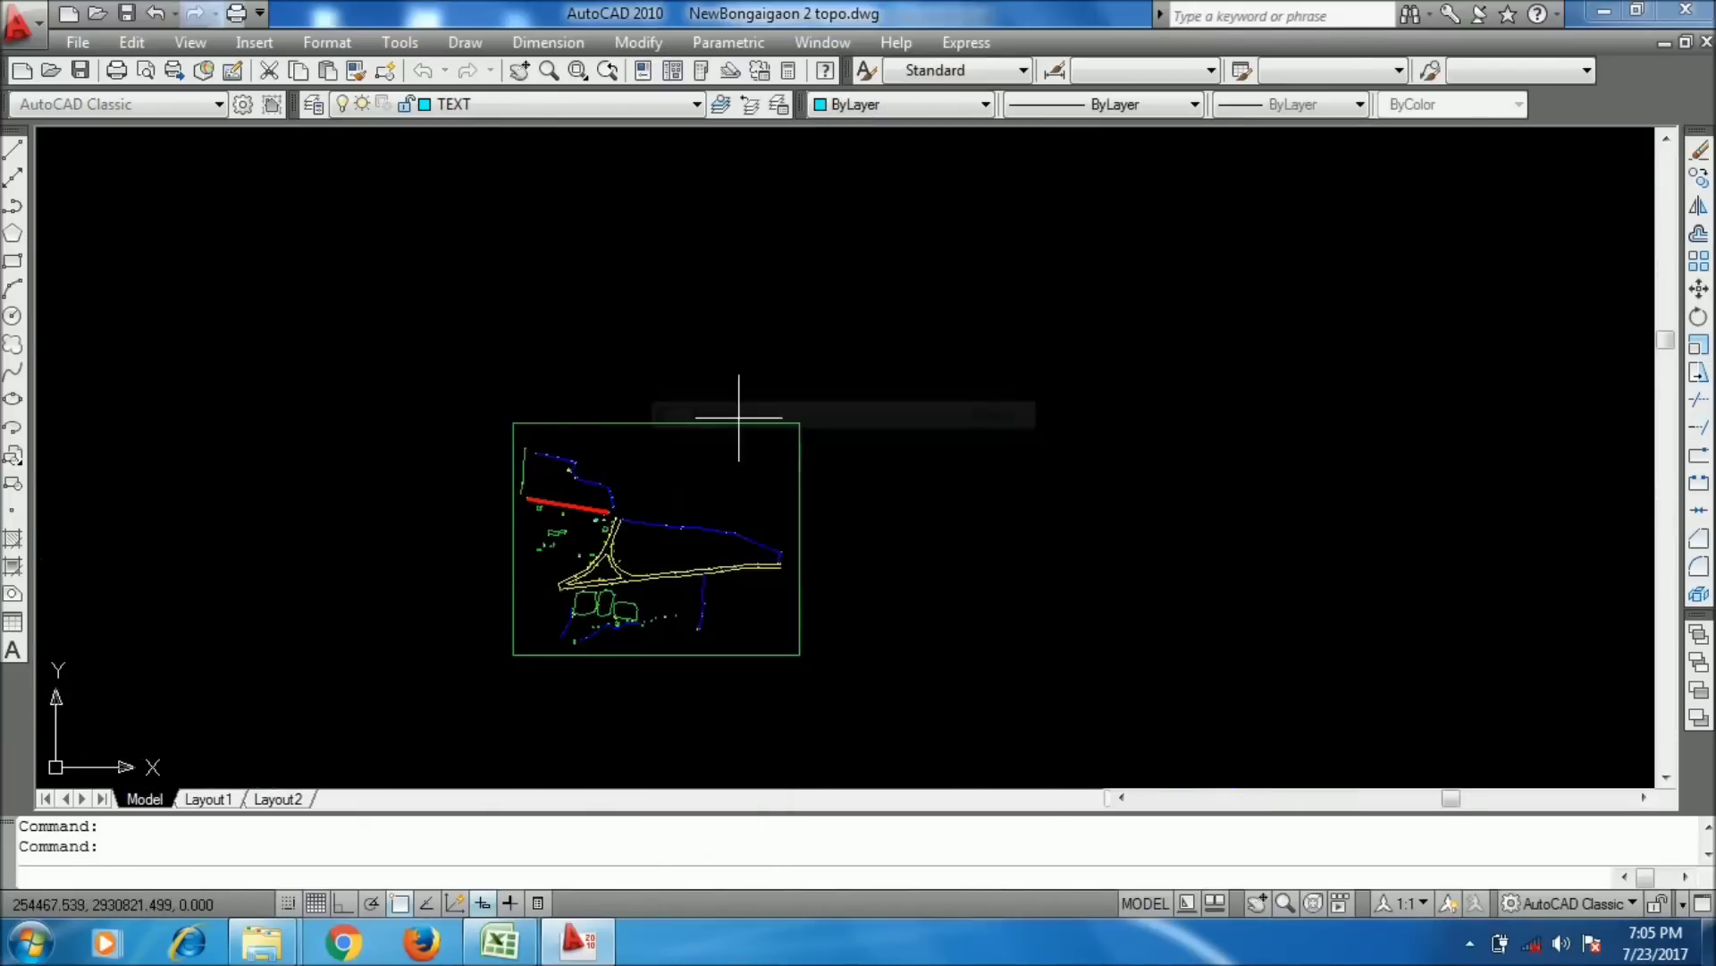
scroll(644, 465, up, 7)
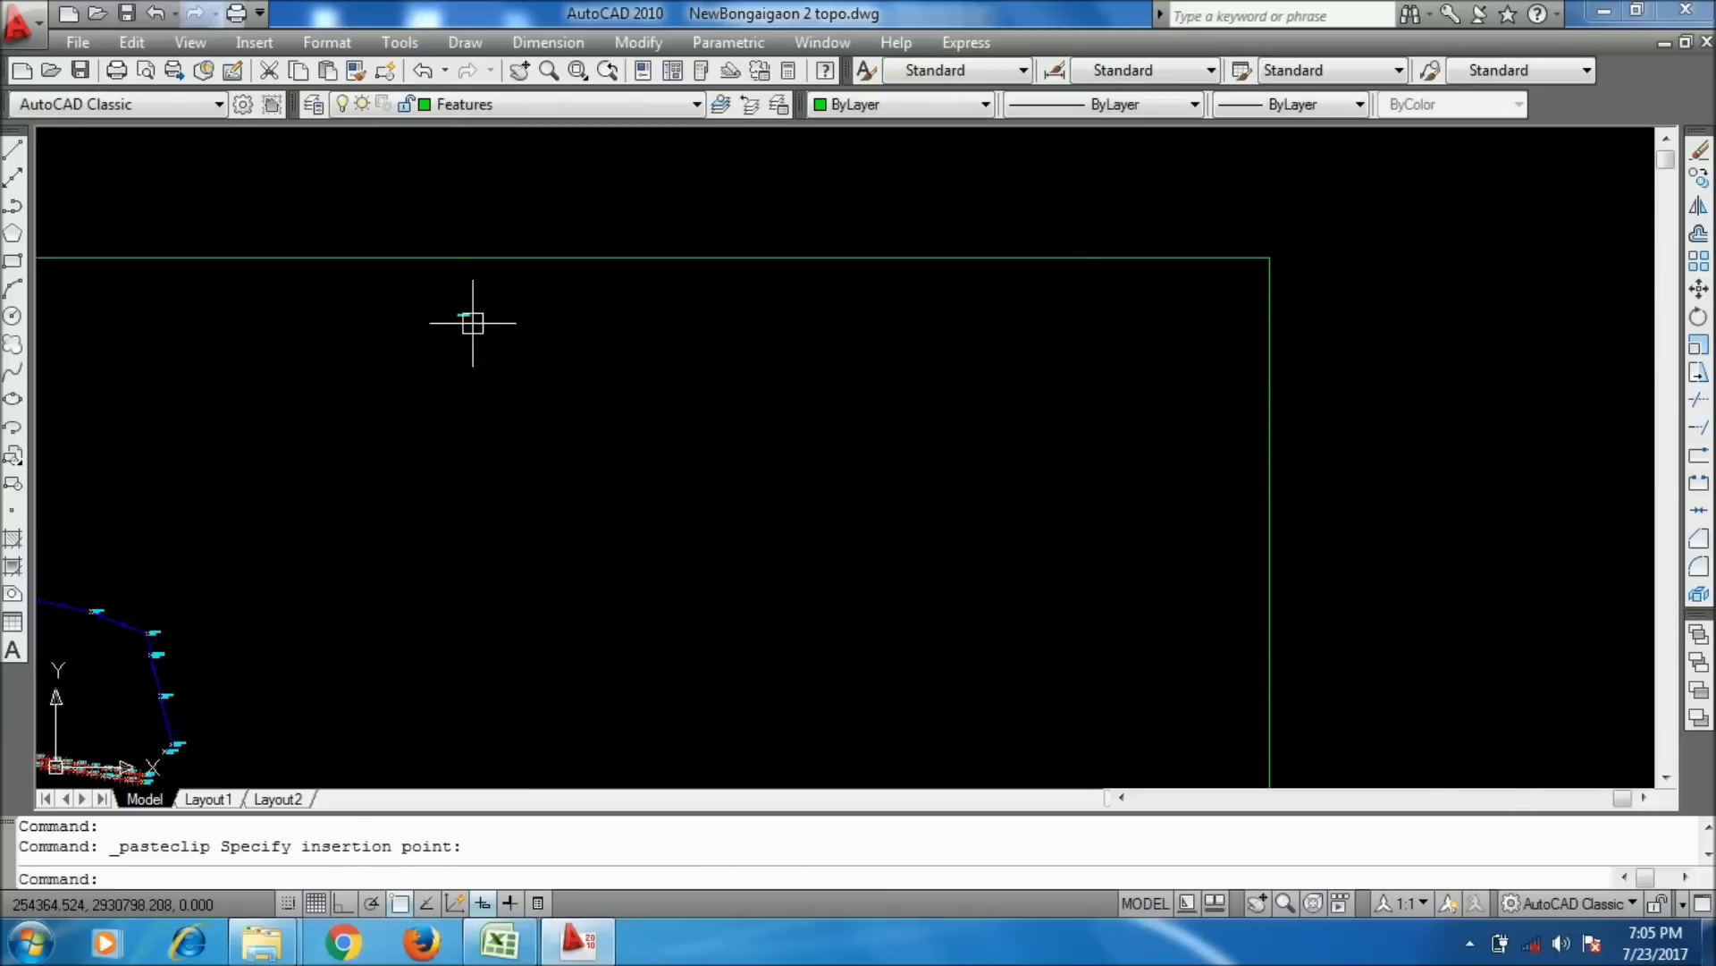
- Scale the pasted PF-WALL2 text up to title size, using a base point on the text
scroll(473, 323, up, 3)
click(575, 352)
click(567, 364)
click(487, 249)
scroll(537, 336, up, 3)
text(scale)
key(Return)
click(519, 303)
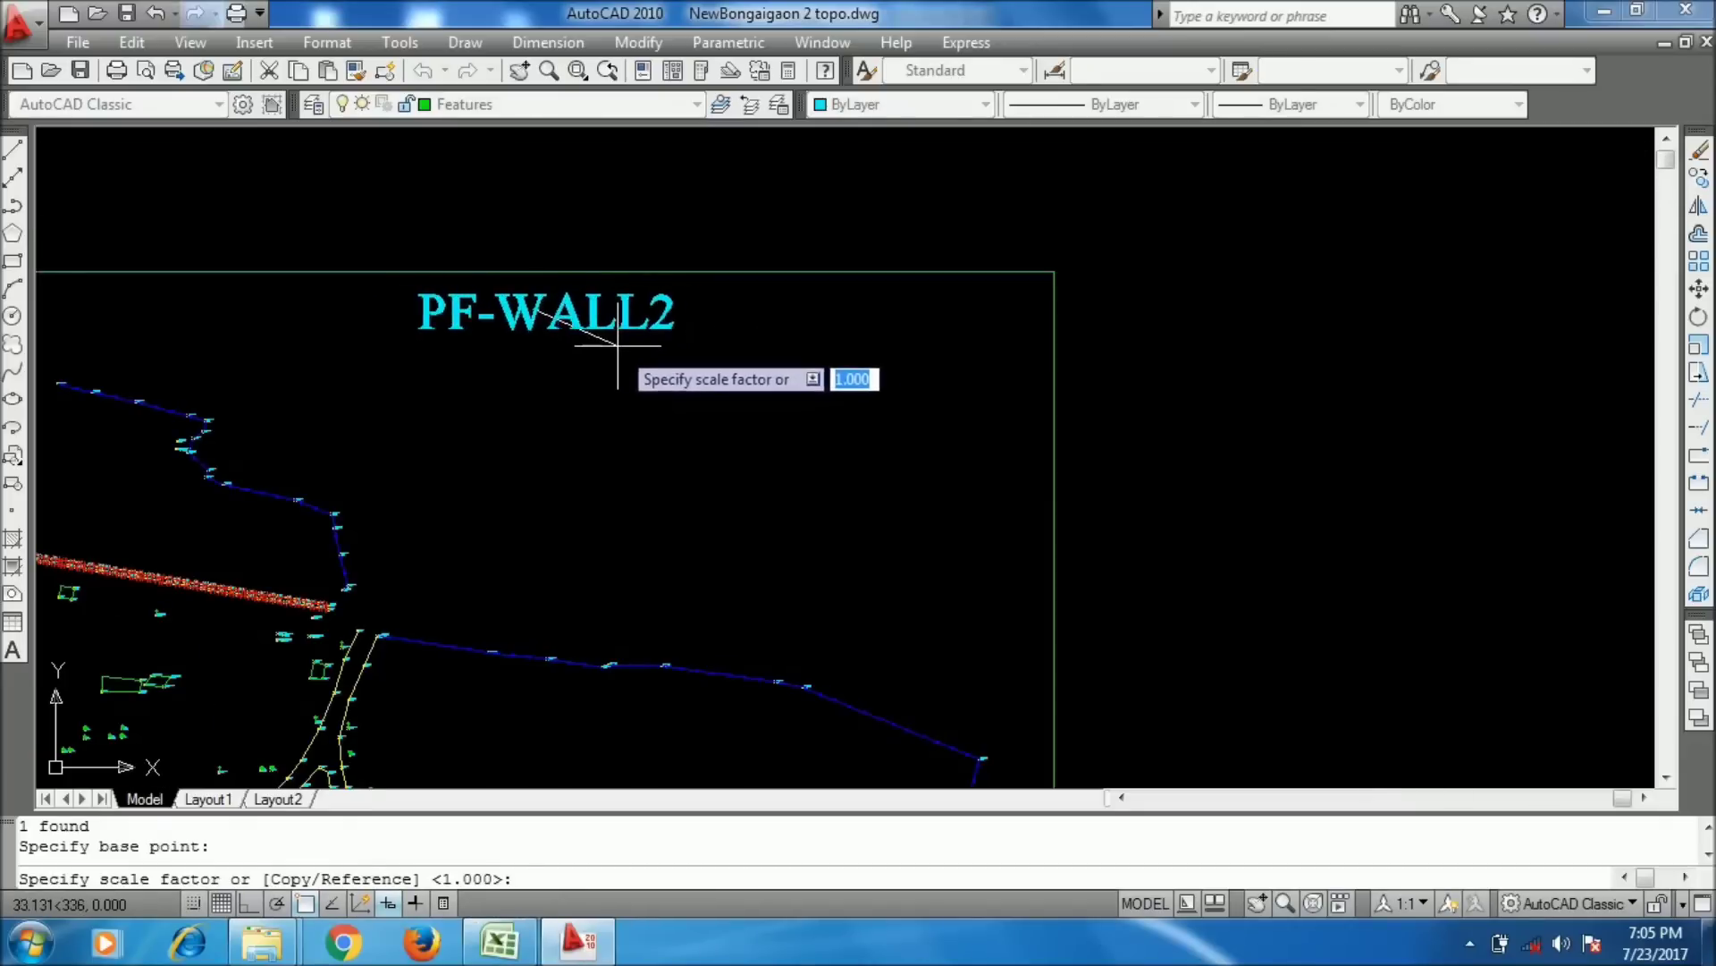
click(534, 329)
- Change the enlarged text to "New Bongaigaon Topo" and end text editing
click(535, 329)
double_click(535, 330)
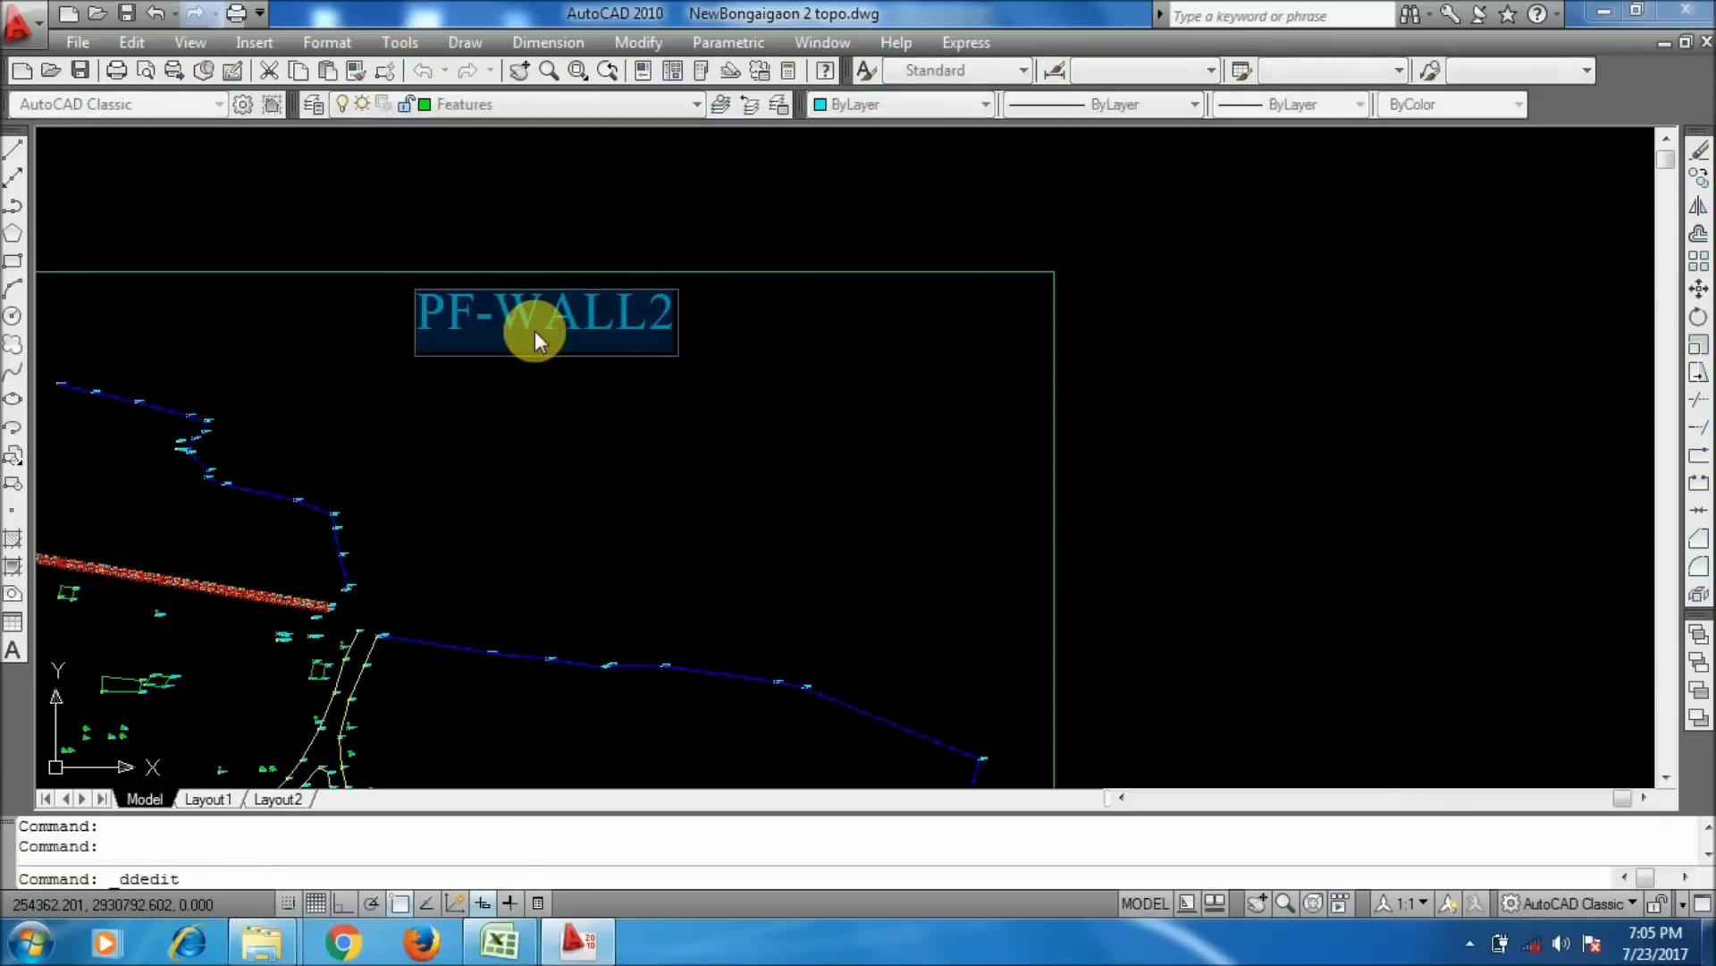
text(new)
key(BackSpace)
key(BackSpace)
key(BackSpace)
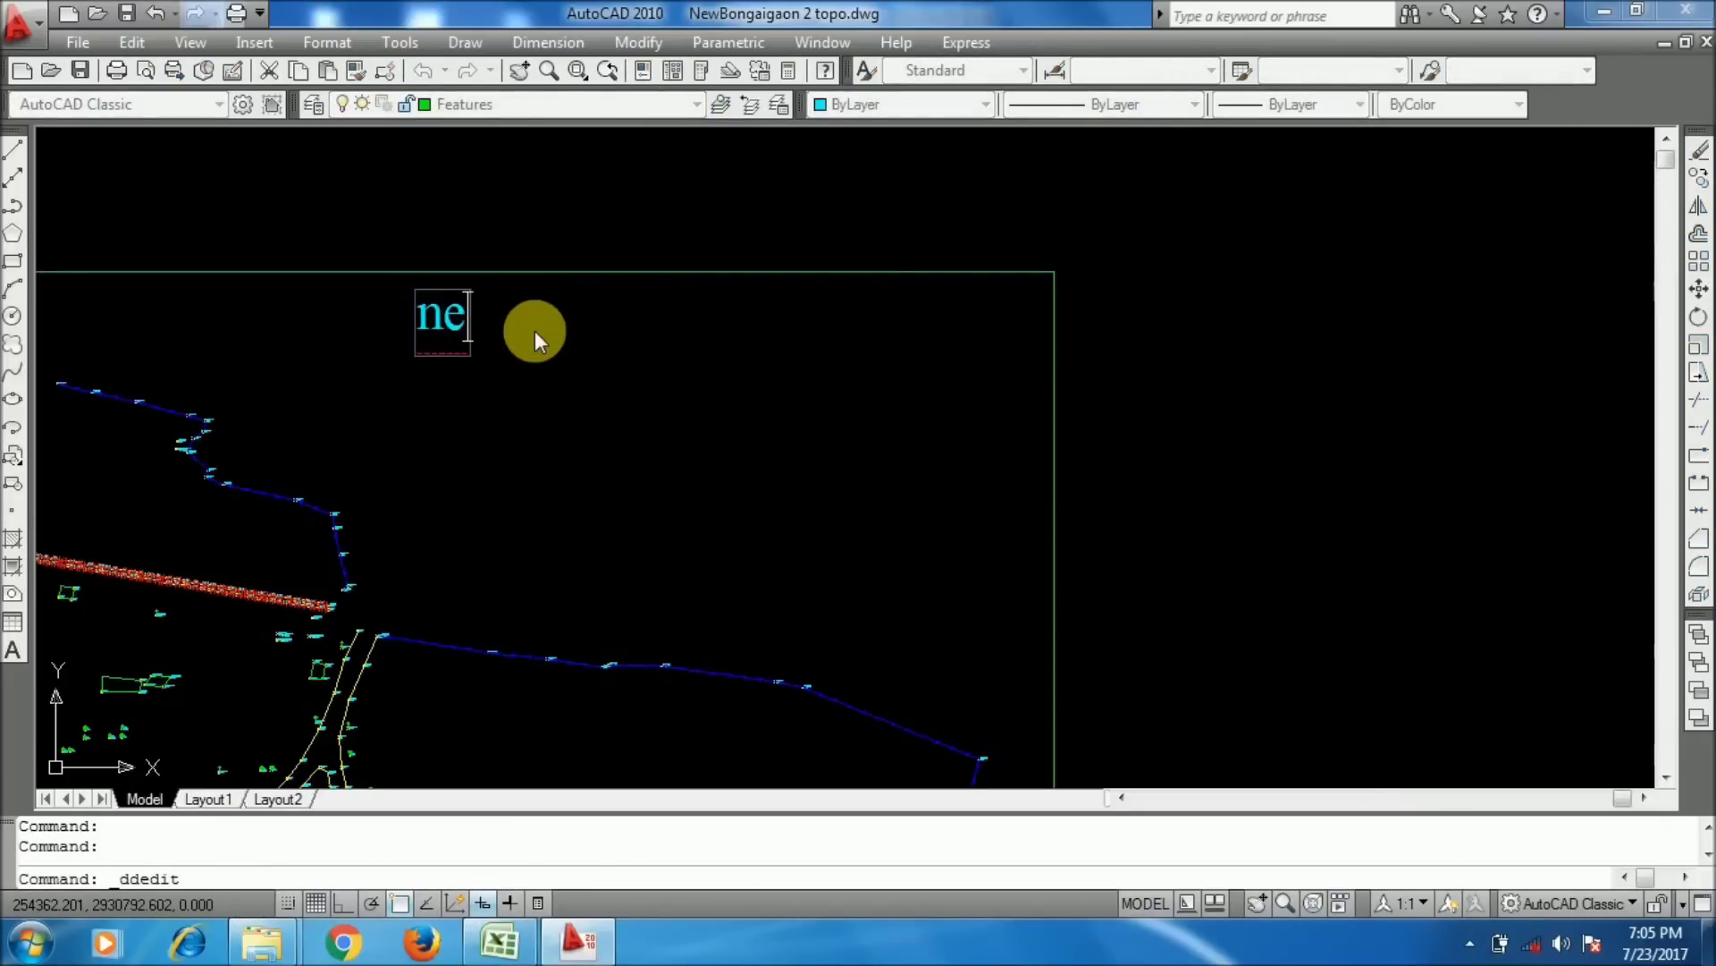
text(New Bo)
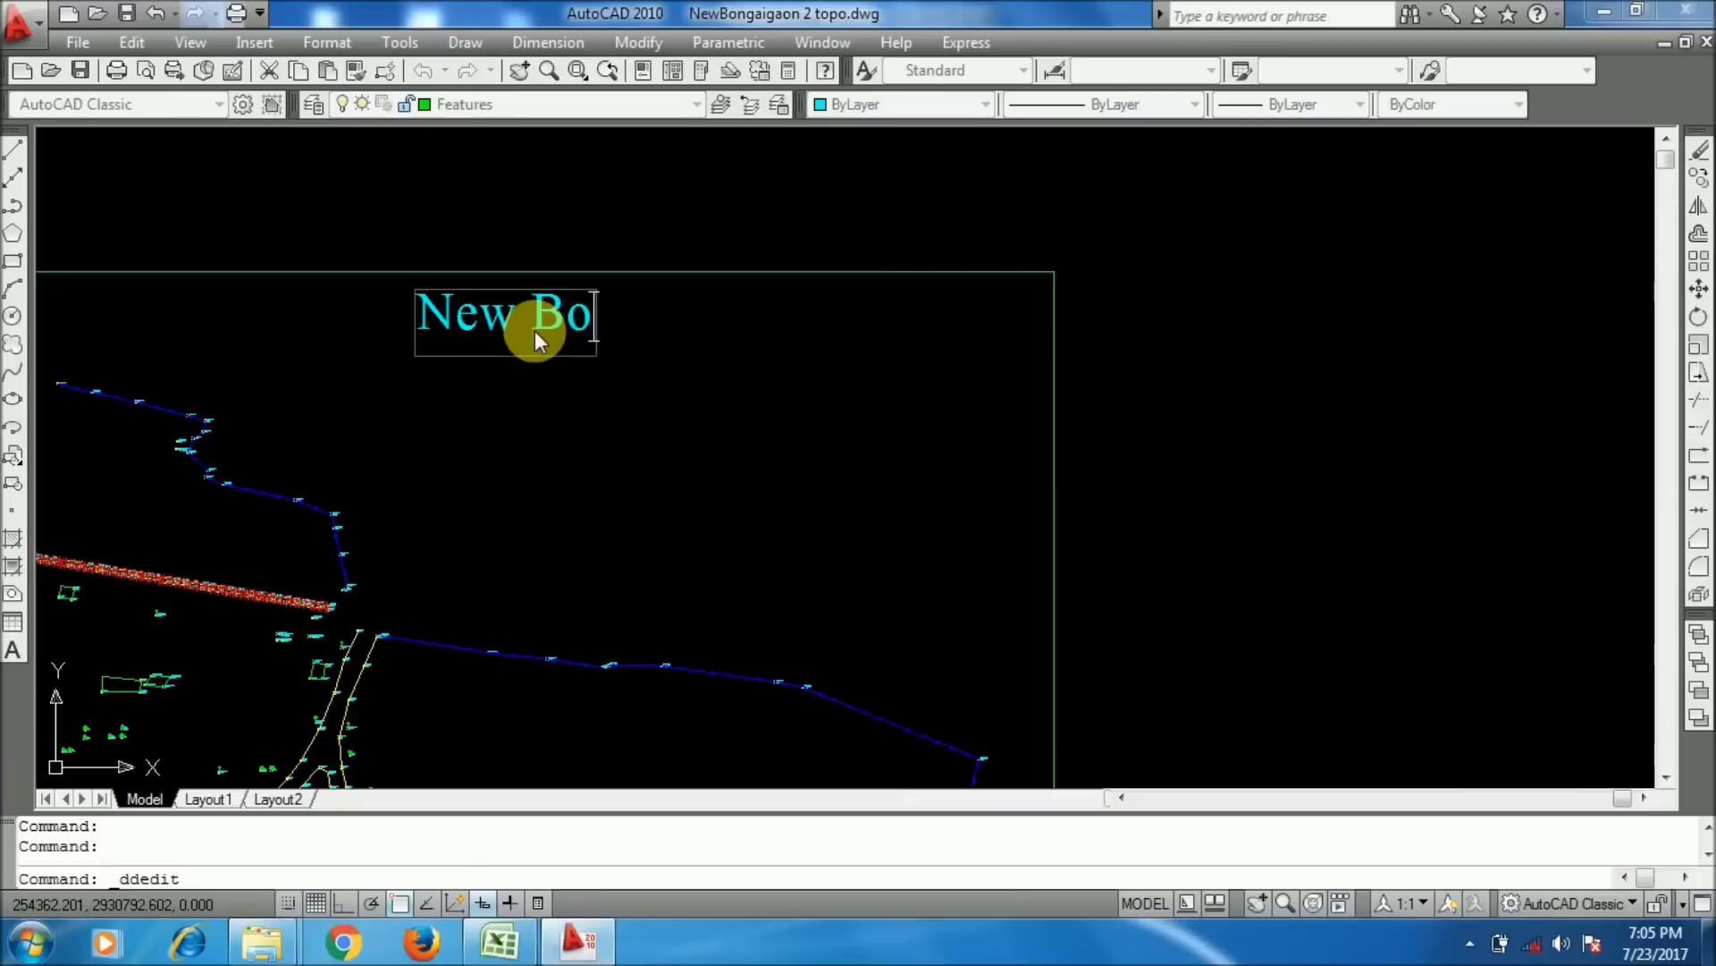
text(ngaiga)
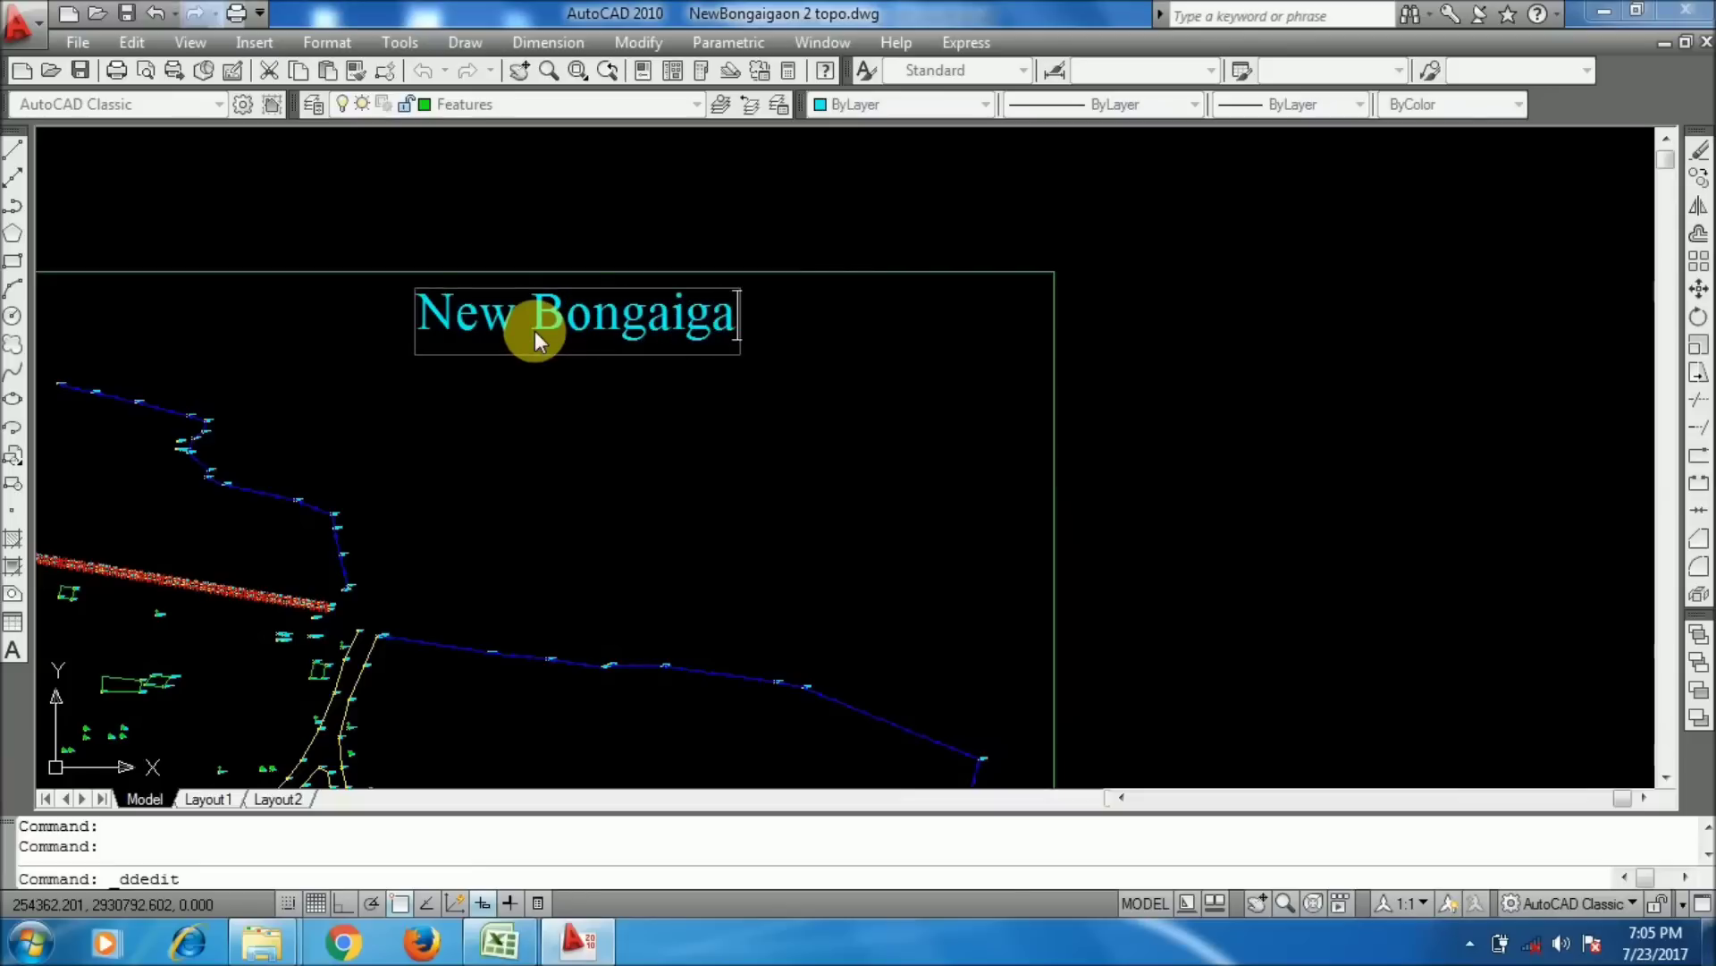
text(on Top)
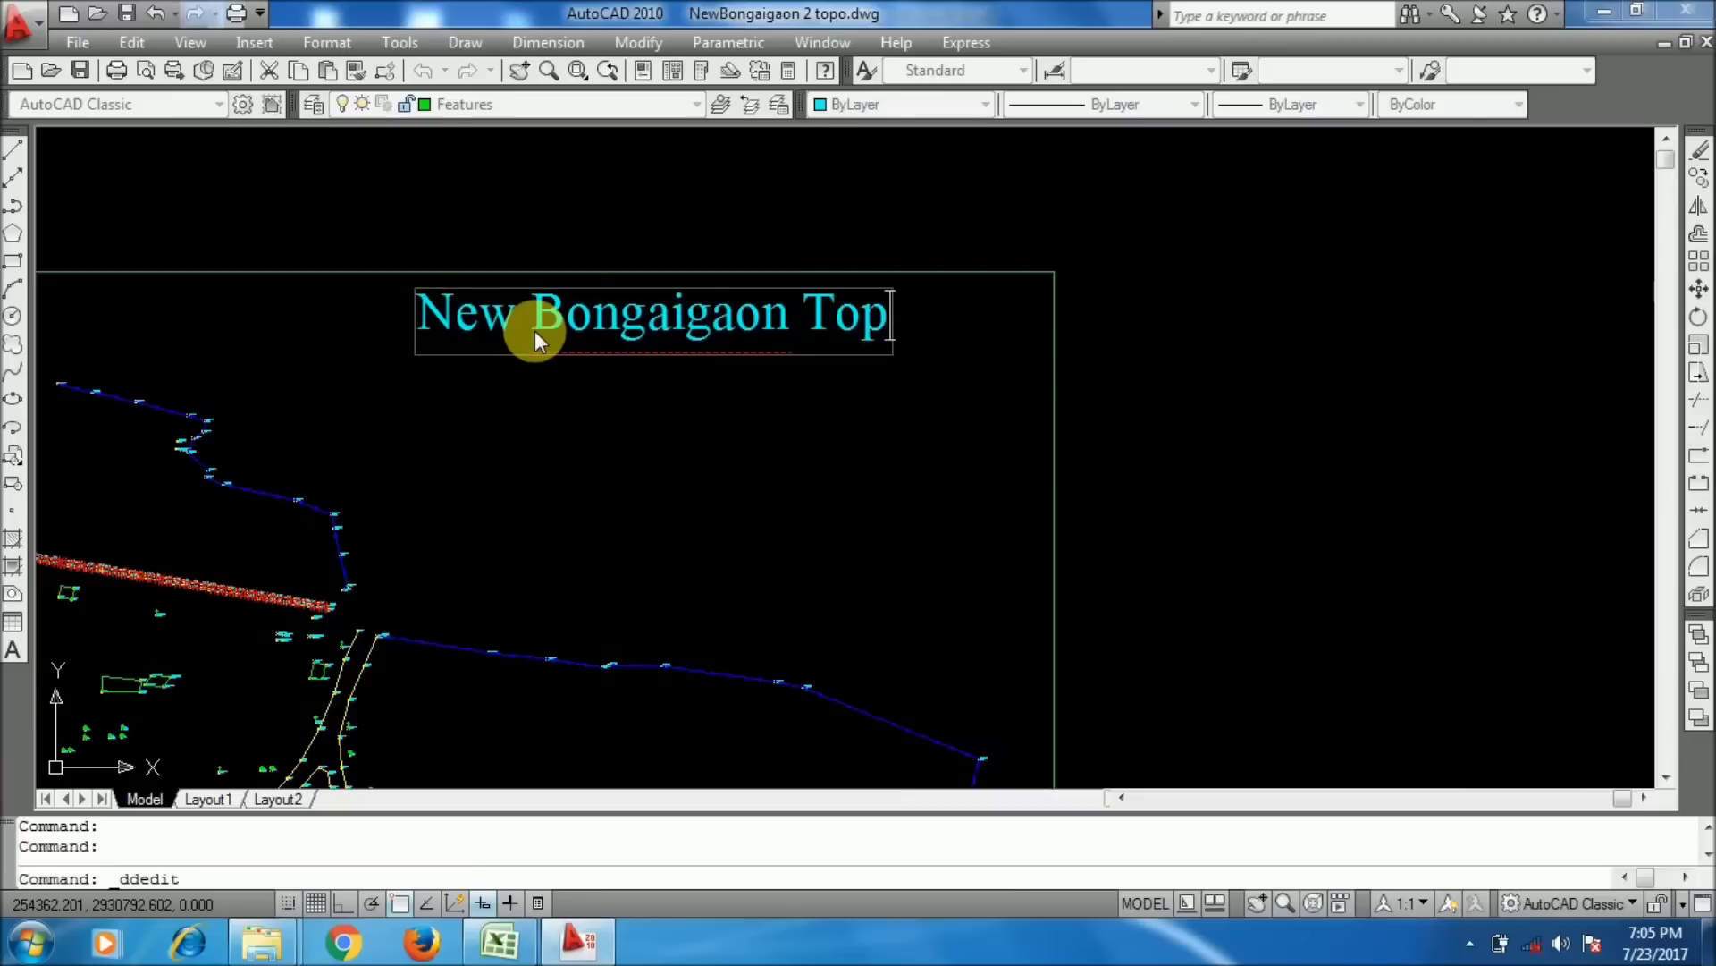
text(o)
key(Return)
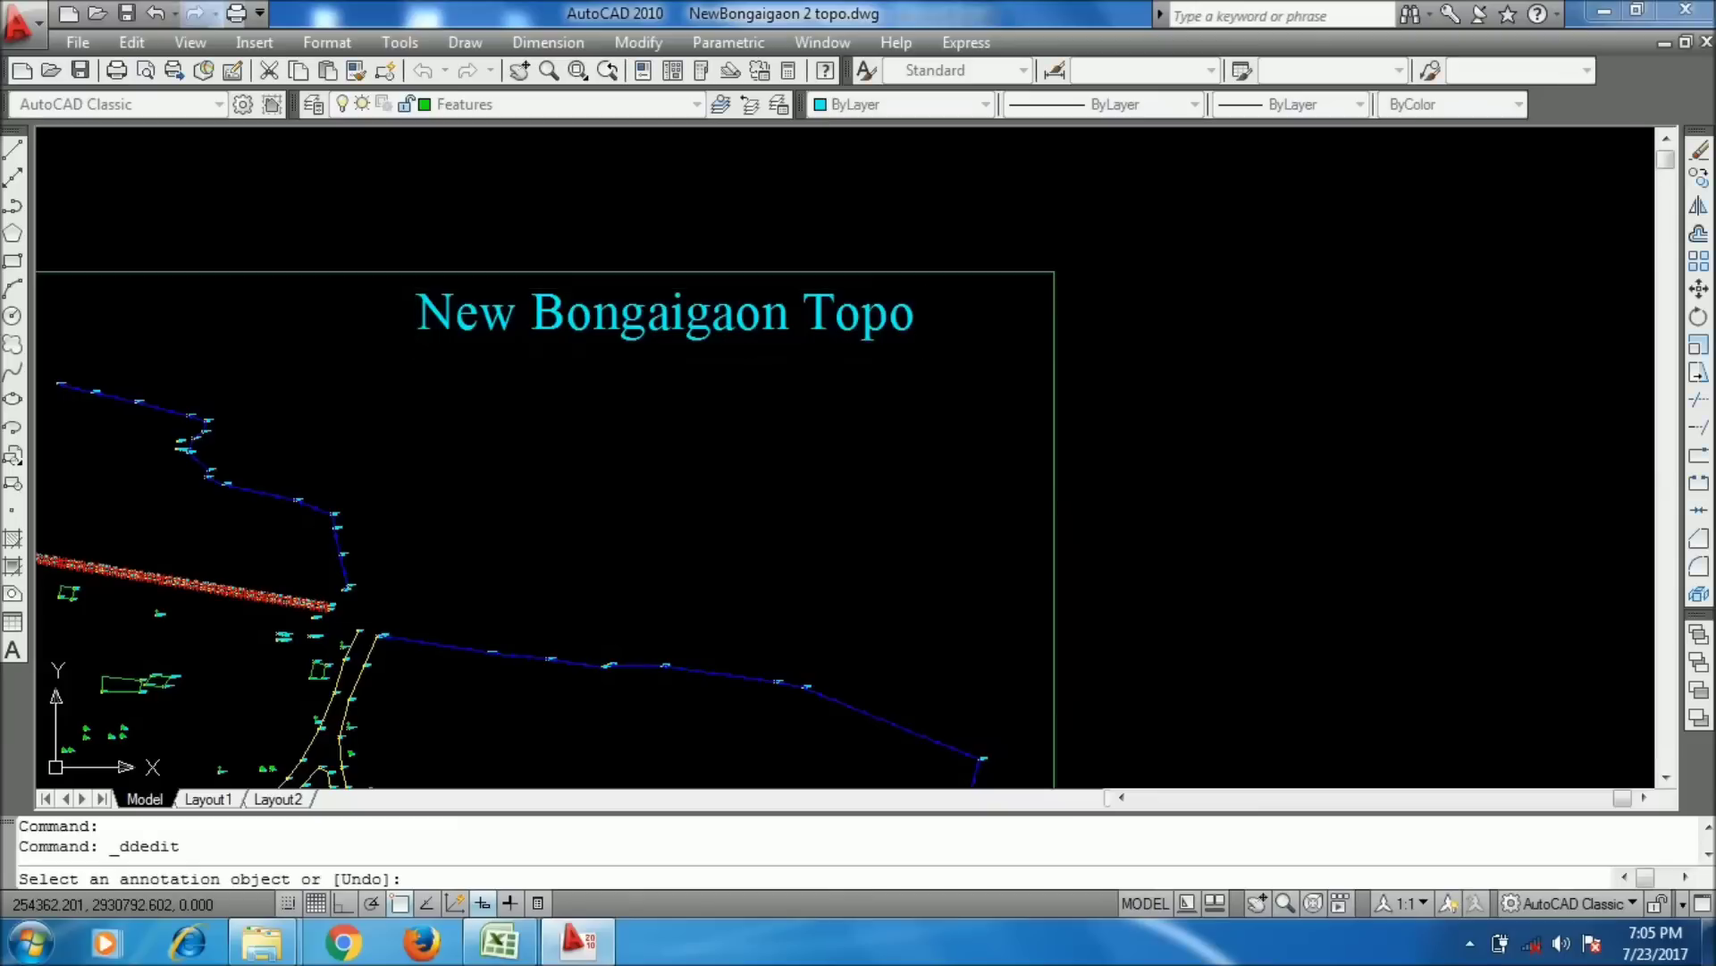
key(Escape)
- Move the "New Bongaigaon Topo" title west so it sits centred under the frame's upper edge
click(683, 340)
text(m)
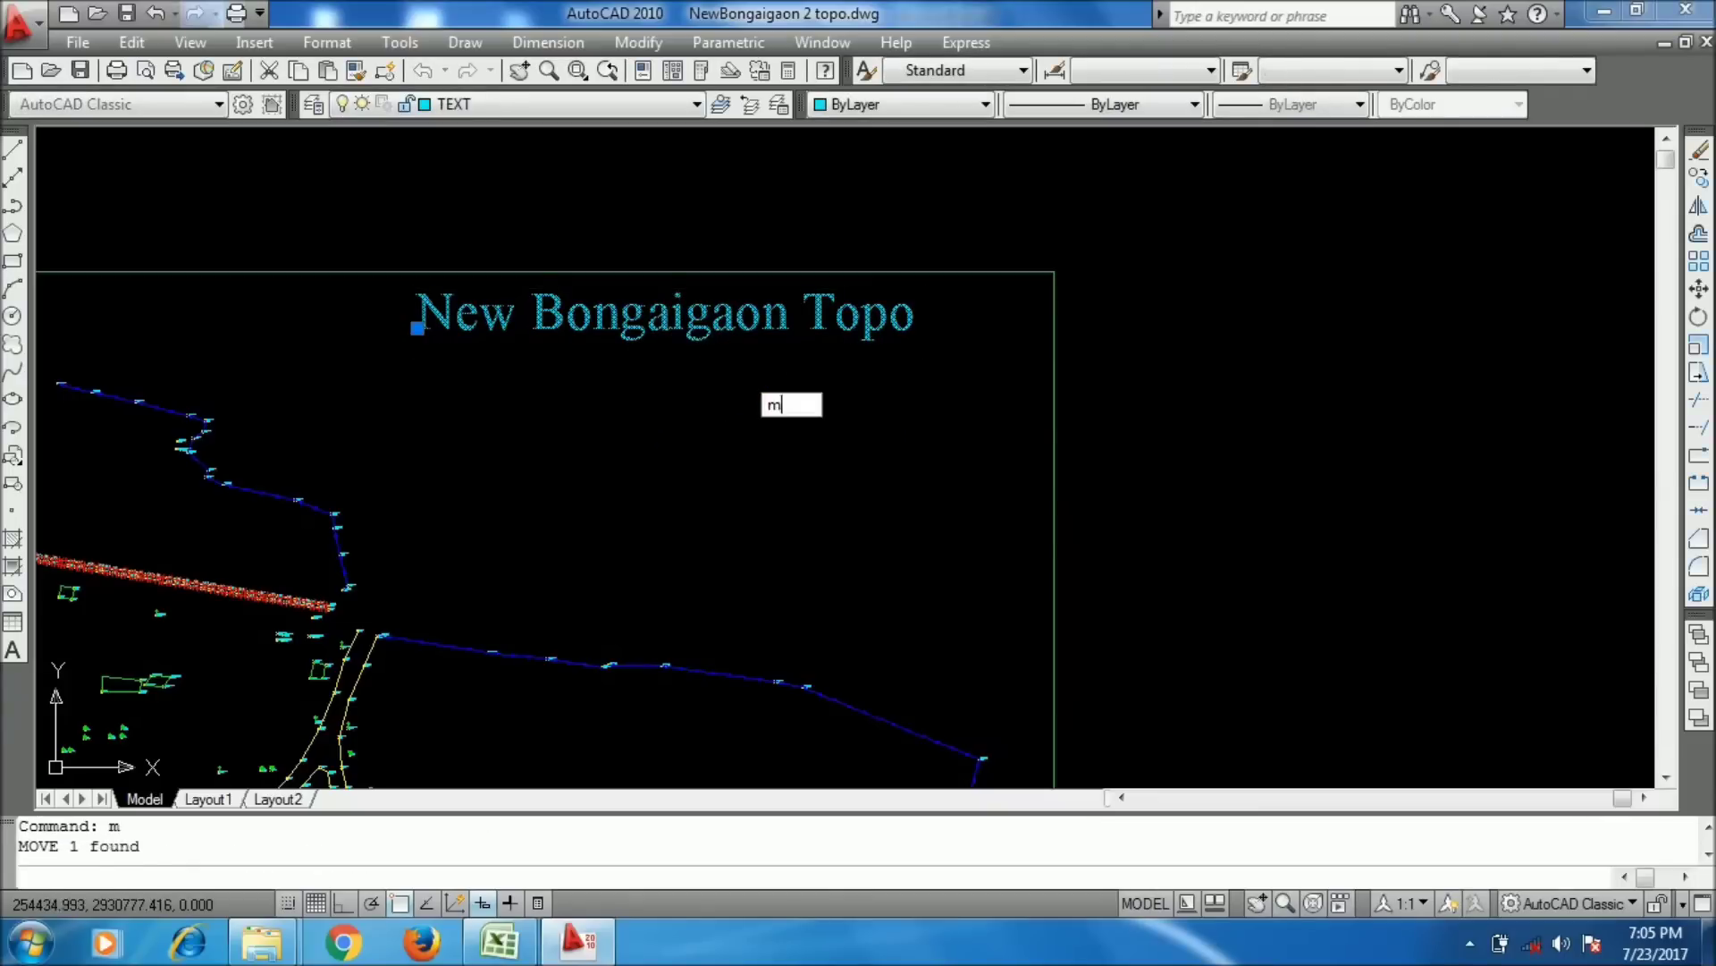
key(Return)
middle_drag(721, 356, 1091, 433)
click(947, 412)
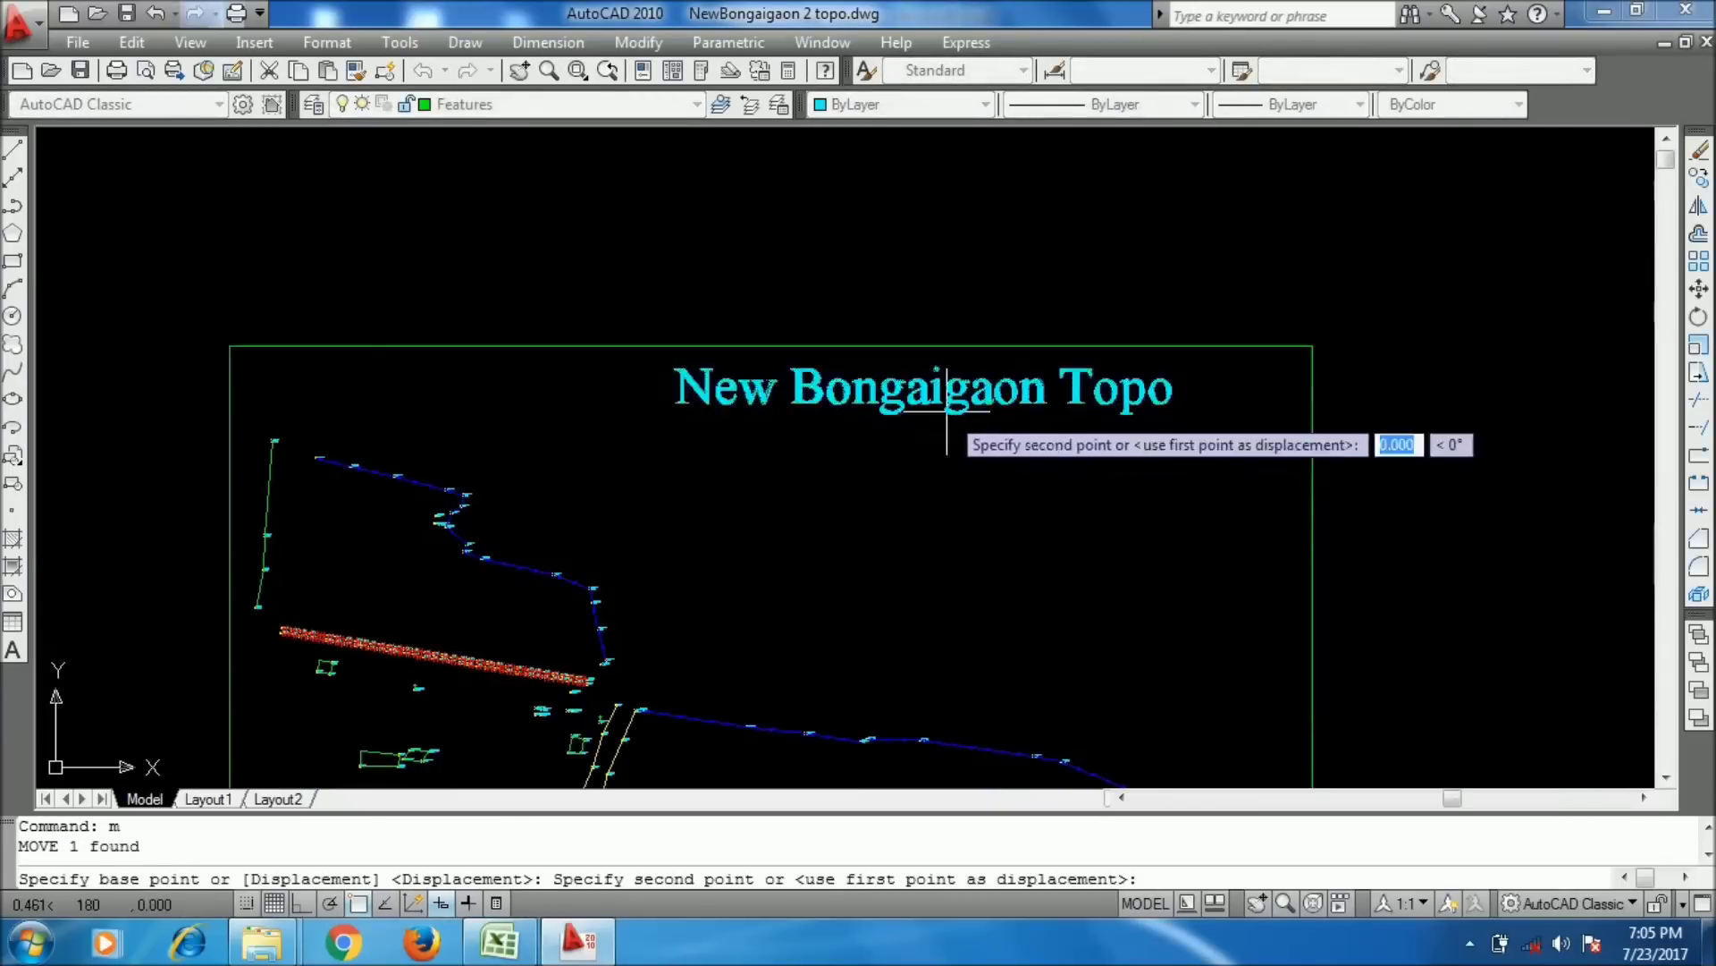
click(800, 416)
- Draw an open two-segment V-shaped polyline freehand above the frame
scroll(769, 383, down, 6)
scroll(643, 337, up, 5)
mouse_move(643, 338)
middle_down()
mouse_move(701, 381)
mouse_move(744, 522)
middle_up()
text(pl)
key(Return)
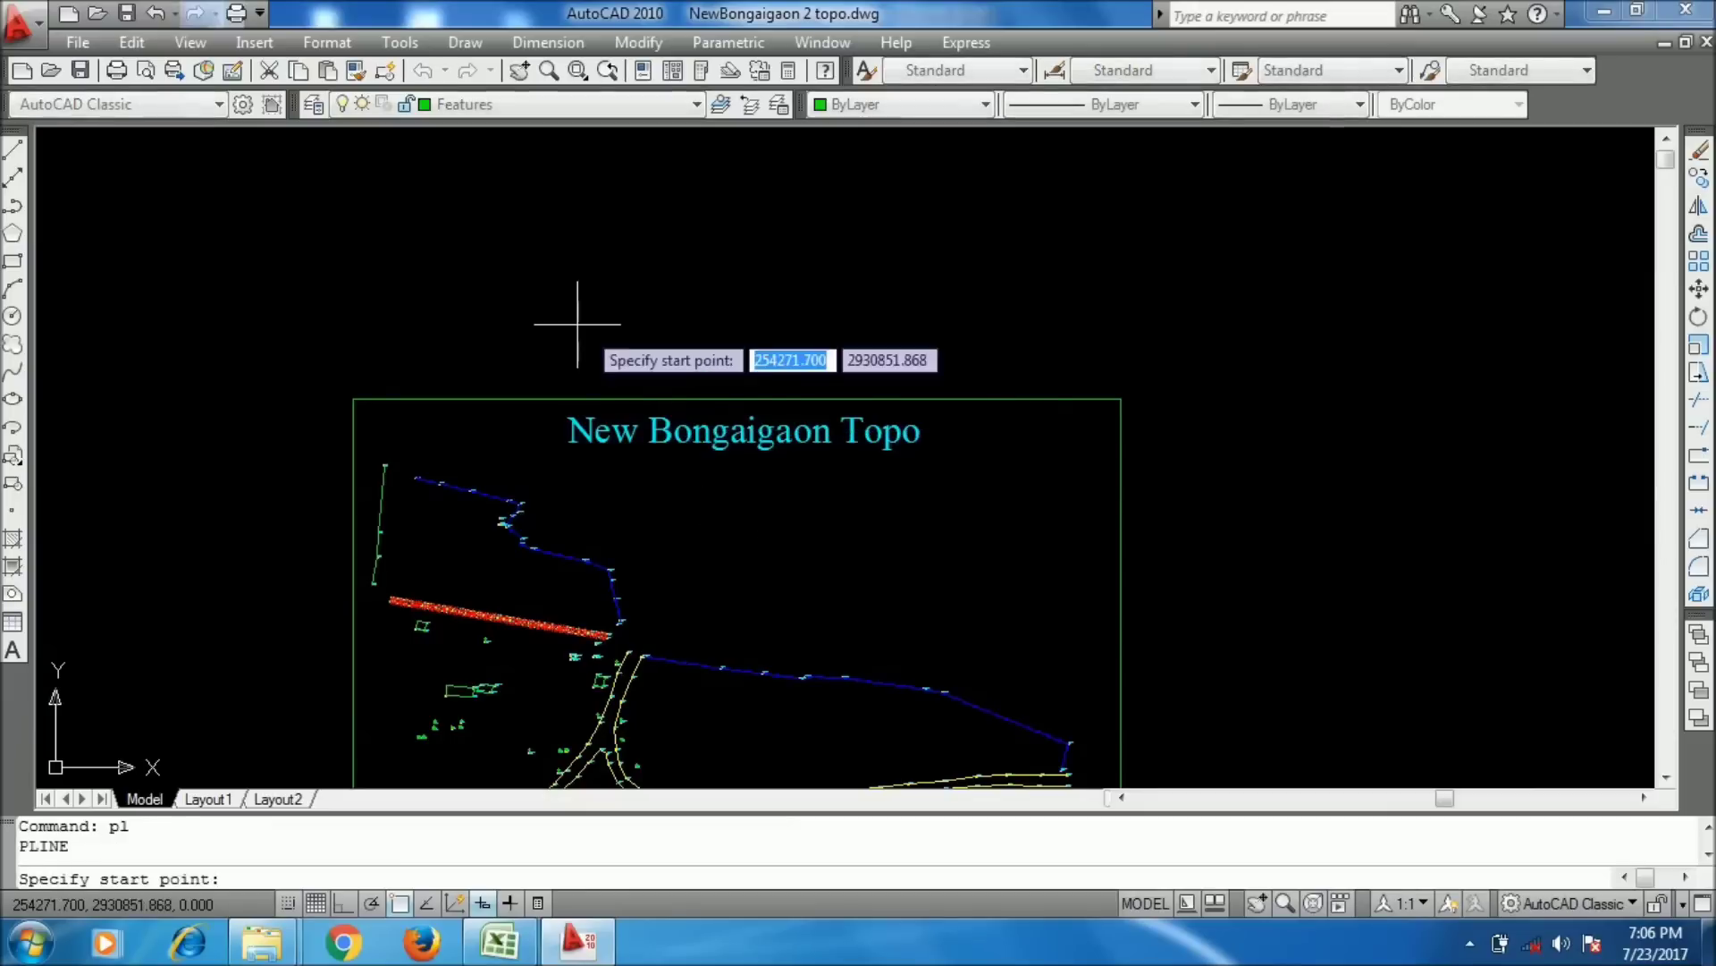
click(578, 314)
click(668, 373)
click(946, 276)
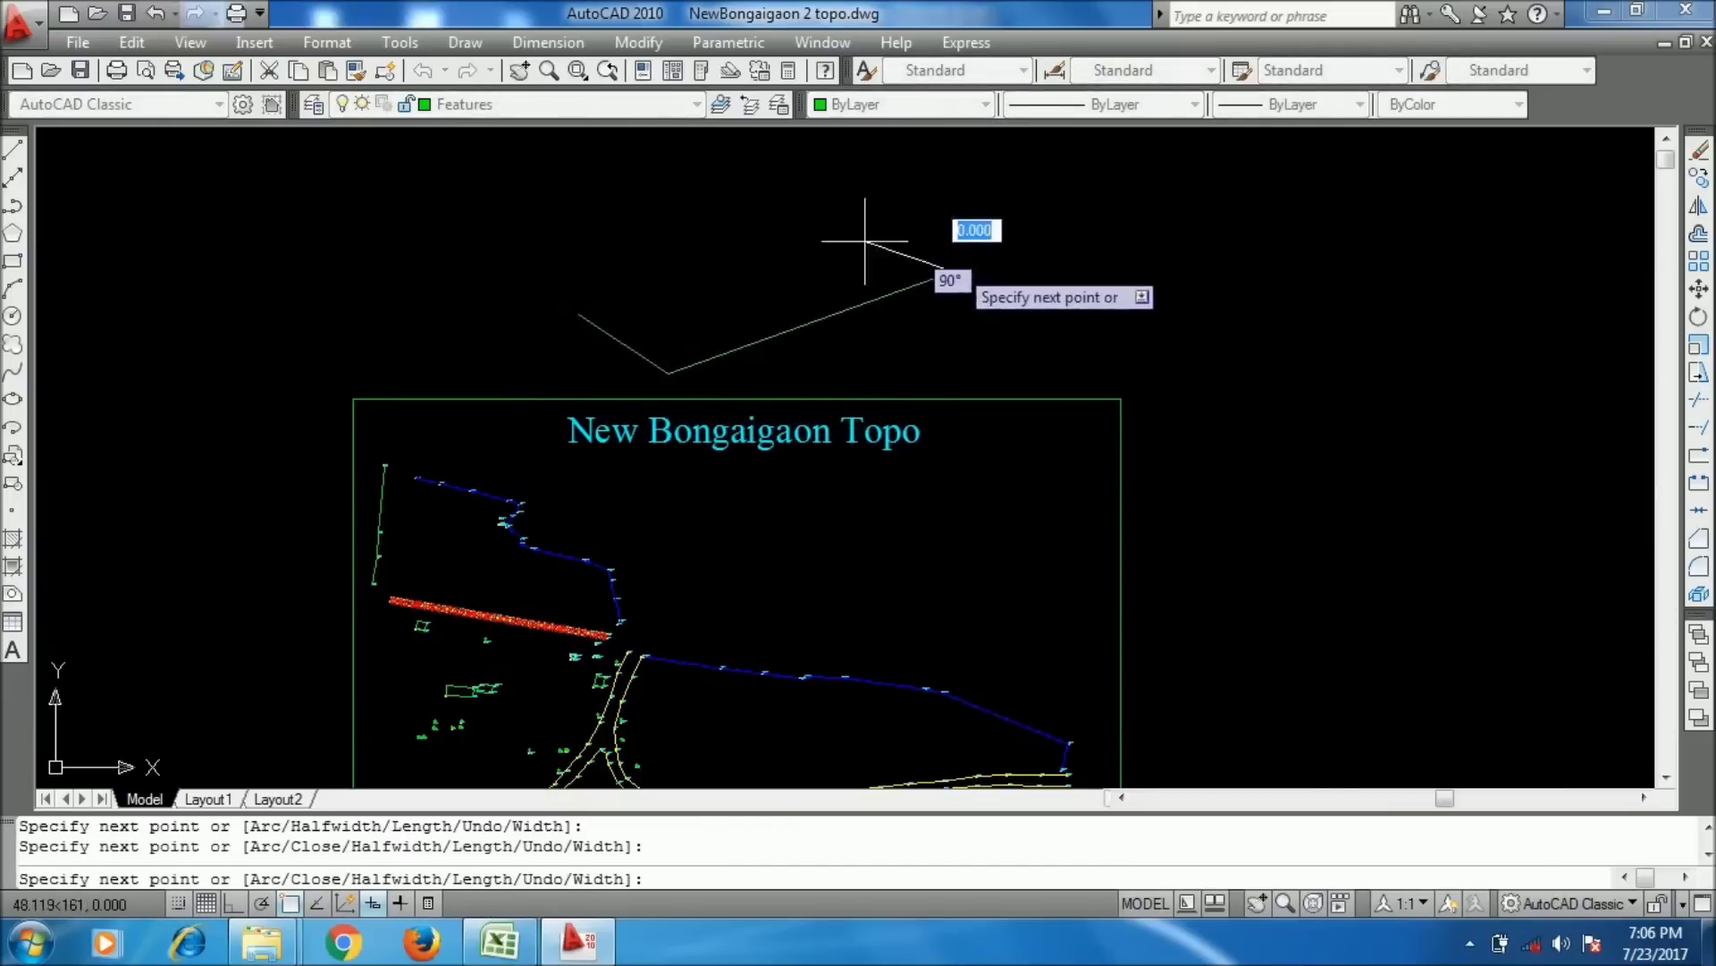
key(Return)
- Zoom to the extents of the whole drawing and clear the title's selection
scroll(651, 344, down, 2)
click(695, 399)
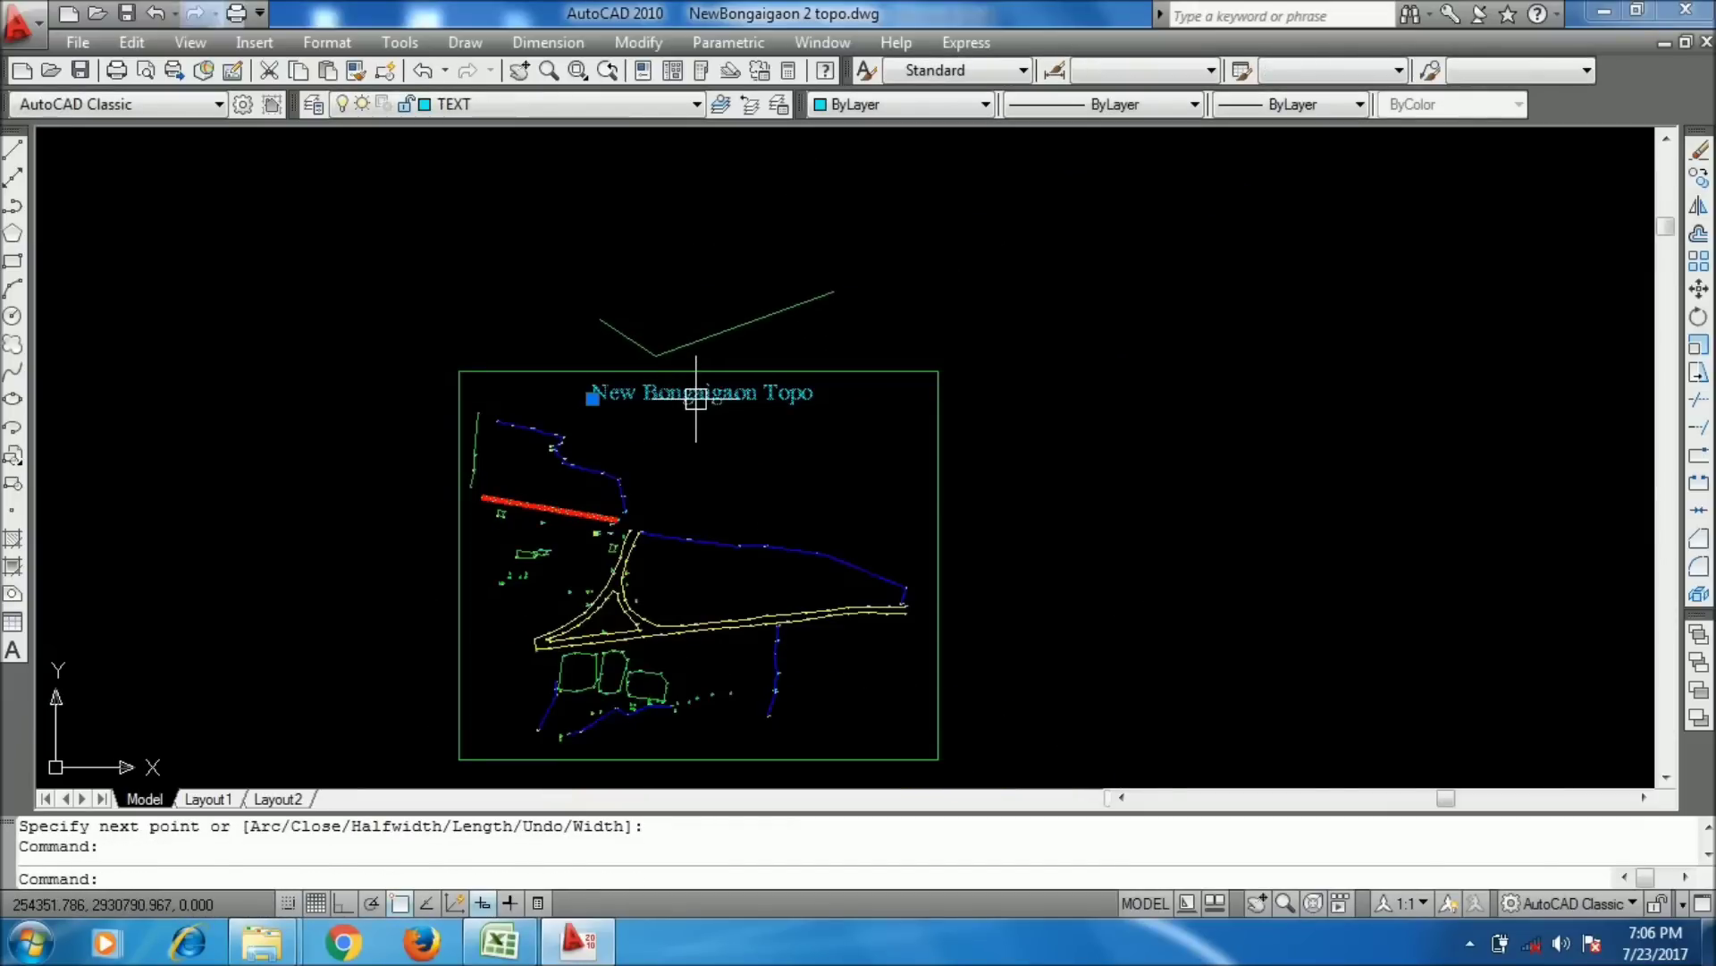
text(z)
key(Return)
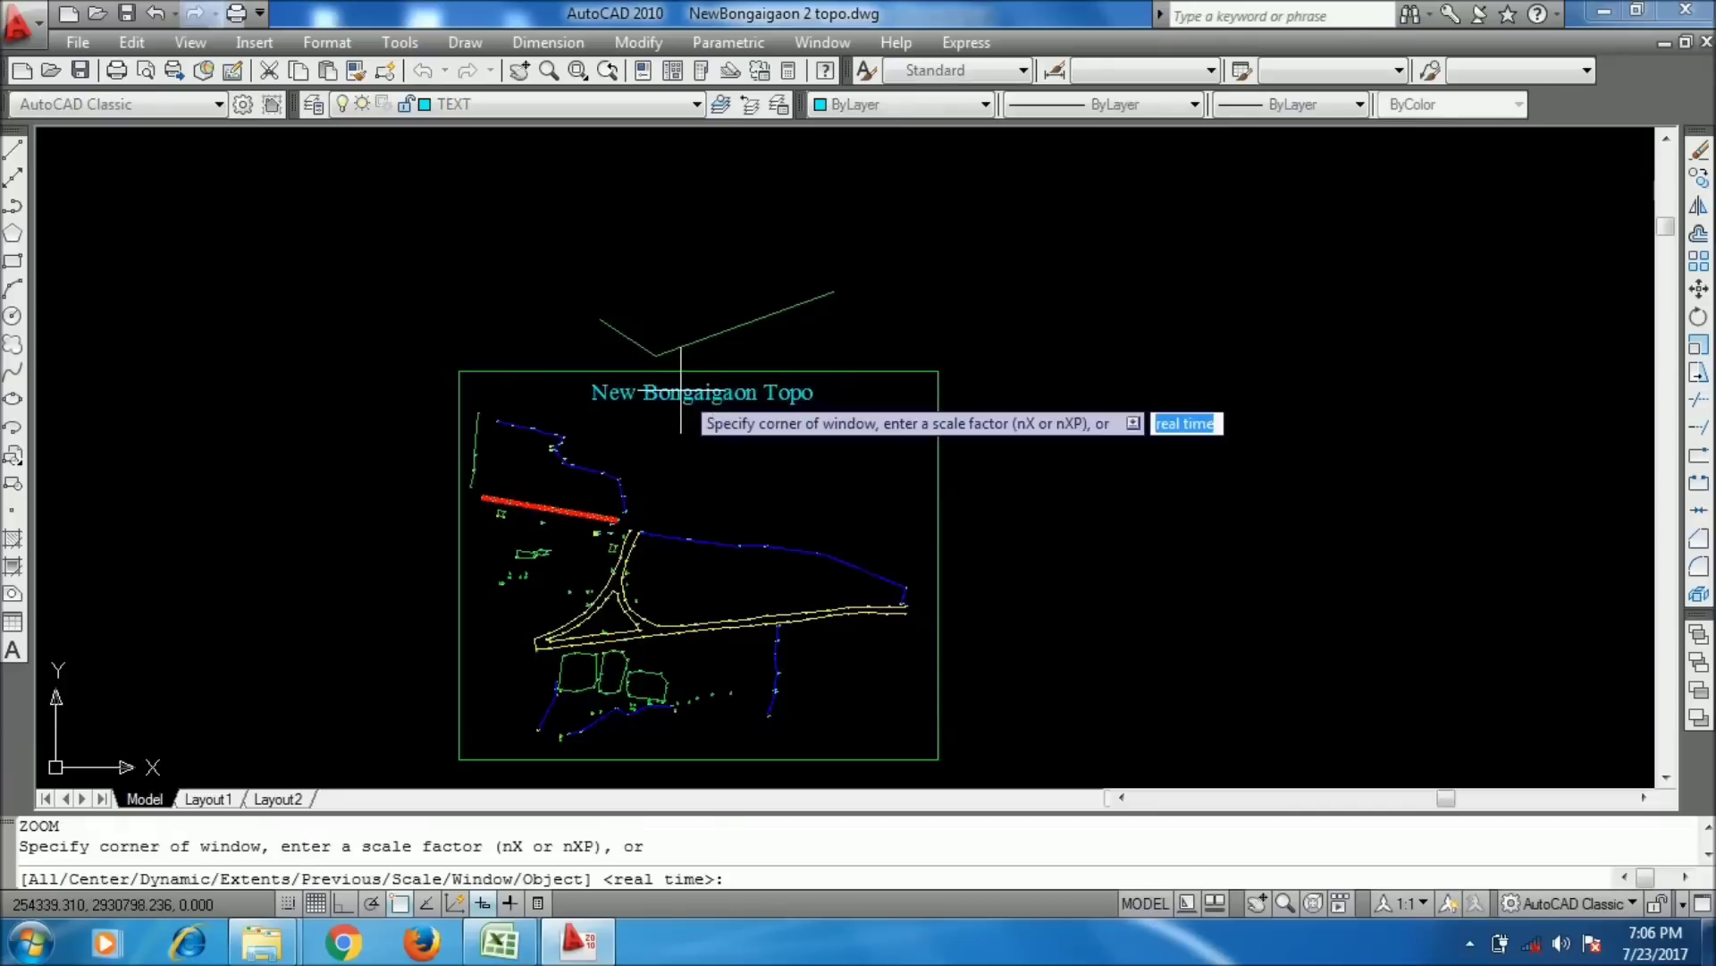
text(e)
key(Return)
key(Escape)
key(Escape)
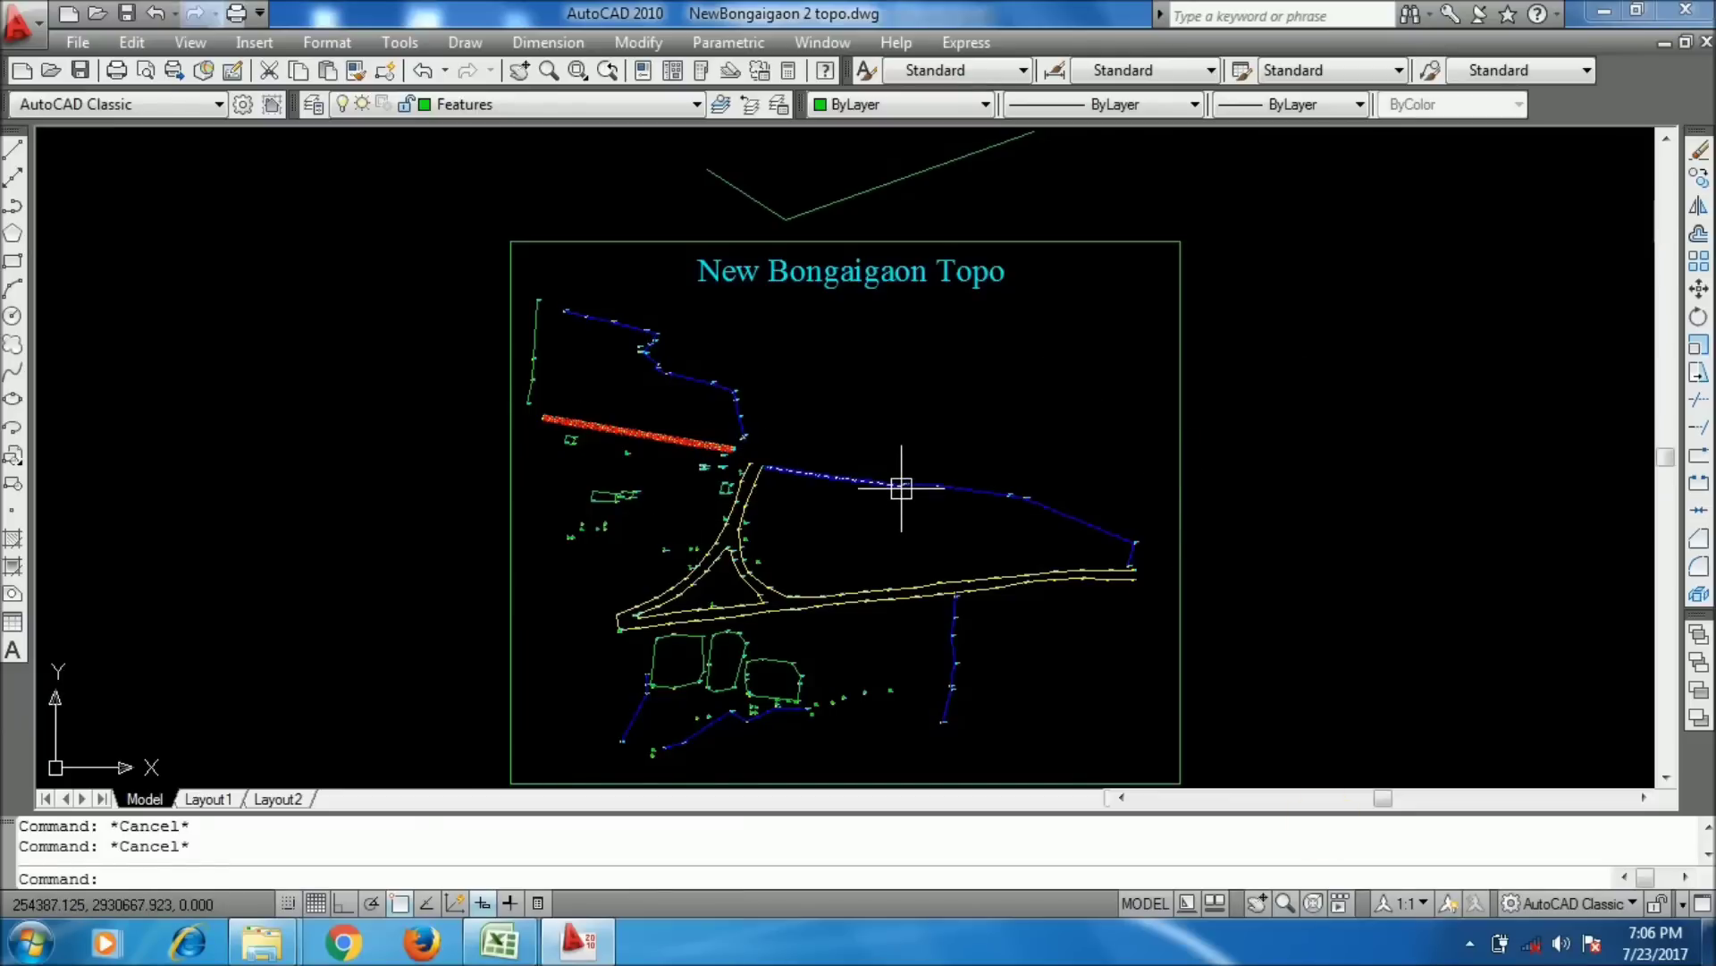
- Switch to Excel and unhide all hidden columns of the Data CSV sheet
click(497, 942)
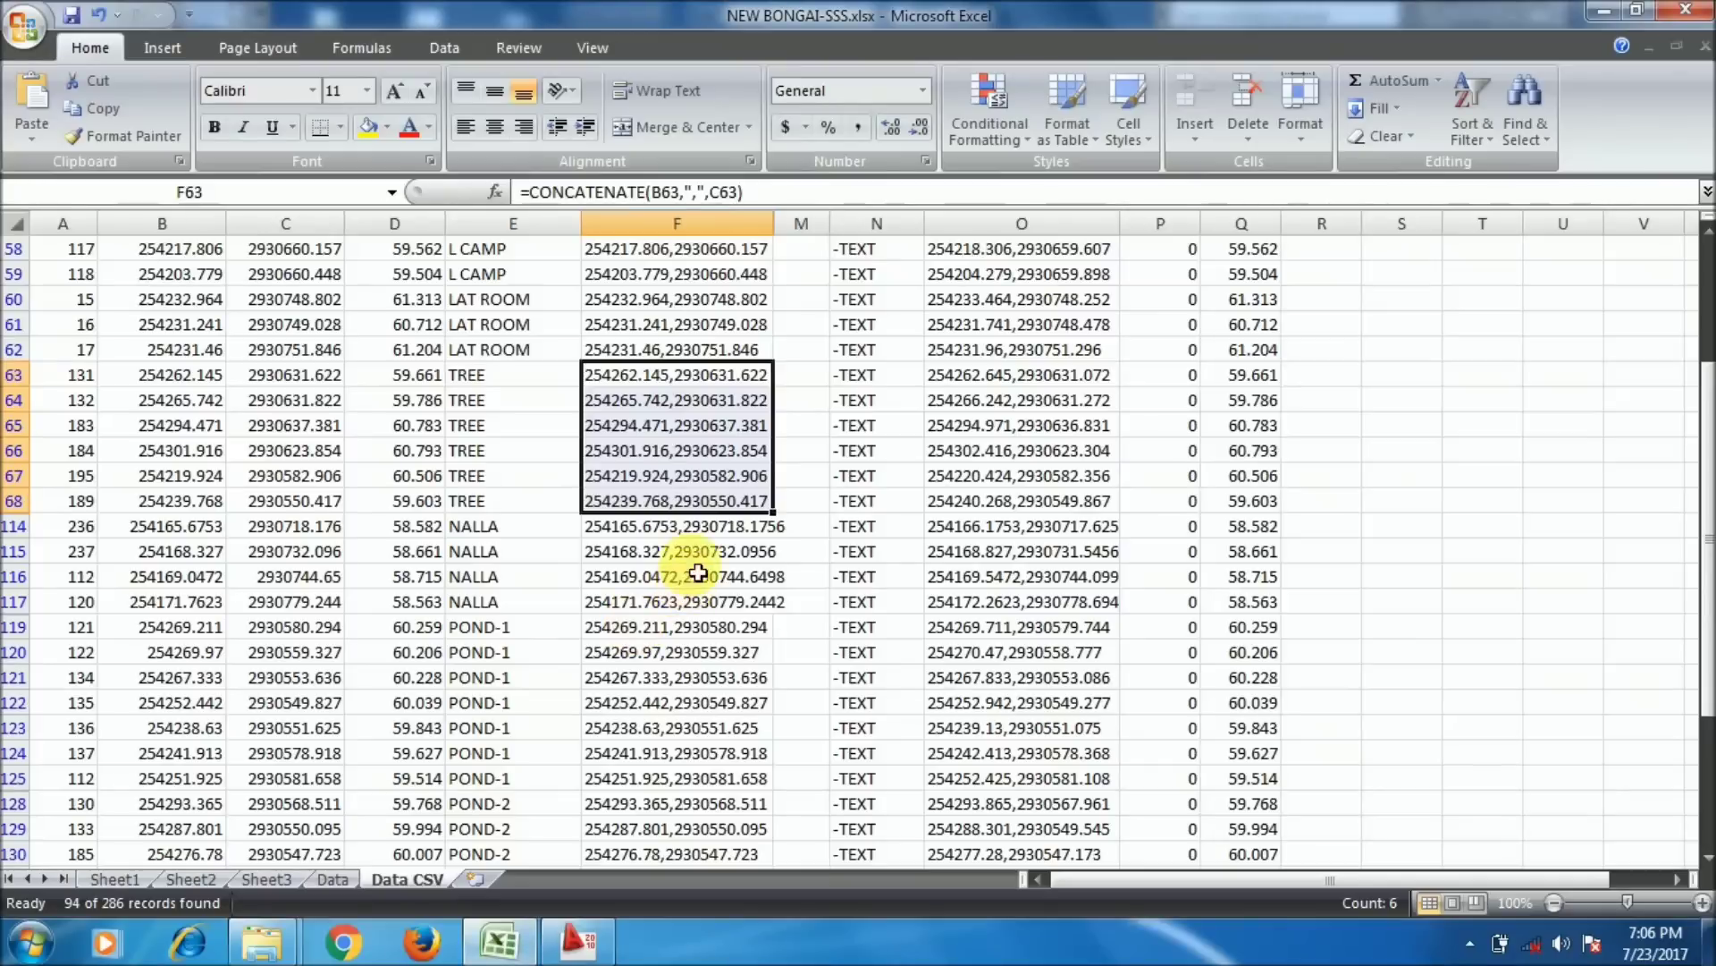
scroll(532, 697, up, 19)
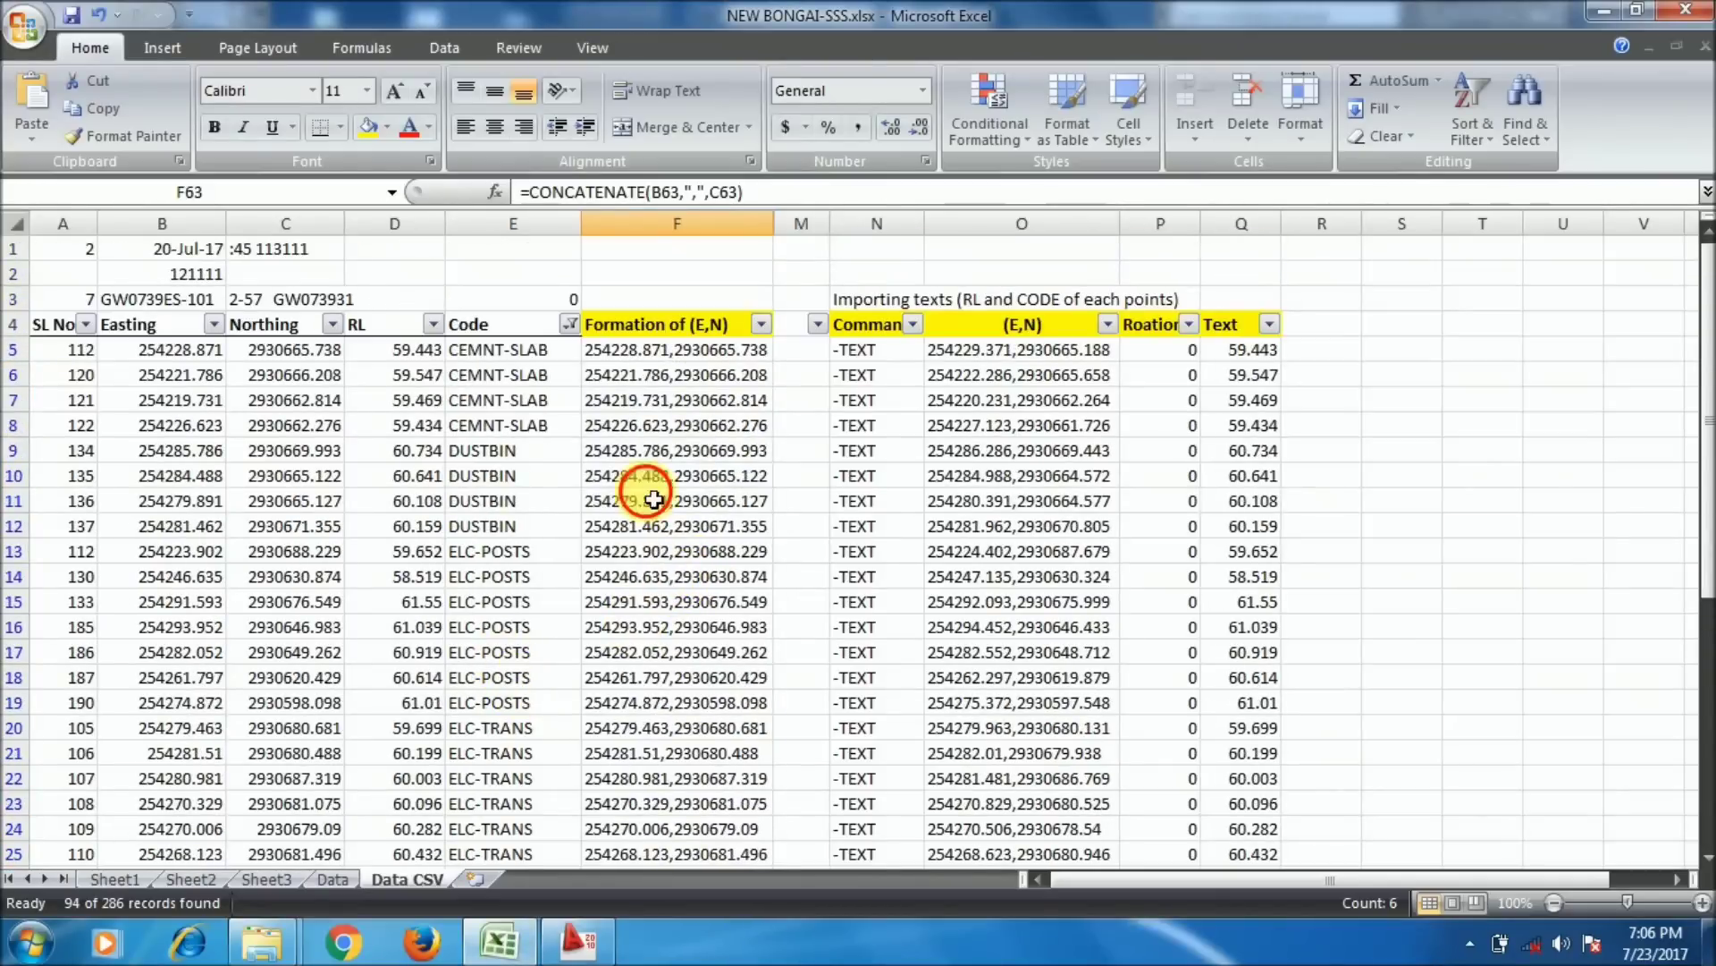
key(ctrl+a)
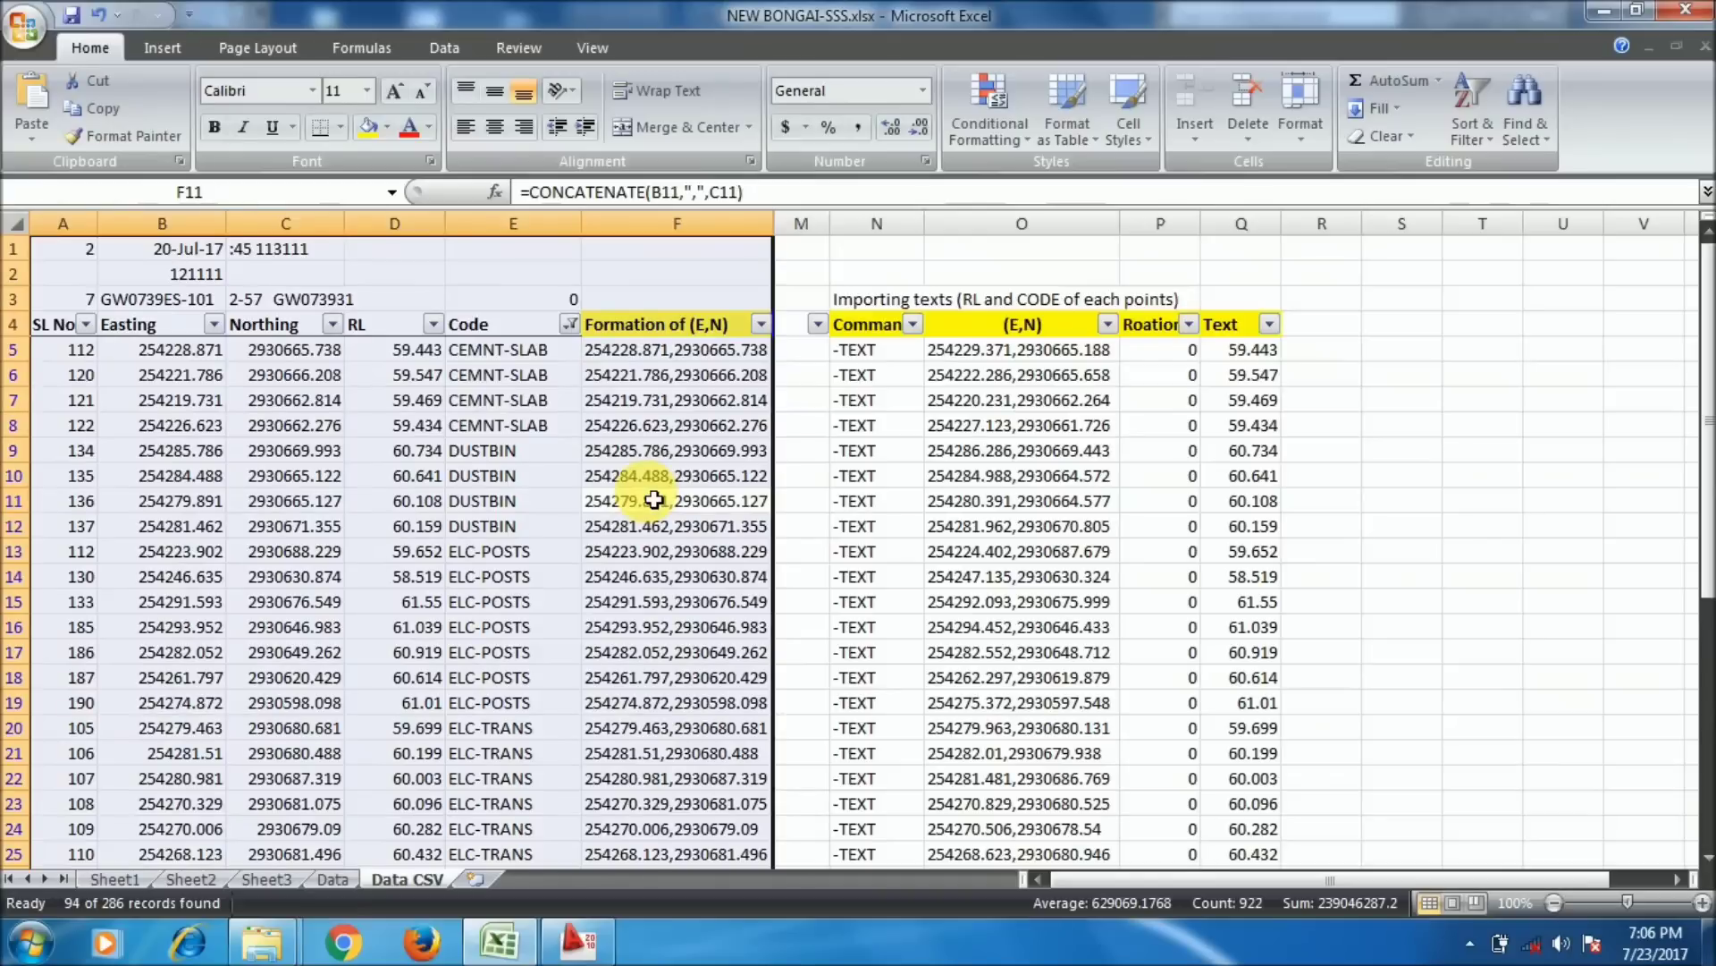
key(ctrl+a)
right_click(687, 225)
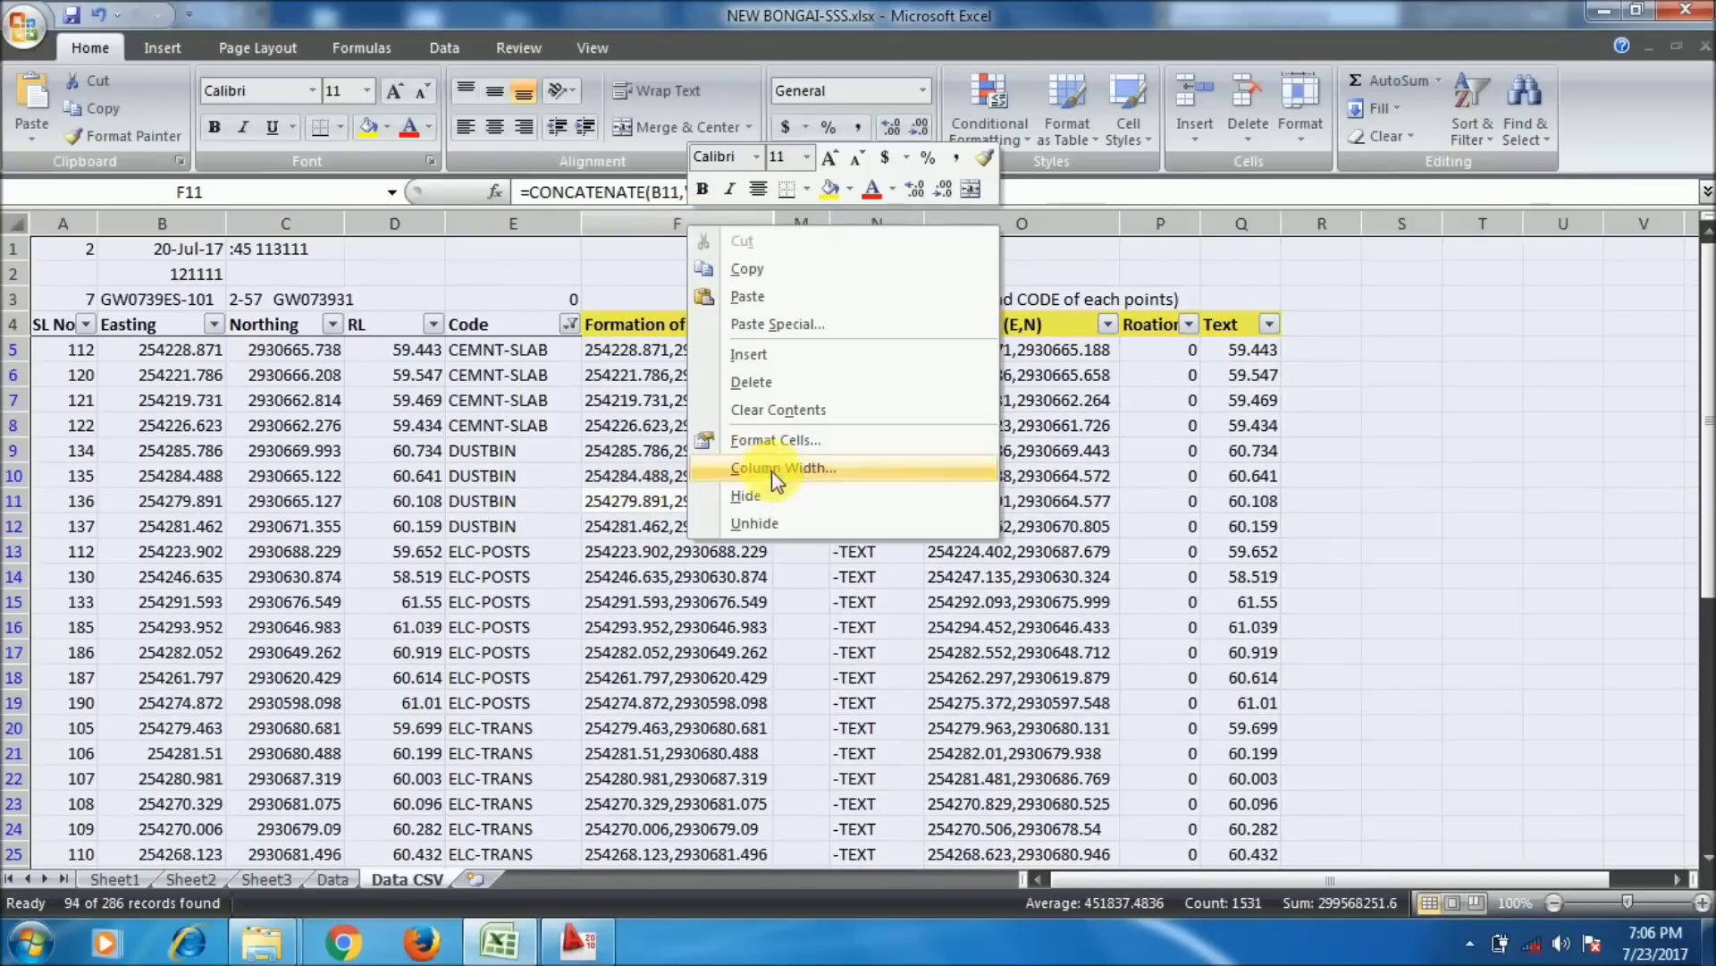
click(769, 527)
click(975, 425)
drag(1114, 887, 1162, 885)
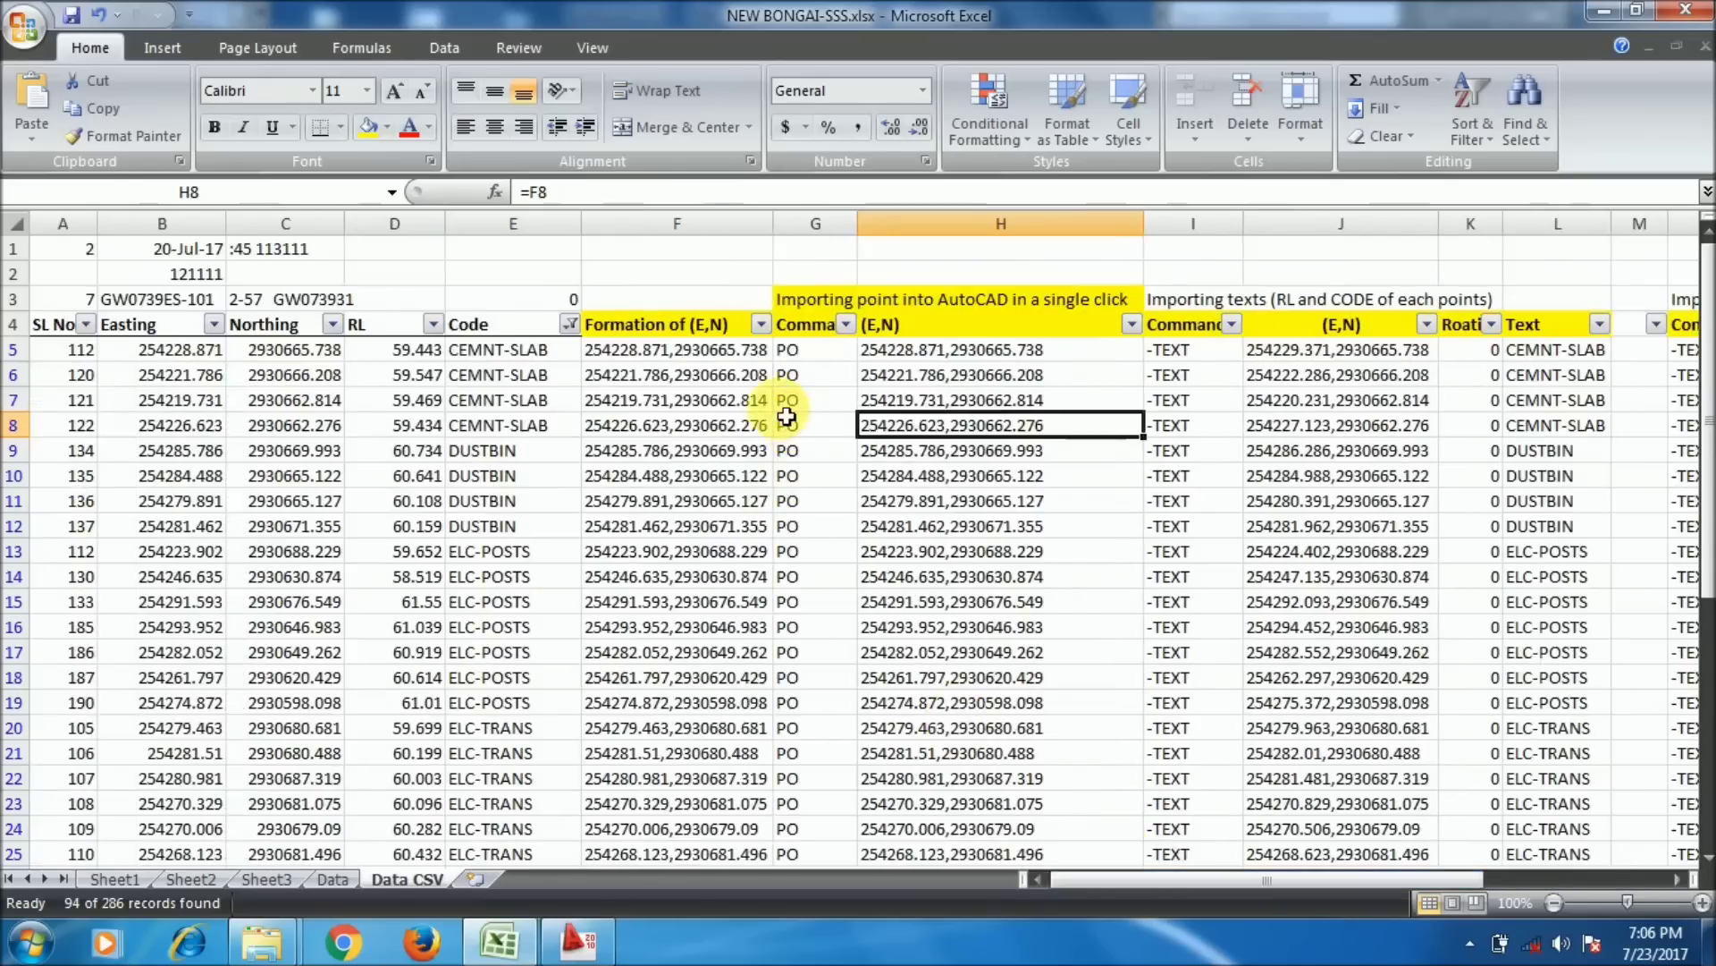
- Examine the point-import columns G and H and the coordinate formula in F5
click(697, 357)
drag(840, 307, 1016, 345)
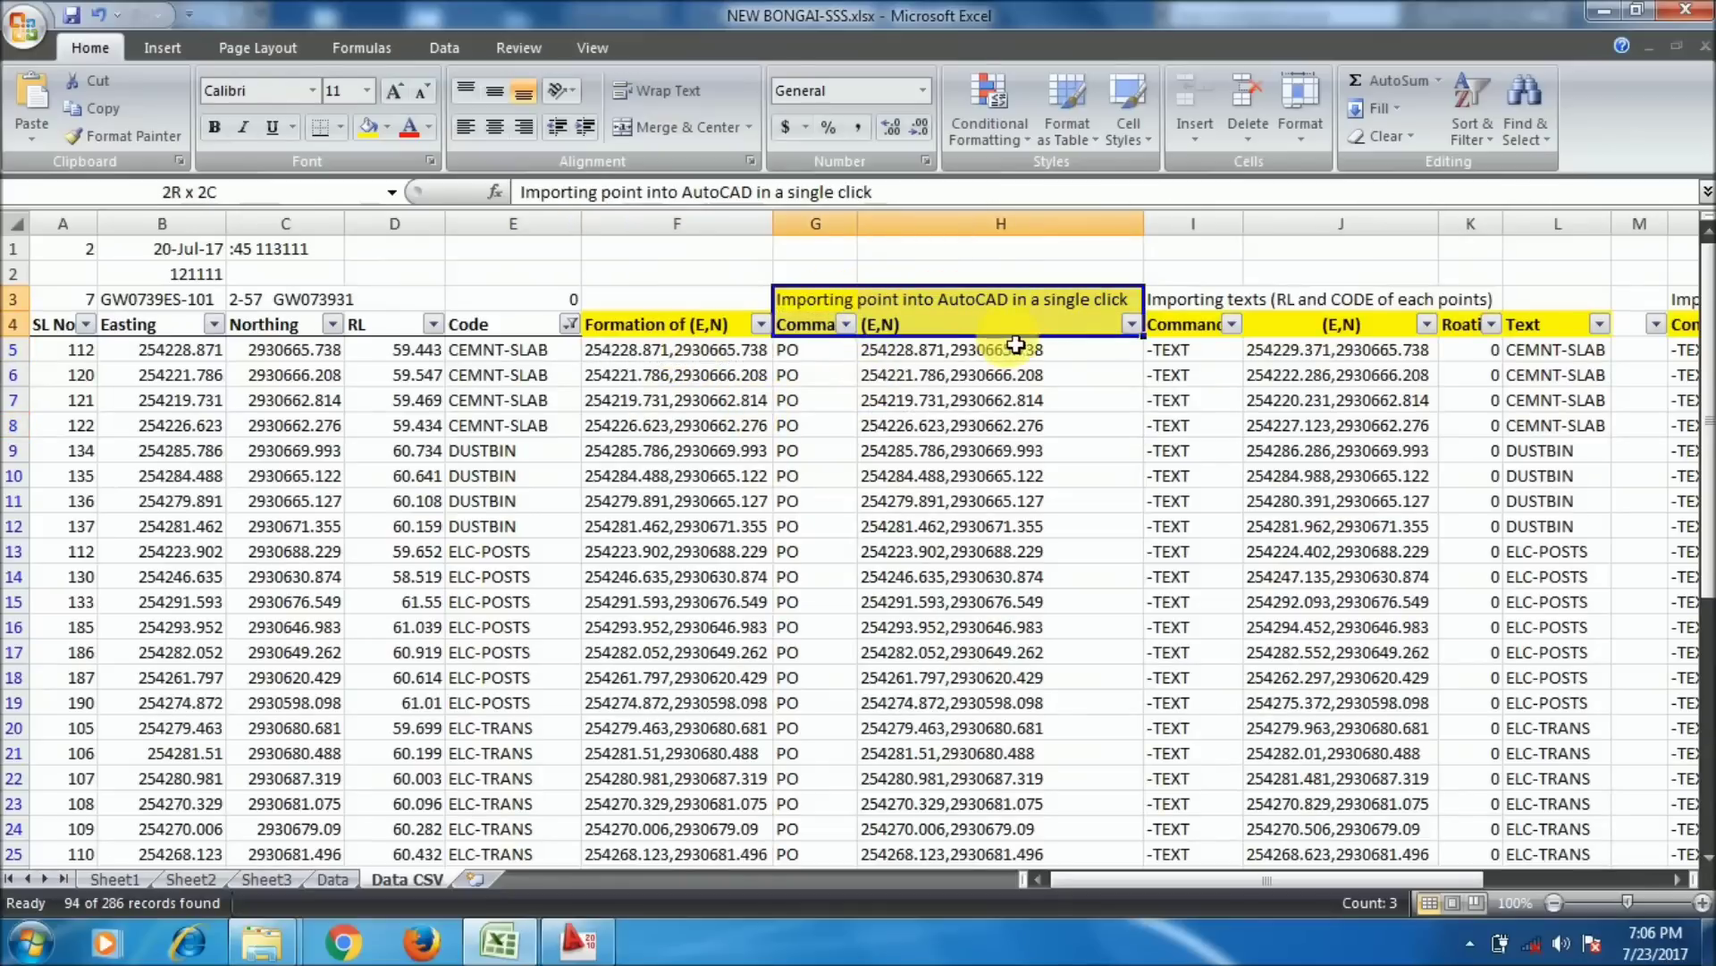
click(661, 335)
click(648, 354)
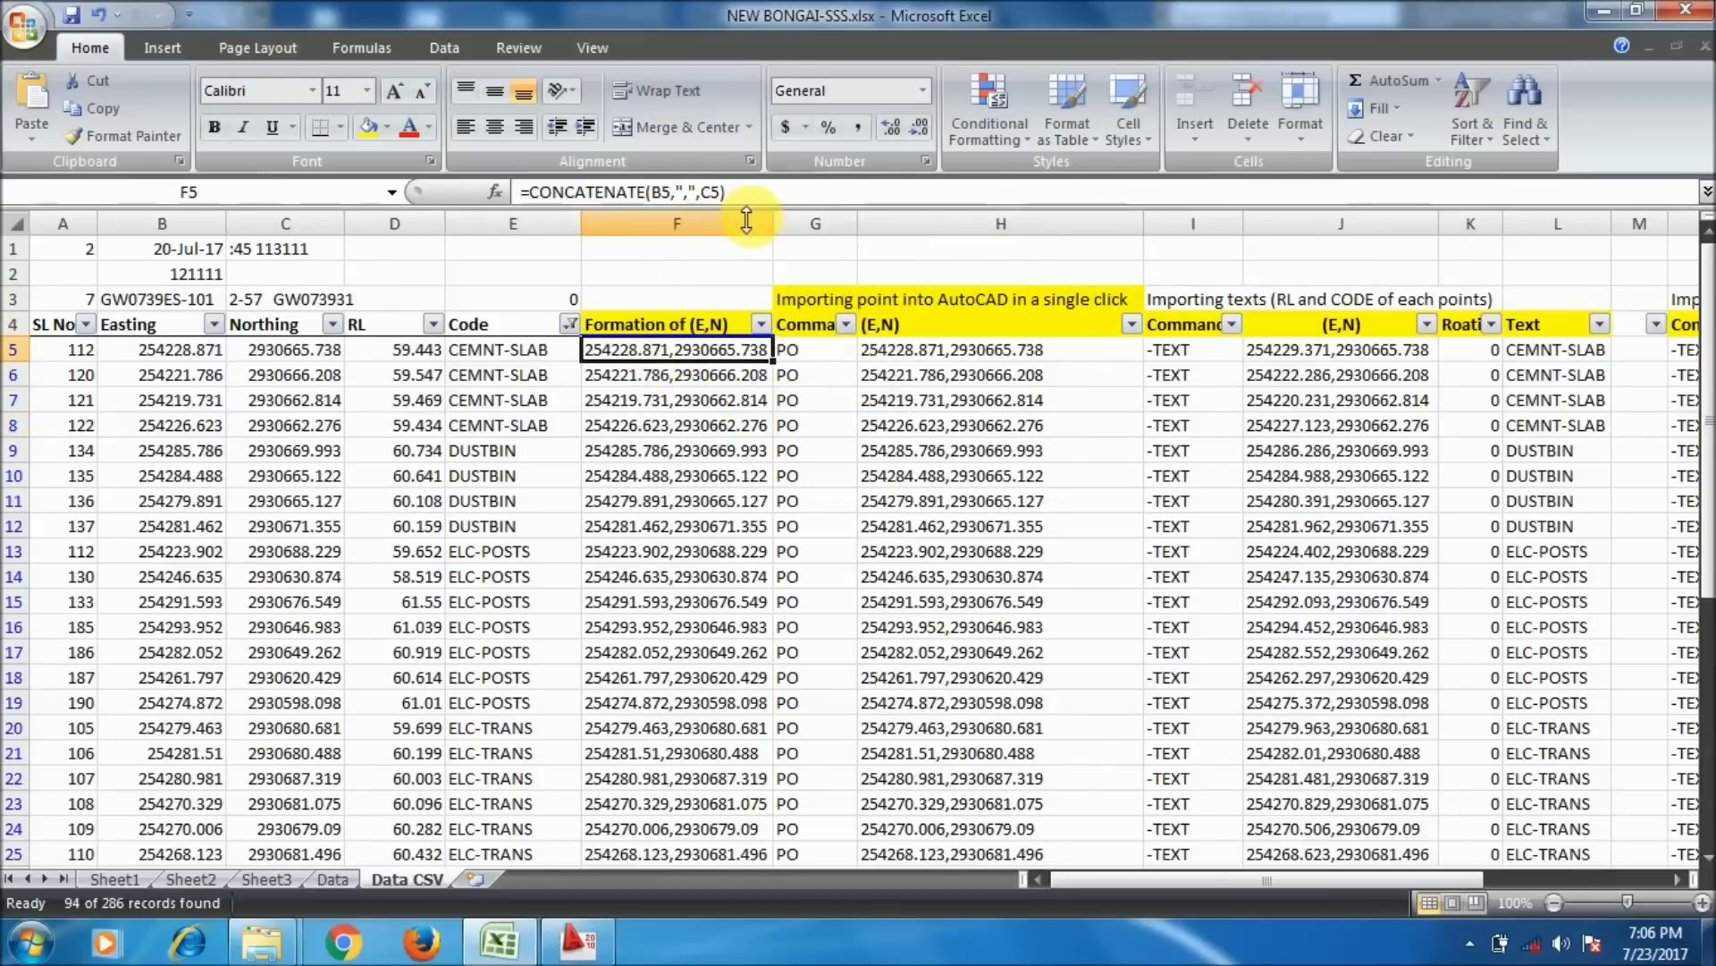
- Review the coordinate formula in F5 and the PO command and (E,N) cells G5:H9 used for importing points
click(760, 198)
key(Escape)
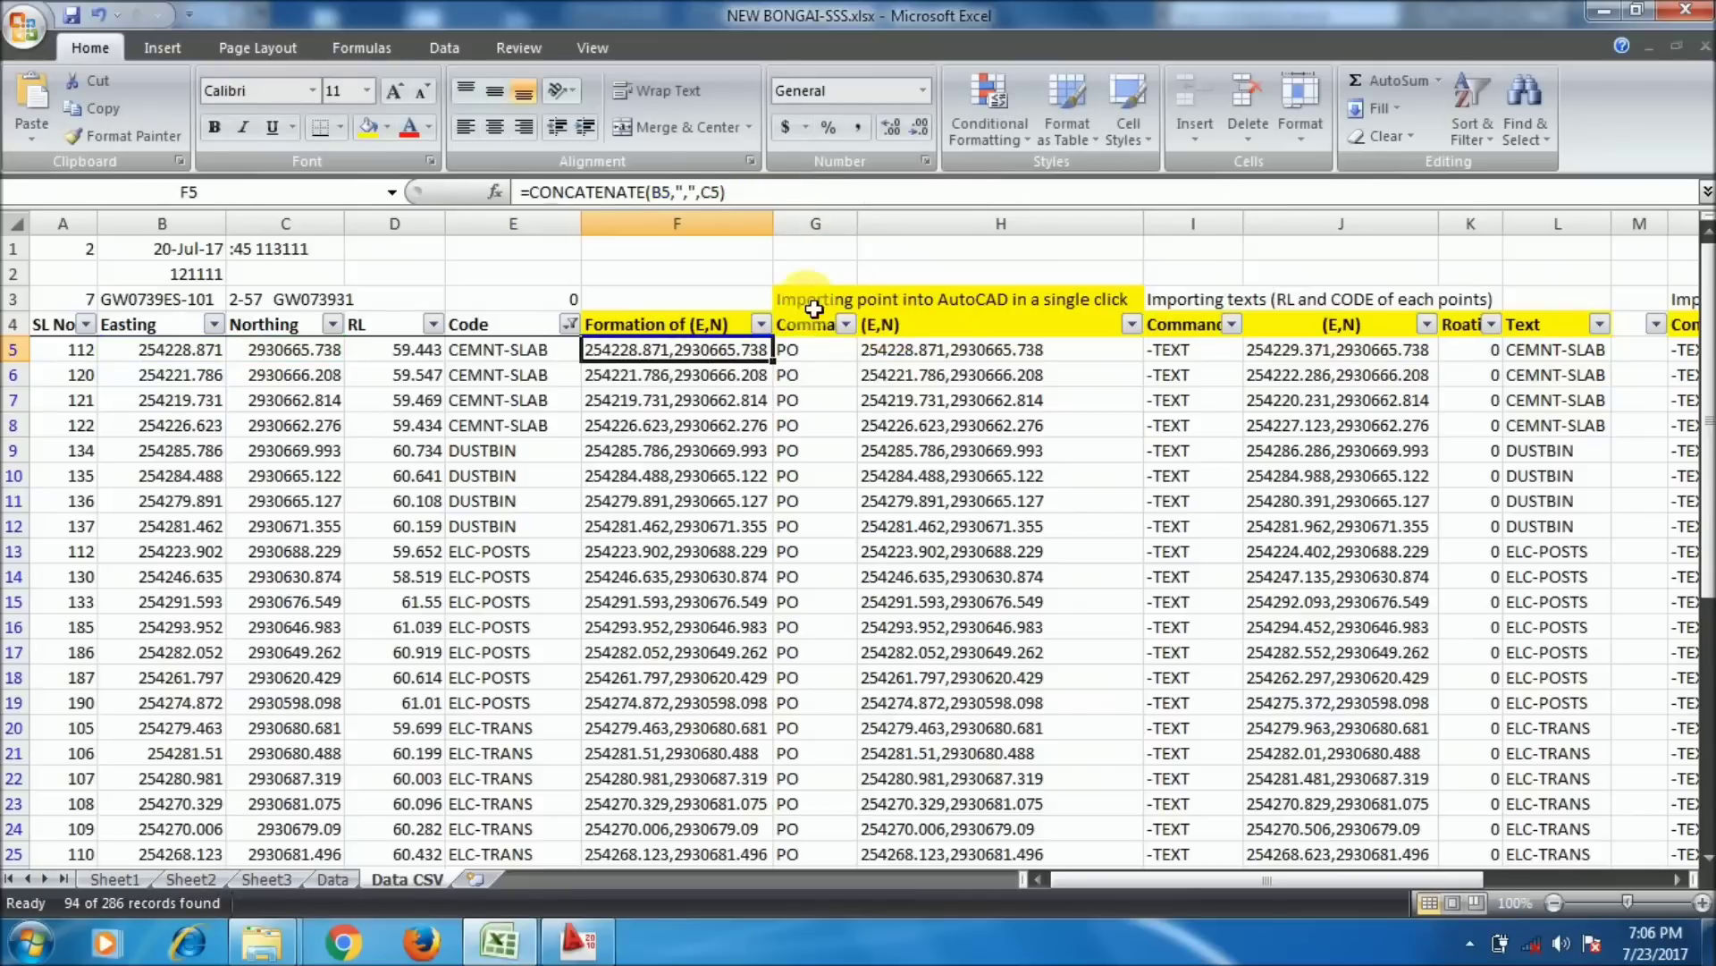
drag(800, 304, 984, 339)
click(885, 375)
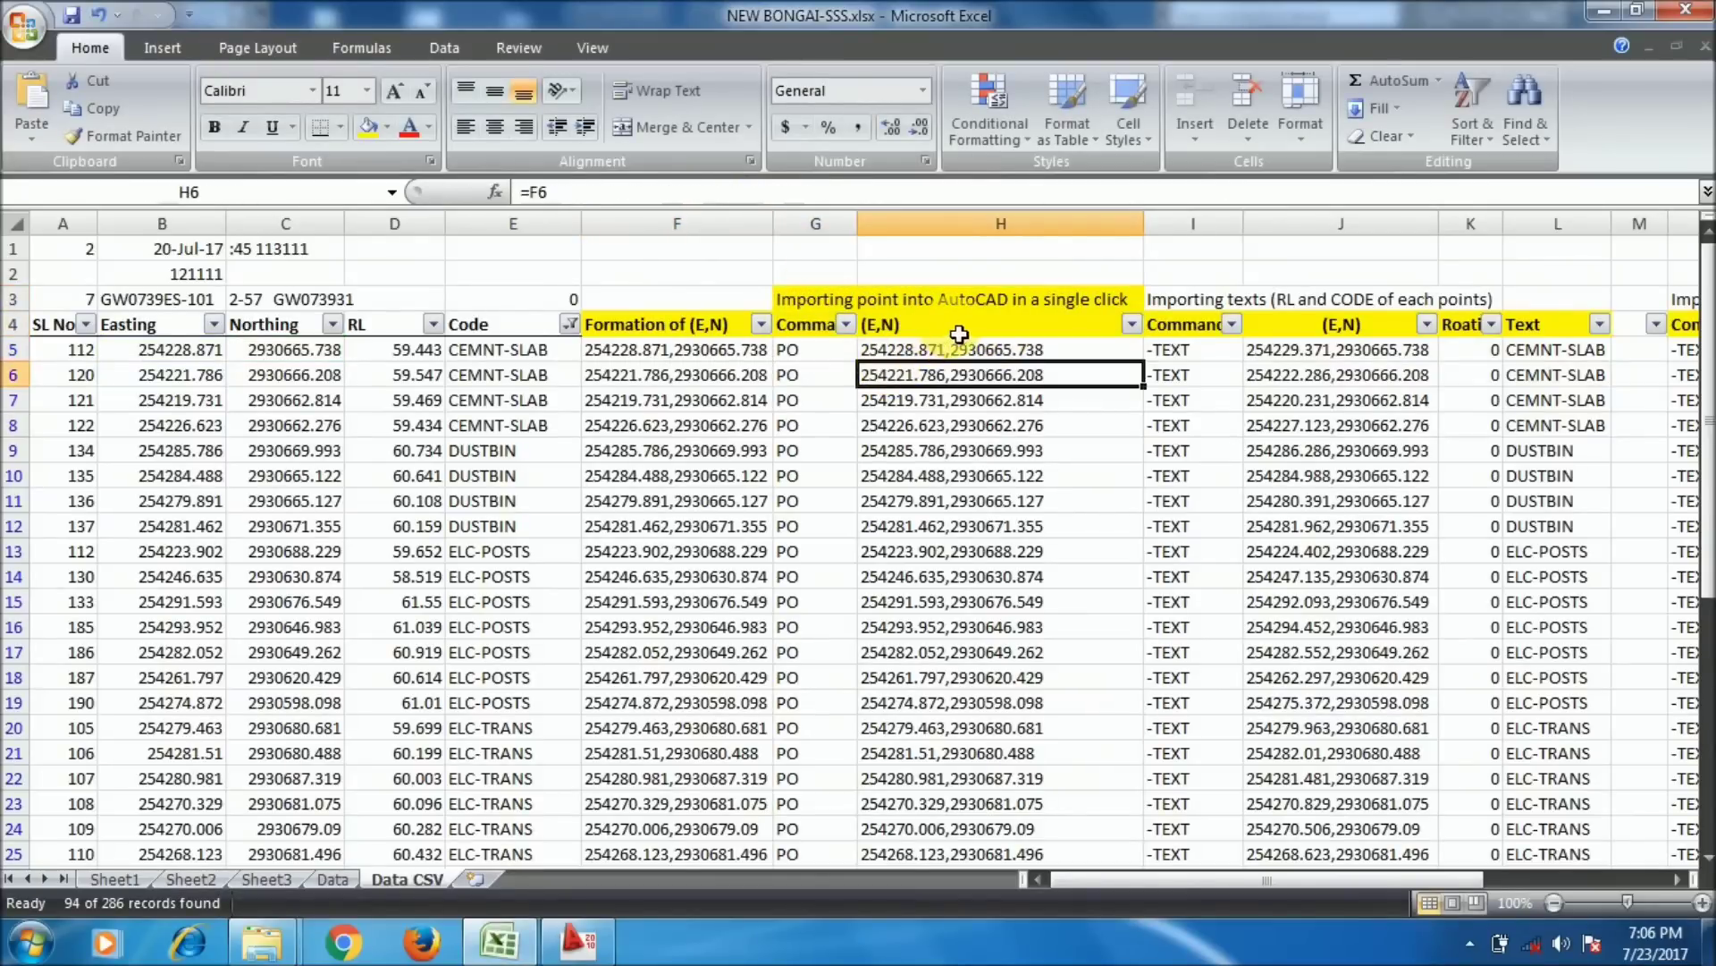
drag(804, 355, 980, 465)
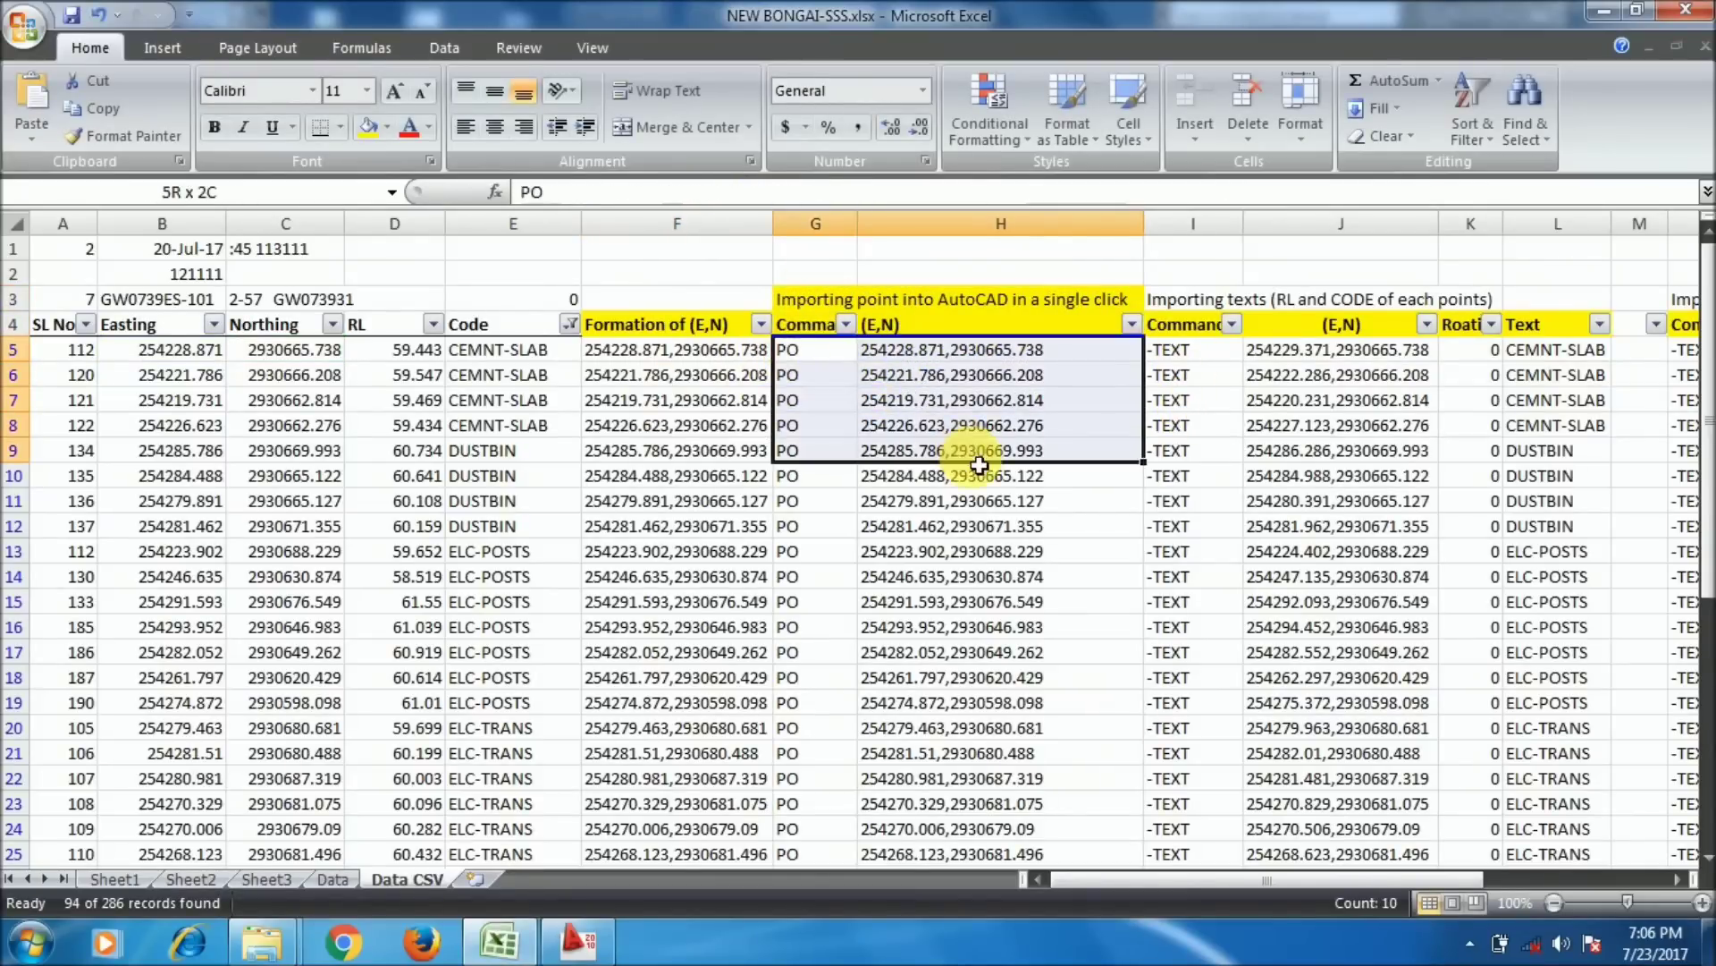
click(988, 434)
- Examine the two text-import blocks, cells I5:L12 for the point codes and N5:Q13 for the RL values
drag(1091, 881, 1252, 880)
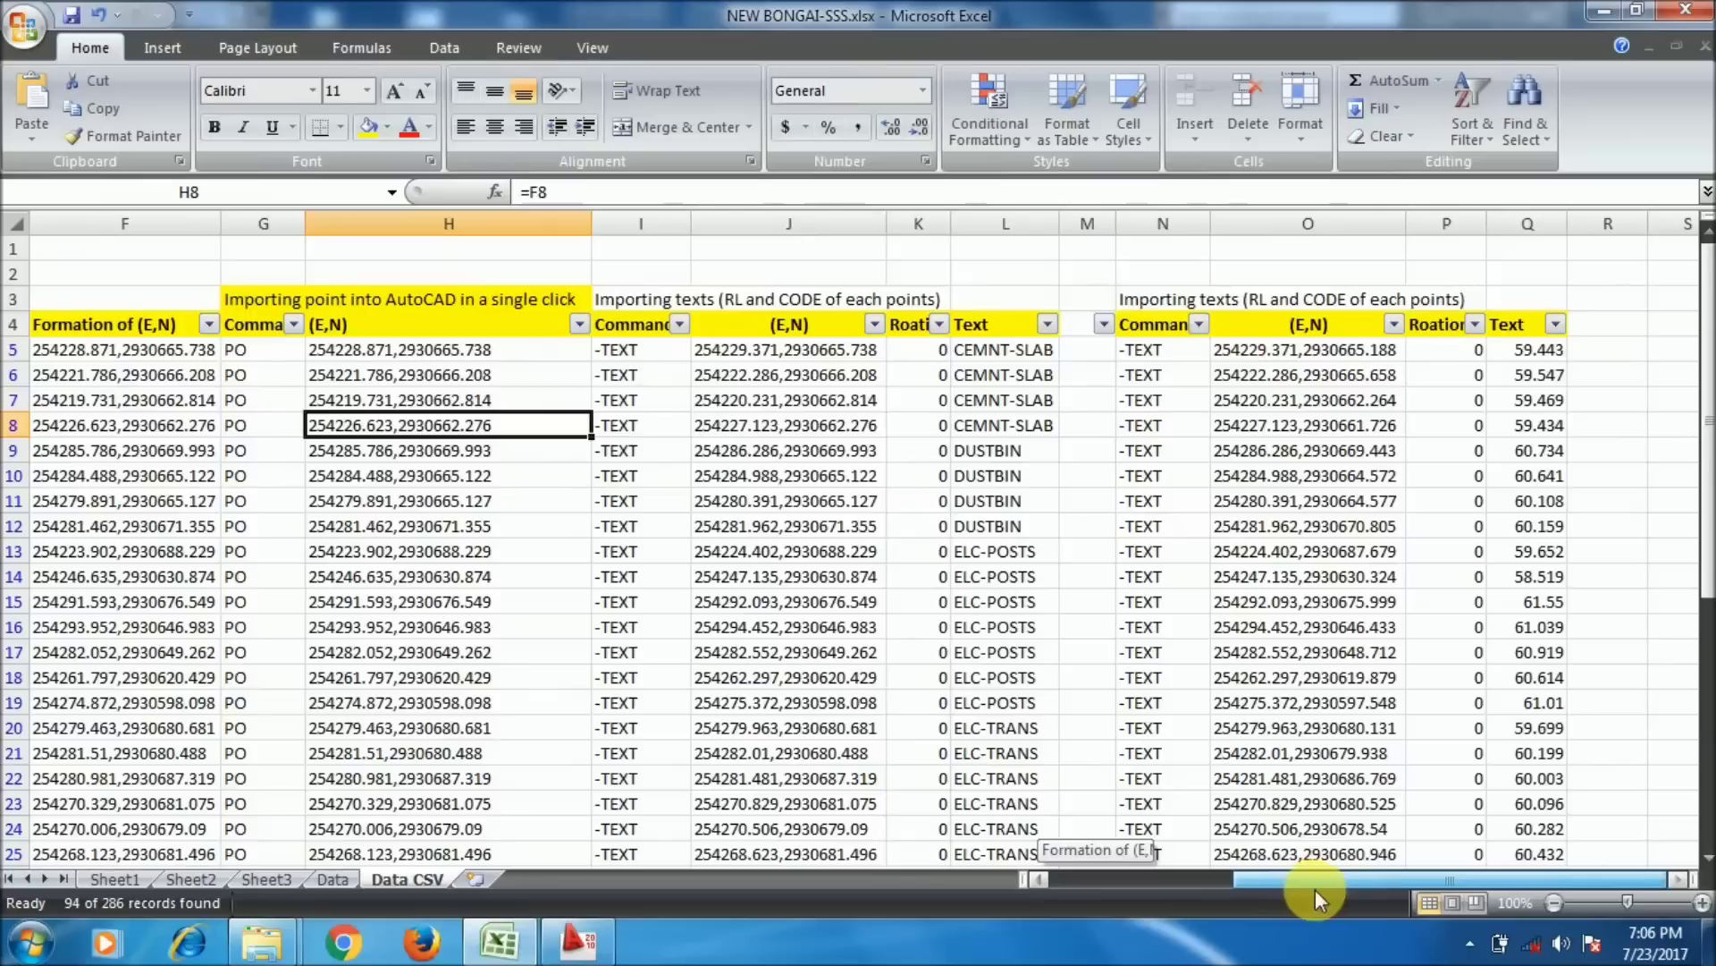
drag(640, 350, 1011, 525)
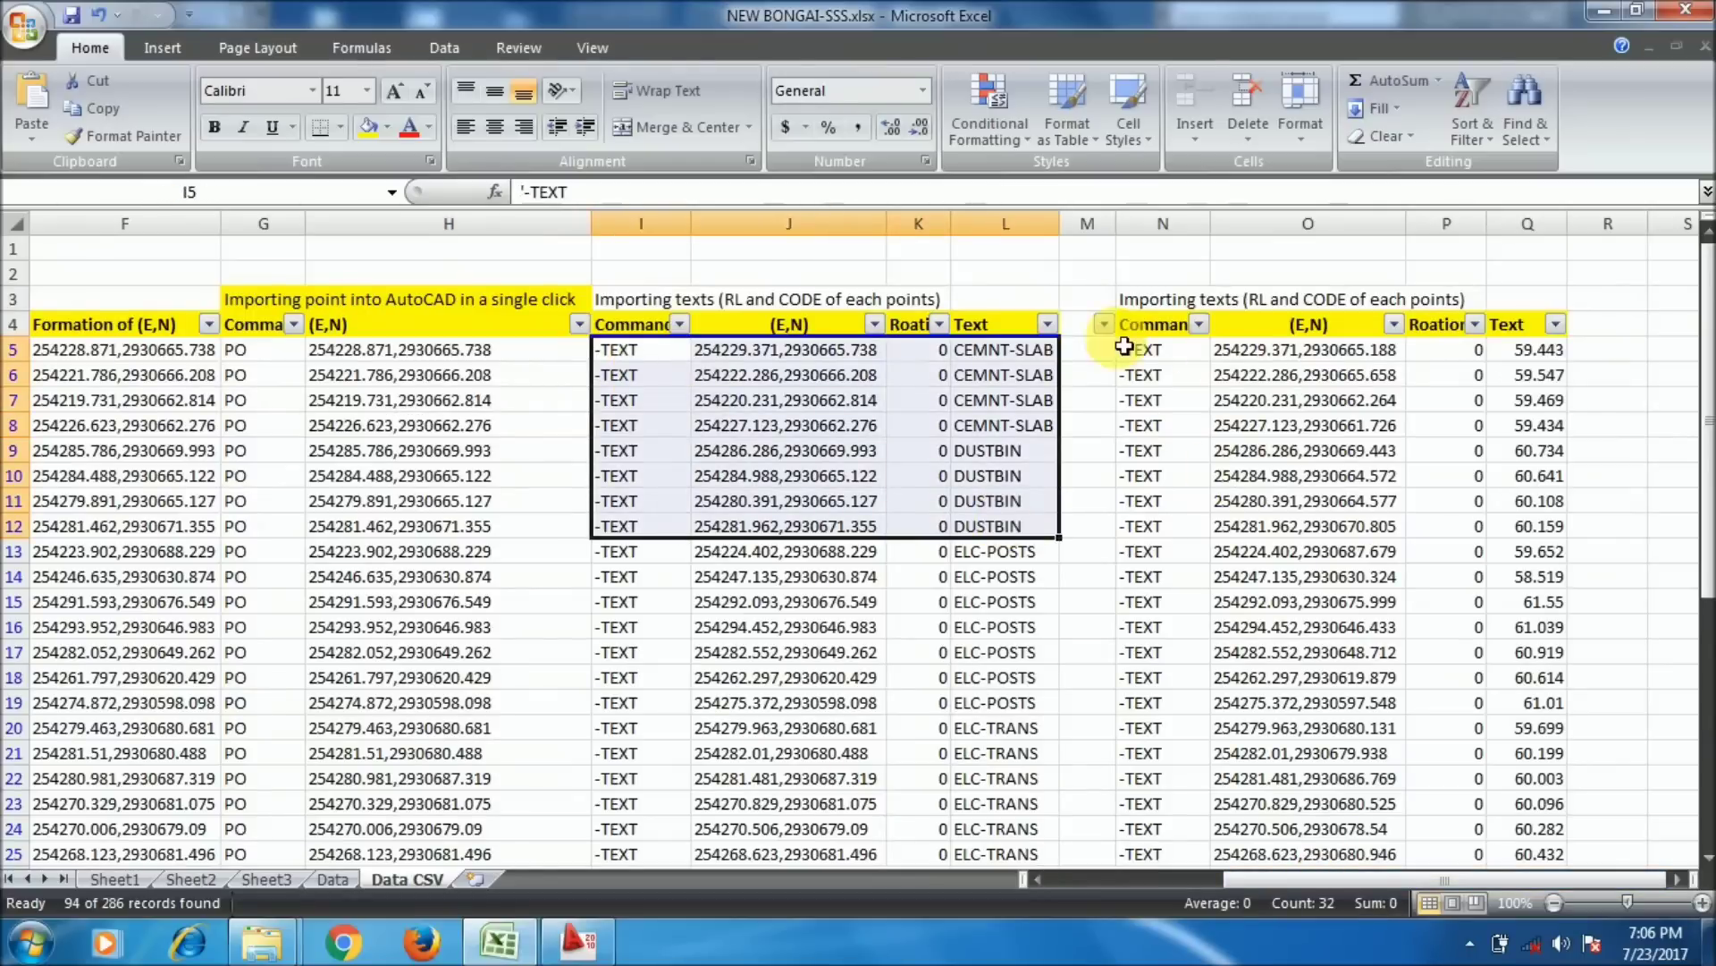
drag(1156, 360, 1517, 565)
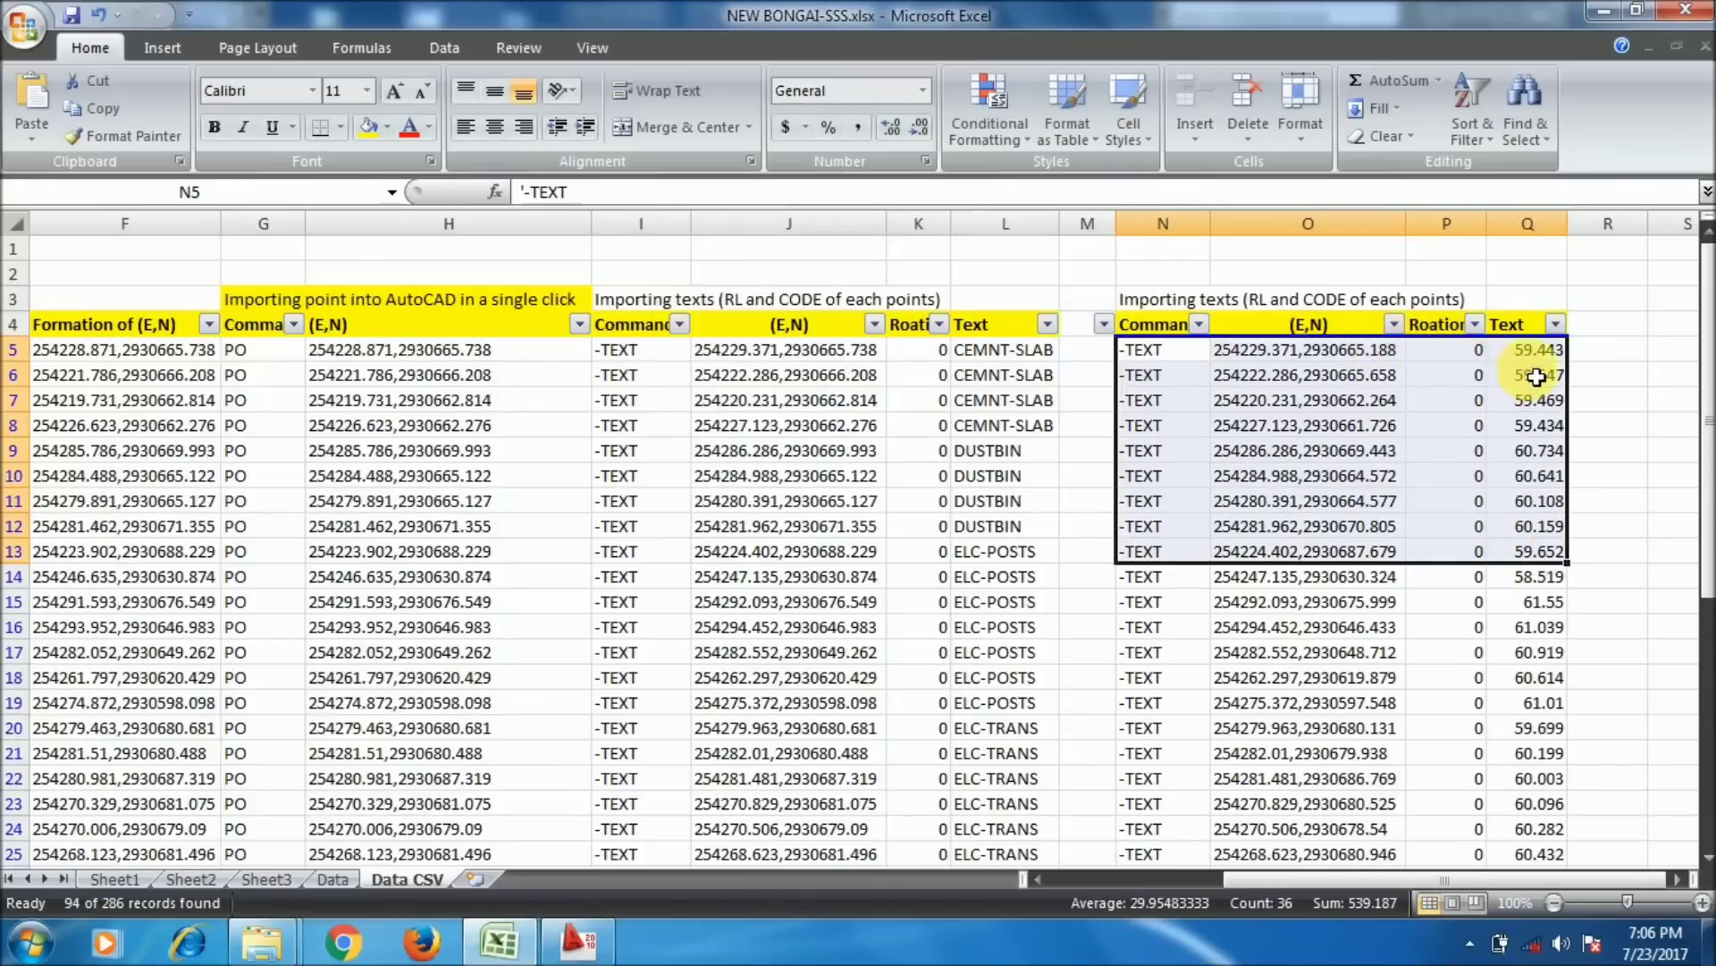
- Switch back to AutoCAD and take a closer look at the labelled survey points around the road junction
key(ctrl+c)
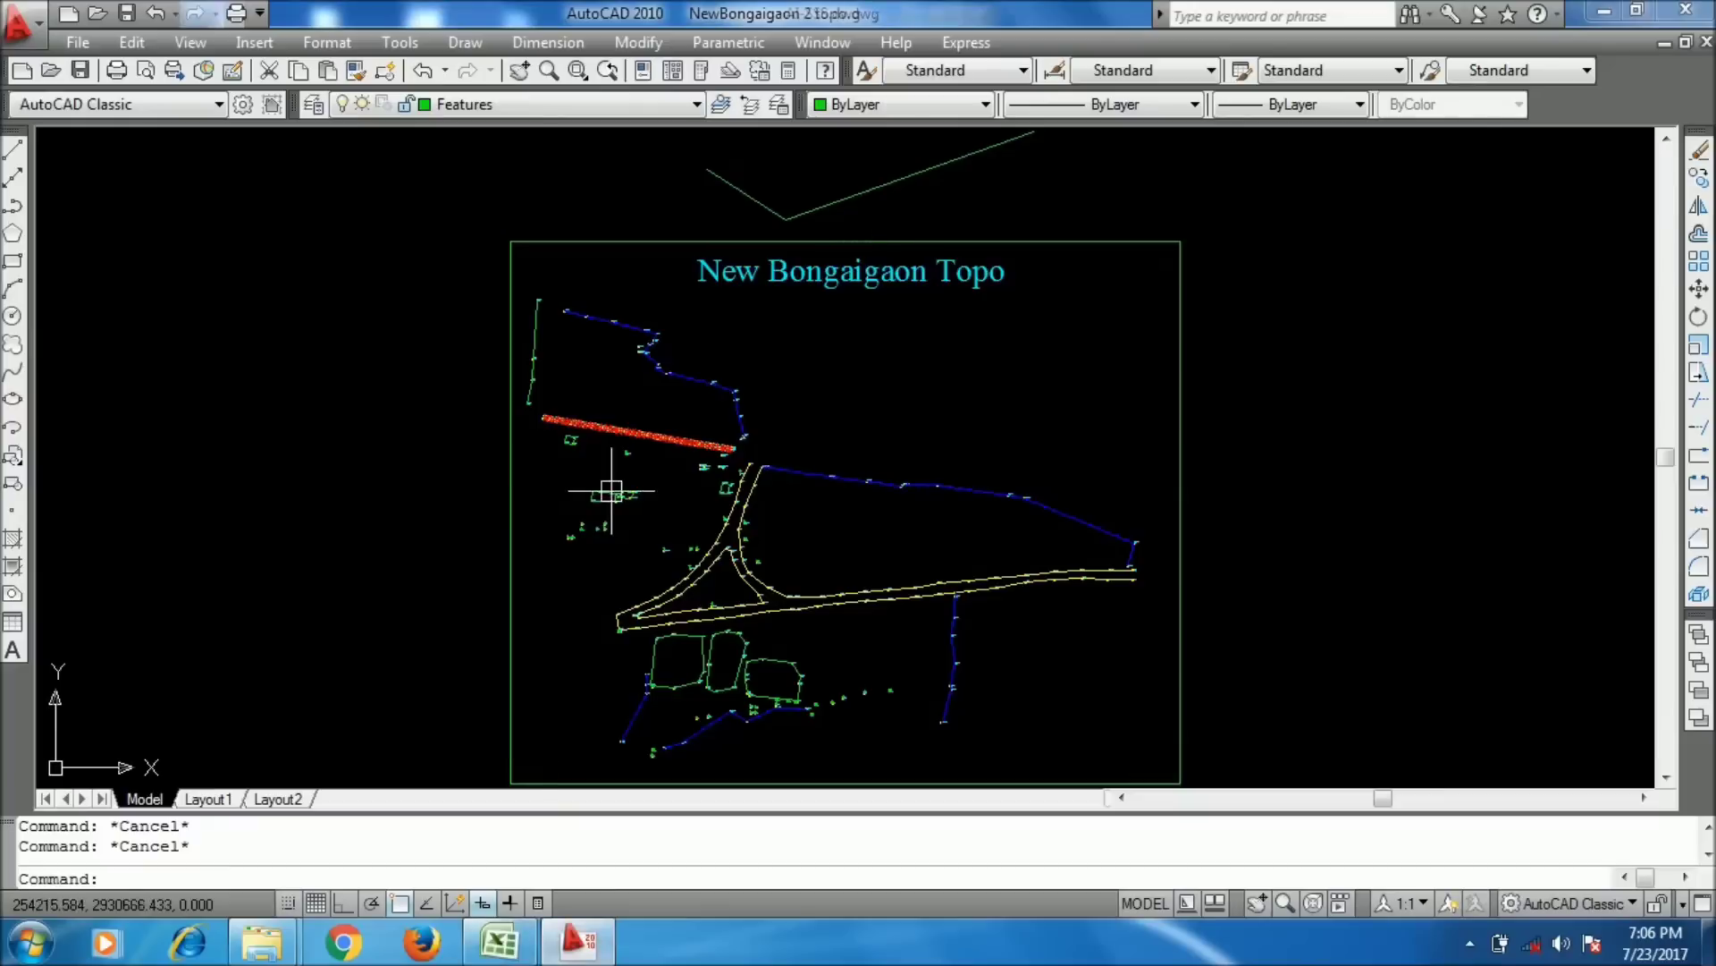
scroll(894, 536, up, 5)
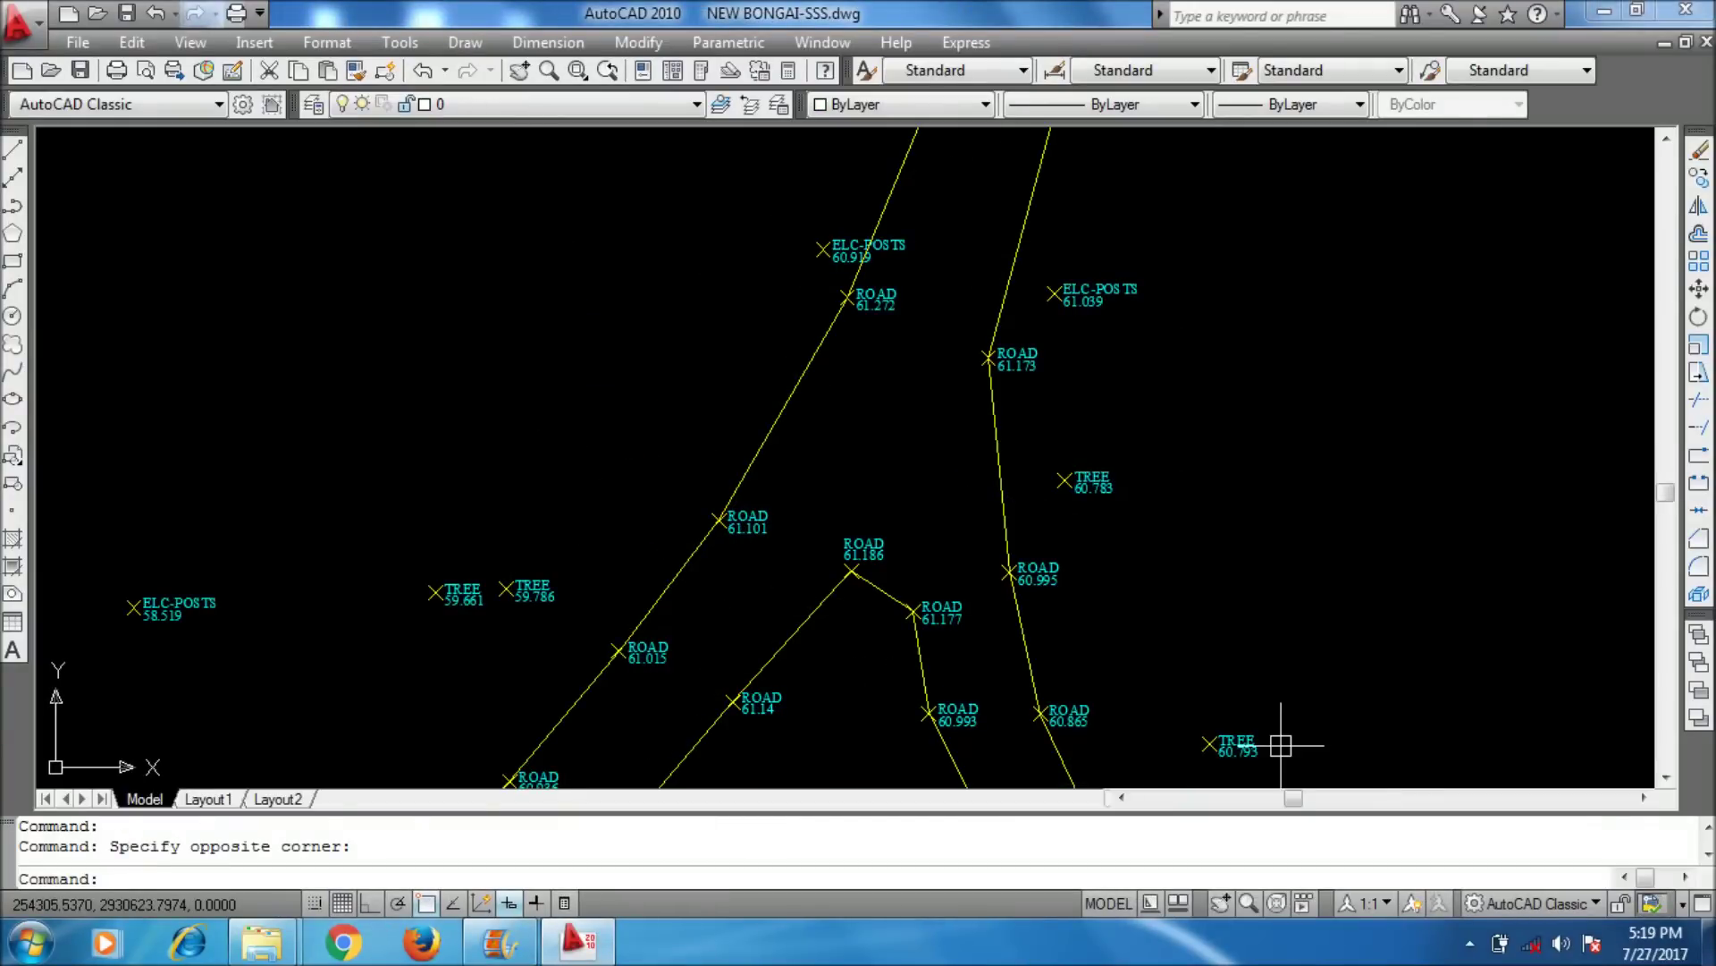